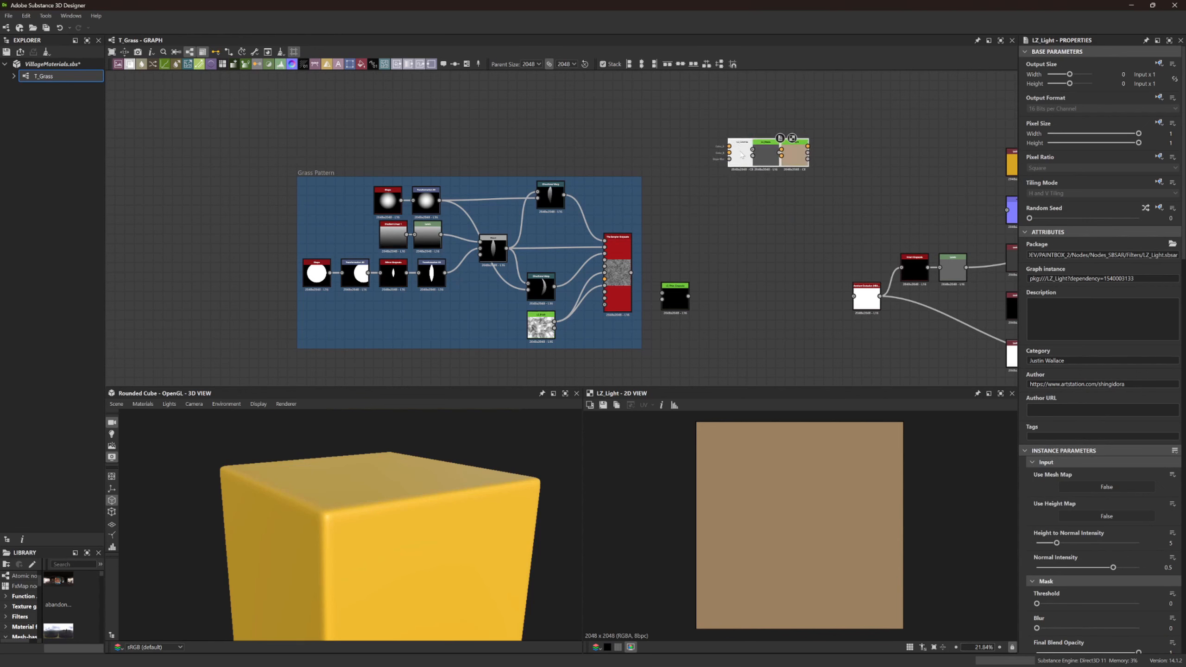
# Place the LZ_Filter_Grayscale node beside the Tile Sampler Grayscale, feed the sampler's output into both filter inputs, and preview the filter
pyautogui.click(664, 343)
pyautogui.moveTo(628, 179); pyautogui.dragTo(532, 179)
pyautogui.scroll(2, 660, 276)
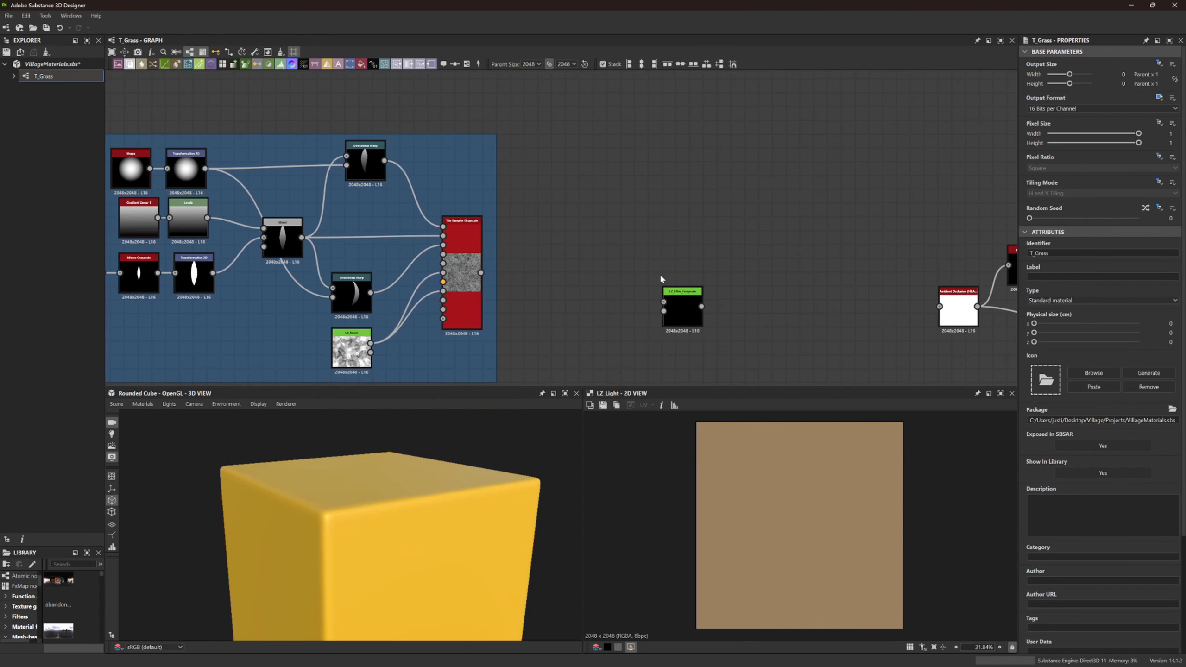
pyautogui.moveTo(680, 304); pyautogui.dragTo(637, 270)
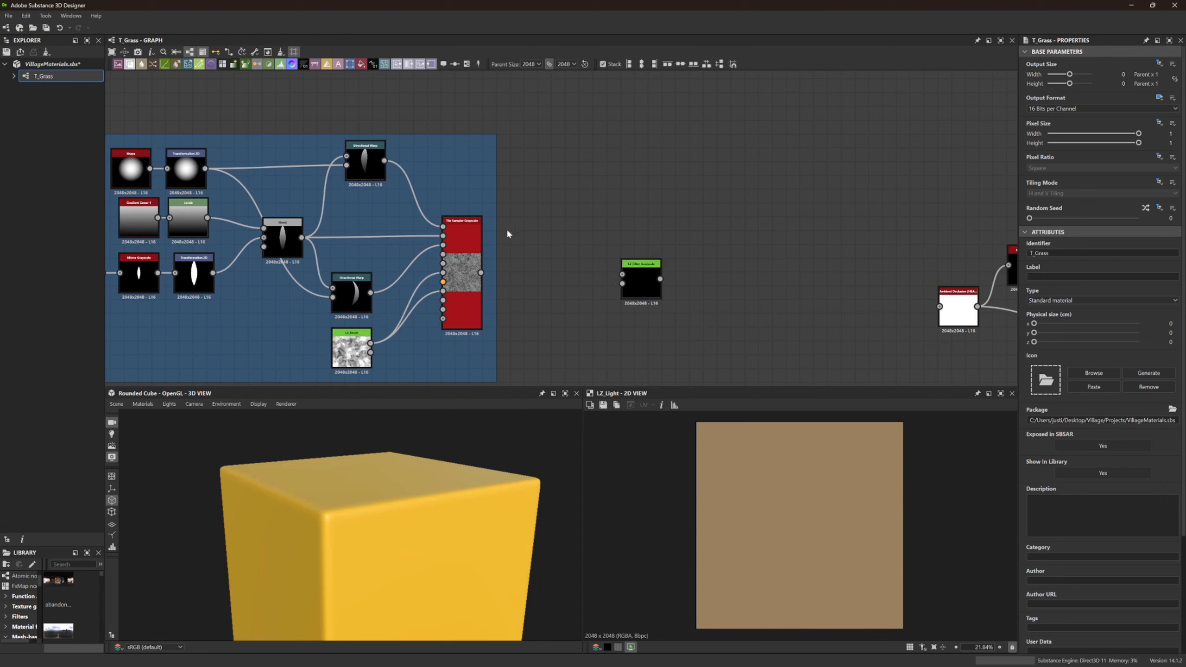
pyautogui.doubleClick(463, 236)
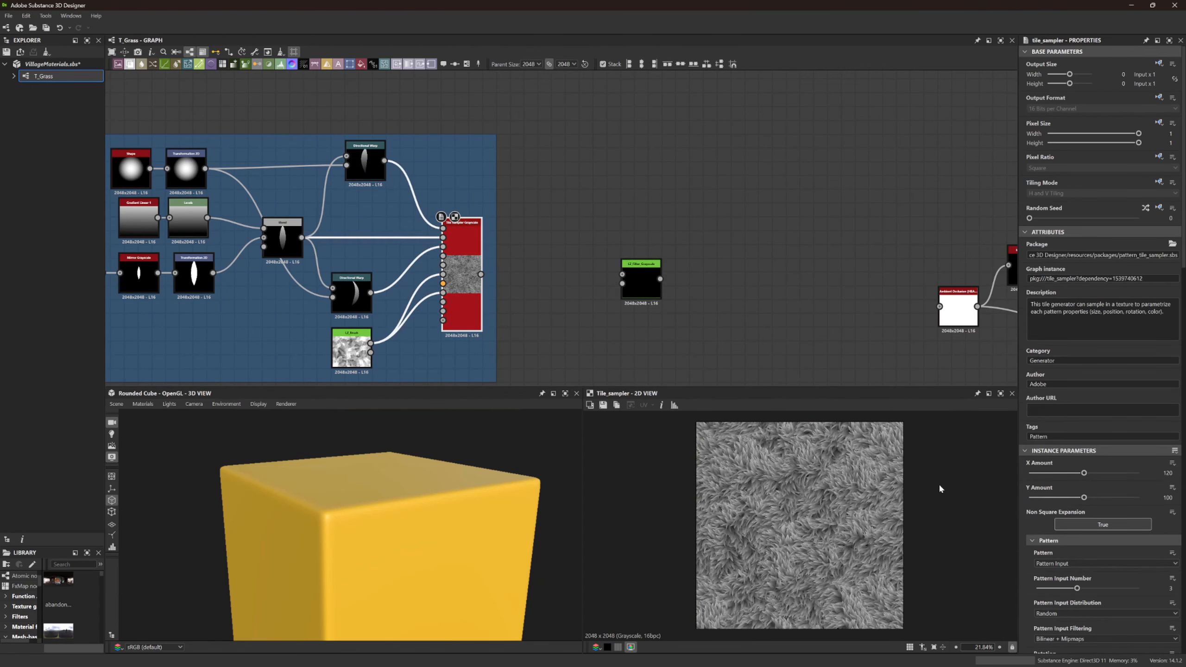
pyautogui.moveTo(612, 277); pyautogui.dragTo(540, 277)
pyautogui.doubleClick(635, 280)
pyautogui.scroll(2, 738, 506)
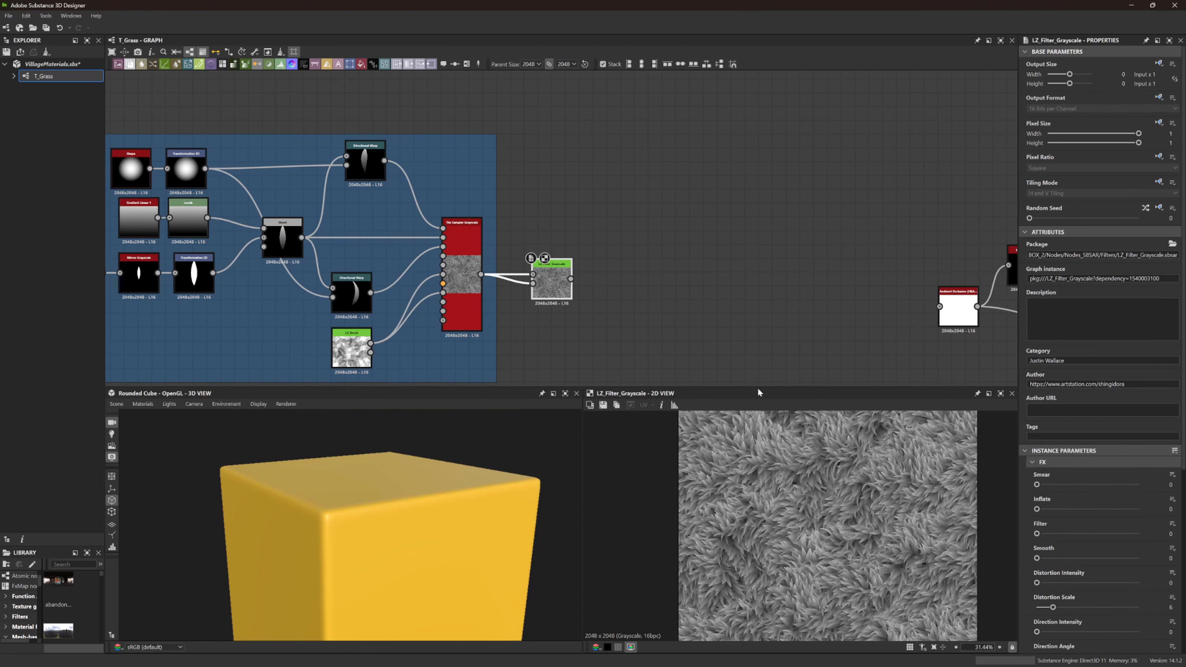
# Enlarge the 2D preview area and set the LZ_Filter_Grayscale node's Inflate to 0.29
pyautogui.moveTo(759, 387); pyautogui.dragTo(767, 340)
pyautogui.scroll(4, 975, 511)
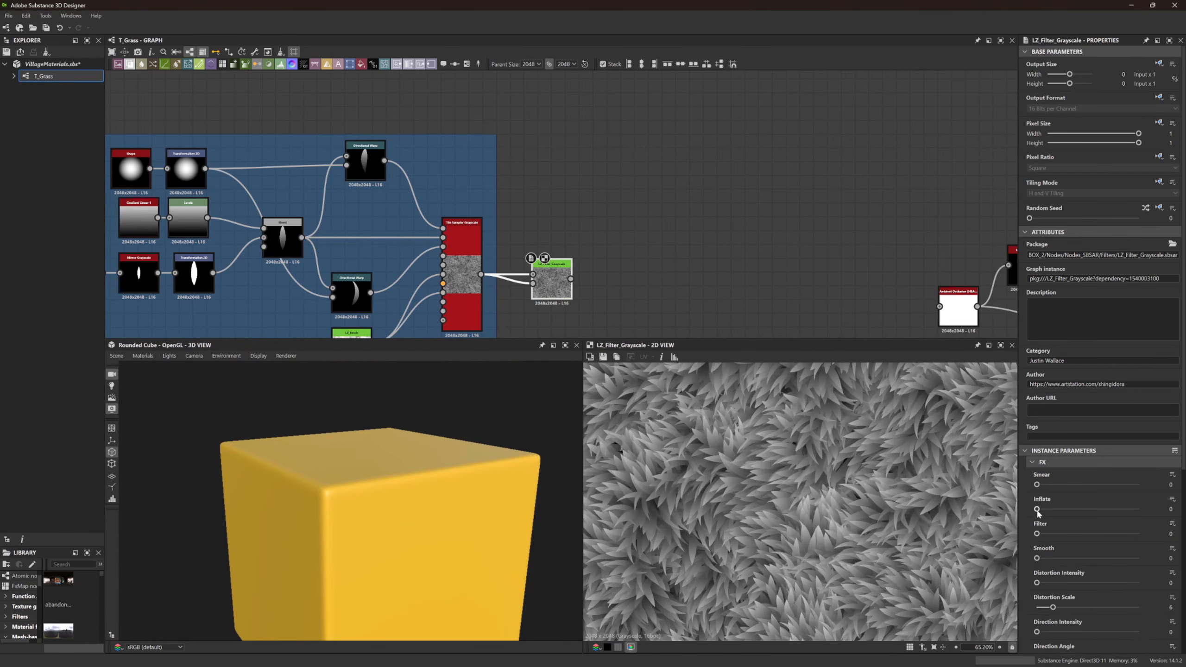
pyautogui.moveTo(1037, 509); pyautogui.dragTo(1039, 511)
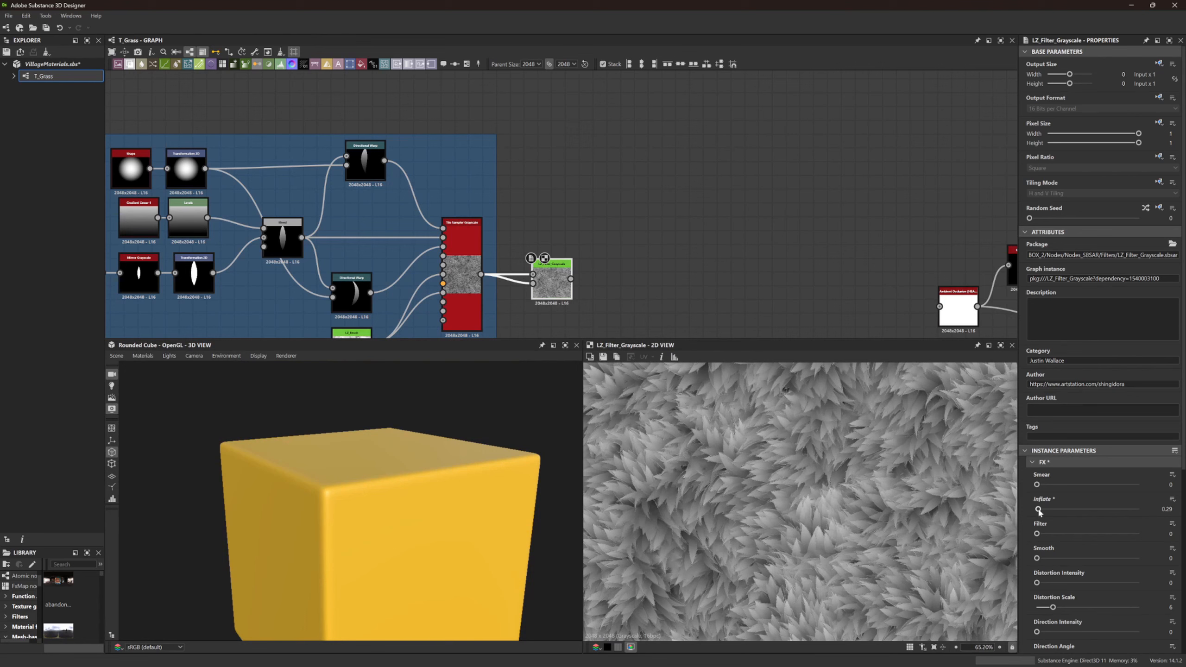
# Insert a Blur HQ Grayscale node between the Tile Sampler and the filter's second input, with Intensity 0.81 and Quality 1
pyautogui.moveTo(552, 278); pyautogui.dragTo(661, 266)
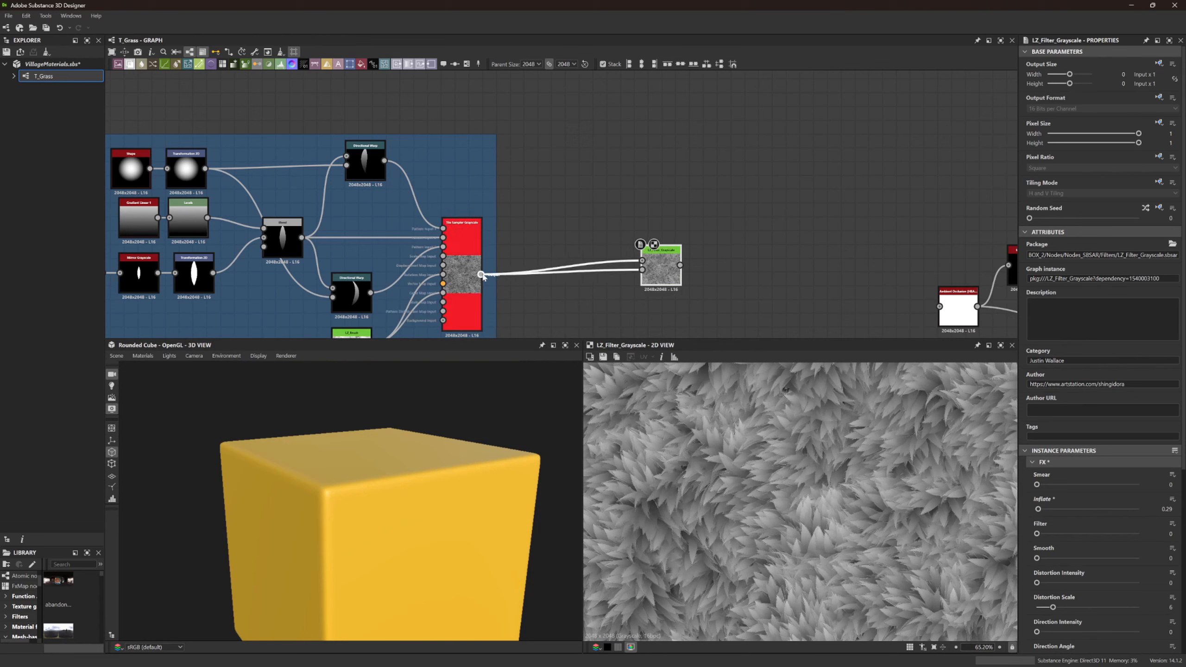
pyautogui.moveTo(481, 274); pyautogui.dragTo(642, 270)
pyautogui.write('blur')
pyautogui.press('Return')
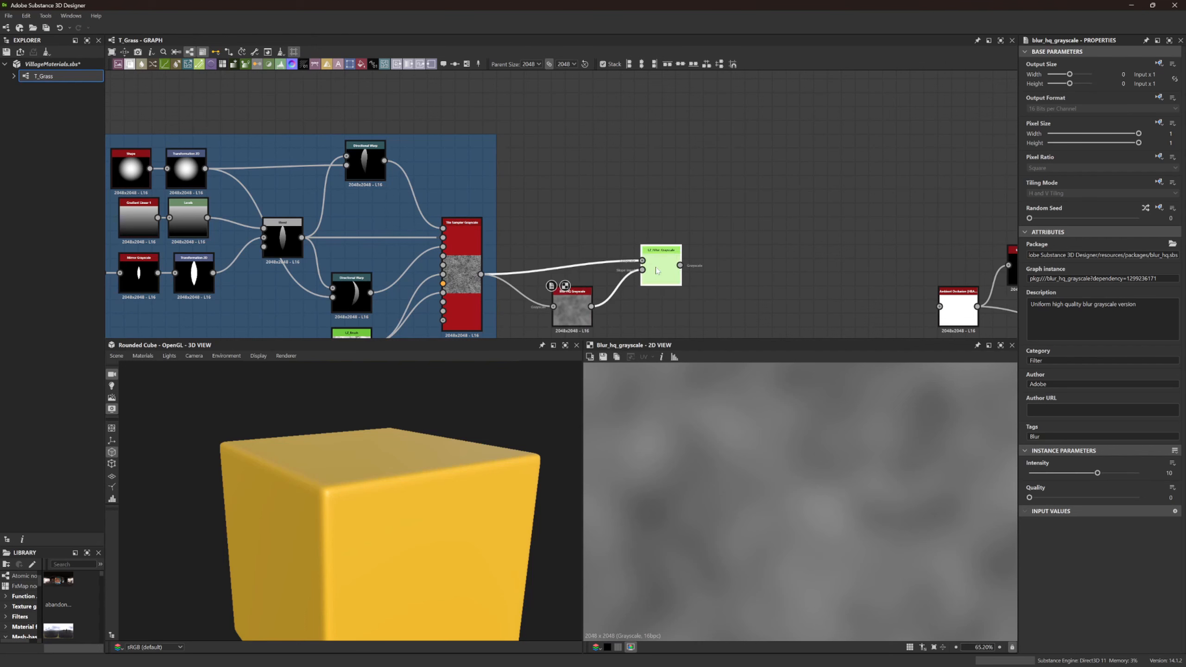
pyautogui.doubleClick(661, 267)
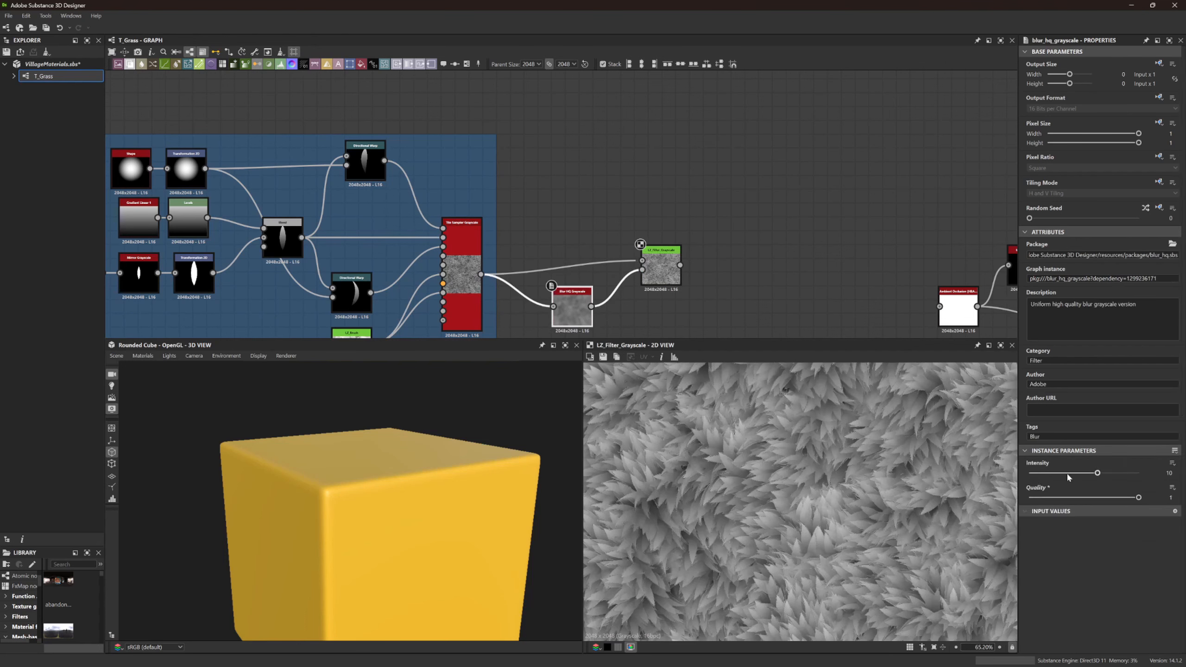
pyautogui.click(1033, 473)
# Set the LZ_Filter_Grayscale node's Smear to 0.36 and try out its Smooth setting
pyautogui.click(661, 269)
pyautogui.moveTo(1037, 486); pyautogui.dragTo(1039, 486)
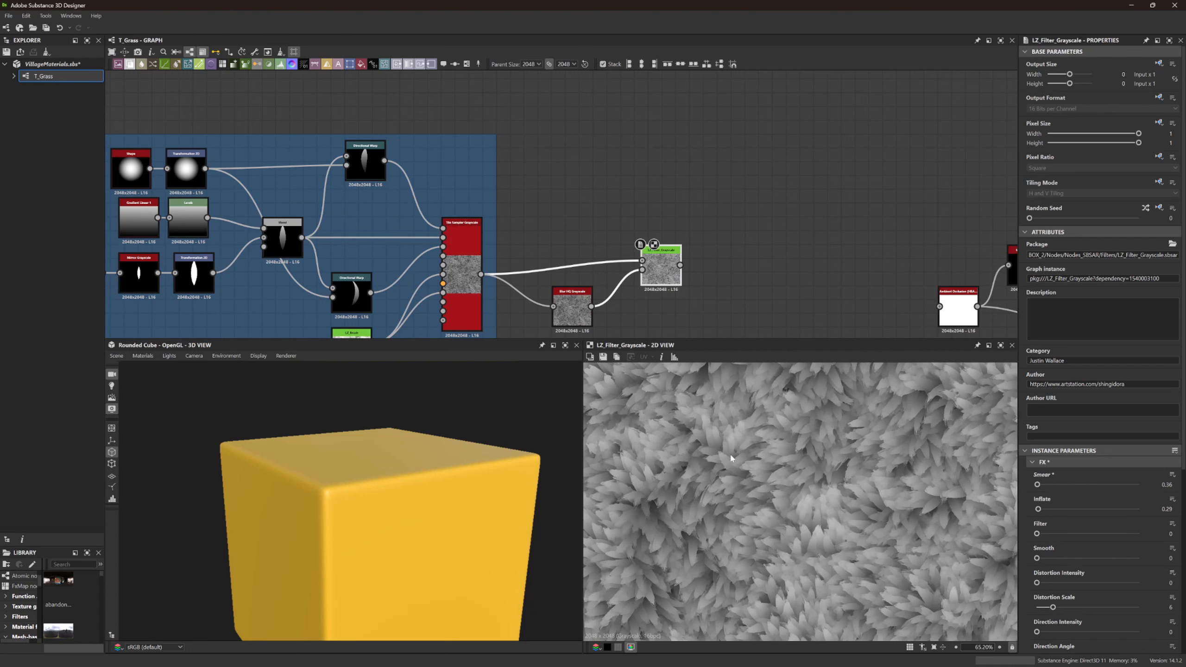
pyautogui.moveTo(1037, 558)
pyautogui.mouseDown()
pyautogui.moveTo(1114, 561)
pyautogui.moveTo(1038, 561)
pyautogui.mouseUp()
# Try the filter's Painterly settings with Slope Intensity 2.64 and Mask Position 0.35
pyautogui.scroll(-10, 1055, 567)
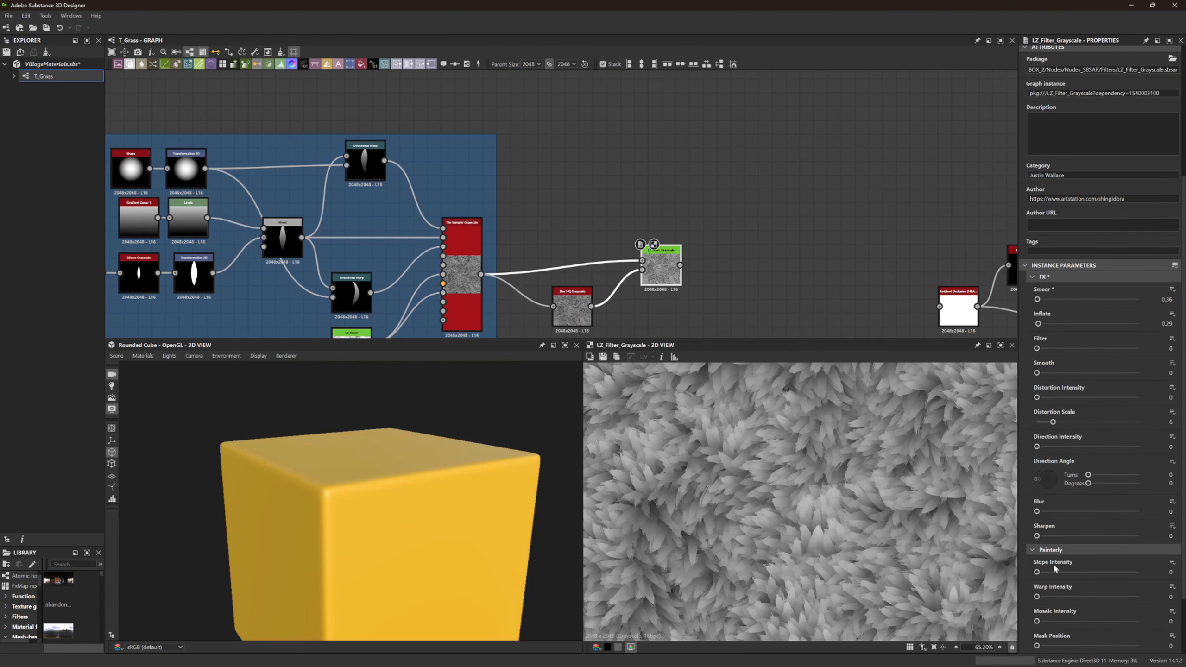
pyautogui.scroll(-3, 1037, 536)
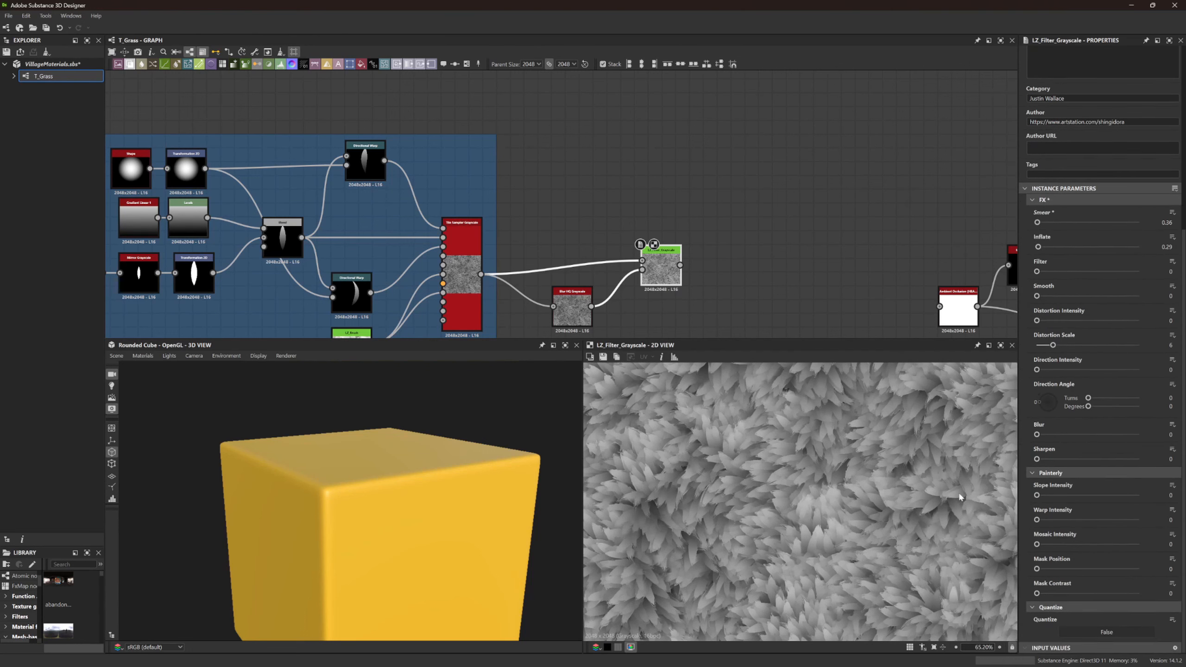
pyautogui.moveTo(1037, 495); pyautogui.dragTo(1084, 498)
pyautogui.moveTo(1048, 570); pyautogui.dragTo(1073, 567)
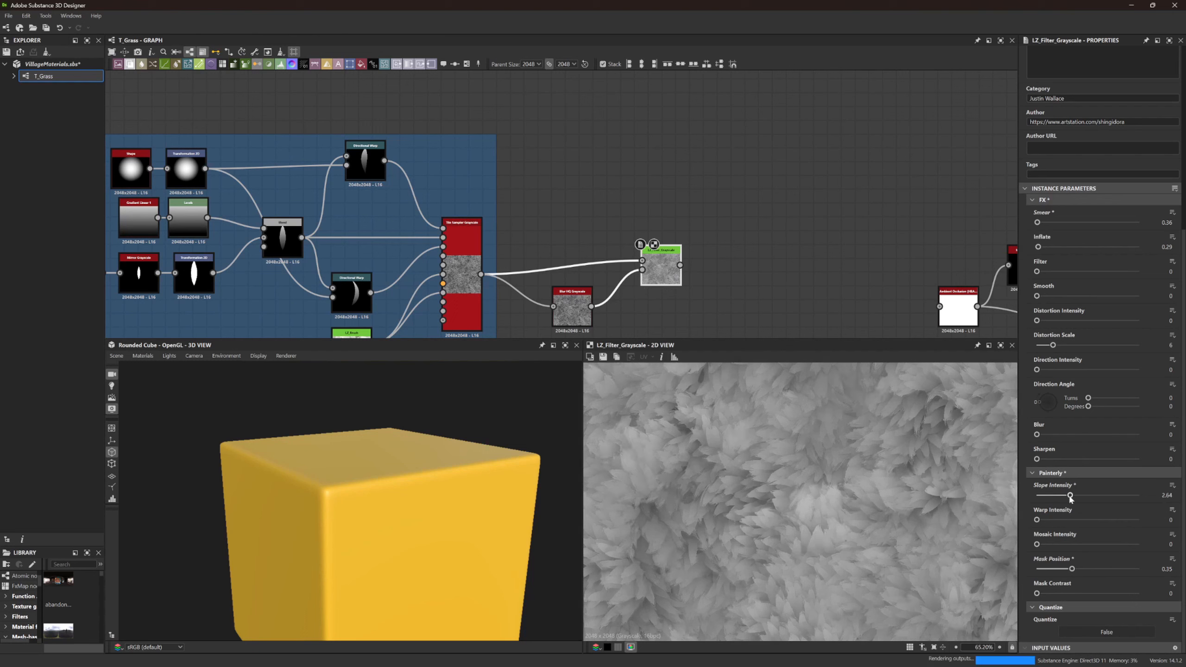
# Set the Blur HQ Grayscale node's Intensity to 0 while previewing the filter result
pyautogui.click(572, 306)
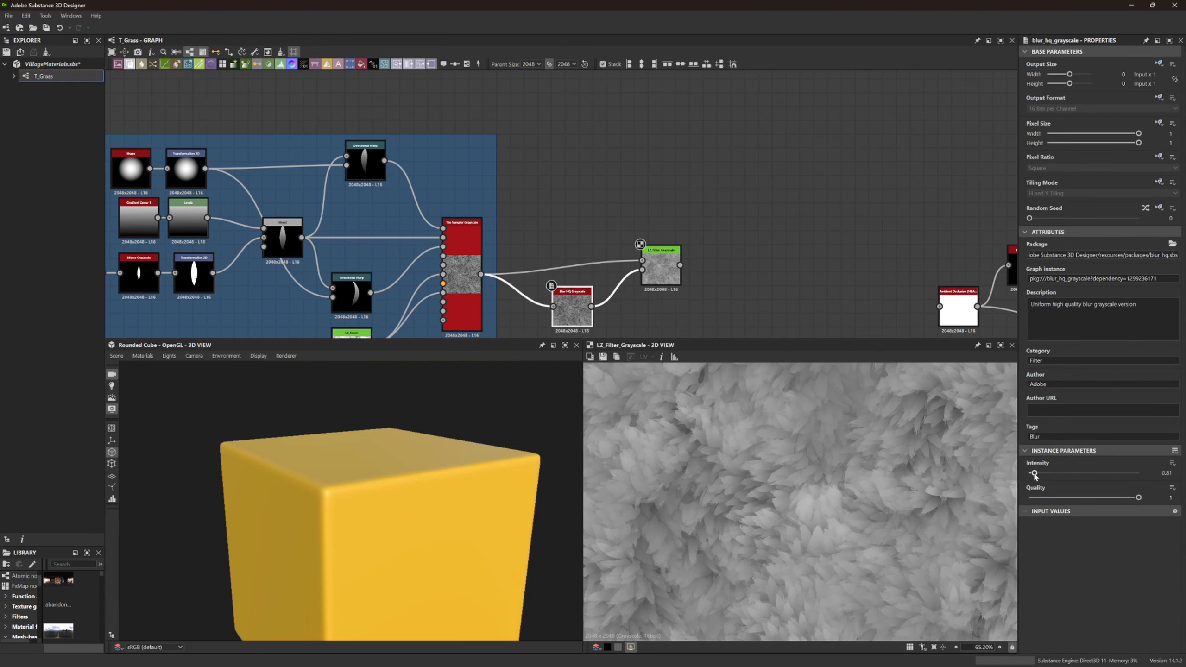
pyautogui.moveTo(1034, 474)
pyautogui.mouseDown()
pyautogui.moveTo(1053, 474)
pyautogui.moveTo(1029, 474)
pyautogui.mouseUp()
pyautogui.scroll(-2, 897, 489)
pyautogui.scroll(-1, 897, 489)
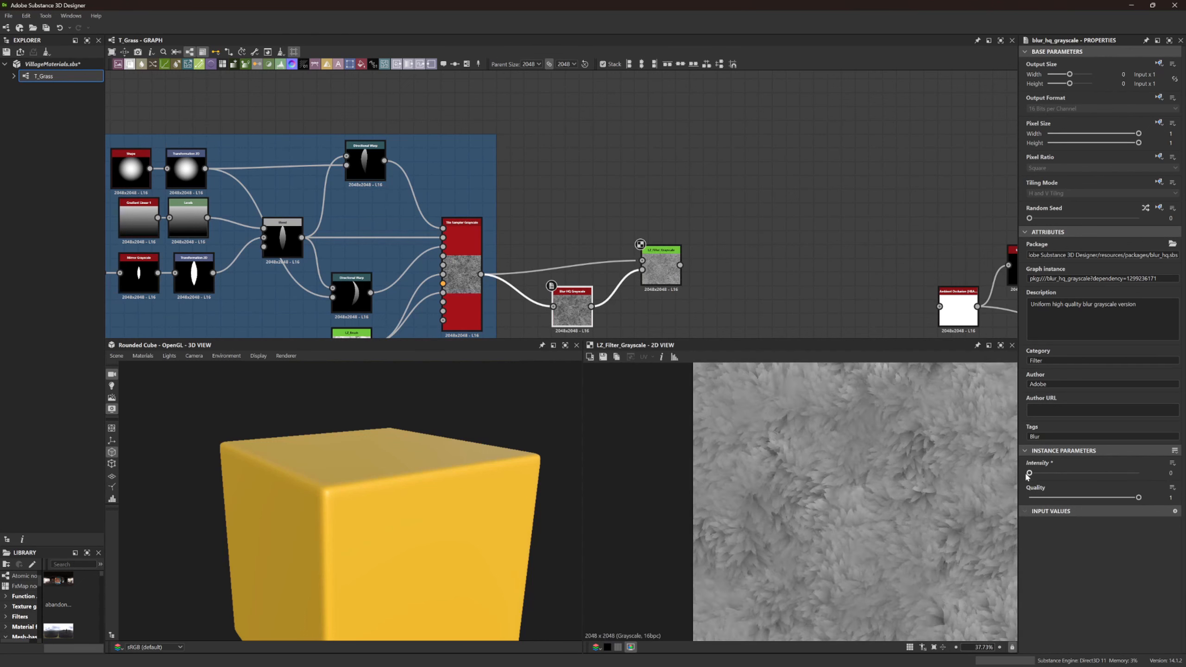
# Reset the LZ_Filter_Grayscale node's Slope Intensity and Mask Position to 0
pyautogui.click(675, 276)
pyautogui.scroll(-5, 1074, 420)
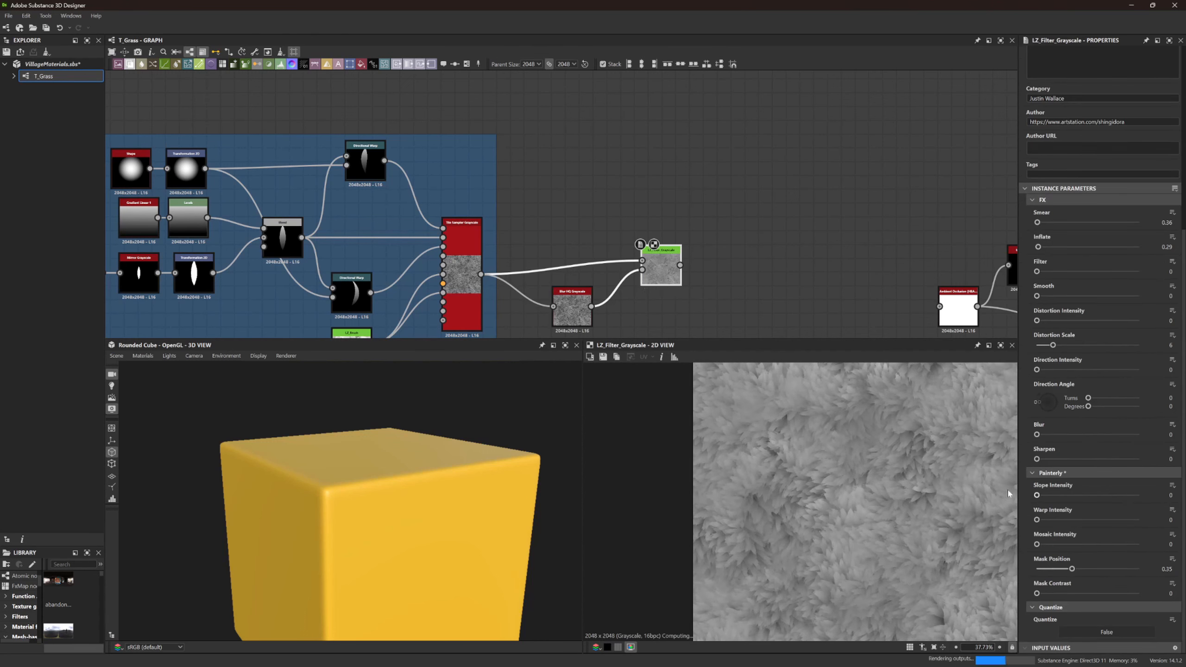
pyautogui.moveTo(1048, 571); pyautogui.dragTo(1034, 570)
# Set the LZ_Filter_Grayscale node's Blur to 0.1 and clear the selection
pyautogui.scroll(6, 855, 439)
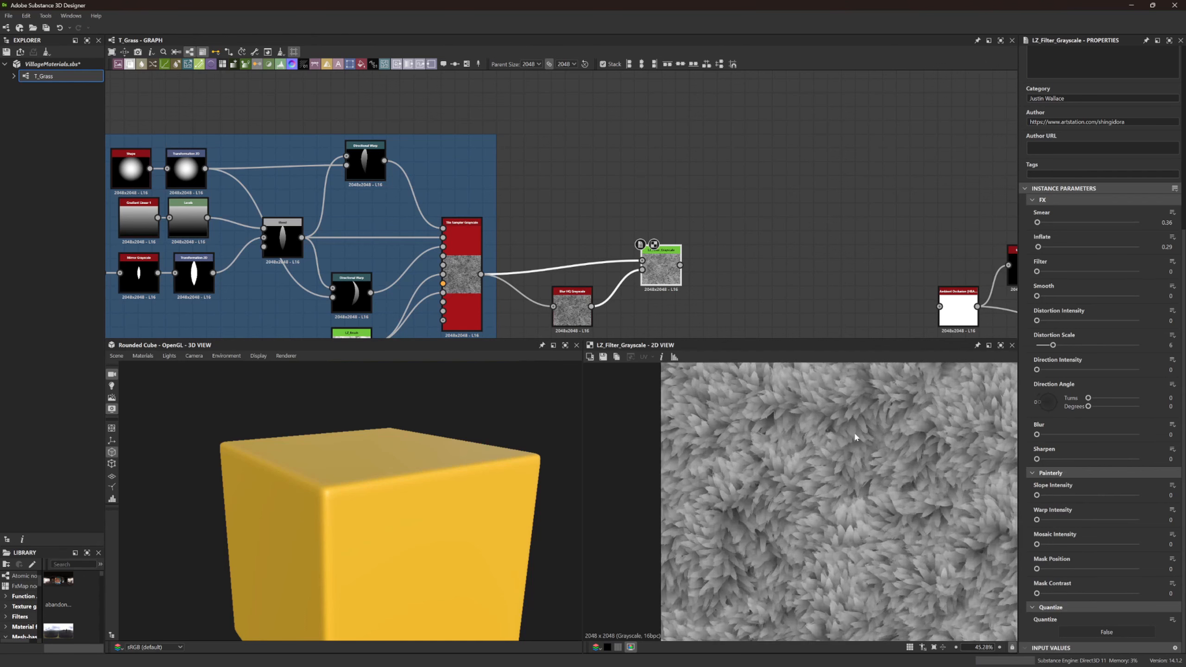
pyautogui.scroll(1, 854, 441)
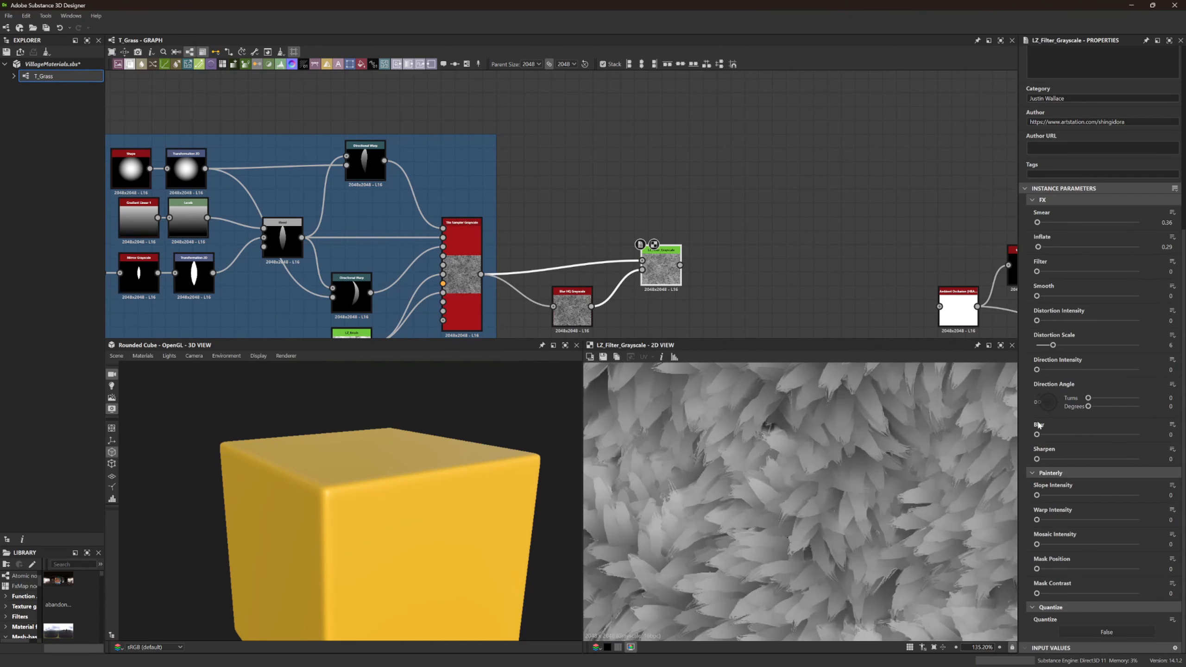
pyautogui.moveTo(1039, 435); pyautogui.dragTo(1037, 435)
pyautogui.click(710, 239)
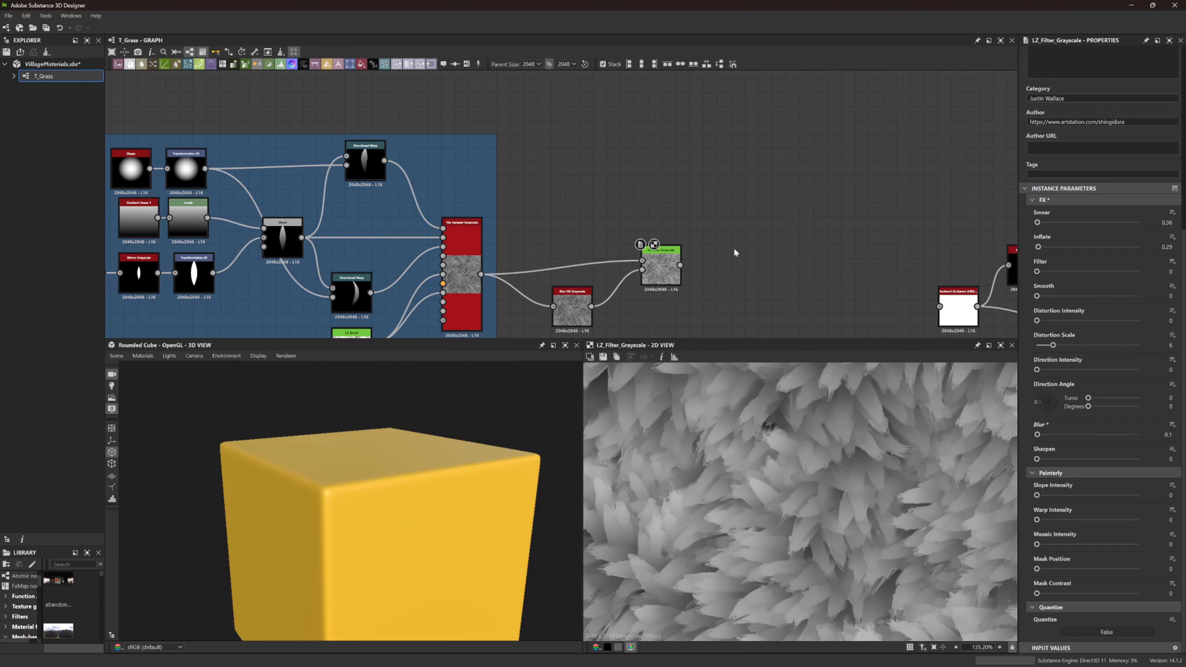
# Move the blur and filter nodes closer to the Tile Sampler and add a Blend node fed by the filter's output
pyautogui.moveTo(736, 252); pyautogui.dragTo(779, 216, button='middle')
pyautogui.moveTo(707, 230); pyautogui.dragTo(679, 244)
pyautogui.moveTo(617, 264); pyautogui.dragTo(590, 264)
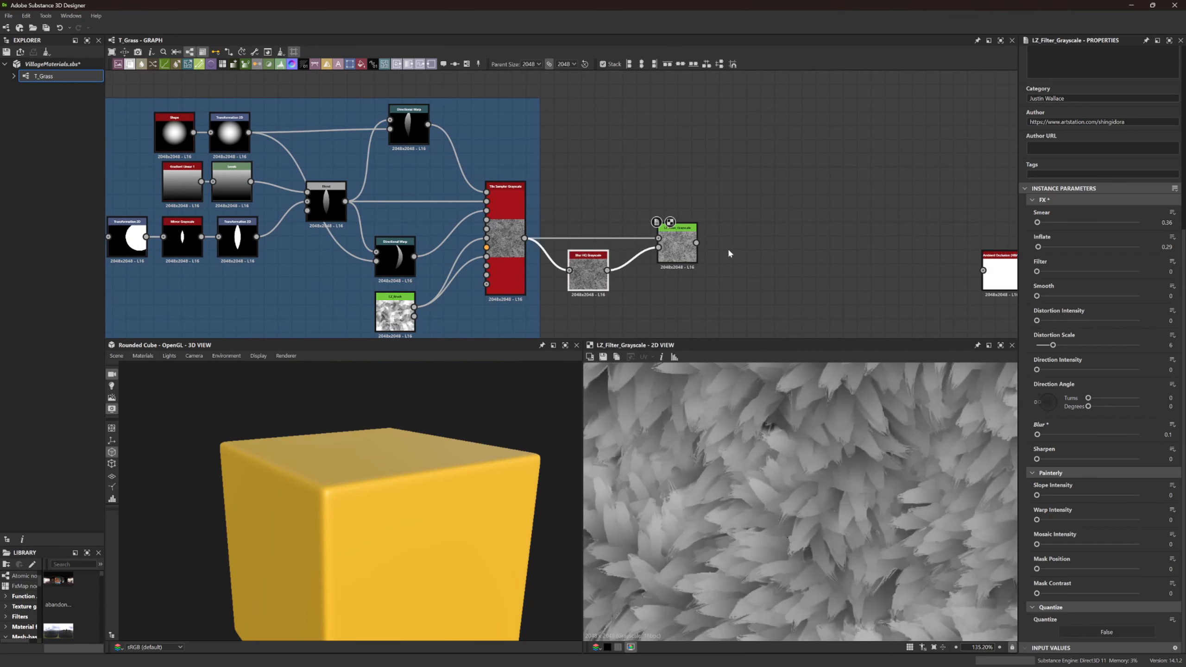
pyautogui.moveTo(695, 243); pyautogui.dragTo(789, 205)
pyautogui.write('blend')
pyautogui.press('Return')
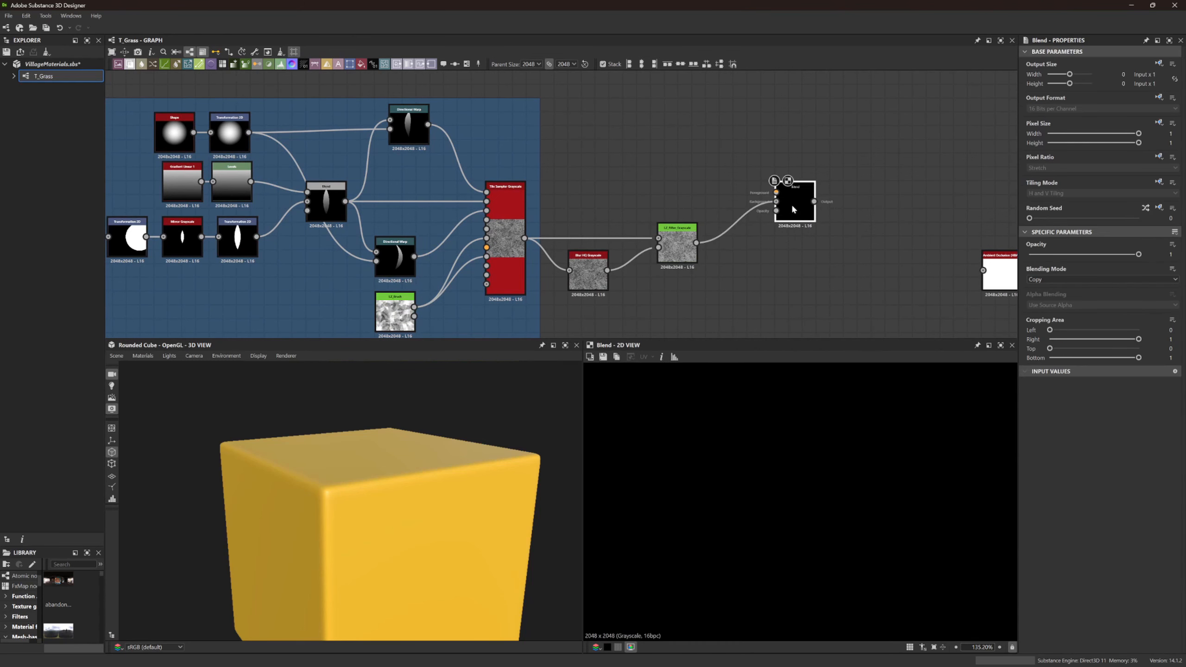
# Shift the blur and filter nodes upward in the graph so the filter sits roughly level with the Blend node
pyautogui.moveTo(726, 294); pyautogui.dragTo(726, 286, button='middle')
pyautogui.moveTo(730, 287); pyautogui.dragTo(587, 219)
pyautogui.moveTo(666, 236); pyautogui.dragTo(673, 180)
pyautogui.click(622, 268)
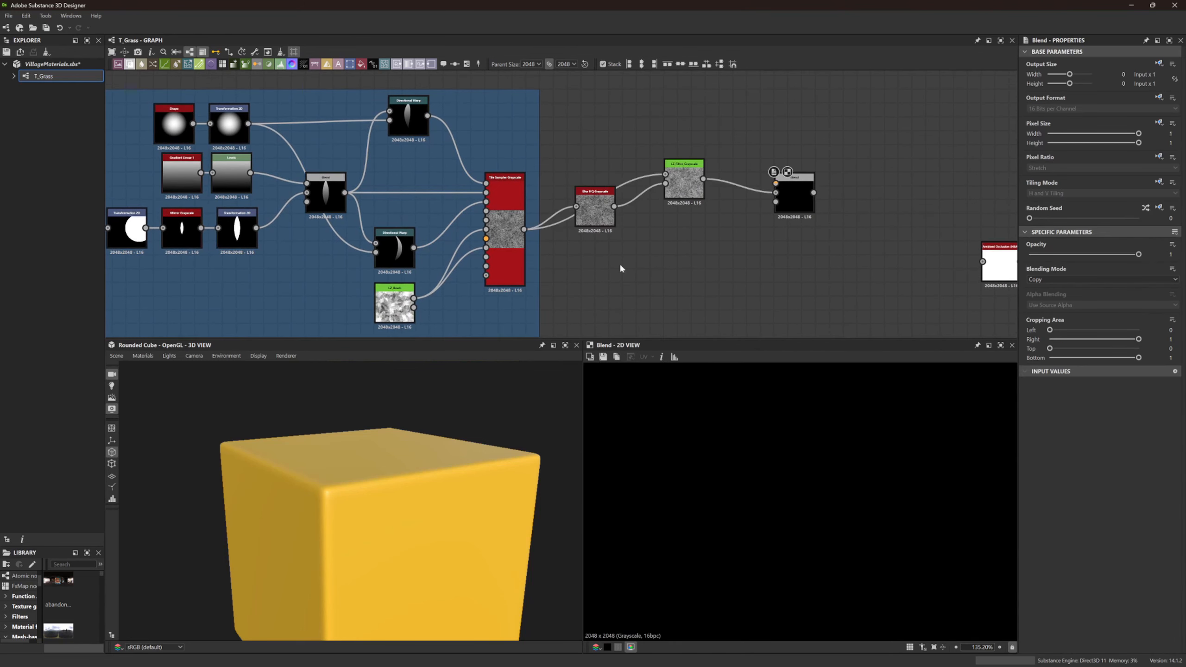
# Lower the Blur HQ Grayscale node below the filter, preview it, and set its Intensity to 0.2
pyautogui.moveTo(599, 214); pyautogui.dragTo(597, 238)
pyautogui.doubleClick(597, 238)
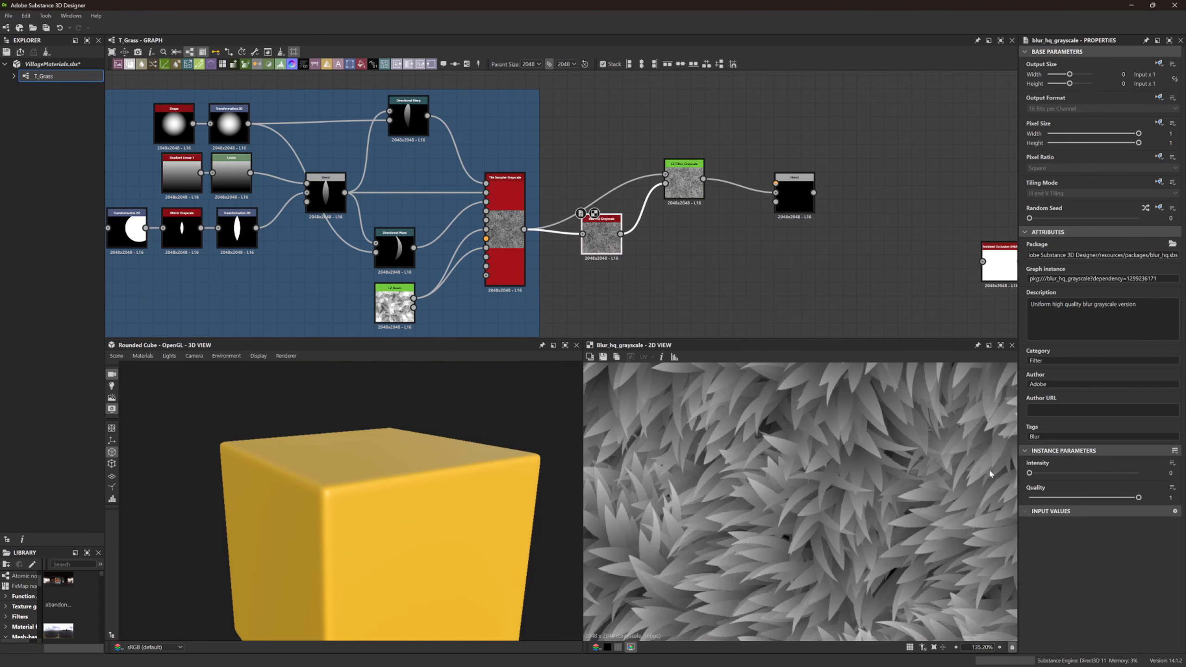
pyautogui.moveTo(1029, 473); pyautogui.dragTo(1031, 474)
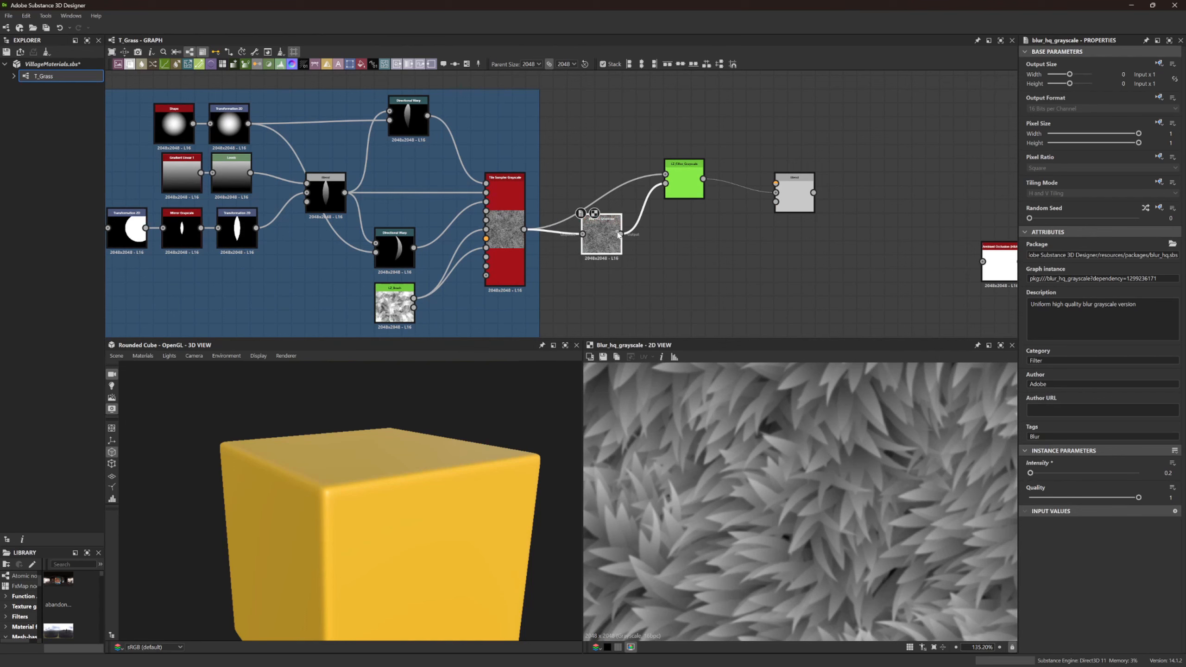
# Add a Warp node below the filter, using the LZ_Brush output as its input and the blur output as its gradient
pyautogui.moveTo(619, 234); pyautogui.dragTo(658, 284)
pyautogui.write('warp')
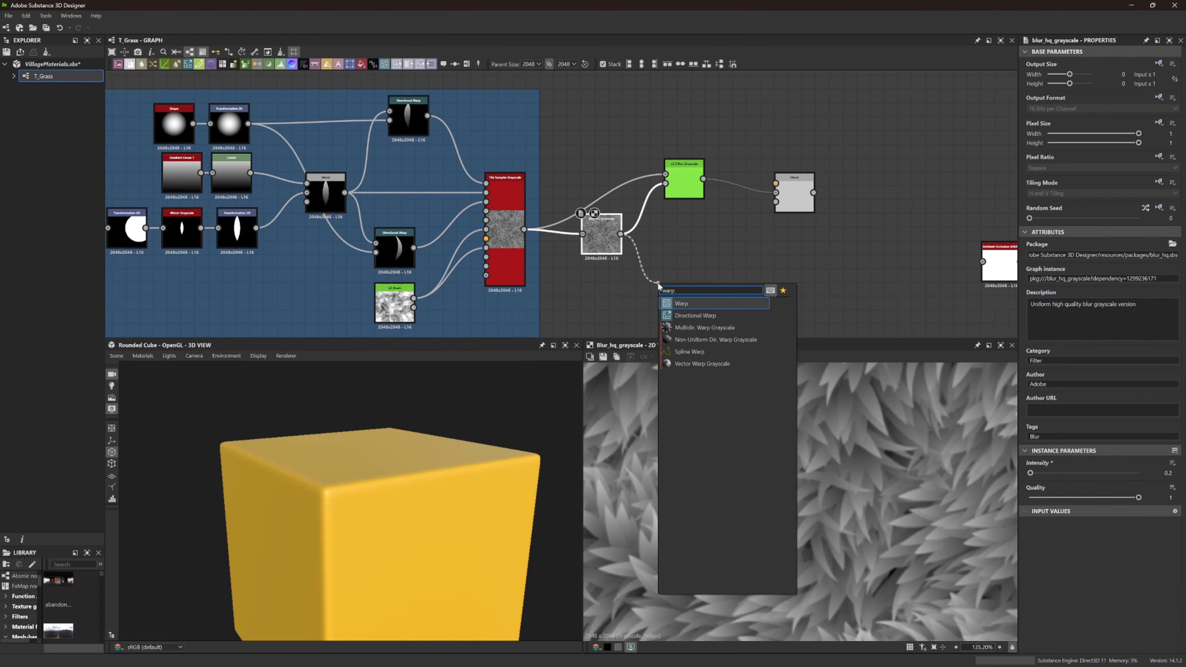
pyautogui.press('Return')
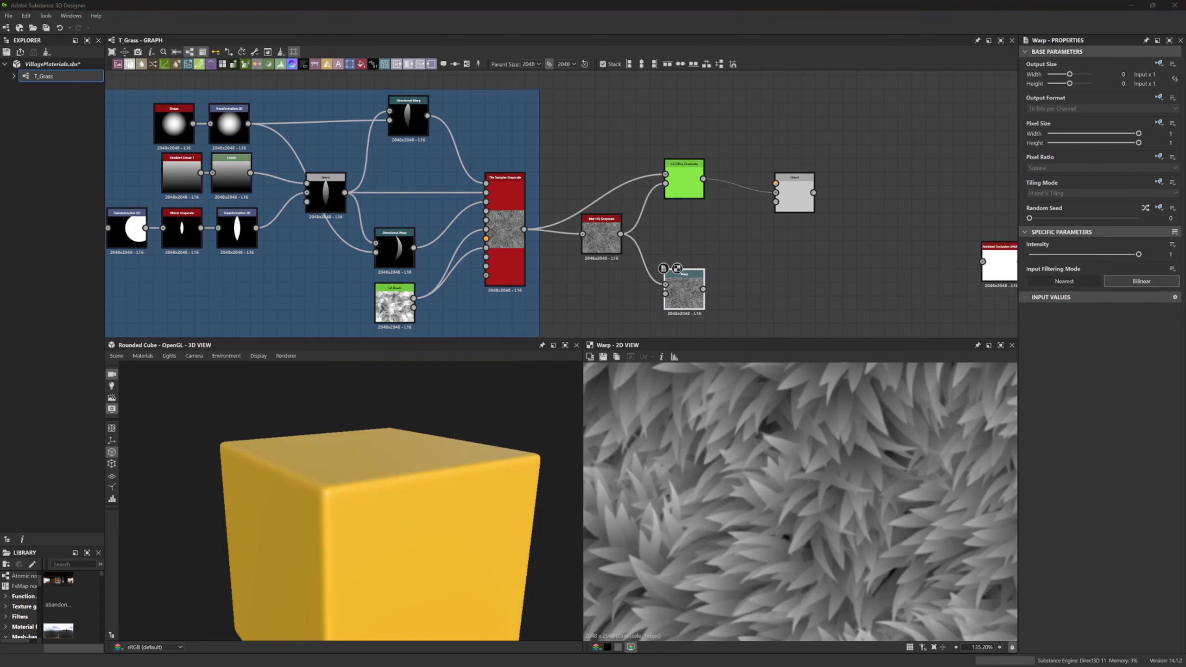
pyautogui.moveTo(413, 297); pyautogui.dragTo(665, 293)
# Try Warp Intensity values of 20 and 0, and settle on 0.17 while inspecting the preview
pyautogui.scroll(4, 698, 309)
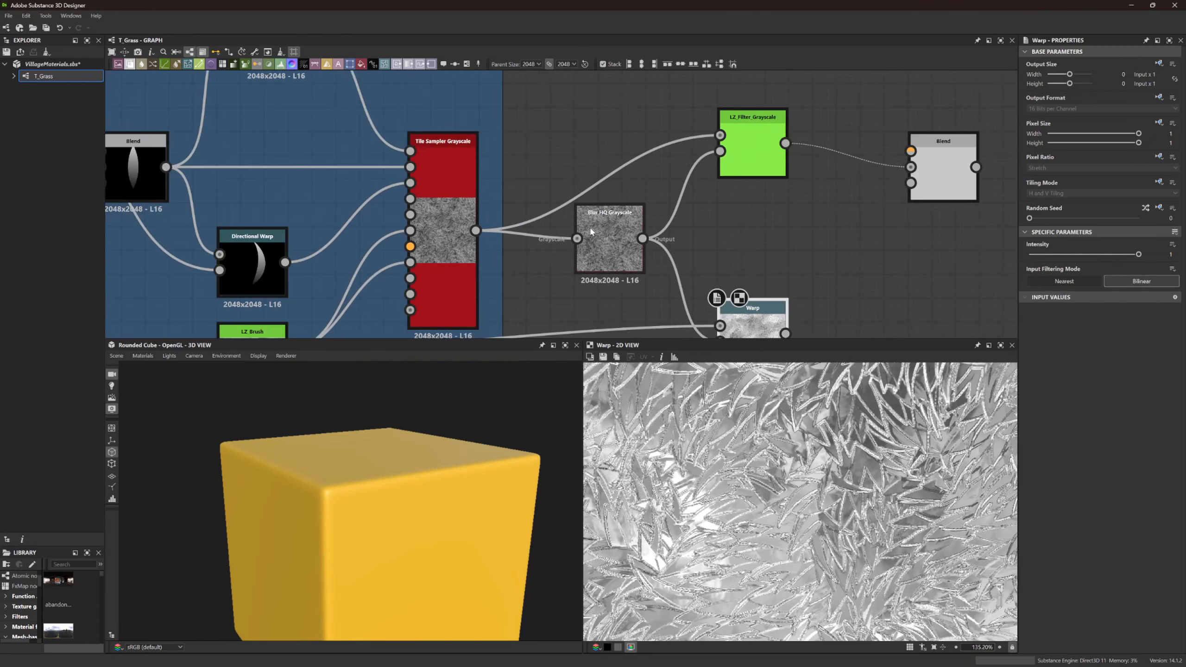
pyautogui.scroll(-4, 691, 398)
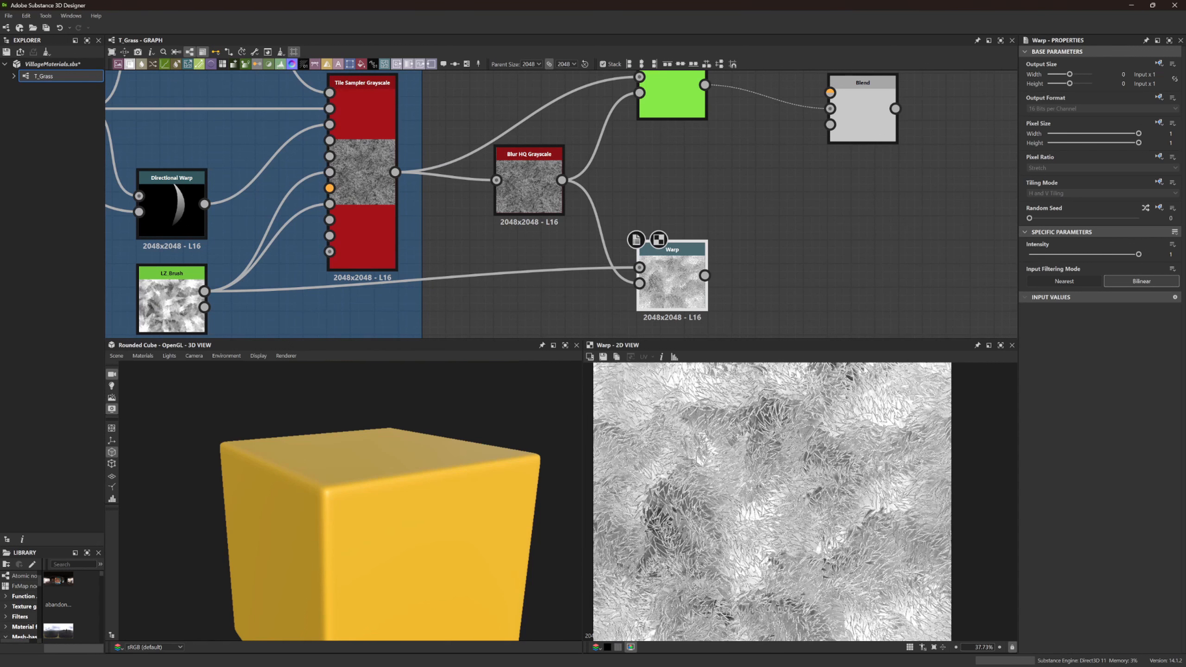
pyautogui.scroll(1, 730, 480)
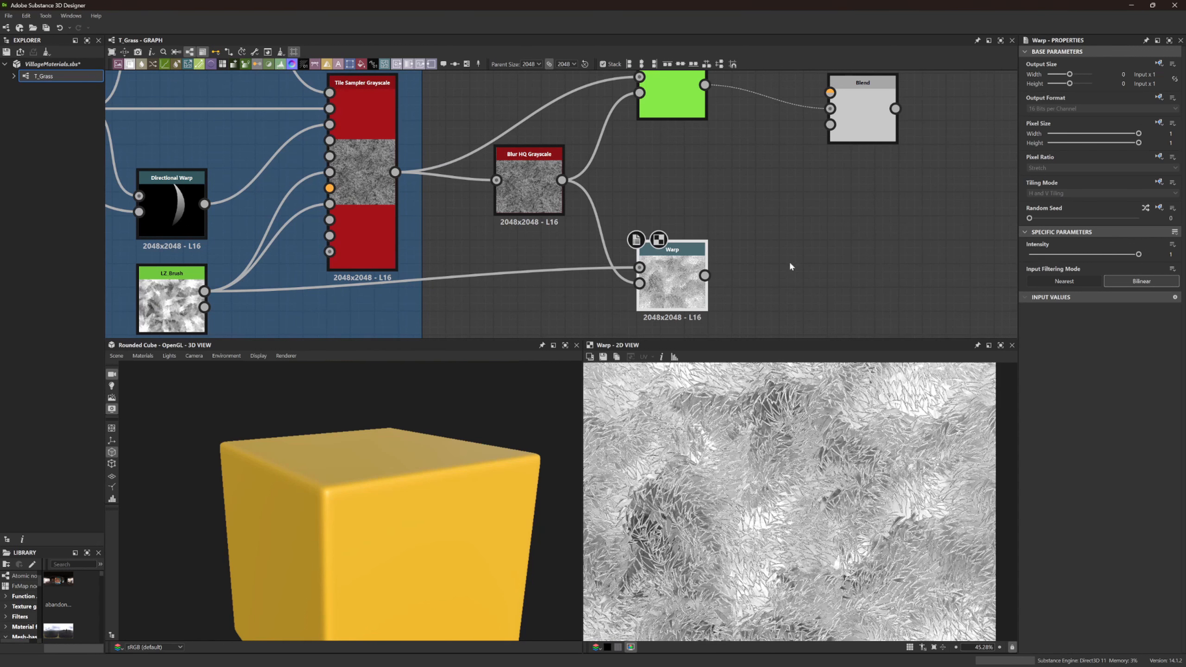
pyautogui.press('Return')
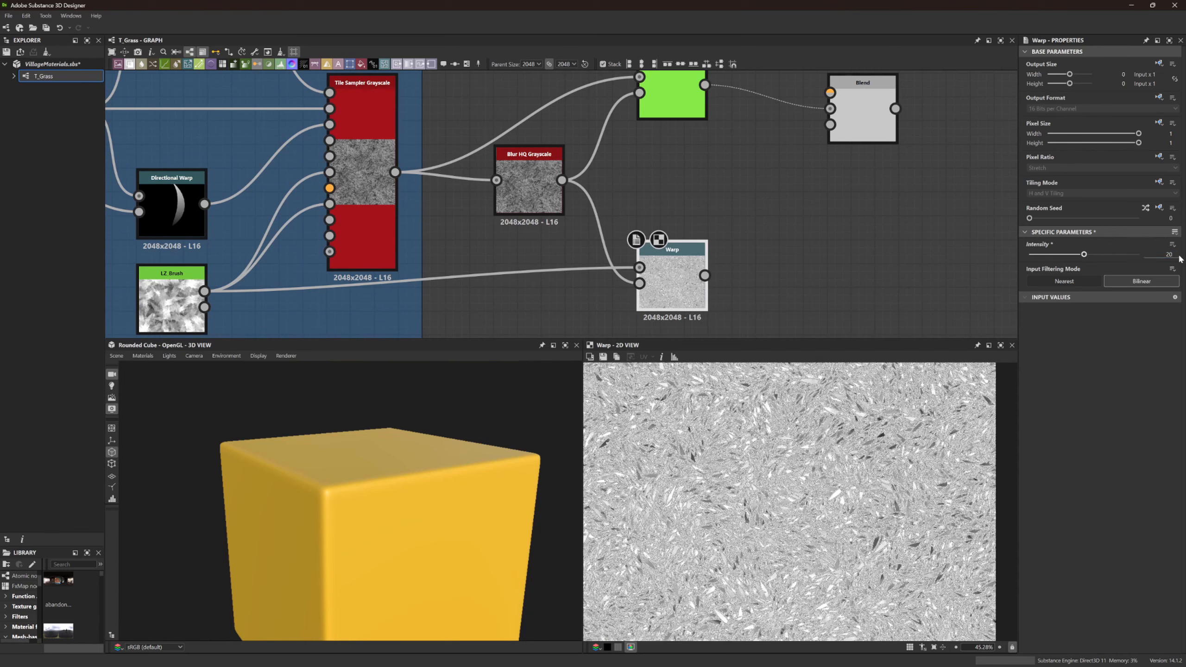
pyautogui.moveTo(1084, 254); pyautogui.dragTo(1030, 254)
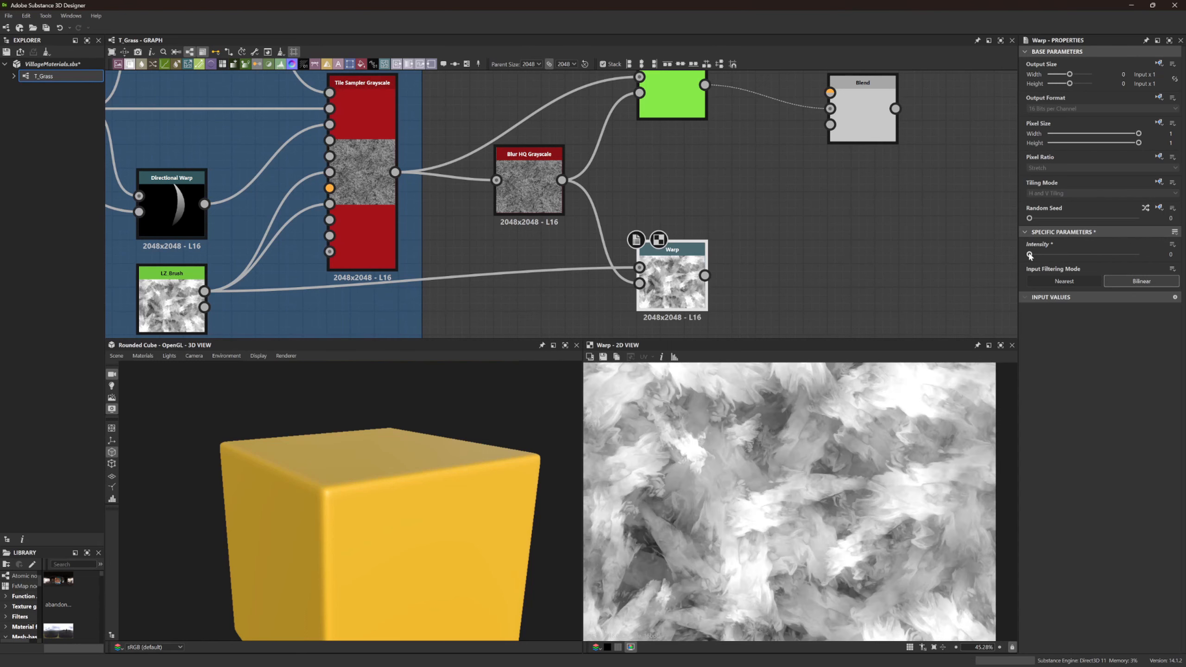
pyautogui.scroll(-7, 874, 437)
pyautogui.scroll(7, 875, 437)
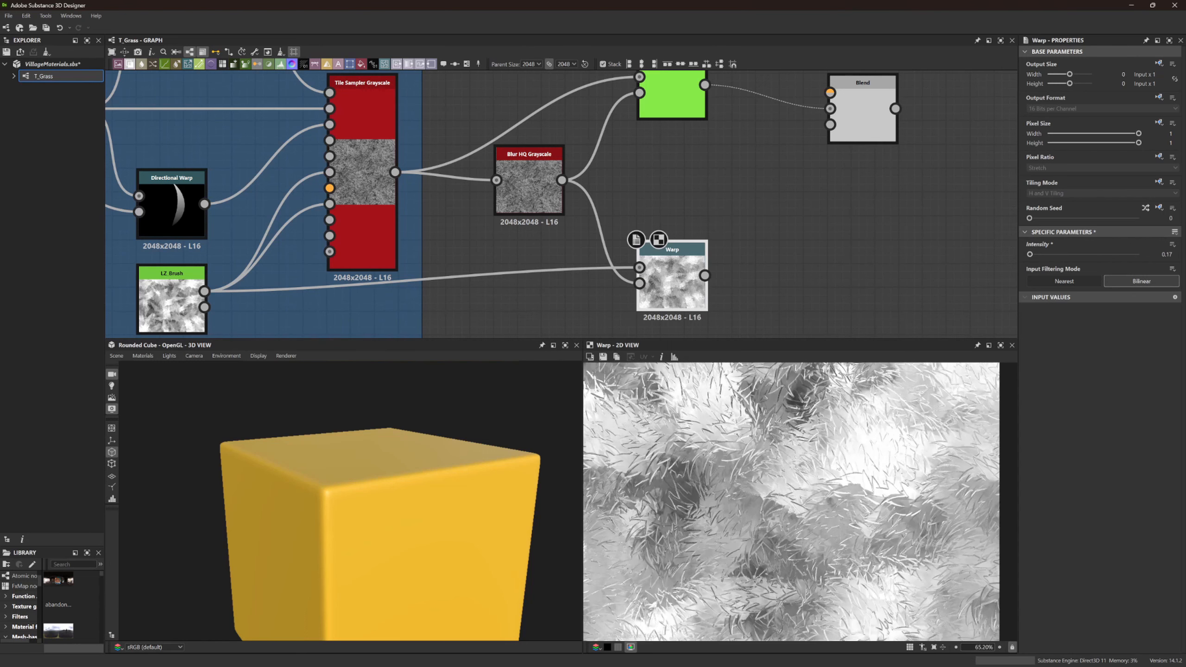
pyautogui.scroll(7, 822, 472)
pyautogui.scroll(3, 844, 495)
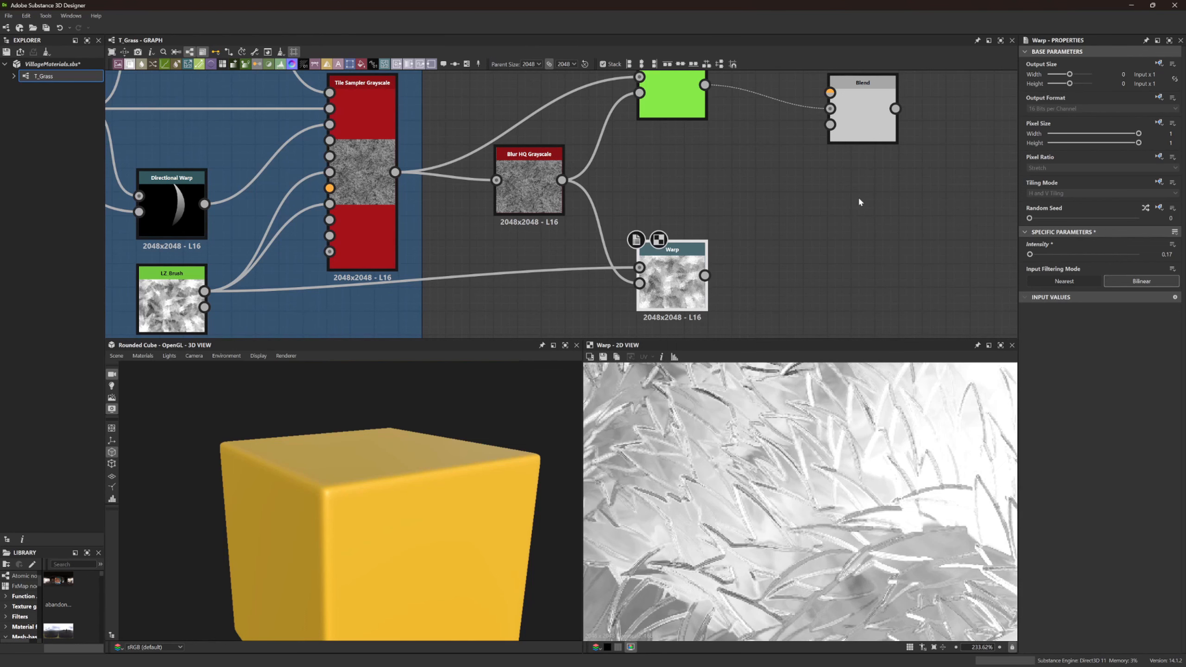
# Duplicate the LZ_Filter_Grayscale node with its connections and place the copy beside the Warp node
pyautogui.click(673, 96)
pyautogui.scroll(-2, 766, 226)
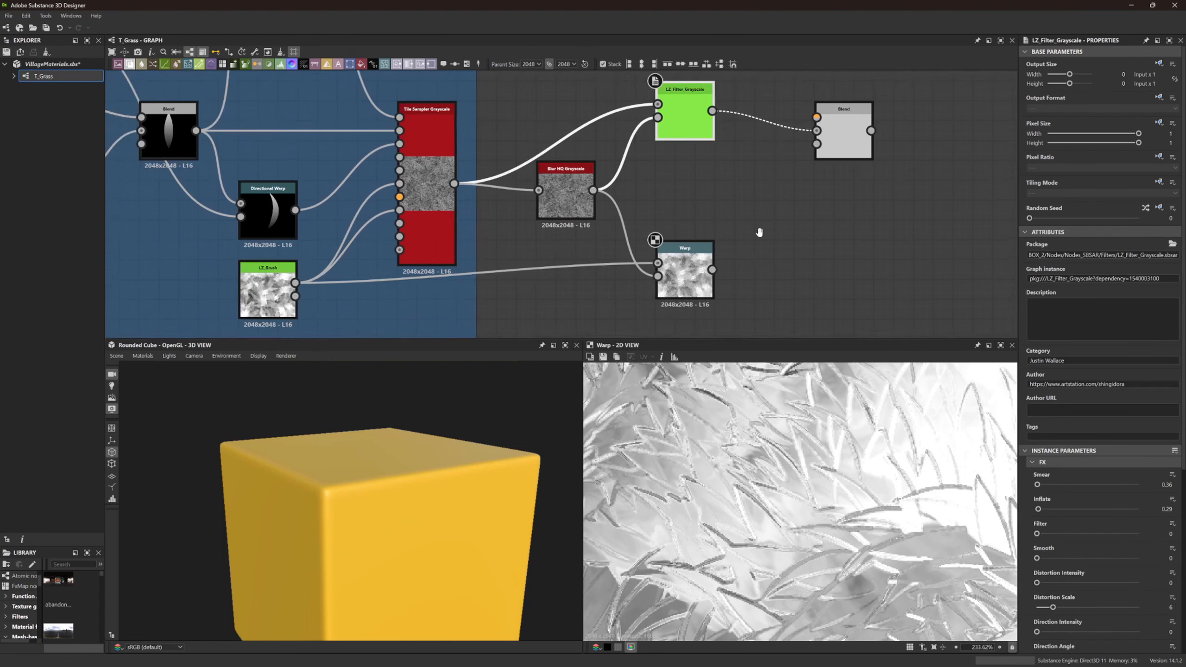
pyautogui.moveTo(759, 233); pyautogui.dragTo(725, 230, button='middle')
pyautogui.hotkey('ctrl', 'd')
pyautogui.moveTo(731, 260); pyautogui.dragTo(770, 291)
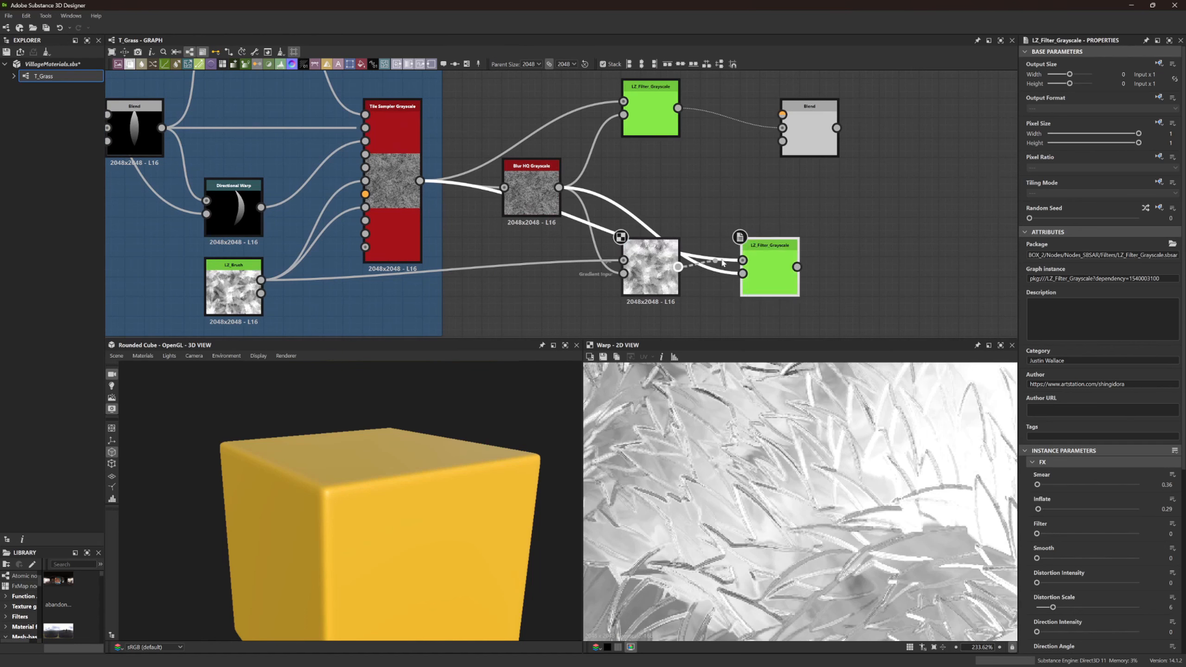
# Preview the duplicated LZ_Filter_Grayscale node and set its Inflate to 0.14
pyautogui.doubleClick(769, 276)
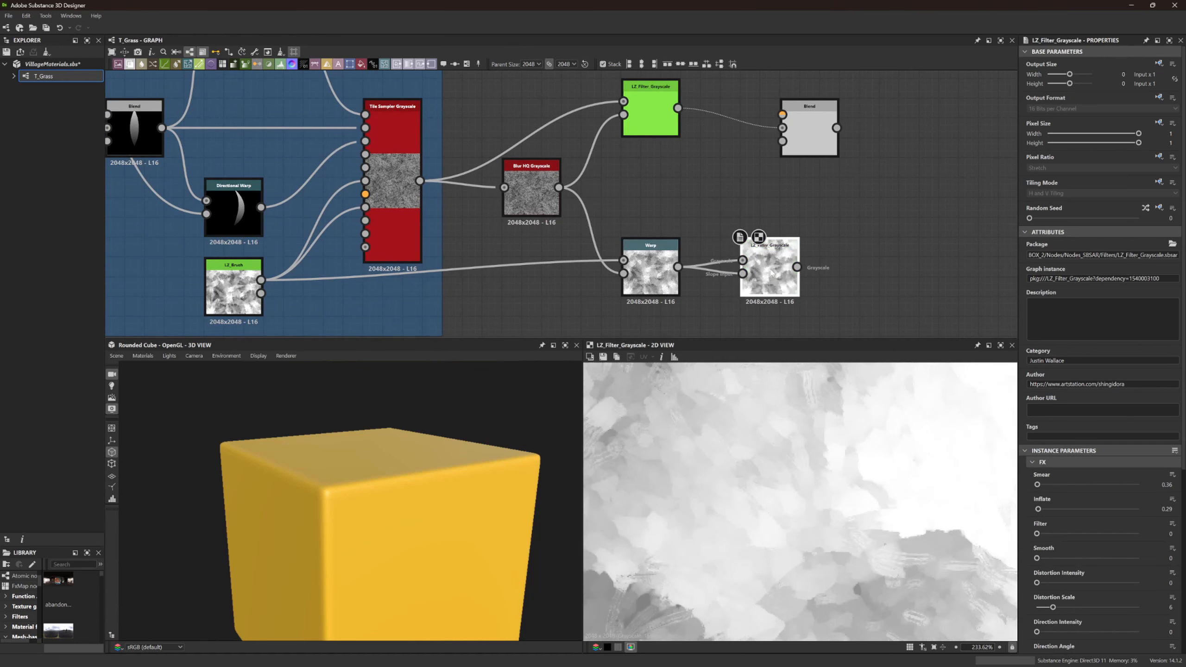
pyautogui.scroll(5, 796, 472)
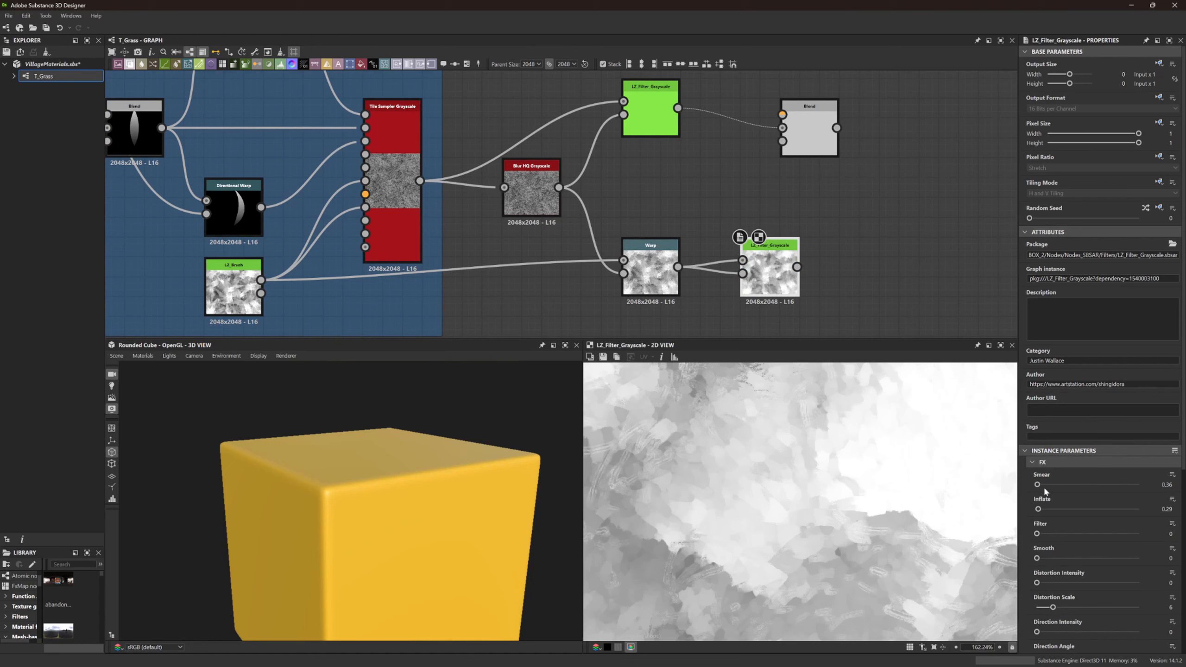
pyautogui.moveTo(1040, 510); pyautogui.dragTo(1037, 509)
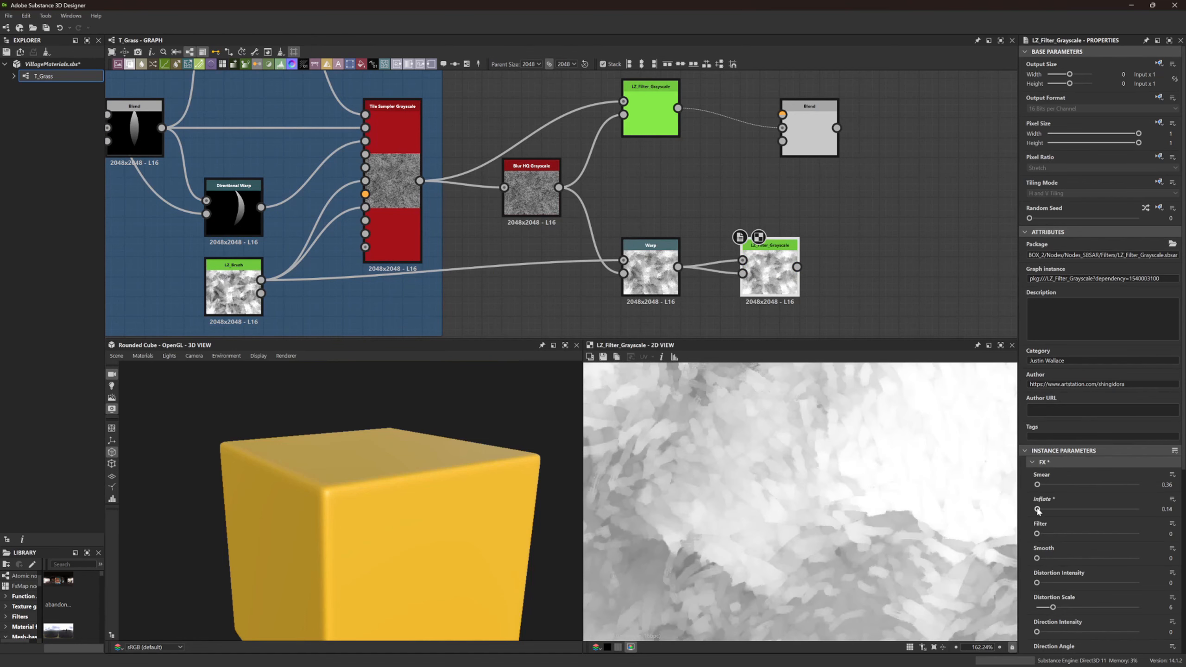
pyautogui.scroll(-8, 838, 515)
pyautogui.scroll(4, 837, 516)
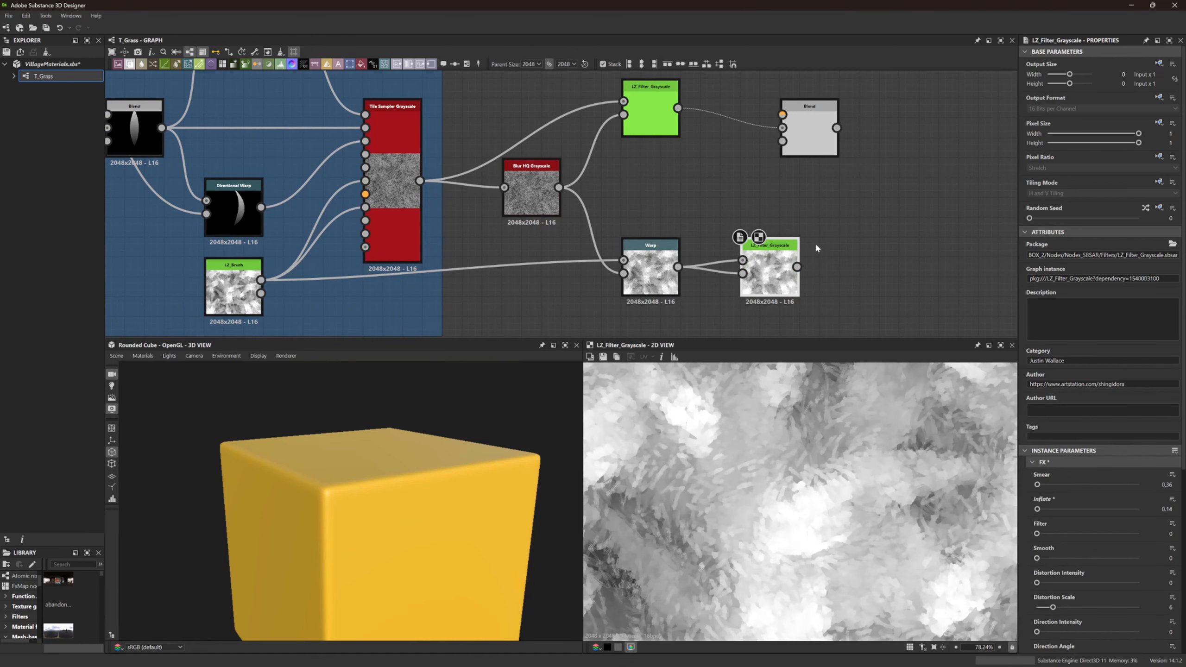
# Move the Blend node closer to the upper LZ_Filter_Grayscale node and inspect the filter copy's full texture
pyautogui.moveTo(810, 141); pyautogui.dragTo(761, 120)
pyautogui.scroll(-7, 799, 527)
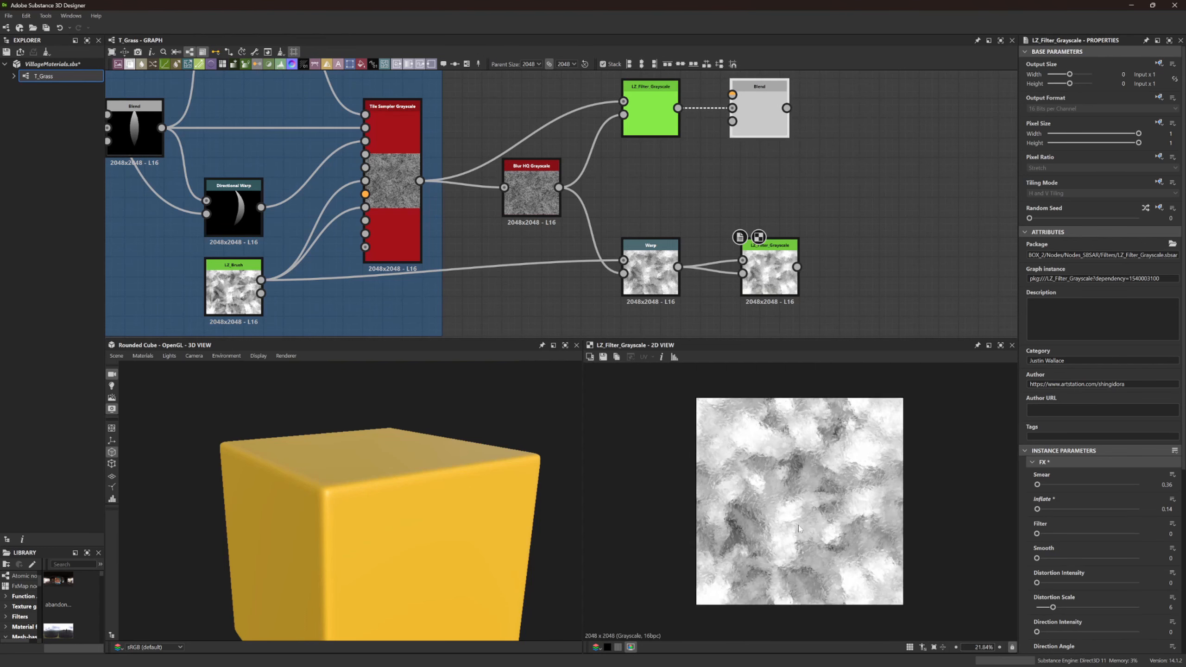
pyautogui.scroll(3, 799, 525)
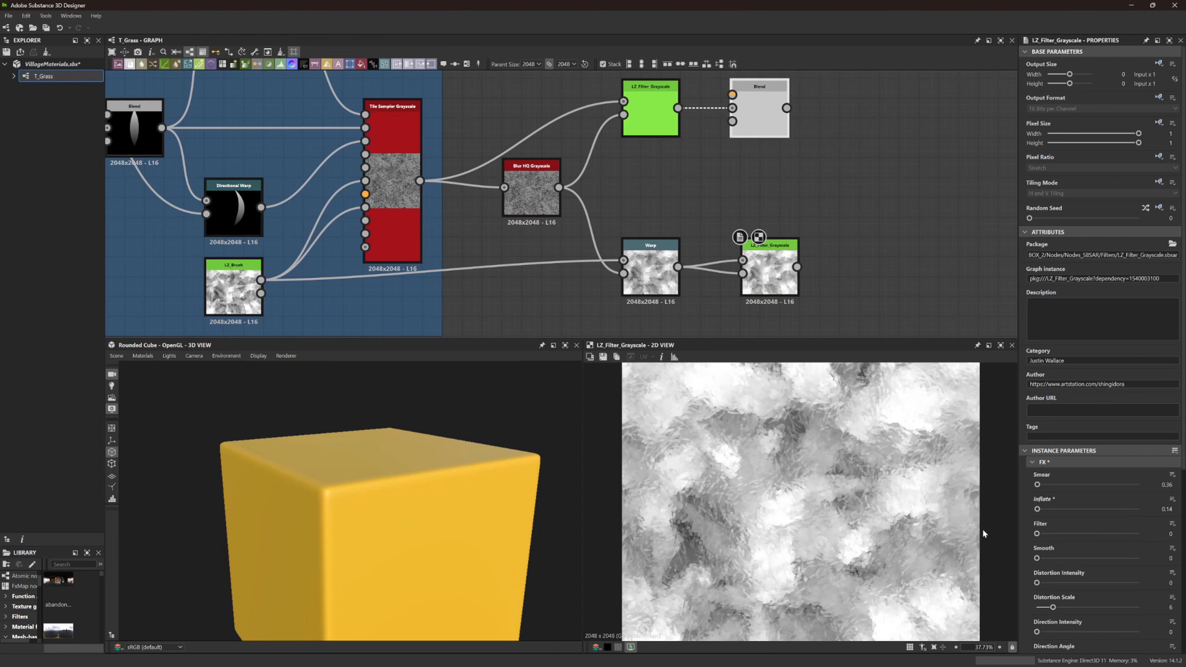
# Enable Quantize on the lower LZ_Filter_Grayscale node, try 6 Steps, and settle on 11 Steps
pyautogui.scroll(-10, 1091, 517)
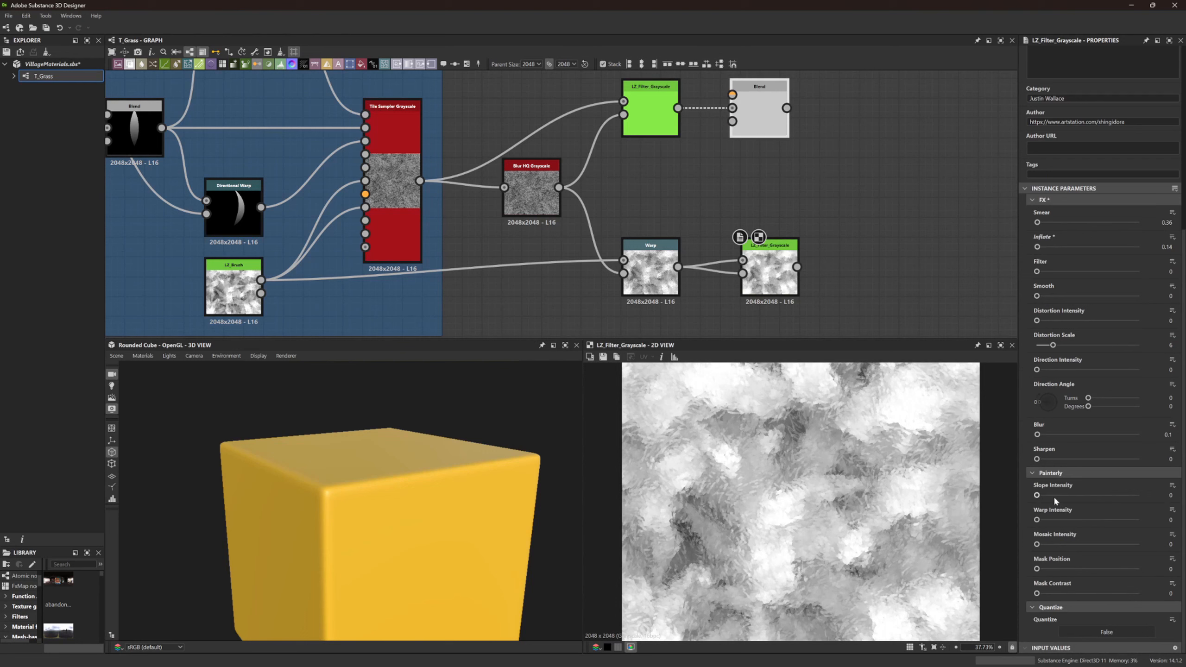
pyautogui.click(1094, 627)
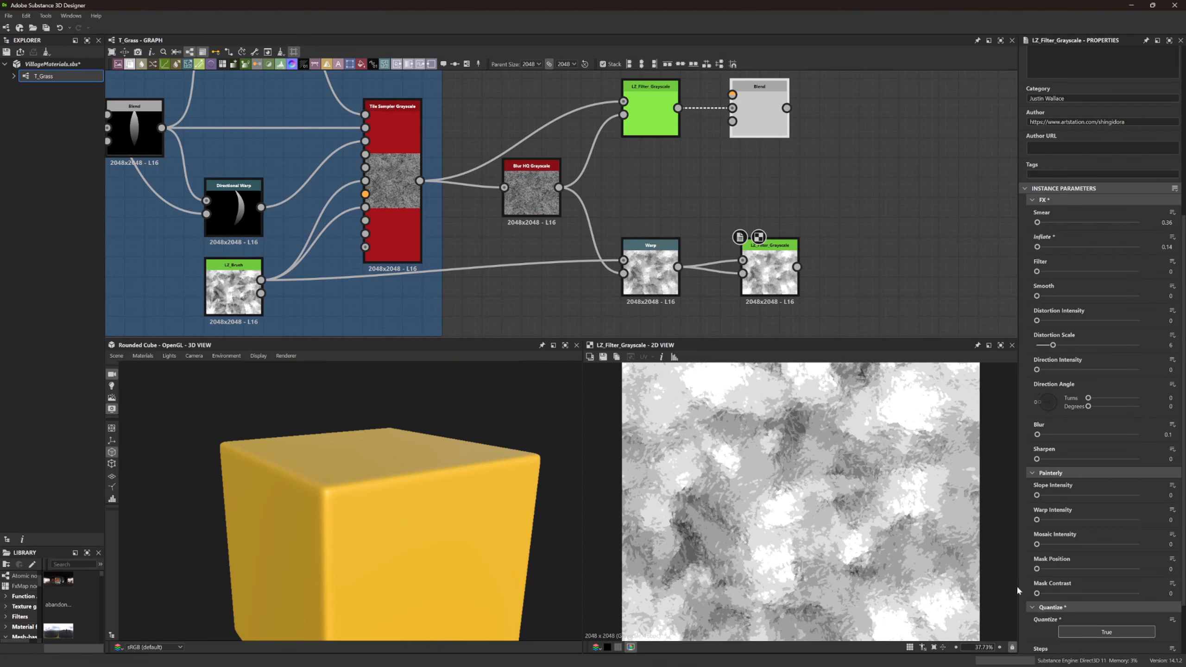
pyautogui.scroll(-2, 1075, 626)
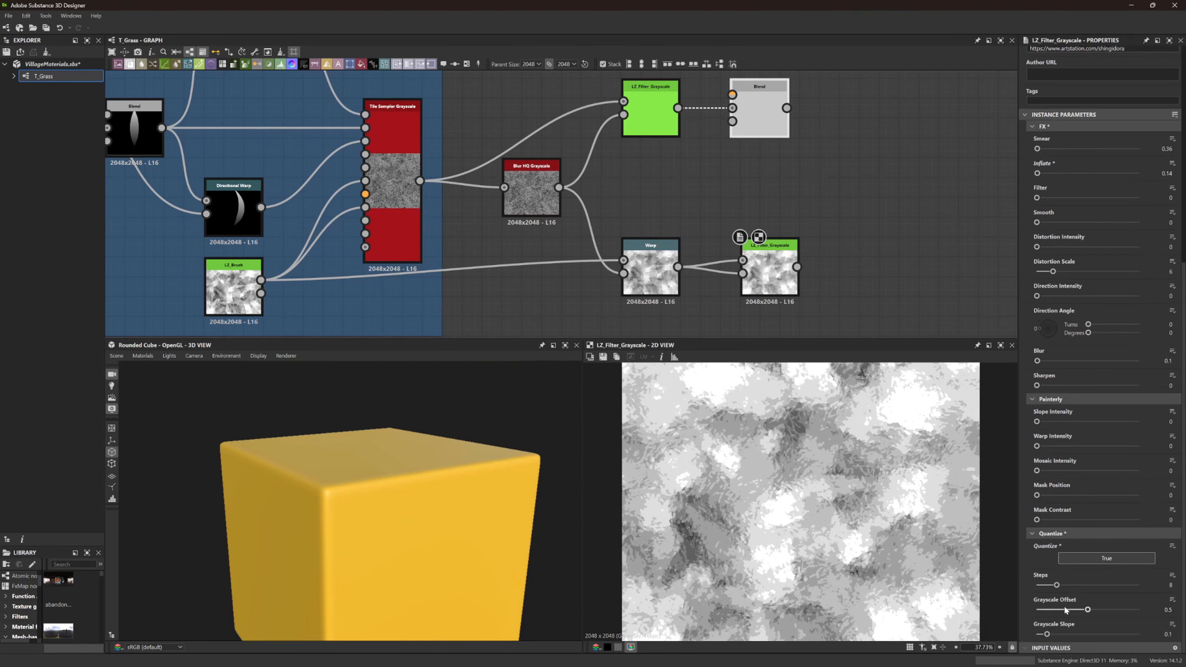
pyautogui.moveTo(1057, 586); pyautogui.dragTo(1088, 610)
pyautogui.scroll(-1, 803, 477)
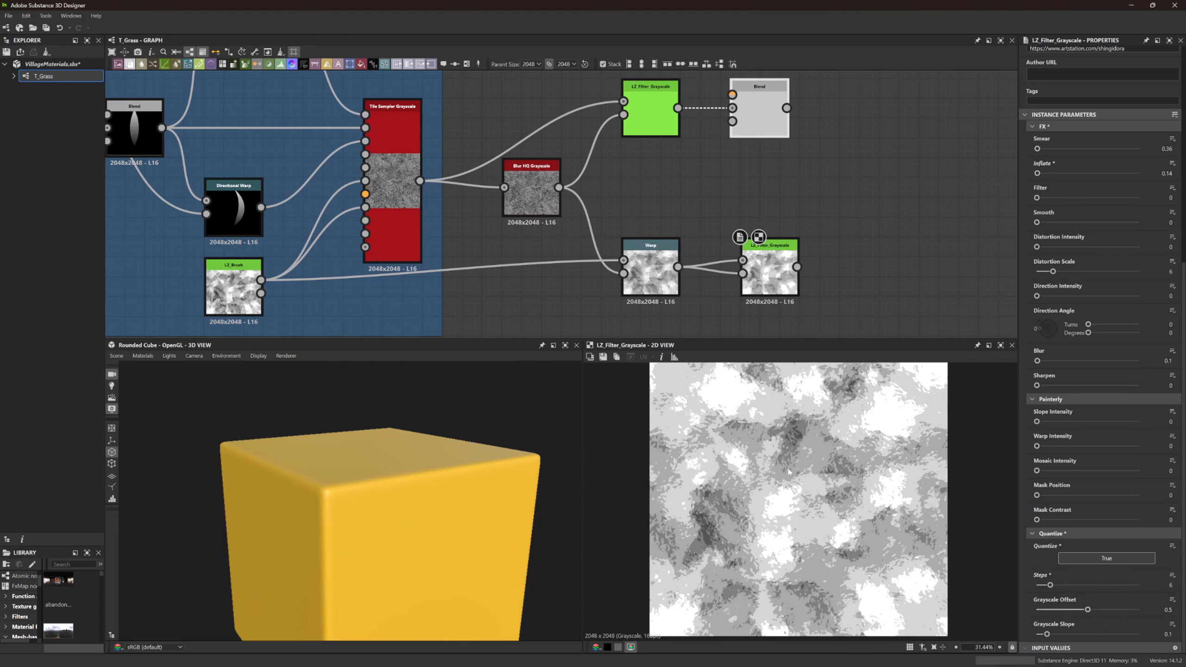
pyautogui.click(1098, 585)
pyautogui.click(1068, 586)
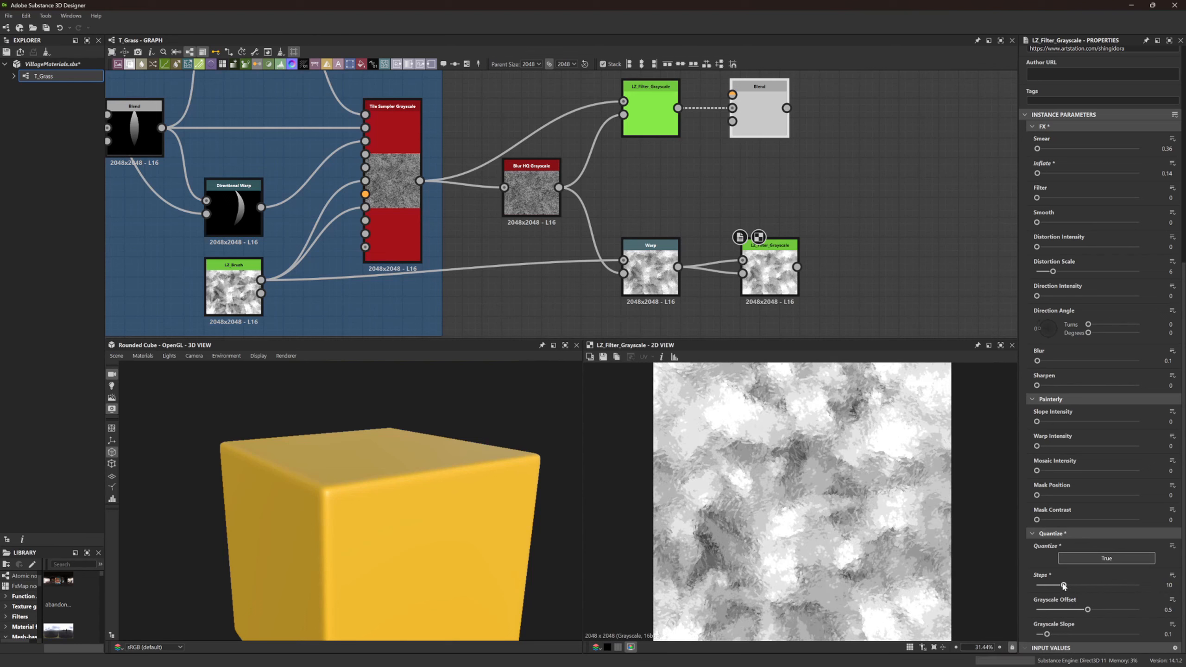
# Set the Warp node's Intensity to 0.69 and move the lower LZ_Filter_Grayscale node closer to it
pyautogui.click(651, 269)
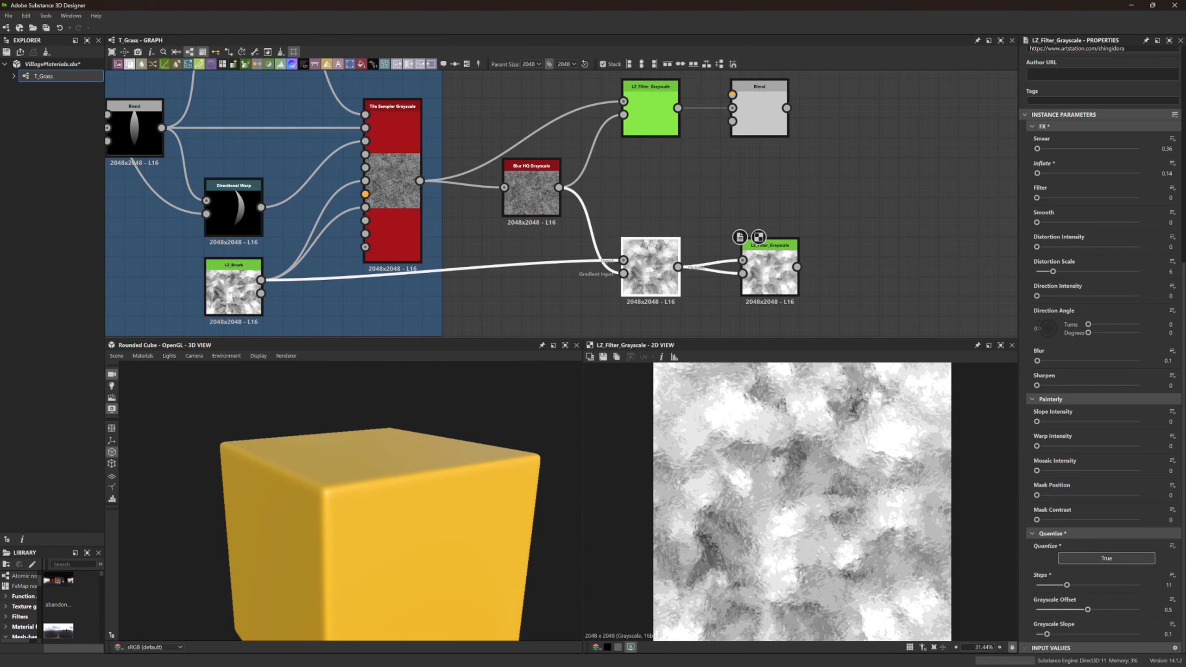
pyautogui.click(1056, 255)
pyautogui.moveTo(1053, 255); pyautogui.dragTo(1104, 255)
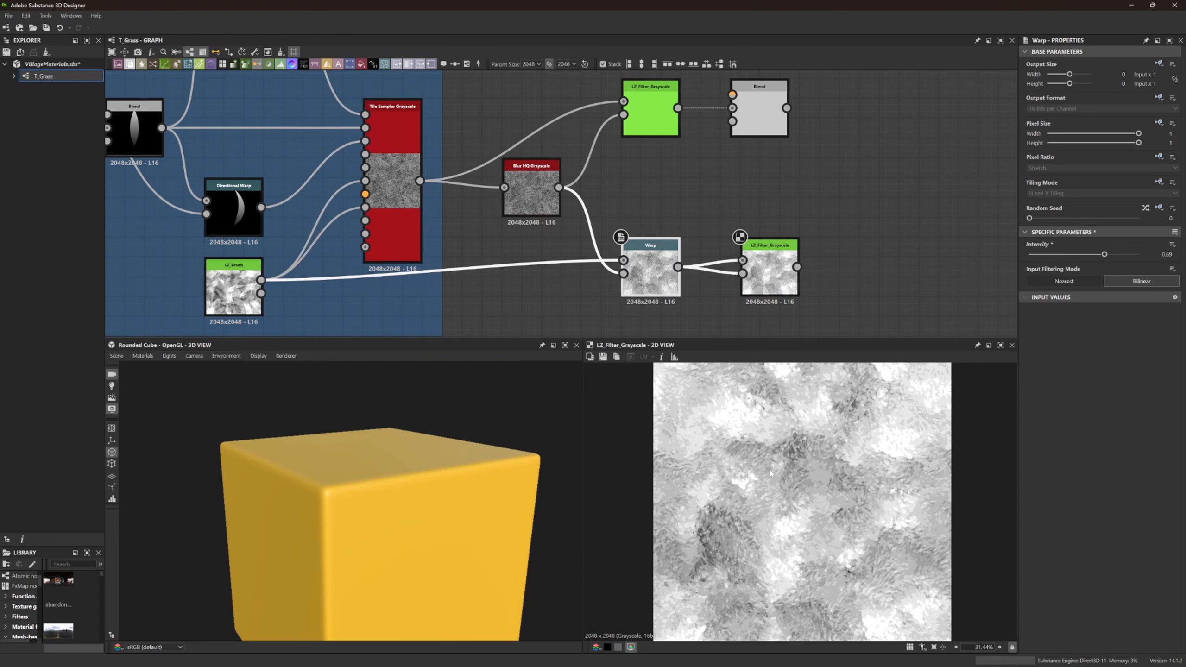
pyautogui.scroll(5, 774, 477)
pyautogui.moveTo(772, 296); pyautogui.dragTo(741, 295)
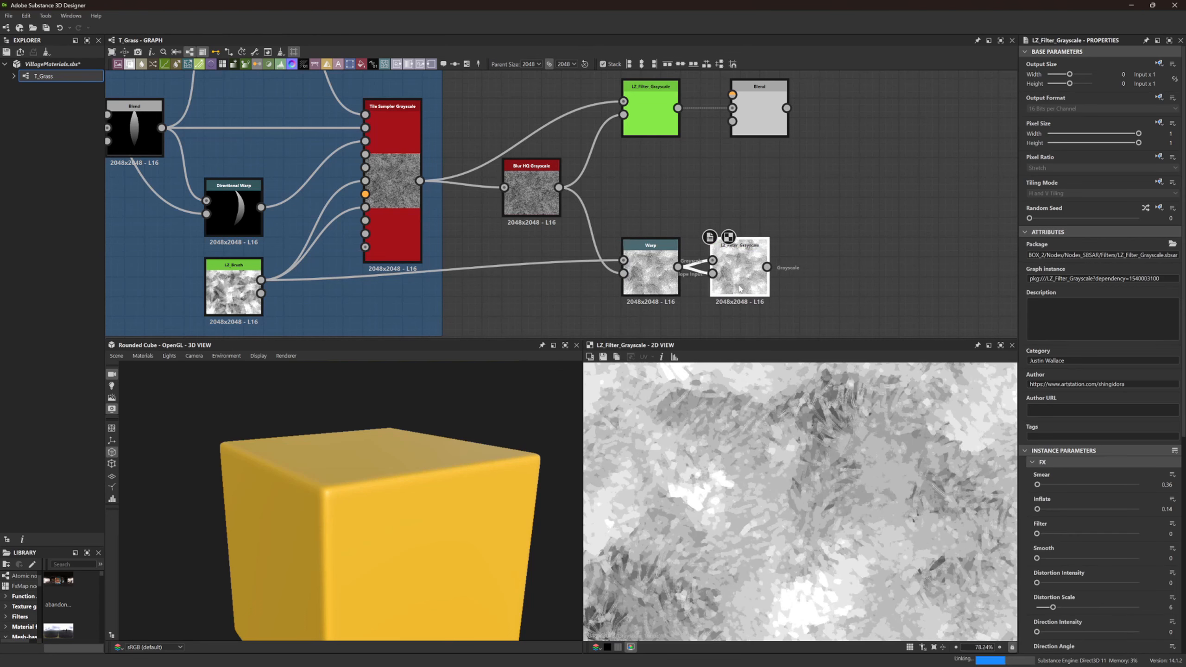
pyautogui.click(801, 262)
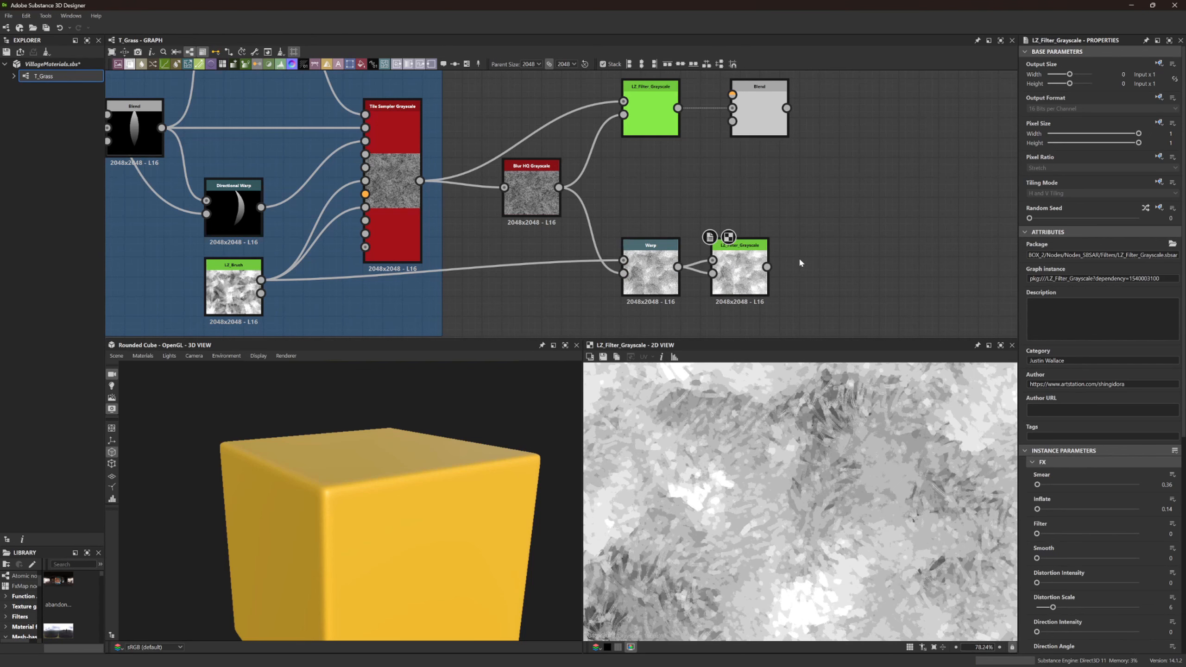
# Connect the lower LZ_Filter_Grayscale output to the Blend node's foreground input
pyautogui.moveTo(767, 167); pyautogui.dragTo(711, 196, button='middle')
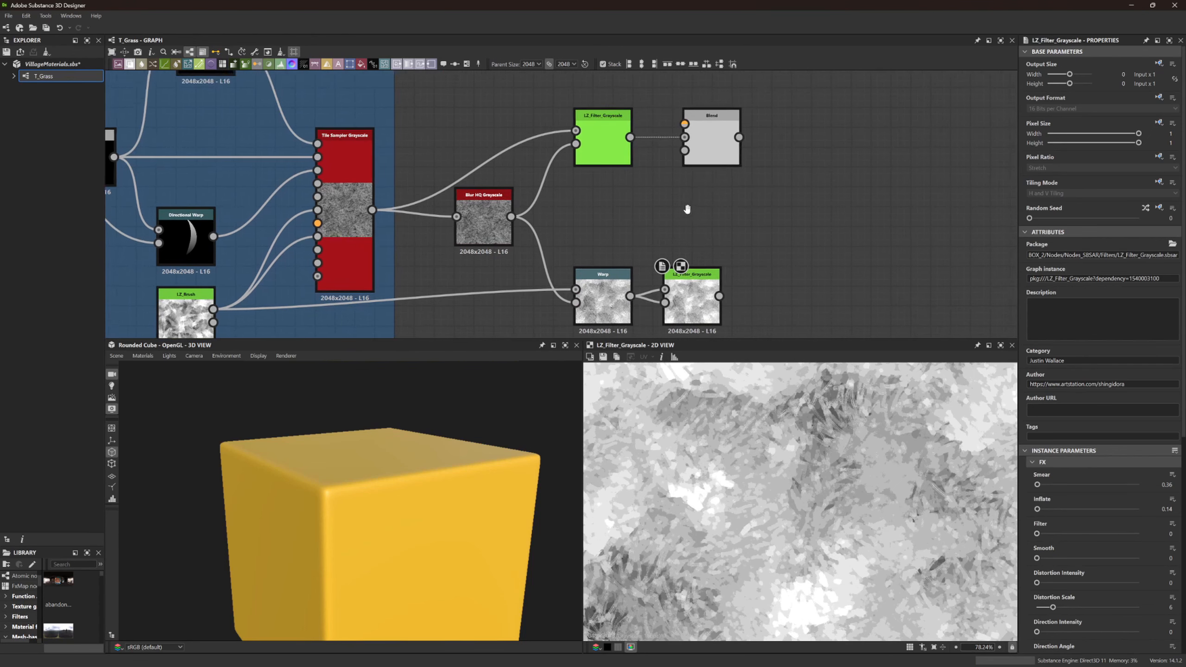
pyautogui.click(693, 133)
pyautogui.moveTo(713, 293); pyautogui.dragTo(675, 123)
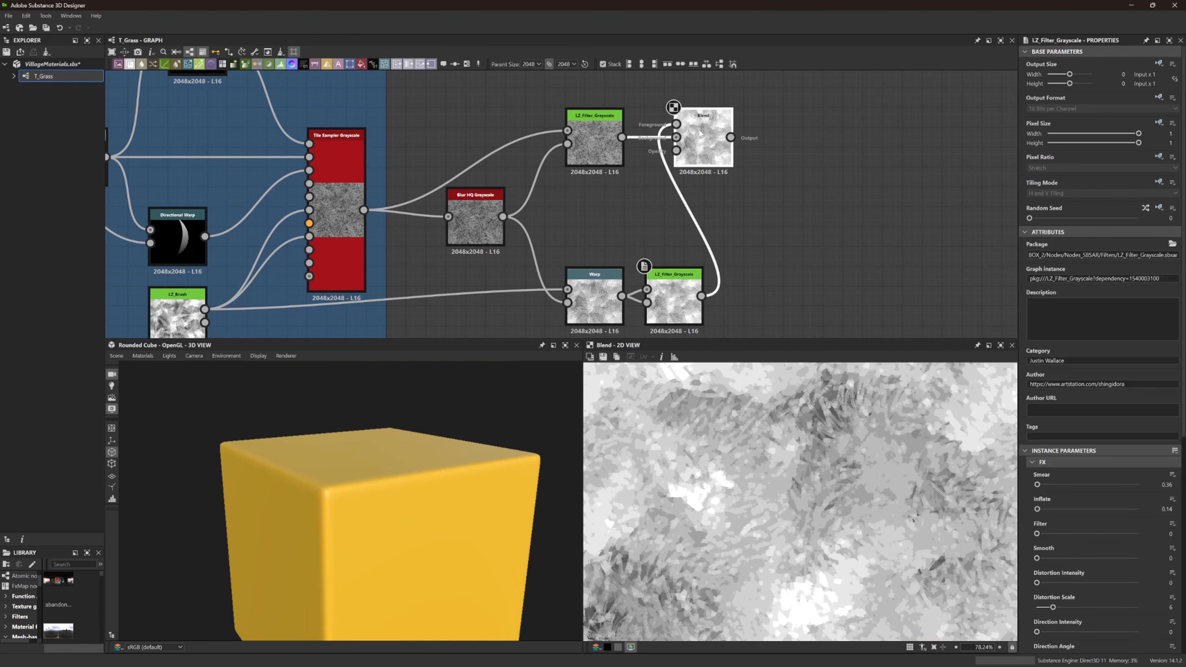
# Set the Blend node's blending mode to Overlay and its opacity to 0.3, inspecting the blended grass texture
pyautogui.click(1062, 279)
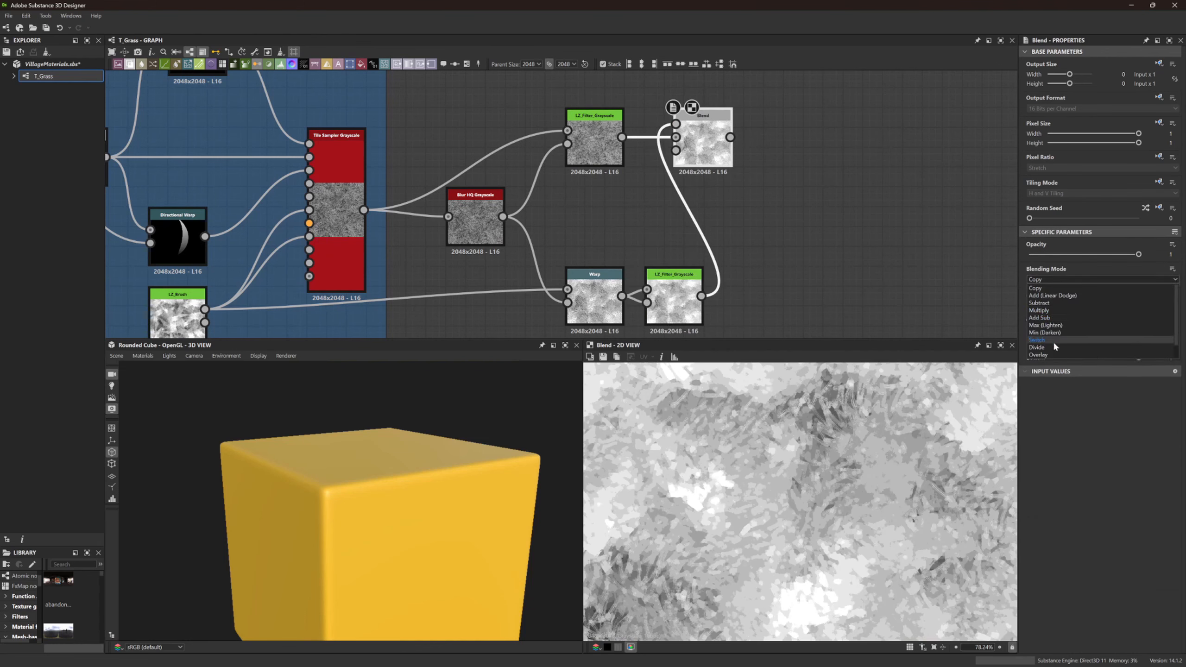
pyautogui.click(1051, 354)
pyautogui.click(1056, 255)
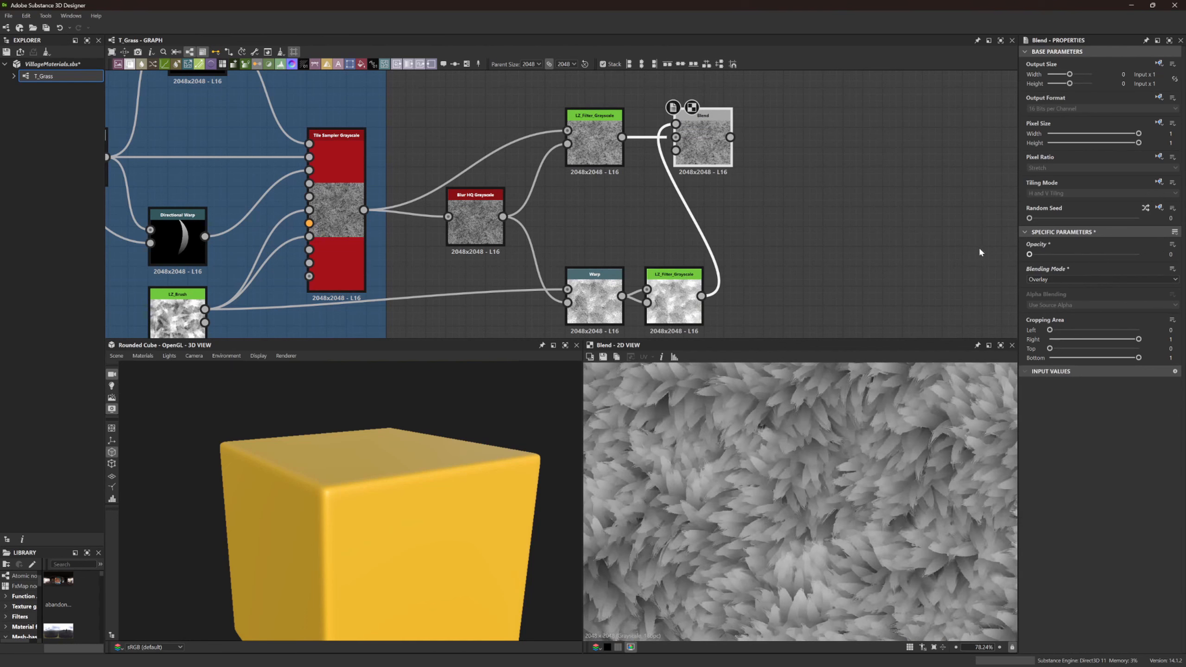
pyautogui.moveTo(1077, 255)
pyautogui.mouseDown()
pyautogui.moveTo(1121, 258)
pyautogui.moveTo(1062, 257)
pyautogui.mouseUp()
pyautogui.scroll(4, 887, 407)
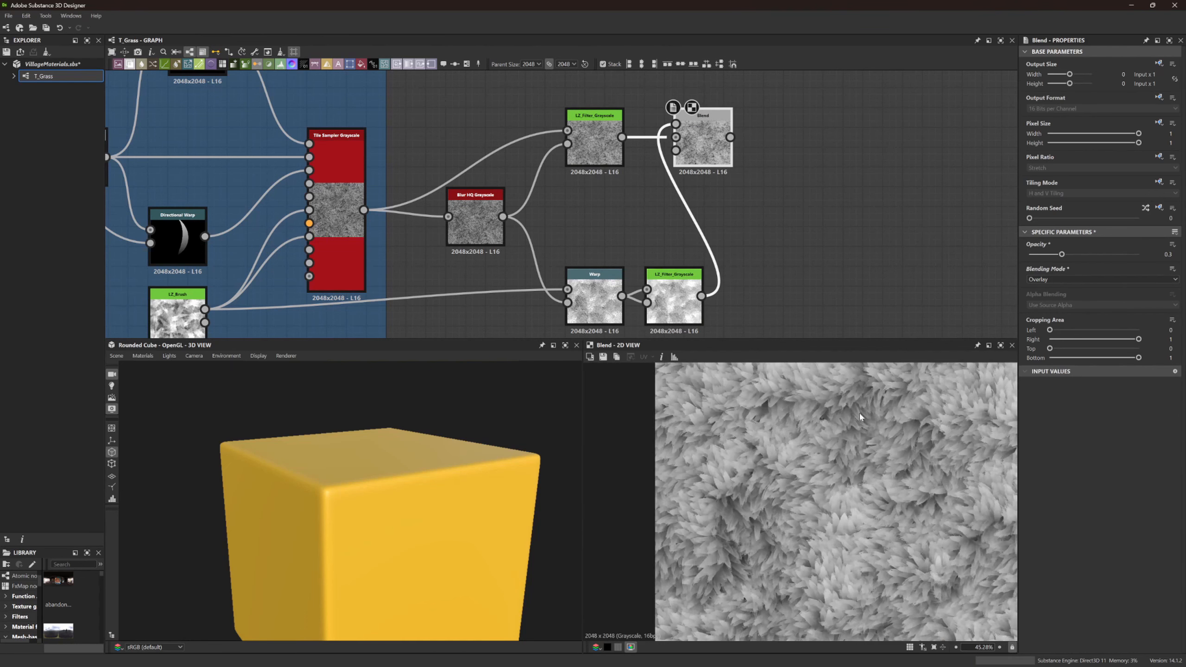
pyautogui.scroll(-5, 870, 417)
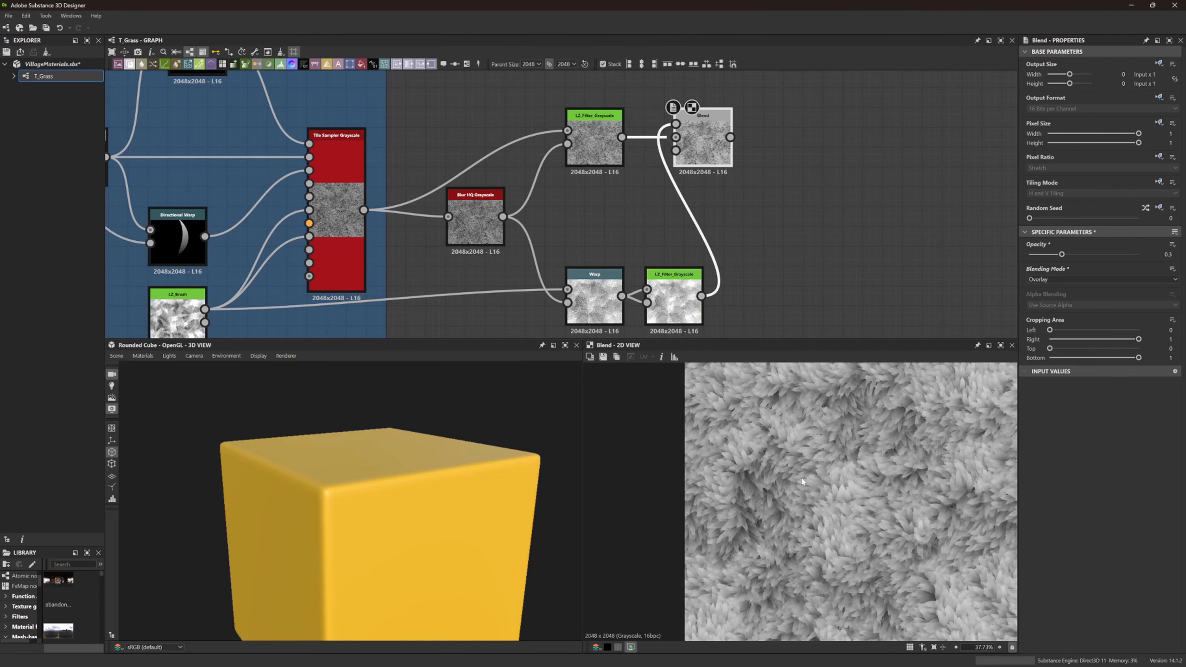
pyautogui.scroll(3, 754, 476)
pyautogui.scroll(-2, 771, 460)
pyautogui.scroll(-3, 771, 461)
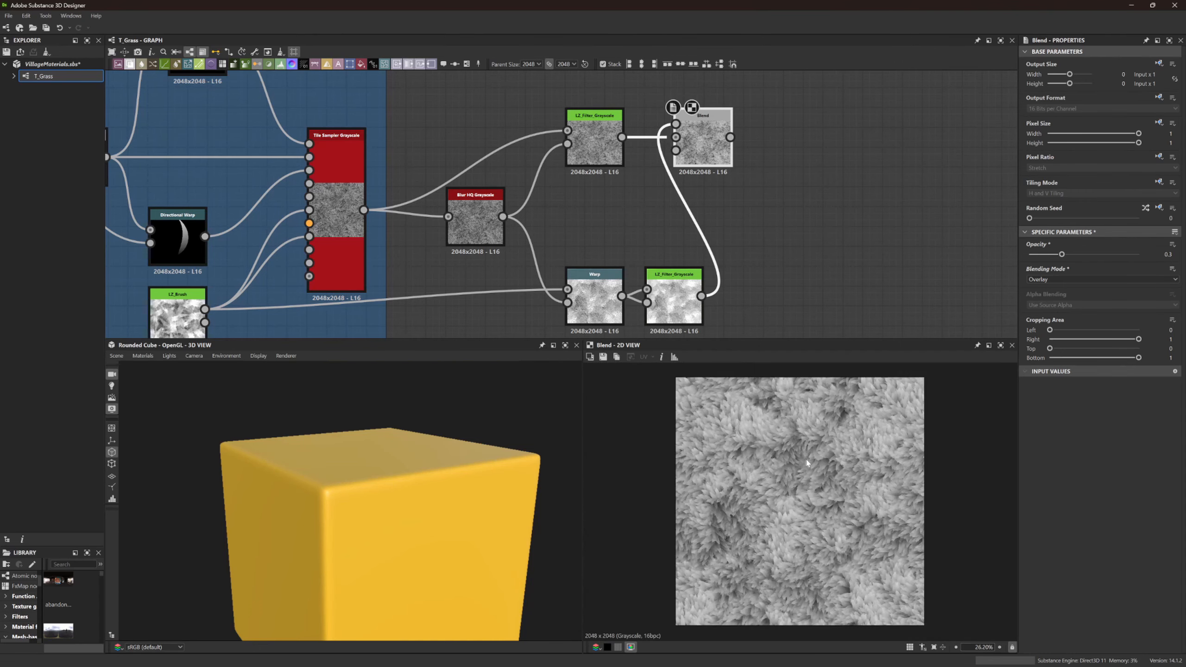
pyautogui.scroll(2, 800, 455)
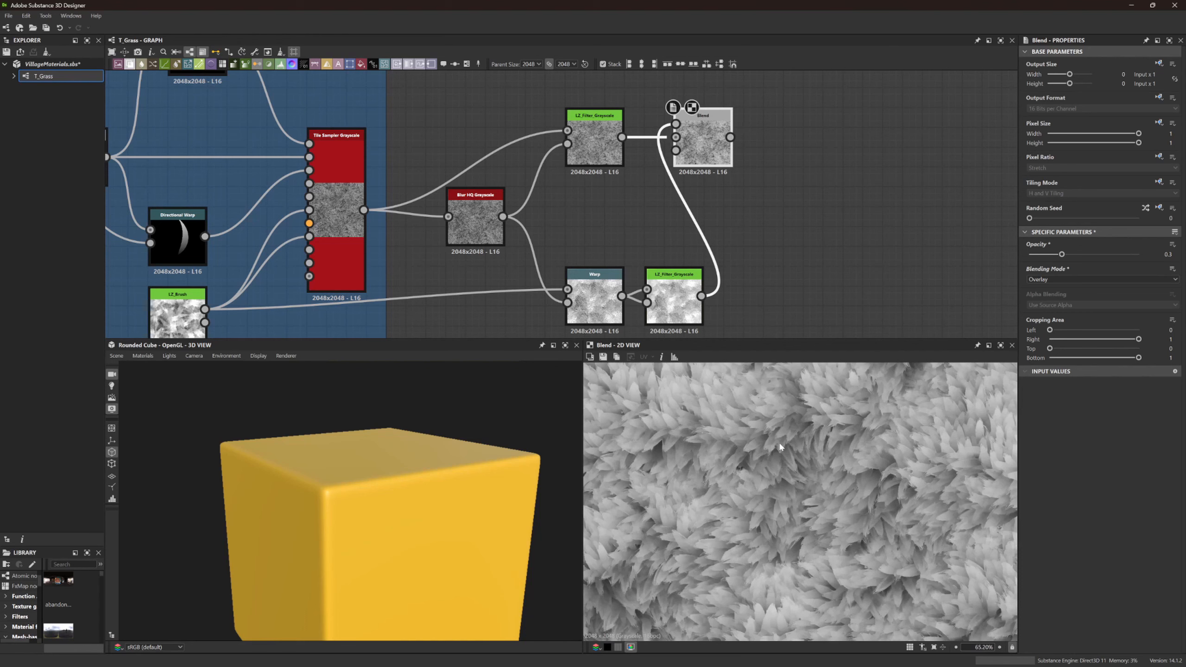
# Feed the Blend output into the Ambient Occlusion, normal and lowest output branches, and inspect the grass on the 3D cube
pyautogui.scroll(-5, 760, 232)
pyautogui.moveTo(774, 236); pyautogui.dragTo(934, 286)
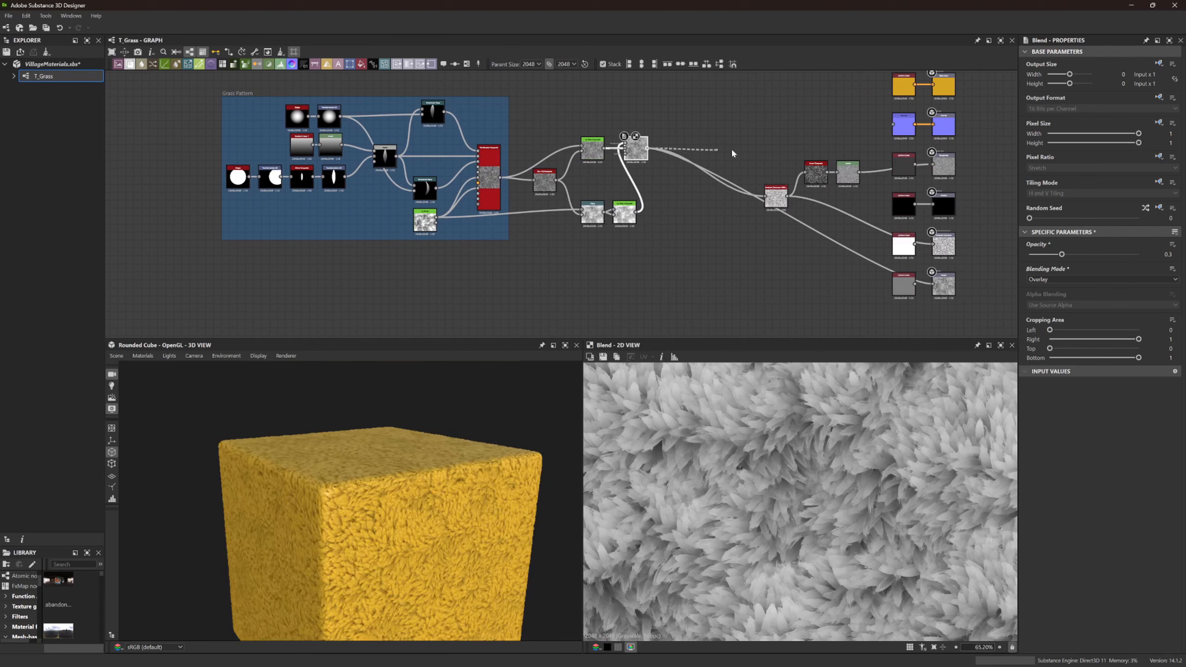
pyautogui.moveTo(732, 153); pyautogui.dragTo(895, 125)
pyautogui.scroll(10, 329, 543)
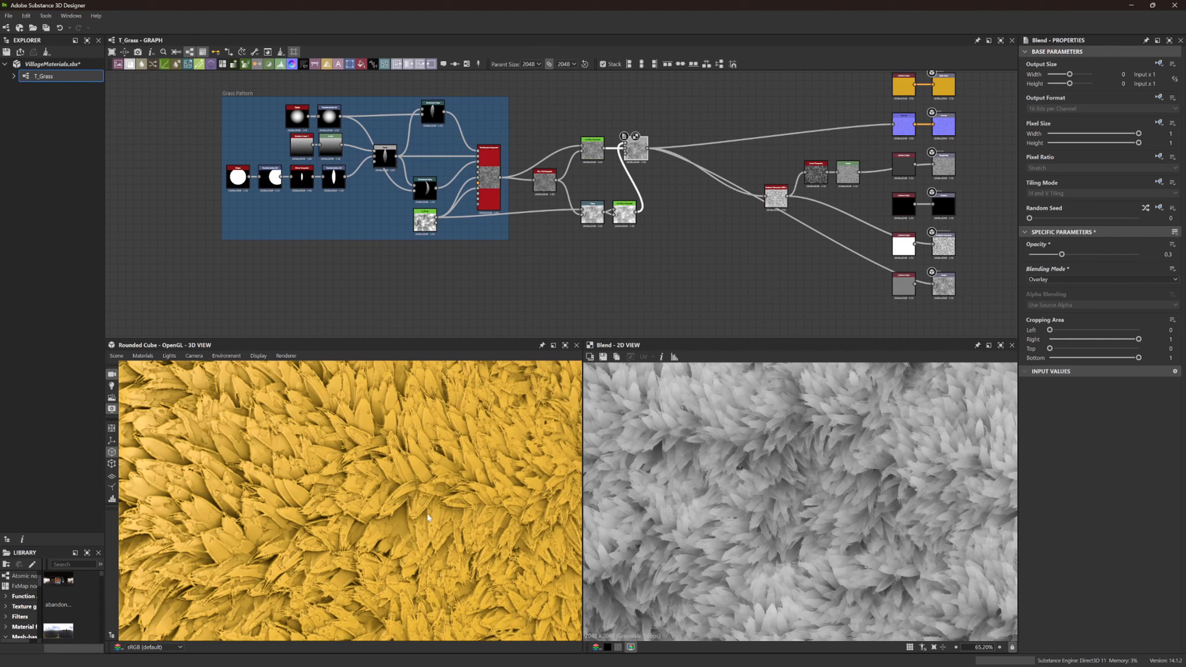
pyautogui.scroll(-2, 428, 517)
pyautogui.scroll(-2, 451, 505)
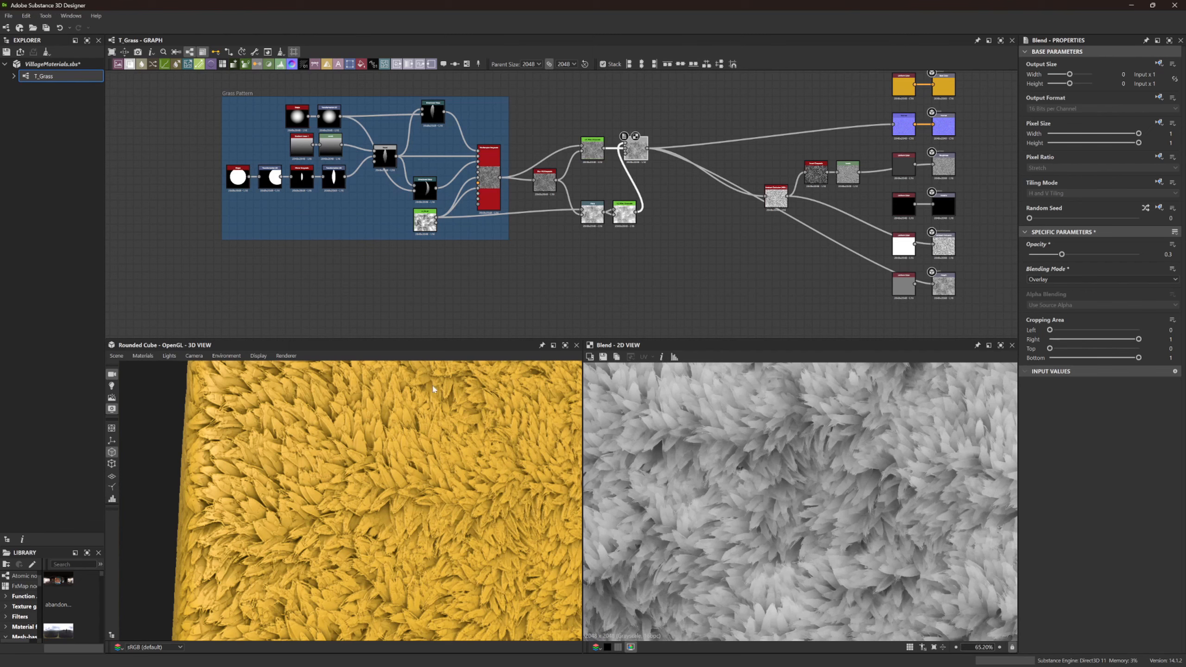
# Add an Auto Levels node on the Blend output and compare its preview with the Blend's
pyautogui.scroll(4, 639, 141)
pyautogui.moveTo(595, 156); pyautogui.dragTo(733, 124, button='middle')
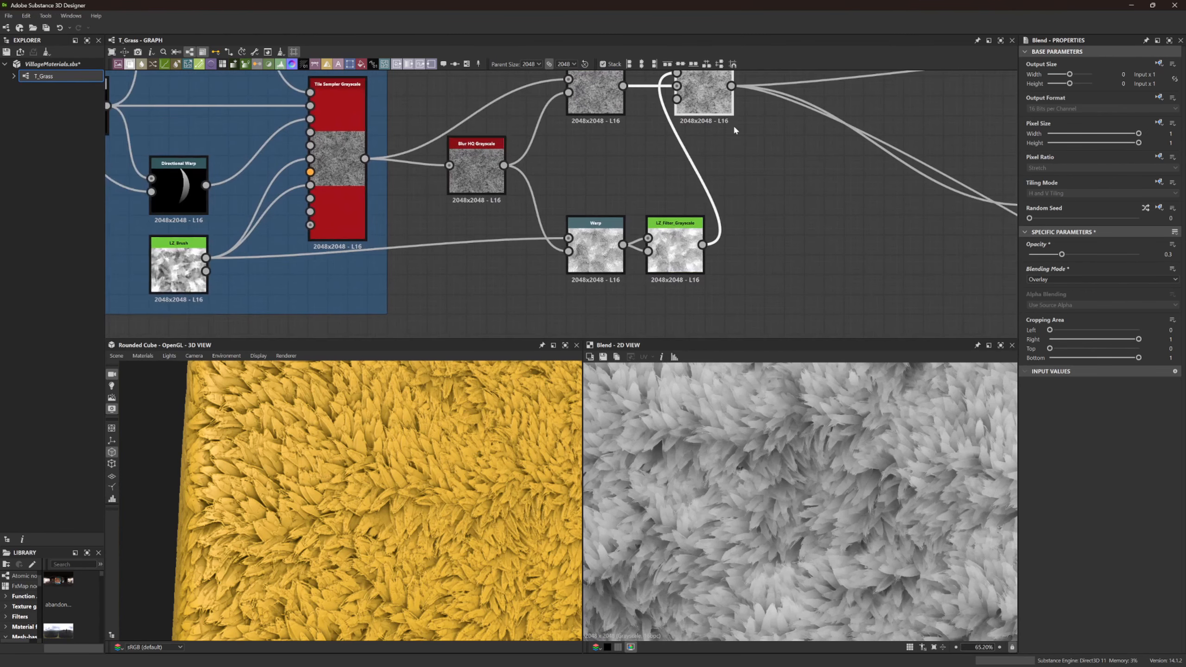
pyautogui.moveTo(732, 93); pyautogui.dragTo(759, 153)
pyautogui.write('auto lkevels')
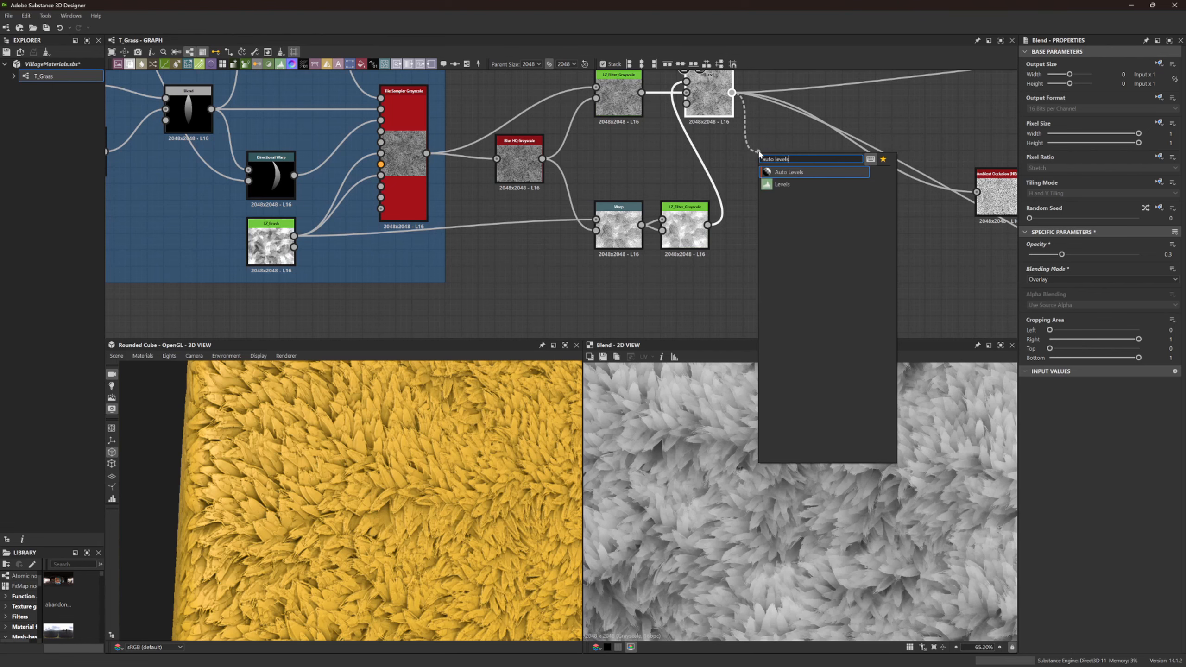
pyautogui.press('Return')
pyautogui.moveTo(793, 282); pyautogui.dragTo(669, 329, button='middle')
pyautogui.doubleClick(584, 147)
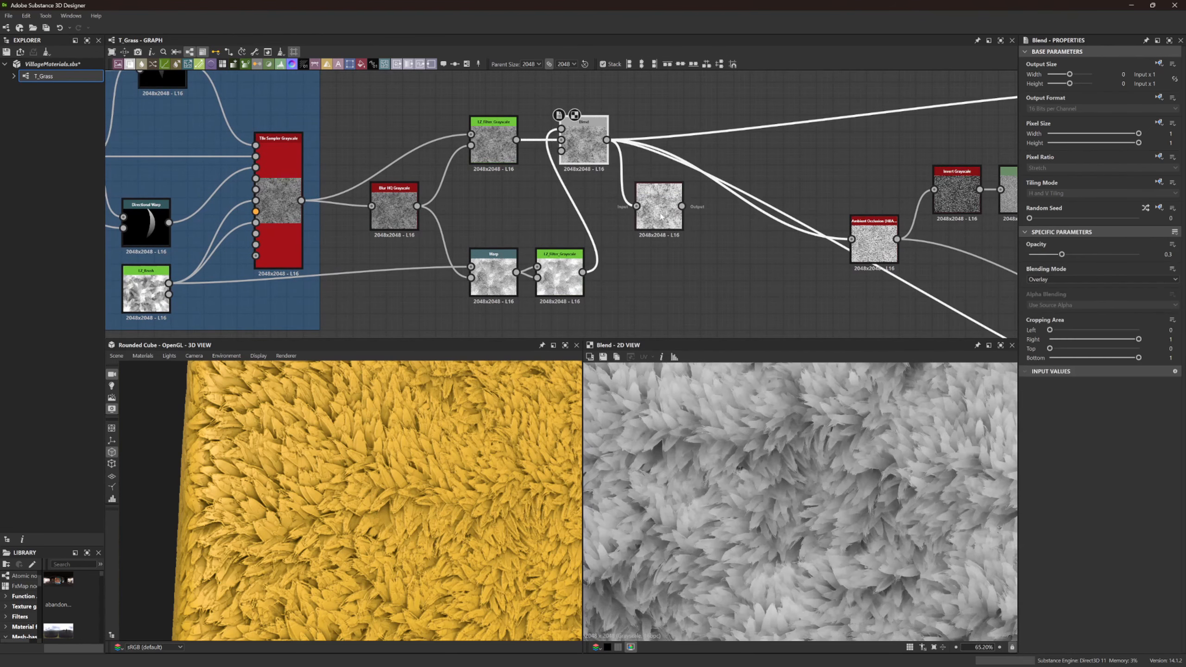
pyautogui.doubleClick(666, 215)
# Add a new Blend node fed by the Auto Levels output
pyautogui.moveTo(701, 257); pyautogui.dragTo(630, 262, button='middle')
pyautogui.moveTo(611, 210); pyautogui.dragTo(644, 253)
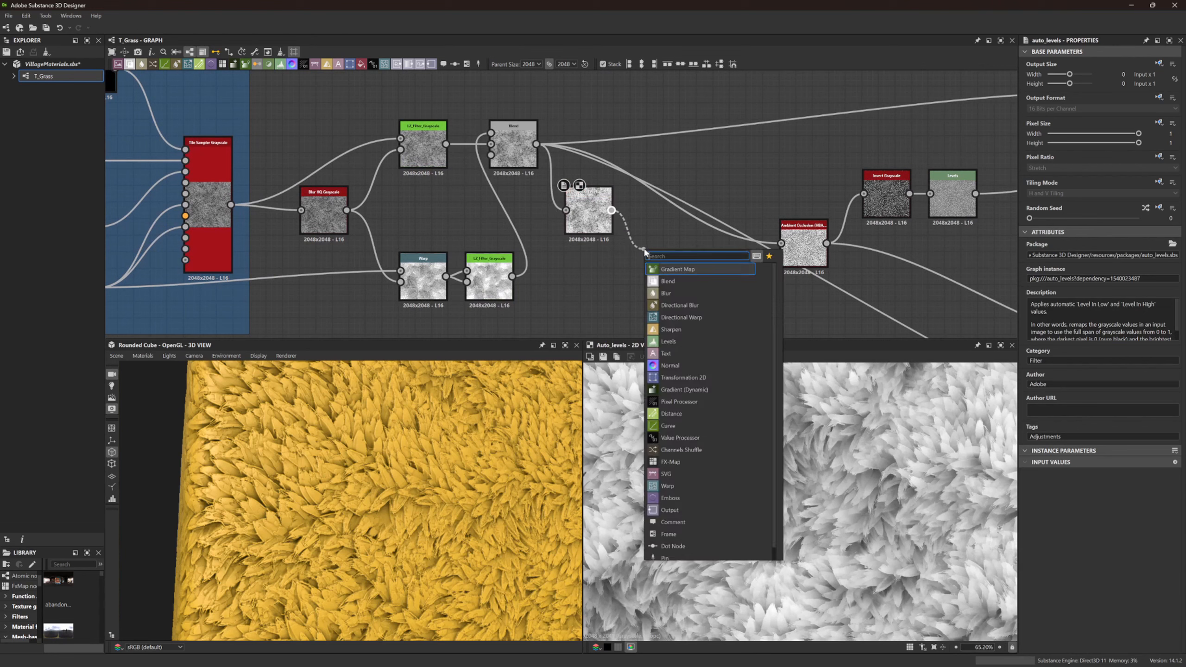
pyautogui.write('blend')
pyautogui.press('Return')
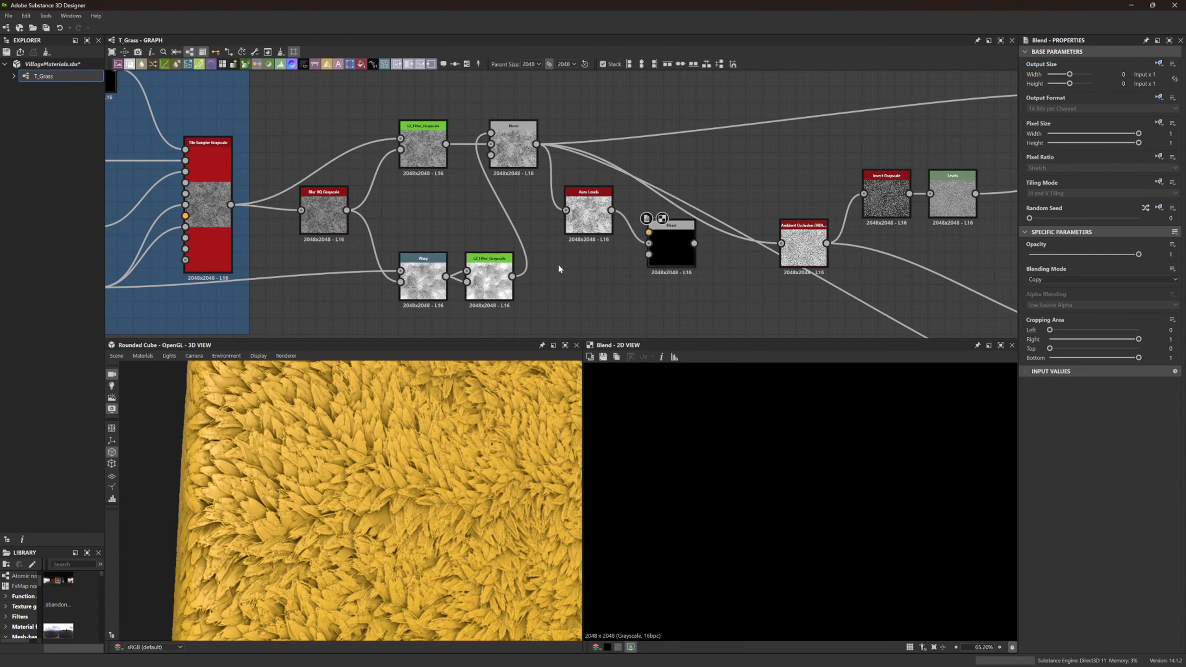
# Add a Blur HQ Grayscale node on the output of the lower LZ_Filter_Grayscale node
pyautogui.moveTo(512, 276); pyautogui.dragTo(539, 279)
pyautogui.write('b')
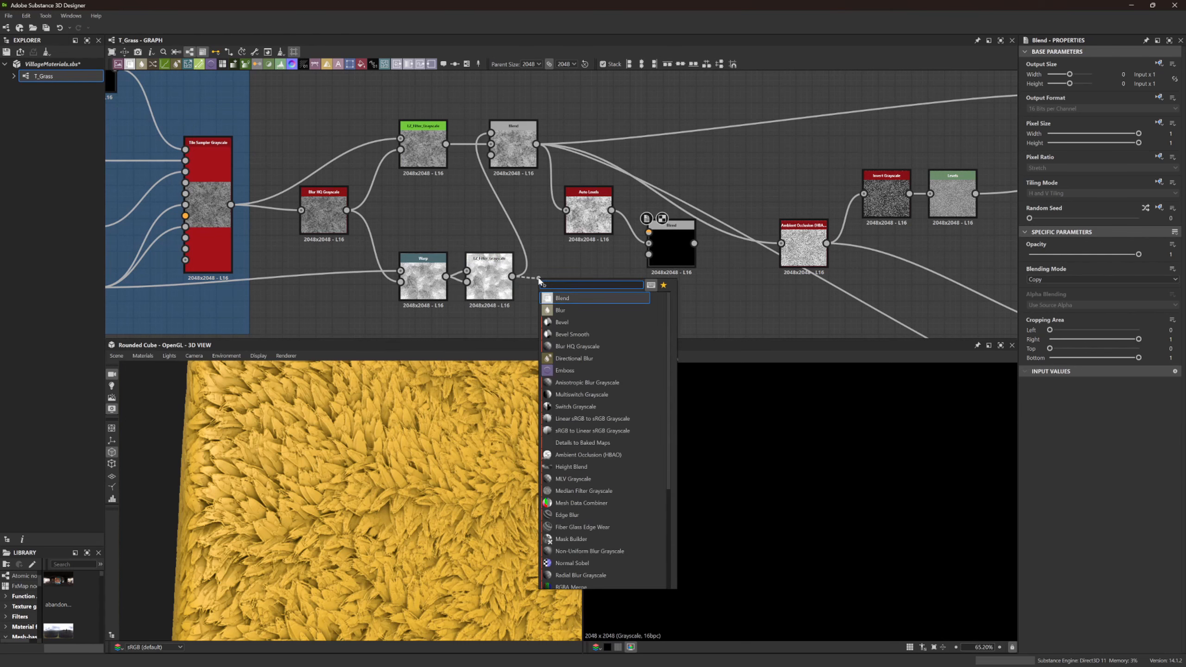
pyautogui.write('lur hq')
pyautogui.press('Return')
# Set the new Blur HQ Grayscale node's quality to 1 and its intensity to 0
pyautogui.doubleClick(491, 280)
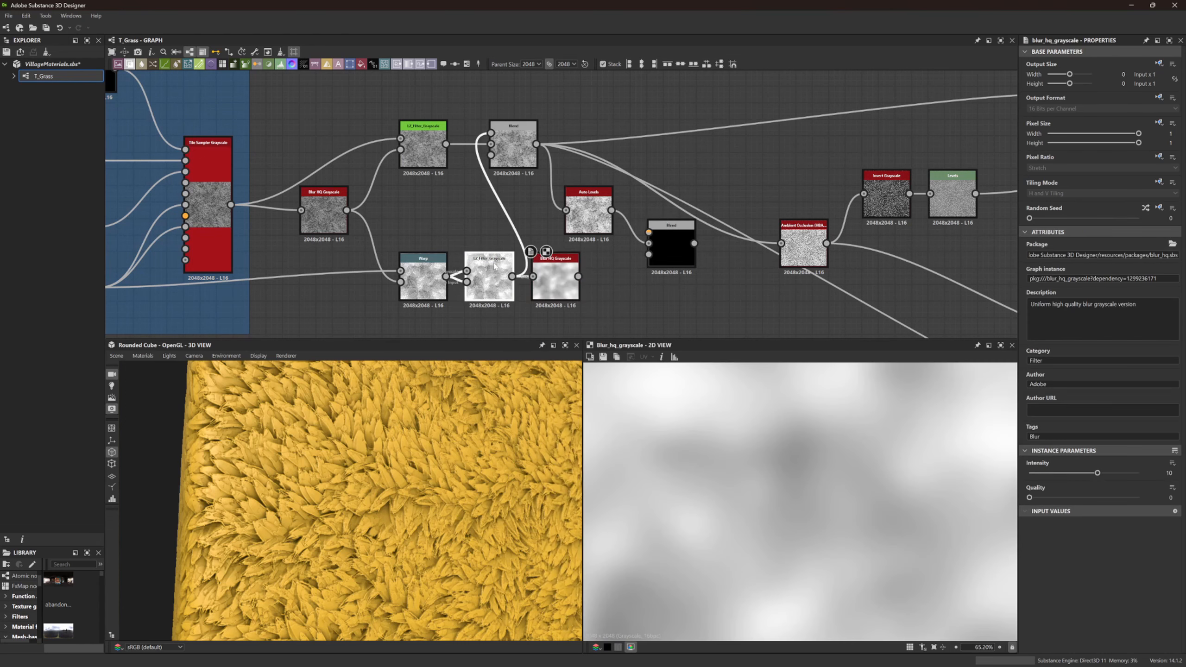
pyautogui.doubleClick(547, 265)
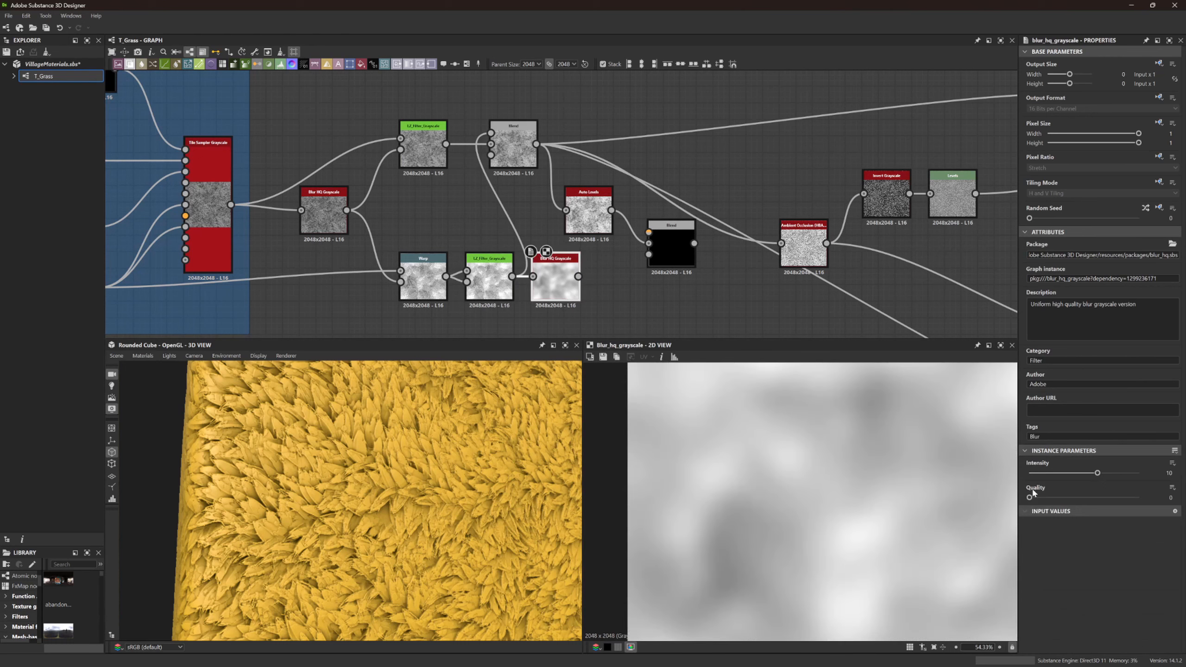
pyautogui.moveTo(1097, 473); pyautogui.dragTo(1030, 475)
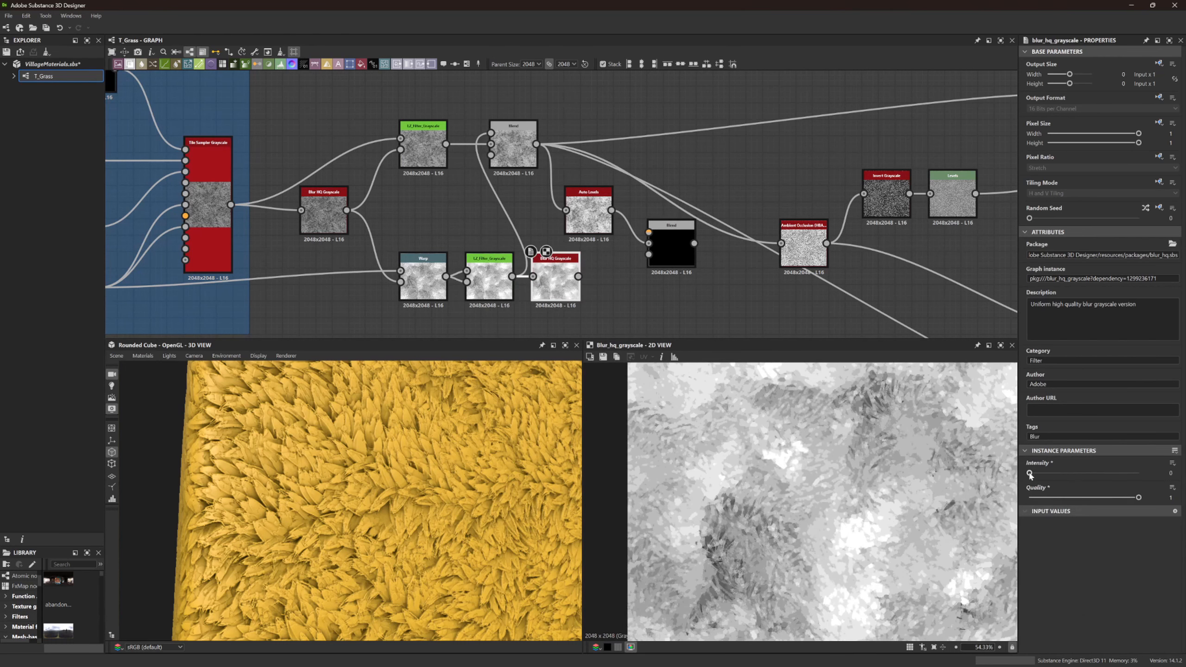
# Blend the Blur HQ Grayscale with the Auto Levels output in the new Blend node, using Multiply mode at 0.51 opacity
pyautogui.doubleClick(669, 237)
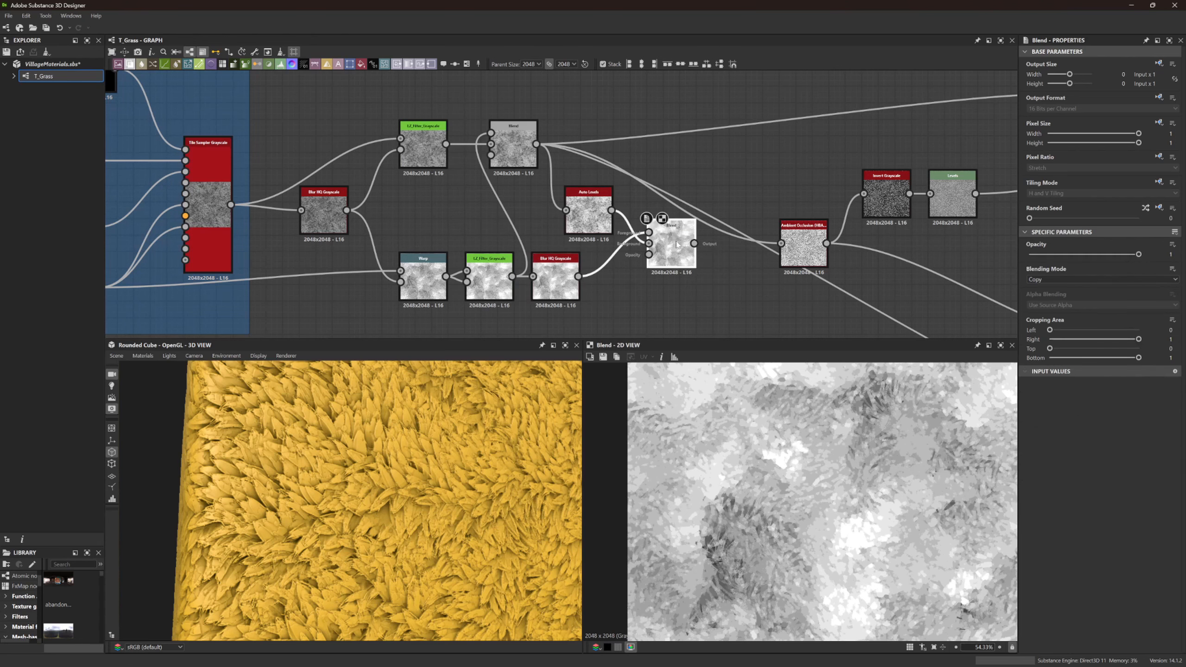
pyautogui.click(1074, 279)
pyautogui.click(1046, 308)
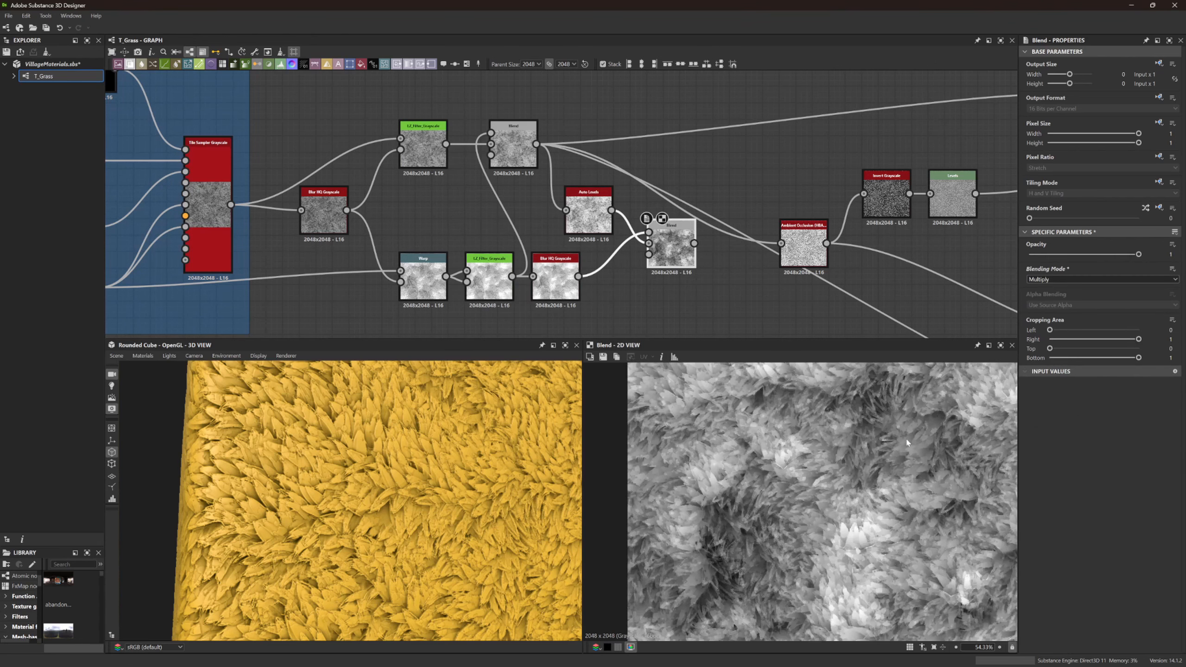
pyautogui.scroll(-2, 908, 443)
pyautogui.moveTo(1097, 256)
pyautogui.mouseDown()
pyautogui.moveTo(1017, 255)
pyautogui.moveTo(1085, 265)
pyautogui.mouseUp()
# Transfer the first Blend's outgoing links to the new Blend, and line up Auto Levels between the two Blends
pyautogui.moveTo(536, 144); pyautogui.dragTo(386, 170, button='middle')
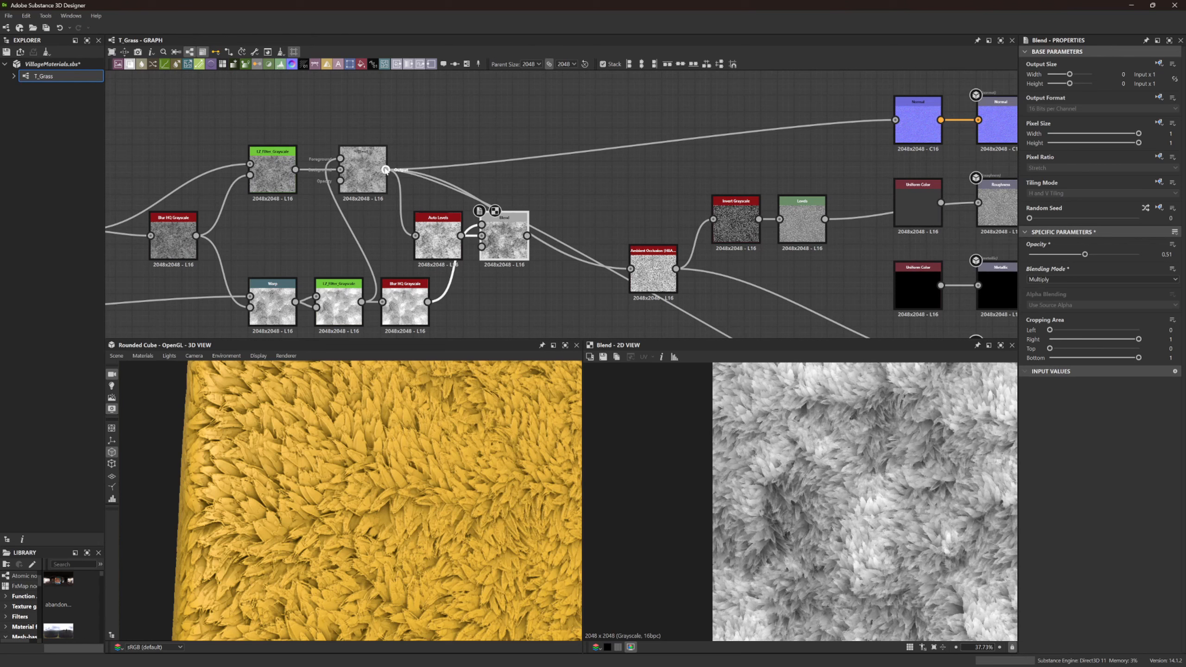
pyautogui.keyDown('shift'); pyautogui.moveTo(386, 170); pyautogui.dragTo(533, 235); pyautogui.keyUp('shift')
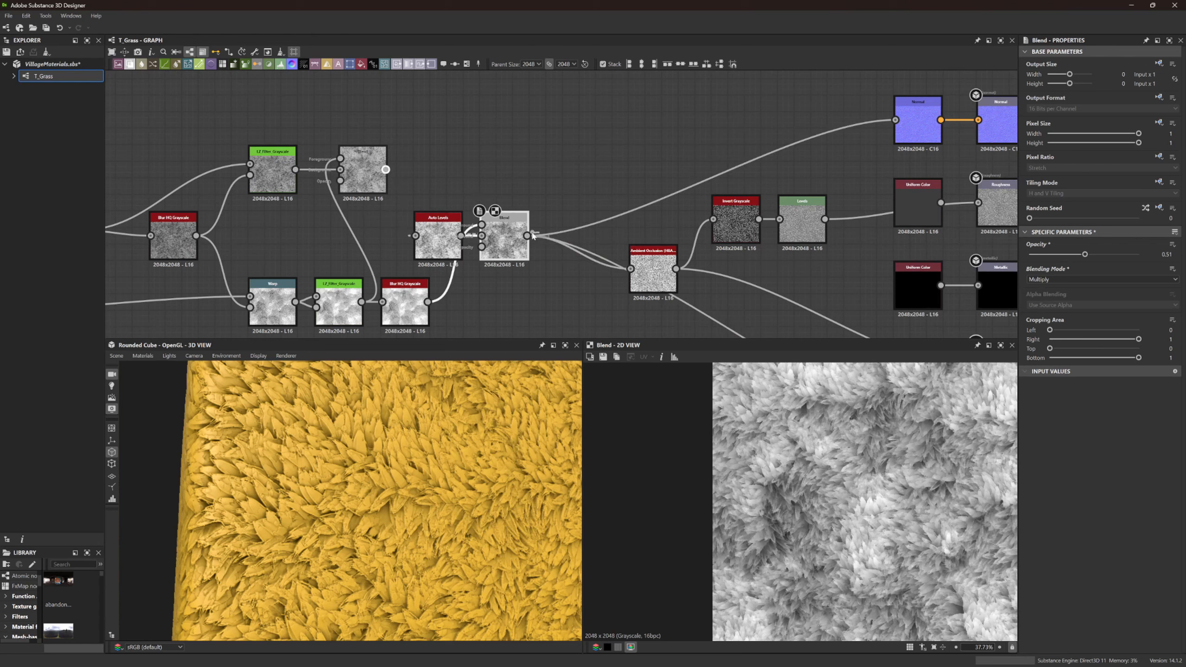
pyautogui.moveTo(439, 234); pyautogui.dragTo(438, 168)
# Add a Histogram Range node on the last Blend's output and preview it
pyautogui.moveTo(501, 222); pyautogui.dragTo(591, 114)
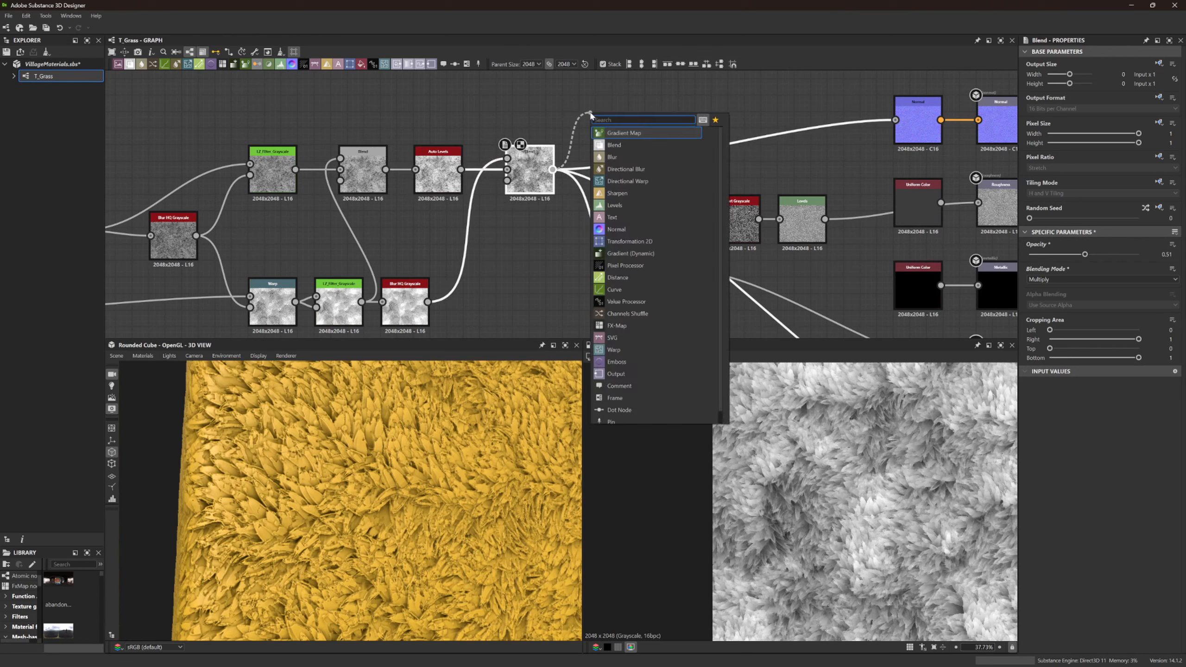
pyautogui.write('histogram range')
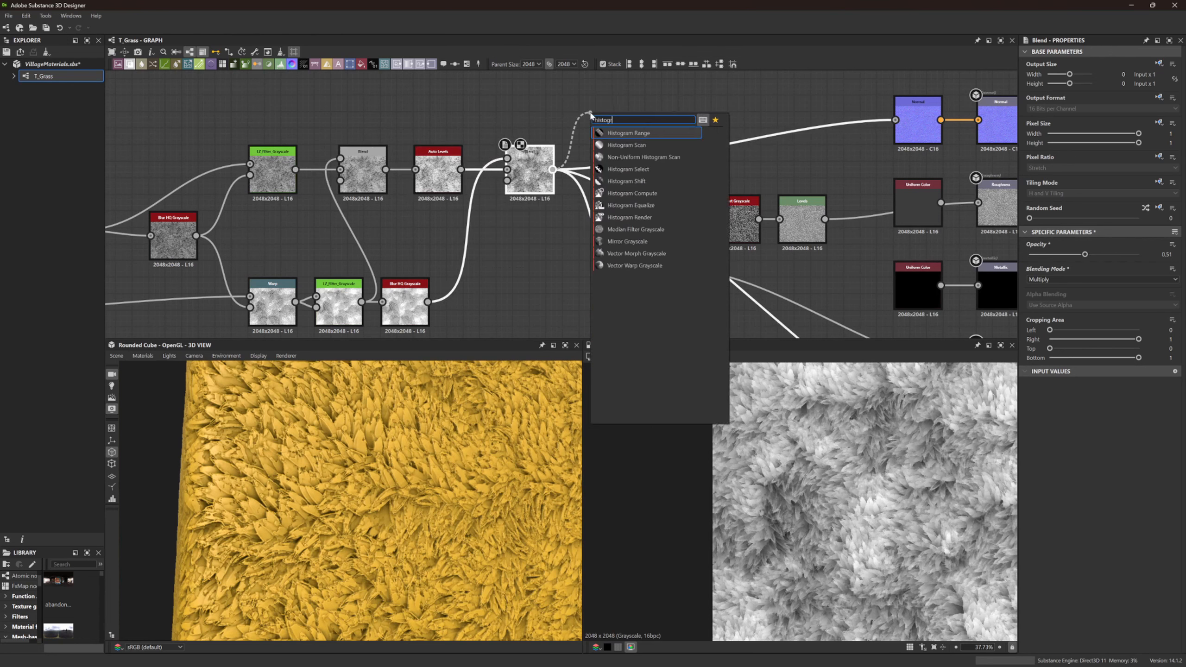
pyautogui.press('Return')
pyautogui.press('f')
pyautogui.scroll(-1, 887, 513)
pyautogui.scroll(2, 887, 512)
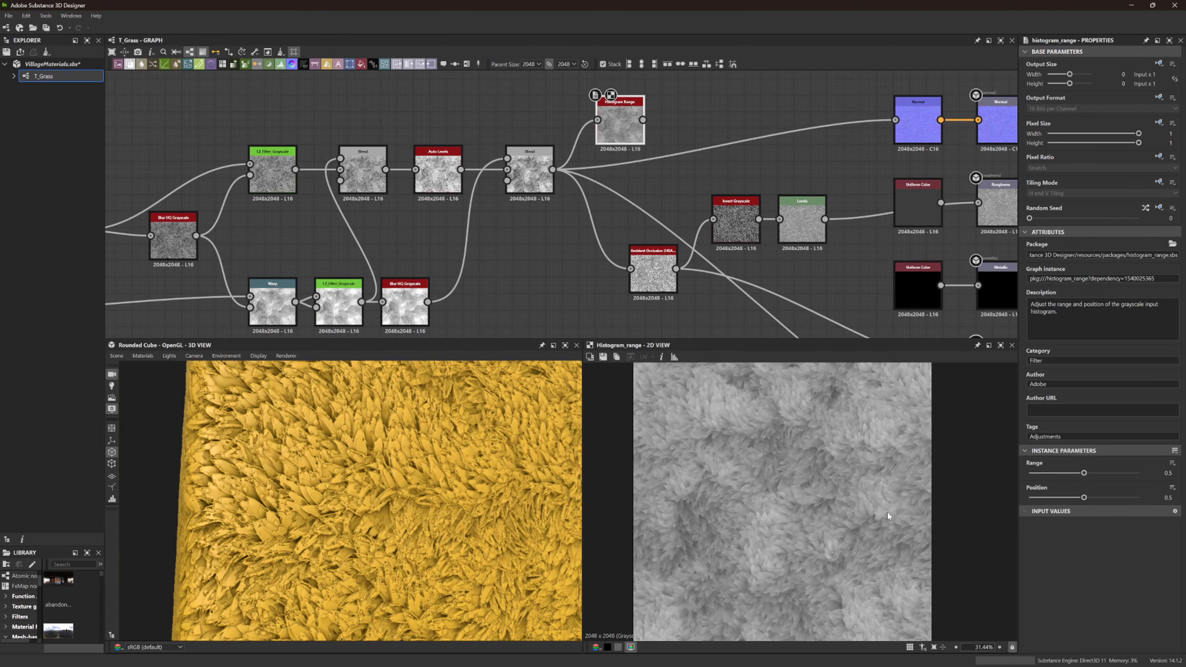
# Set the Histogram Range node's range to 1 and its position to 0.59
pyautogui.scroll(-1, 886, 512)
pyautogui.moveTo(1084, 473); pyautogui.dragTo(1151, 473)
pyautogui.moveTo(1083, 499)
pyautogui.mouseDown()
pyautogui.moveTo(1100, 498)
pyautogui.moveTo(1090, 499)
pyautogui.mouseUp()
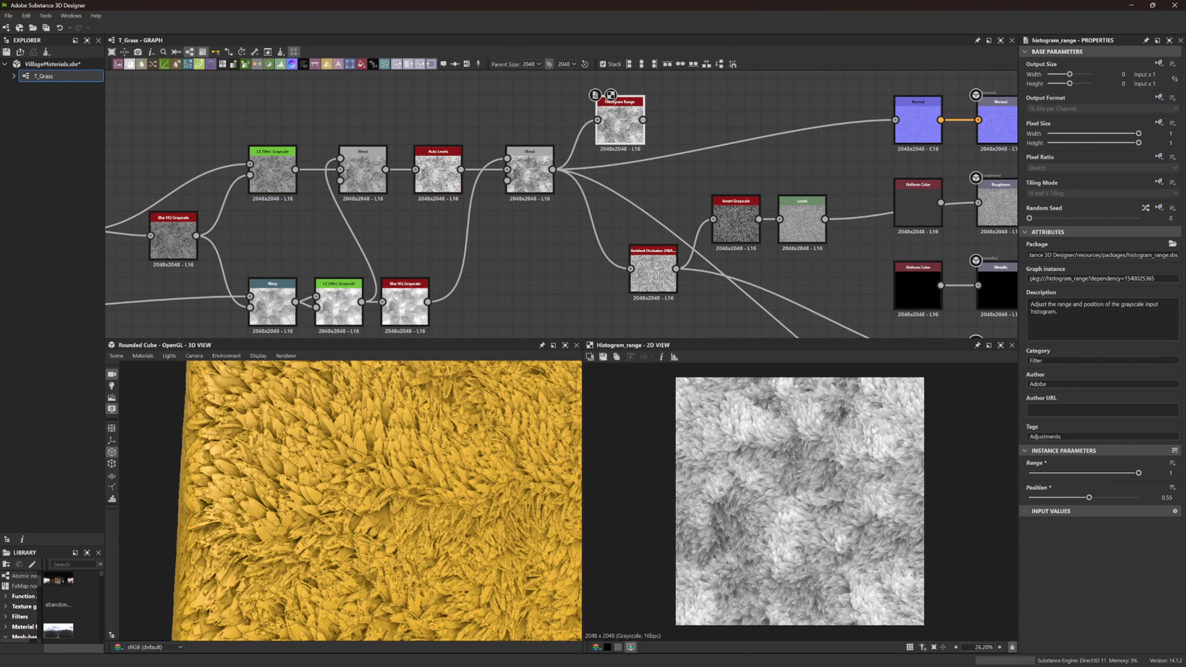
pyautogui.moveTo(1087, 495); pyautogui.dragTo(1094, 499)
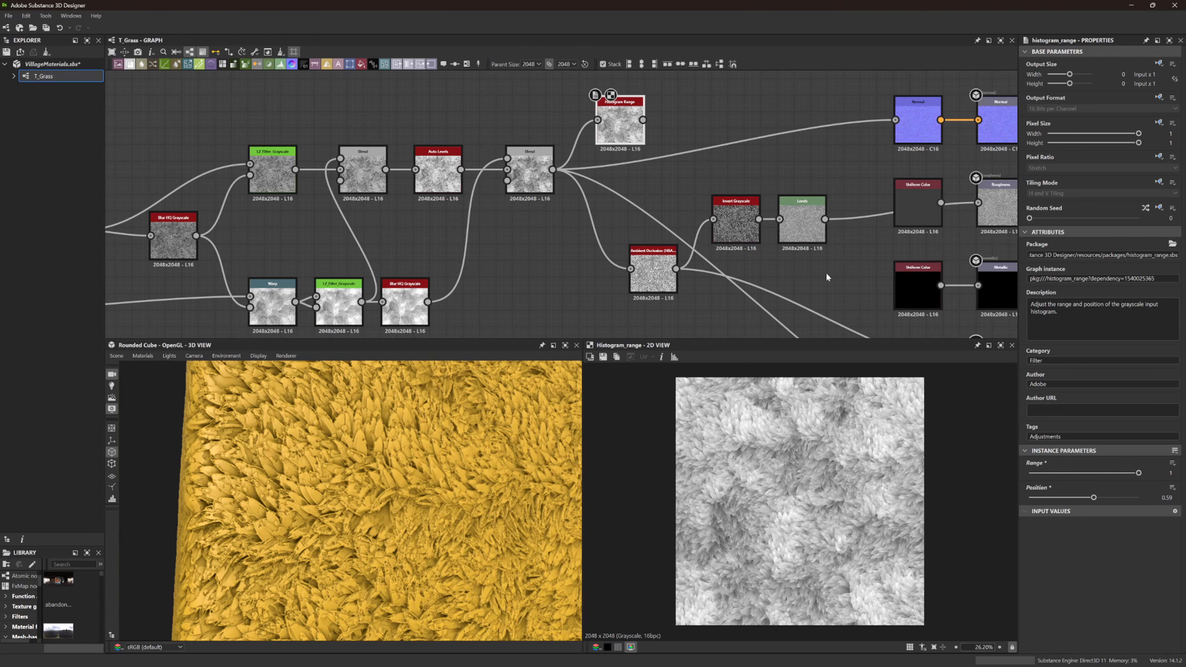
# Reposition the Histogram Range and Ambient Occlusion nodes to tidy the layout after the last Blend
pyautogui.moveTo(809, 254); pyautogui.dragTo(731, 223, button='middle')
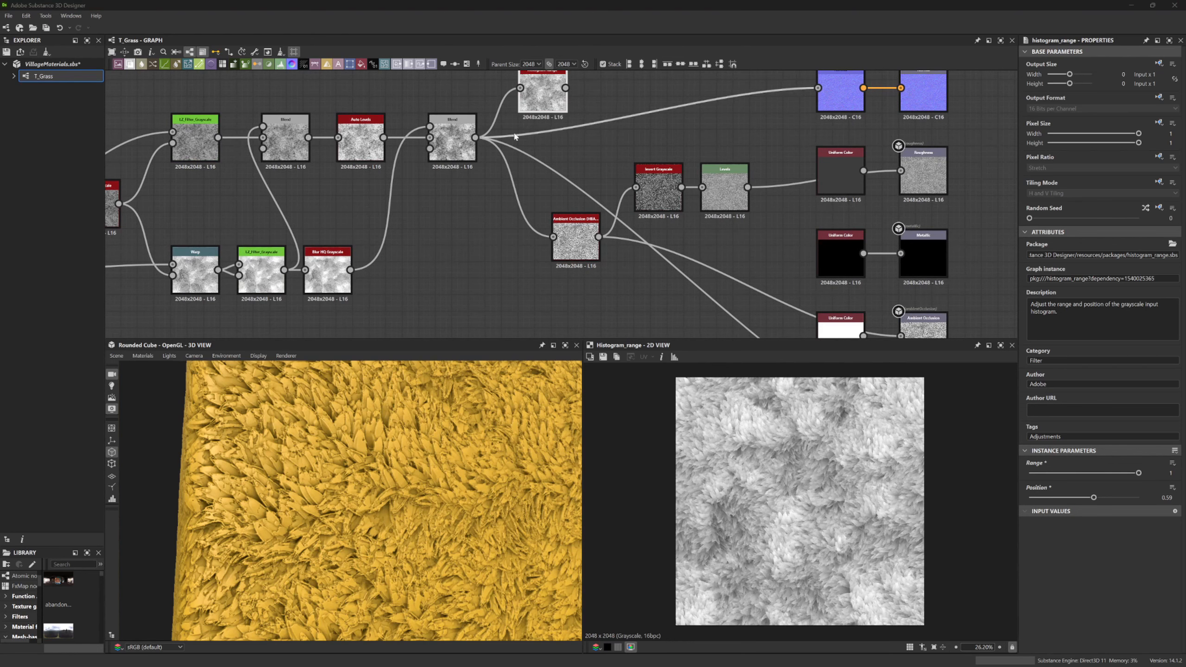
pyautogui.moveTo(543, 96); pyautogui.dragTo(559, 96)
pyautogui.moveTo(576, 239); pyautogui.dragTo(559, 223)
pyautogui.scroll(-3, 629, 251)
pyautogui.moveTo(629, 251); pyautogui.dragTo(732, 213, button='middle')
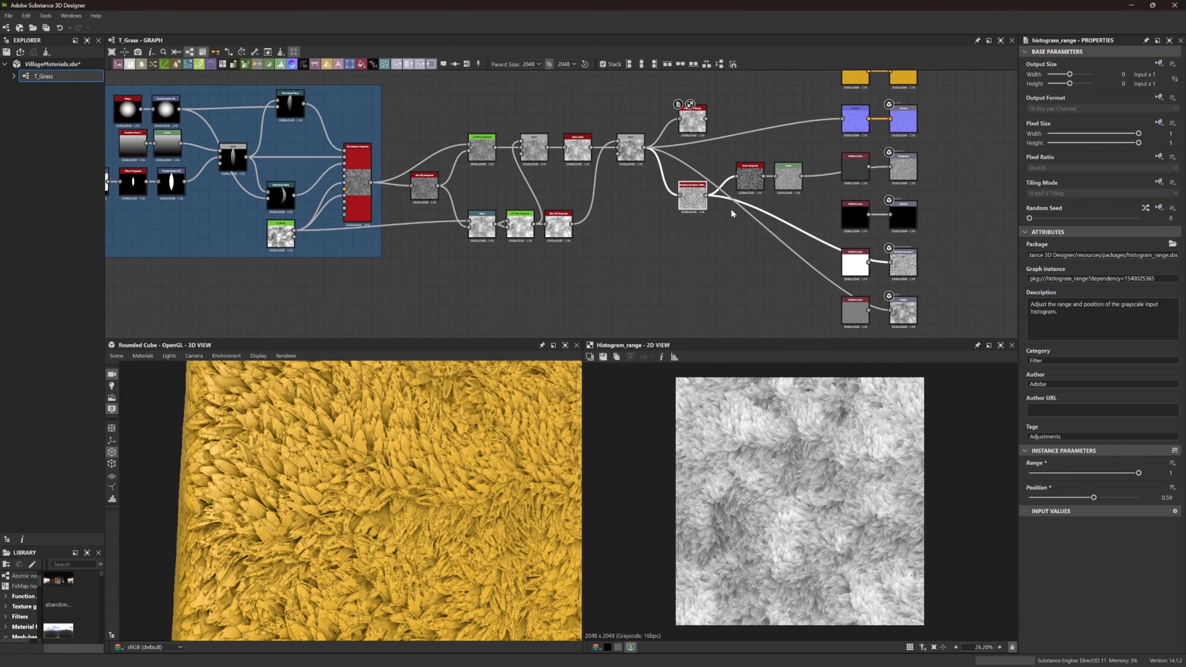
# Try to add a frame around the nodes between the grass pattern frame and the material outputs
pyautogui.moveTo(796, 268); pyautogui.dragTo(414, 98)
pyautogui.rightClick(413, 99)
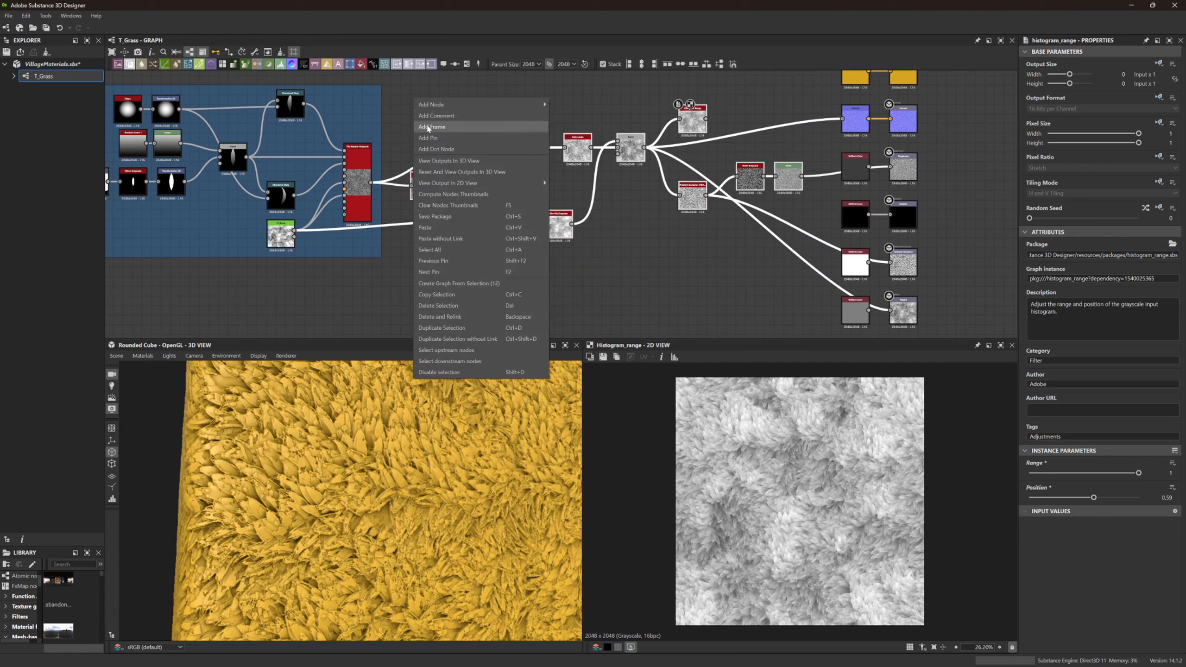
pyautogui.click(432, 127)
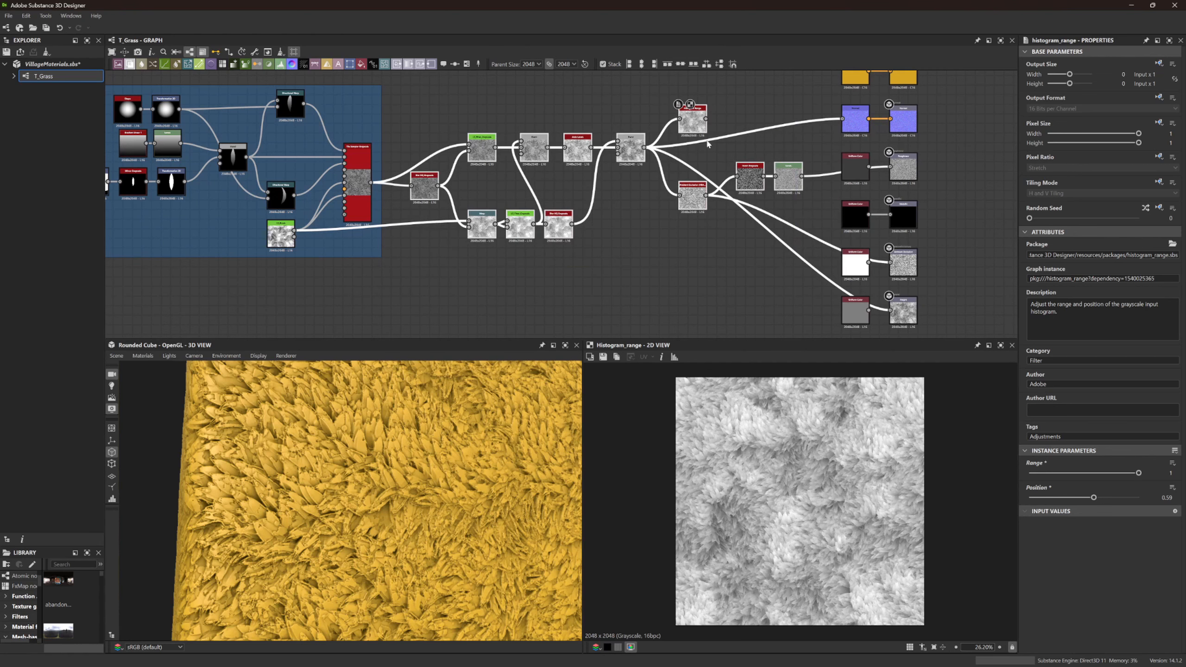
# Delete the Histogram Range, Ambient Occlusion, Invert Grayscale and Levels nodes, and reconnect the Uniform Color nodes to Roughness, Ambient Occlusion and Height
pyautogui.moveTo(671, 266); pyautogui.dragTo(680, 230)
pyautogui.press('Delete')
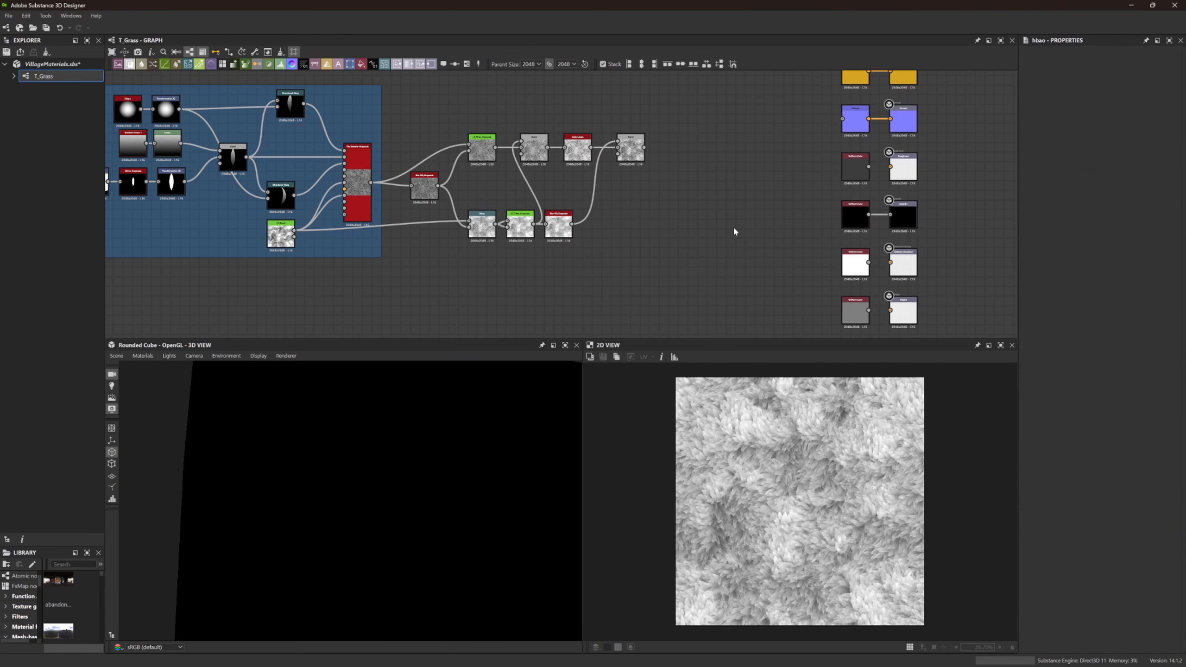
pyautogui.moveTo(781, 129); pyautogui.dragTo(712, 142, button='middle')
pyautogui.moveTo(824, 181); pyautogui.dragTo(824, 180)
pyautogui.moveTo(571, 172); pyautogui.dragTo(654, 173, button='middle')
pyautogui.moveTo(741, 153); pyautogui.dragTo(715, 261, button='middle')
pyautogui.moveTo(770, 227); pyautogui.dragTo(643, 142, button='middle')
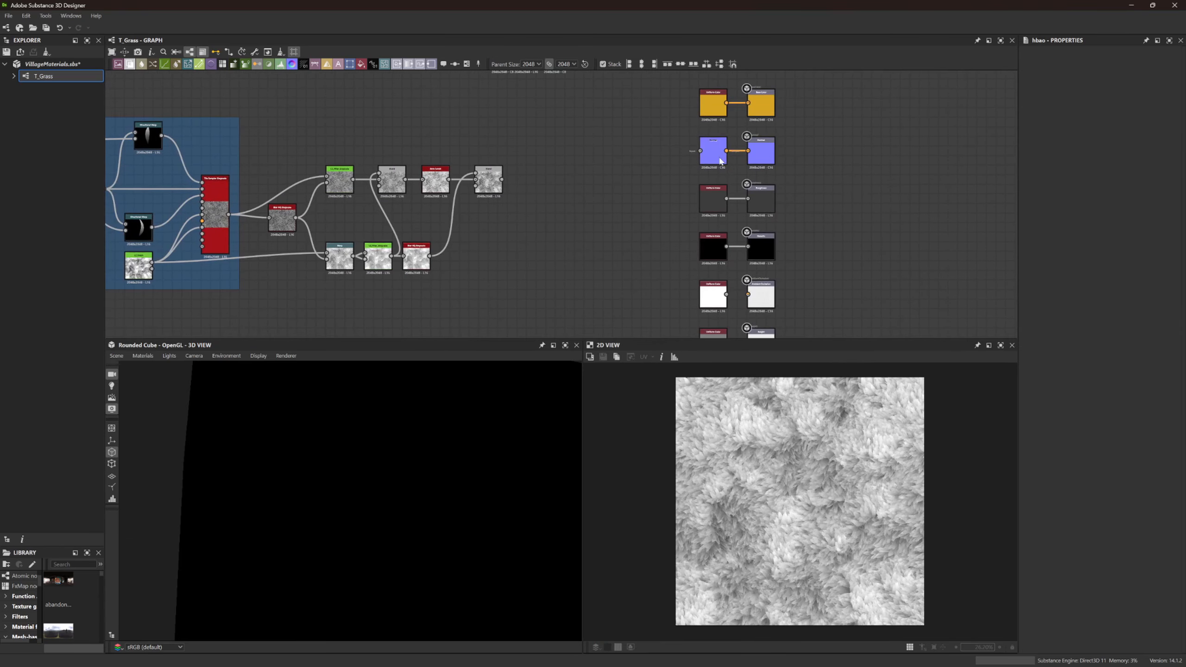
pyautogui.moveTo(724, 258); pyautogui.dragTo(689, 165, button='middle')
pyautogui.scroll(2, 686, 204)
pyautogui.moveTo(699, 203); pyautogui.dragTo(729, 203)
pyautogui.moveTo(700, 272); pyautogui.dragTo(730, 272)
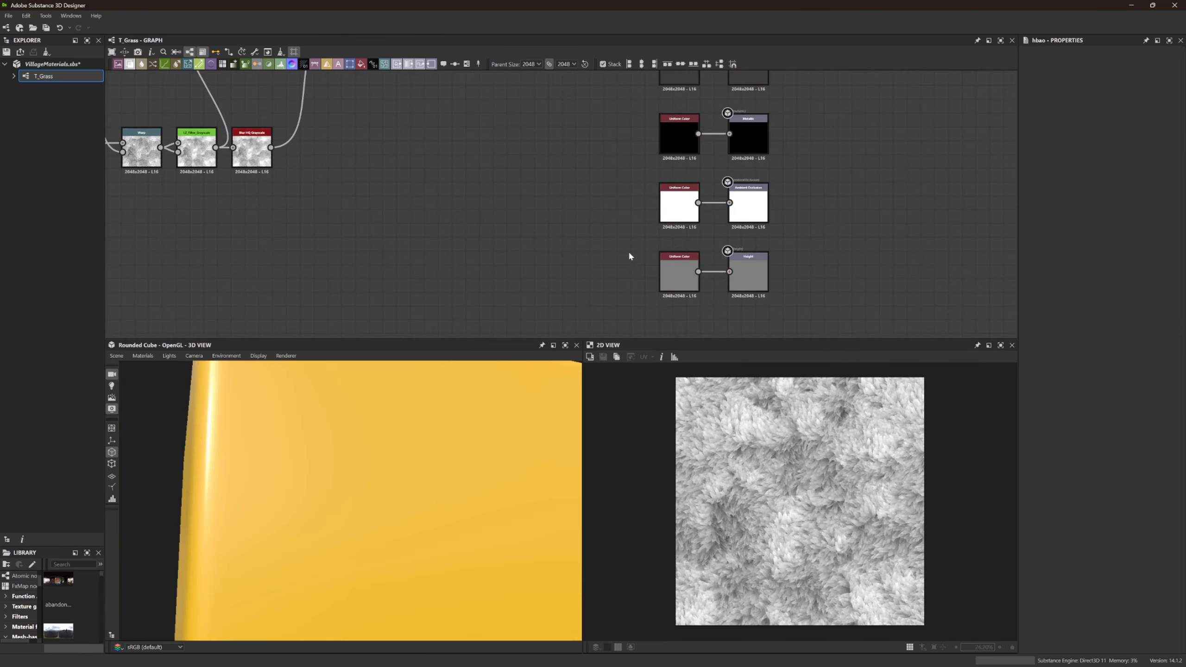
# Frame the nodes from the Blur HQ Grayscale to the last Blend and title the frame Grass Details
pyautogui.scroll(-4, 434, 205)
pyautogui.scroll(1, 630, 280)
pyautogui.moveTo(409, 182); pyautogui.dragTo(632, 245, button='middle')
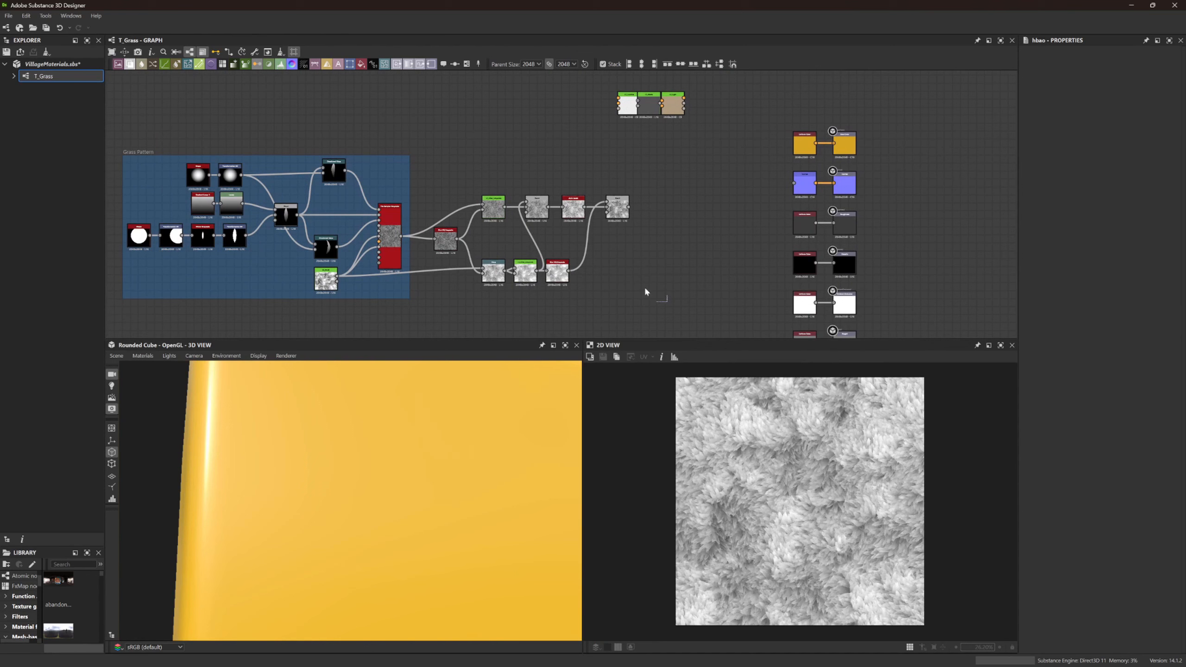
pyautogui.moveTo(645, 292); pyautogui.dragTo(432, 193)
pyautogui.rightClick(431, 173)
pyautogui.click(449, 202)
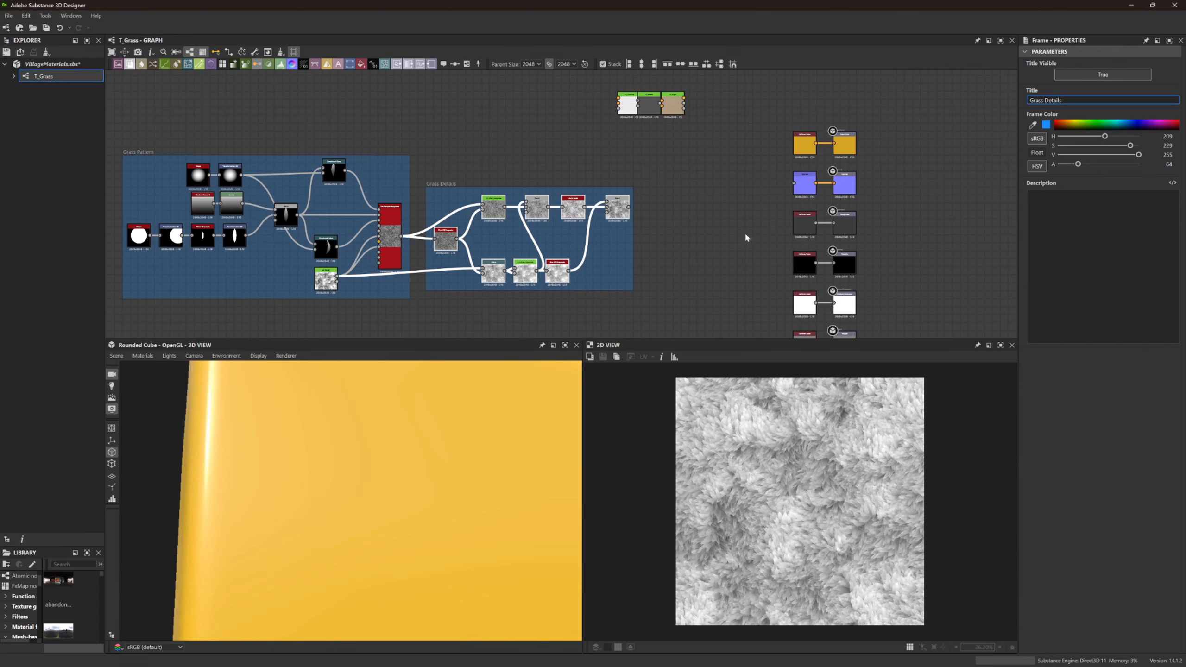
# Add a Histogram Range node on the last Blend's output with range 0.63 and position 0.64
pyautogui.scroll(2, 683, 214)
pyautogui.moveTo(589, 202); pyautogui.dragTo(645, 202)
pyautogui.write('hist')
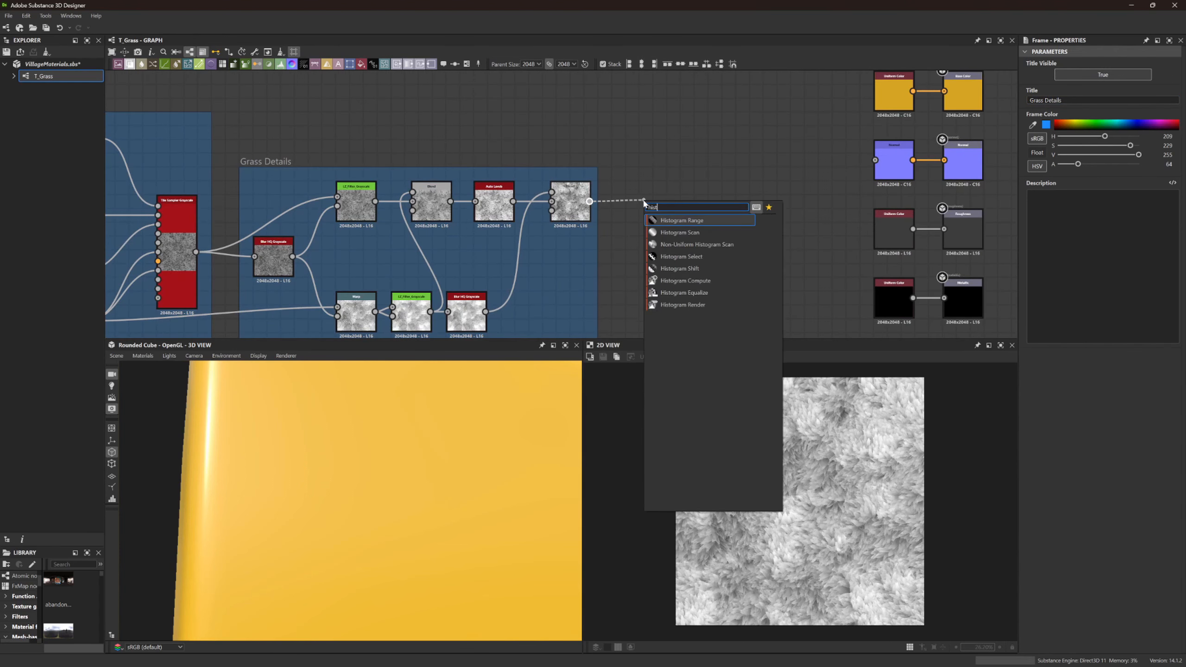
pyautogui.write('ogram ran')
pyautogui.press('Return')
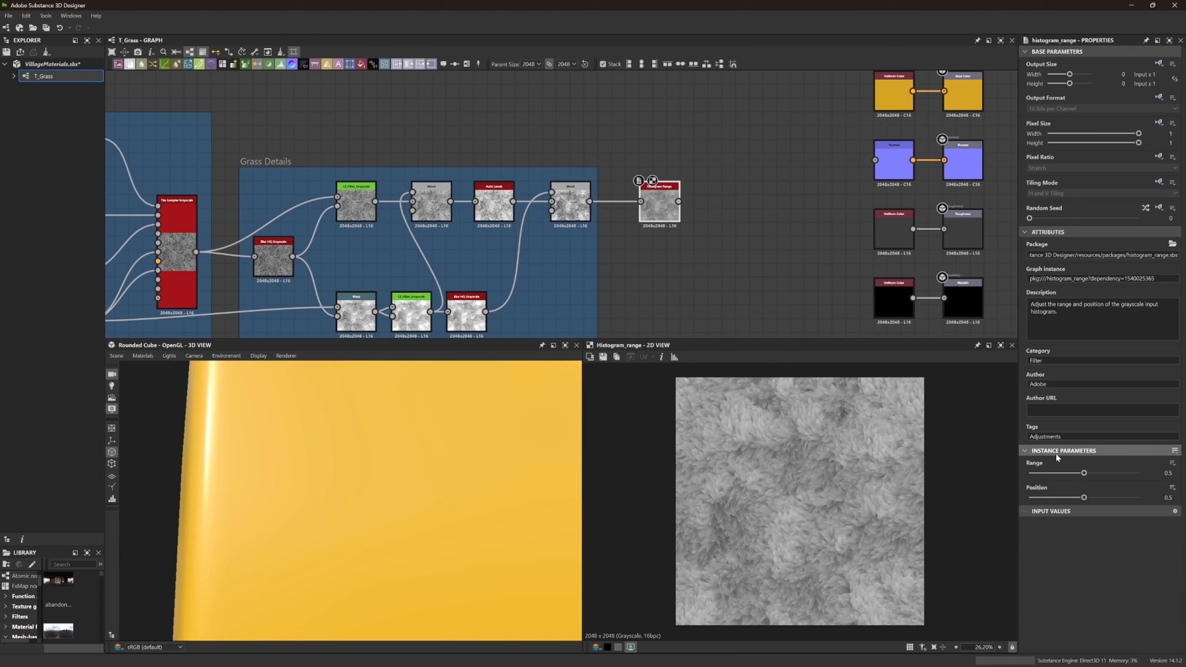
pyautogui.moveTo(1084, 497); pyautogui.dragTo(1102, 475)
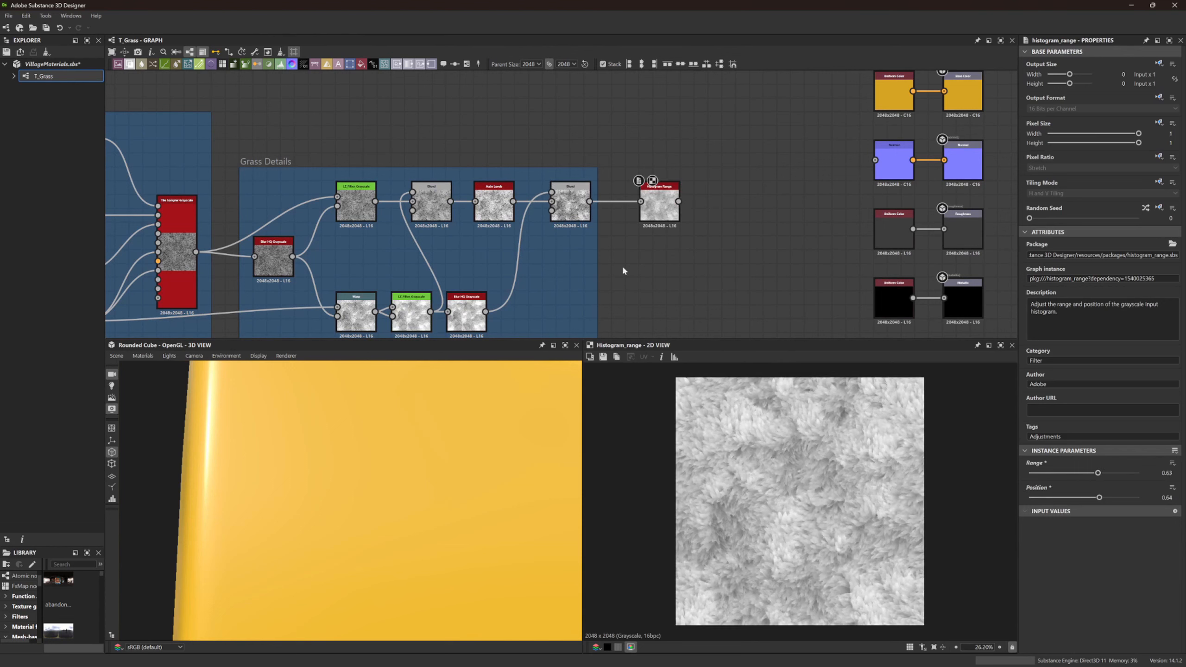
# Widen the Grass Details frame and move the Histogram Range node inside it, beside the last Blend
pyautogui.moveTo(598, 268); pyautogui.dragTo(681, 261)
pyautogui.moveTo(660, 205); pyautogui.dragTo(632, 205)
pyautogui.click(706, 217)
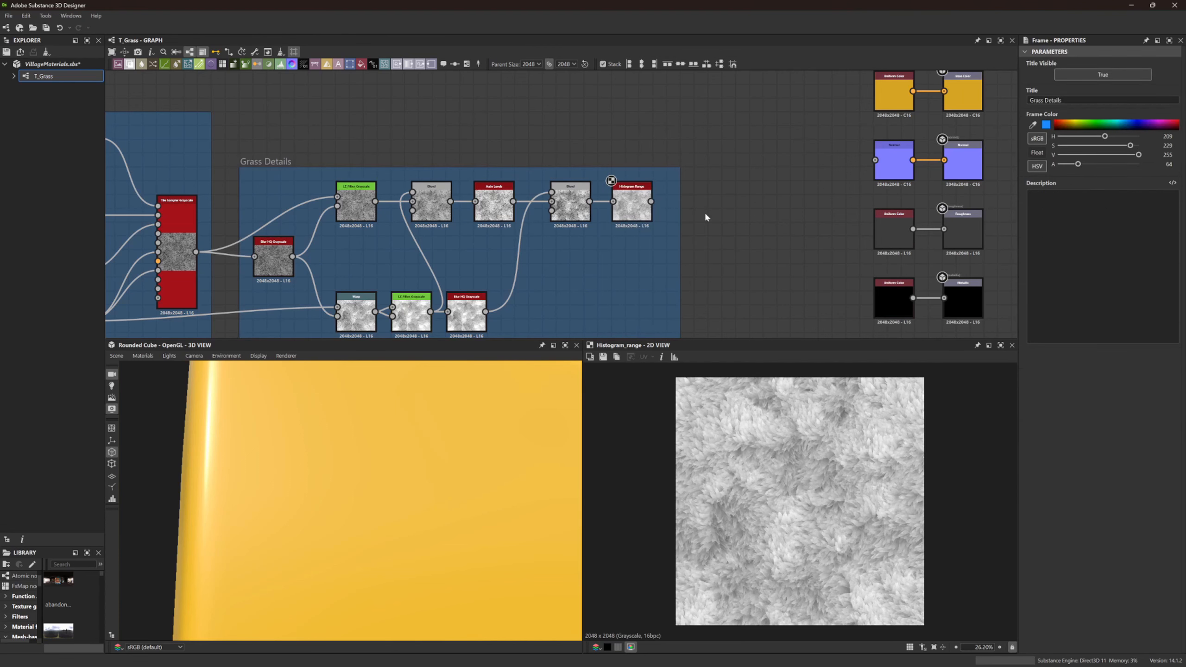
# Switch to the Filters folder in File Explorer, add LZ_Filter_PBR.sbsar to the graph and place it beside the material outputs
pyautogui.moveTo(703, 321); pyautogui.dragTo(657, 265, button='middle')
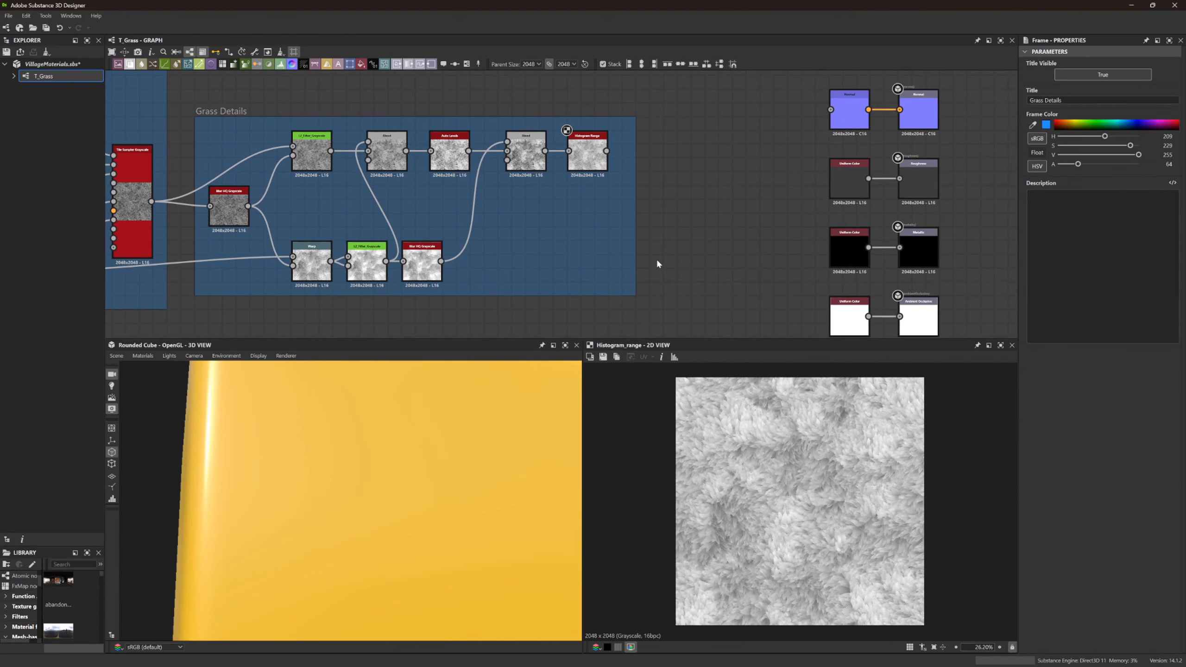
pyautogui.moveTo(472, 656)
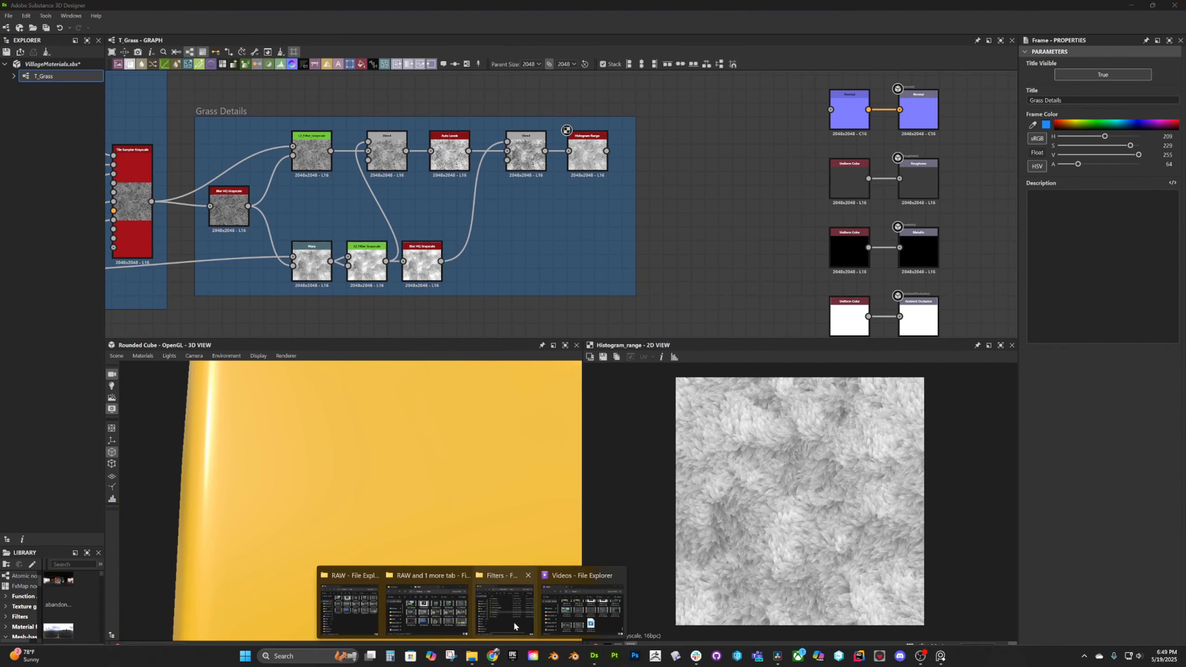
pyautogui.click(505, 607)
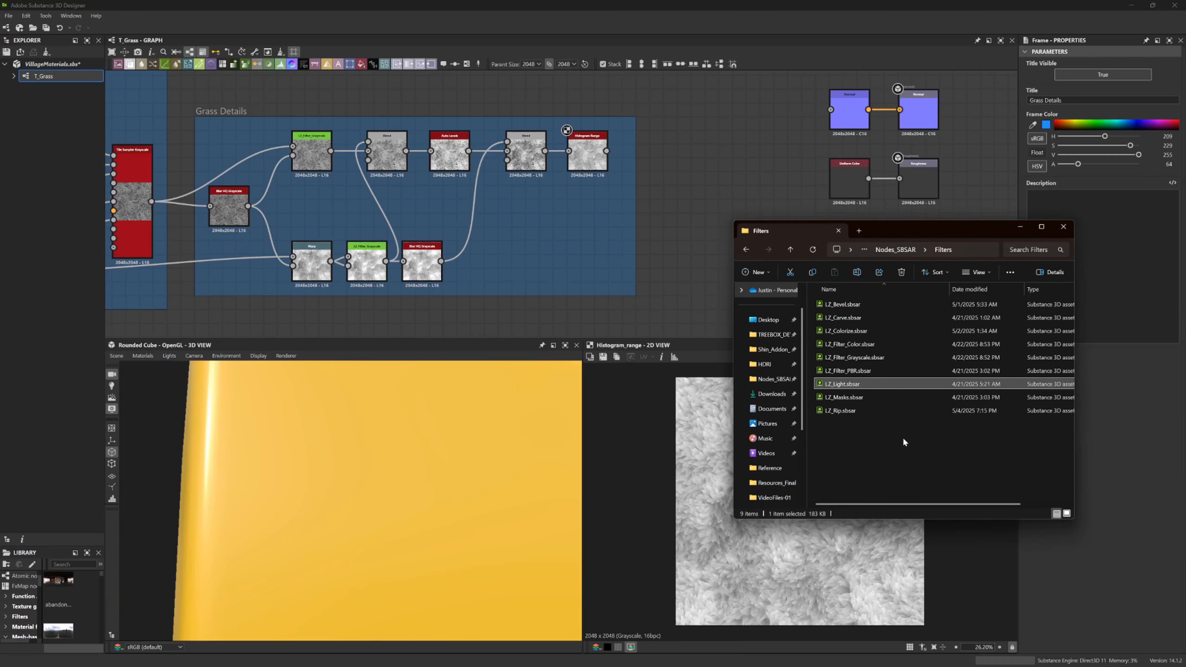
pyautogui.moveTo(841, 372); pyautogui.dragTo(684, 187)
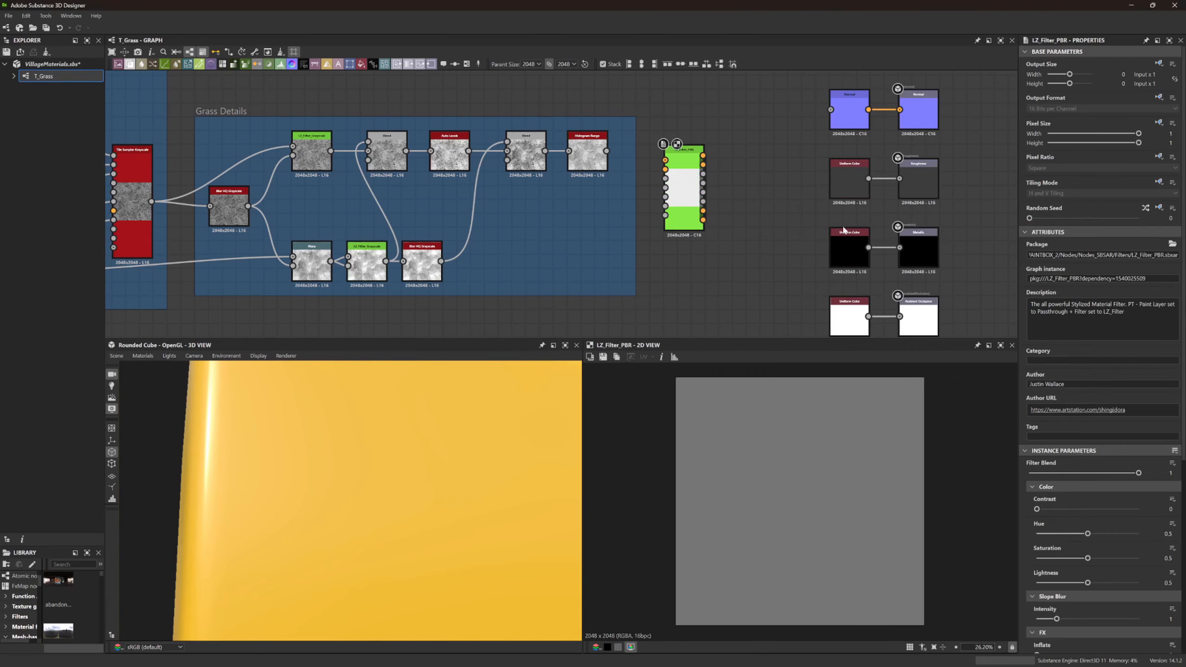
pyautogui.scroll(-5, 784, 290)
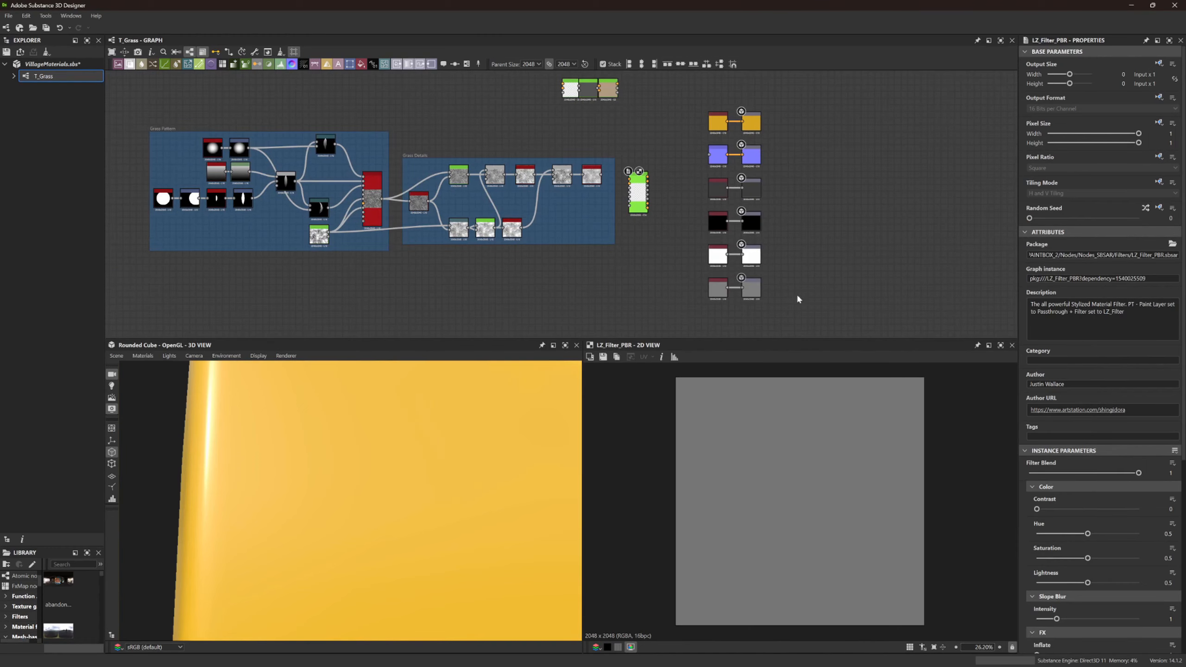
pyautogui.moveTo(641, 184); pyautogui.dragTo(762, 224)
# Examine the LZ_Filter_PBR node's inputs and outputs and its place between the Grass Details frame and the material outputs
pyautogui.scroll(2, 763, 223)
pyautogui.scroll(3, 762, 223)
pyautogui.scroll(-3, 757, 206)
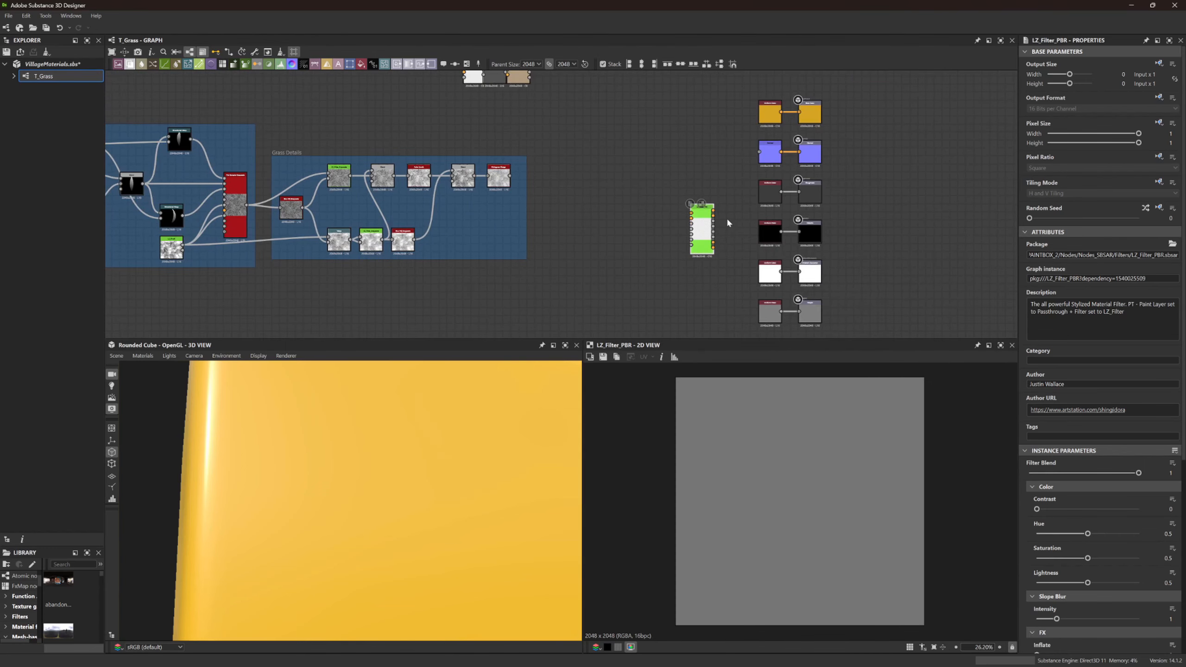
pyautogui.scroll(2, 699, 222)
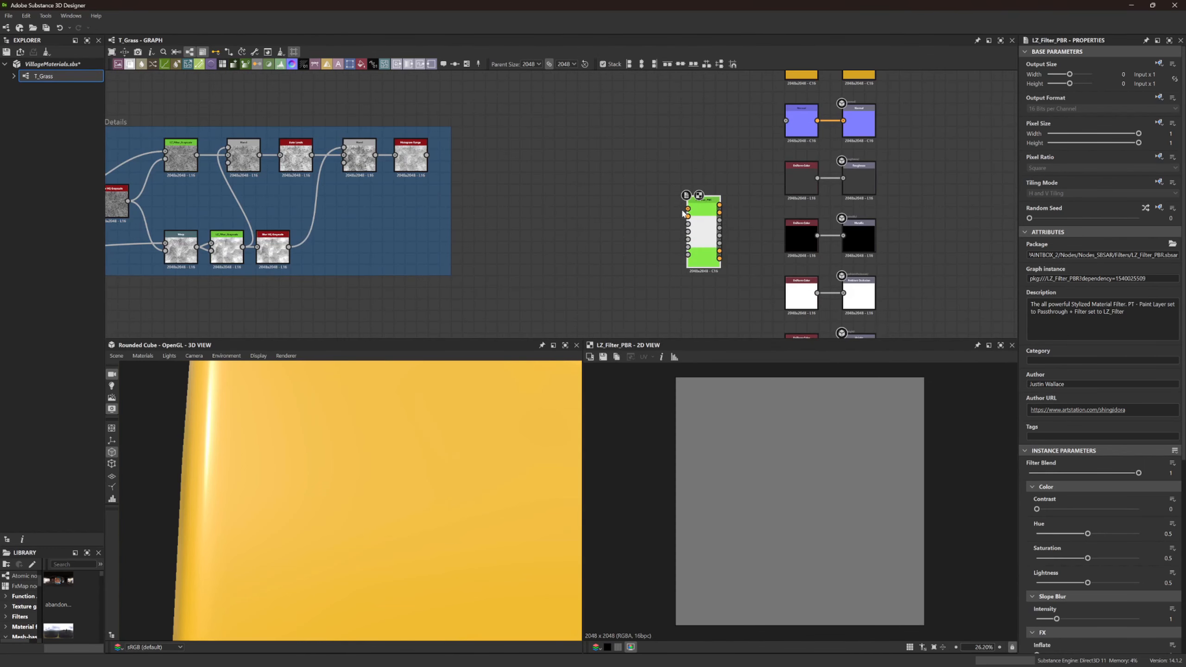
pyautogui.scroll(-1, 689, 215)
pyautogui.scroll(3, 766, 243)
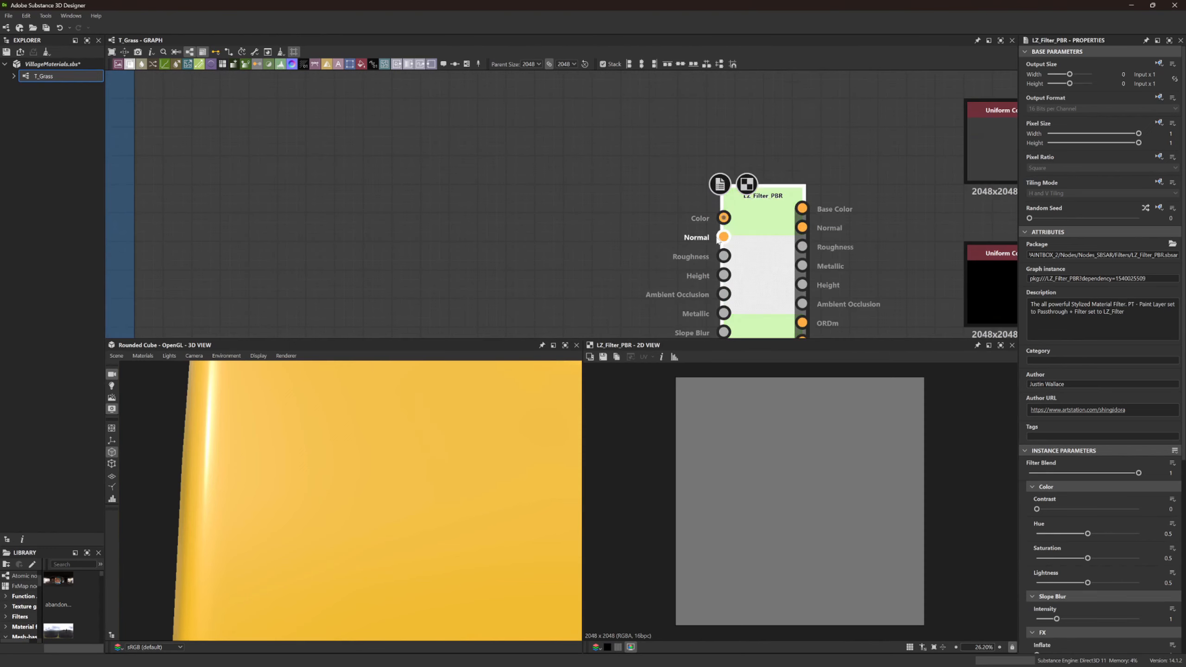
pyautogui.scroll(-2, 769, 245)
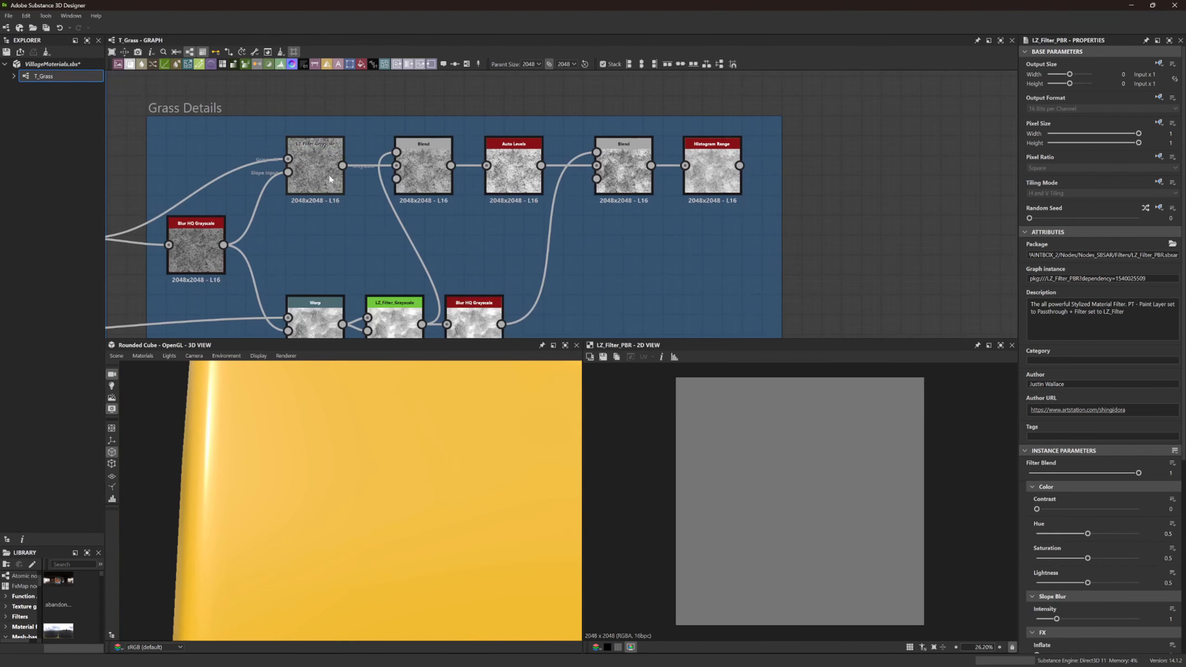
pyautogui.moveTo(602, 256); pyautogui.dragTo(192, 213, button='middle')
pyautogui.moveTo(599, 243); pyautogui.dragTo(433, 242, button='middle')
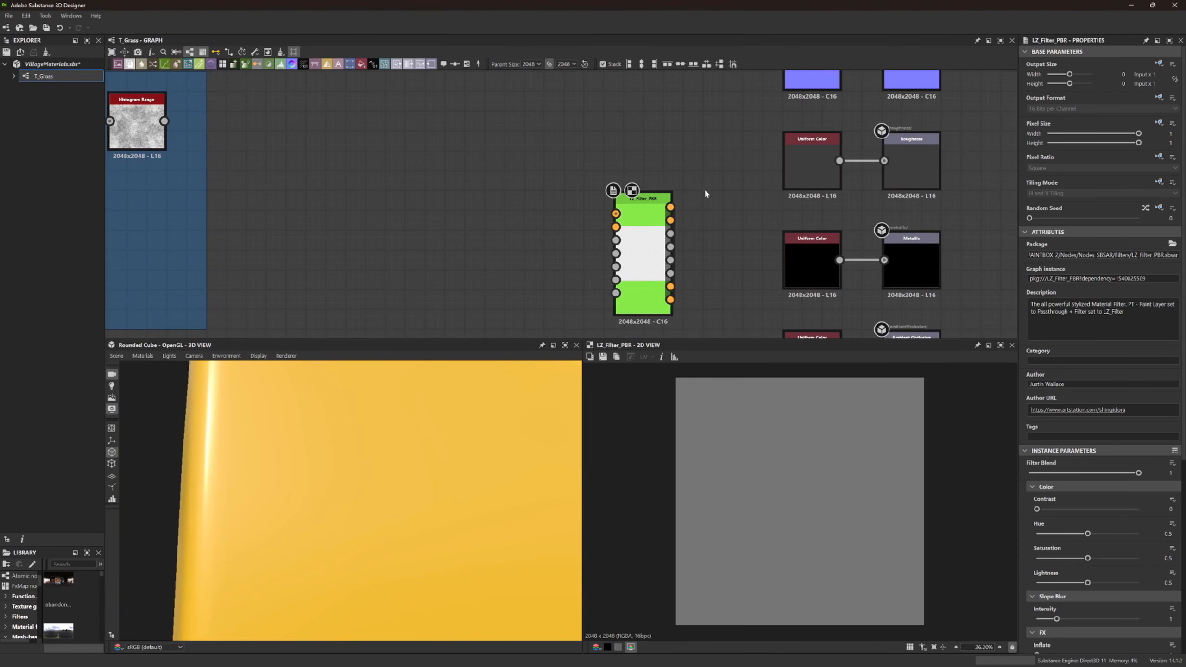
# Delete the default source nodes feeding the six material outputs, leaving only the output nodes
pyautogui.scroll(-3, 704, 187)
pyautogui.scroll(-2, 706, 191)
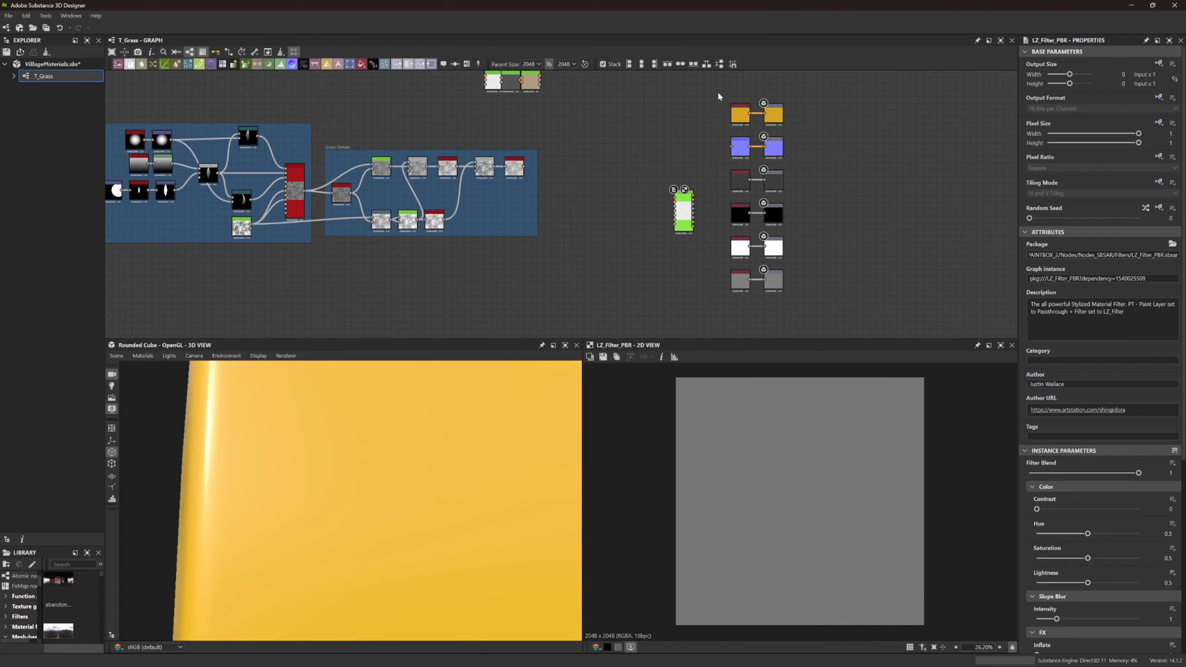
pyautogui.moveTo(717, 92); pyautogui.dragTo(751, 293)
pyautogui.press('Delete')
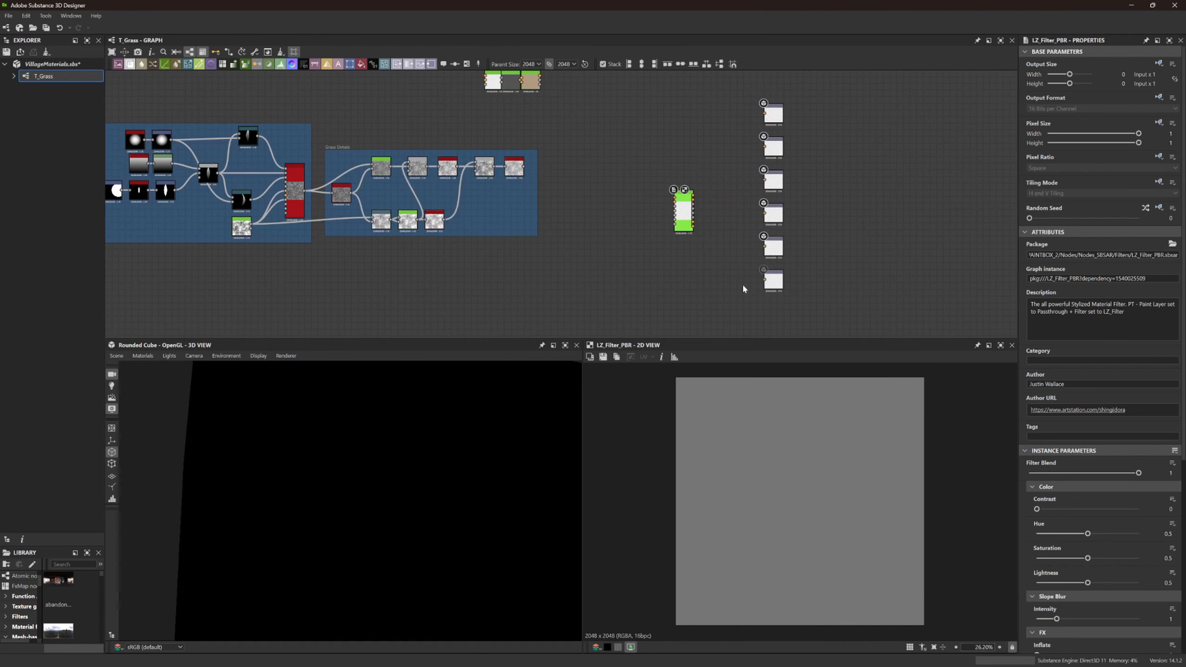
# Connect LZ_Filter_PBR's Base Color, Normal, Roughness and Metallic outputs to the matching material output nodes
pyautogui.scroll(2, 697, 192)
pyautogui.moveTo(692, 198); pyautogui.dragTo(797, 78)
pyautogui.scroll(2, 695, 211)
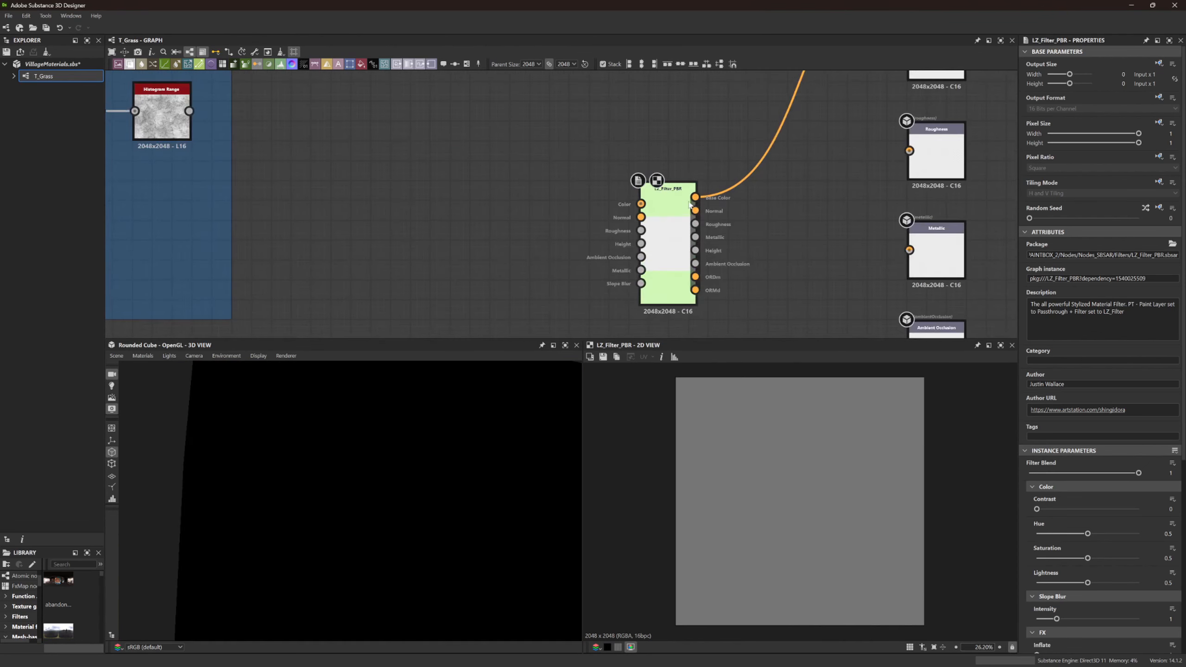
pyautogui.moveTo(695, 210); pyautogui.dragTo(871, 88)
pyautogui.scroll(1, 826, 175)
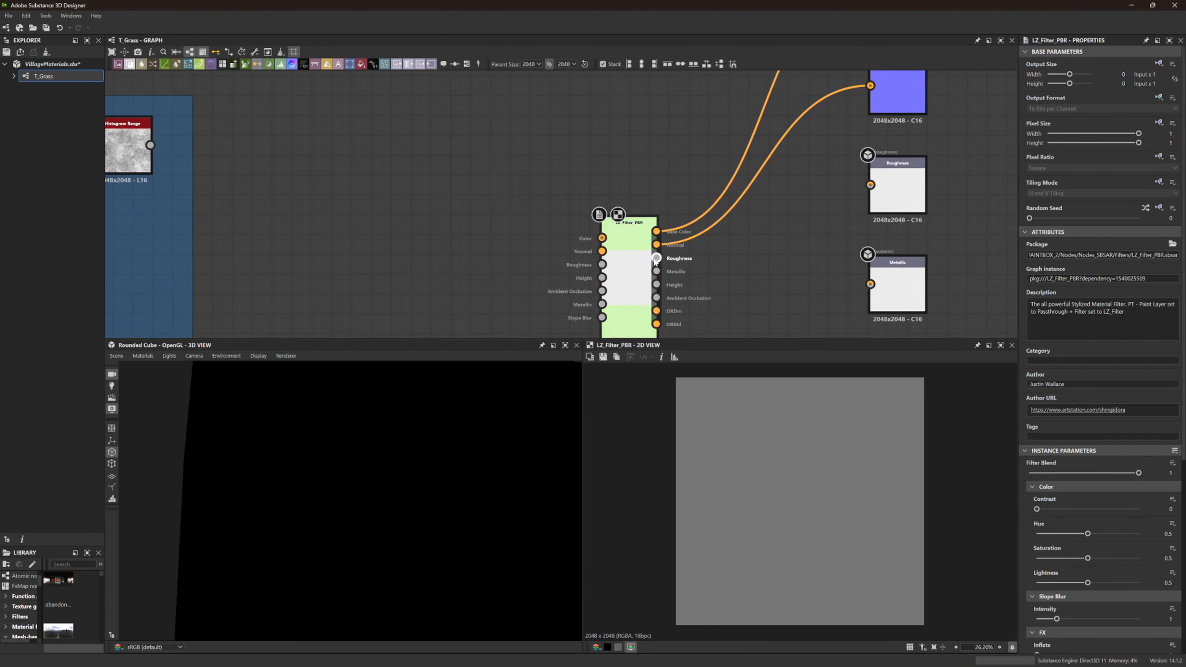
pyautogui.moveTo(656, 257); pyautogui.dragTo(870, 284)
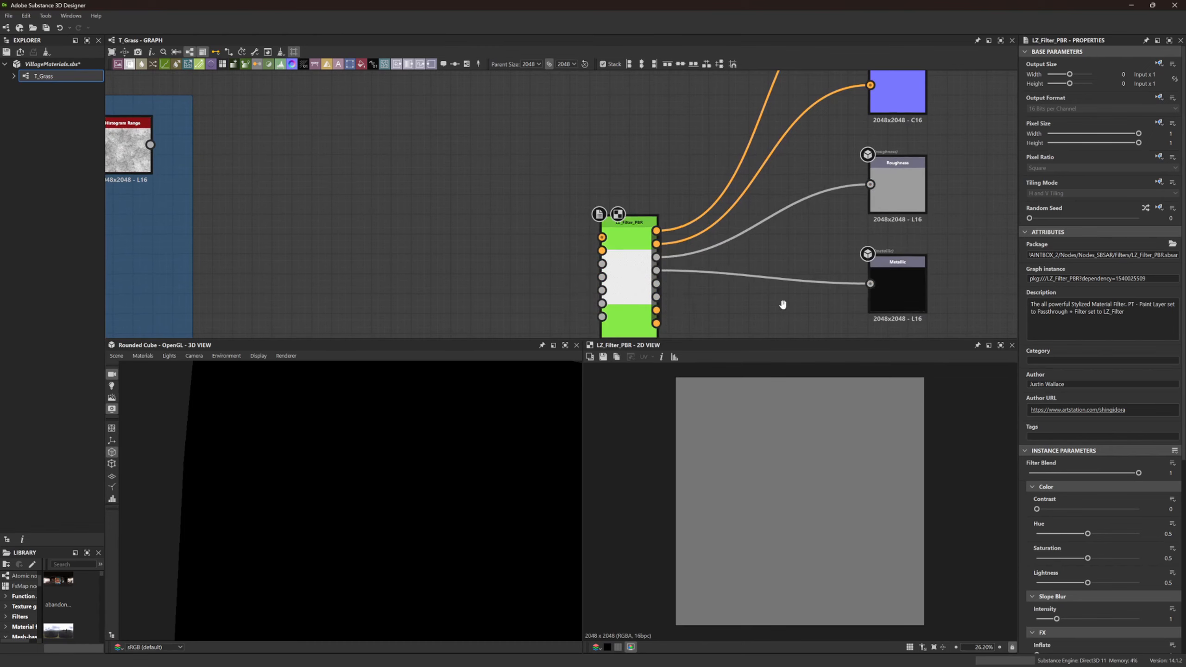
# Connect LZ_Filter_PBR's Height and Ambient Occlusion to their output nodes and arrange Height above Ambient Occlusion
pyautogui.moveTo(656, 284); pyautogui.dragTo(644, 170, button='middle')
pyautogui.moveTo(643, 169); pyautogui.dragTo(857, 295)
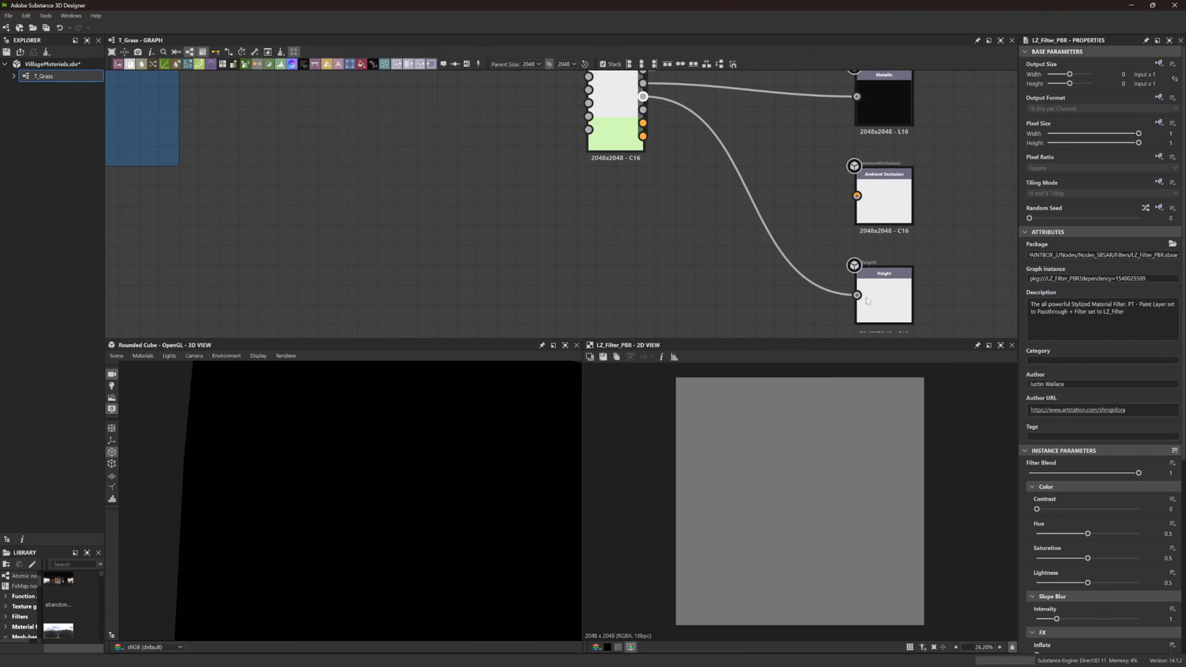
pyautogui.moveTo(643, 110); pyautogui.dragTo(856, 197)
pyautogui.moveTo(888, 293)
pyautogui.mouseDown()
pyautogui.moveTo(888, 174)
pyautogui.moveTo(884, 270)
pyautogui.mouseUp()
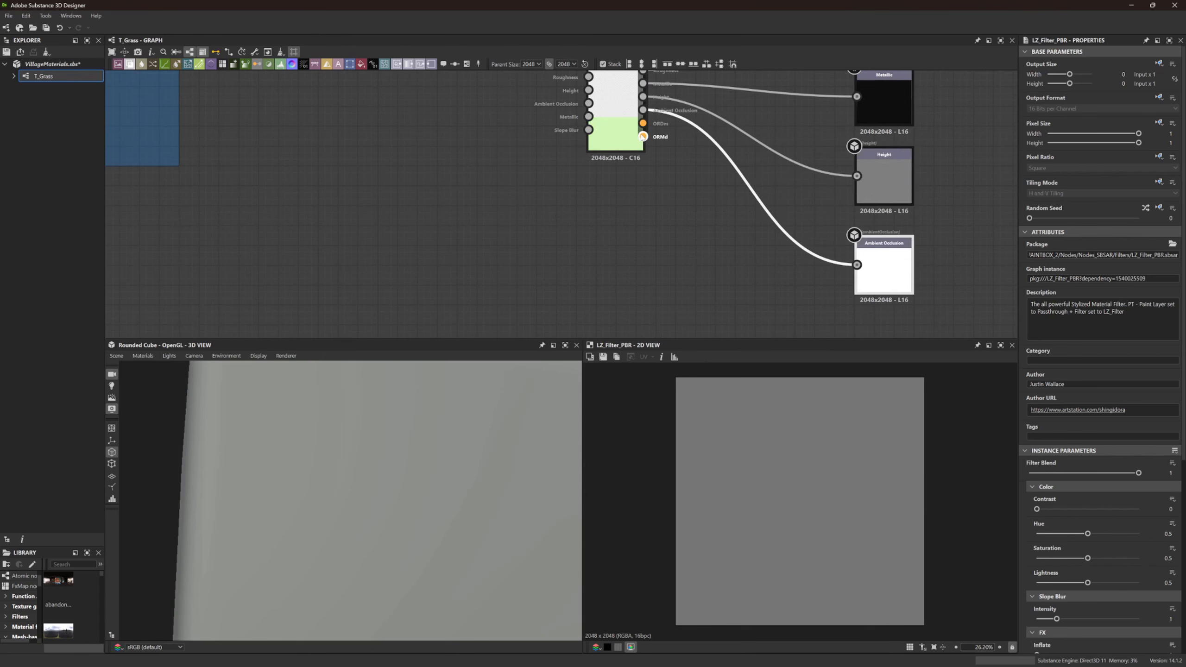
# Examine the ORDm and ORMd packed outputs on the LZ_Filter_PBR node
pyautogui.moveTo(643, 137); pyautogui.dragTo(641, 236, button='middle')
pyautogui.scroll(4, 647, 220)
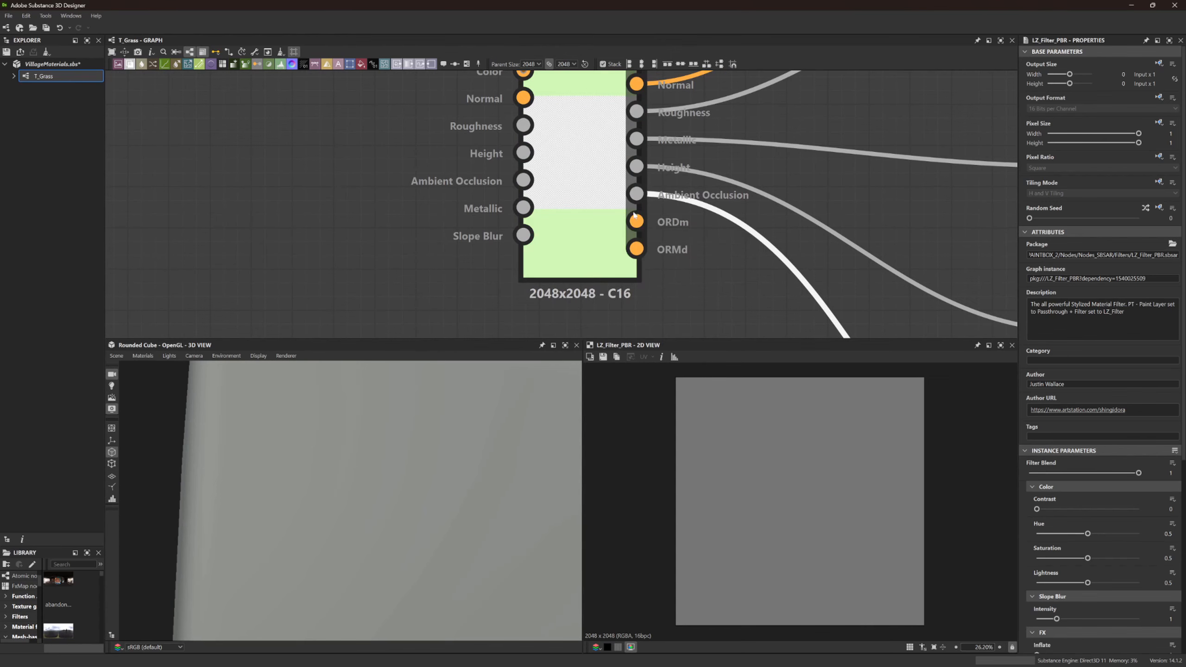
pyautogui.moveTo(630, 221); pyautogui.dragTo(556, 266, button='middle')
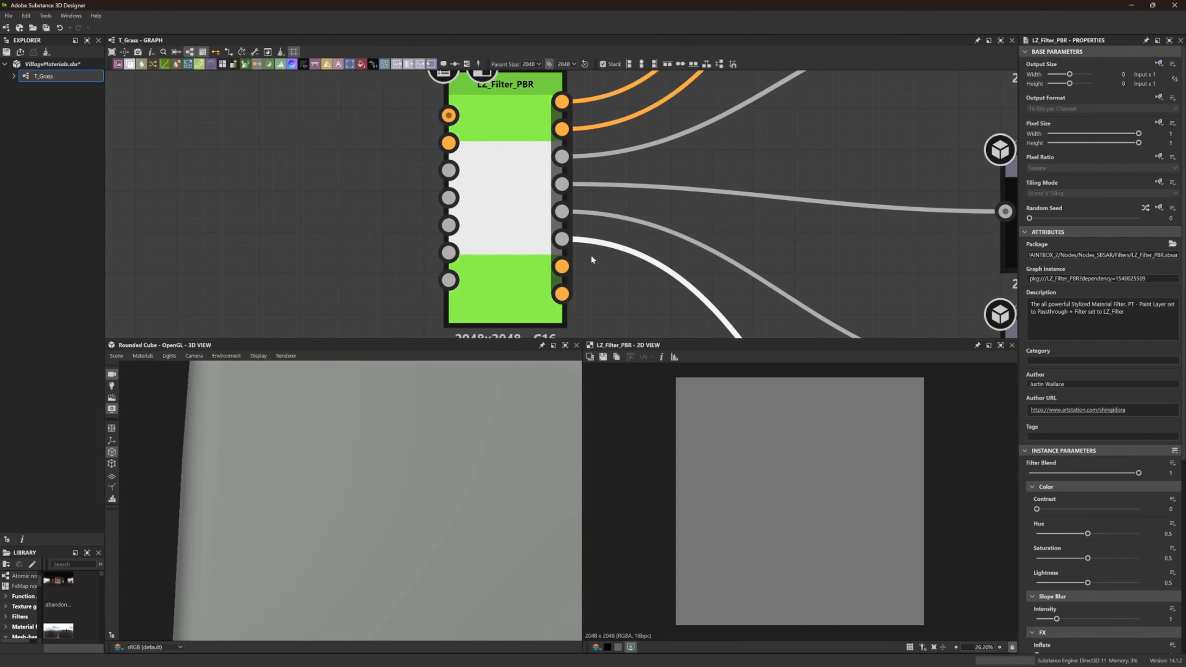
pyautogui.scroll(-3, 555, 266)
pyautogui.scroll(4, 574, 267)
pyautogui.scroll(-2, 572, 262)
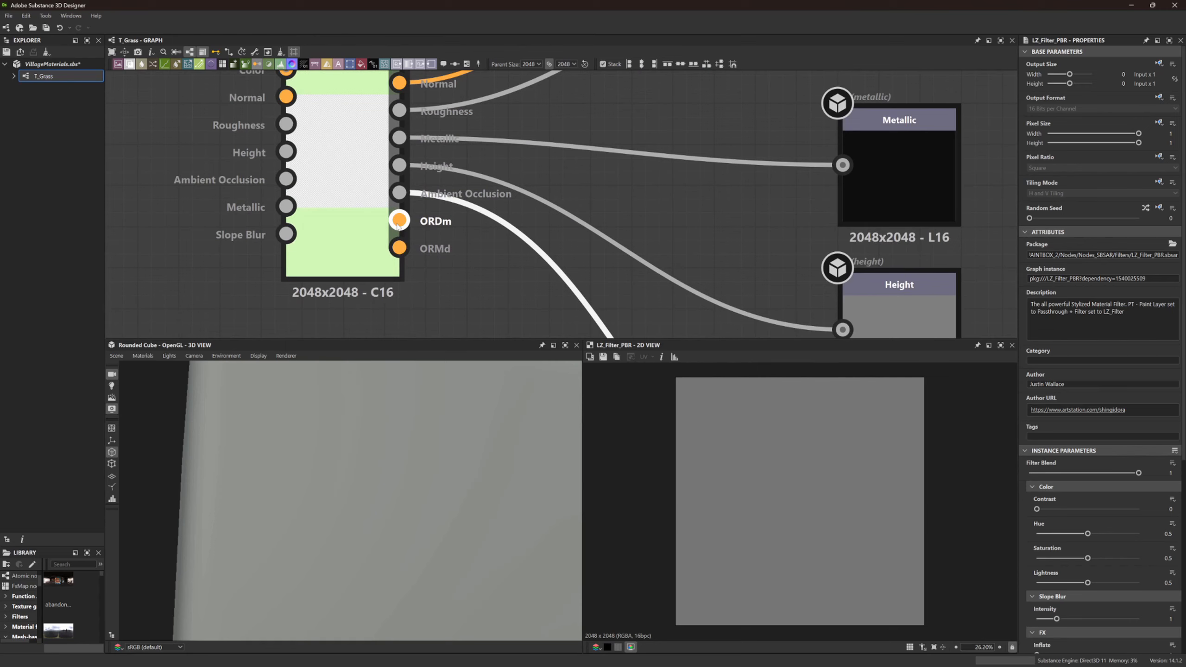
pyautogui.moveTo(398, 226); pyautogui.dragTo(485, 260)
pyautogui.click(451, 279)
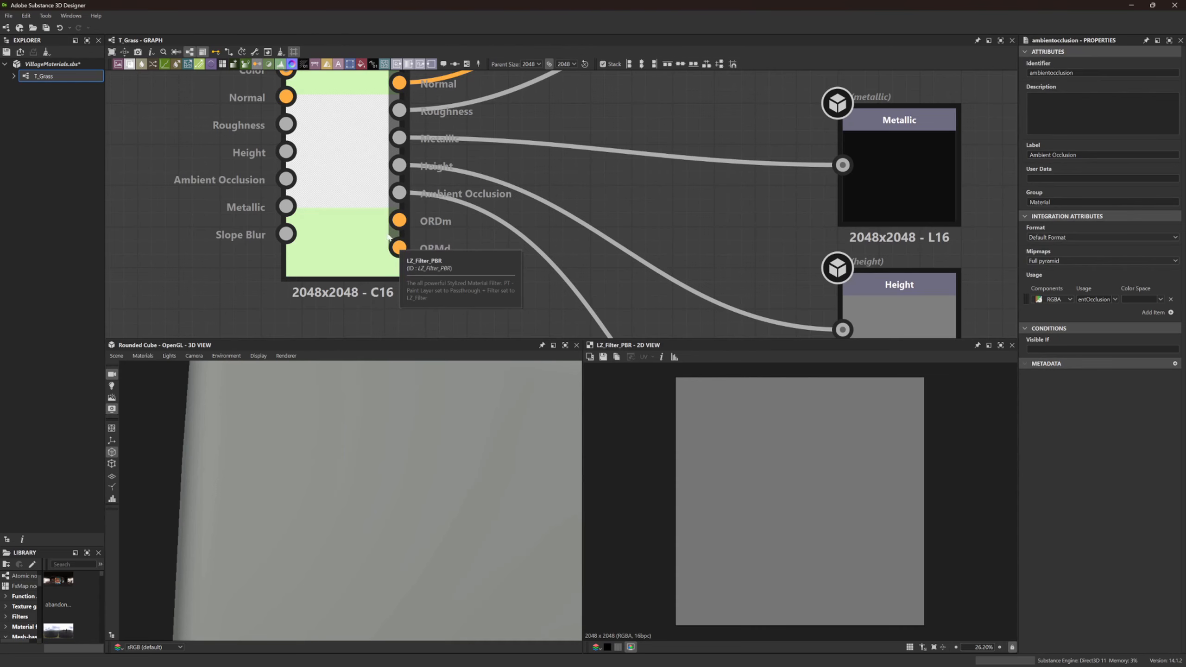
# Move the Base Color output up and add a new Output node between it and the Normal output
pyautogui.scroll(-3, 429, 229)
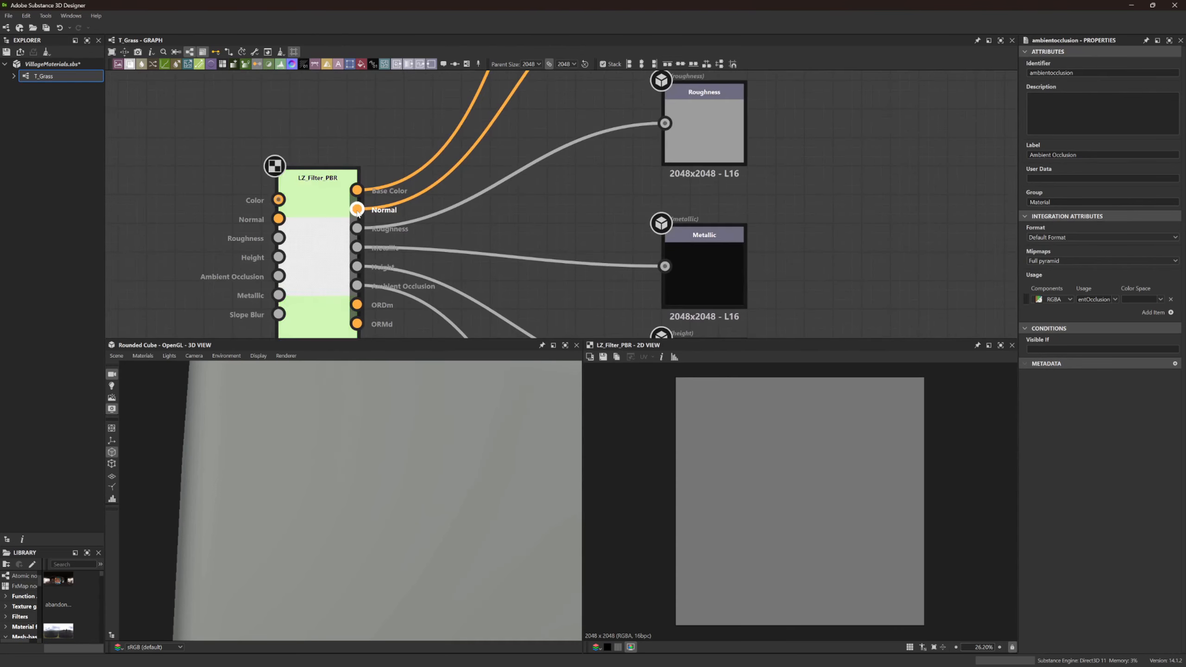
pyautogui.scroll(-6, 357, 211)
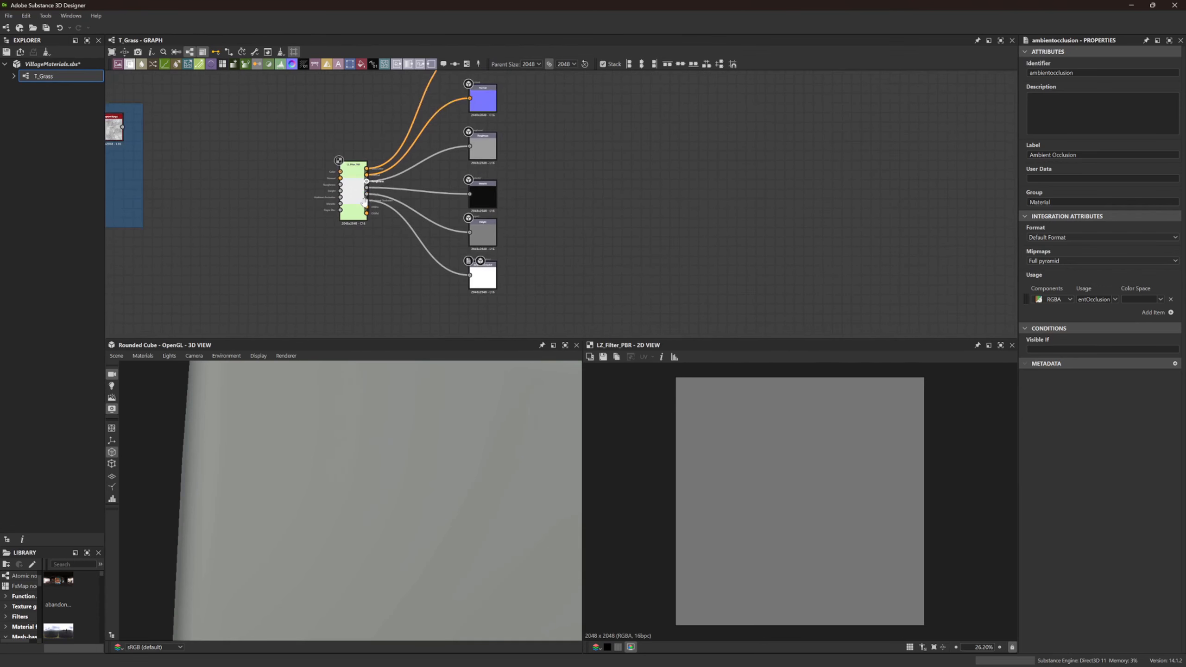
pyautogui.moveTo(364, 201); pyautogui.dragTo(357, 268, button='middle')
pyautogui.moveTo(477, 120); pyautogui.dragTo(478, 85)
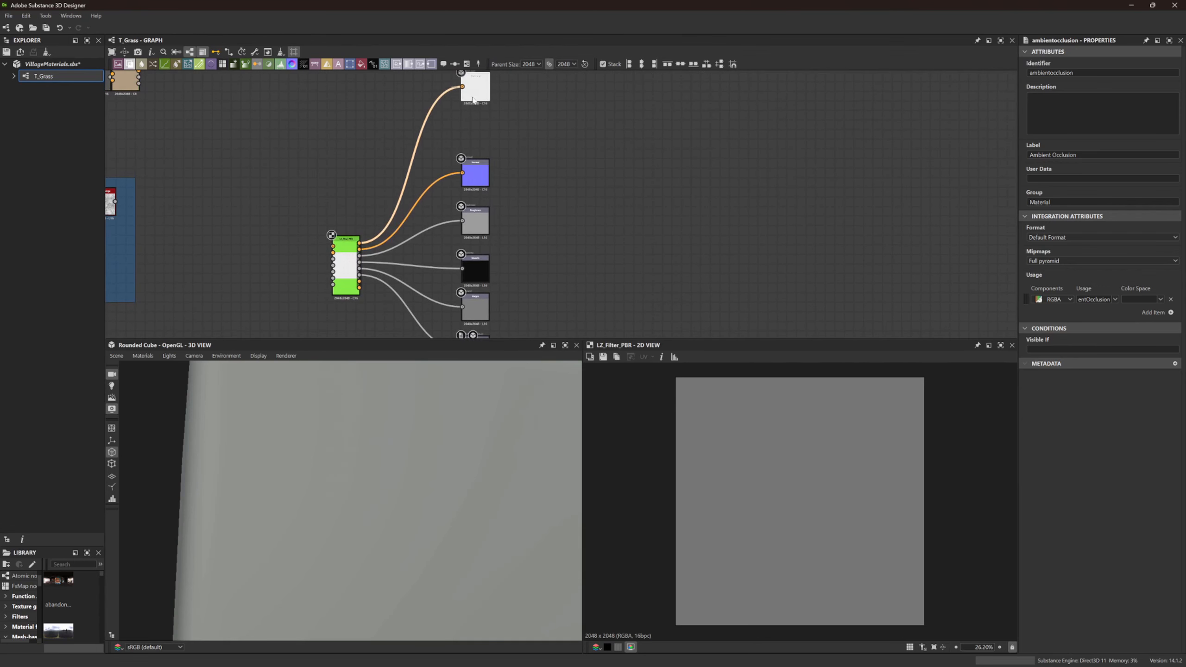
pyautogui.rightClick(486, 131)
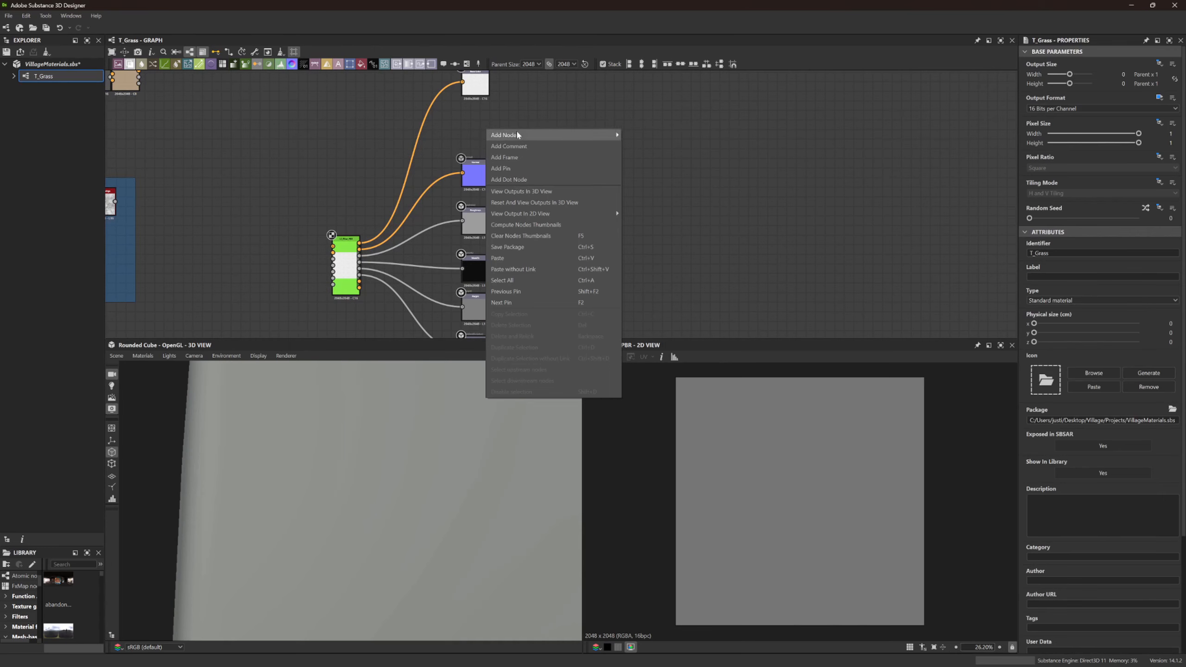
pyautogui.moveTo(516, 134)
pyautogui.click(513, 102)
pyautogui.press('space')
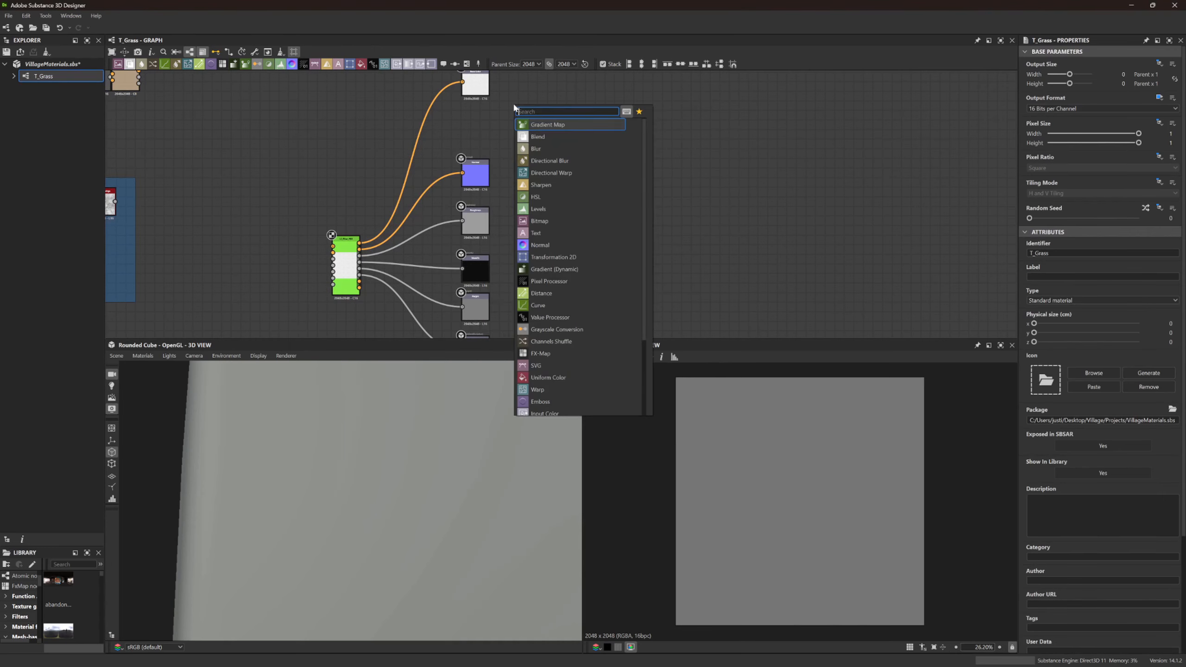
pyautogui.write('output')
pyautogui.press('Return')
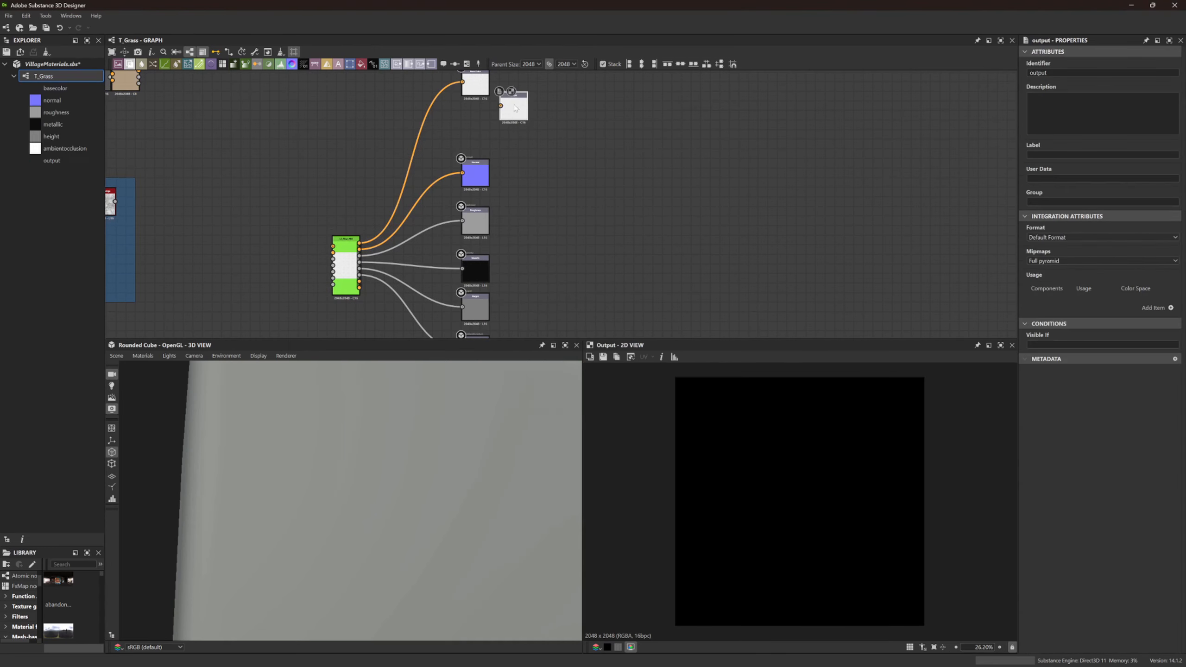
pyautogui.scroll(2, 476, 130)
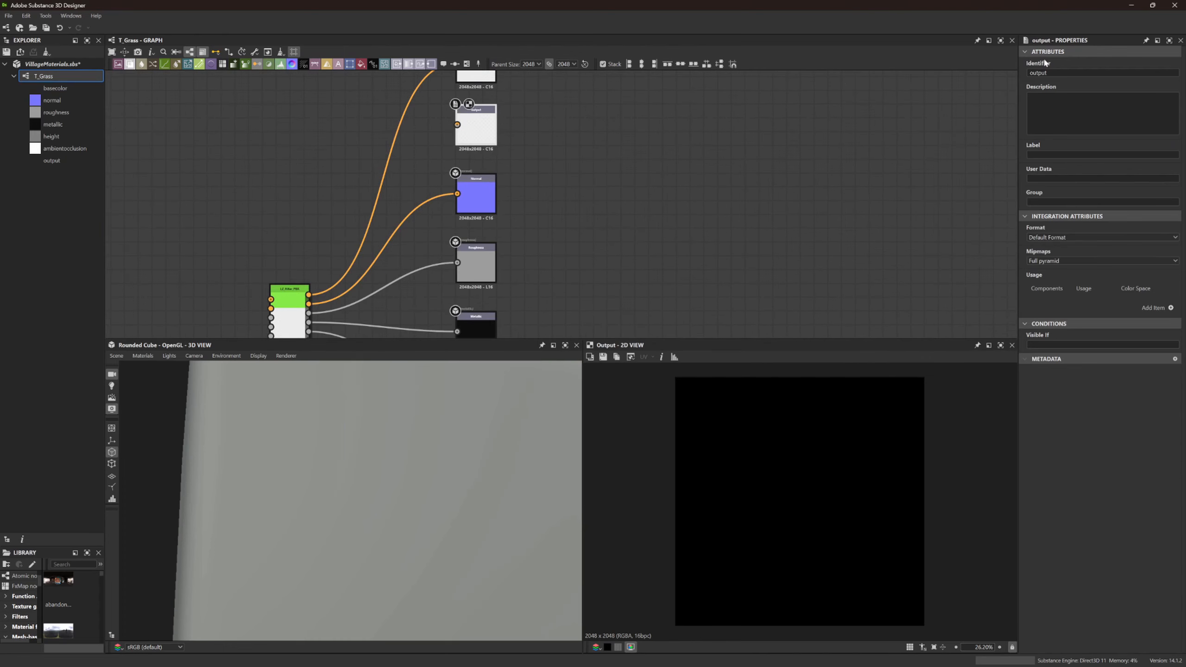
# Set the new output's identifier to Normal_GL, without any usage, and connect LZ_Filter_PBR's Normal output to it
pyautogui.write('Normal_GL')
pyautogui.press('Return')
pyautogui.click(1172, 309)
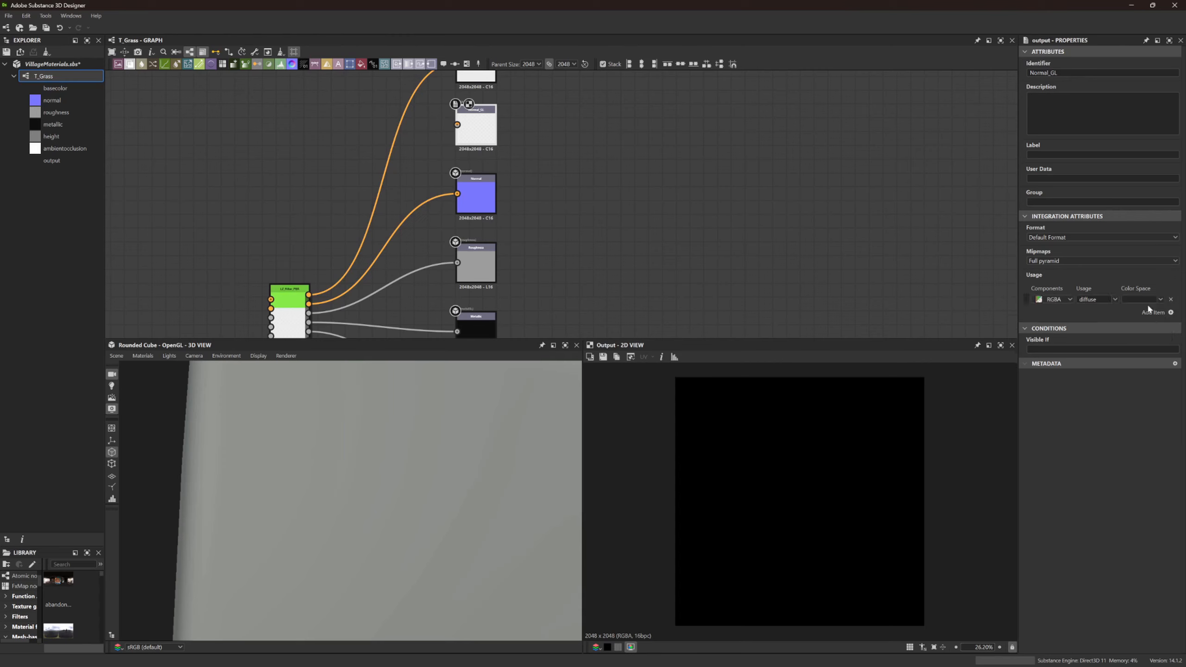
pyautogui.moveTo(308, 304); pyautogui.dragTo(461, 125)
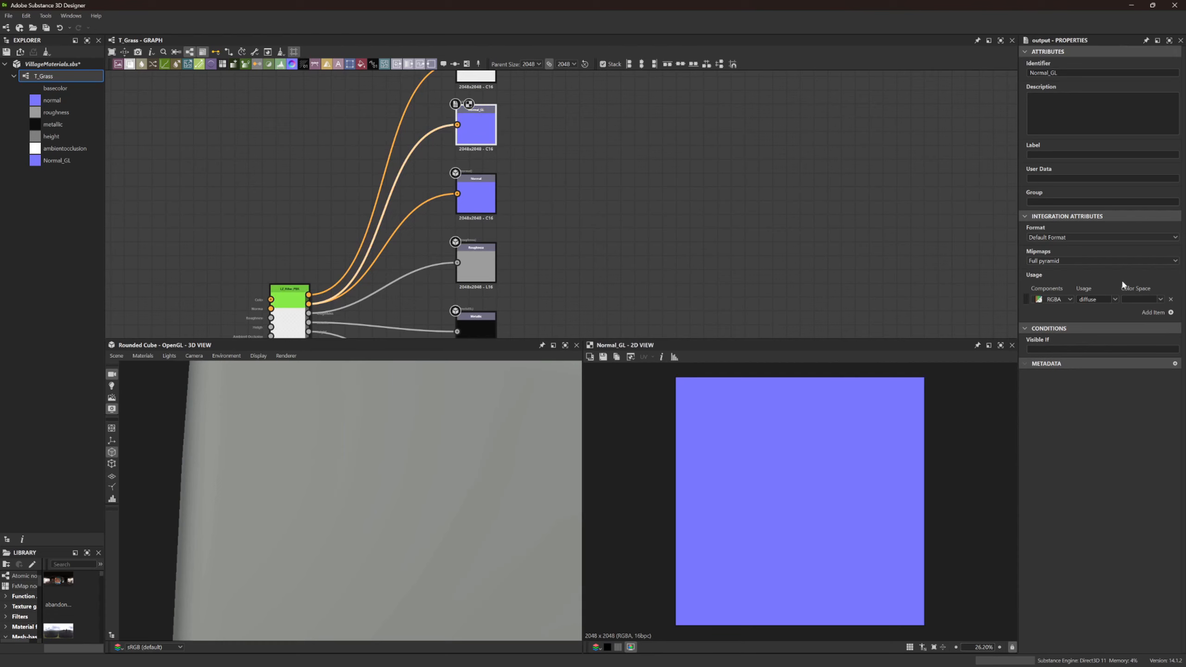
pyautogui.click(1169, 300)
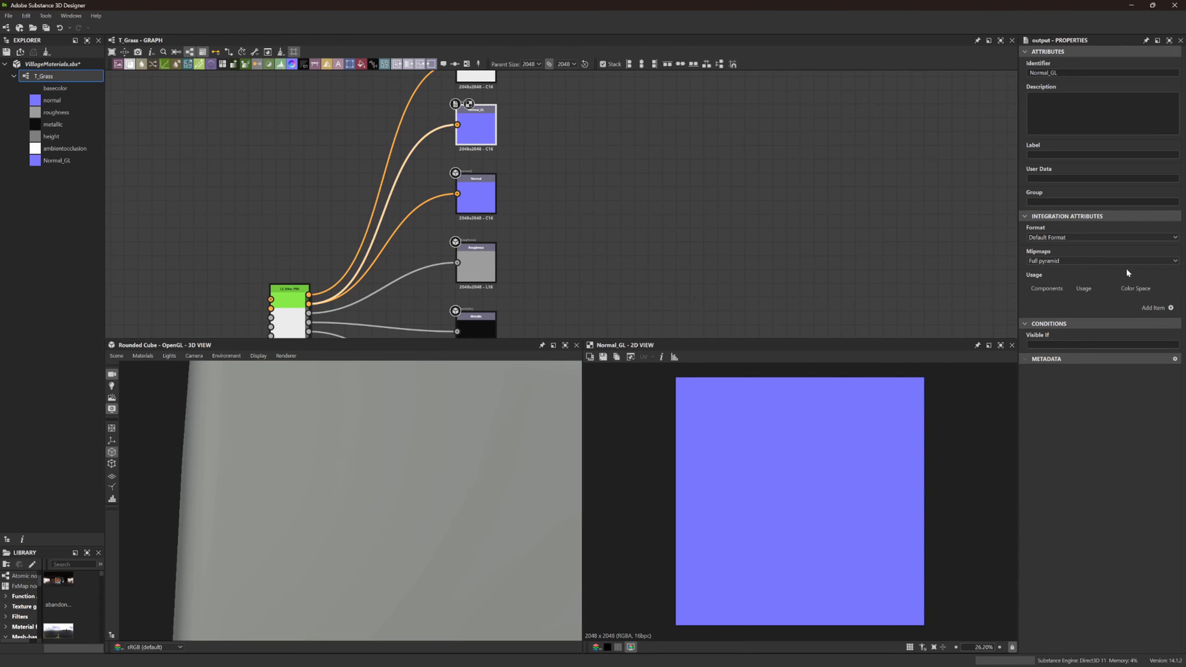
# Duplicate the Normal_GL output, place the copy below Ambient Occlusion, and set its identifier and label to ORDm
pyautogui.scroll(-4, 993, 126)
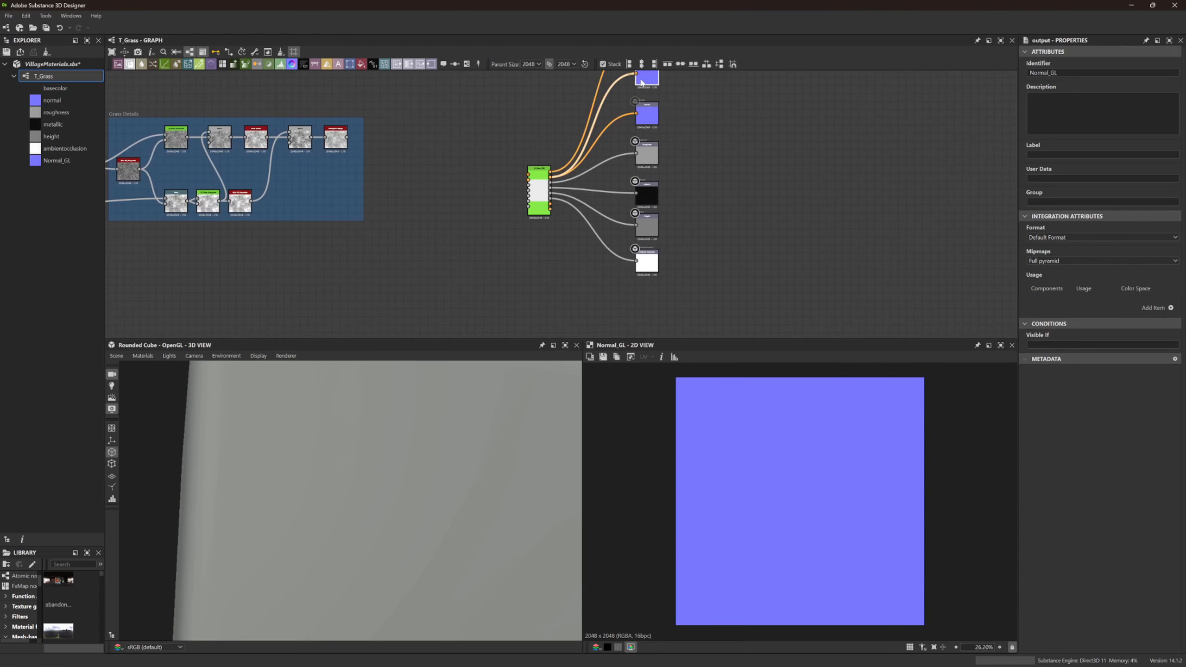
pyautogui.moveTo(725, 281); pyautogui.dragTo(719, 215, button='middle')
pyautogui.hotkey('ctrl', 'd')
pyautogui.press('f')
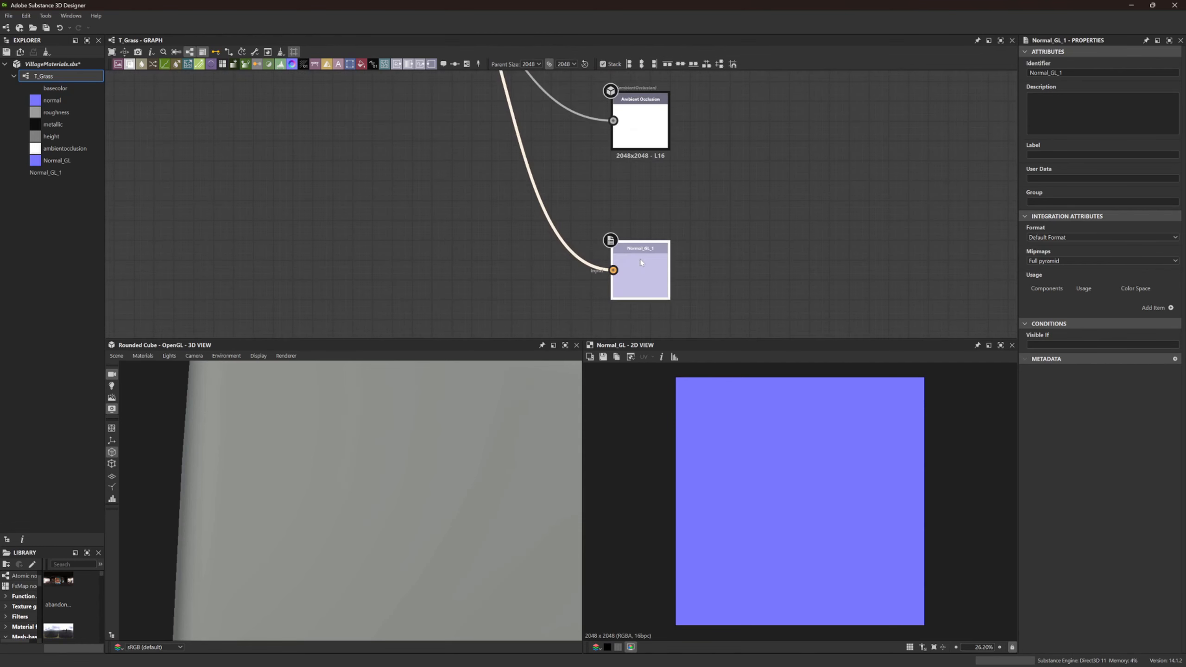
pyautogui.doubleClick(1050, 72)
pyautogui.write('ORDm')
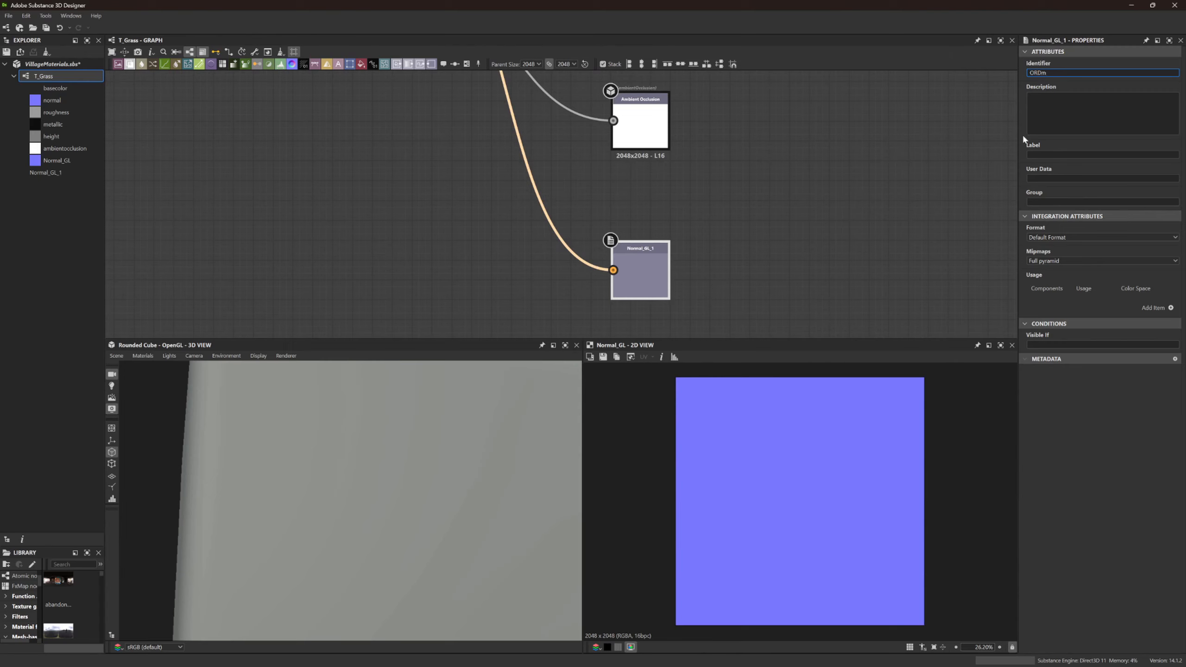
pyautogui.click(1036, 154)
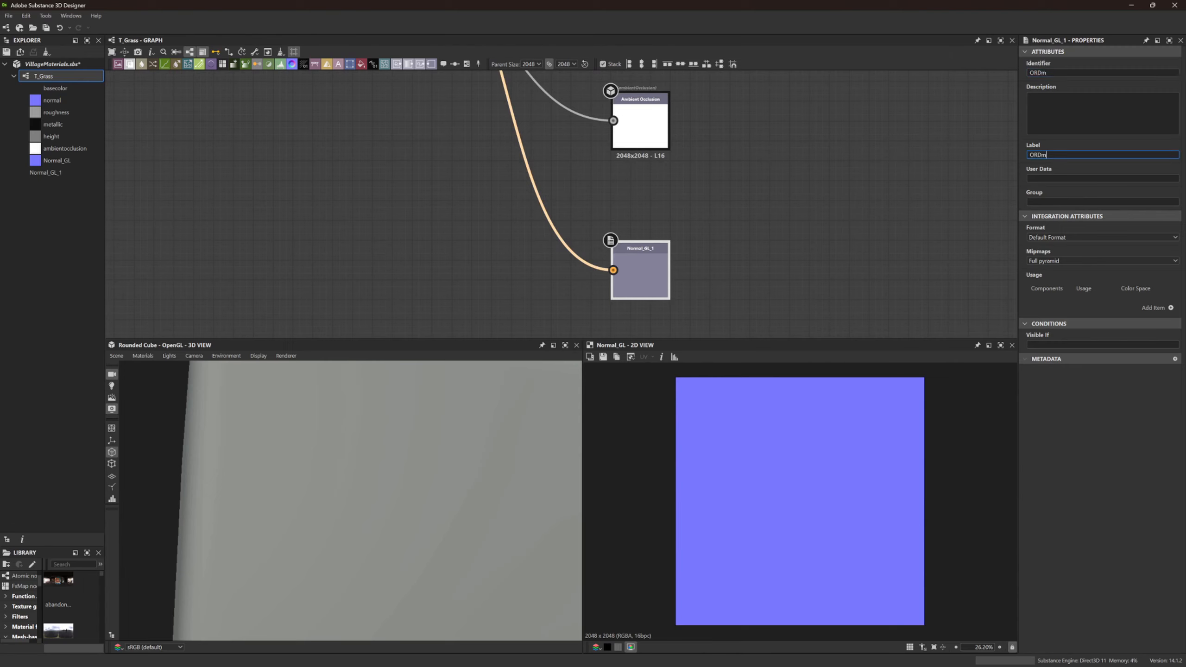
pyautogui.click(1170, 308)
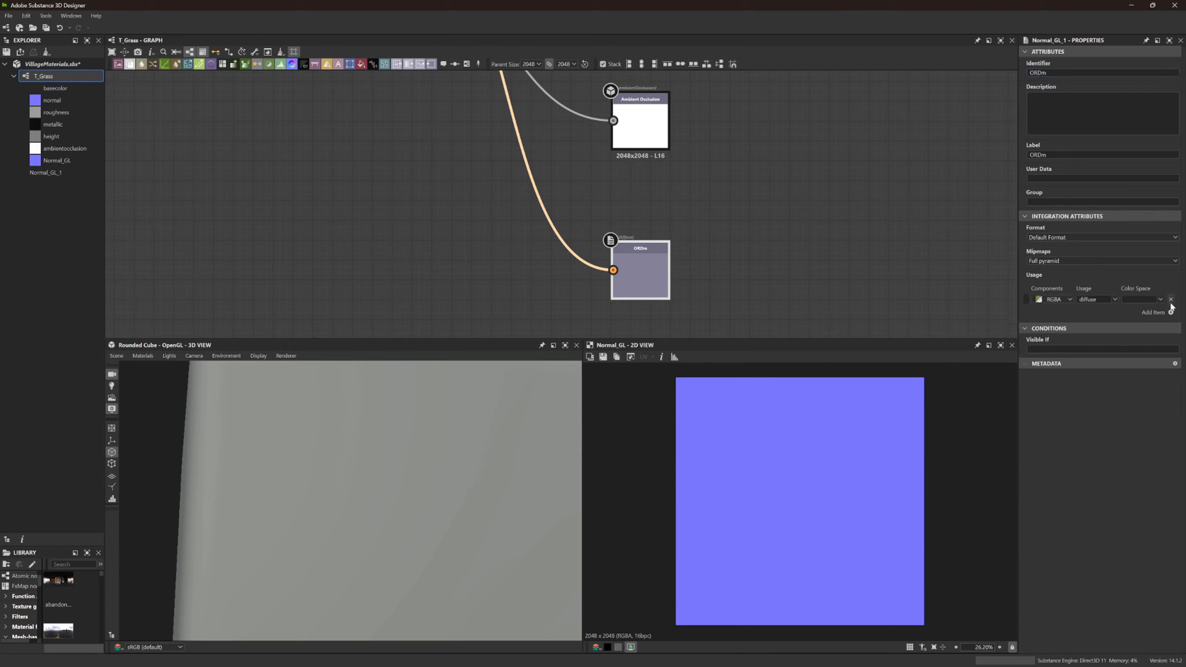
pyautogui.click(1170, 300)
pyautogui.click(756, 275)
pyautogui.moveTo(647, 277); pyautogui.dragTo(648, 226)
# Duplicate the ORDm output, align the copy beneath it, and set the copy's identifier and label to ORMd
pyautogui.hotkey('ctrl', 'd')
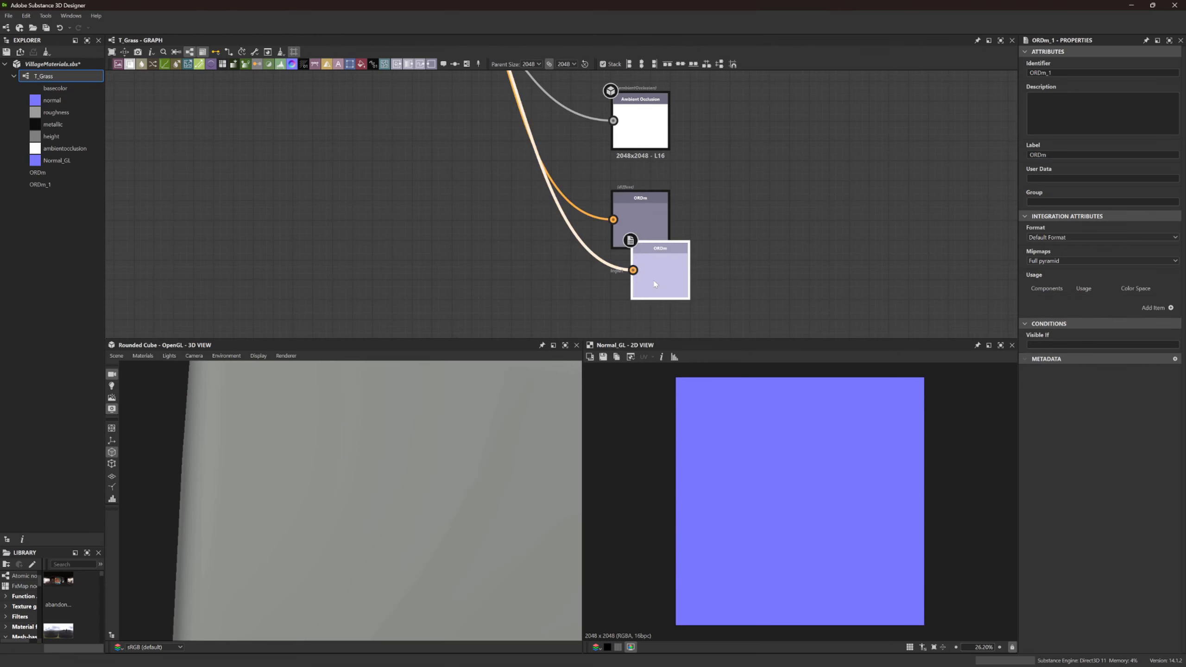
pyautogui.moveTo(655, 284); pyautogui.dragTo(636, 303)
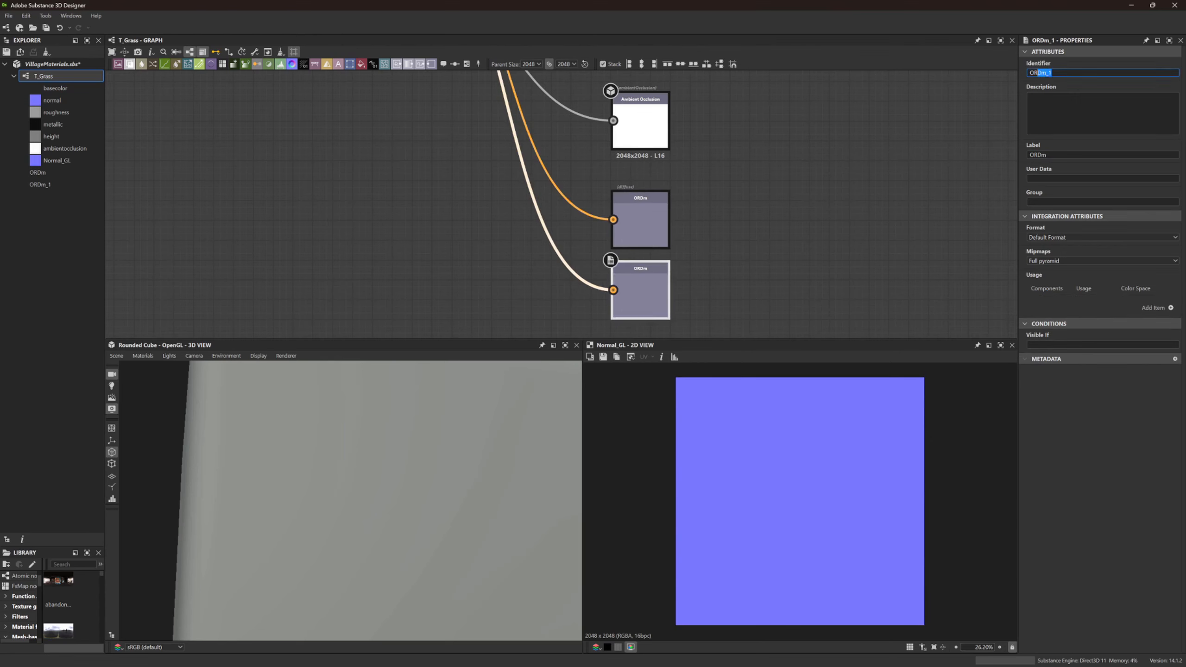
pyautogui.write('d')
pyautogui.click(1061, 154)
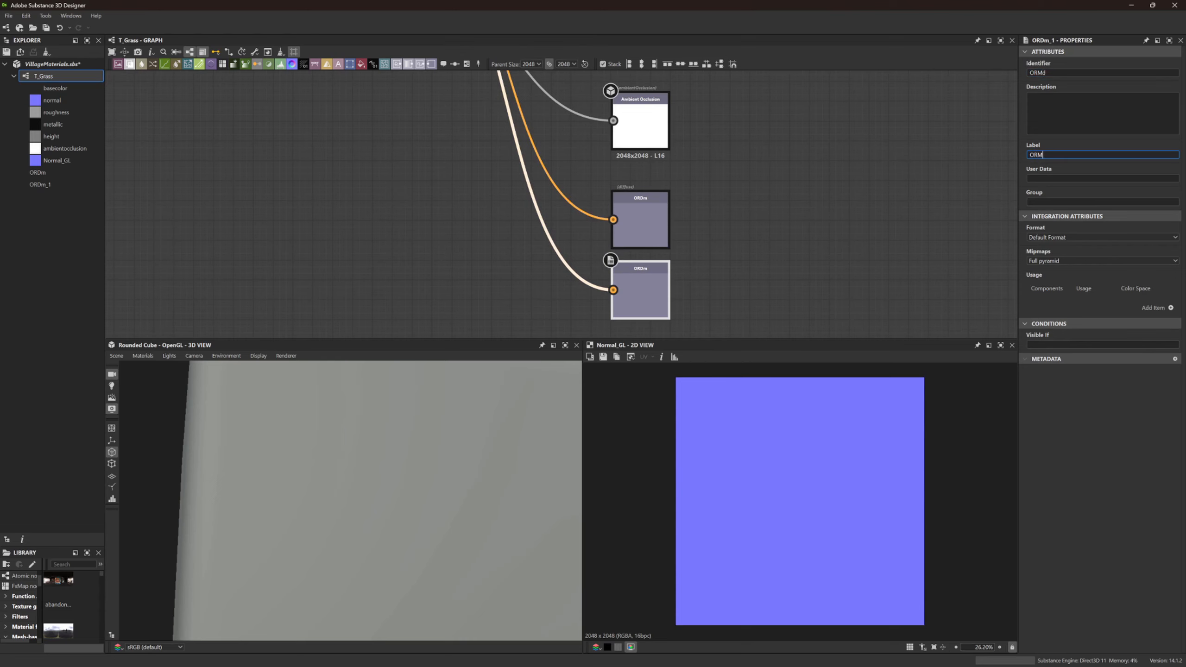
# Select the Normal_GL output node and set its label to Normal GL
pyautogui.scroll(-2, 747, 210)
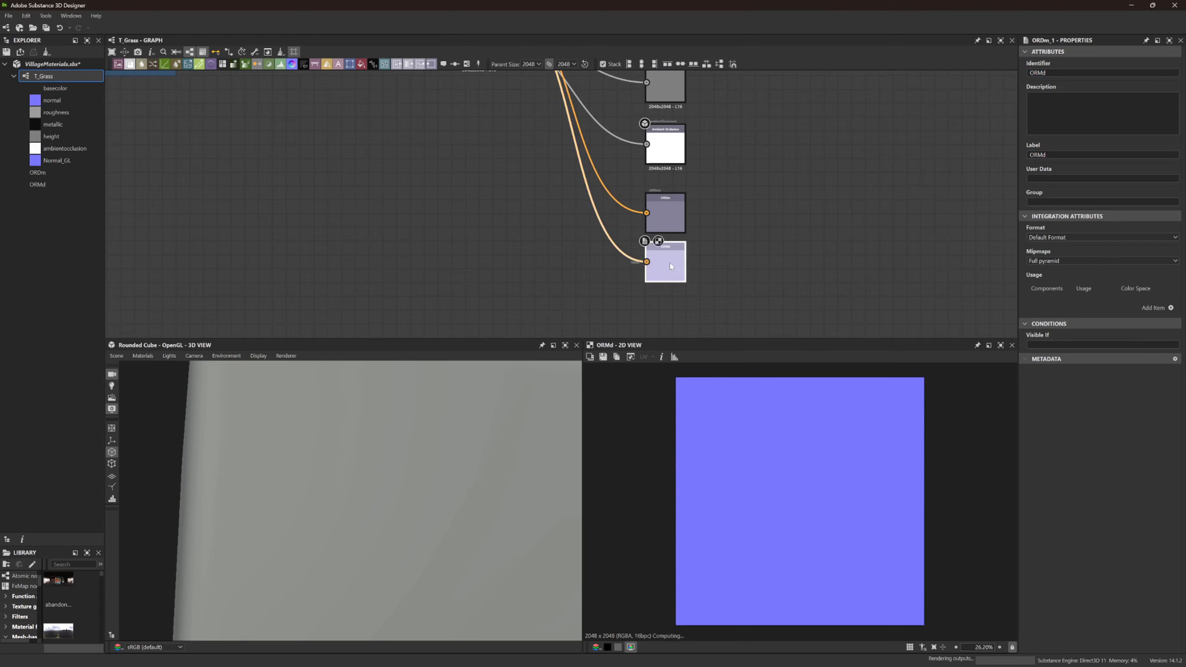
pyautogui.click(668, 216)
pyautogui.scroll(-5, 701, 160)
pyautogui.moveTo(701, 161); pyautogui.dragTo(691, 211, button='middle')
pyautogui.scroll(3, 691, 79)
pyautogui.moveTo(691, 77); pyautogui.dragTo(675, 156, button='middle')
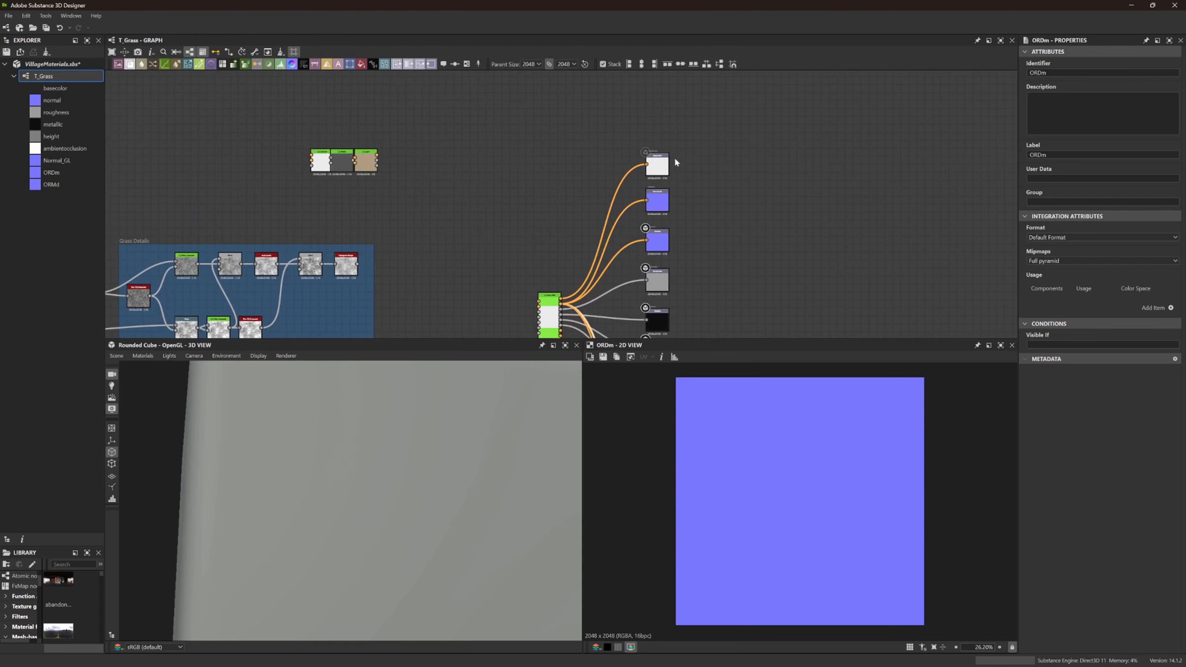
pyautogui.scroll(5, 654, 201)
pyautogui.moveTo(654, 200); pyautogui.dragTo(706, 155, button='middle')
pyautogui.click(708, 158)
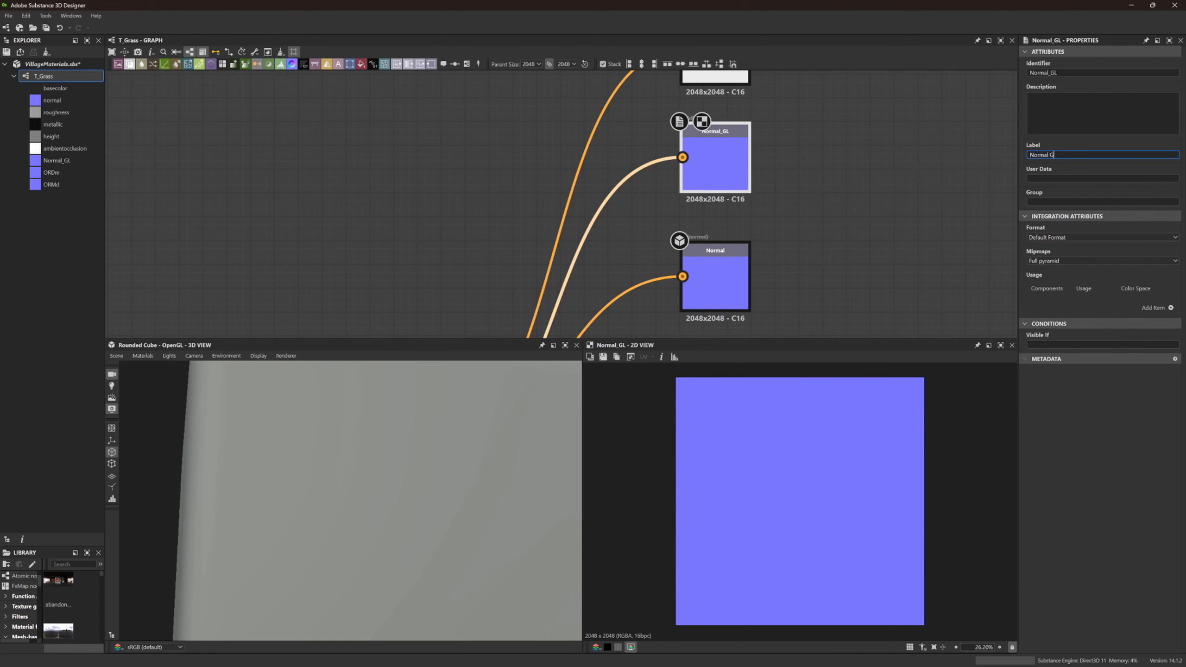
pyautogui.click(897, 227)
# Connect LZ_Filter_PBR's ORDm output to the ORDm output node, replacing its Normal link
pyautogui.scroll(-5, 880, 243)
pyautogui.moveTo(829, 238); pyautogui.dragTo(788, 89, button='middle')
pyautogui.scroll(5, 679, 196)
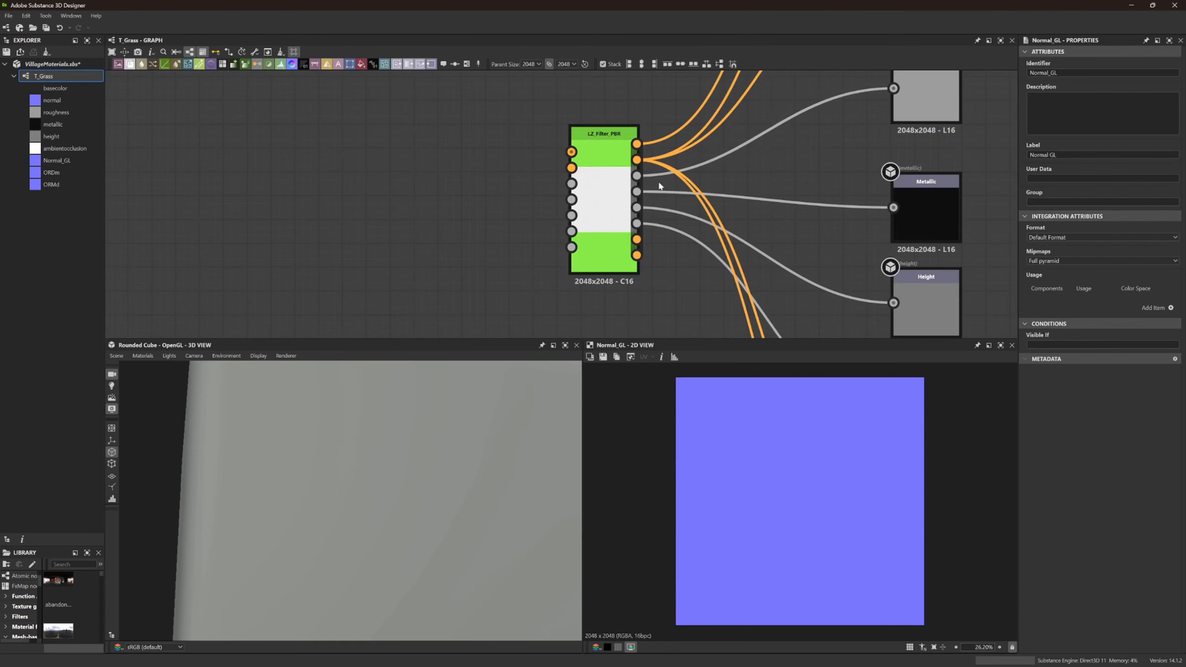
pyautogui.scroll(-1, 652, 194)
pyautogui.moveTo(666, 247); pyautogui.dragTo(612, 115, button='middle')
pyautogui.moveTo(585, 97); pyautogui.dragTo(806, 294)
pyautogui.moveTo(620, 117); pyautogui.dragTo(628, 268, button='middle')
pyautogui.scroll(3, 584, 202)
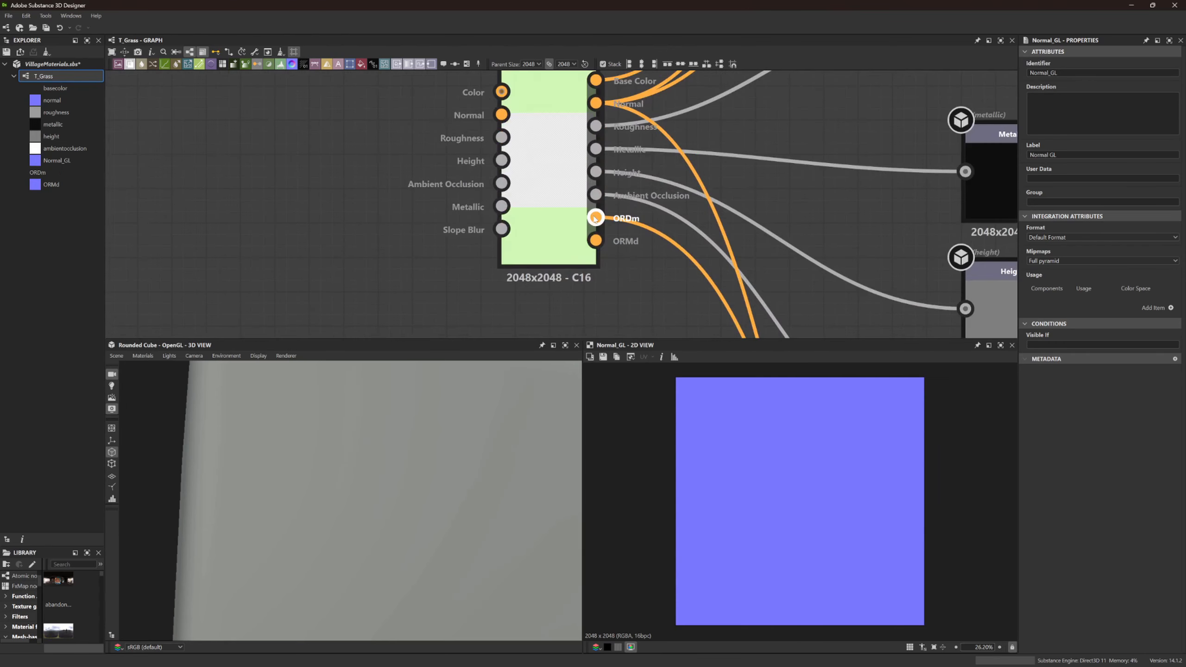
# Connect LZ_Filter_PBR's ORMd output to the ORMd output node, replacing its Normal link
pyautogui.scroll(-6, 705, 289)
pyautogui.moveTo(708, 293); pyautogui.dragTo(635, 188, button='middle')
pyautogui.scroll(5, 704, 268)
pyautogui.scroll(-5, 705, 268)
pyautogui.moveTo(599, 164); pyautogui.dragTo(701, 307)
pyautogui.moveTo(771, 184); pyautogui.dragTo(773, 304, button='middle')
pyautogui.scroll(-2, 752, 297)
pyautogui.moveTo(670, 263); pyautogui.dragTo(684, 273, button='middle')
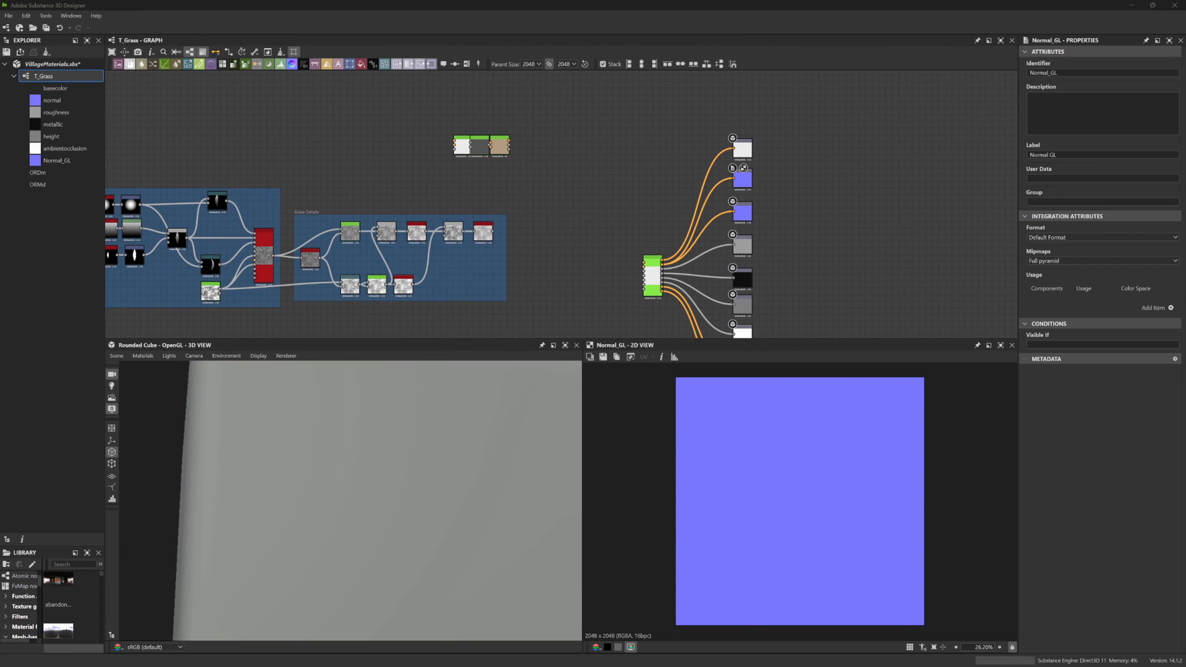
# Preview the Histogram Range node at the end of the Grass Details frame
pyautogui.click(540, 190)
pyautogui.scroll(6, 547, 201)
pyautogui.scroll(-3, 514, 140)
pyautogui.moveTo(469, 265); pyautogui.dragTo(679, 180, button='middle')
pyautogui.scroll(5, 490, 159)
pyautogui.click(490, 159)
pyautogui.scroll(-5, 550, 145)
pyautogui.scroll(5, 446, 155)
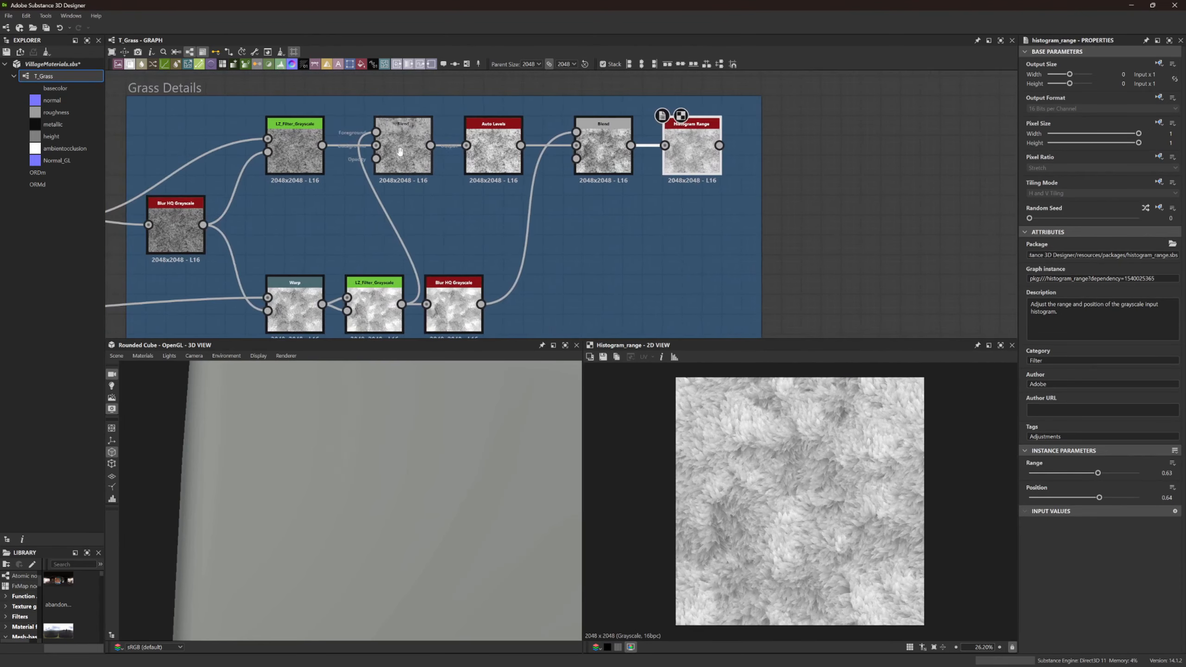
# Select the upper LZ_Filter_Grayscale node in Grass Details and set its Smear to 0.36 and Inflate to 0.14
pyautogui.scroll(5, 218, 138)
pyautogui.click(376, 159)
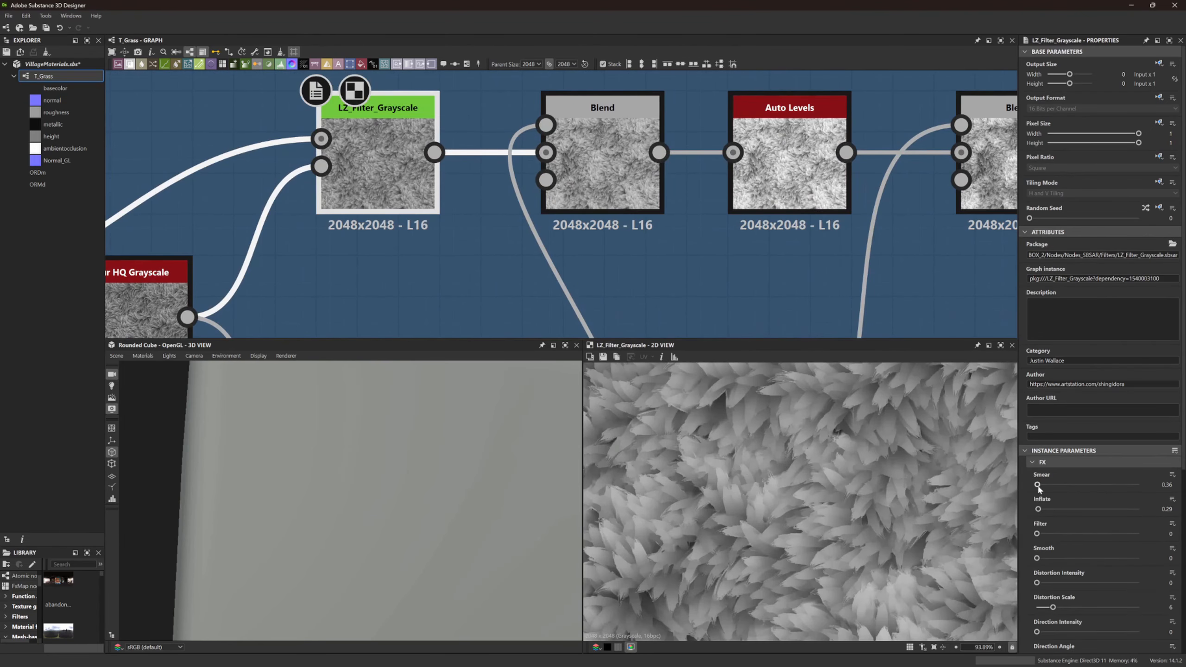
pyautogui.moveTo(1037, 486); pyautogui.dragTo(1036, 486)
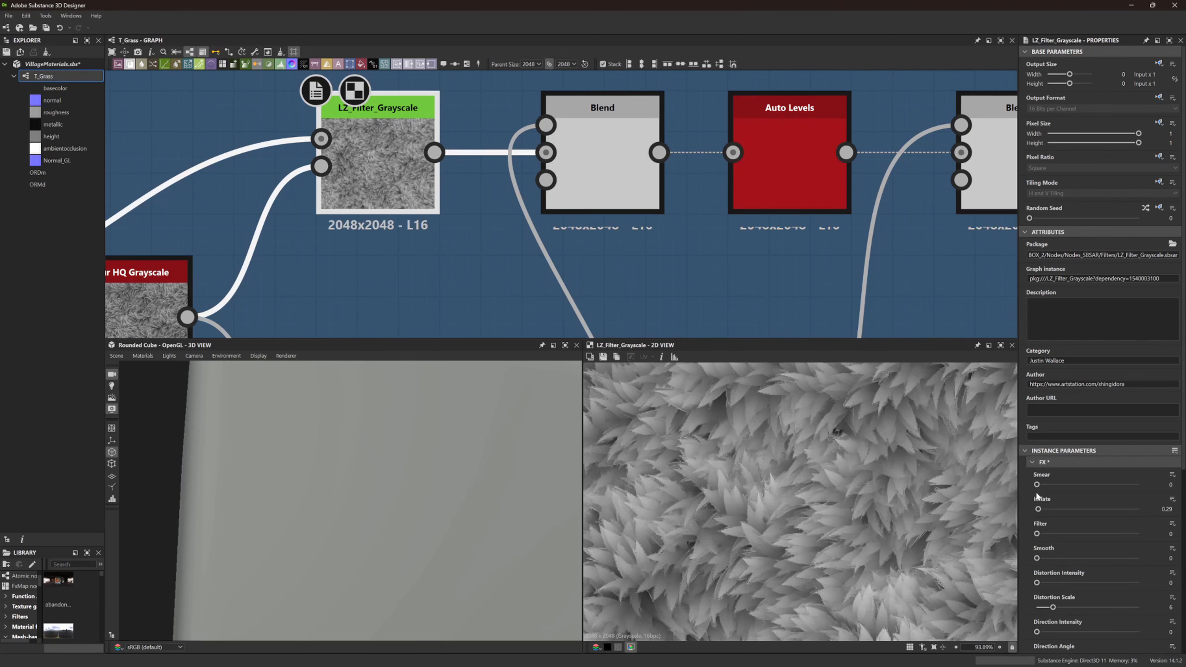
pyautogui.moveTo(1038, 510); pyautogui.dragTo(1040, 487)
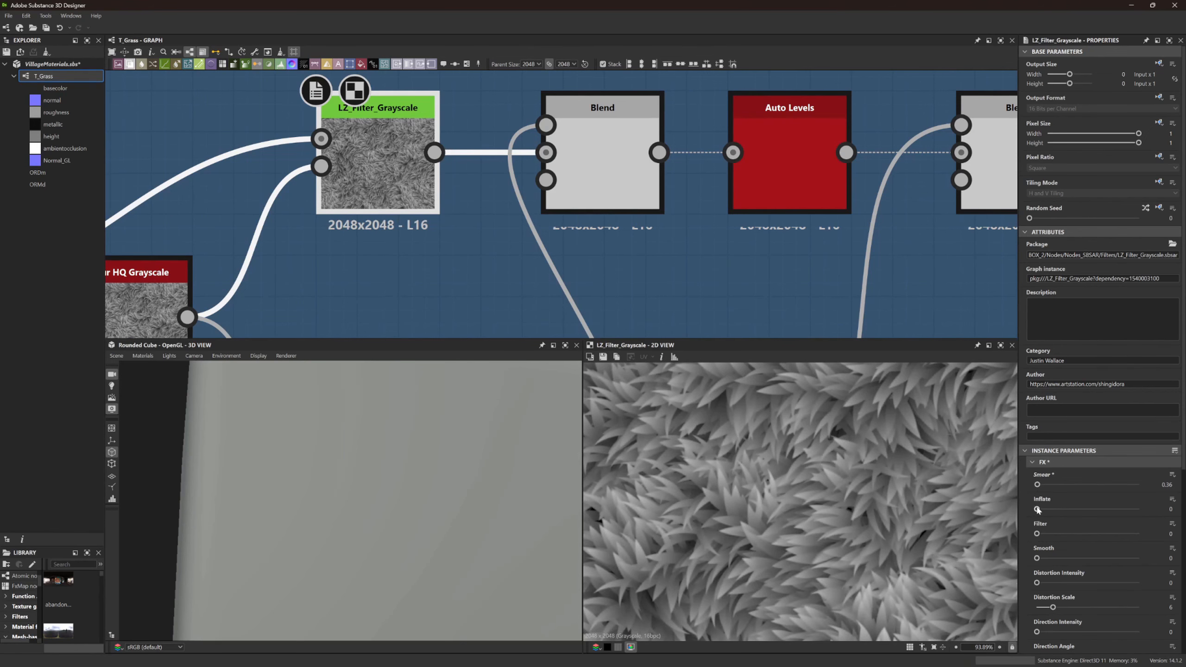
pyautogui.moveTo(1037, 509); pyautogui.dragTo(1038, 509)
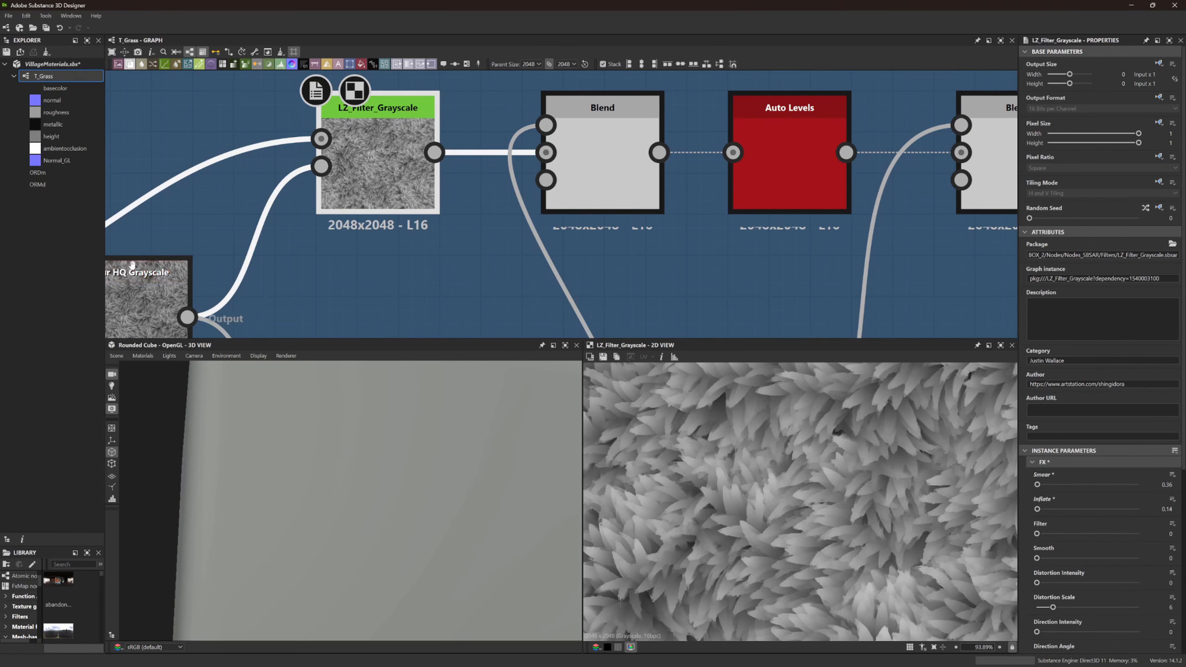
# Connect Tile Sampler Grayscale's output to the upper LZ_Filter_Grayscale's Slope Input, replacing the Blur HQ Grayscale link, and shift the blur node down
pyautogui.scroll(-1, 132, 265)
pyautogui.moveTo(202, 251); pyautogui.dragTo(451, 254, button='middle')
pyautogui.moveTo(205, 325); pyautogui.dragTo(230, 281, button='middle')
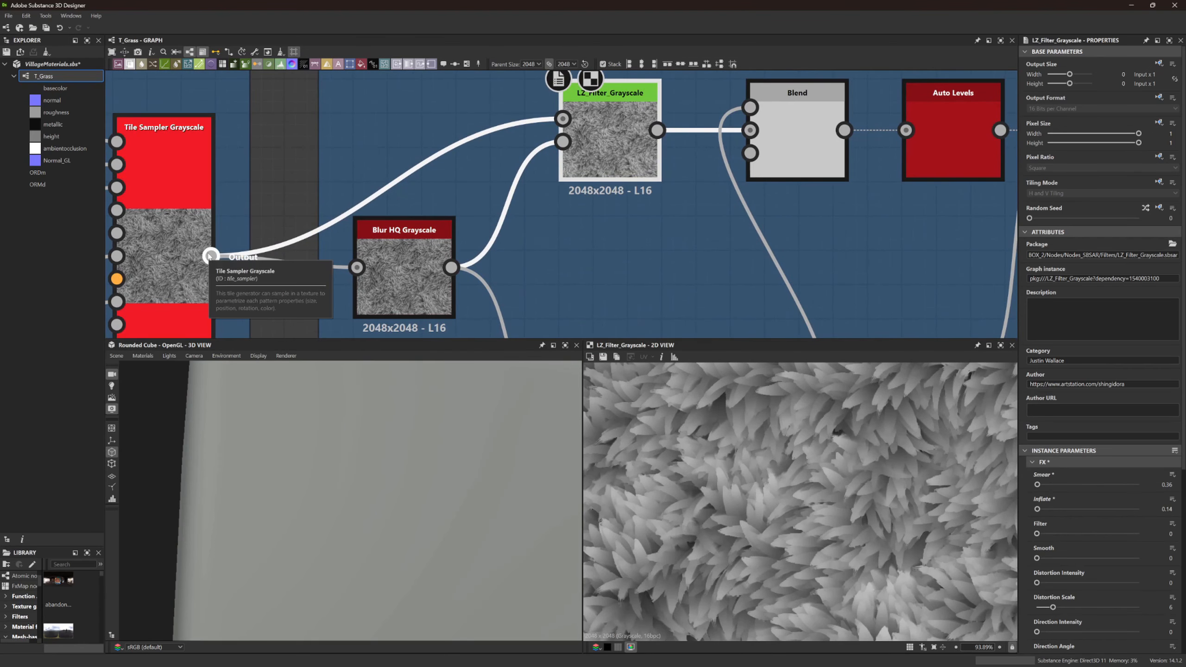
pyautogui.moveTo(210, 257); pyautogui.dragTo(563, 141)
pyautogui.moveTo(436, 251); pyautogui.dragTo(438, 286)
pyautogui.click(592, 165)
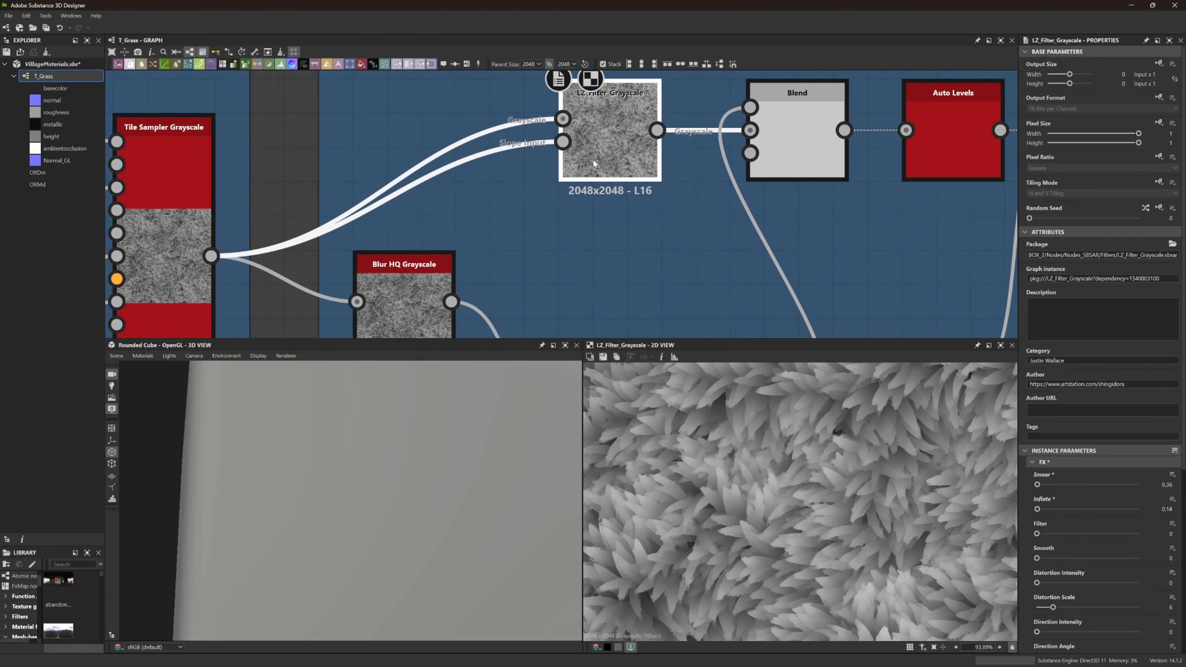
pyautogui.moveTo(1037, 485); pyautogui.dragTo(1038, 486)
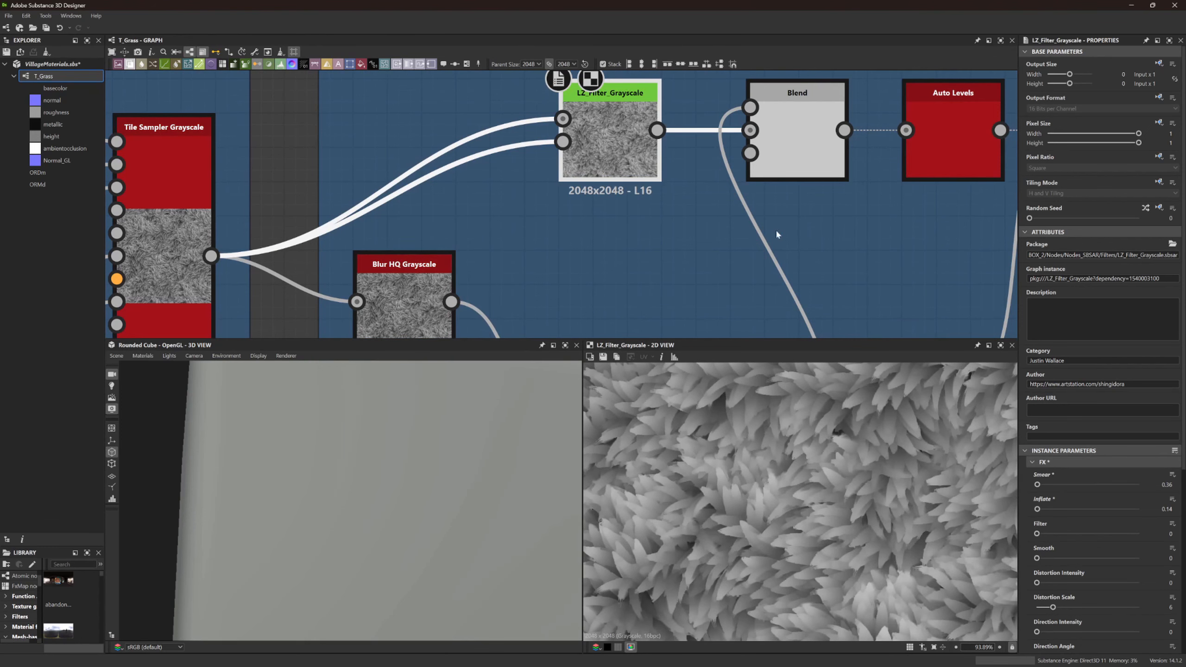
# Align the Blur HQ Grayscale node with the lower row in front of Warp, and preview the Warp node
pyautogui.scroll(-5, 275, 217)
pyautogui.moveTo(318, 241); pyautogui.dragTo(341, 277)
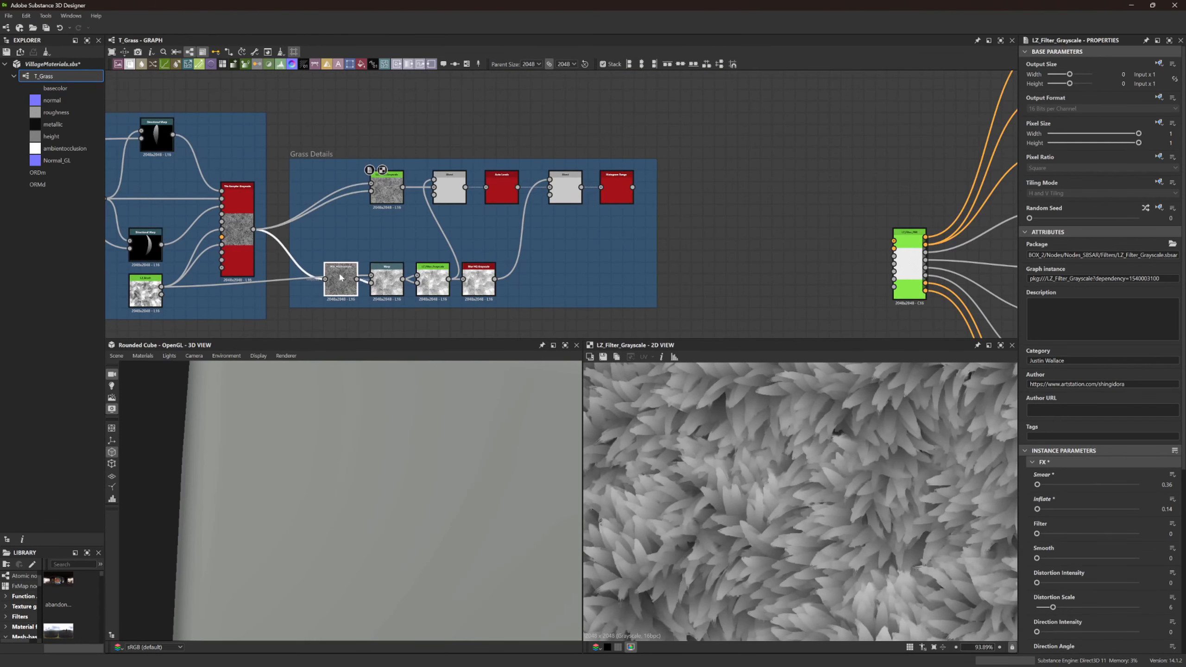
pyautogui.doubleClick(387, 279)
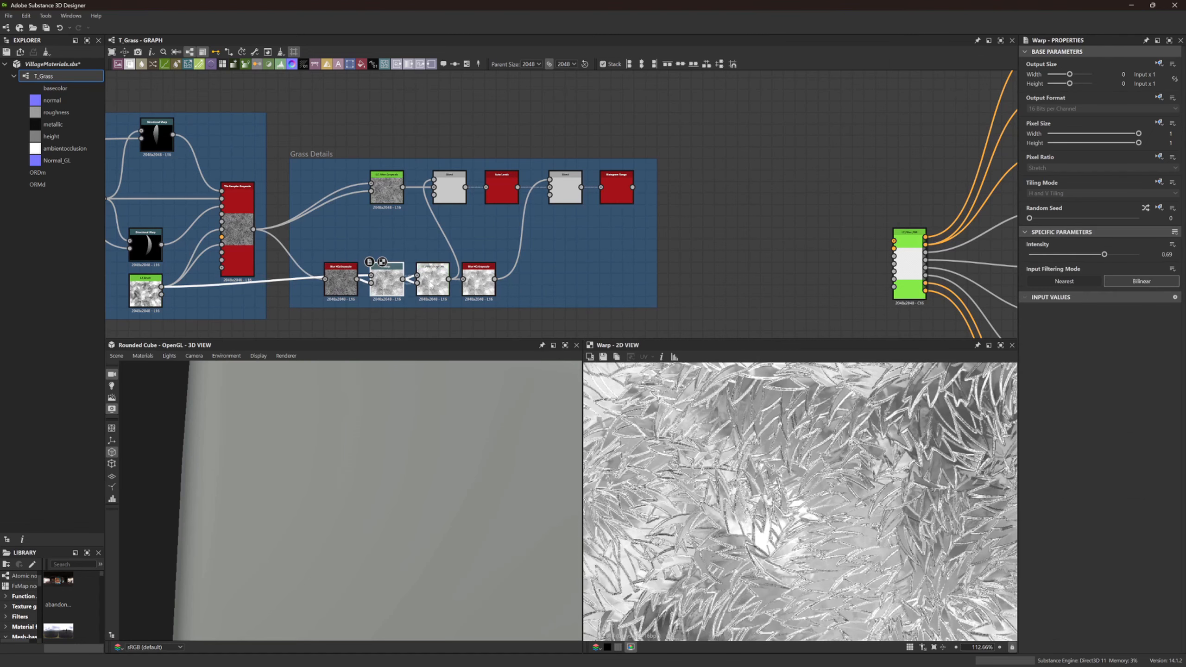
# Set the lower-row LZ_Filter_Grayscale node's Smear to 0.72 and inspect the resulting pattern
pyautogui.doubleClick(430, 282)
pyautogui.moveTo(1037, 484); pyautogui.dragTo(1036, 509)
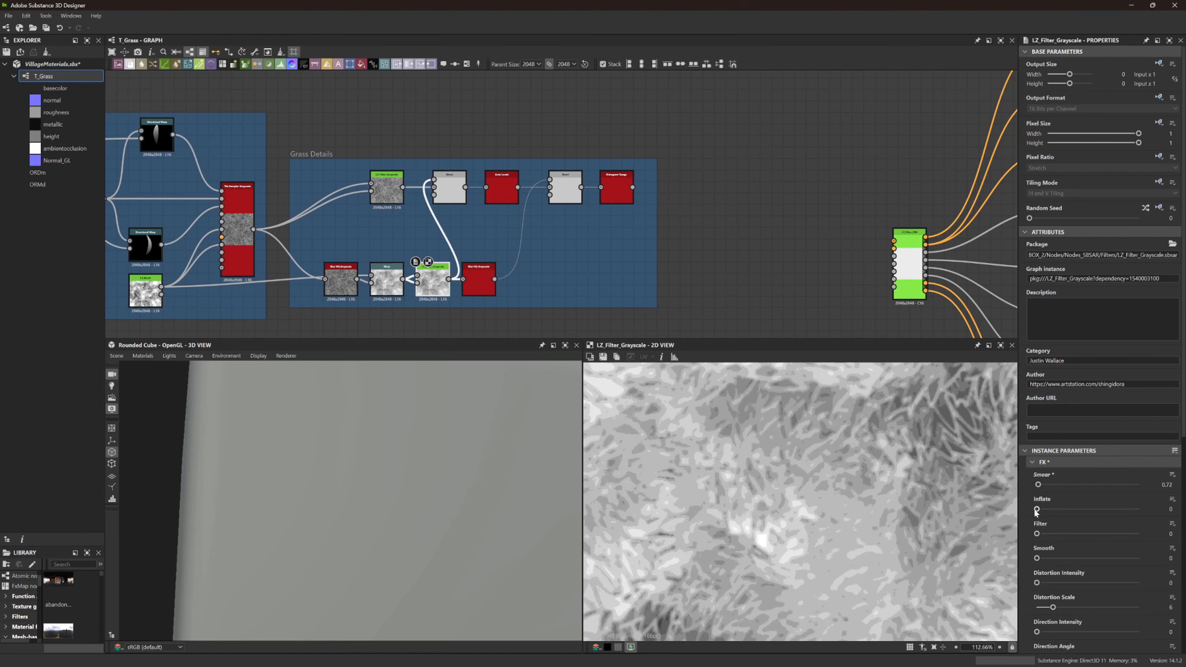
pyautogui.scroll(-9, 813, 481)
pyautogui.scroll(7, 803, 475)
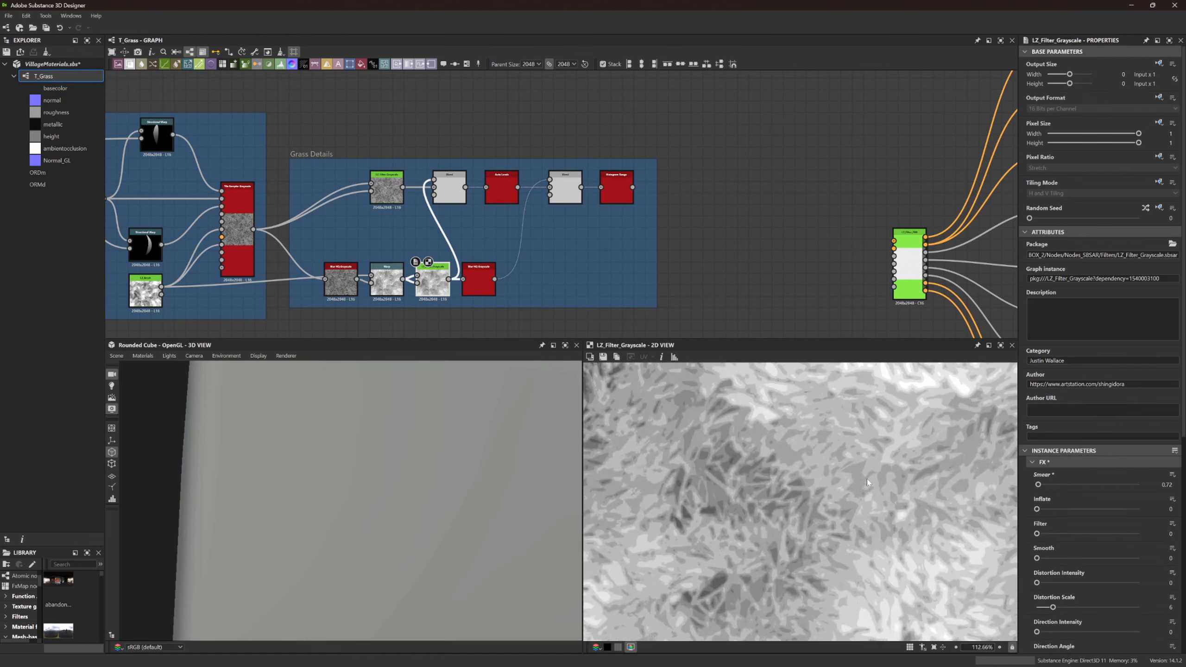
pyautogui.scroll(-4, 803, 474)
pyautogui.scroll(2, 802, 474)
pyautogui.scroll(-1, 802, 474)
# Inspect the updated grass pattern at the final Histogram Range node
pyautogui.doubleClick(616, 189)
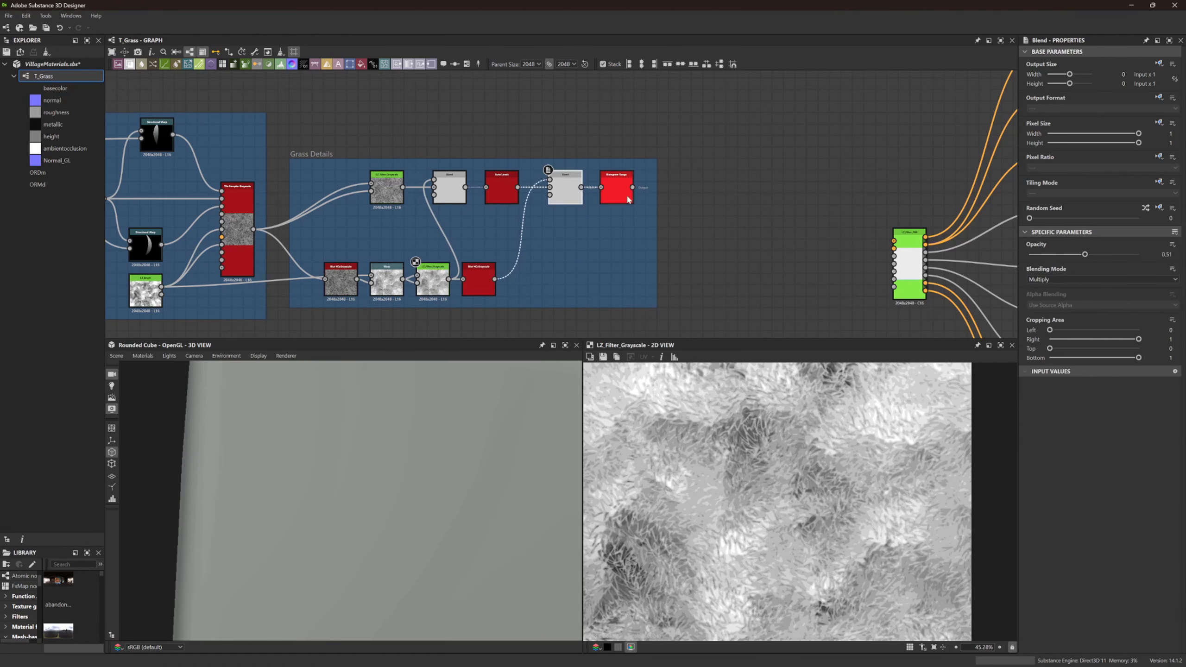
pyautogui.moveTo(739, 282); pyautogui.dragTo(524, 268, button='middle')
pyautogui.scroll(-1, 762, 487)
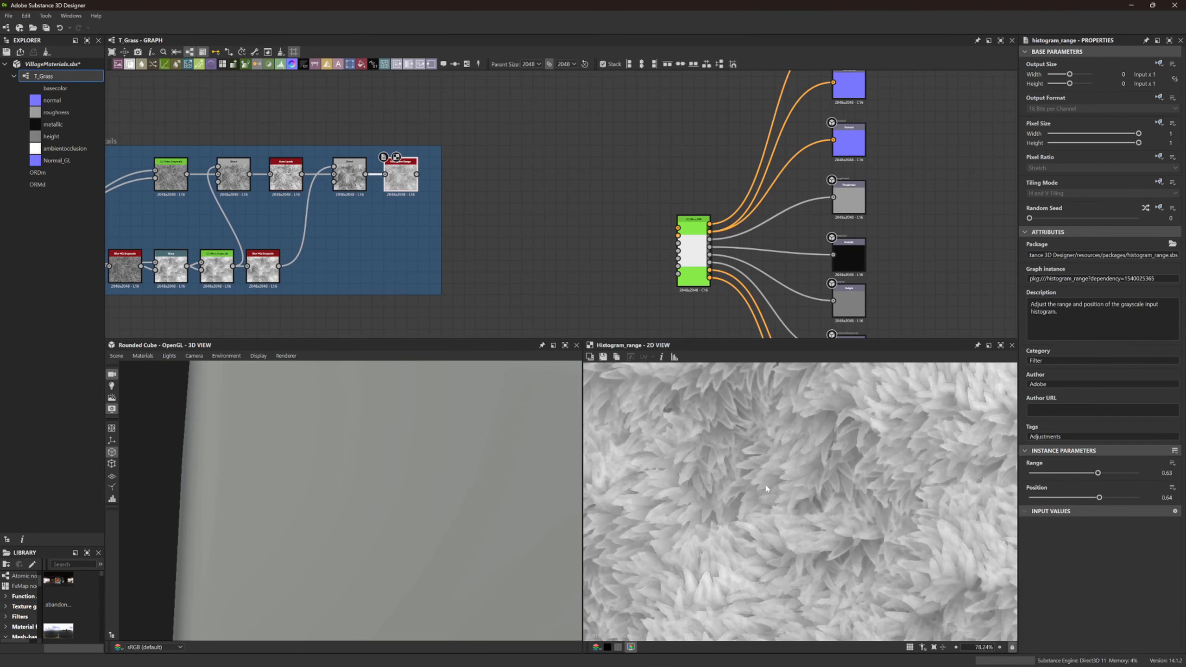
pyautogui.moveTo(514, 207); pyautogui.dragTo(661, 205, button='middle')
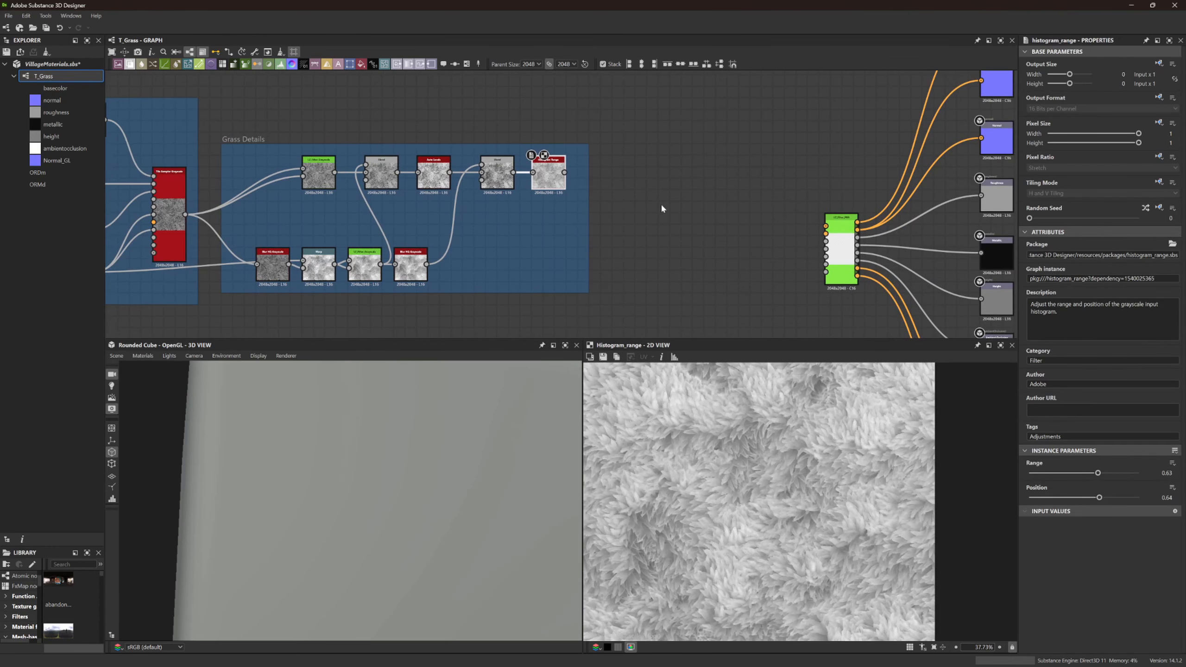
# Route Histogram Range's output into a Dot node placed just outside the Grass Details frame
pyautogui.scroll(3, 654, 213)
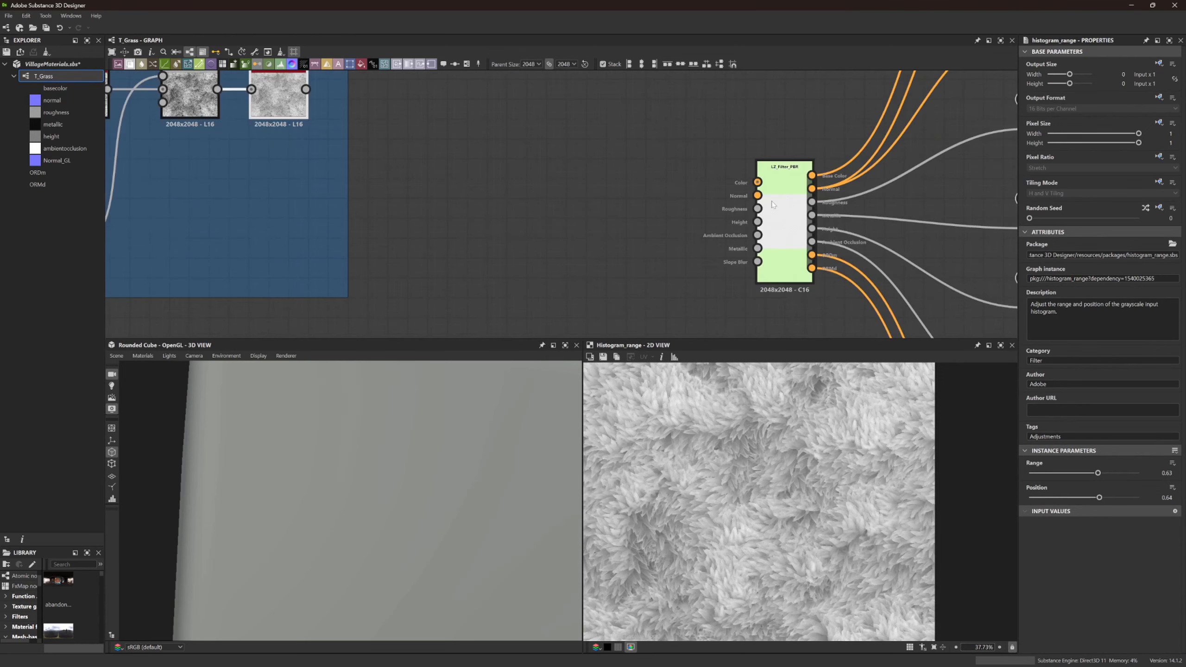
pyautogui.scroll(-2, 768, 208)
pyautogui.moveTo(410, 128); pyautogui.dragTo(466, 239)
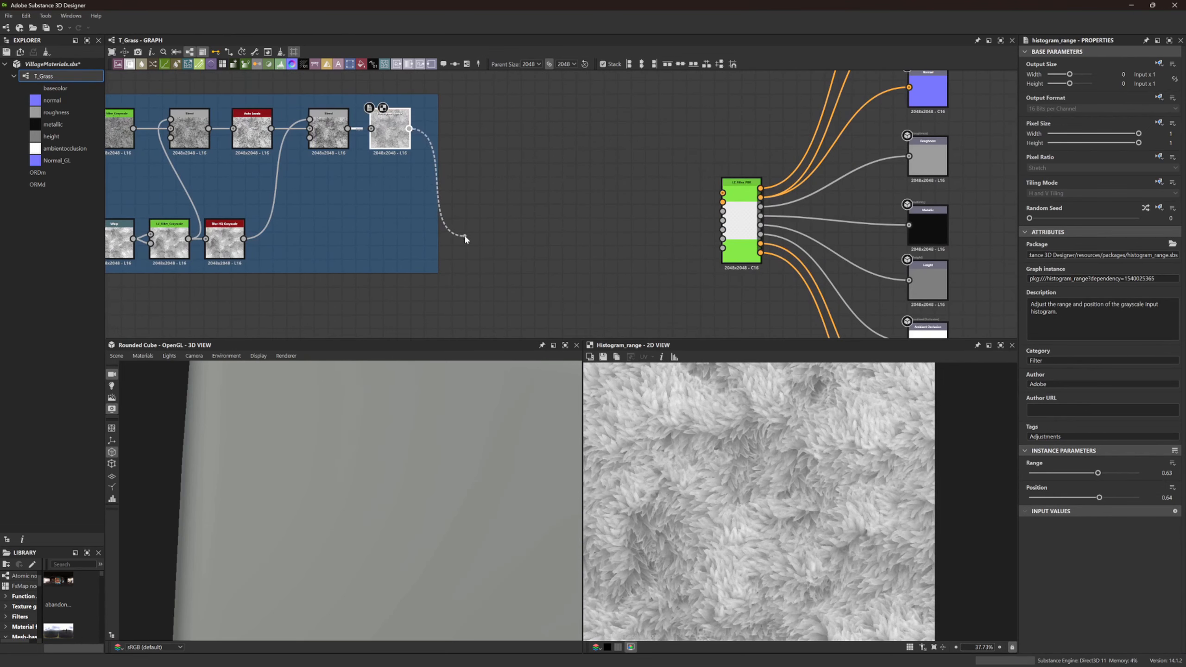
pyautogui.moveTo(465, 239); pyautogui.dragTo(464, 235)
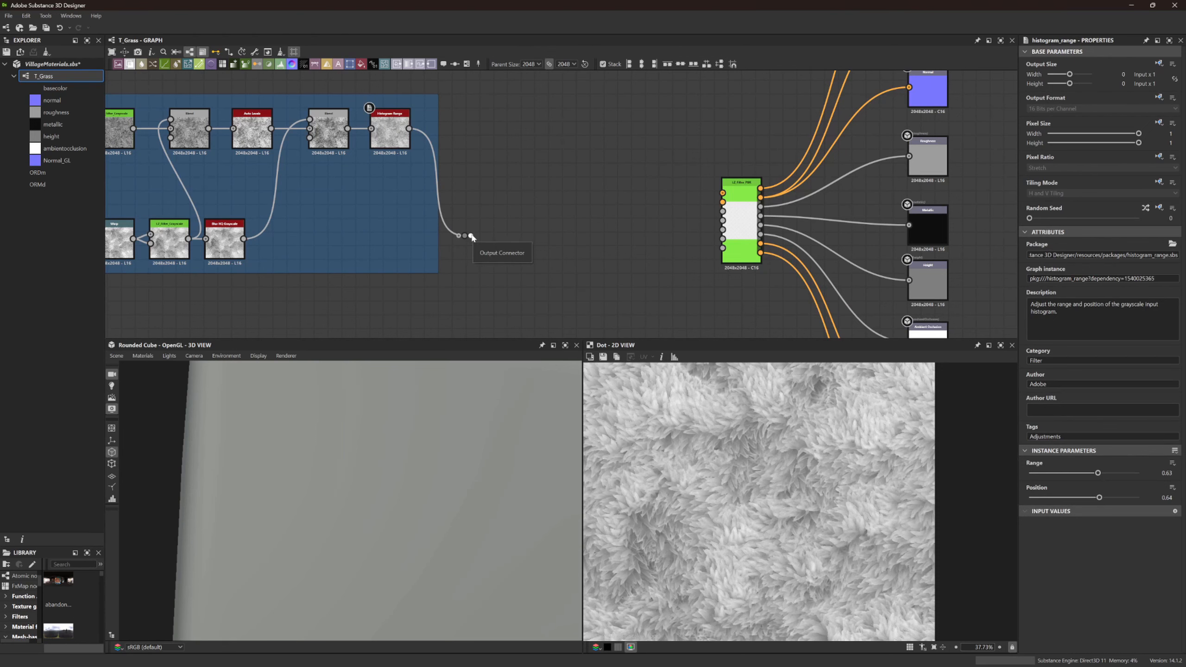
# Move the LZ_Masks node beside the Dot node and connect the Dot to its Height input, previewing the mask
pyautogui.scroll(-2, 467, 187)
pyautogui.moveTo(499, 90); pyautogui.dragTo(481, 201, button='middle')
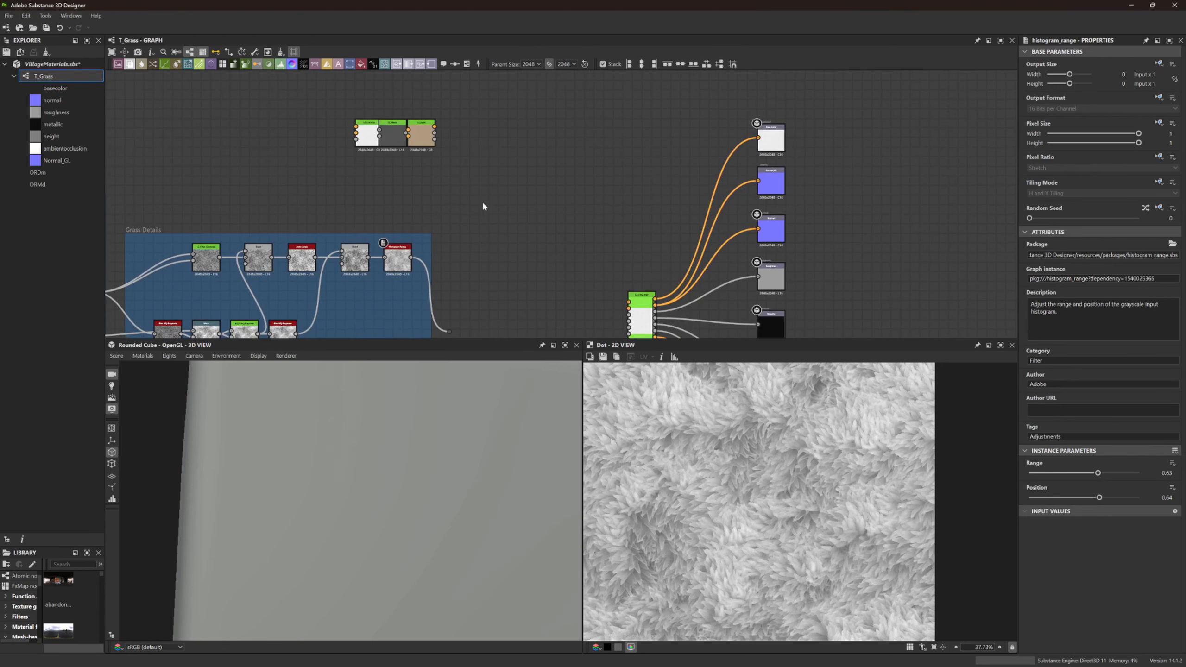
pyautogui.scroll(5, 396, 135)
pyautogui.moveTo(372, 141); pyautogui.dragTo(575, 293)
pyautogui.scroll(1, 576, 294)
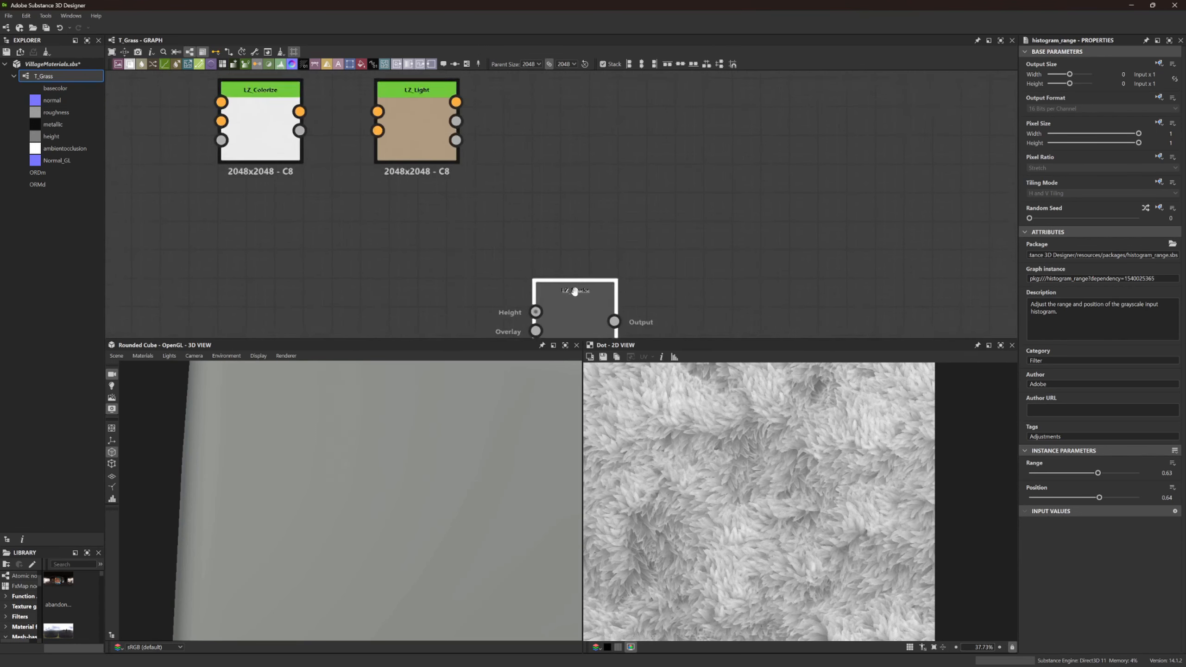
pyautogui.scroll(-3, 576, 293)
pyautogui.moveTo(575, 293); pyautogui.dragTo(531, 111, button='middle')
pyautogui.moveTo(531, 111); pyautogui.dragTo(540, 340)
pyautogui.moveTo(541, 336); pyautogui.dragTo(536, 232, button='middle')
pyautogui.click(538, 256)
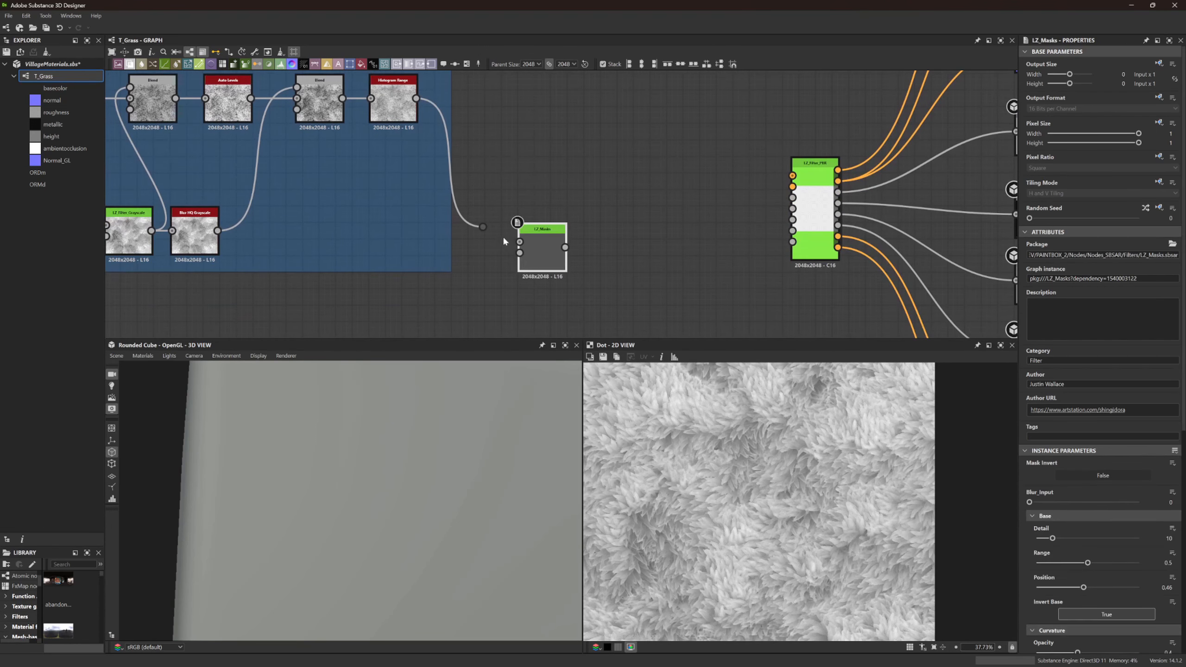
pyautogui.moveTo(491, 227); pyautogui.dragTo(519, 242)
pyautogui.doubleClick(535, 239)
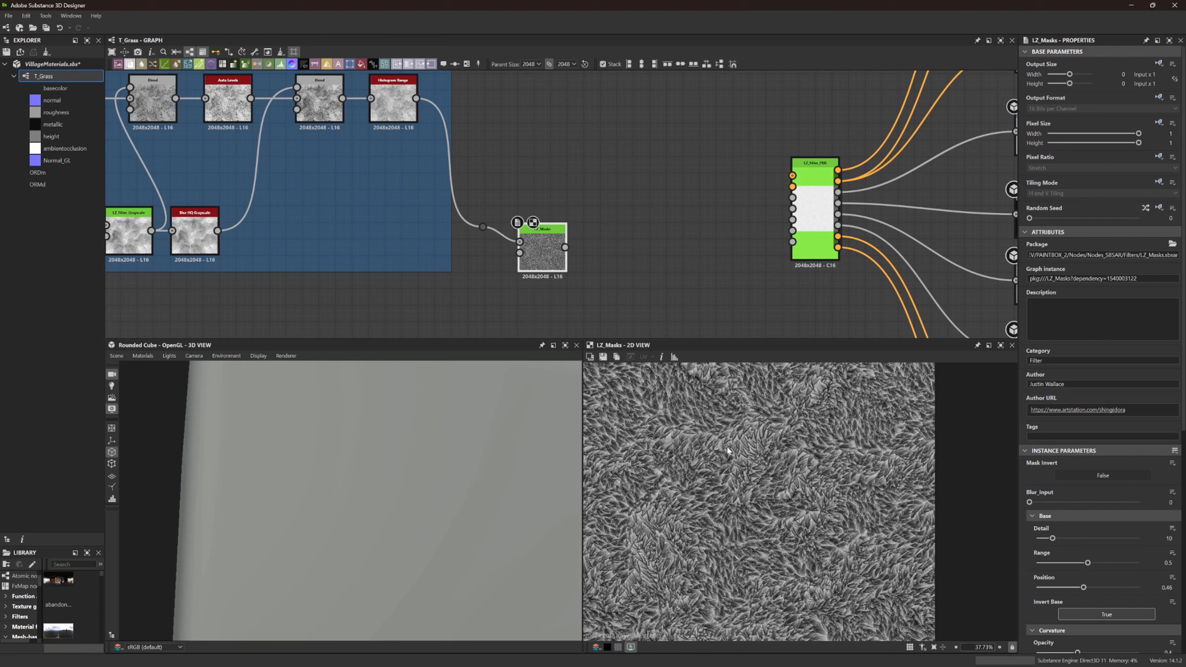
# Set LZ_Masks's AO Opacity to 0.26, Position to 0.39 and Contrast to 0.38, keeping AO Invert Blend at False
pyautogui.scroll(-5, 1090, 553)
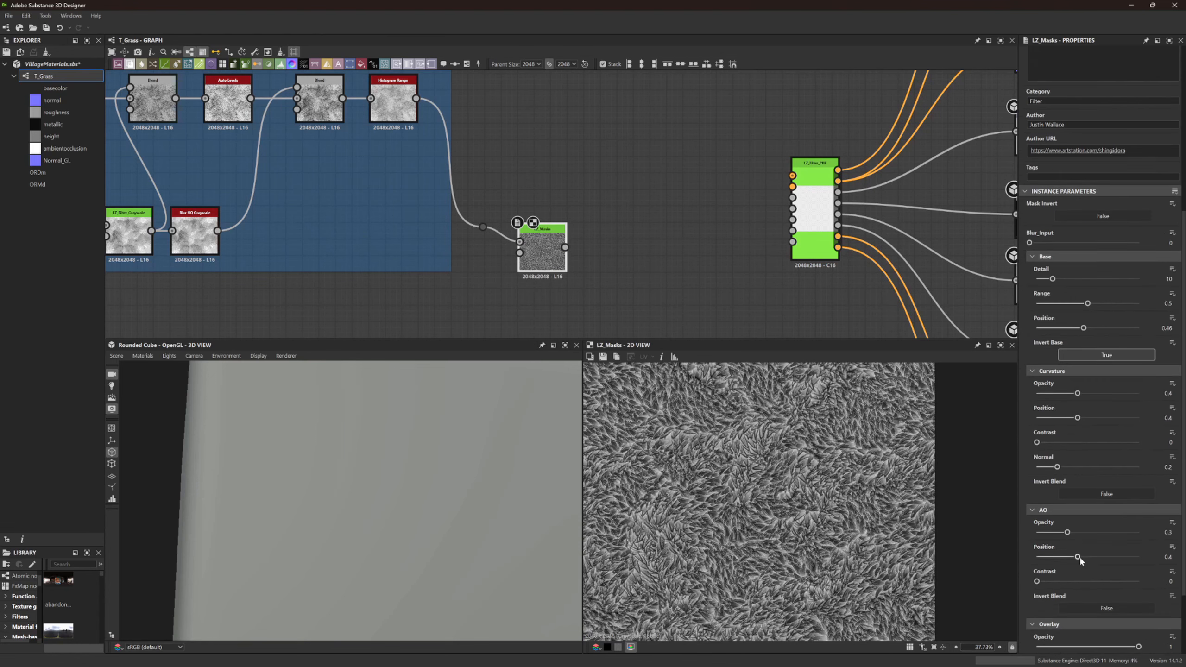
pyautogui.moveTo(1083, 529); pyautogui.dragTo(1090, 581)
pyautogui.click(1083, 608)
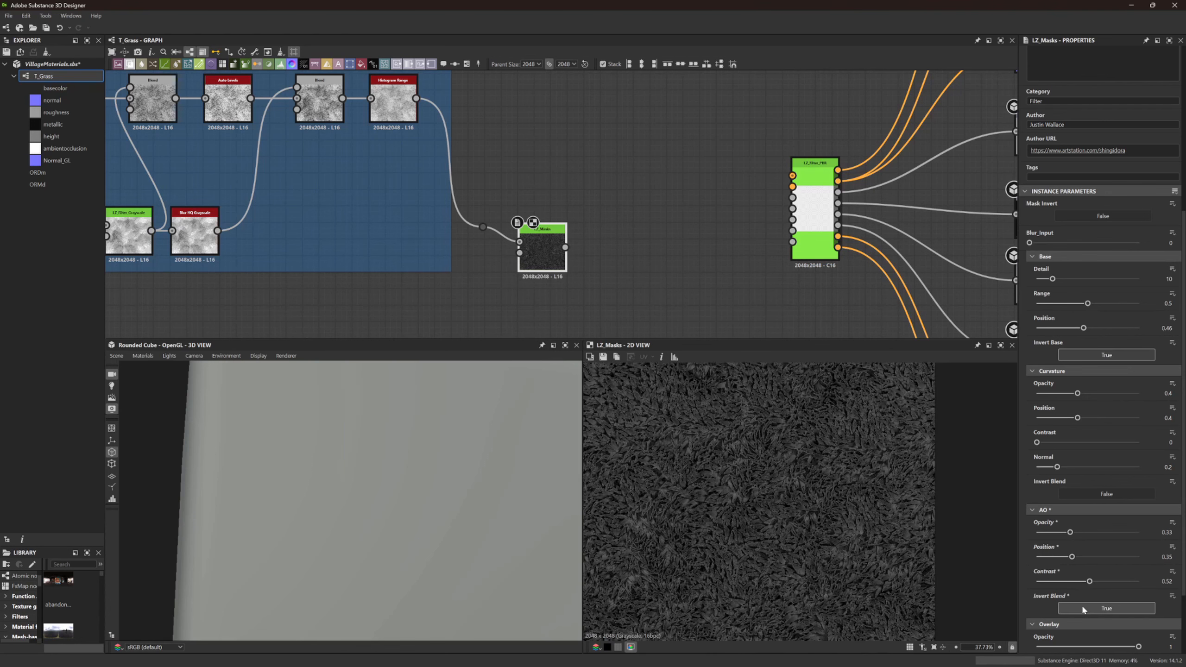
pyautogui.click(1081, 605)
pyautogui.moveTo(1072, 557); pyautogui.dragTo(1063, 533)
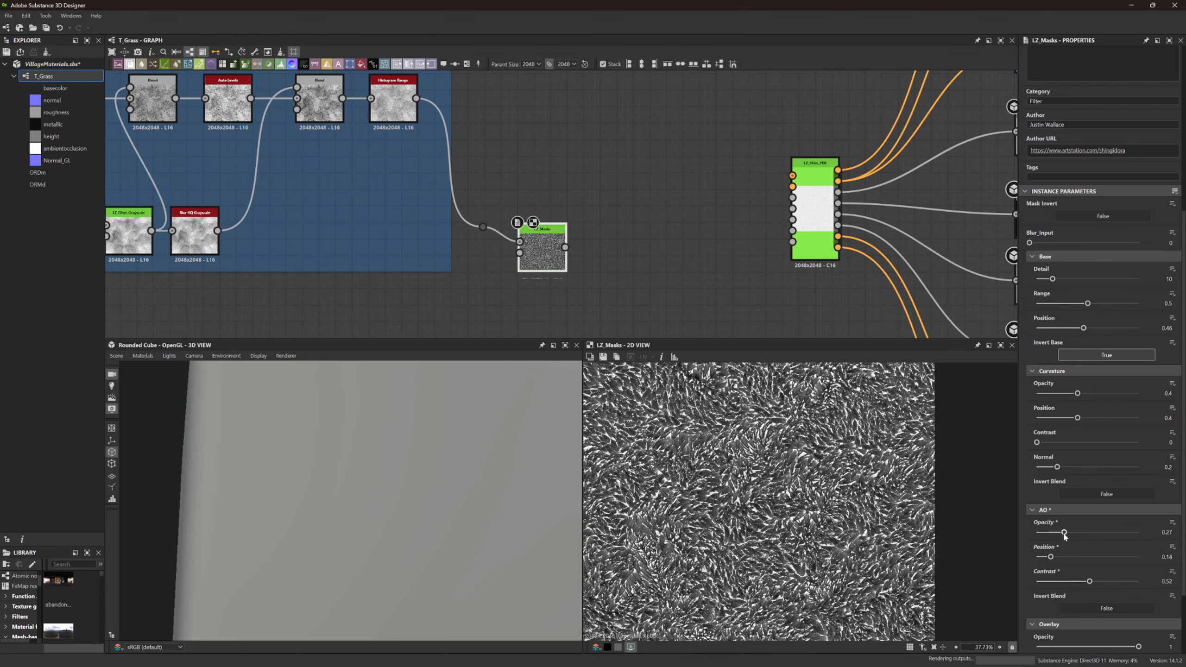
pyautogui.moveTo(1088, 581); pyautogui.dragTo(1076, 558)
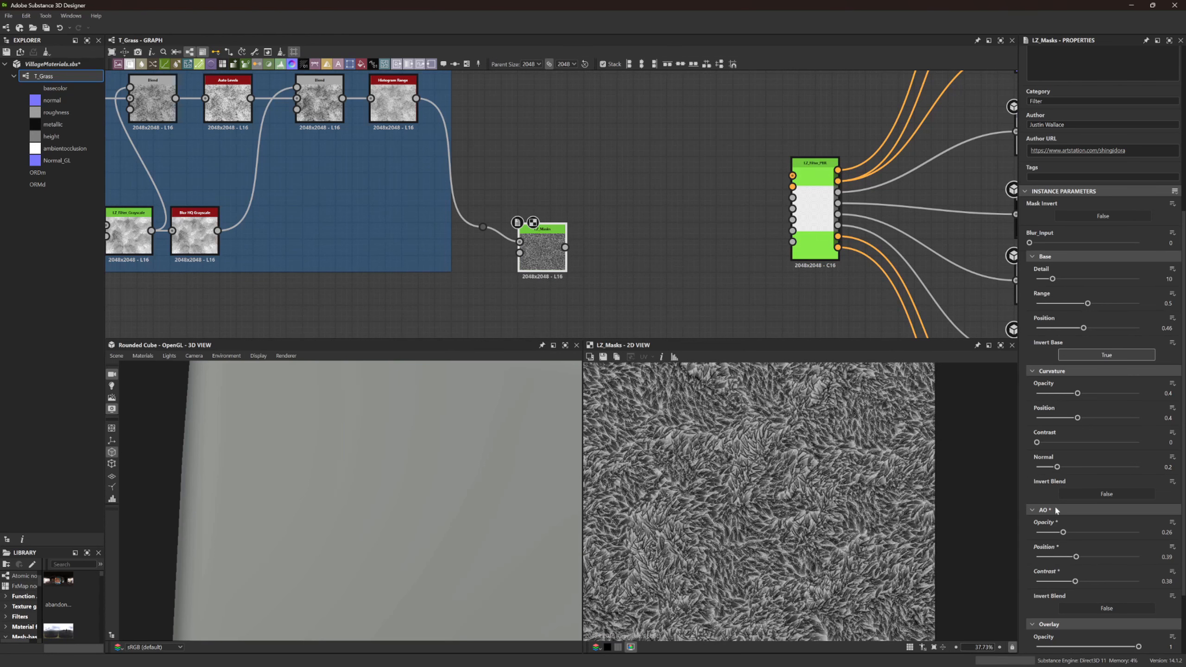
# Set LZ_Masks's Curvature Position to 0.46, Contrast to 0.18 and Normal to 0.57
pyautogui.moveTo(1057, 467); pyautogui.dragTo(1084, 418)
pyautogui.click(1096, 466)
pyautogui.scroll(5, 709, 486)
pyautogui.scroll(-5, 709, 486)
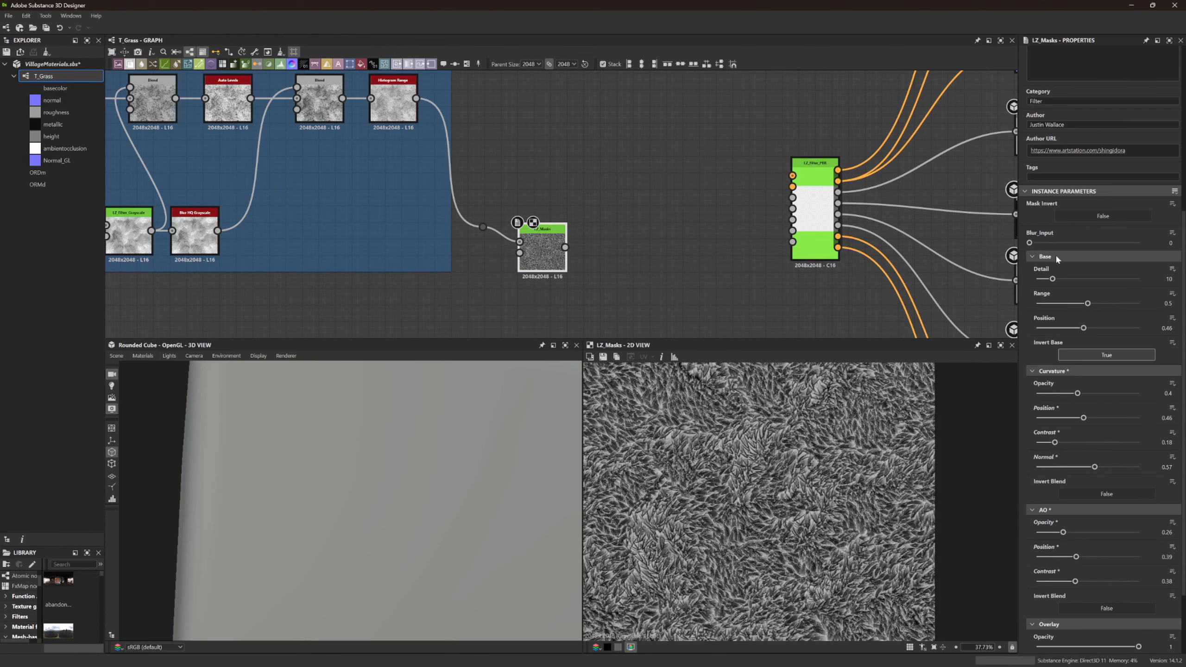
# Set LZ_Masks's Base Detail to 19.11, Range to 0.72 and Position to 0.88, checking the mask preview
pyautogui.moveTo(1083, 328); pyautogui.dragTo(1110, 303)
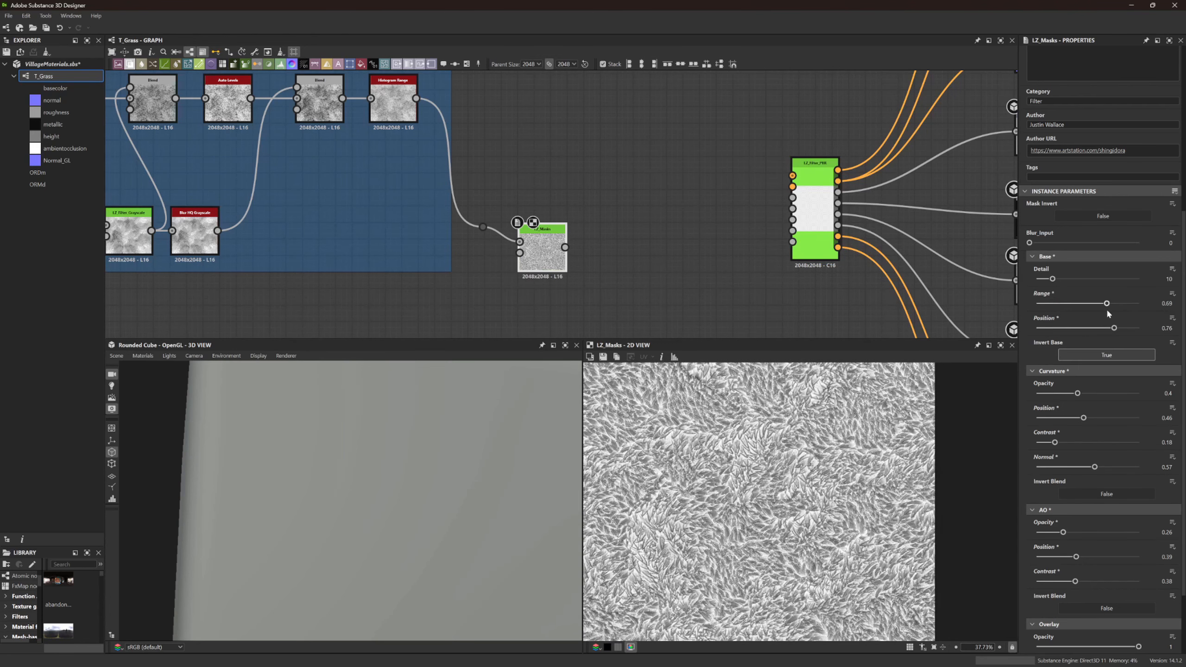
pyautogui.moveTo(1052, 279)
pyautogui.mouseDown()
pyautogui.moveTo(1105, 279)
pyautogui.moveTo(1066, 280)
pyautogui.mouseUp()
pyautogui.scroll(3, 838, 466)
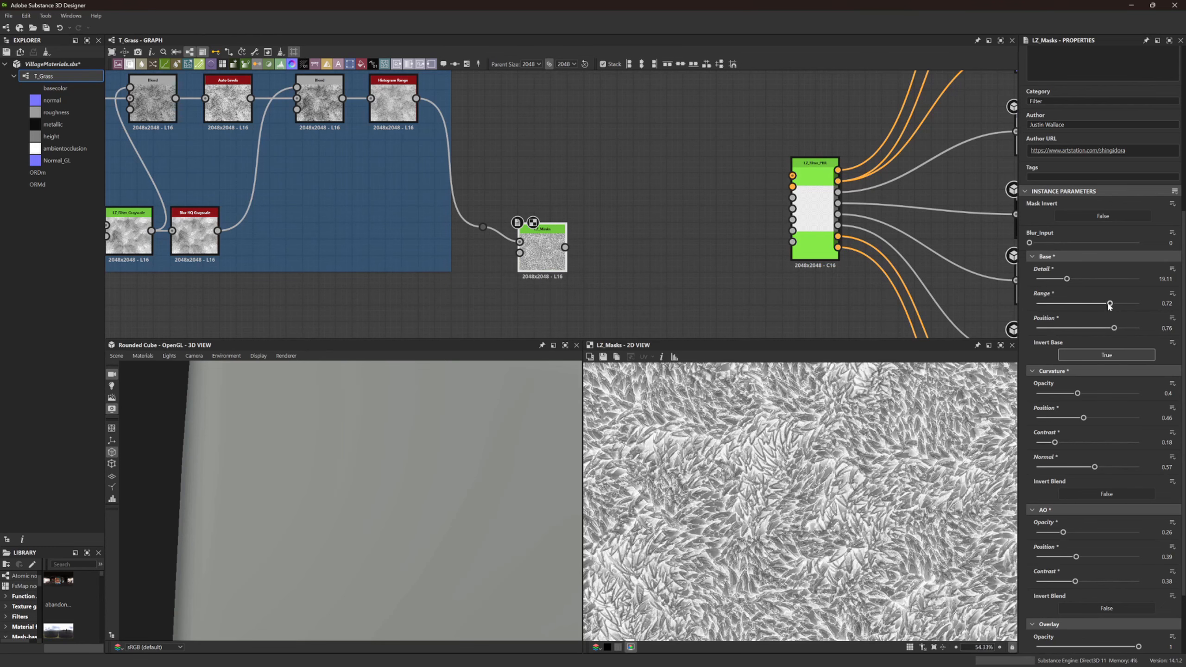
pyautogui.moveTo(1117, 329); pyautogui.dragTo(1127, 329)
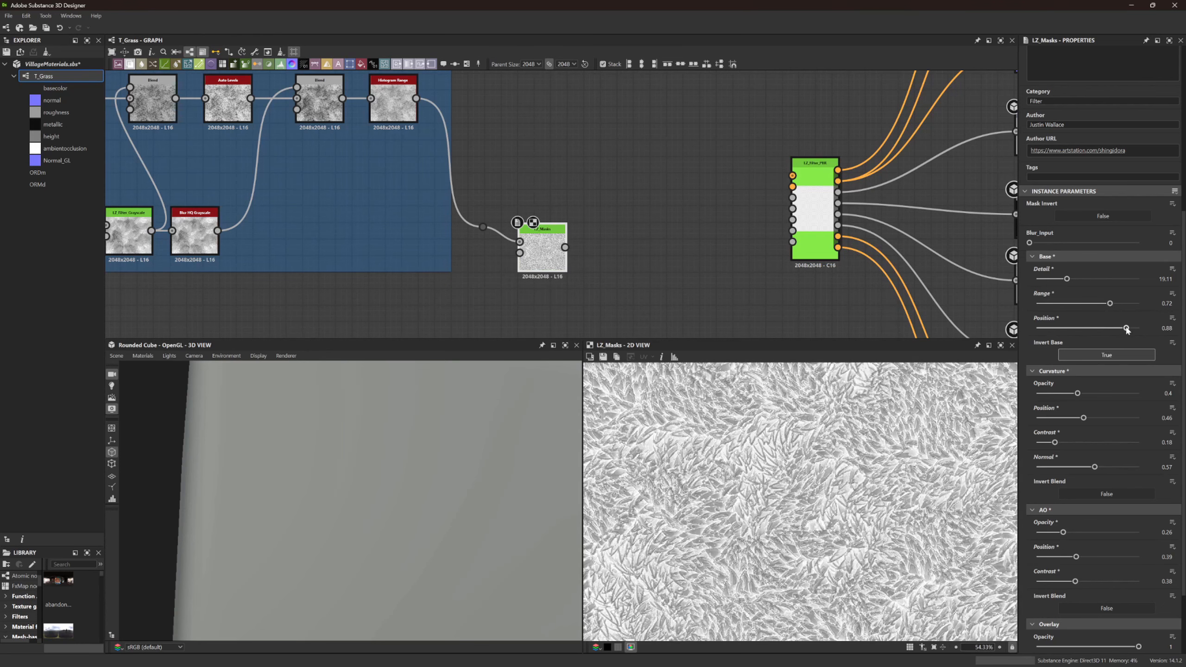
pyautogui.scroll(-5, 894, 481)
pyautogui.scroll(2, 894, 481)
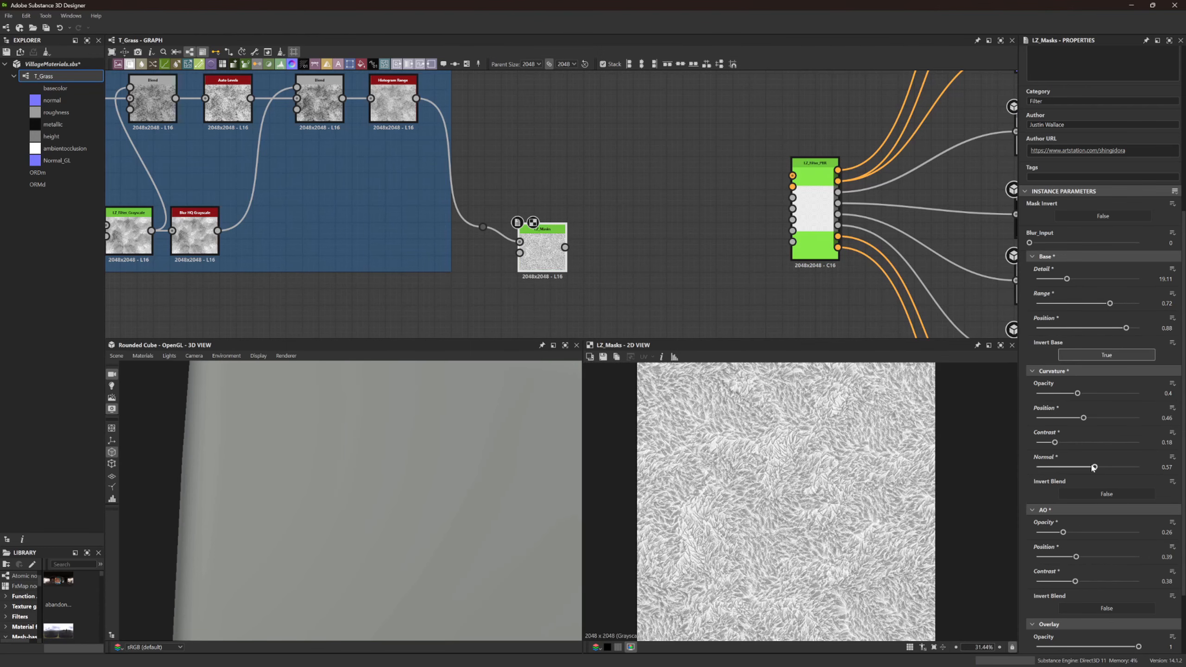
# Fine-tune LZ_Masks with Curvature Normal at 0.56, AO Position at 0.58 and AO Contrast at 0.54
pyautogui.moveTo(1072, 467); pyautogui.dragTo(1094, 467)
pyautogui.moveTo(1075, 582); pyautogui.dragTo(1095, 559)
pyautogui.scroll(4, 514, 255)
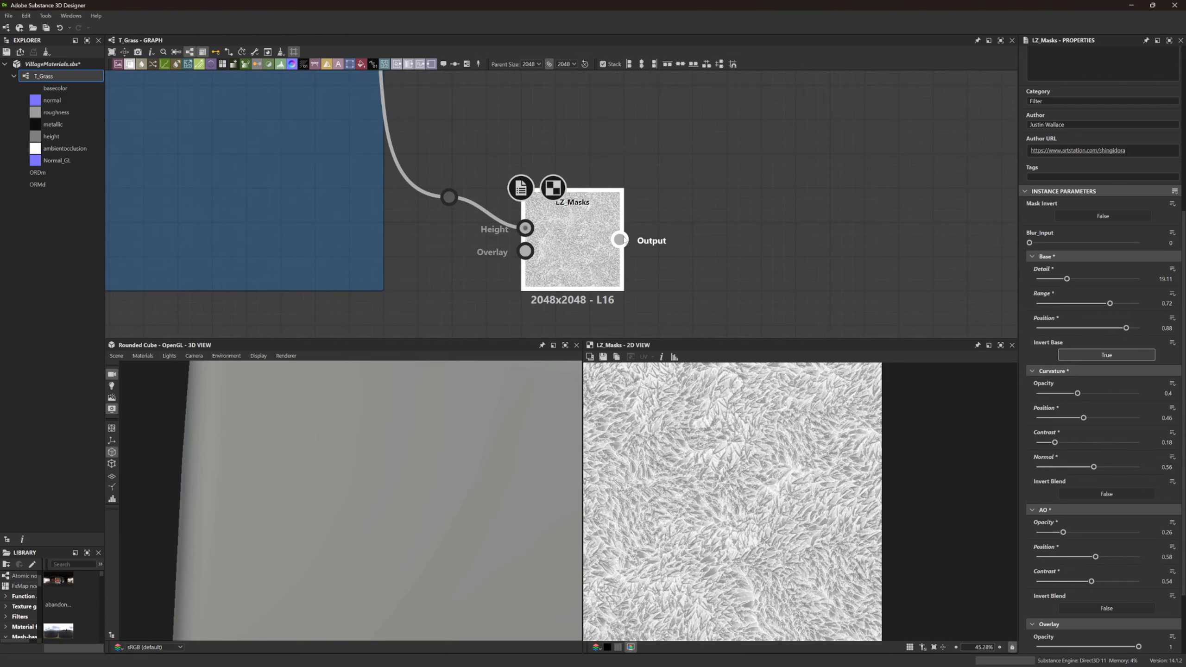
# Add a Histogram Range node fed by the LZ_Masks output and set its Position to 0.46
pyautogui.moveTo(619, 239); pyautogui.dragTo(698, 224)
pyautogui.write('level')
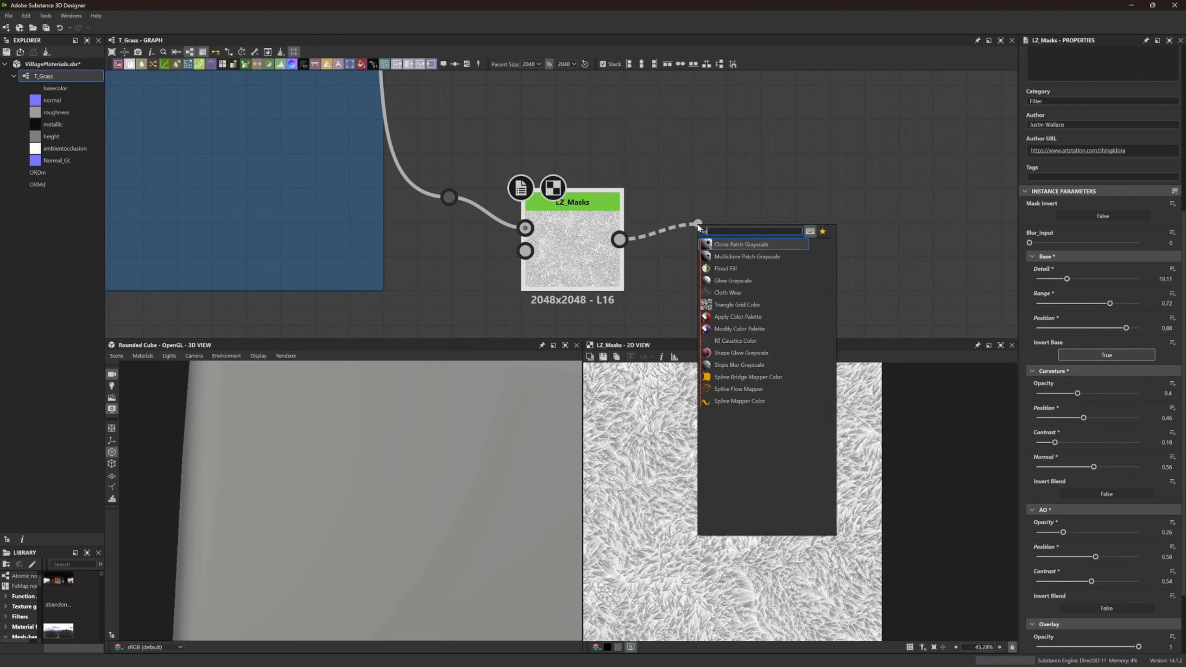
pyautogui.write('s')
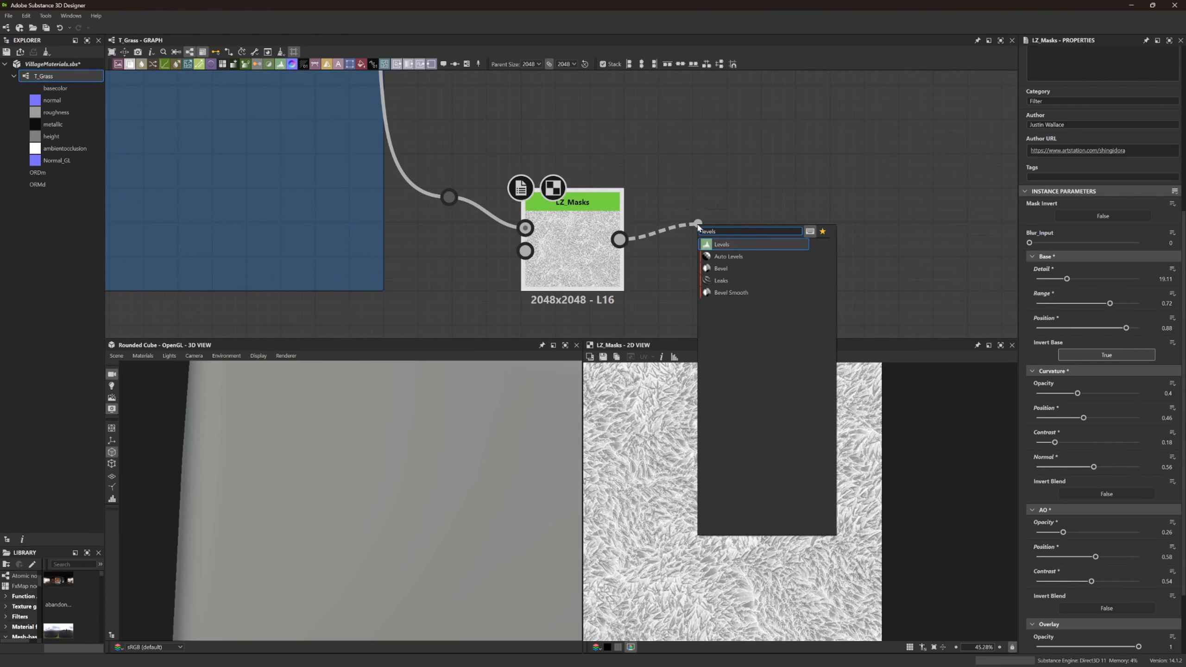
pyautogui.press('BackSpace')
pyautogui.press('BackSpace')
pyautogui.press('BackSpace')
pyautogui.press('BackSpace')
pyautogui.press('BackSpace')
pyautogui.press('BackSpace')
pyautogui.write('histogr')
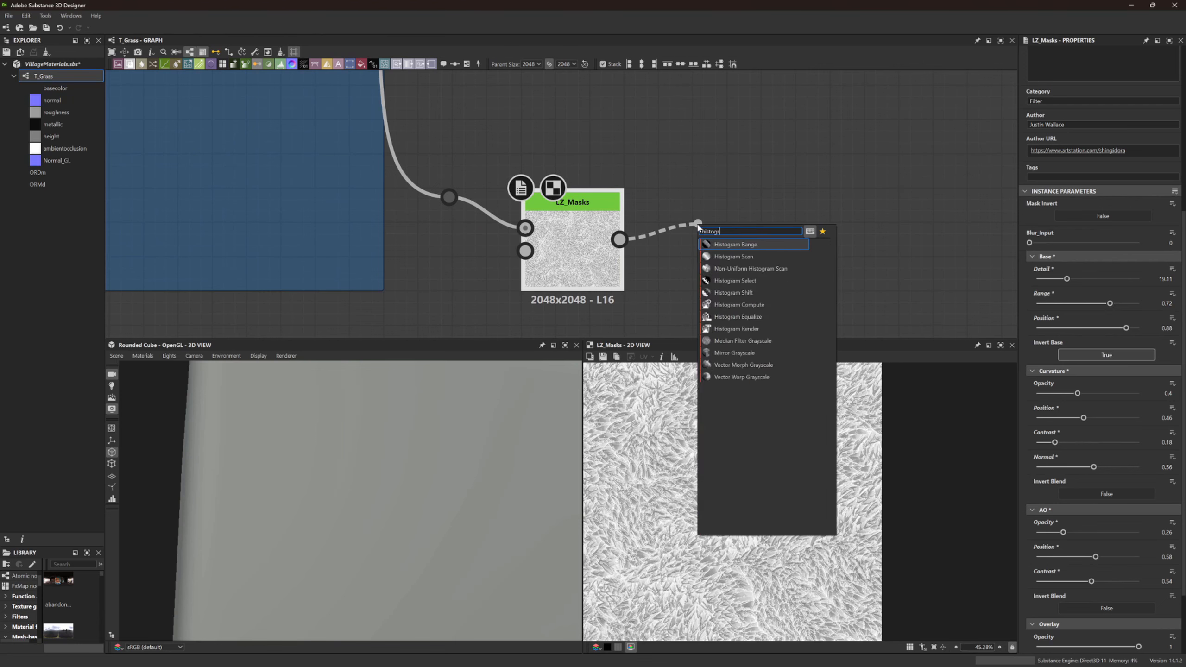
pyautogui.press('Return')
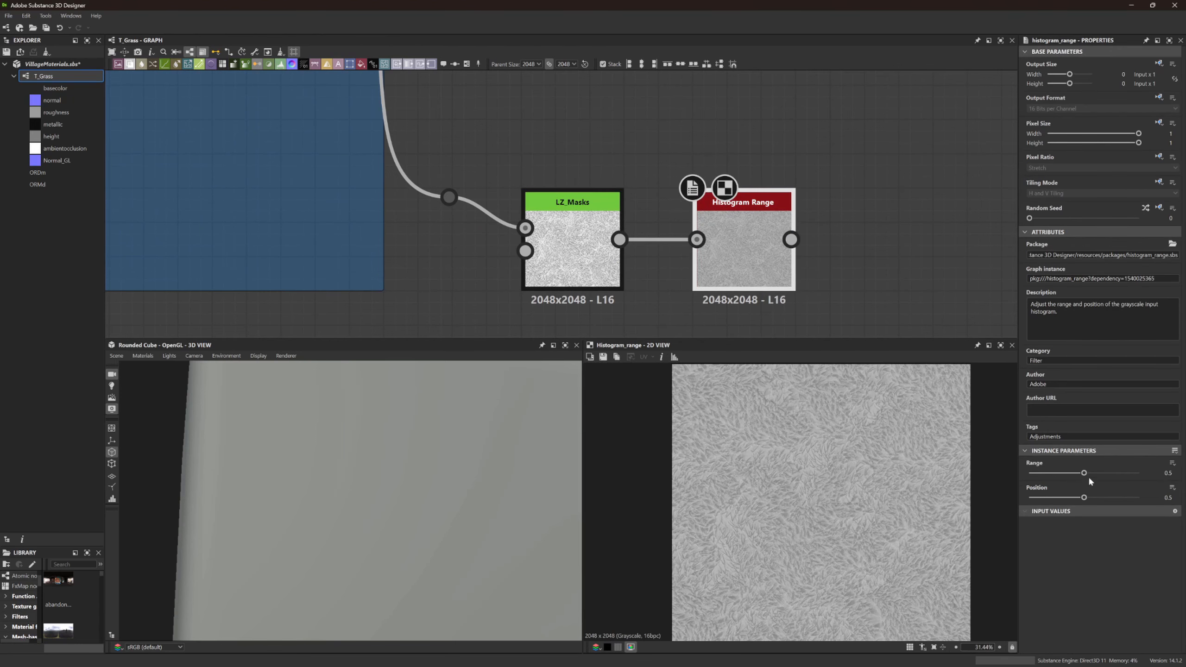
pyautogui.moveTo(1085, 473); pyautogui.dragTo(1080, 498)
# Set LZ_Masks's Base Range to 0.57 and Position to 0.69, and the Histogram Range node's Range to 0.57 and Position to 0.48
pyautogui.click(574, 243)
pyautogui.scroll(-1, 1039, 513)
pyautogui.scroll(-4, 1039, 513)
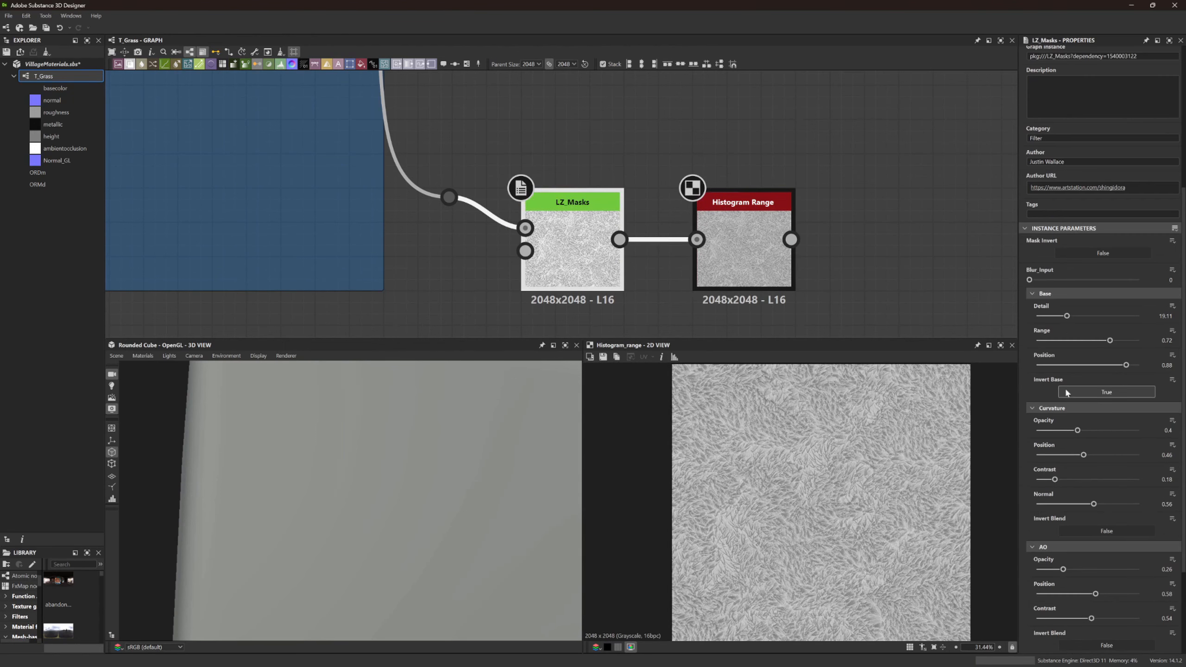
pyautogui.moveTo(1099, 341); pyautogui.dragTo(1107, 365)
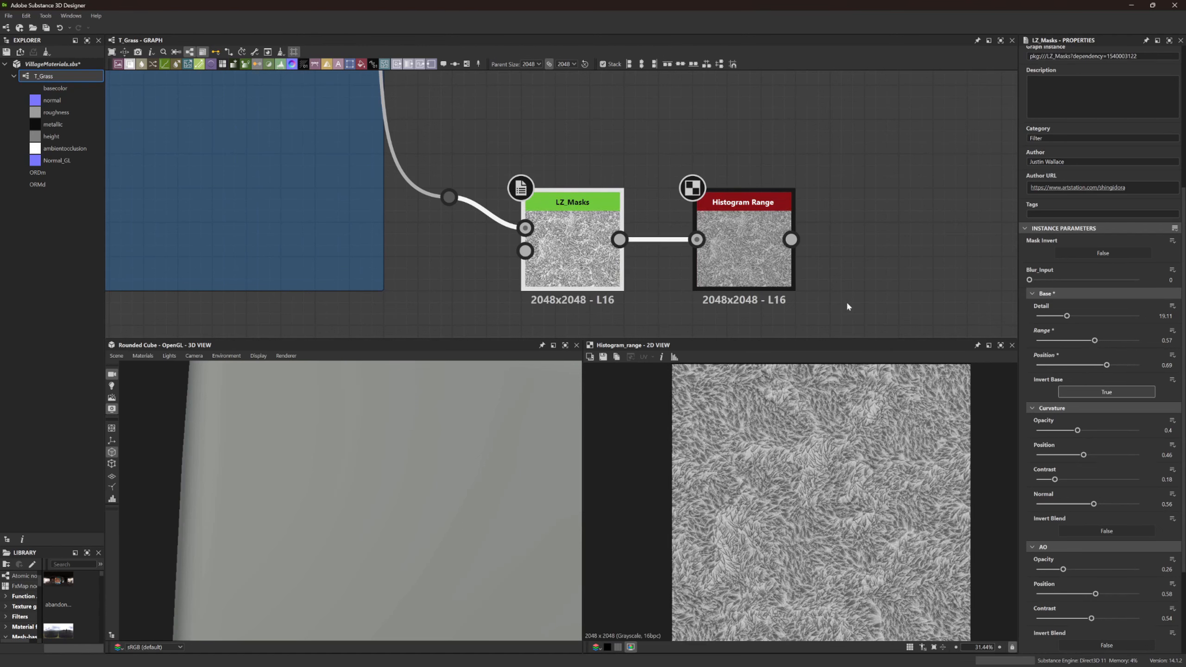
pyautogui.click(745, 253)
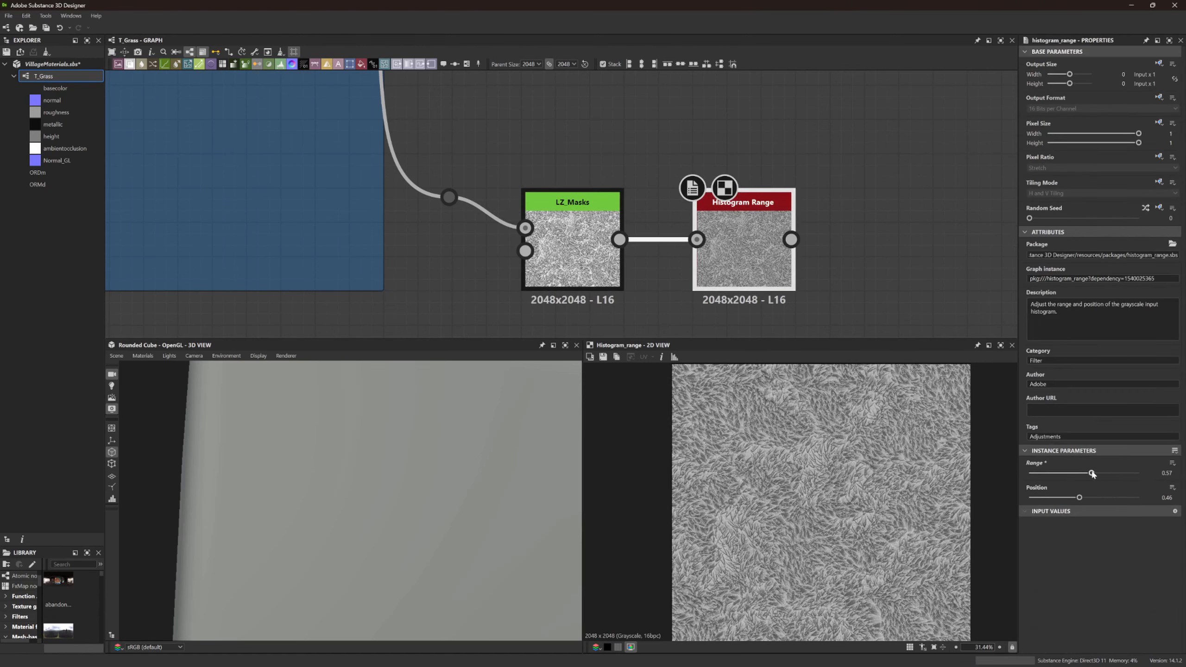
pyautogui.moveTo(1079, 497); pyautogui.dragTo(1081, 497)
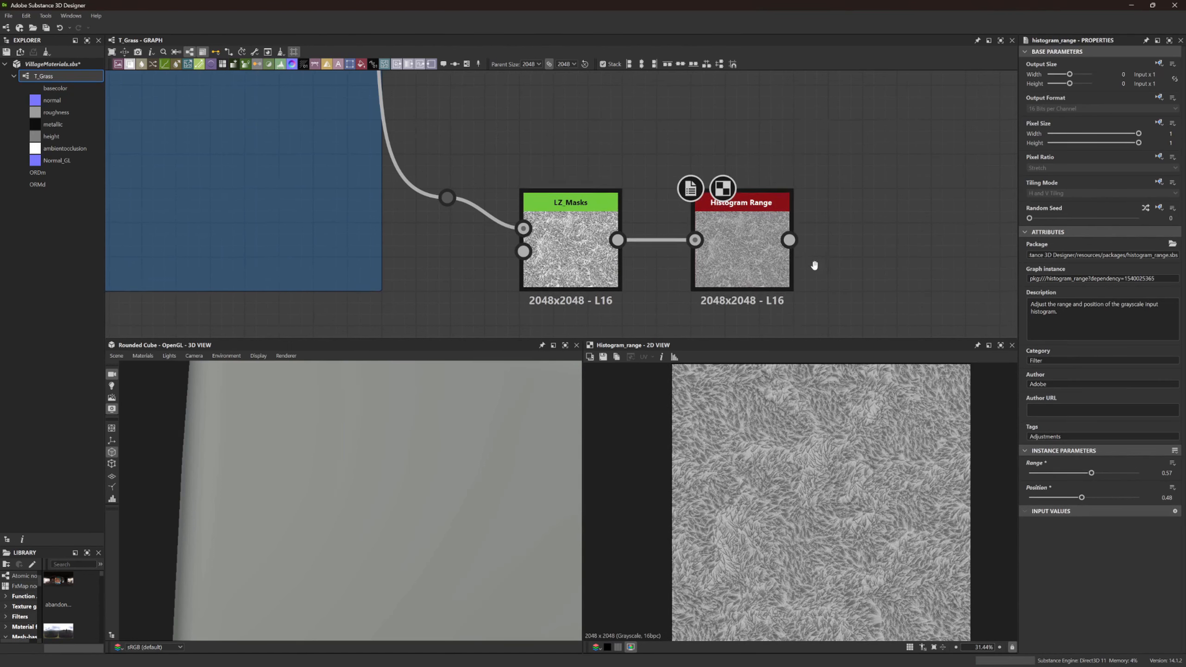
# Connect the new Histogram Range to LZ_Filter_PBR's Roughness input and the repositioned dot node after the blue frame to its Height input
pyautogui.scroll(-3, 812, 265)
pyautogui.moveTo(640, 291); pyautogui.dragTo(566, 227, button='middle')
pyautogui.moveTo(625, 250); pyautogui.dragTo(799, 191)
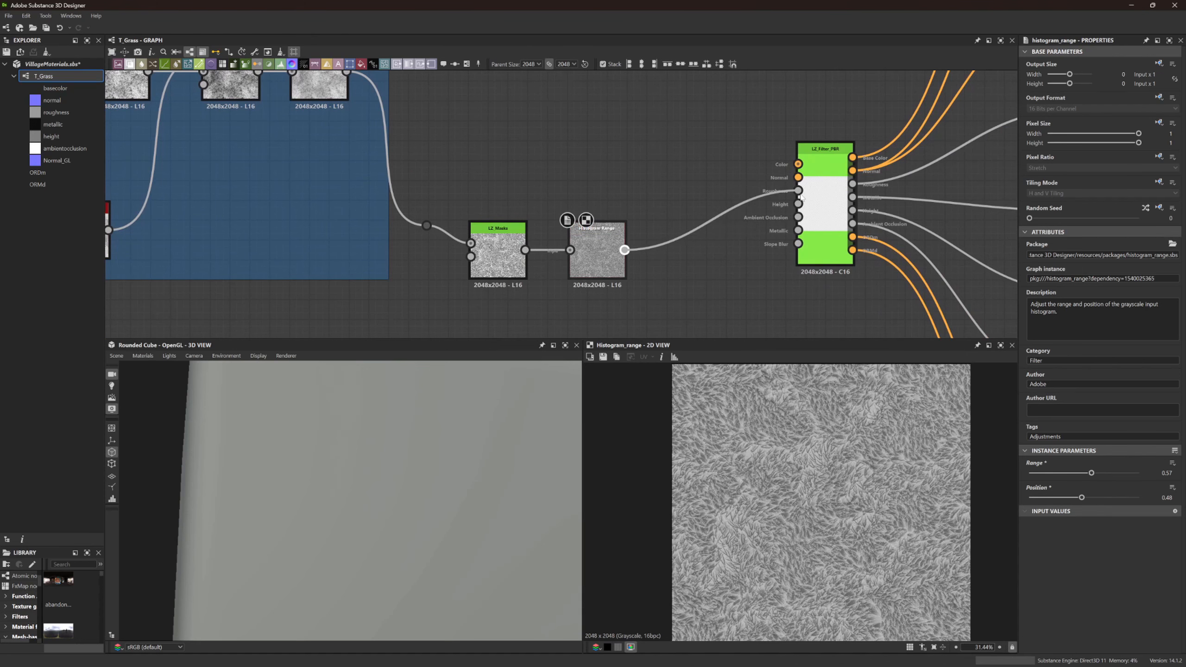
pyautogui.moveTo(476, 164); pyautogui.dragTo(475, 174, button='middle')
pyautogui.moveTo(427, 237); pyautogui.dragTo(422, 188)
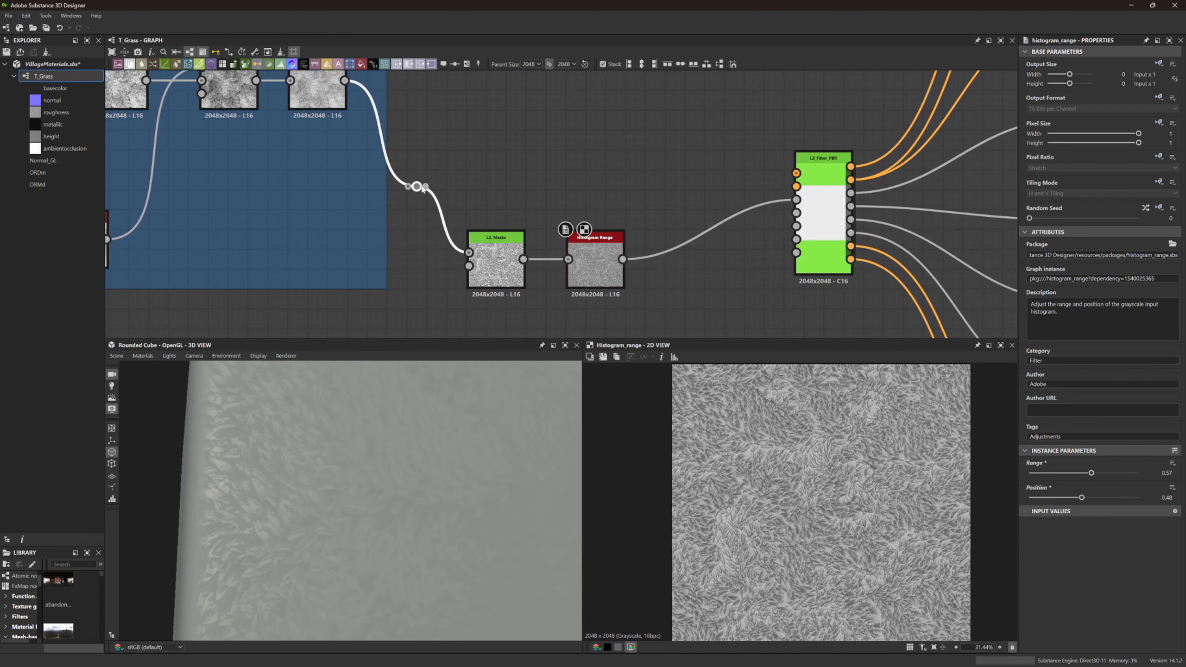
pyautogui.moveTo(503, 195); pyautogui.dragTo(797, 213)
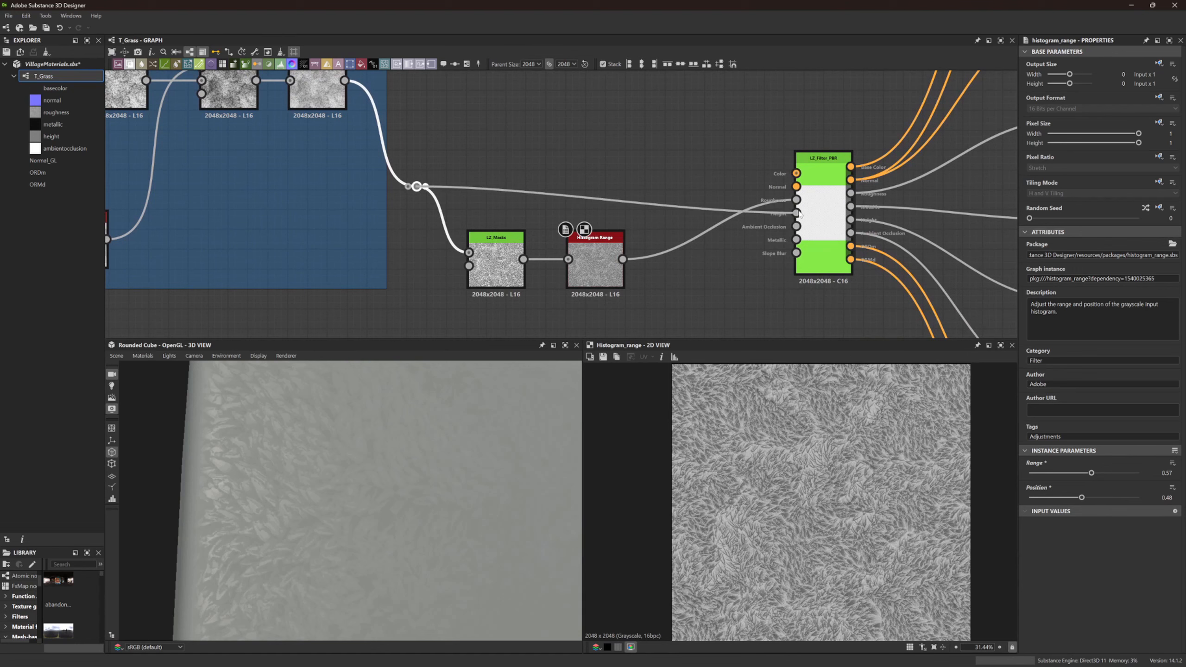
# Insert an Auto Levels node between the dot and LZ_Filter_PBR's Height input and dock it to that input
pyautogui.moveTo(418, 186); pyautogui.dragTo(553, 168)
pyautogui.write('uto')
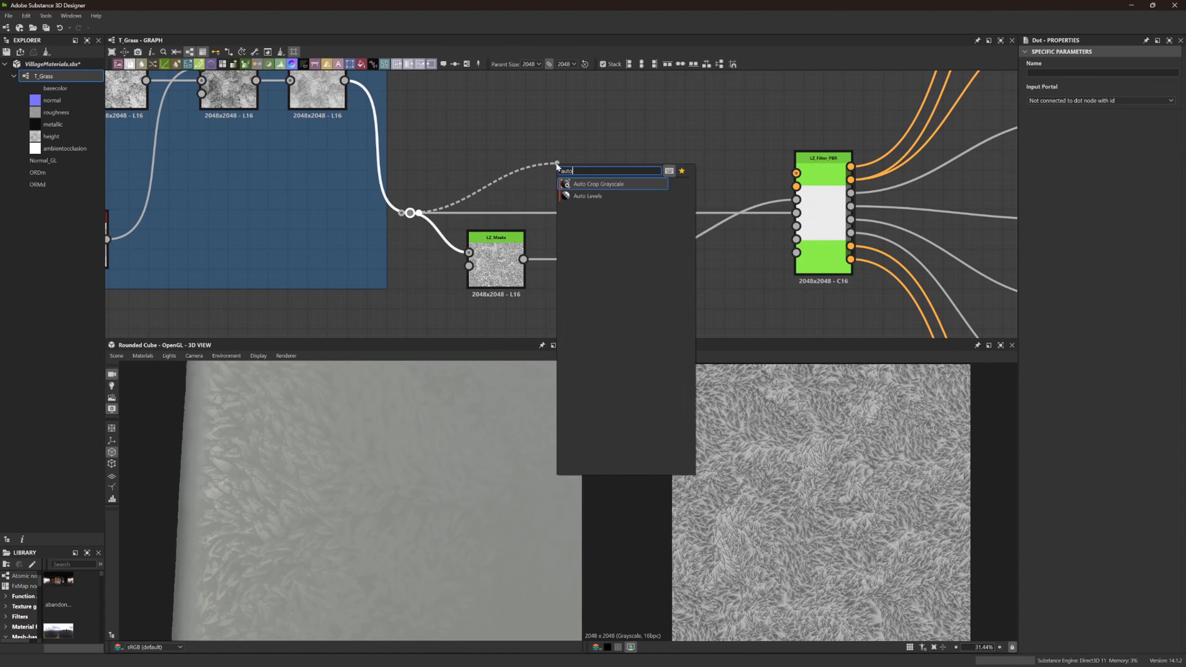
pyautogui.click(588, 196)
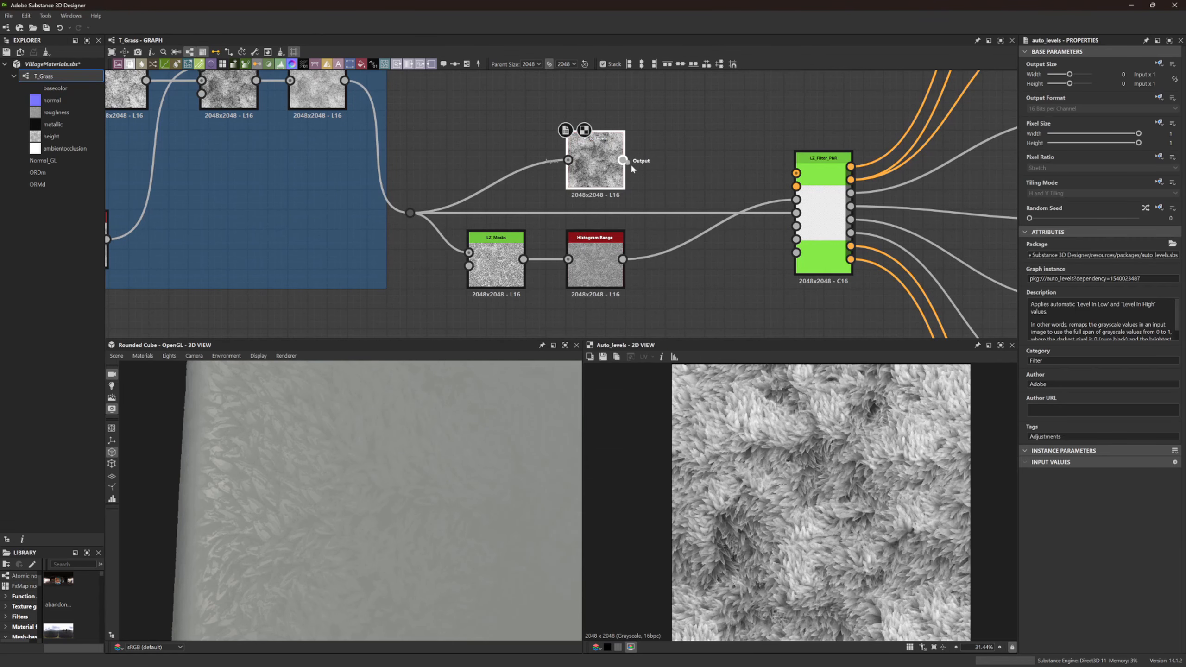
pyautogui.moveTo(597, 165); pyautogui.dragTo(696, 224)
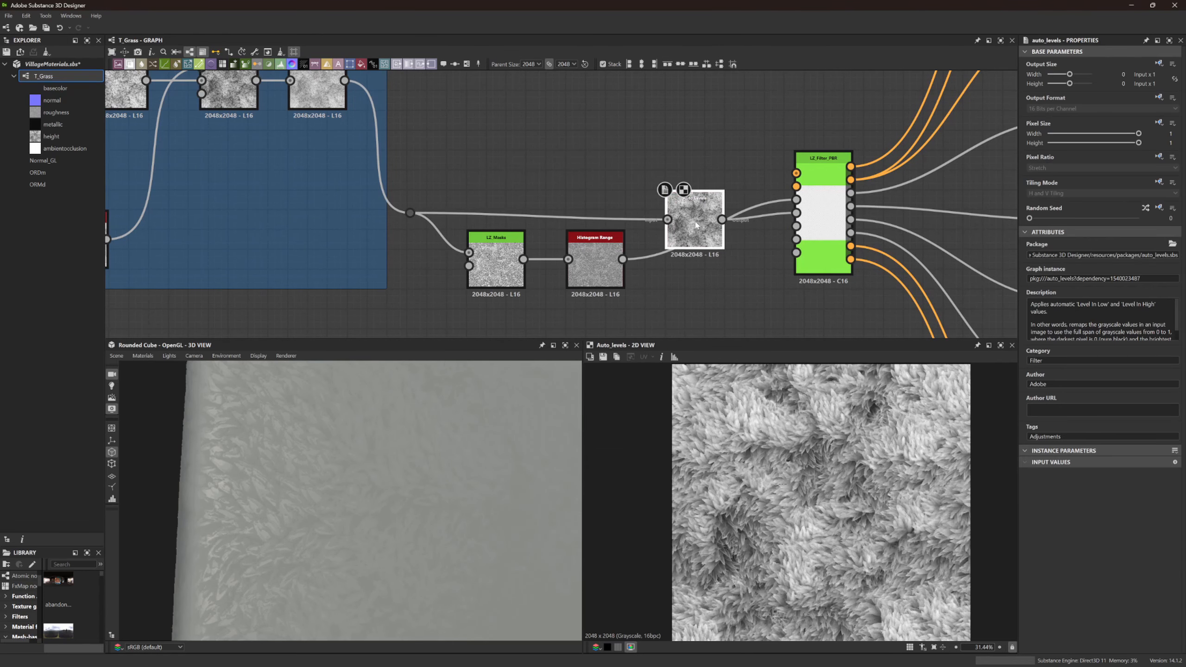
pyautogui.scroll(3, 707, 218)
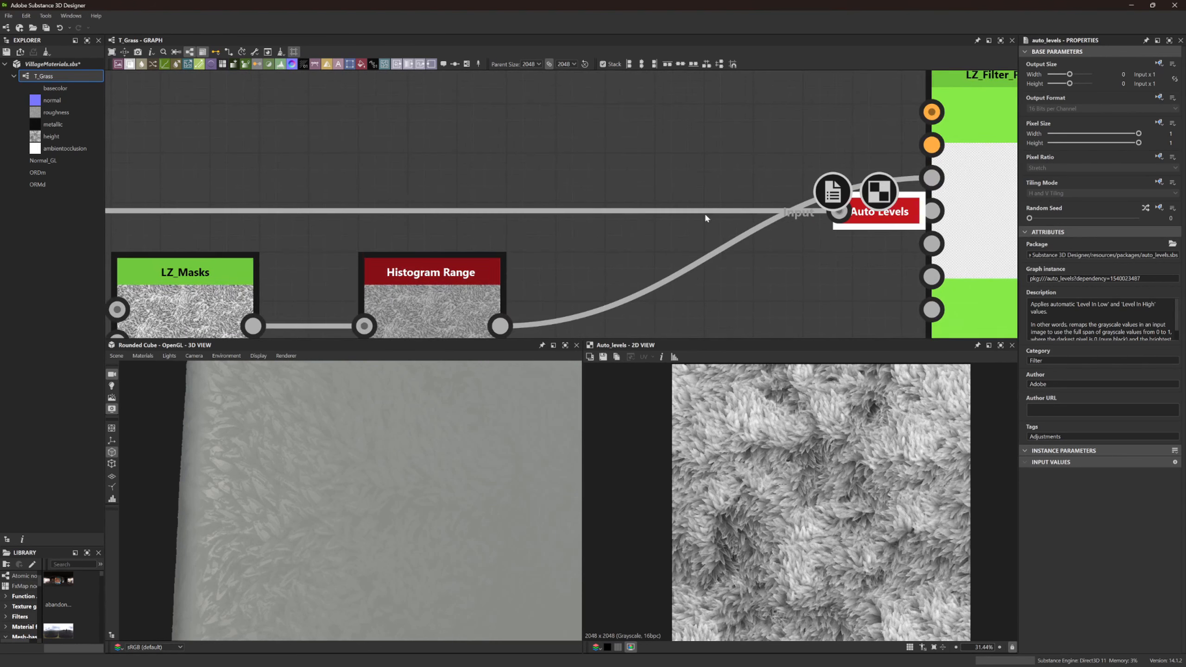
pyautogui.scroll(-3, 706, 215)
pyautogui.scroll(-2, 705, 215)
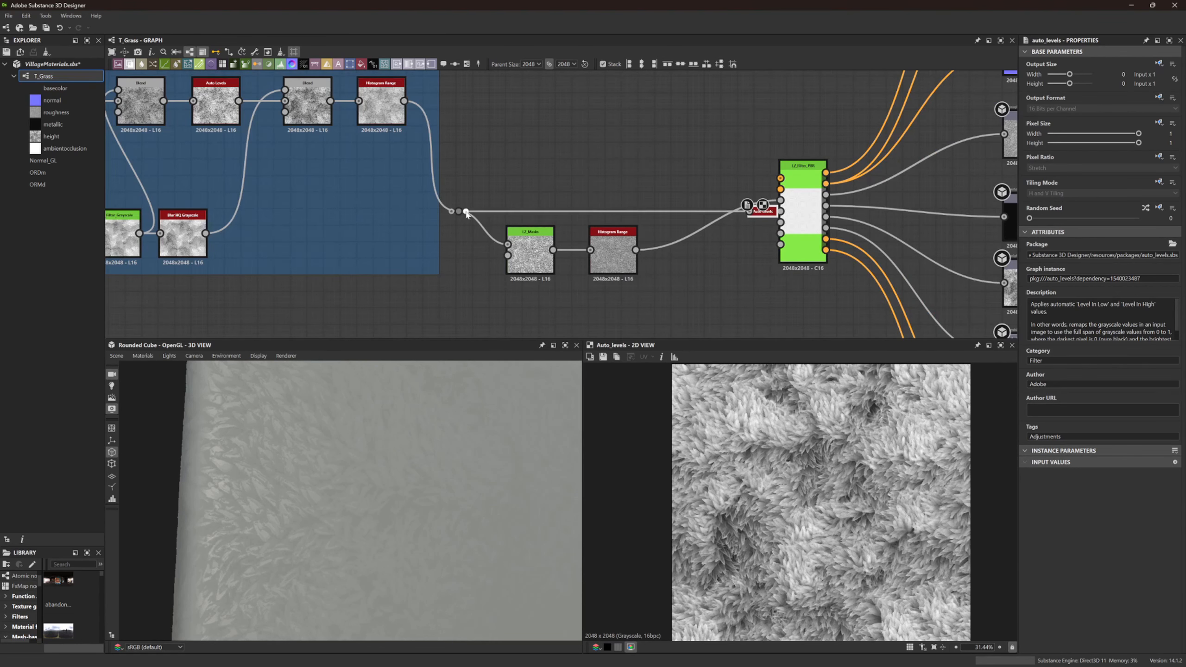
# Add a dot node on the link before Auto Levels and branch an Ambient Occlusion (HBAO) node from it
pyautogui.keyDown('alt'); pyautogui.click(687, 212); pyautogui.keyUp('alt')
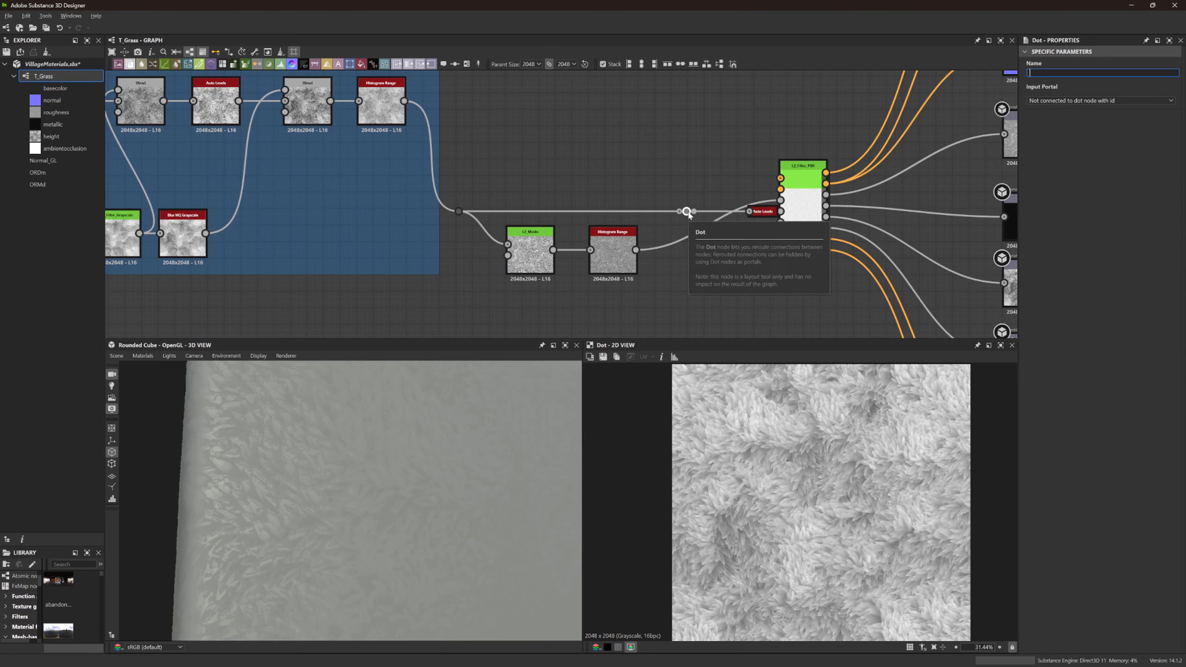
pyautogui.moveTo(687, 212); pyautogui.dragTo(680, 212)
pyautogui.moveTo(721, 246); pyautogui.dragTo(713, 141)
pyautogui.click(705, 140)
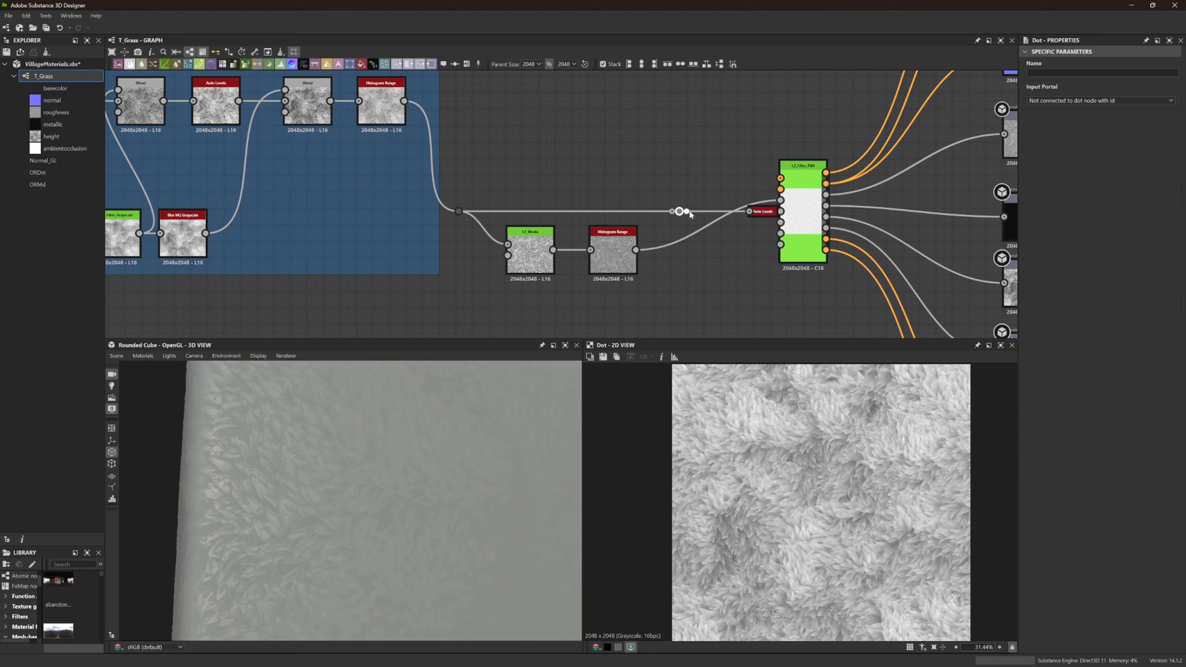
pyautogui.moveTo(687, 212); pyautogui.dragTo(706, 244)
pyautogui.write('hba')
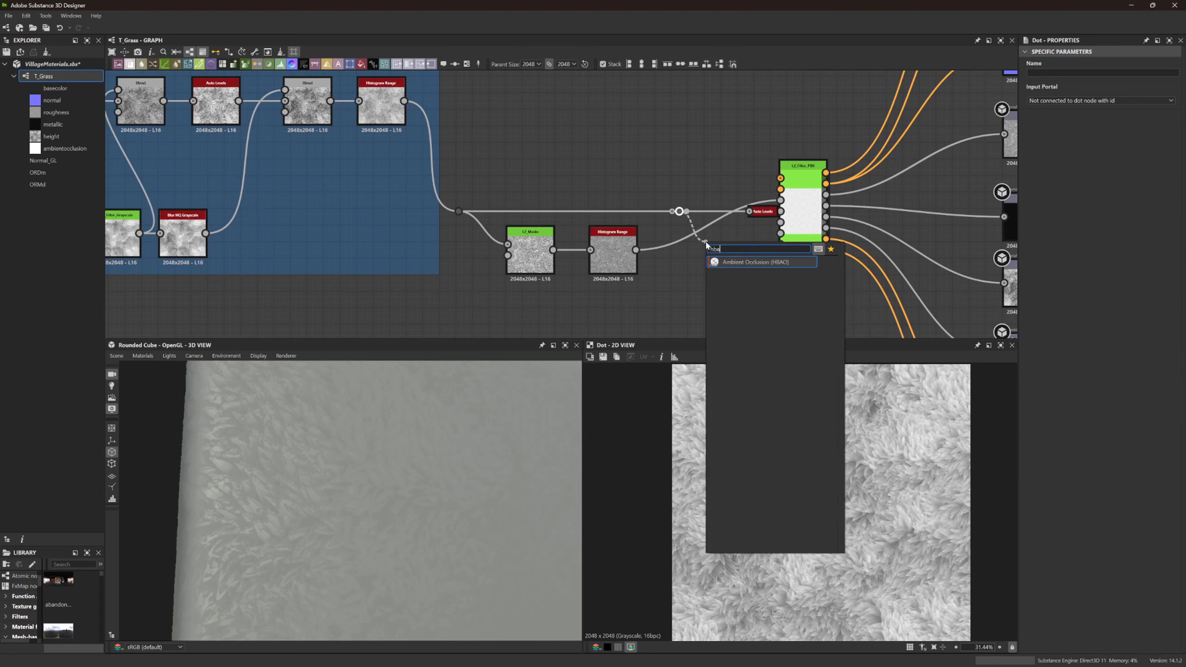
pyautogui.press('Return')
# Set the HBAO node's Height Depth to 0.02, then connect and dock it to LZ_Filter_PBR's Ambient Occlusion input
pyautogui.click(1032, 502)
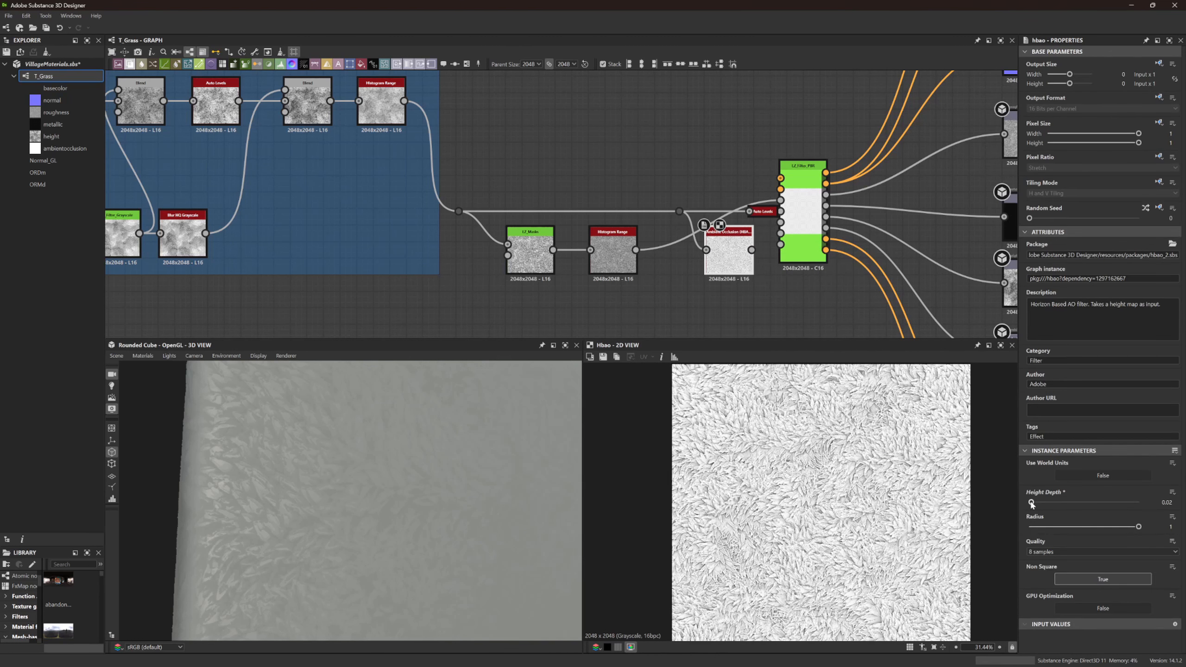
pyautogui.moveTo(1032, 503); pyautogui.dragTo(1033, 504)
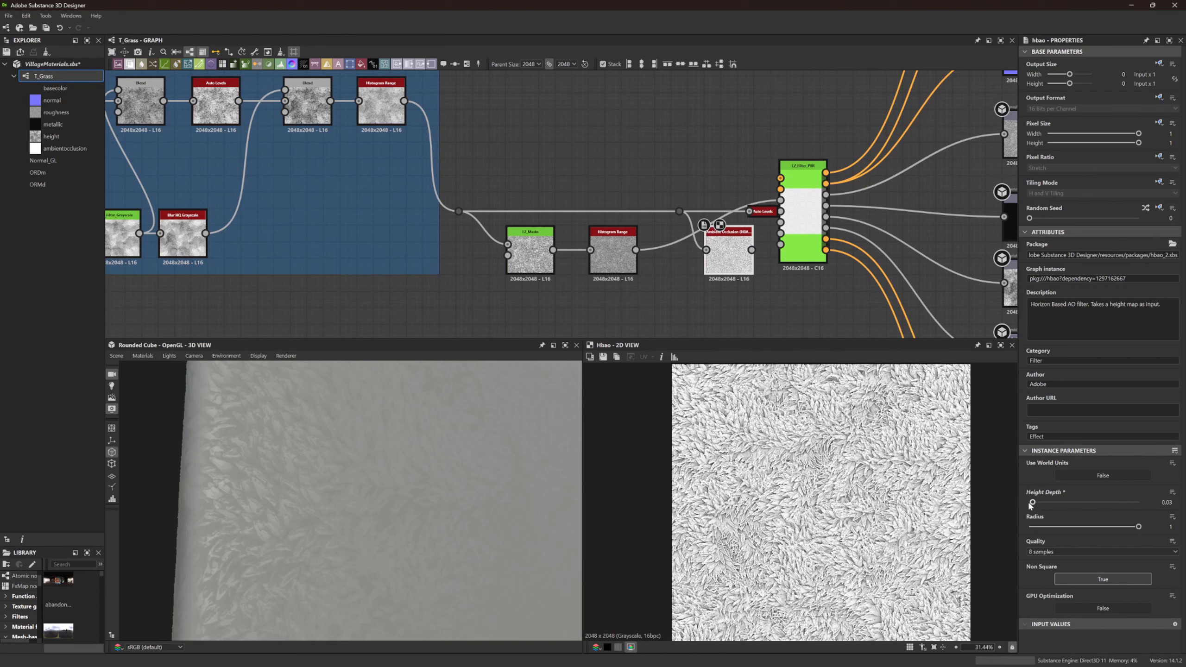
pyautogui.moveTo(1032, 503); pyautogui.dragTo(1030, 503)
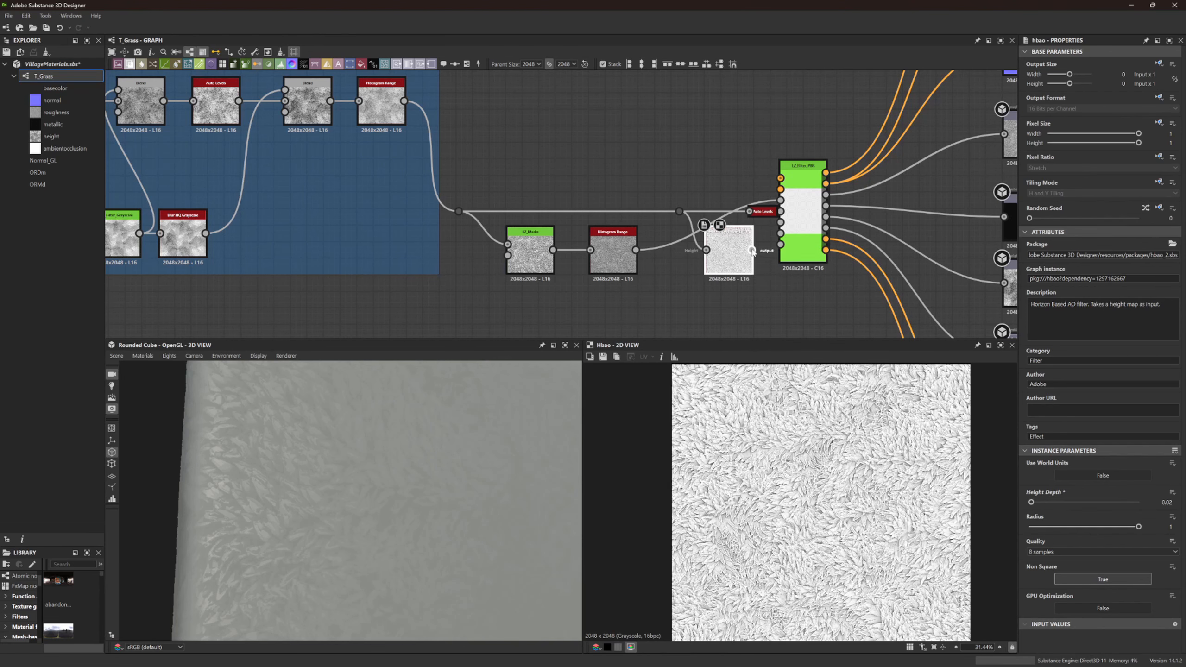
pyautogui.moveTo(752, 251); pyautogui.dragTo(780, 222)
pyautogui.press('d')
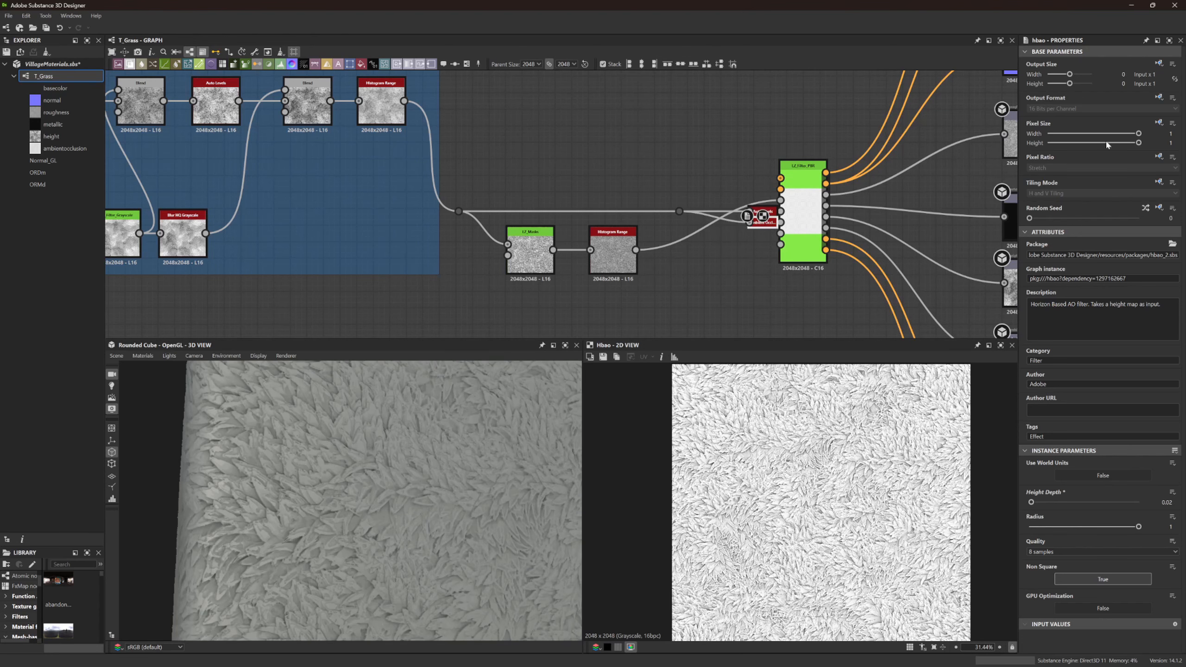
# Branch a Normal Sobel node from the dot node beside the blue frame
pyautogui.scroll(4, 801, 199)
pyautogui.scroll(-4, 784, 179)
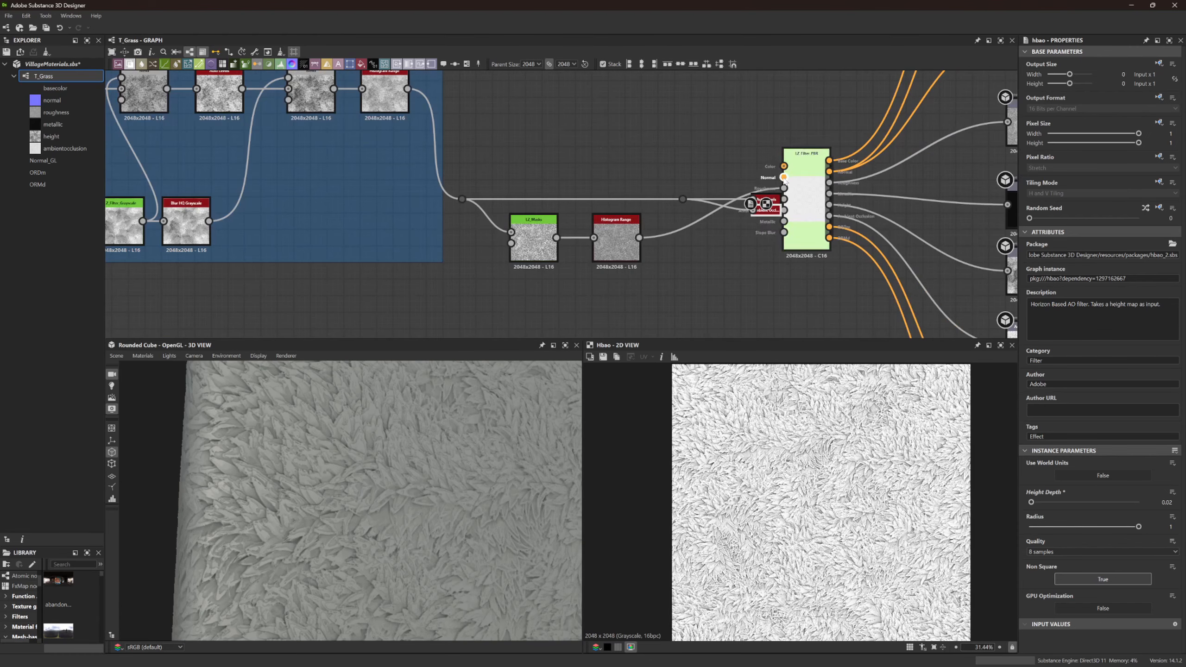
pyautogui.moveTo(499, 118); pyautogui.dragTo(498, 131, button='middle')
pyautogui.moveTo(530, 166); pyautogui.dragTo(531, 164)
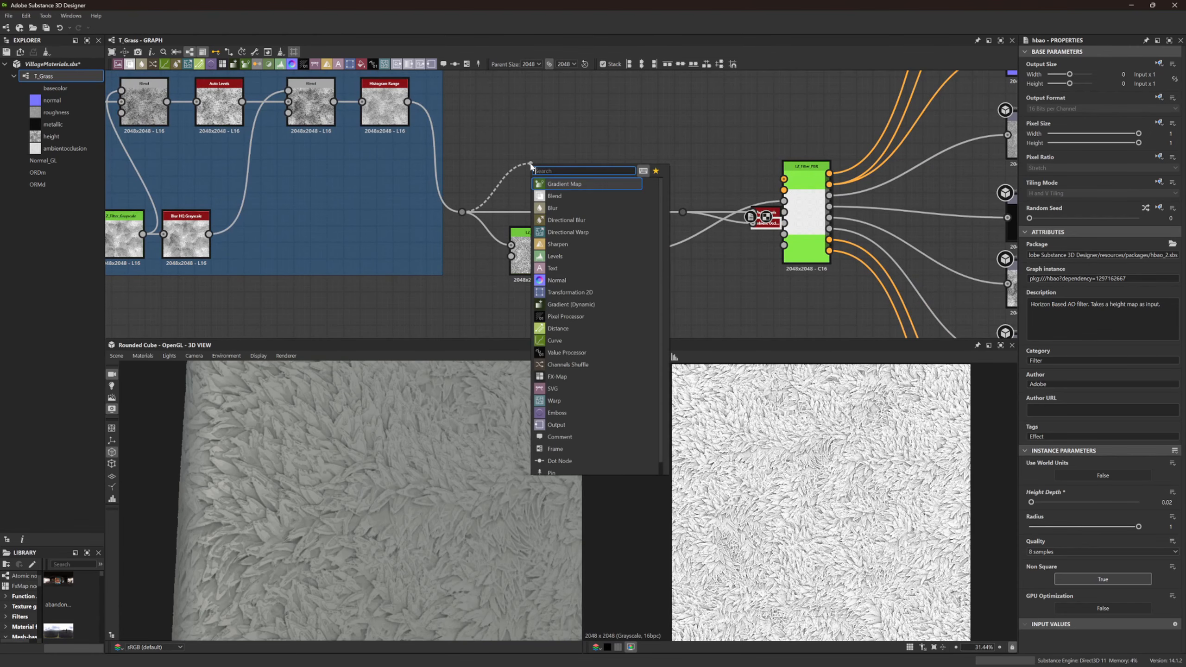
pyautogui.write('normal')
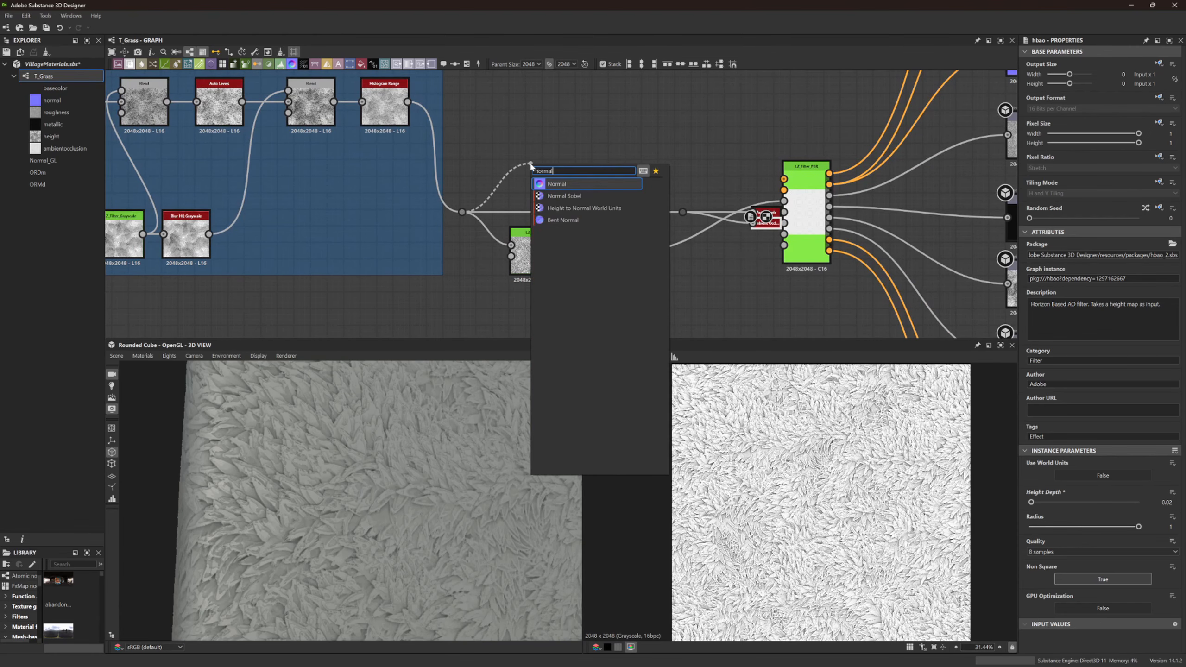
pyautogui.click(598, 196)
# Set the Normal Sobel node's Intensity to 5, connect it to LZ_Filter_PBR's Normal input, and place it above LZ_Masks
pyautogui.scroll(5, 771, 499)
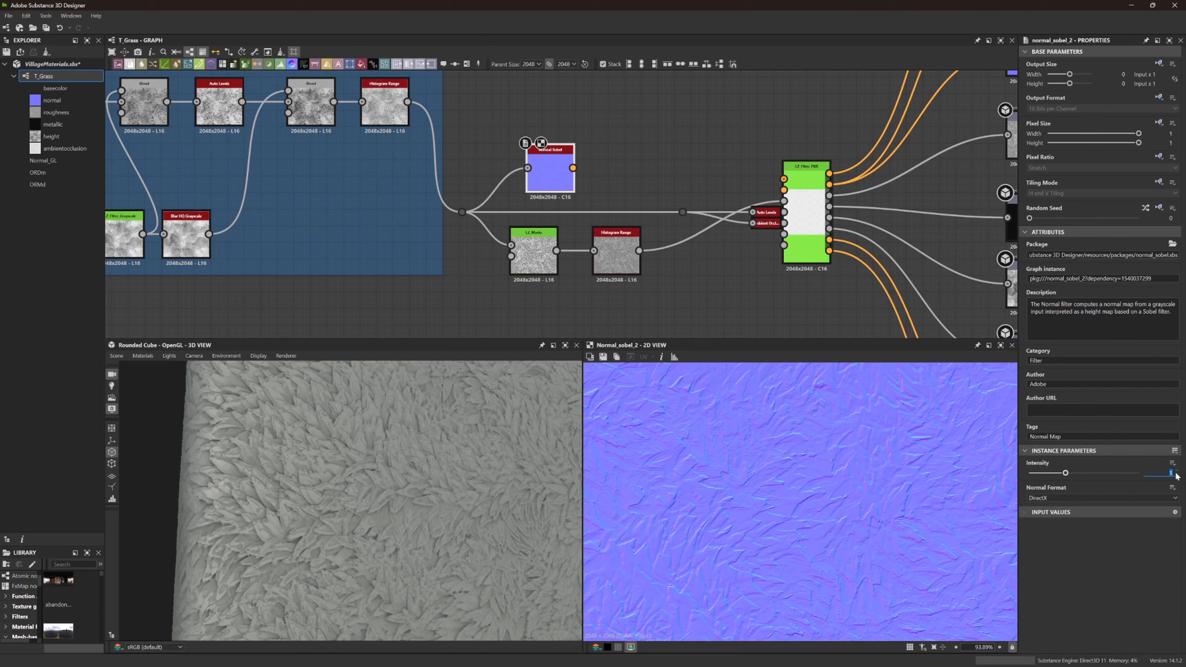
pyautogui.write('5')
pyautogui.press('Return')
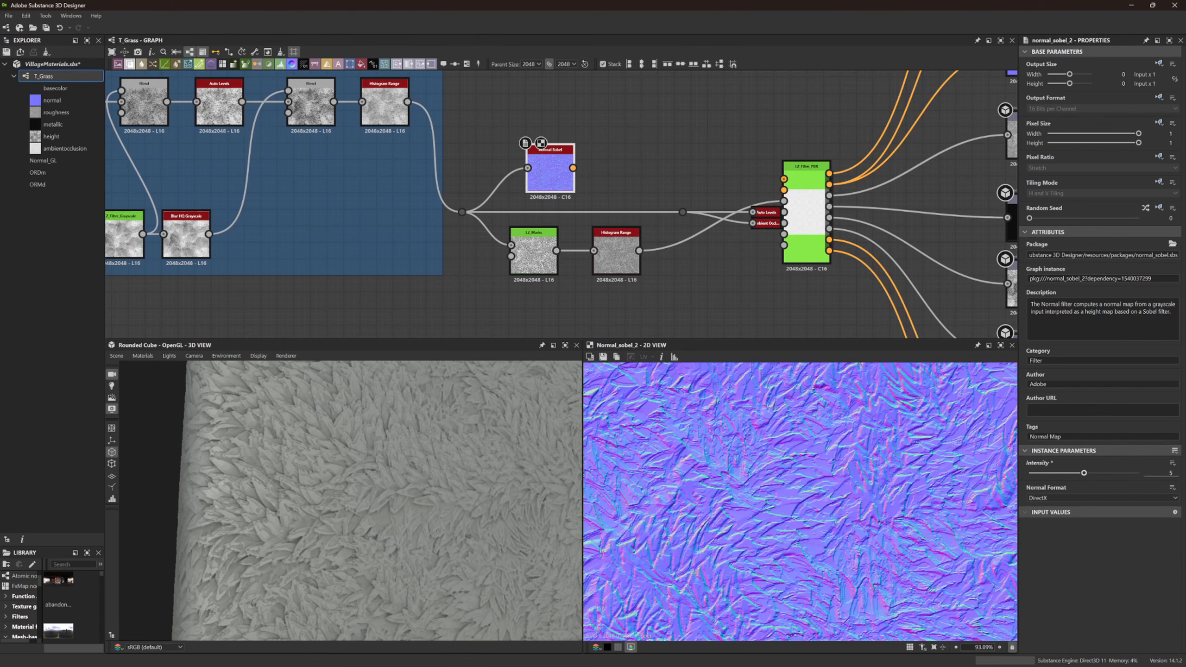
pyautogui.scroll(-5, 822, 434)
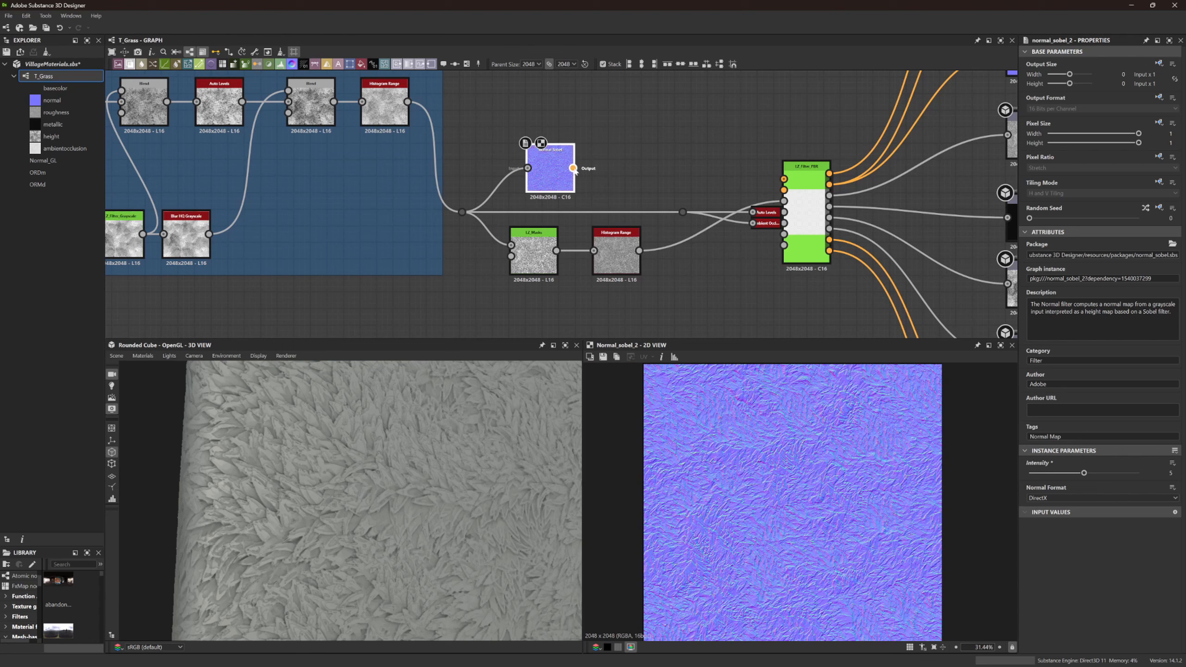
pyautogui.moveTo(573, 168); pyautogui.dragTo(783, 190)
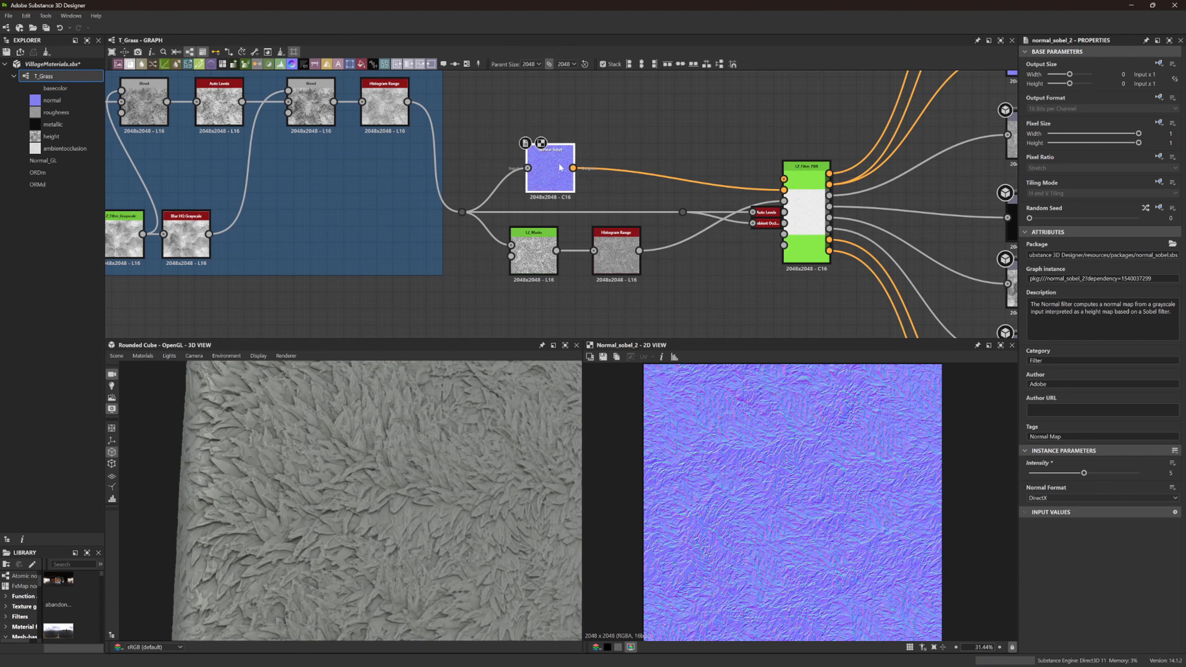
pyautogui.moveTo(561, 167); pyautogui.dragTo(545, 176)
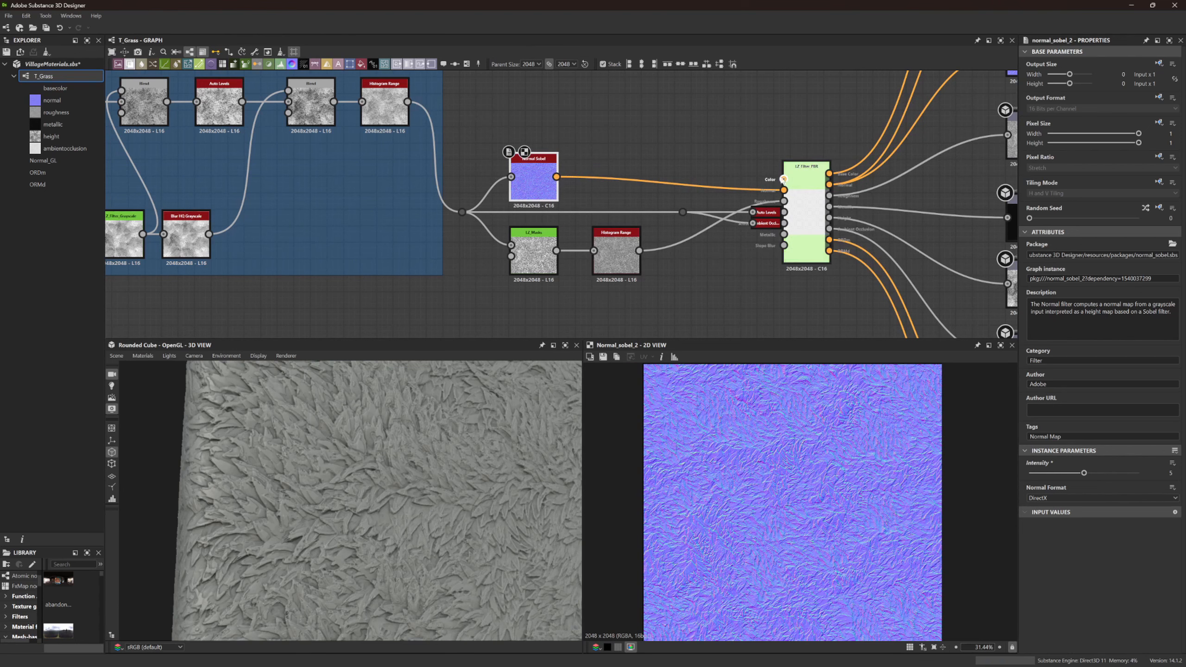
# Add a black Uniform Color node in Grayscale mode, then connect and dock it to LZ_Filter_PBR's Metallic input
pyautogui.moveTo(772, 160); pyautogui.dragTo(740, 233, button='middle')
pyautogui.moveTo(767, 306); pyautogui.dragTo(743, 226, button='middle')
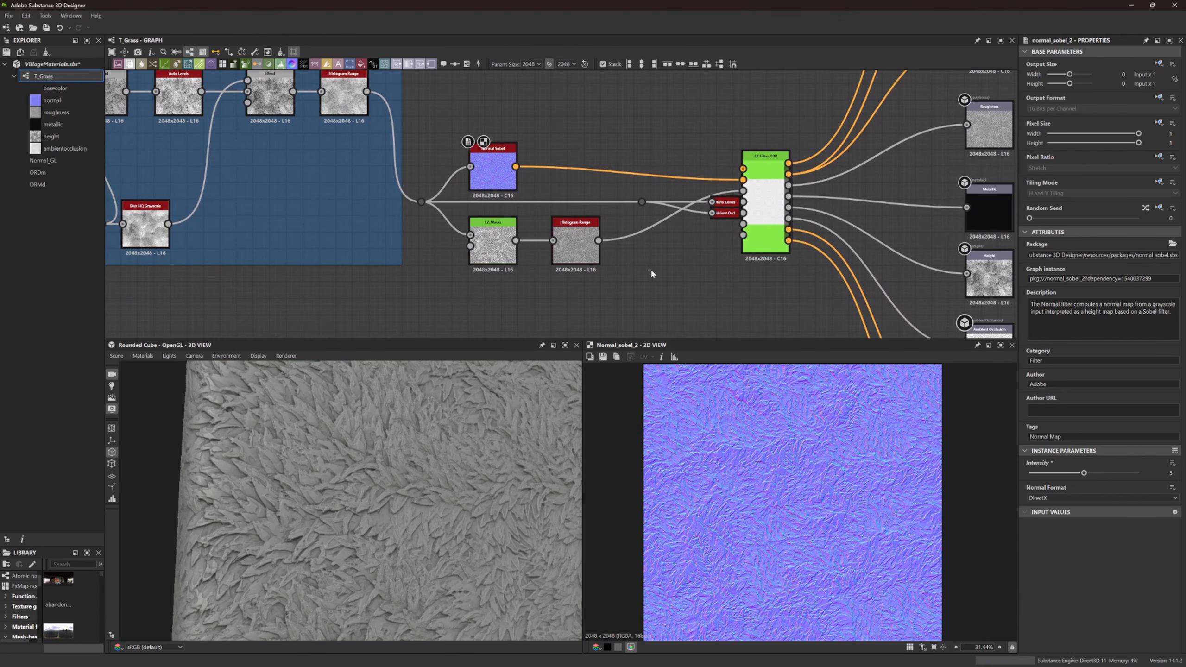
pyautogui.press('space')
pyautogui.write('uniform')
pyautogui.press('Return')
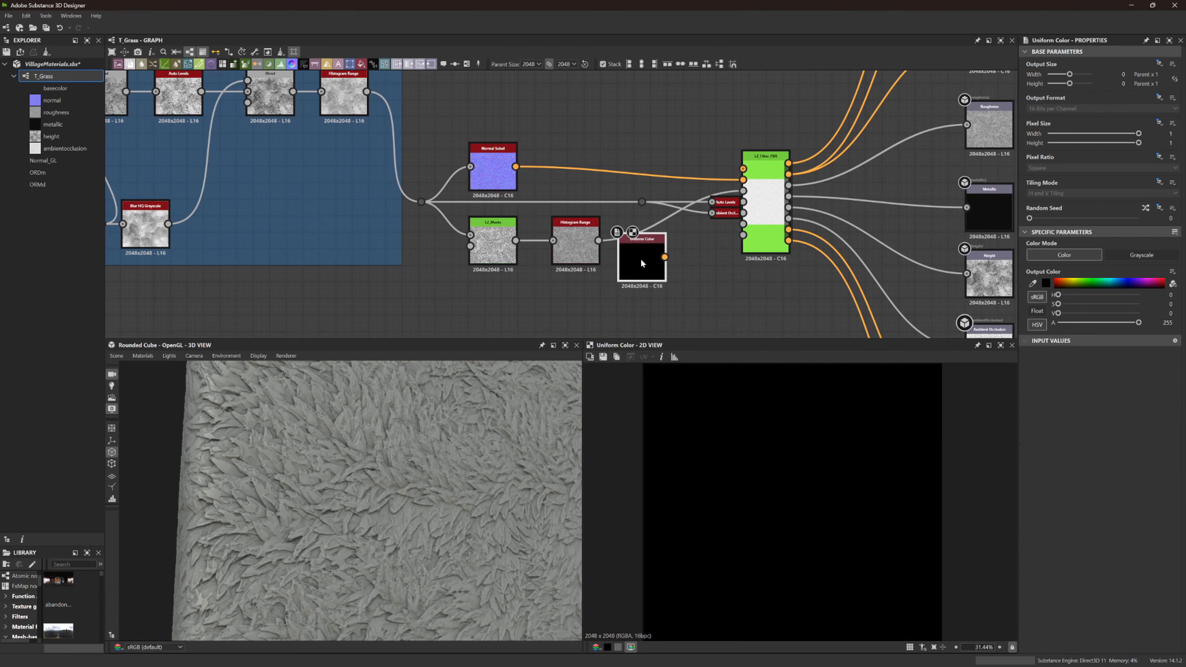
pyautogui.moveTo(666, 258); pyautogui.dragTo(744, 225)
pyautogui.press('Escape')
pyautogui.click(1127, 255)
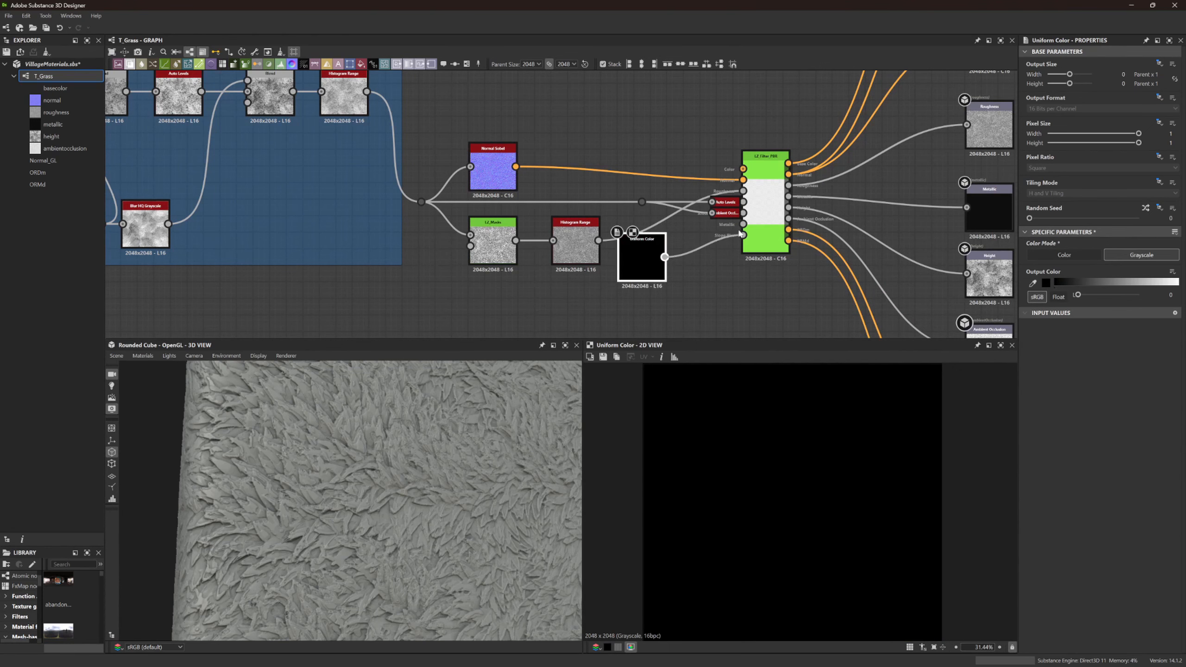
pyautogui.press('d')
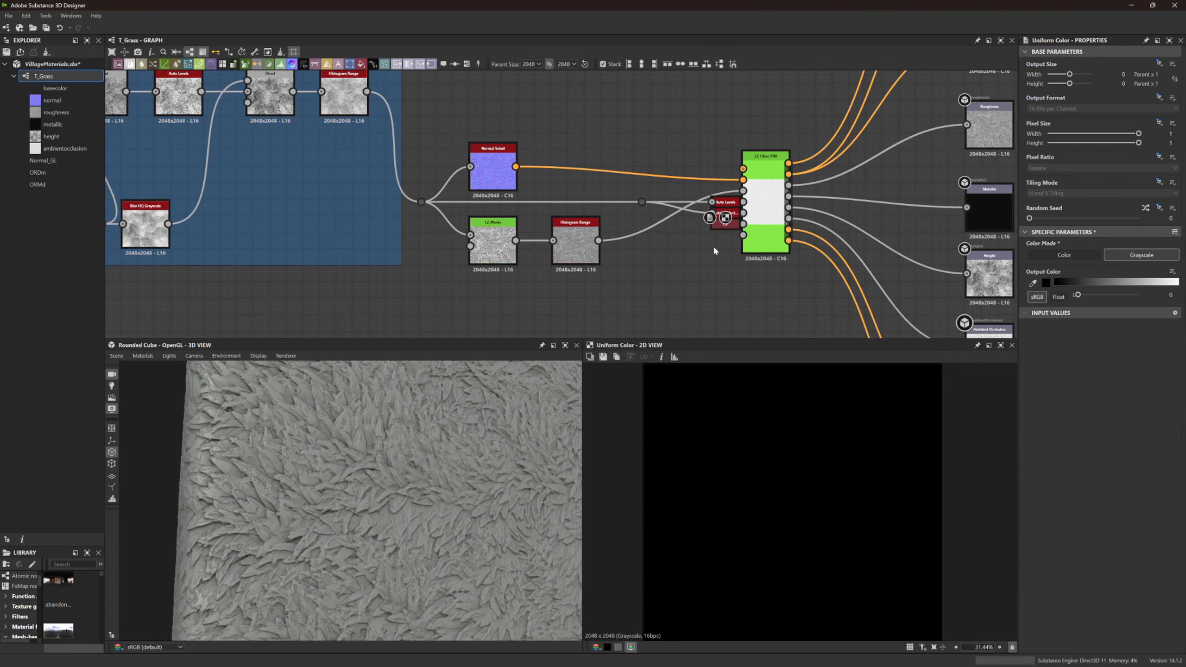
# Copy the existing LZ_Brush node, paste it just below LZ_Filter_PBR, apply a preset to the copy, and preview it
pyautogui.moveTo(713, 244); pyautogui.dragTo(696, 208, button='middle')
pyautogui.moveTo(532, 254); pyautogui.dragTo(551, 250, button='middle')
pyautogui.moveTo(421, 246); pyautogui.dragTo(638, 237, button='middle')
pyautogui.moveTo(324, 197); pyautogui.dragTo(345, 216, button='middle')
pyautogui.click(252, 199)
pyautogui.moveTo(701, 221); pyautogui.dragTo(397, 220, button='middle')
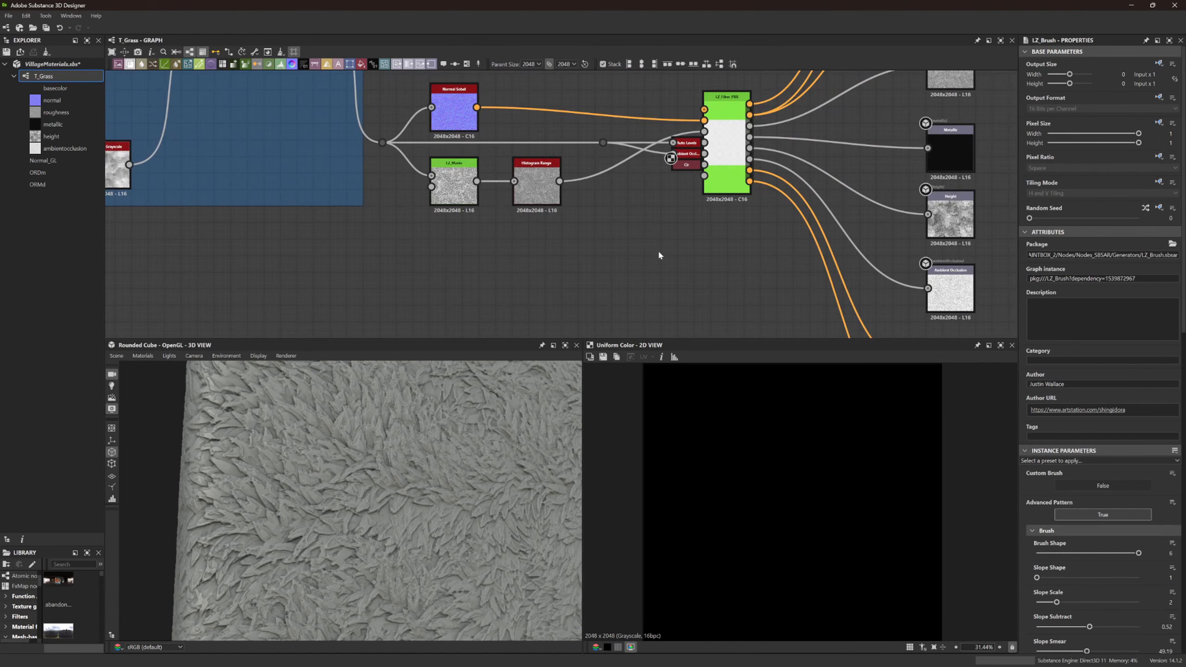
pyautogui.hotkey('ctrl', 'v')
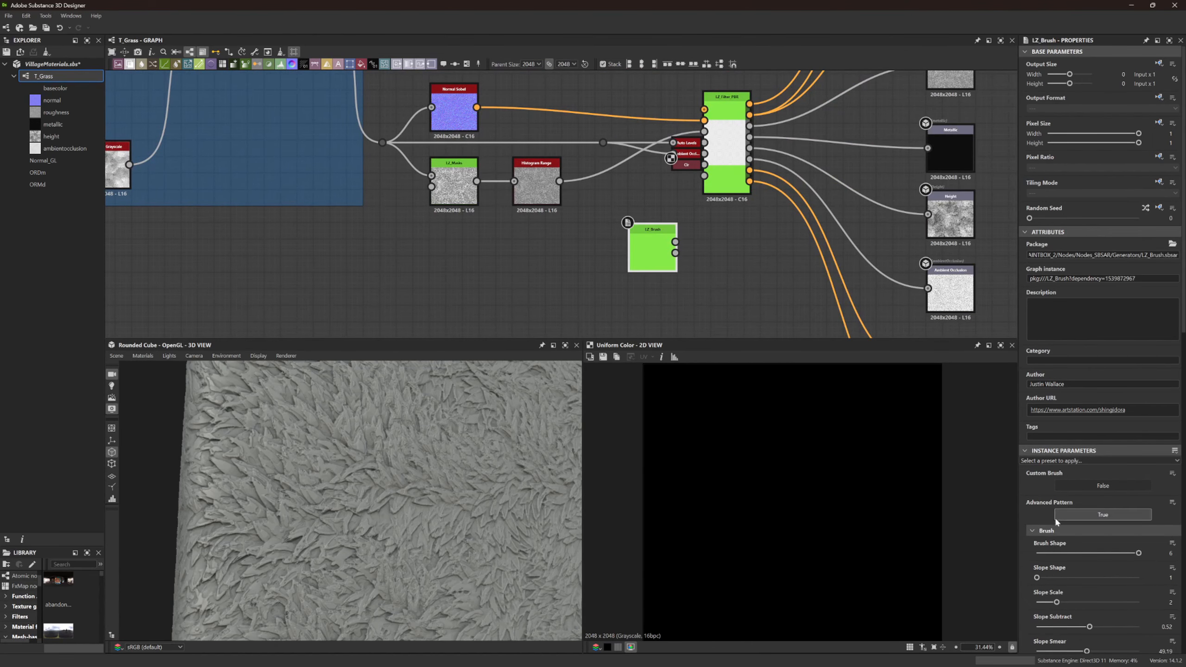
pyautogui.click(1051, 460)
pyautogui.click(1046, 483)
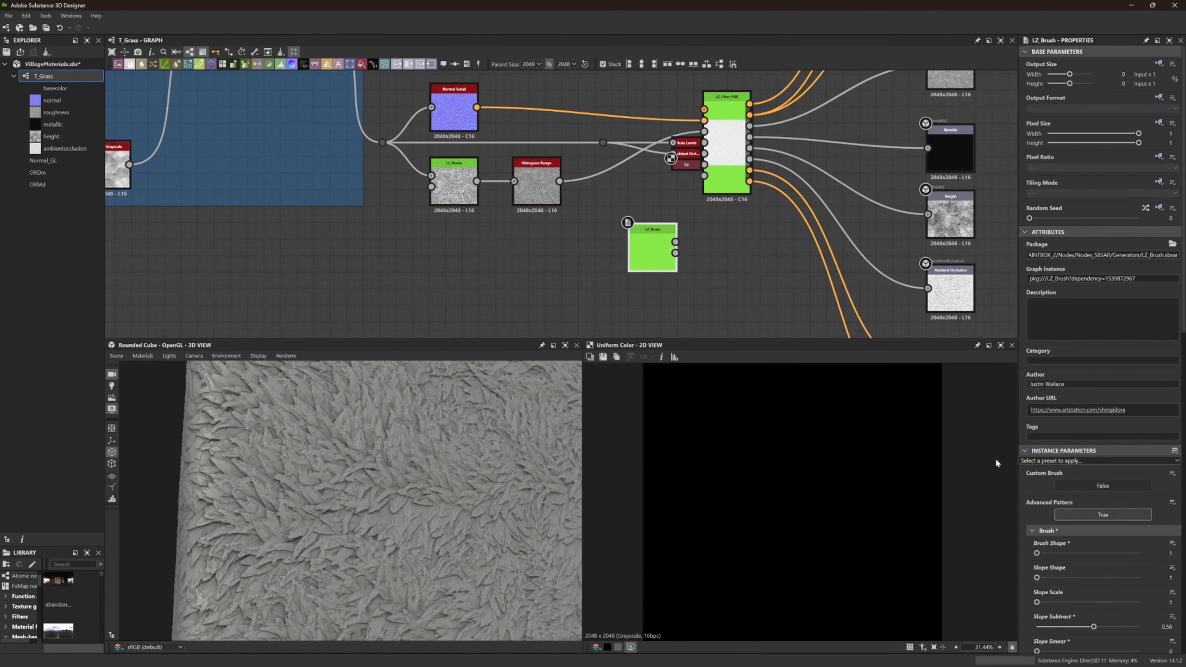
pyautogui.doubleClick(649, 245)
# Set the new LZ_Brush's X Amount to 60, Y Amount to 43, Blur to 0, Detail to 0.05 and Slope Smear to 40.72
pyautogui.scroll(-10, 1035, 514)
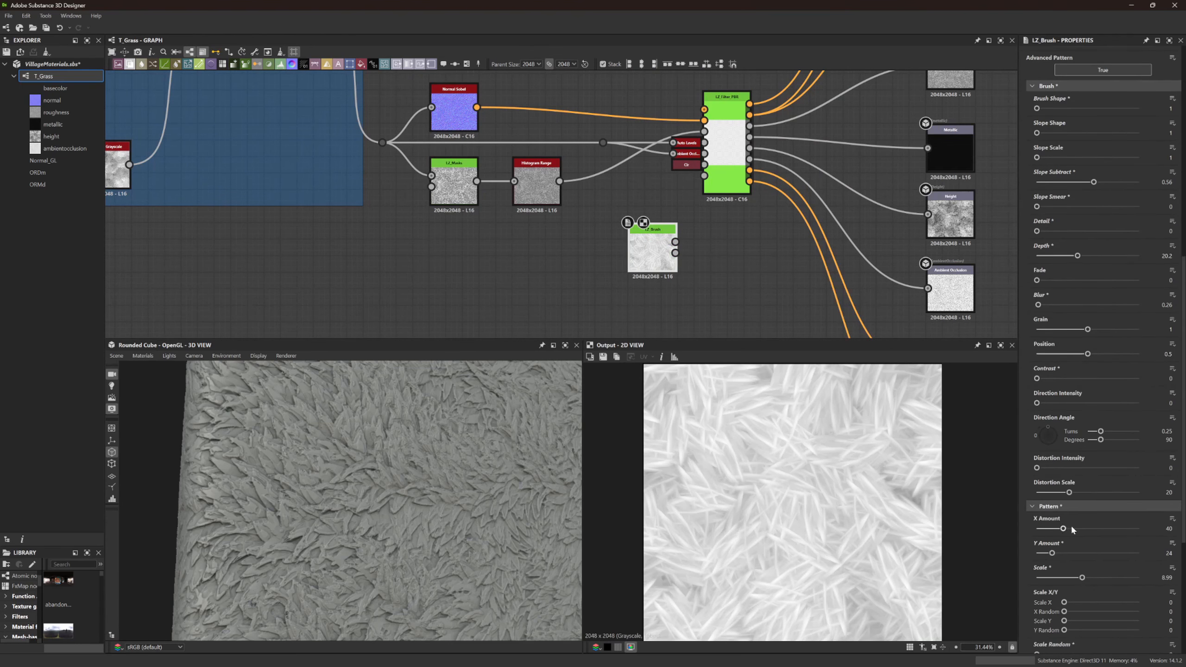
pyautogui.moveTo(1063, 529)
pyautogui.mouseDown()
pyautogui.moveTo(1078, 529)
pyautogui.moveTo(1049, 554)
pyautogui.mouseUp()
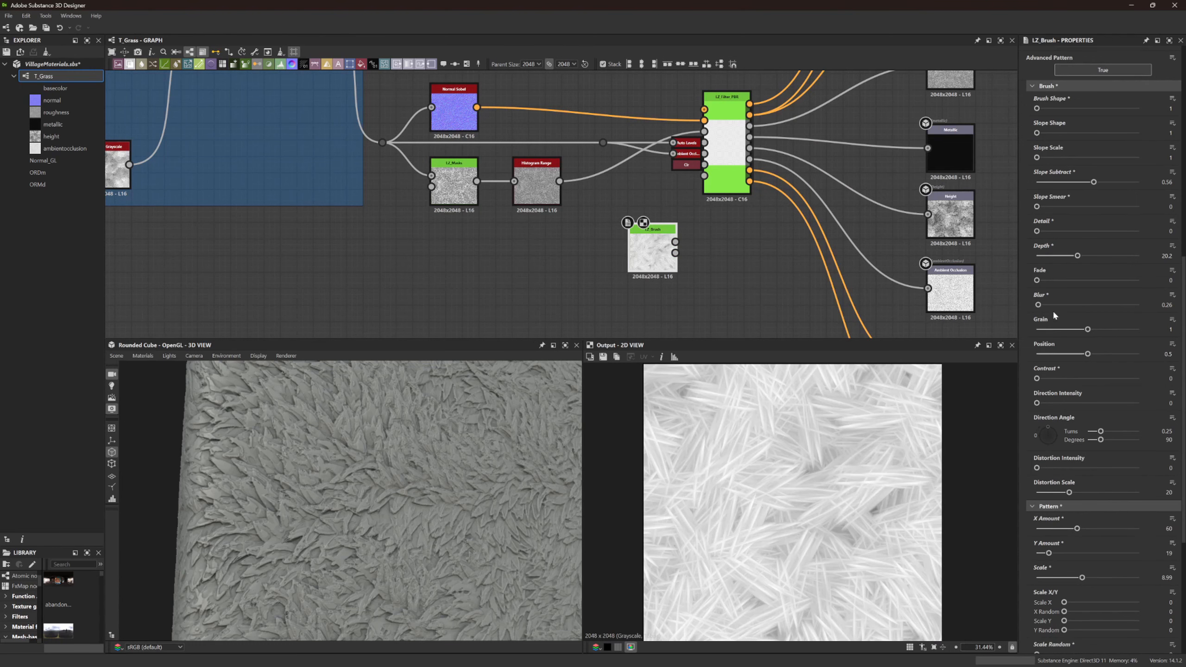
pyautogui.moveTo(1038, 305)
pyautogui.mouseDown()
pyautogui.moveTo(1061, 304)
pyautogui.moveTo(1022, 310)
pyautogui.mouseUp()
pyautogui.moveTo(1037, 231)
pyautogui.mouseDown()
pyautogui.moveTo(1064, 233)
pyautogui.moveTo(1040, 233)
pyautogui.moveTo(1079, 207)
pyautogui.mouseUp()
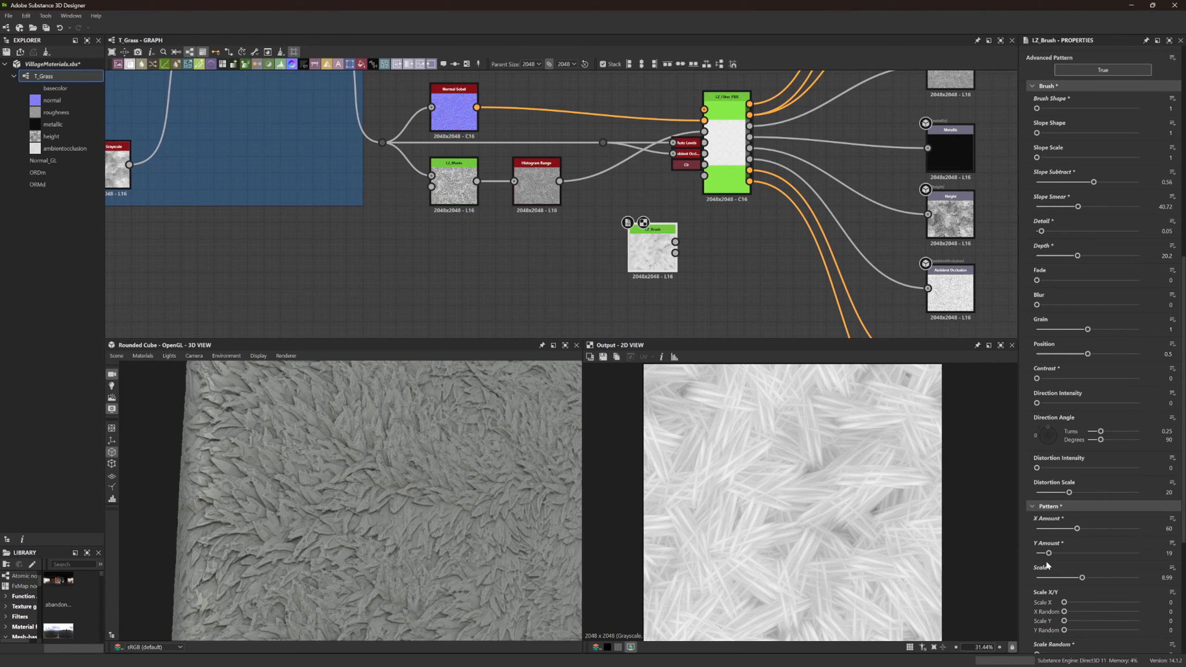
pyautogui.moveTo(1049, 554); pyautogui.dragTo(1071, 552)
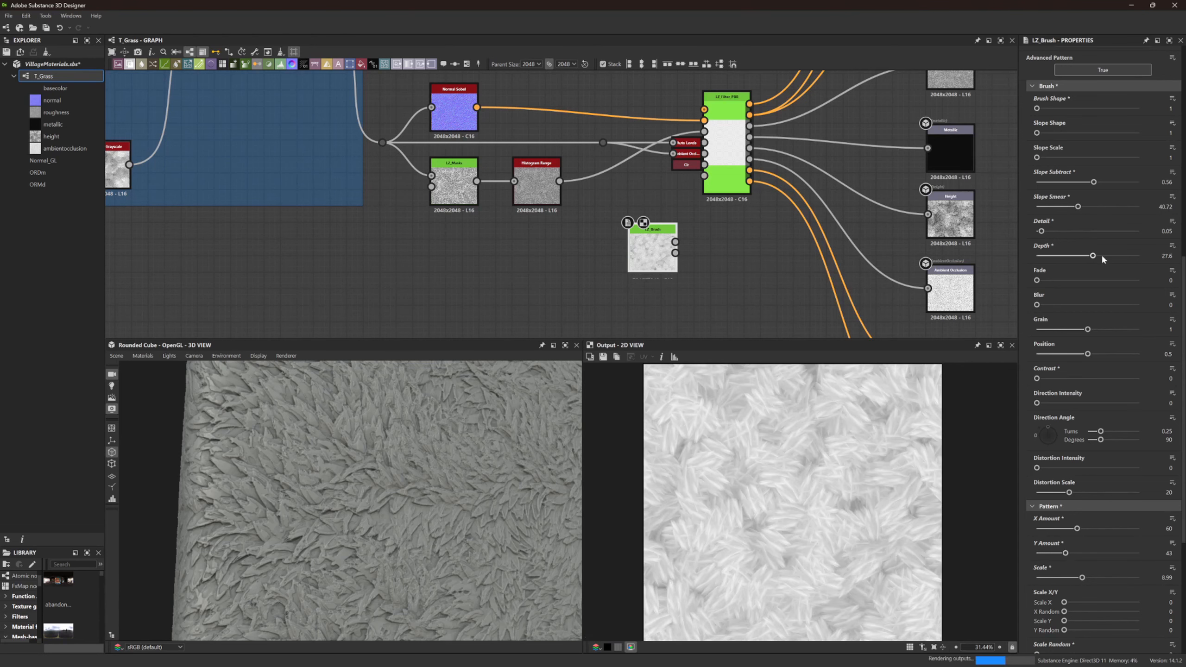
# Set the new LZ_Brush's Depth to 30.77 and Fade to 0.31
pyautogui.moveTo(1078, 255); pyautogui.dragTo(1100, 265)
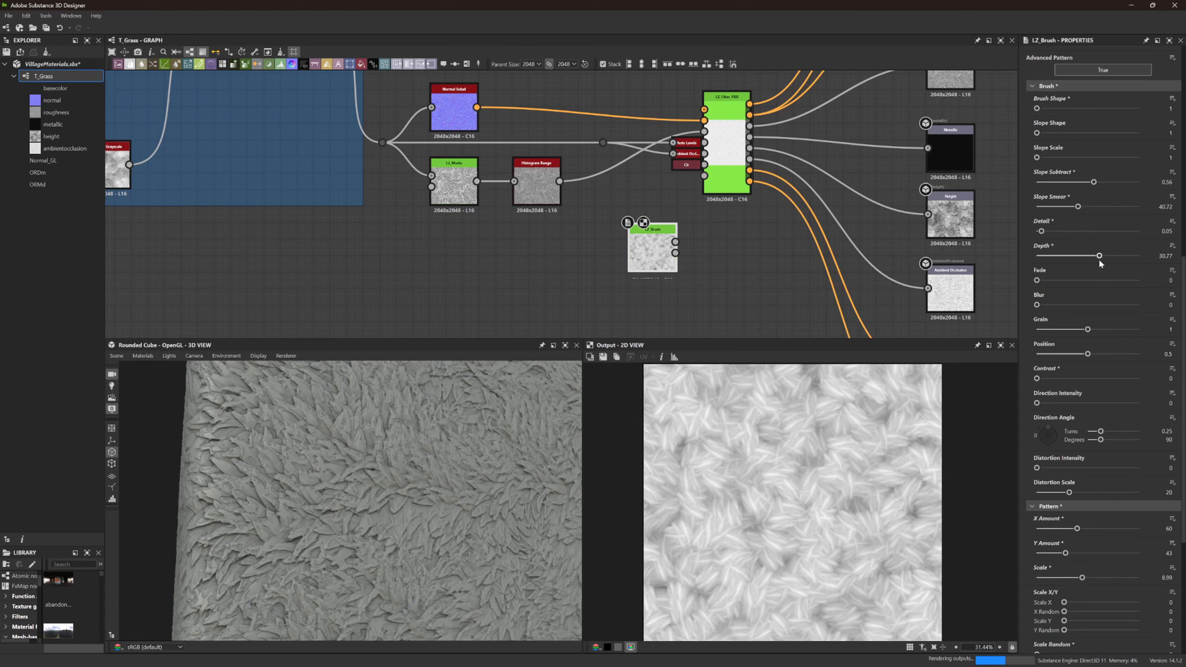
pyautogui.click(1096, 280)
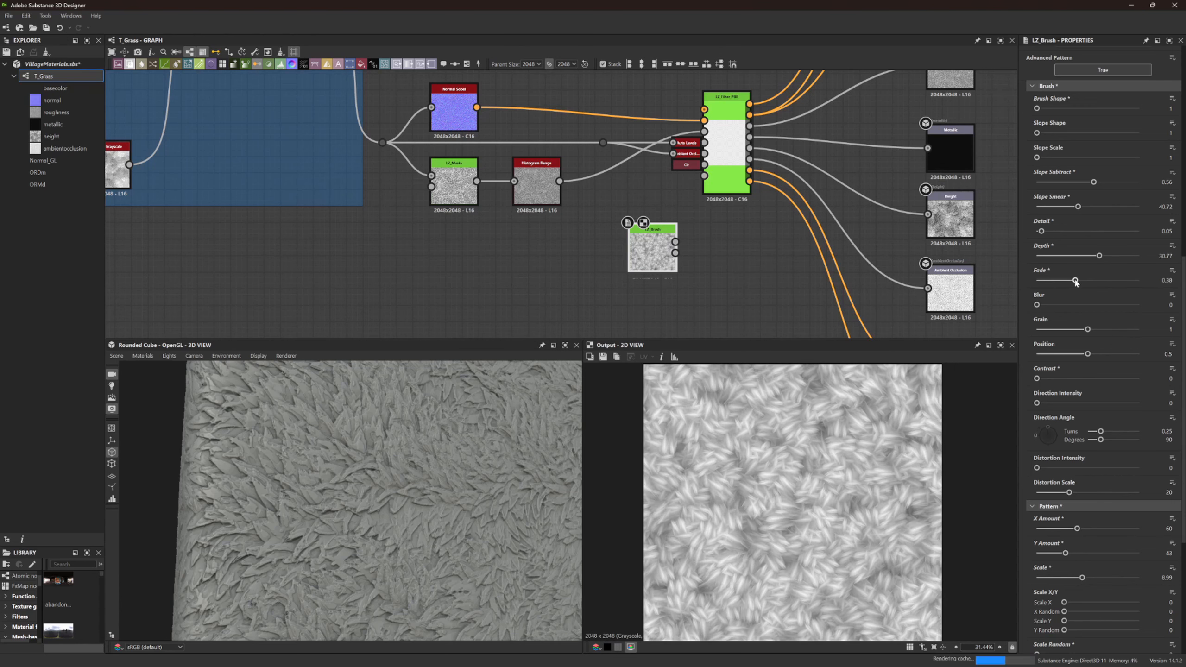
pyautogui.moveTo(1096, 281); pyautogui.dragTo(1069, 281)
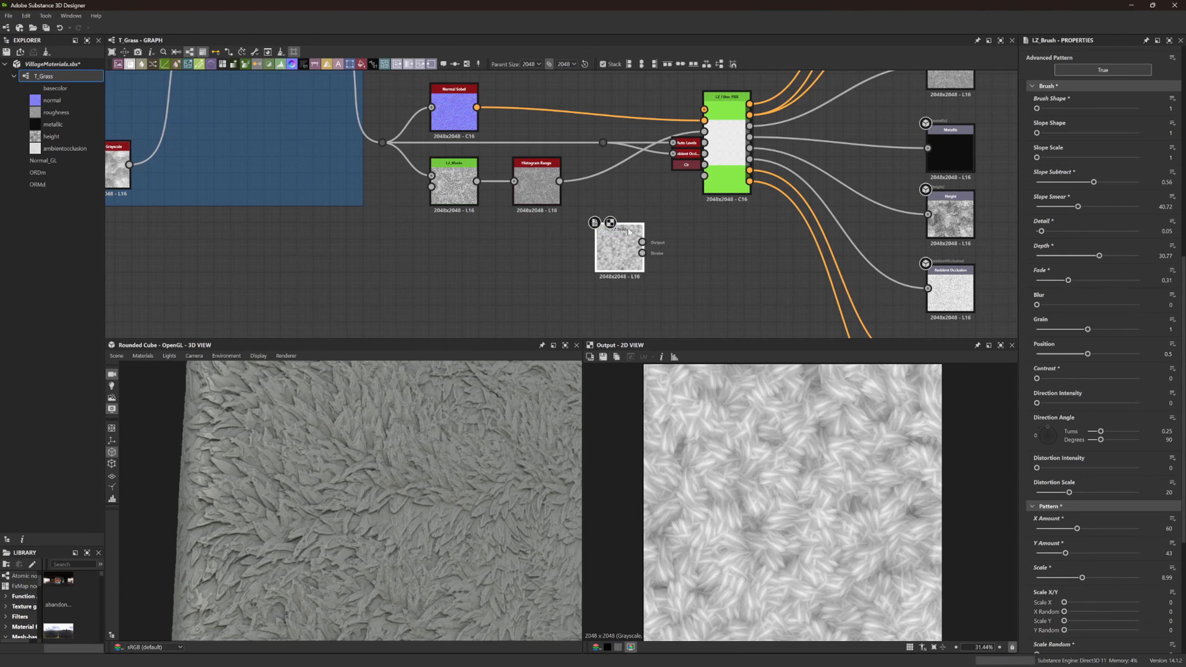
# Connect LZ_Brush's Output to the slope blur input of LZ_Filter_PBR
pyautogui.scroll(3, 685, 253)
pyautogui.moveTo(679, 253); pyautogui.dragTo(807, 130)
pyautogui.scroll(-1, 843, 142)
pyautogui.moveTo(843, 142); pyautogui.dragTo(795, 308, button='middle')
pyautogui.scroll(-3, 795, 307)
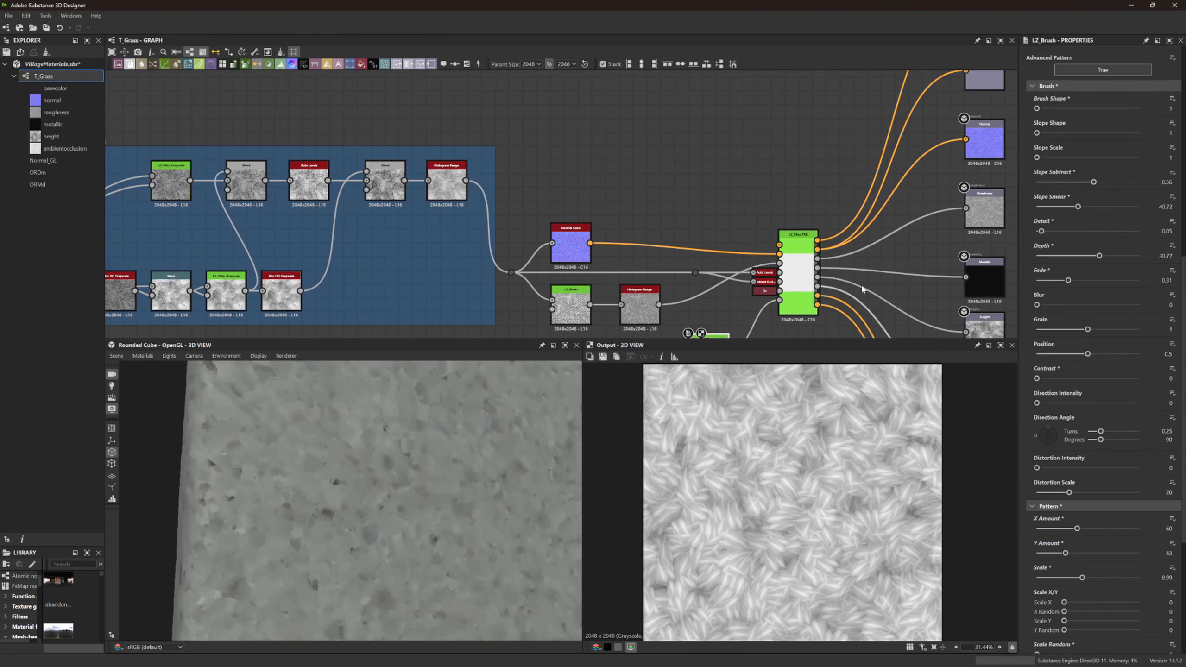
pyautogui.moveTo(697, 224); pyautogui.dragTo(665, 131, button='middle')
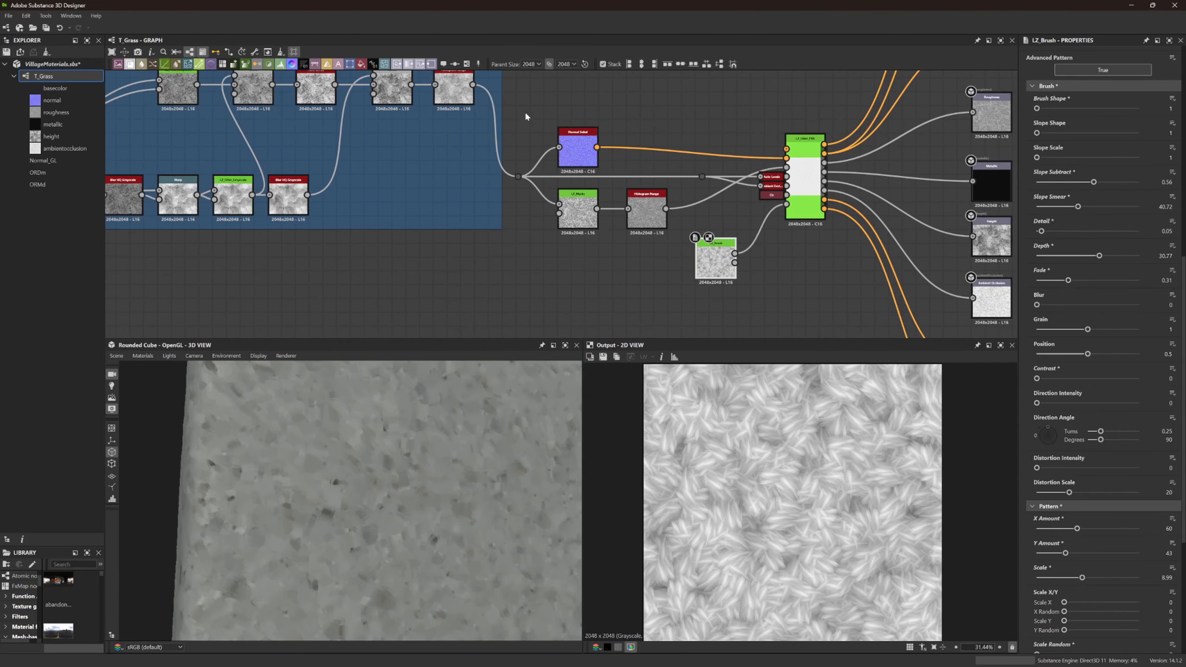
# Enclose the nodes from the first dot node through LZ_Filter_PBR in a frame titled PBR
pyautogui.moveTo(524, 116); pyautogui.dragTo(833, 291)
pyautogui.rightClick(833, 290)
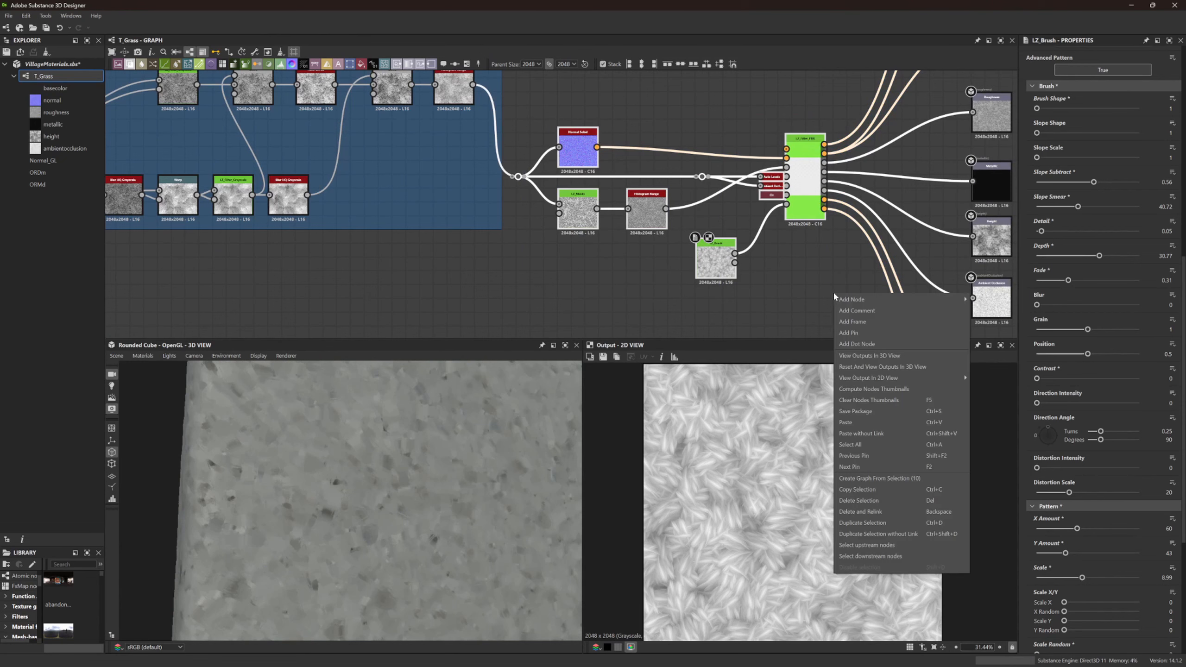
pyautogui.click(852, 321)
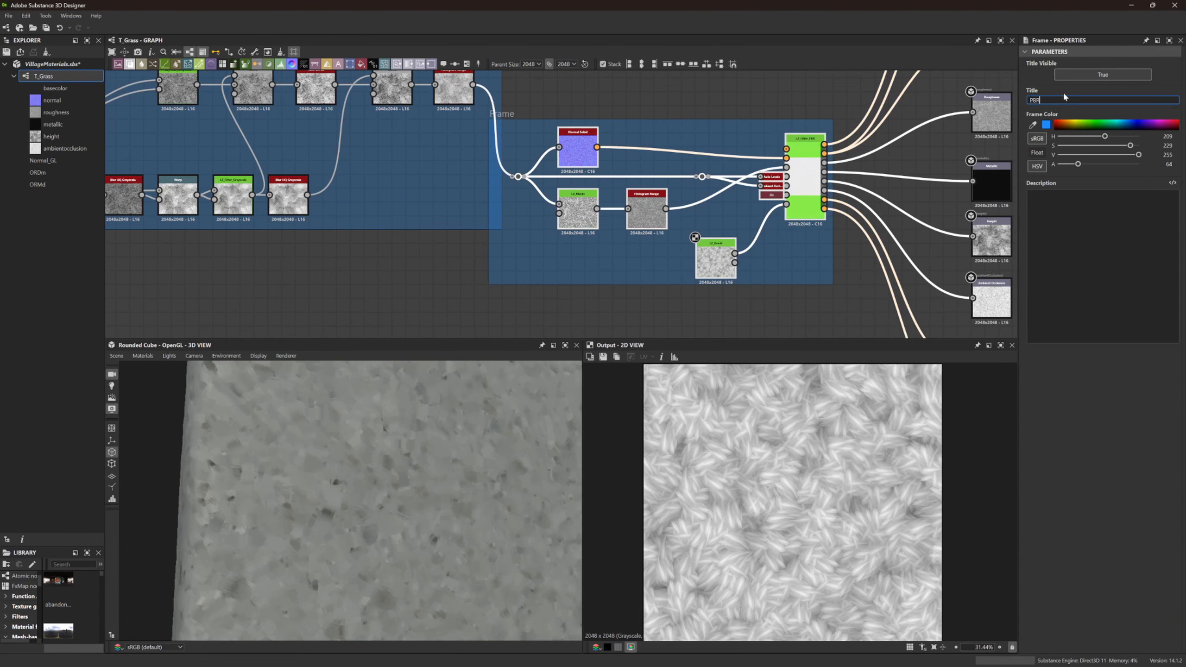
pyautogui.write('PBR')
pyautogui.press('Return')
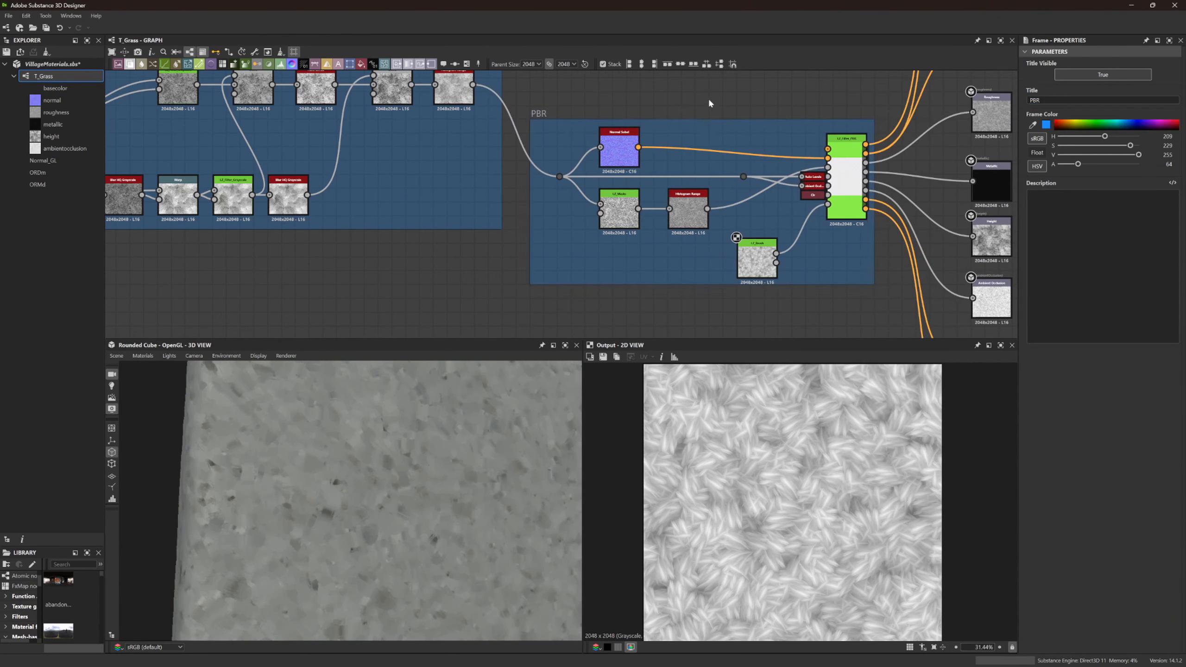
# Move the material output nodes farther away from the PBR frame
pyautogui.scroll(-2, 648, 125)
pyautogui.scroll(-3, 670, 140)
pyautogui.moveTo(649, 125); pyautogui.dragTo(653, 182, button='middle')
pyautogui.moveTo(788, 299); pyautogui.dragTo(821, 133)
# Set LZ_Filter_PBR's Slope Blur Intensity and FX Smoothness to 0 and turn off Quantize
pyautogui.scroll(5, 699, 204)
pyautogui.doubleClick(691, 201)
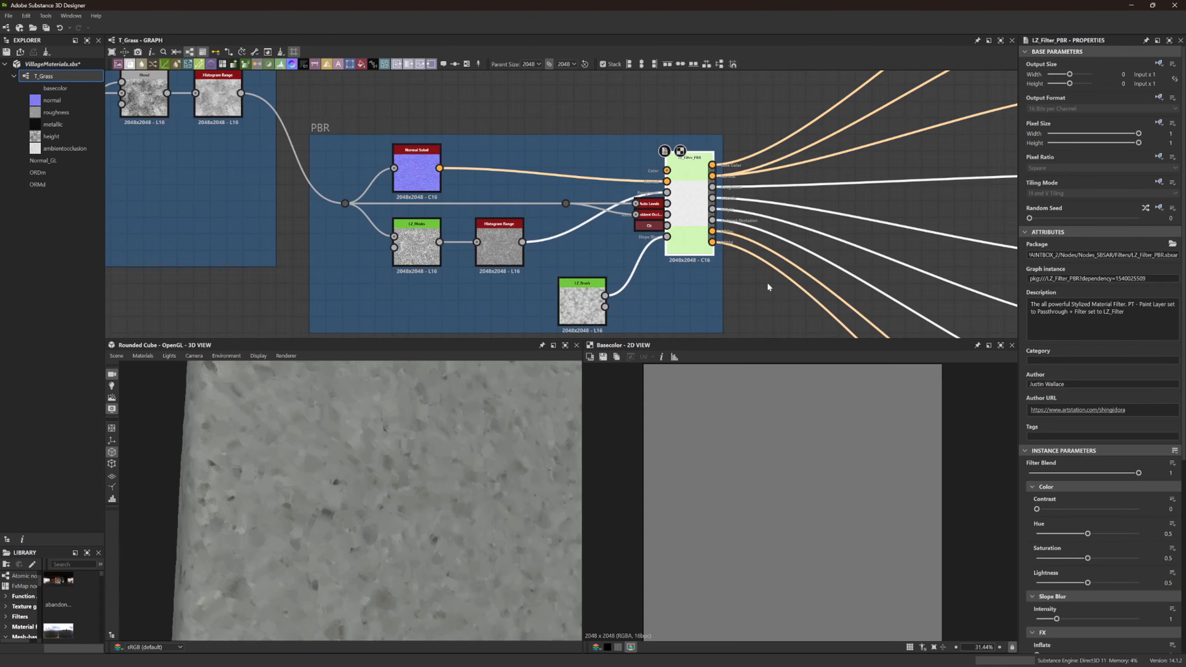
pyautogui.scroll(-3, 1097, 492)
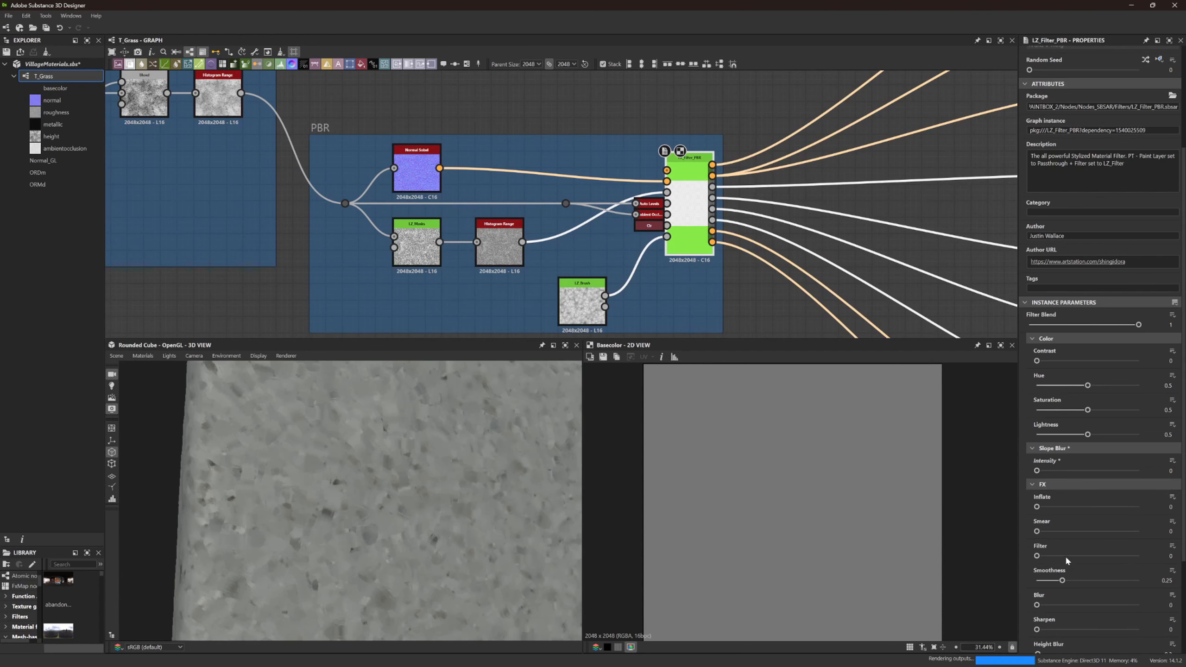
pyautogui.scroll(-3, 1120, 509)
pyautogui.click(1079, 566)
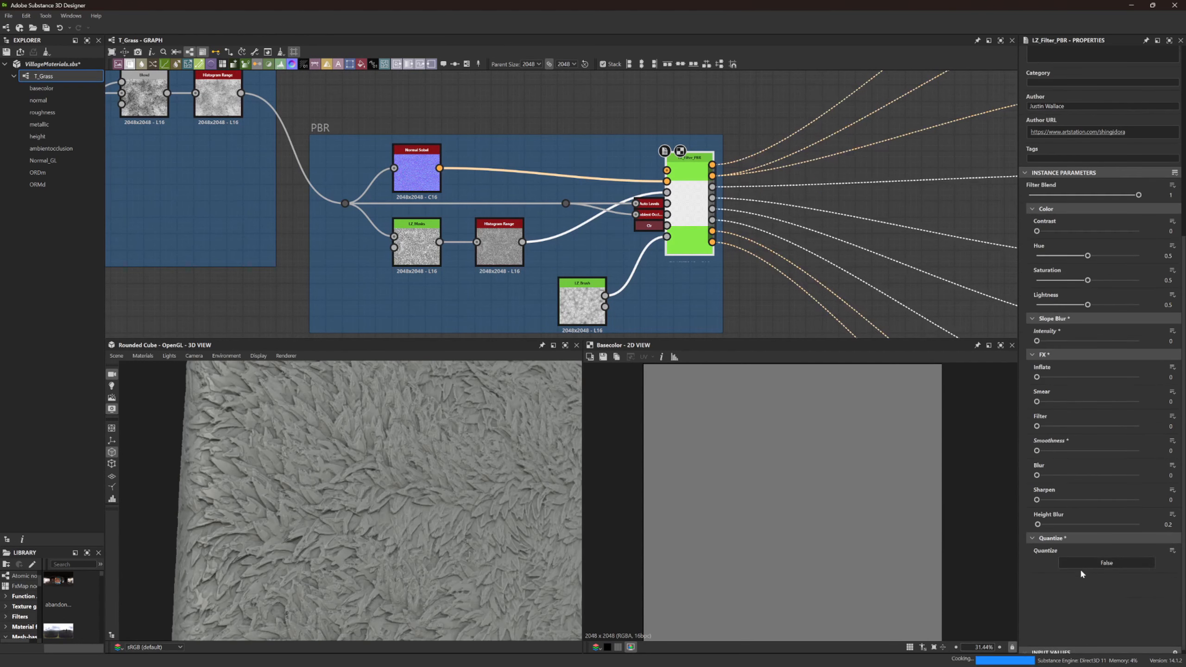
pyautogui.click(1032, 607)
pyautogui.click(1031, 452)
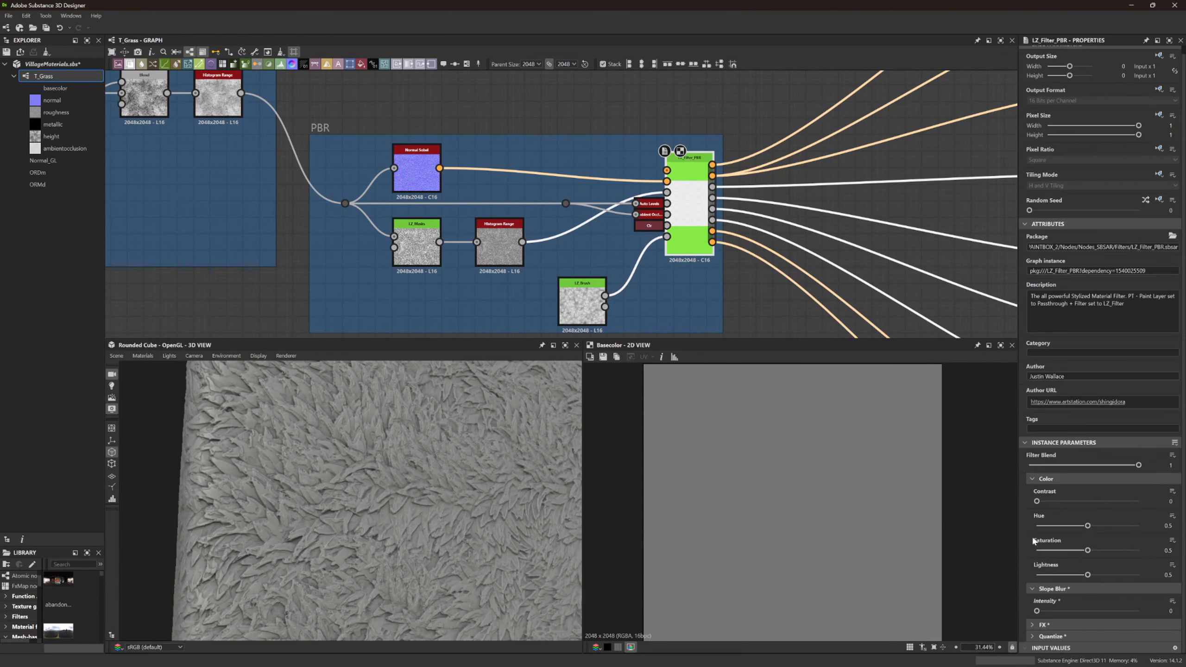
pyautogui.scroll(-4, 447, 164)
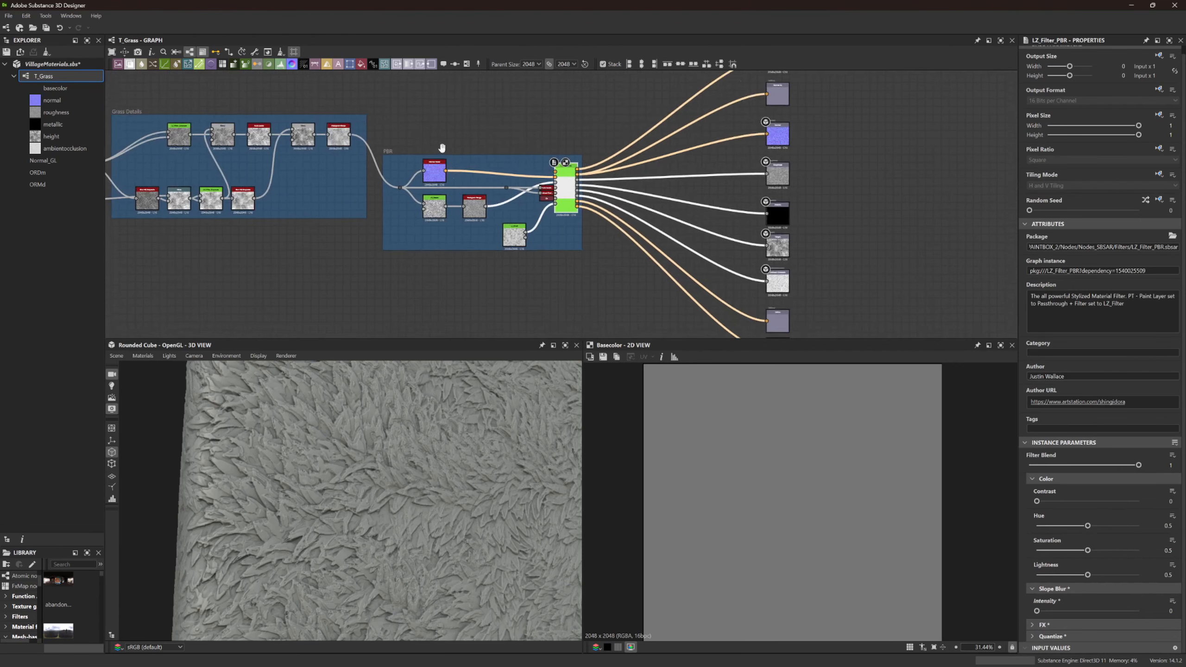
pyautogui.moveTo(442, 147); pyautogui.dragTo(576, 224, button='middle')
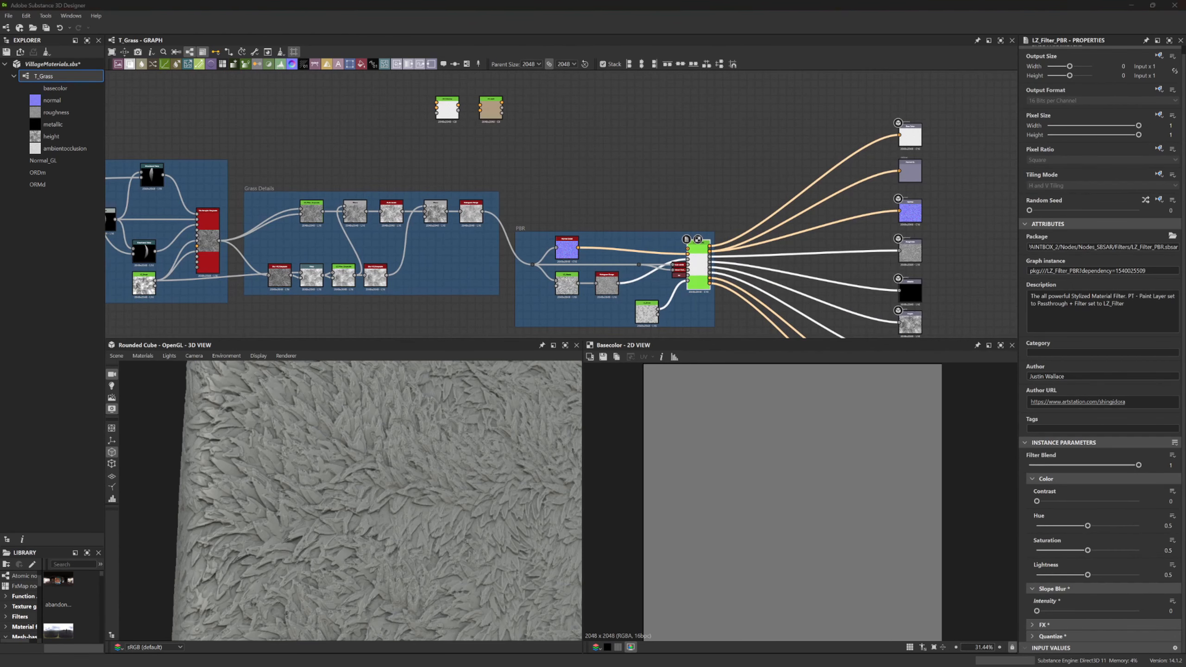
pyautogui.scroll(6, 456, 201)
pyautogui.scroll(-3, 562, 204)
pyautogui.moveTo(549, 127)
pyautogui.mouseDown(button='middle')
pyautogui.moveTo(511, 143)
pyautogui.moveTo(524, 199)
pyautogui.mouseUp(button='middle')
pyautogui.moveTo(629, 171); pyautogui.dragTo(408, 120)
pyautogui.moveTo(449, 165); pyautogui.dragTo(452, 167)
pyautogui.scroll(1, 503, 257)
pyautogui.moveTo(539, 266); pyautogui.dragTo(517, 94, button='middle')
pyautogui.scroll(-3, 517, 94)
pyautogui.scroll(2, 320, 183)
pyautogui.moveTo(752, 233); pyautogui.dragTo(741, 234, button='middle')
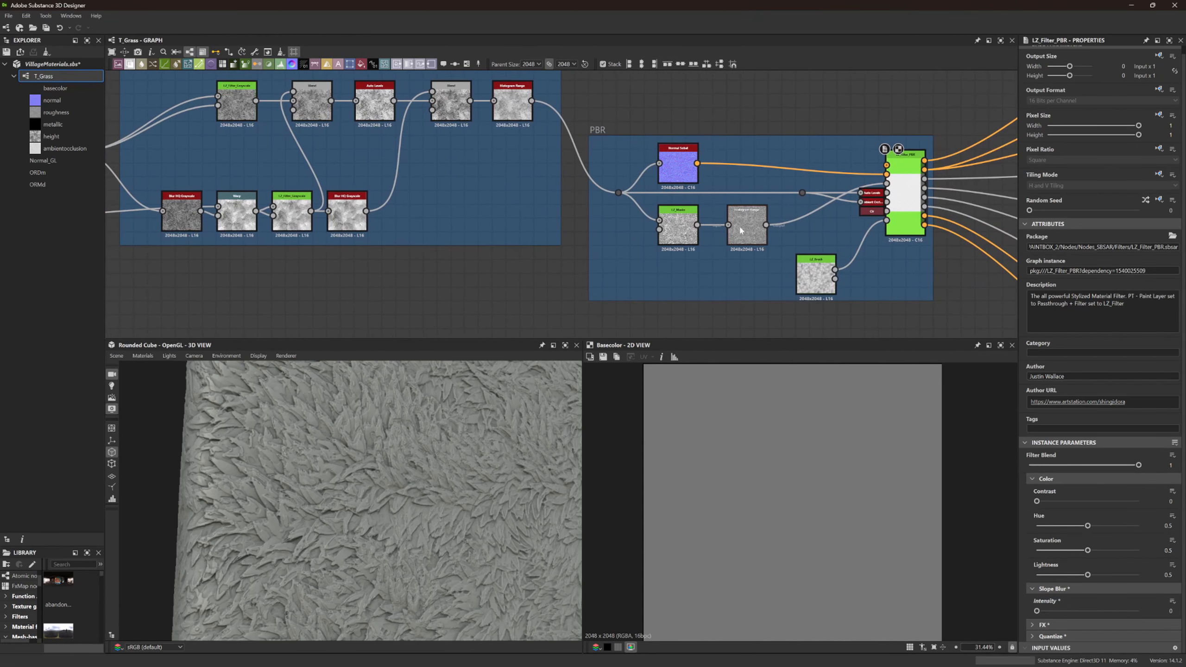
# Paste a copy of the PBR frame's LZ_Brush node into the empty area above that frame
pyautogui.click(810, 276)
pyautogui.moveTo(545, 74); pyautogui.dragTo(544, 206, button='middle')
pyautogui.scroll(4, 543, 192)
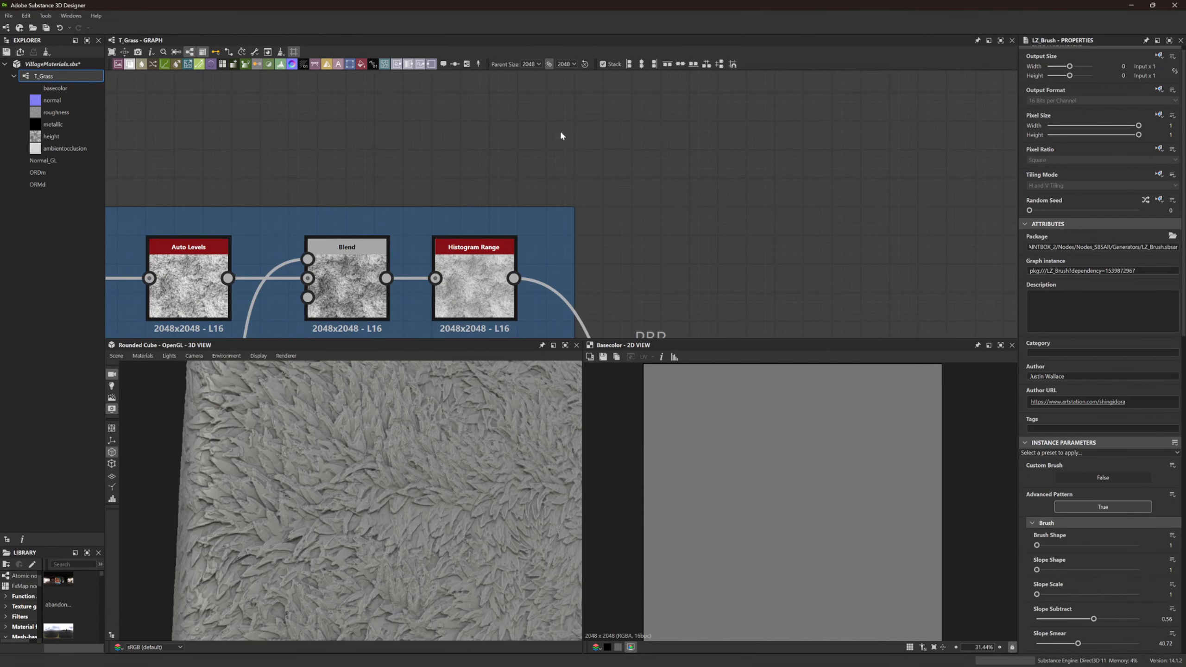
pyautogui.hotkey('ctrl', 'v')
pyautogui.scroll(-4, 560, 132)
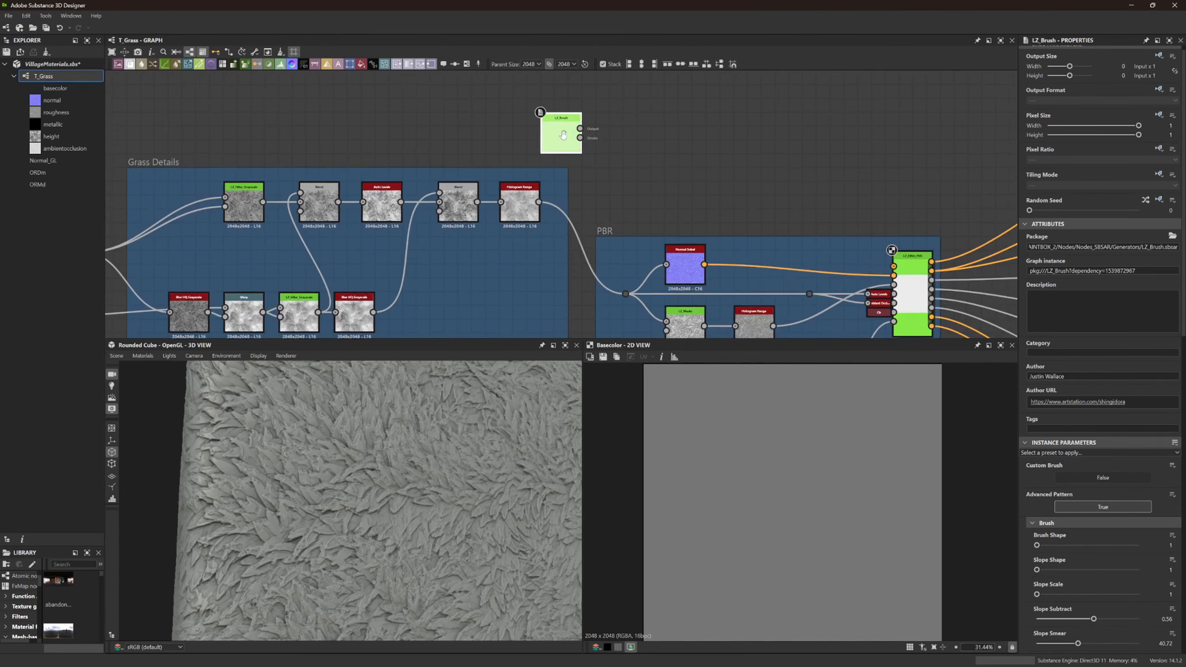
pyautogui.moveTo(560, 133); pyautogui.dragTo(688, 197, button='middle')
pyautogui.moveTo(688, 193); pyautogui.dragTo(797, 181)
# Paste a copy of LZ_Masks above the frames, feed it from the last Histogram Range of Grass Details, and preview it
pyautogui.moveTo(724, 219); pyautogui.dragTo(575, 212, button='middle')
pyautogui.scroll(-1, 671, 89)
pyautogui.click(735, 228)
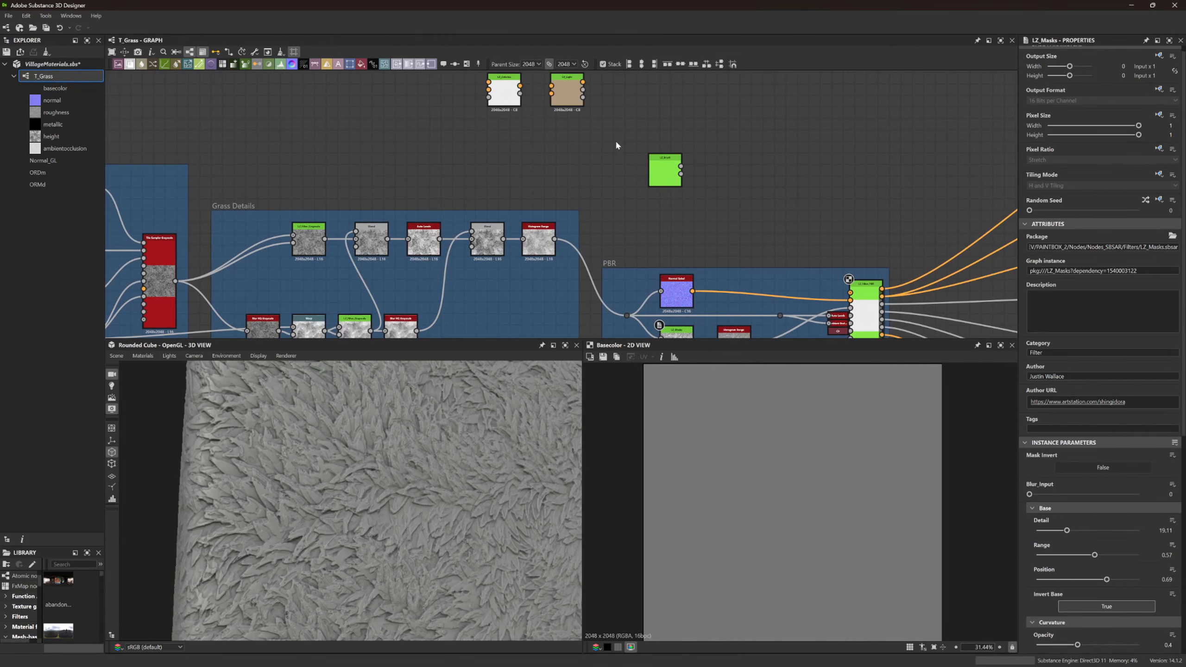
pyautogui.hotkey('ctrl', 'v')
pyautogui.moveTo(666, 171); pyautogui.dragTo(665, 205)
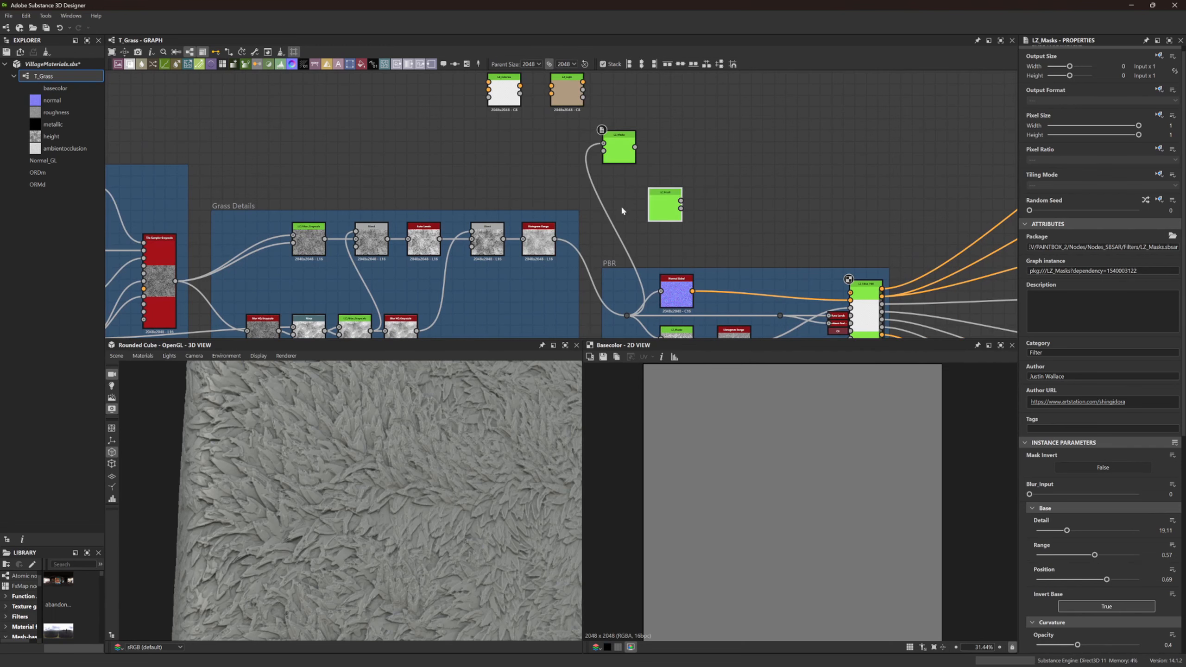
pyautogui.scroll(2, 555, 224)
pyautogui.moveTo(554, 246); pyautogui.dragTo(625, 108)
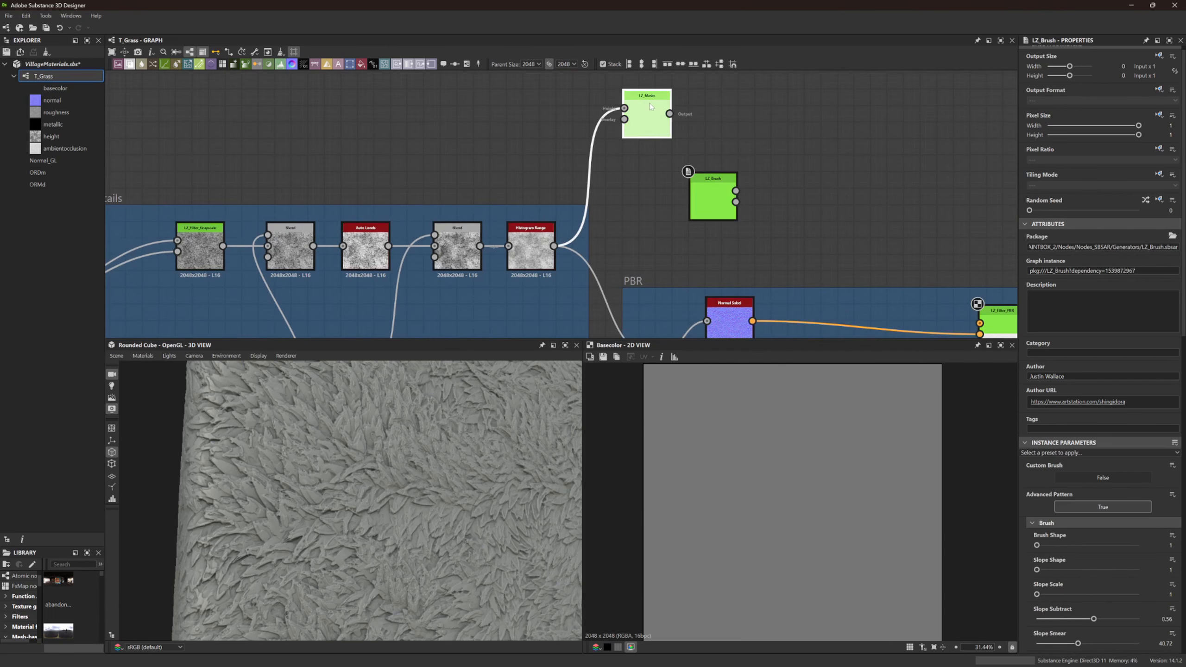
pyautogui.doubleClick(650, 102)
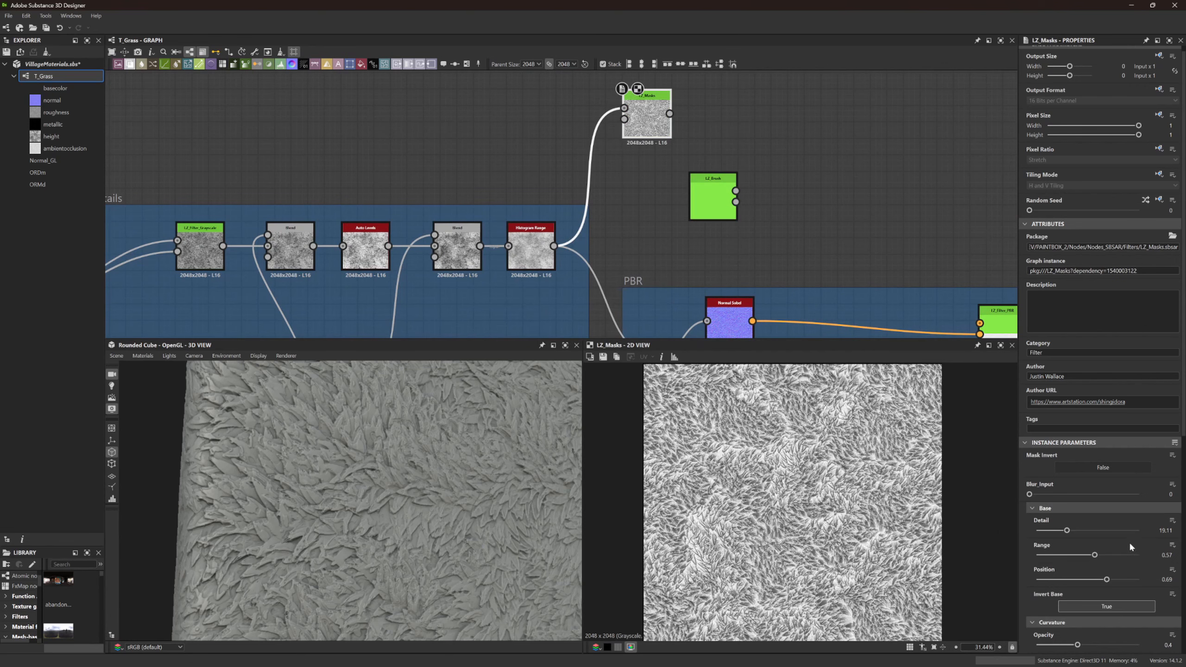
# In the LZ_Masks copy, set Curvature Opacity 0.21, Position 0.55, Contrast 0.53, Normal 0.19, Invert Blend True, and AO Opacity 0
pyautogui.scroll(-6, 1129, 542)
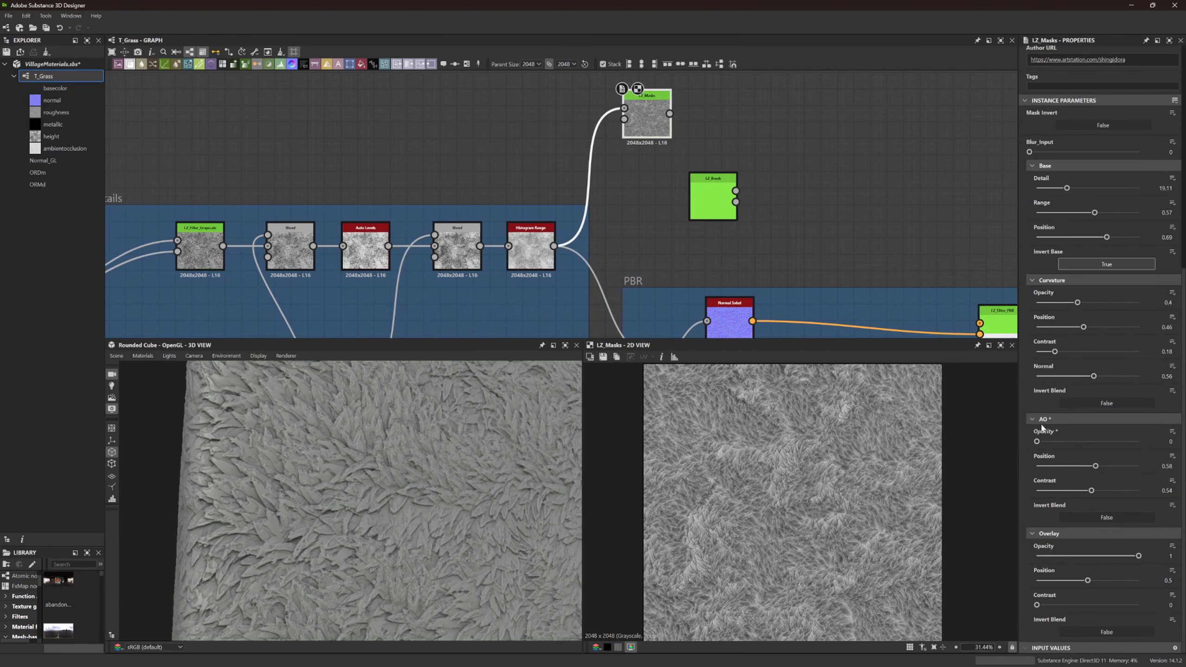
pyautogui.moveTo(1084, 327); pyautogui.dragTo(1056, 377)
pyautogui.click(1083, 403)
pyautogui.scroll(5, 754, 432)
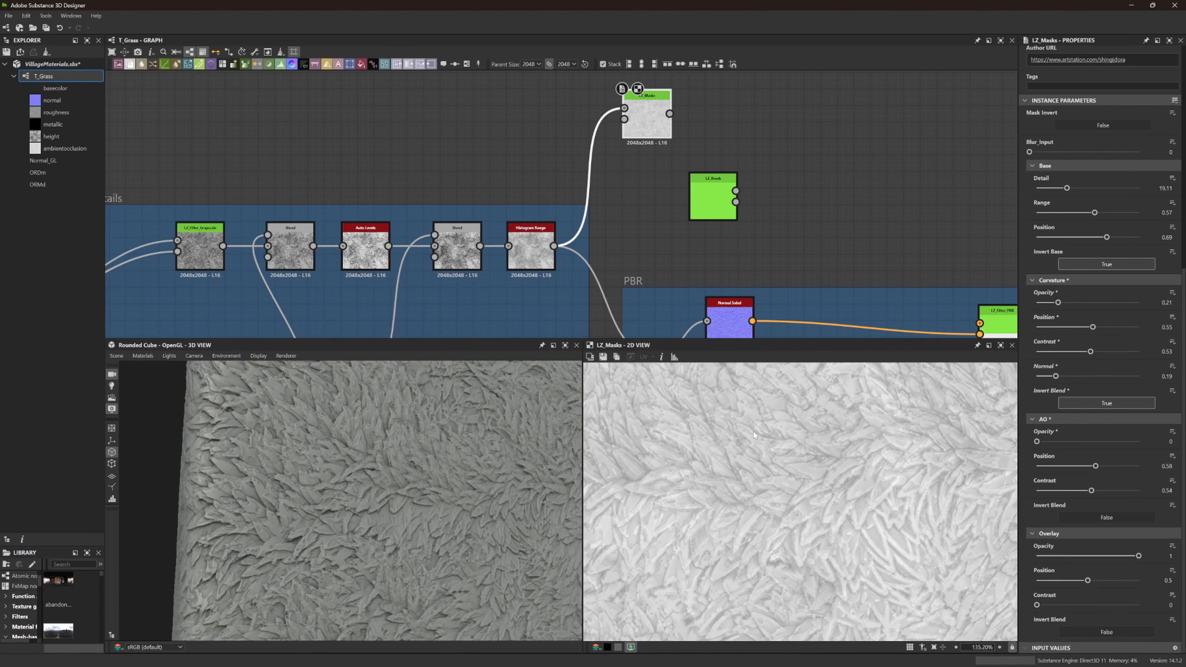
# Set the LZ_Masks copy's AO Position and Contrast to 0.08 and its Overlay Opacity to 0.12
pyautogui.scroll(-8, 753, 432)
pyautogui.moveTo(1095, 465); pyautogui.dragTo(1045, 490)
pyautogui.moveTo(1138, 556); pyautogui.dragTo(1048, 557)
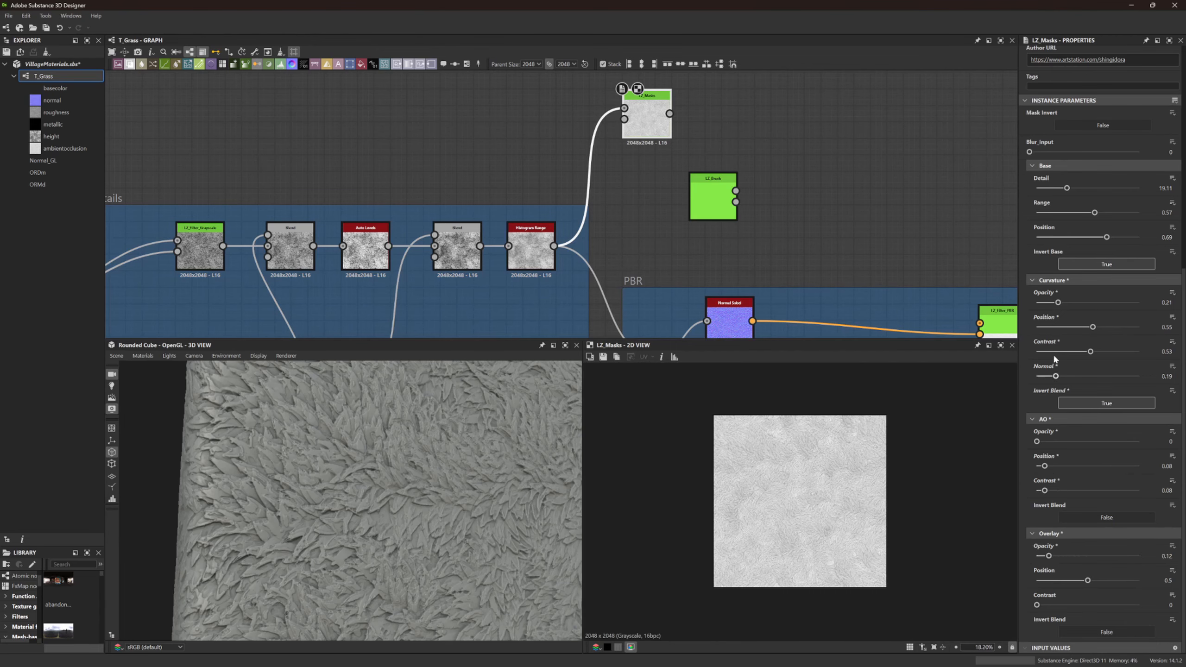
# Set the LZ_Masks copy's Base Detail to 13.32, Range to 0.95 and Position to 0.35
pyautogui.moveTo(1094, 213); pyautogui.dragTo(1132, 213)
pyautogui.moveTo(1067, 188)
pyautogui.mouseDown()
pyautogui.moveTo(1037, 188)
pyautogui.moveTo(1058, 188)
pyautogui.mouseUp()
pyautogui.moveTo(1107, 237); pyautogui.dragTo(1072, 237)
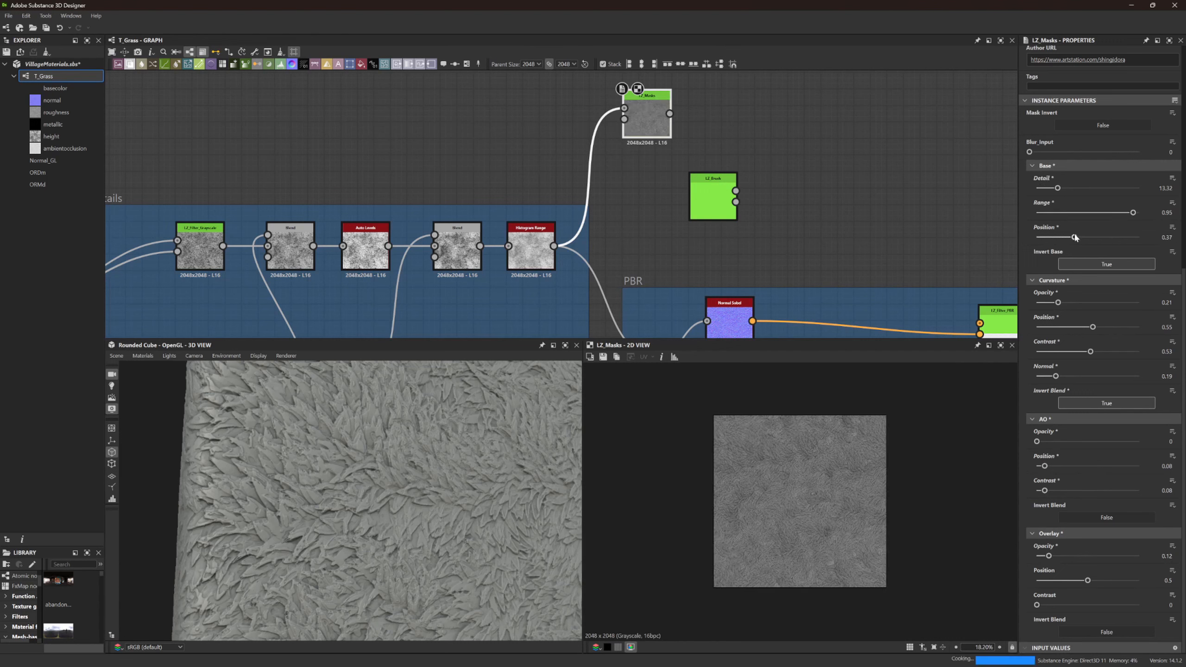
# Set the LZ_Masks copy's Curvature Opacity to 0.63 and Curvature Position to 0.46
pyautogui.moveTo(1059, 303); pyautogui.dragTo(1102, 303)
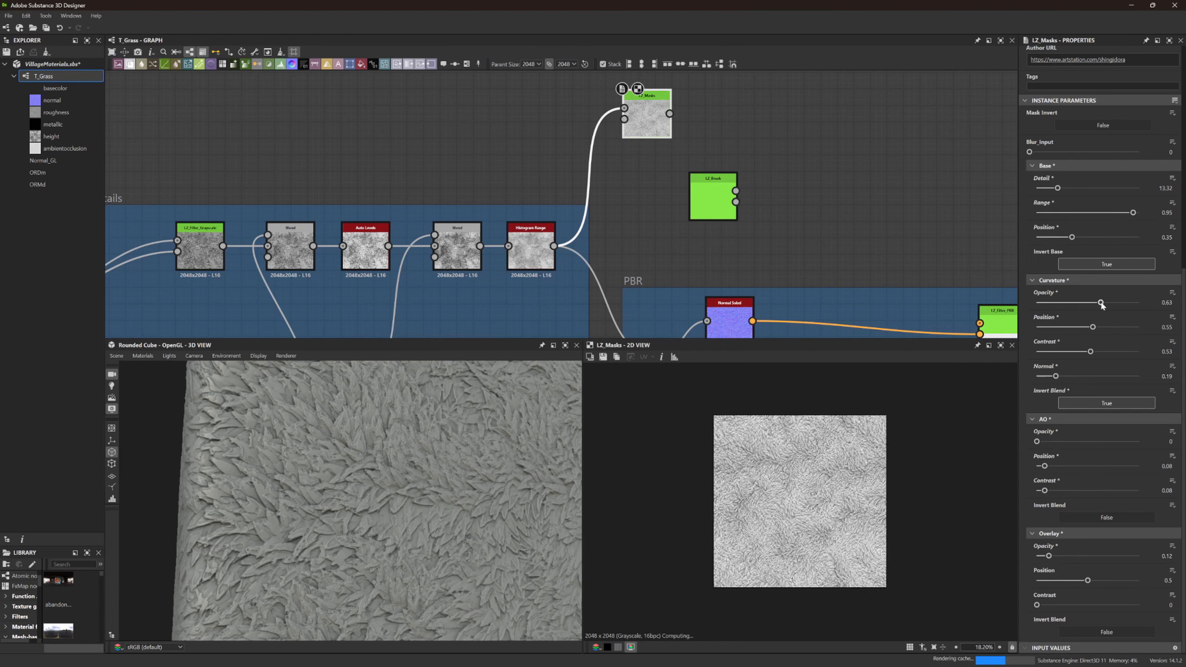
pyautogui.scroll(6, 777, 465)
pyautogui.scroll(-4, 777, 465)
pyautogui.scroll(3, 777, 466)
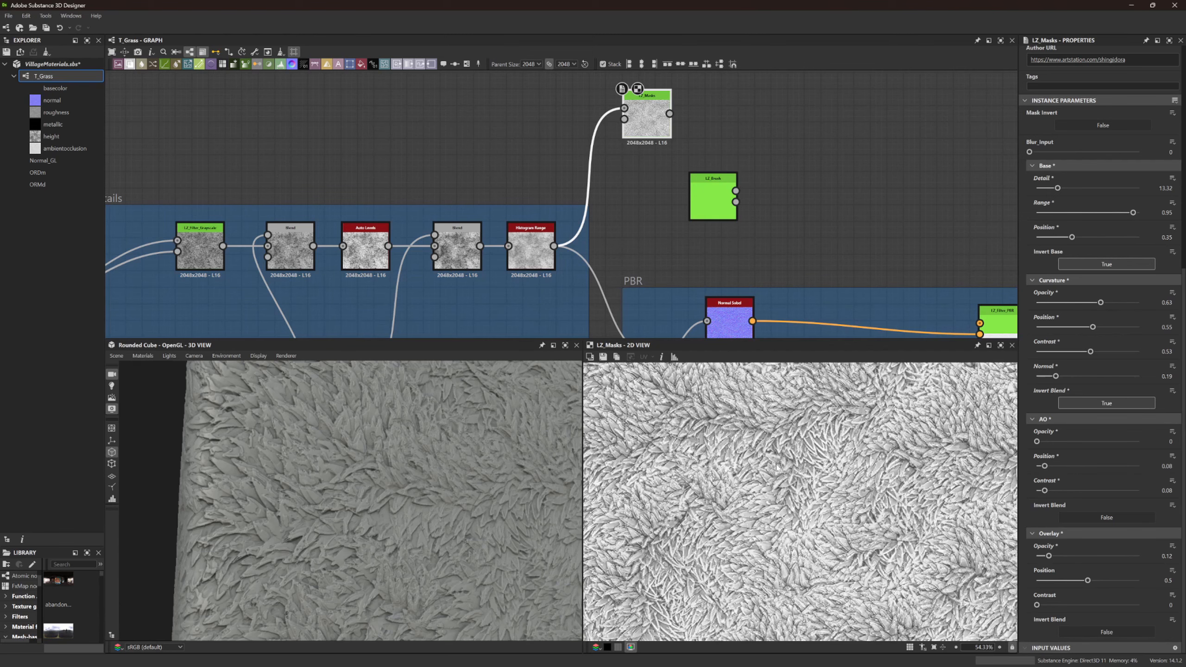
pyautogui.moveTo(1102, 302); pyautogui.dragTo(1085, 328)
pyautogui.scroll(3, 834, 501)
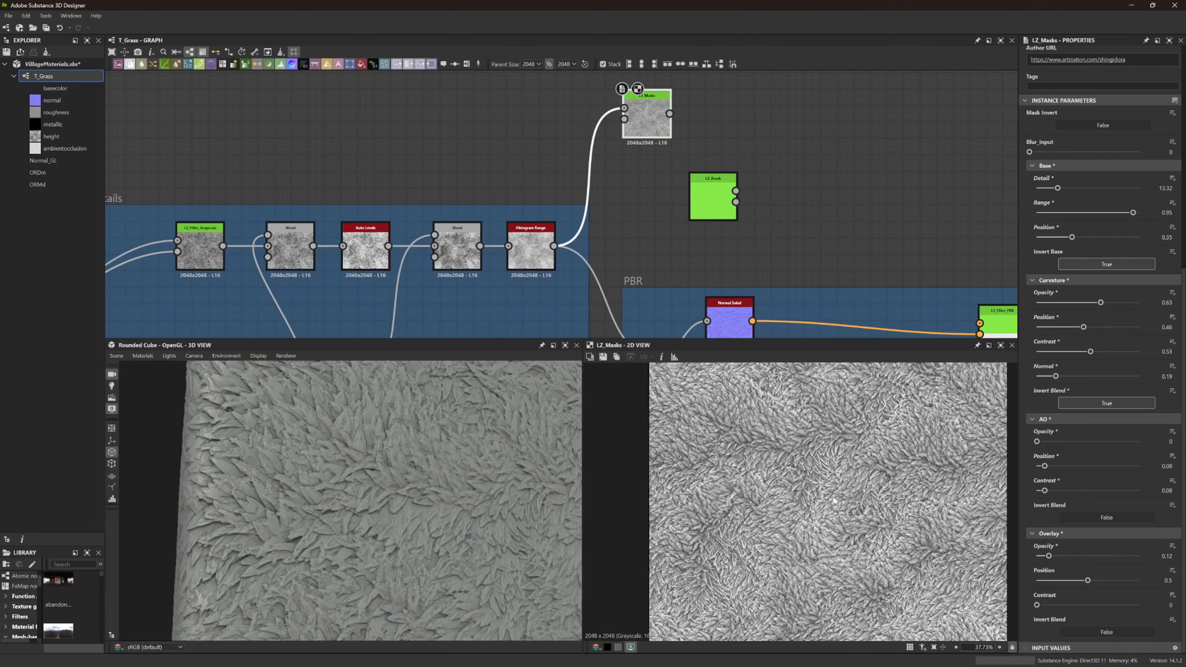
# Add a Blend node fed by the output of the LZ_Masks copy
pyautogui.scroll(-6, 834, 501)
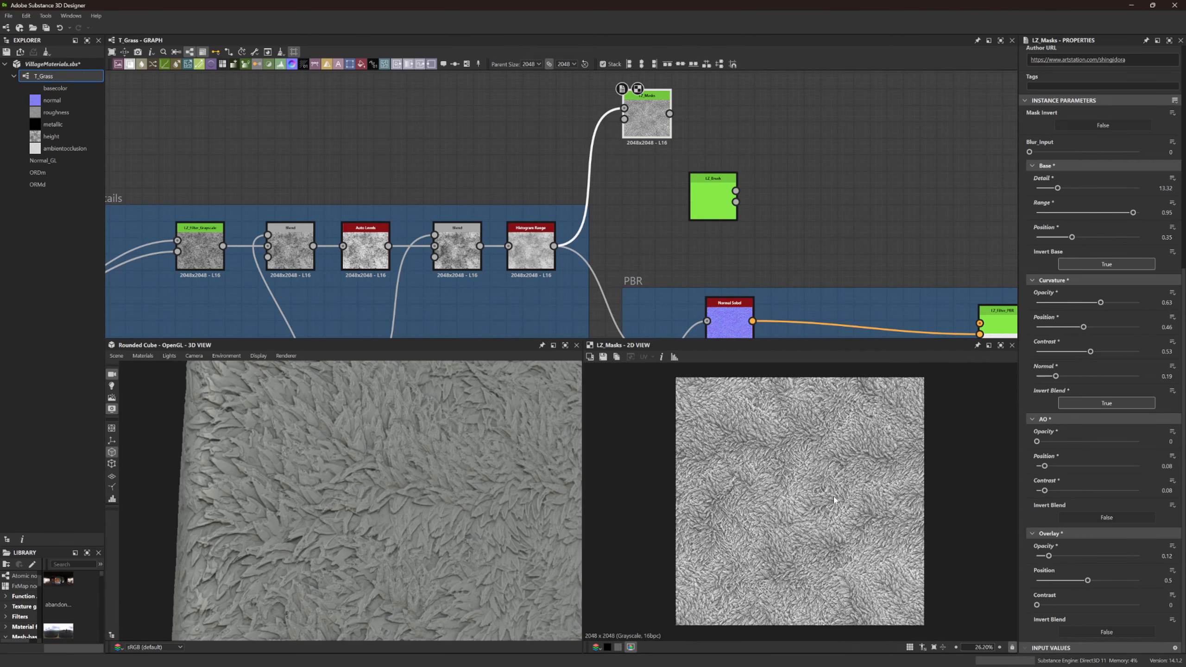
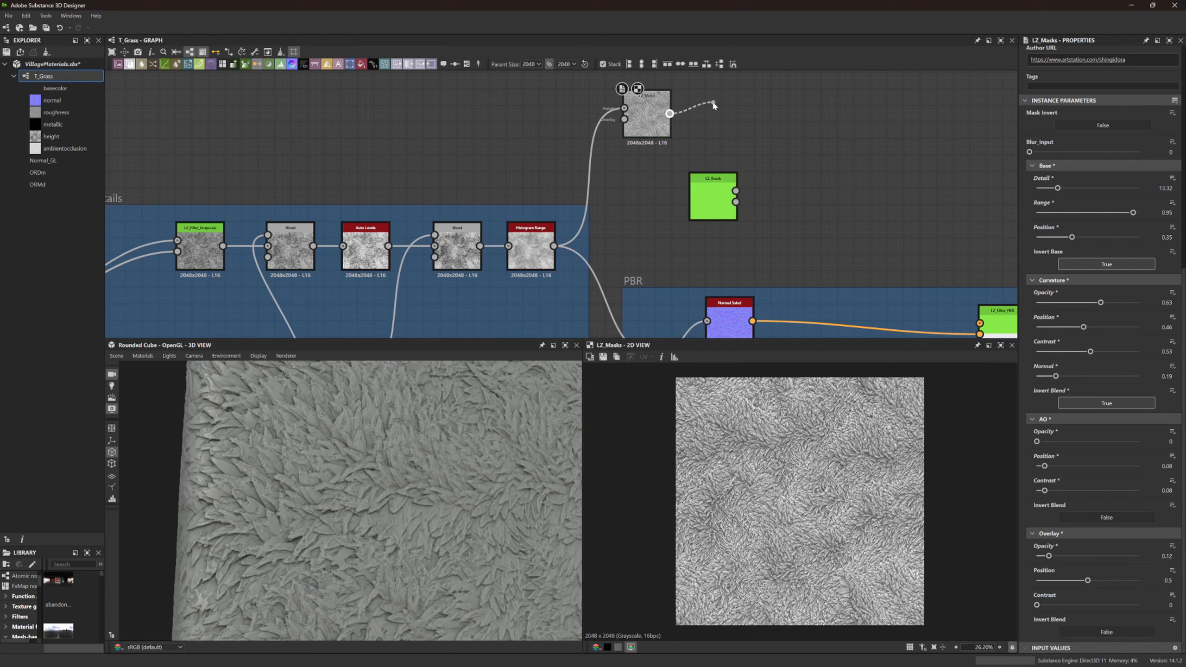
pyautogui.moveTo(713, 105); pyautogui.dragTo(713, 105)
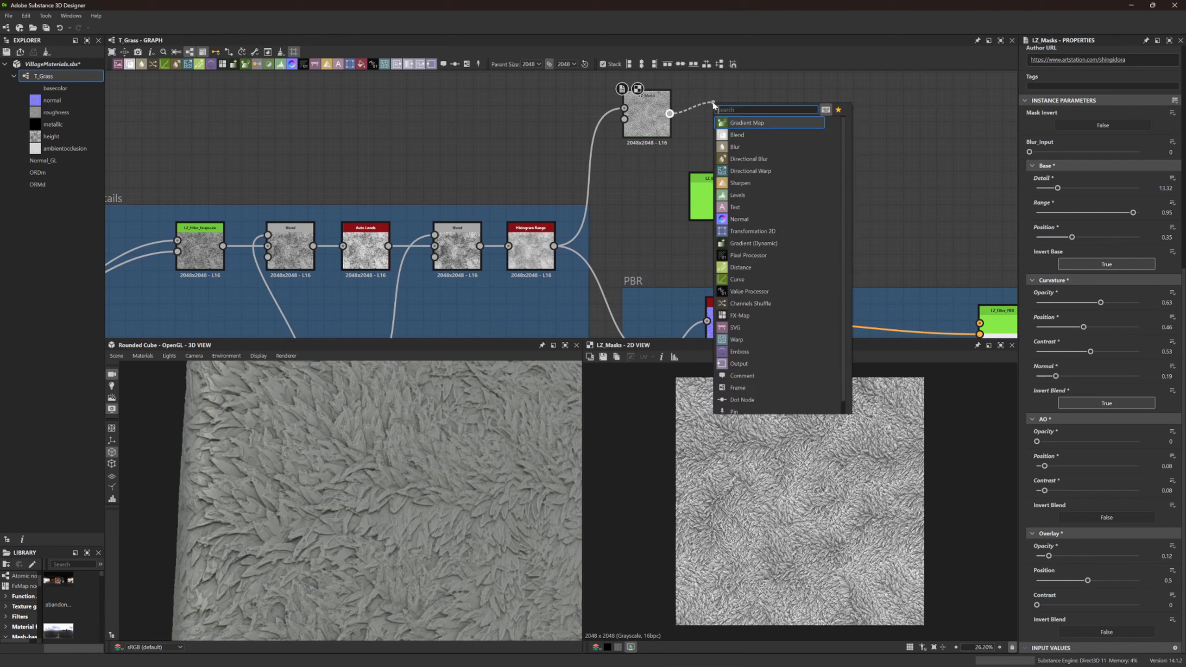
pyautogui.write('blend')
pyautogui.press('Return')
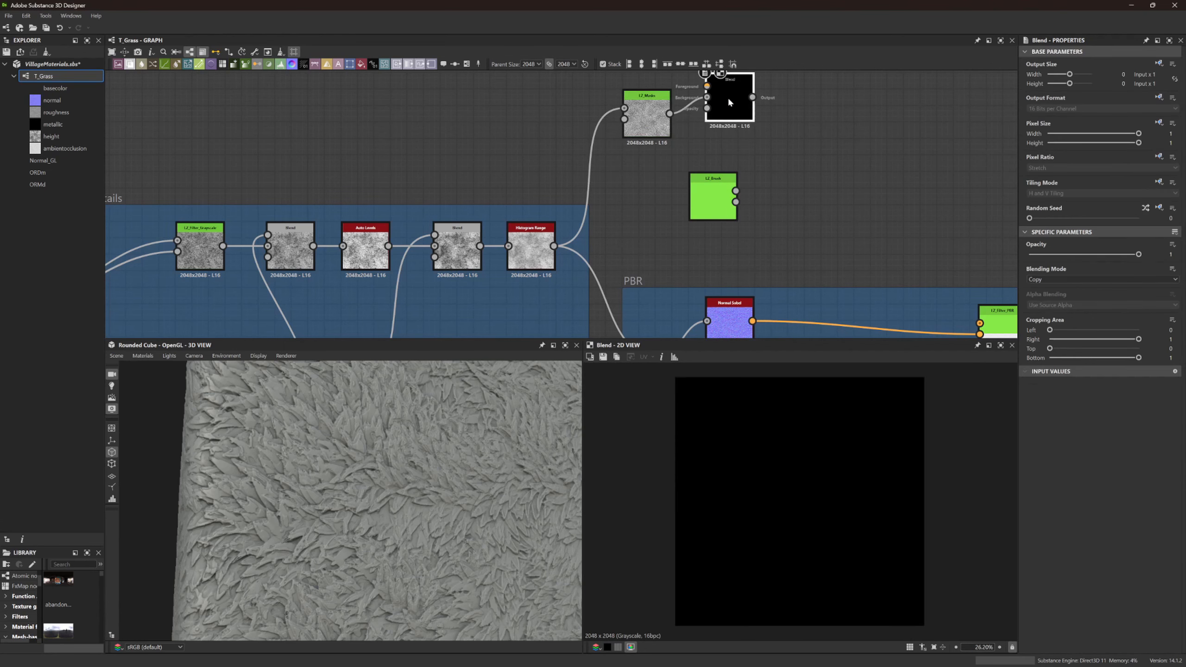
# Route the last node of the lower Grass Details row through its dot node into the new Blend's Foreground input
pyautogui.scroll(-3, 529, 283)
pyautogui.moveTo(529, 283); pyautogui.dragTo(522, 277, button='middle')
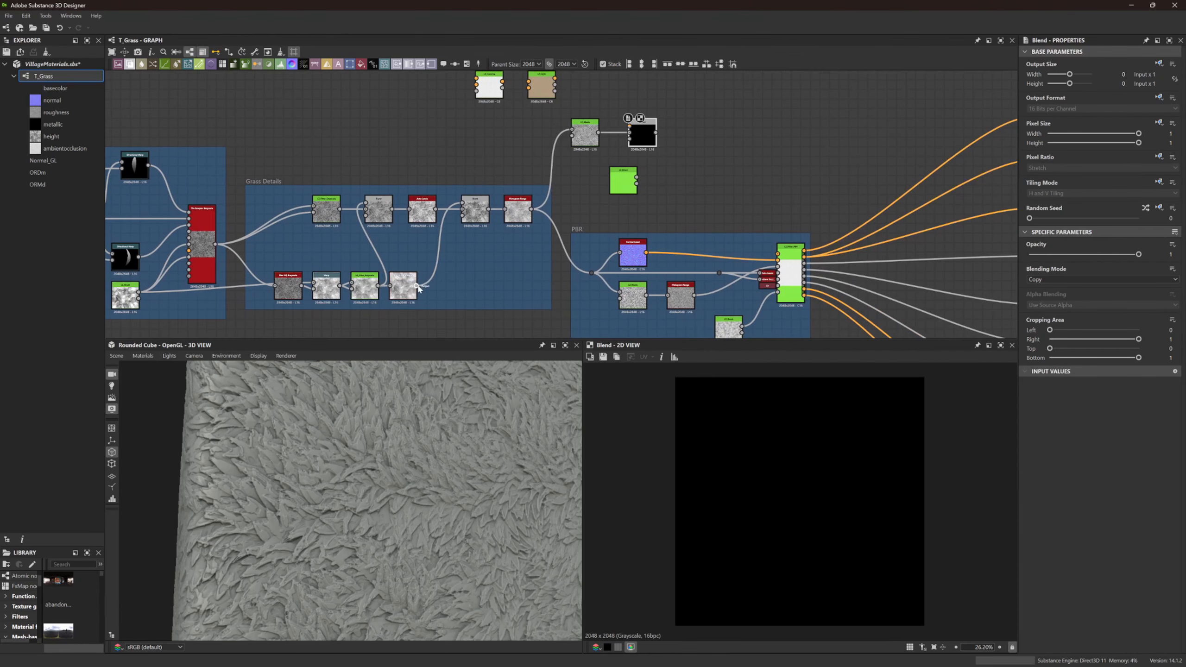
pyautogui.moveTo(557, 289); pyautogui.dragTo(631, 132)
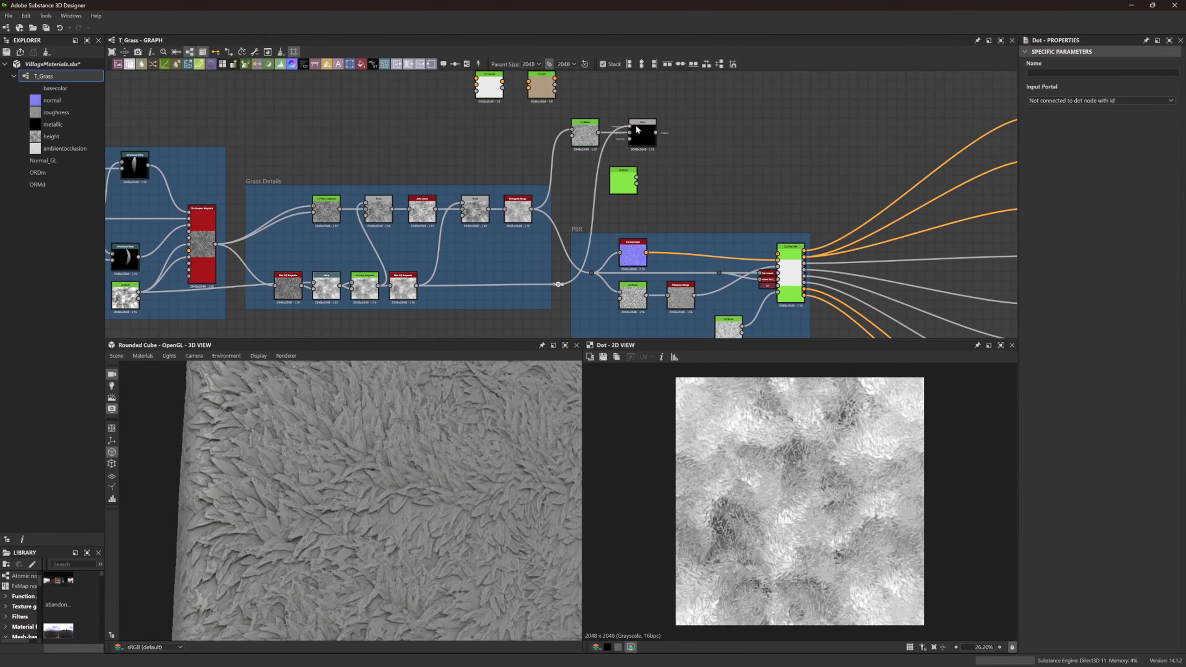
pyautogui.scroll(5, 640, 129)
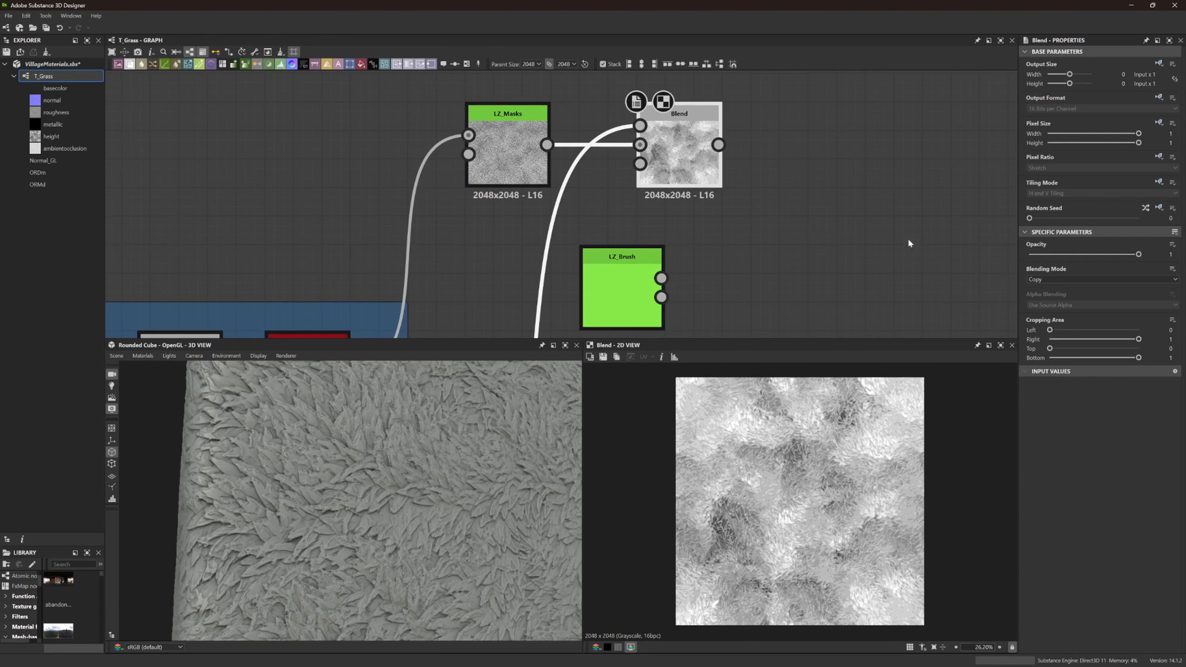
pyautogui.scroll(2, 684, 169)
pyautogui.moveTo(691, 150); pyautogui.dragTo(687, 201, button='middle')
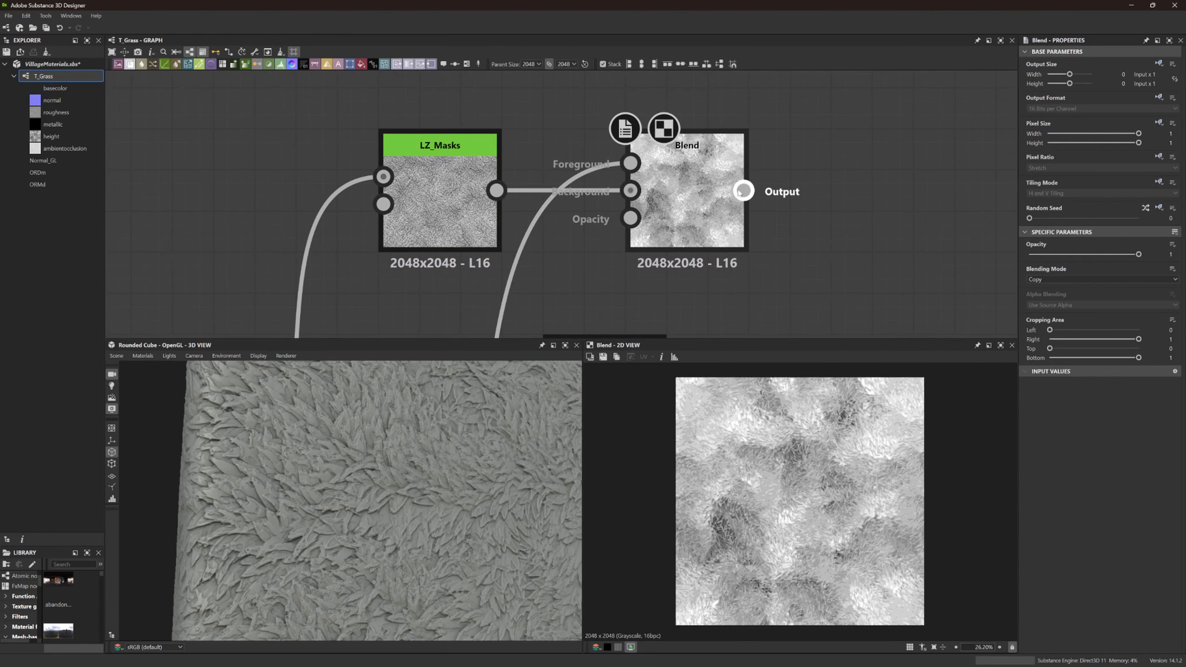
# Move LZ_Colorize beyond the Blend node, connect the Blend output to its Slope Blur input and display LZ_Colorize's parameters
pyautogui.moveTo(788, 148); pyautogui.dragTo(789, 148)
pyautogui.scroll(-3, 789, 148)
pyautogui.moveTo(701, 140); pyautogui.dragTo(753, 246, button='middle')
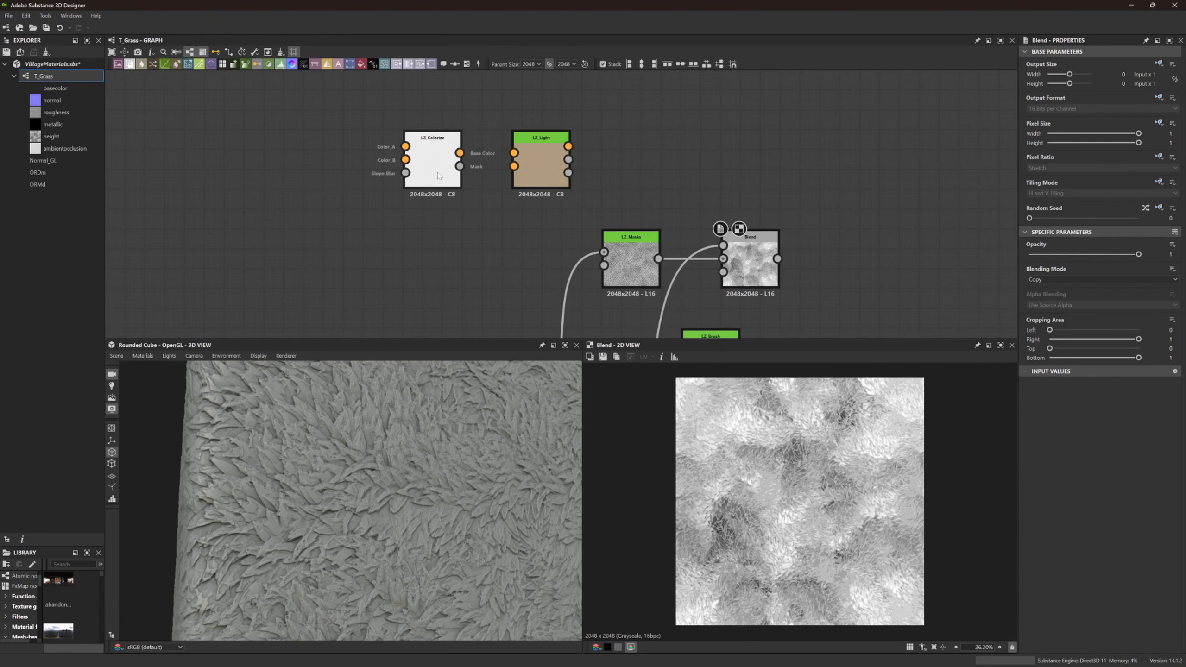
pyautogui.moveTo(439, 206); pyautogui.dragTo(898, 202)
pyautogui.moveTo(823, 227); pyautogui.dragTo(693, 171, button='middle')
pyautogui.scroll(3, 662, 186)
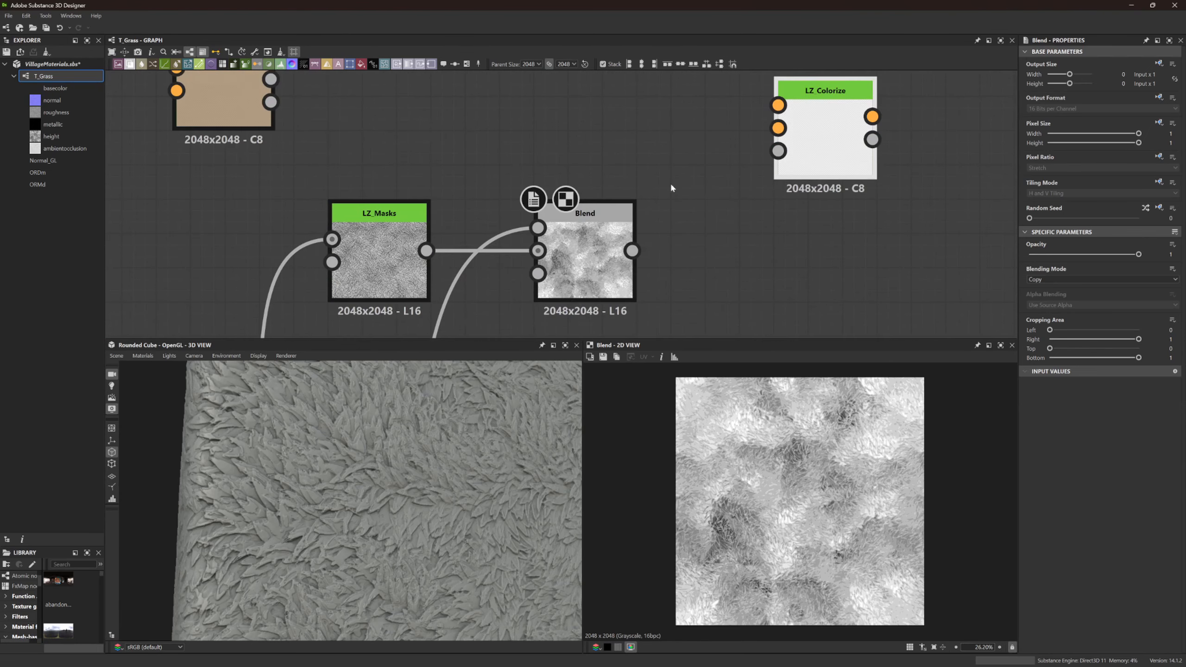
pyautogui.moveTo(632, 251); pyautogui.dragTo(778, 151)
pyautogui.doubleClick(825, 140)
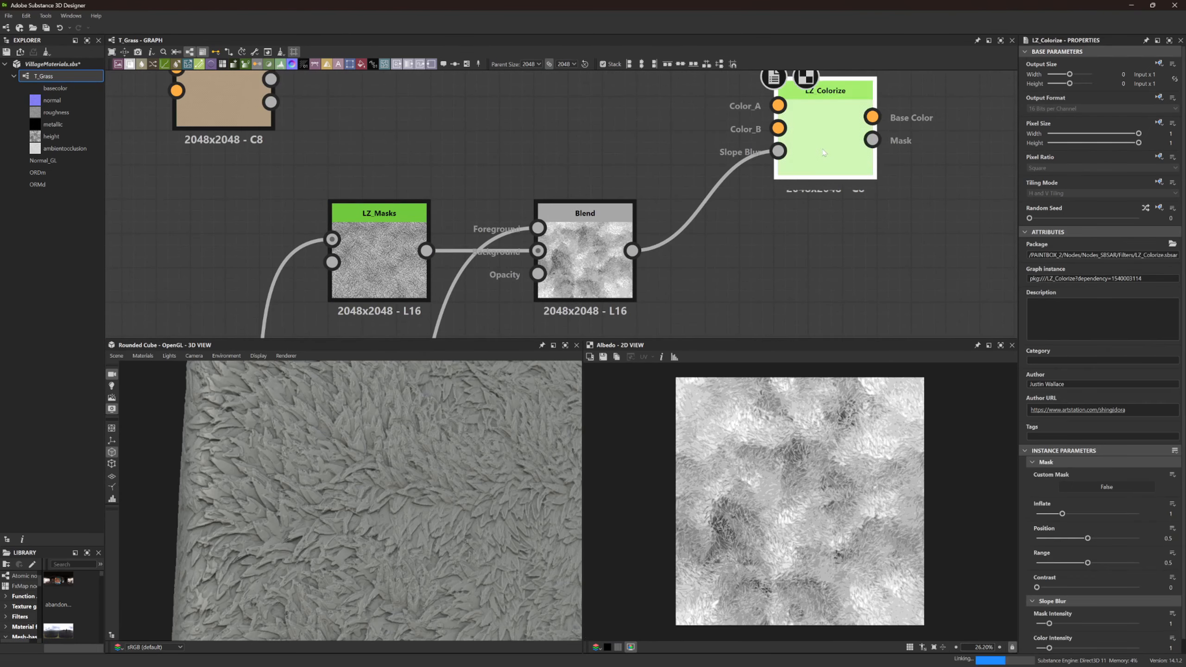
# Set Custom Mask to True on LZ_Colorize and feed the Blend output into both of its grayscale inputs
pyautogui.click(1074, 488)
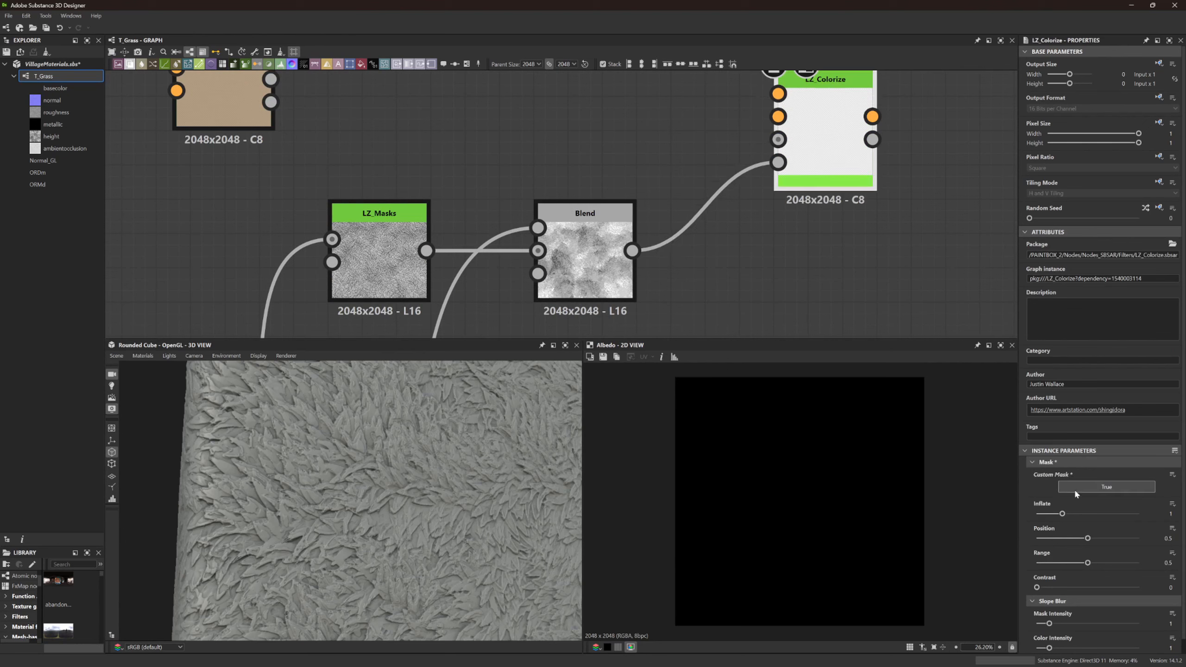
pyautogui.moveTo(778, 163); pyautogui.dragTo(825, 221)
pyautogui.scroll(-3, 825, 221)
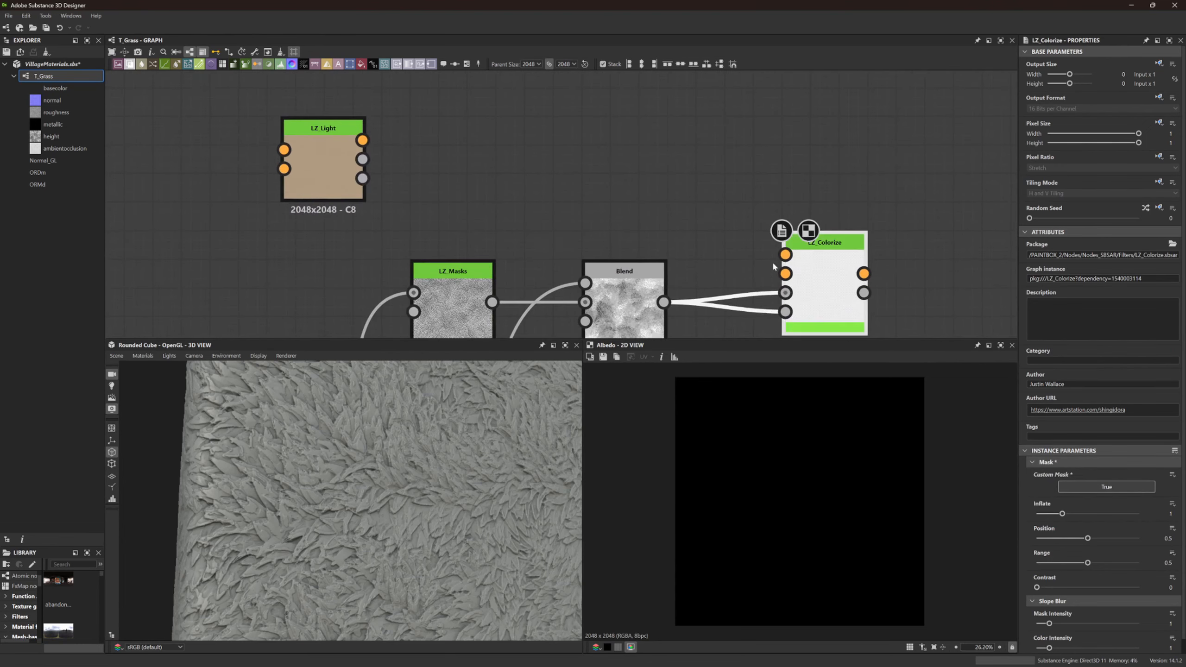
# Add a green Uniform Color node with H 105, S 140 and V 146, and place it above the Blend node
pyautogui.press('space')
pyautogui.write('unifor')
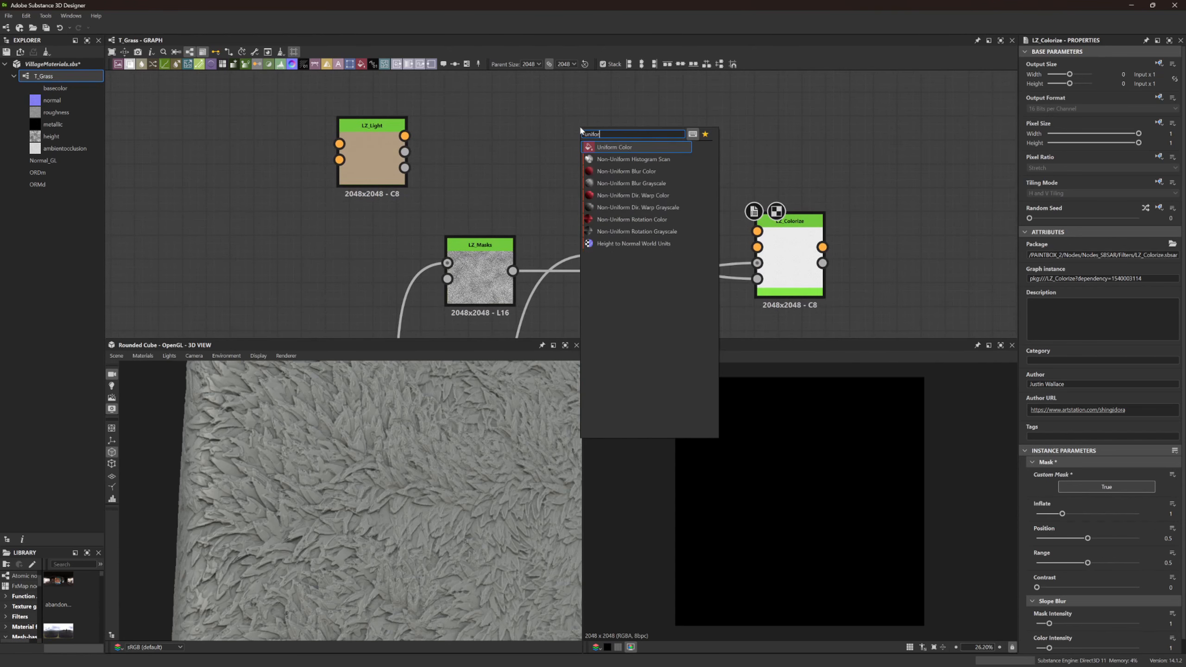
pyautogui.press('Return')
pyautogui.click(1086, 282)
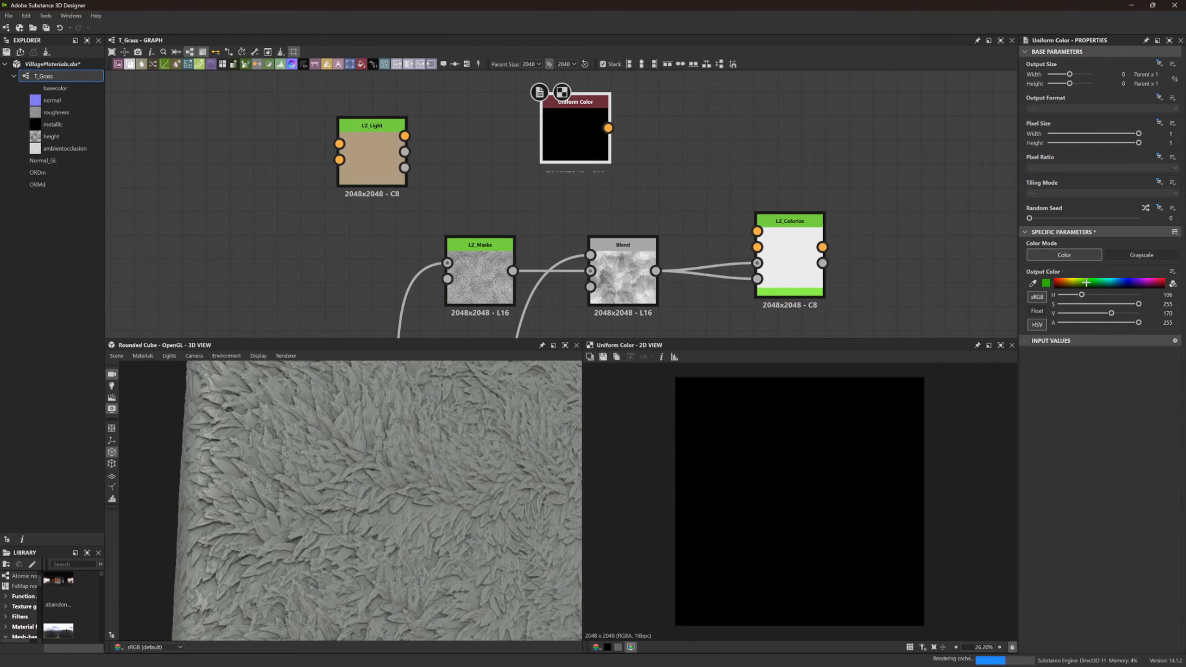
pyautogui.moveTo(1120, 304); pyautogui.dragTo(1104, 313)
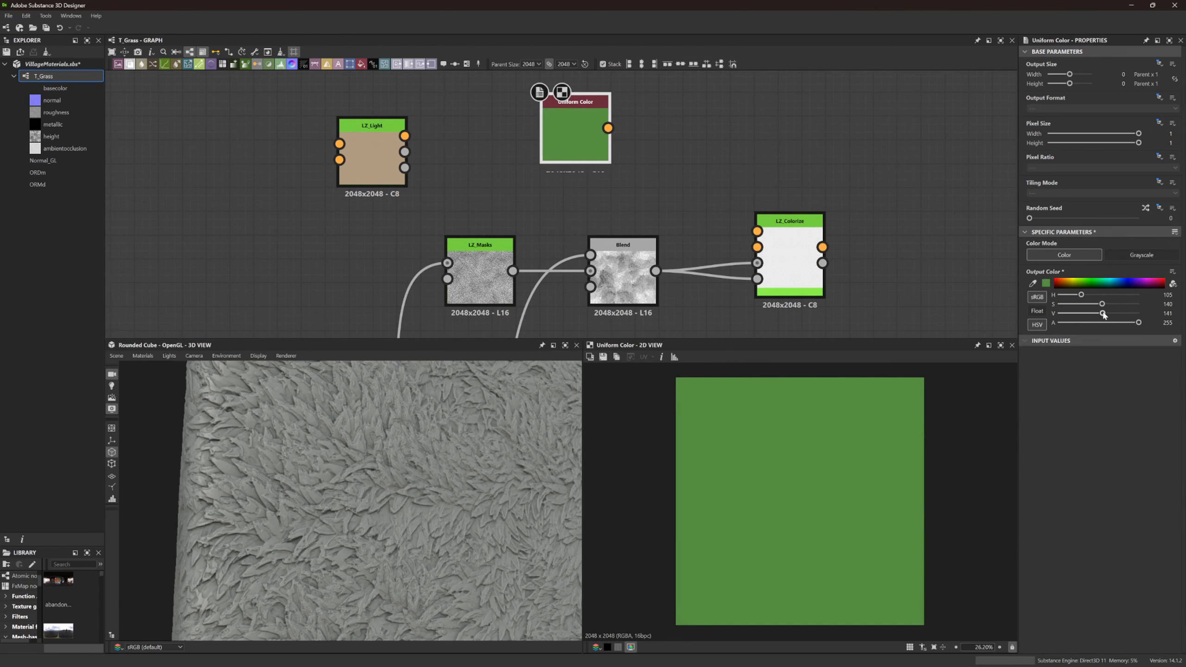
pyautogui.moveTo(589, 155); pyautogui.dragTo(616, 79)
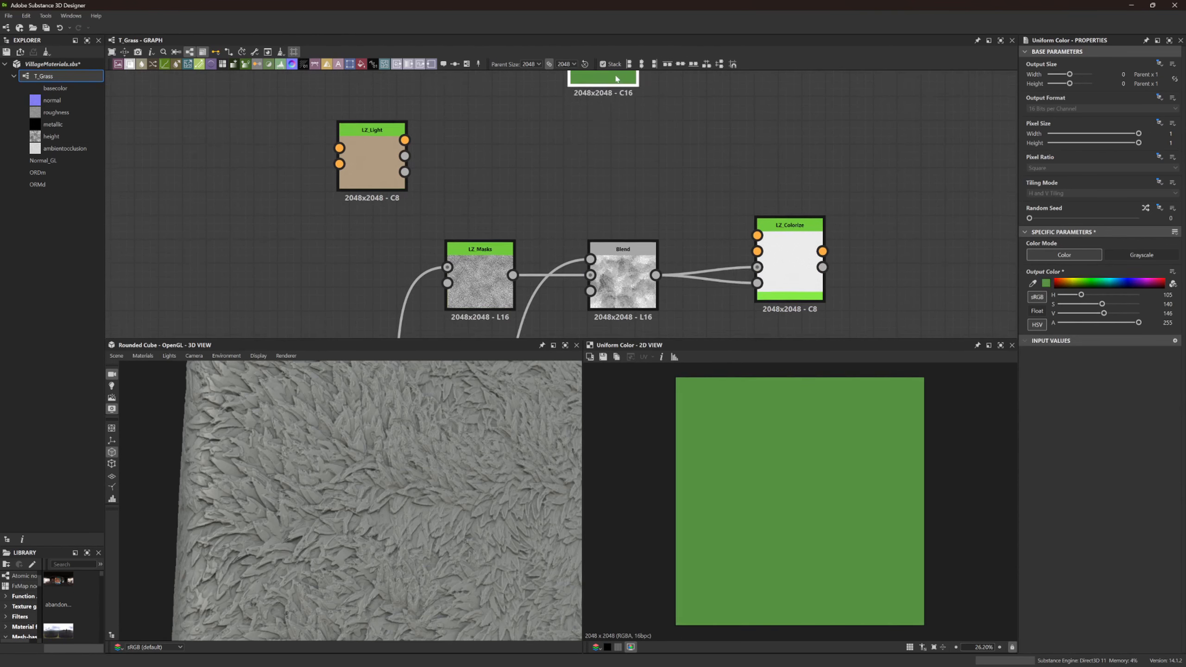
# Duplicate the green Uniform Color node, place the copy below the original and set its color to H 94, S 99, V 146
pyautogui.moveTo(652, 161); pyautogui.dragTo(638, 215, button='middle')
pyautogui.scroll(-2, 638, 218)
pyautogui.hotkey('ctrl', 'd')
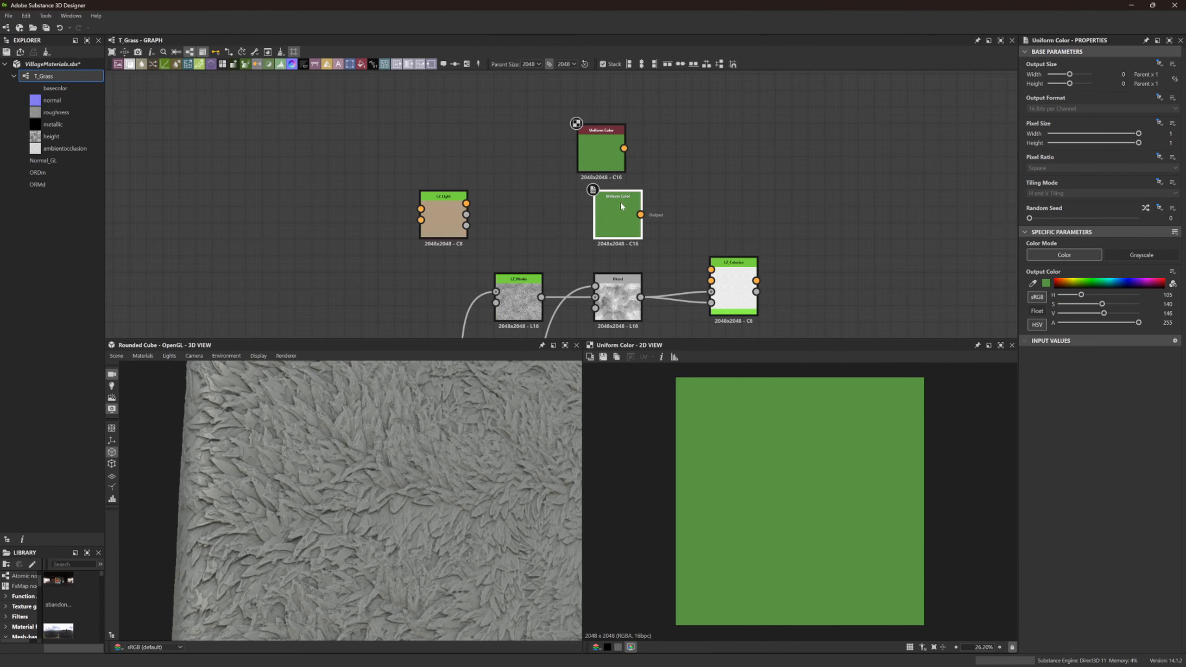
pyautogui.moveTo(1105, 313); pyautogui.dragTo(1110, 314)
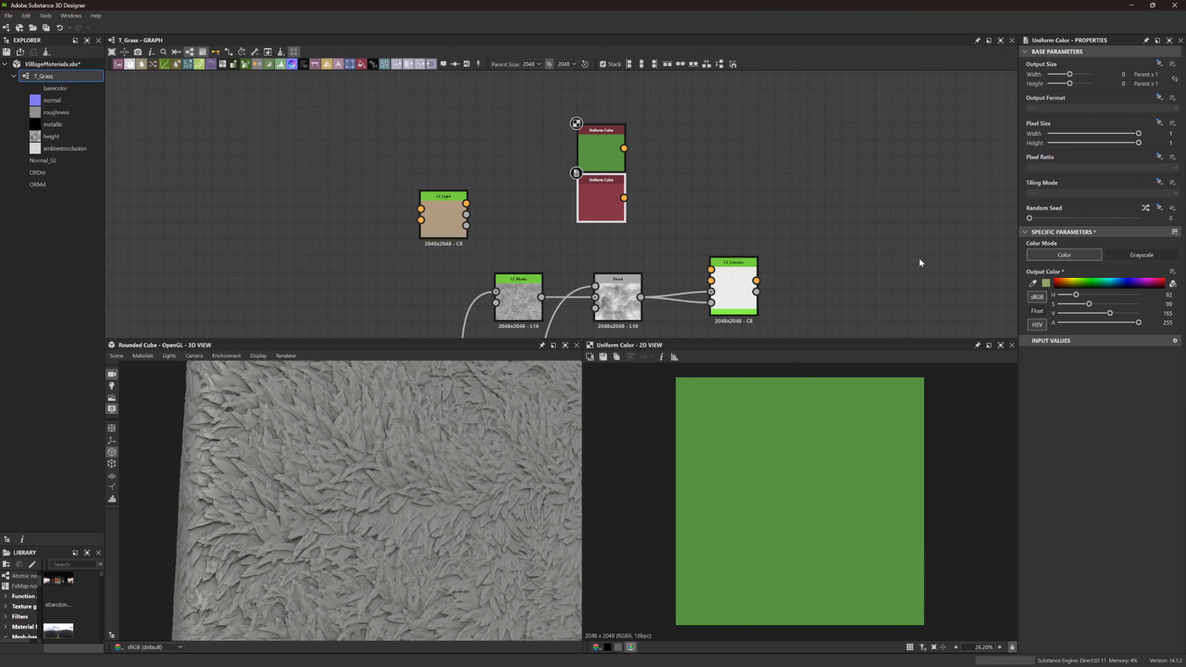
pyautogui.doubleClick(592, 193)
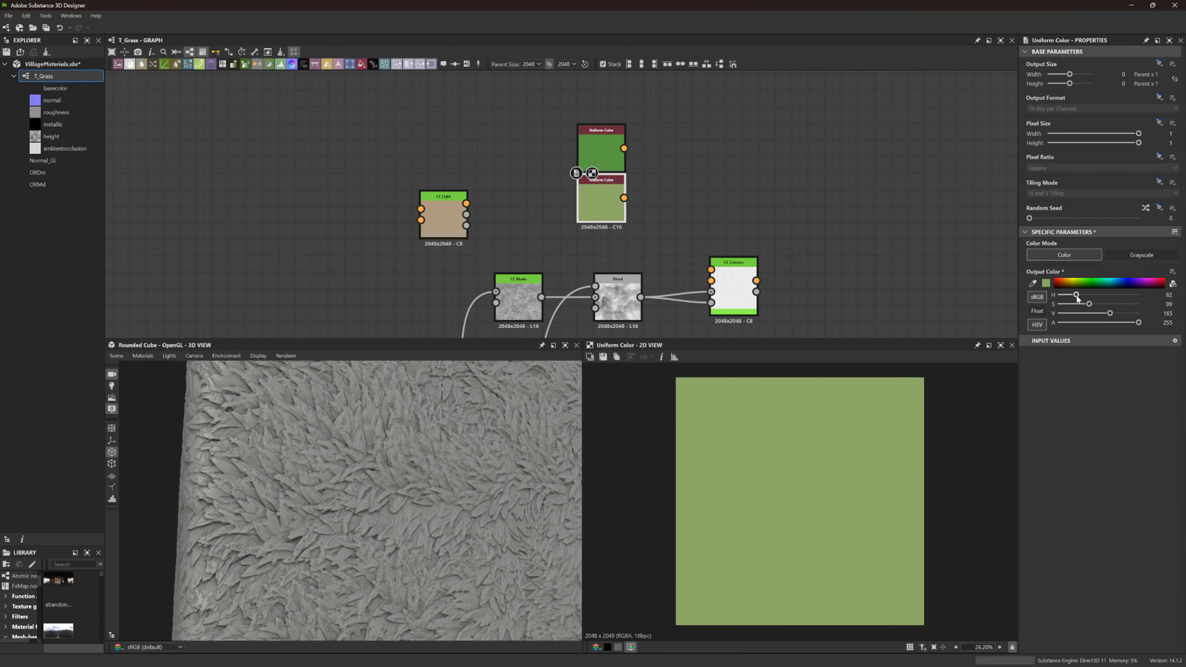
pyautogui.moveTo(1077, 298); pyautogui.dragTo(1104, 313)
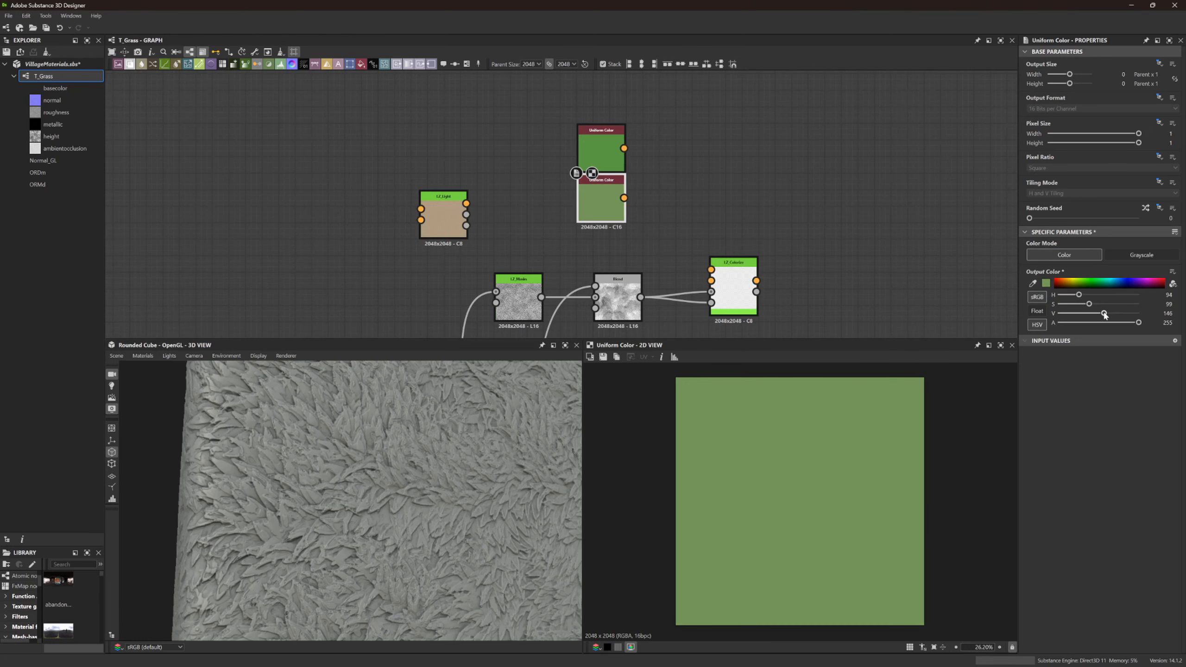
# Connect the two green Uniform Color nodes to the Color_A and Color_B inputs of LZ_Colorize and preview it
pyautogui.scroll(3, 603, 211)
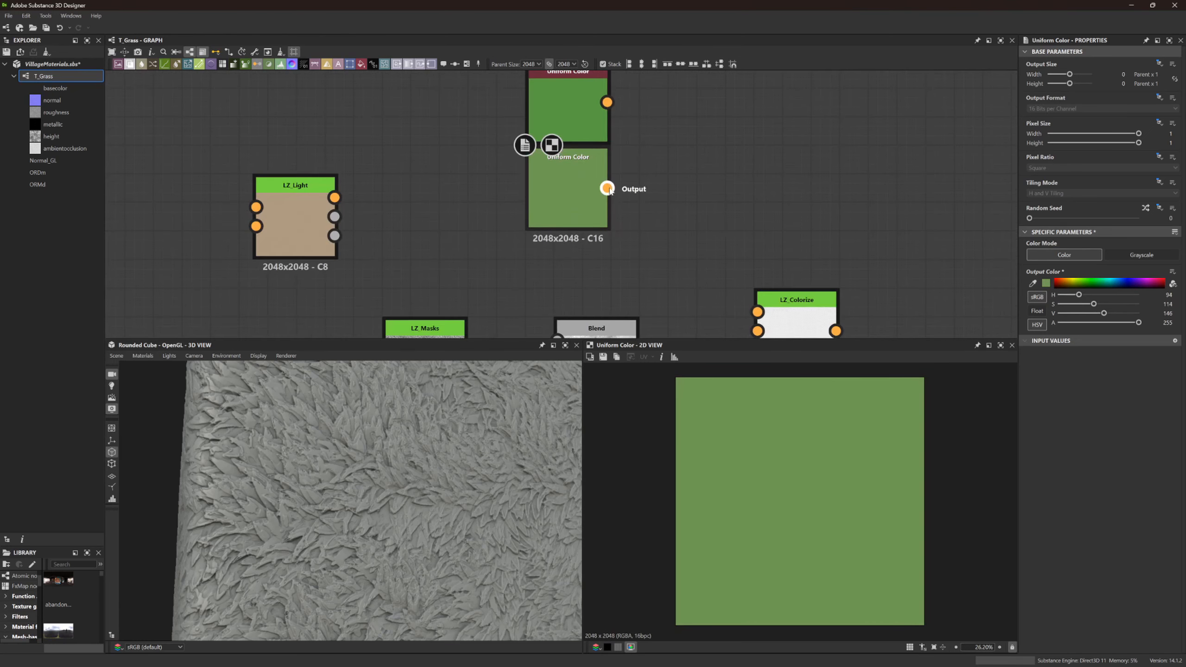
pyautogui.moveTo(607, 187); pyautogui.dragTo(758, 315)
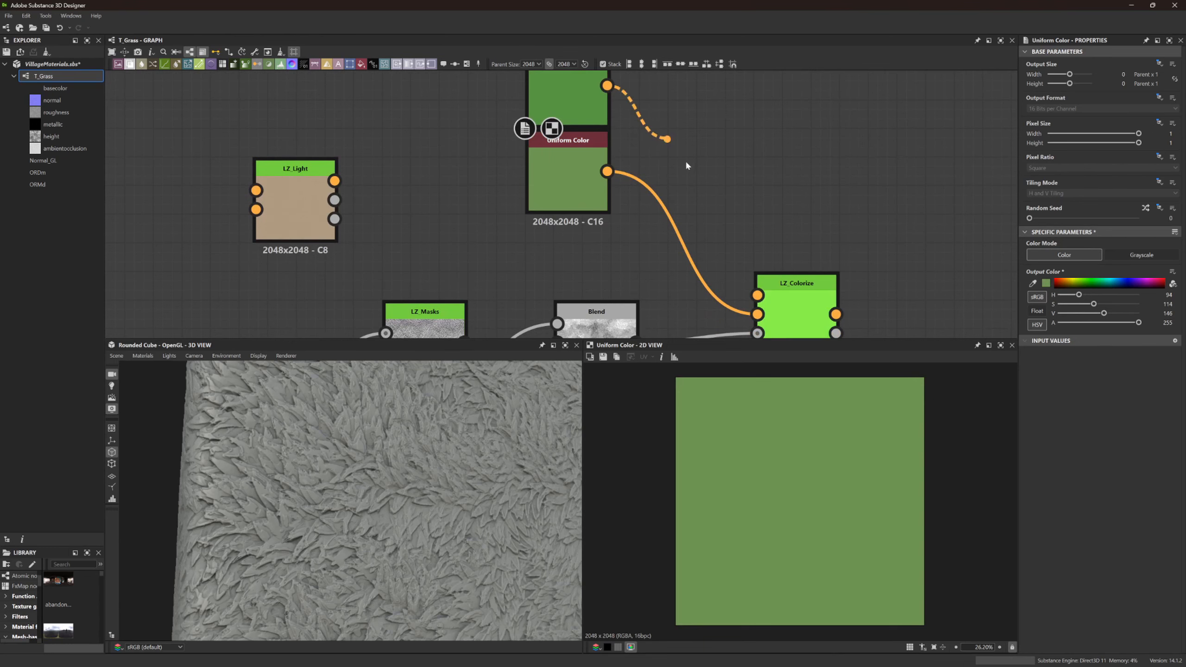
pyautogui.moveTo(686, 165); pyautogui.dragTo(757, 295)
pyautogui.click(806, 295)
pyautogui.moveTo(807, 295); pyautogui.dragTo(685, 115, button='middle')
pyautogui.scroll(2, 647, 133)
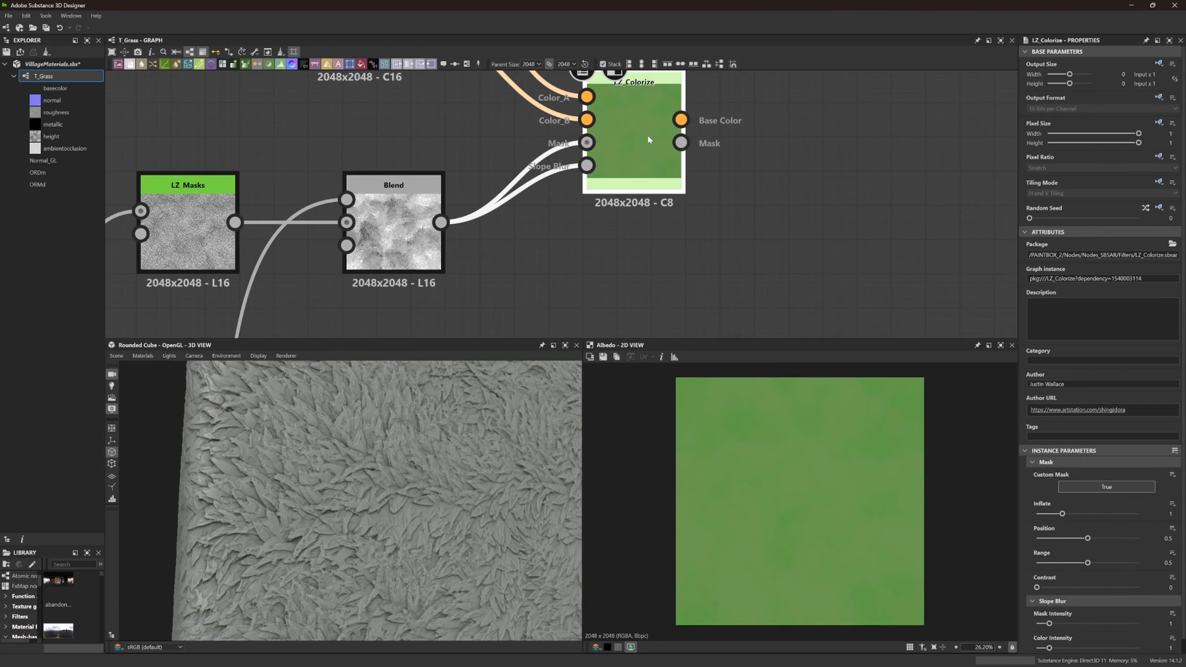
pyautogui.scroll(1, 564, 129)
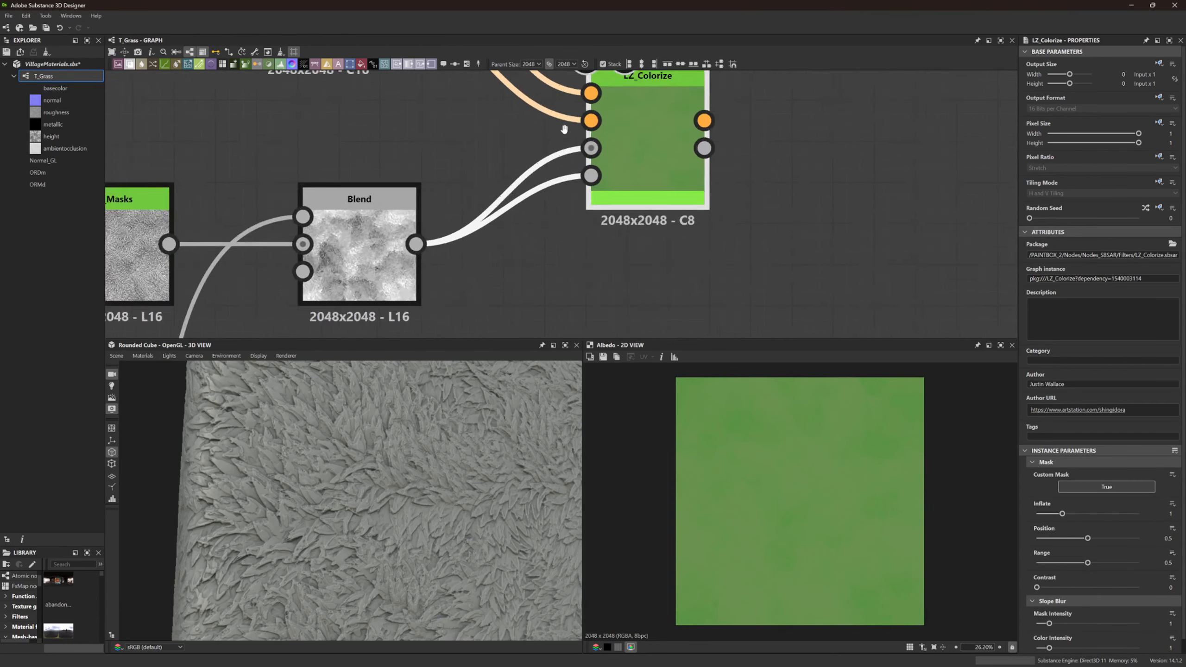
# Set the lower Uniform Color node to a lighter green with hue 105, saturation 134 and value 162
pyautogui.moveTo(564, 128); pyautogui.dragTo(655, 341, button='middle')
pyautogui.click(406, 183)
pyautogui.moveTo(819, 323); pyautogui.dragTo(804, 296, button='middle')
pyautogui.click(1095, 313)
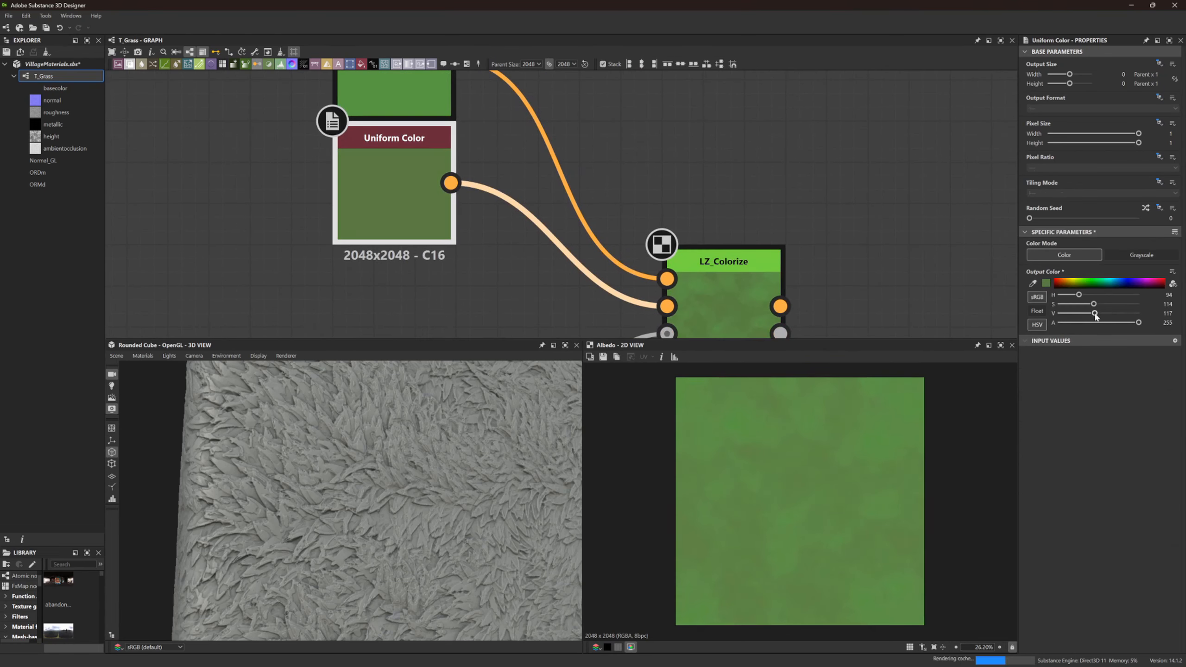
pyautogui.moveTo(1095, 314); pyautogui.dragTo(1098, 314)
pyautogui.moveTo(388, 256); pyautogui.dragTo(538, 135, button='middle')
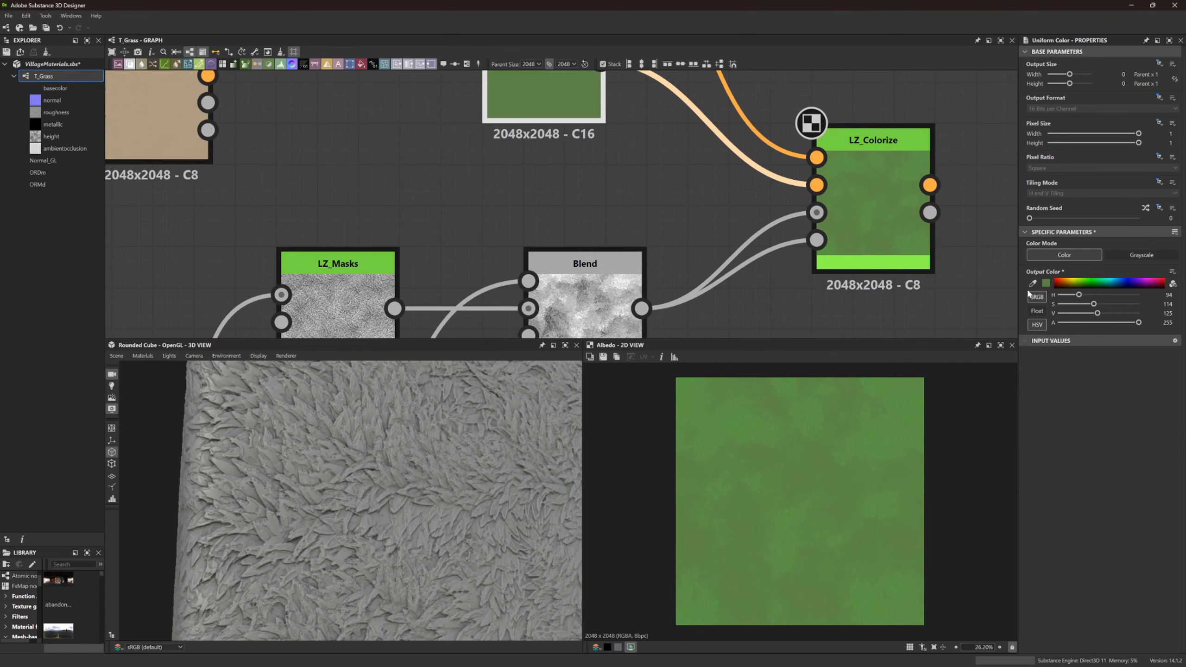
pyautogui.moveTo(846, 210); pyautogui.dragTo(767, 214, button='middle')
pyautogui.moveTo(1094, 304); pyautogui.dragTo(1098, 305)
pyautogui.moveTo(561, 125); pyautogui.dragTo(607, 234, button='middle')
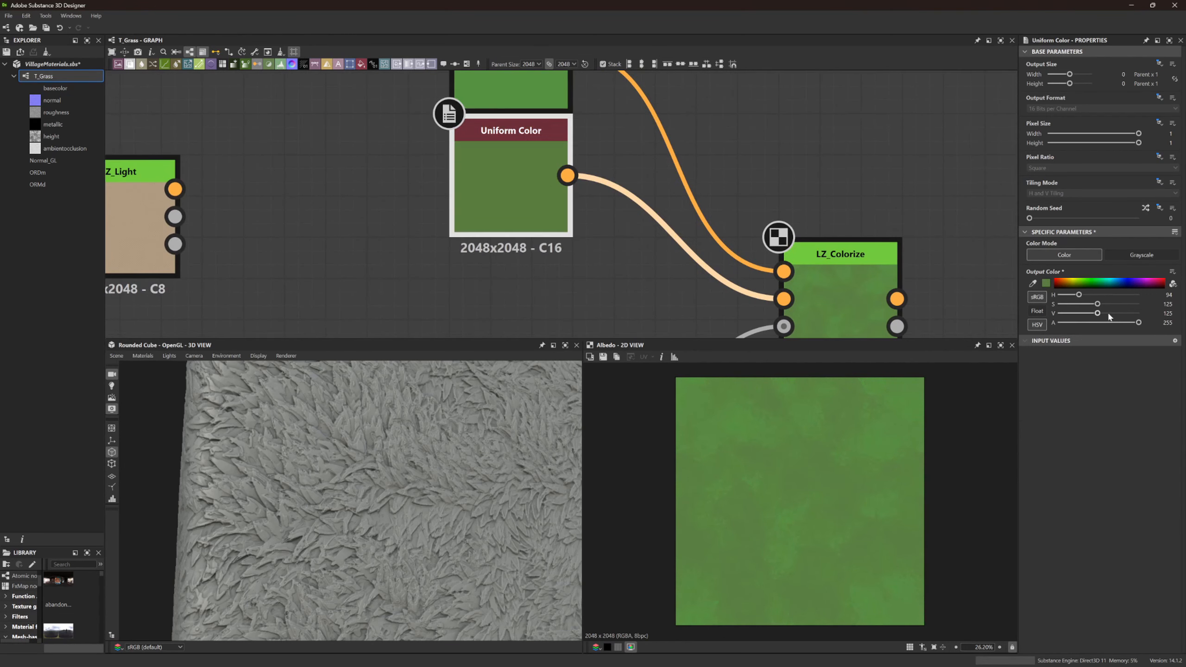
pyautogui.moveTo(1110, 314); pyautogui.dragTo(1111, 314)
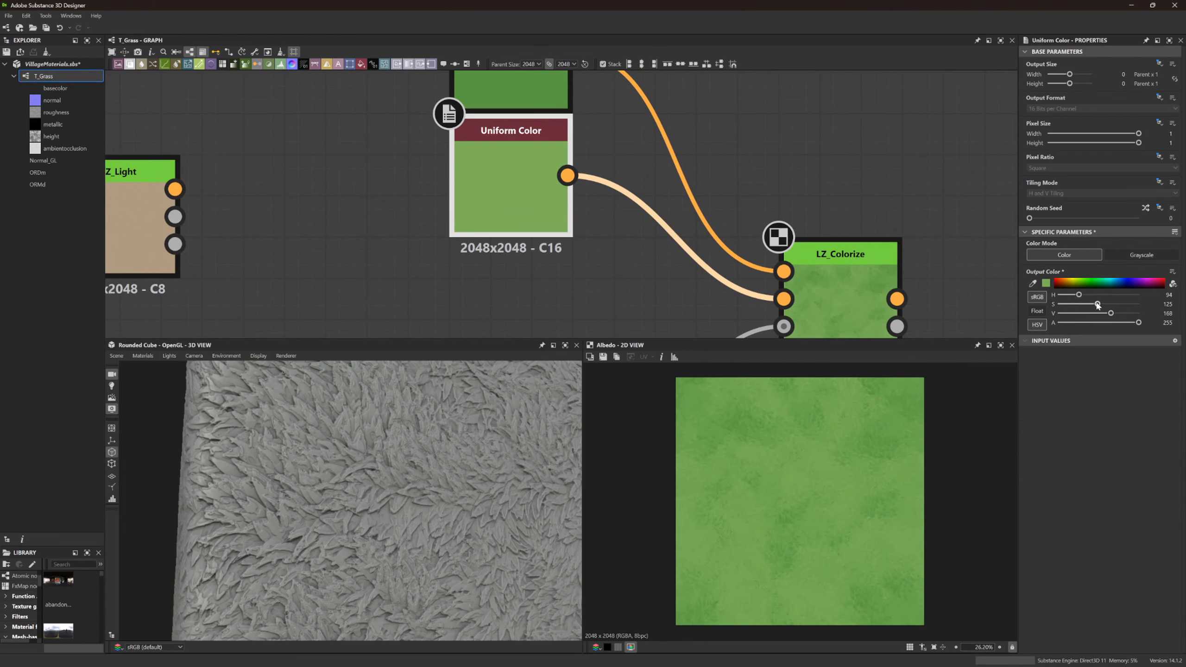
pyautogui.moveTo(1078, 295); pyautogui.dragTo(1085, 295)
pyautogui.moveTo(1099, 307); pyautogui.dragTo(1110, 314)
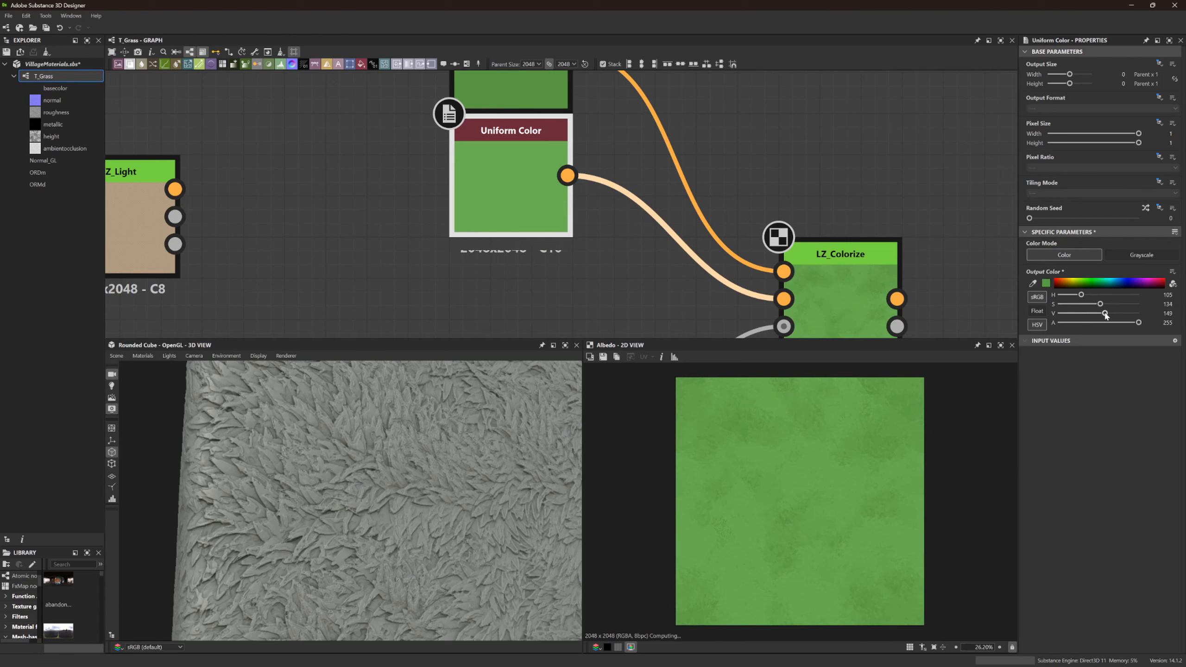
# Fine-tune the saturation and value of the upper Uniform Color node as a darker green, and select LZ_Colorize
pyautogui.moveTo(460, 89); pyautogui.dragTo(477, 166, button='middle')
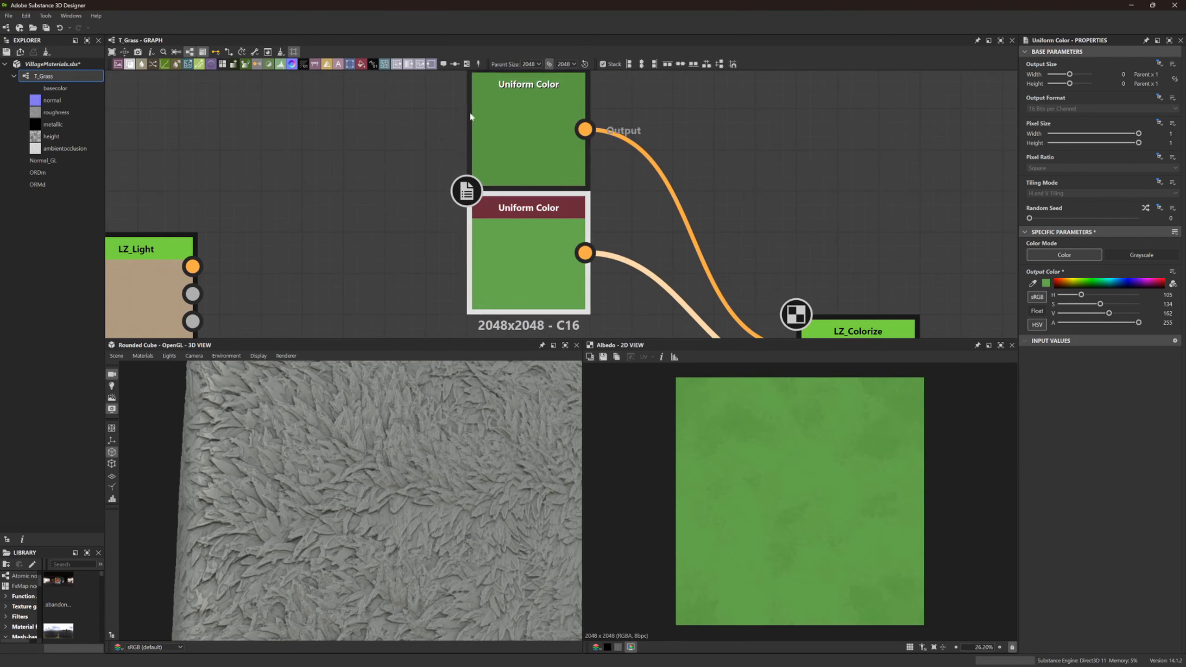
pyautogui.click(507, 107)
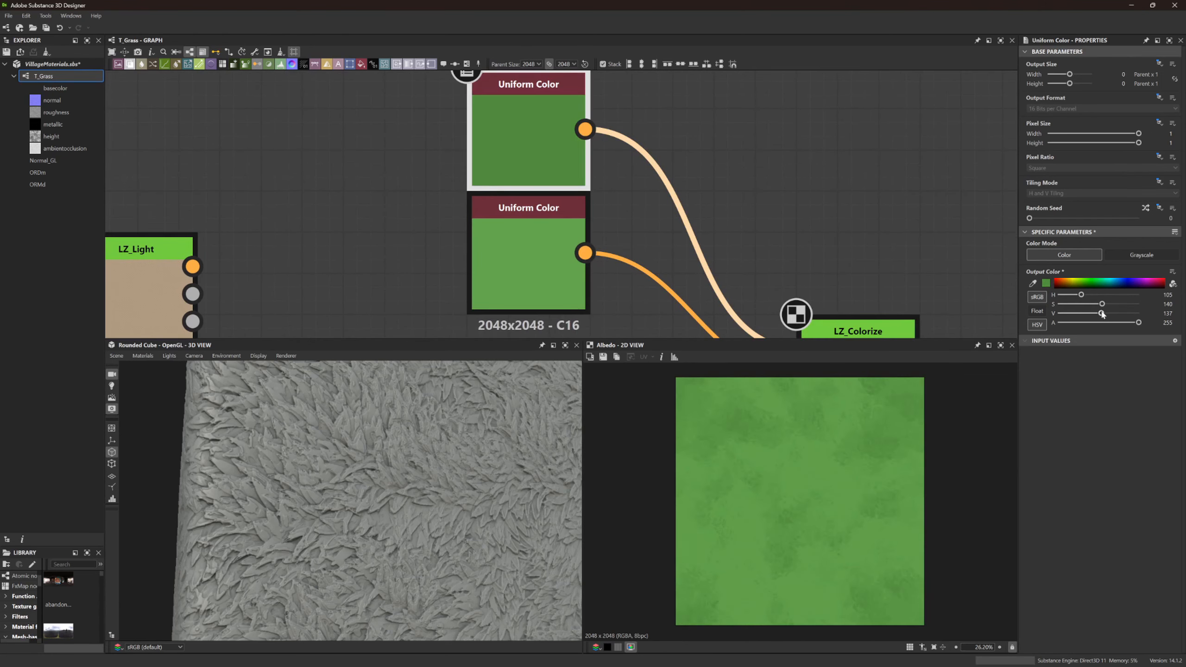
pyautogui.moveTo(1104, 304); pyautogui.dragTo(1105, 304)
pyautogui.scroll(-3, 809, 248)
pyautogui.click(831, 304)
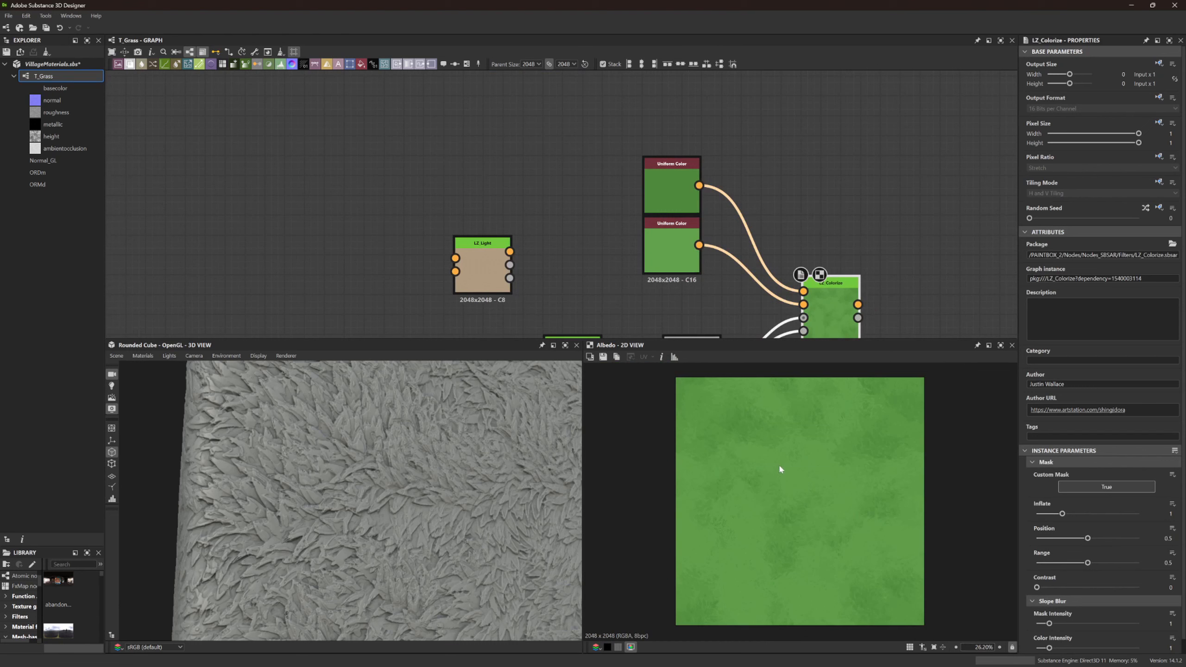
# Set LZ_Colorize's mask position to 0.69, range 0.3 and contrast 0.41, with slope blur mask intensity 2.1 and color intensity 1.09
pyautogui.scroll(3, 769, 477)
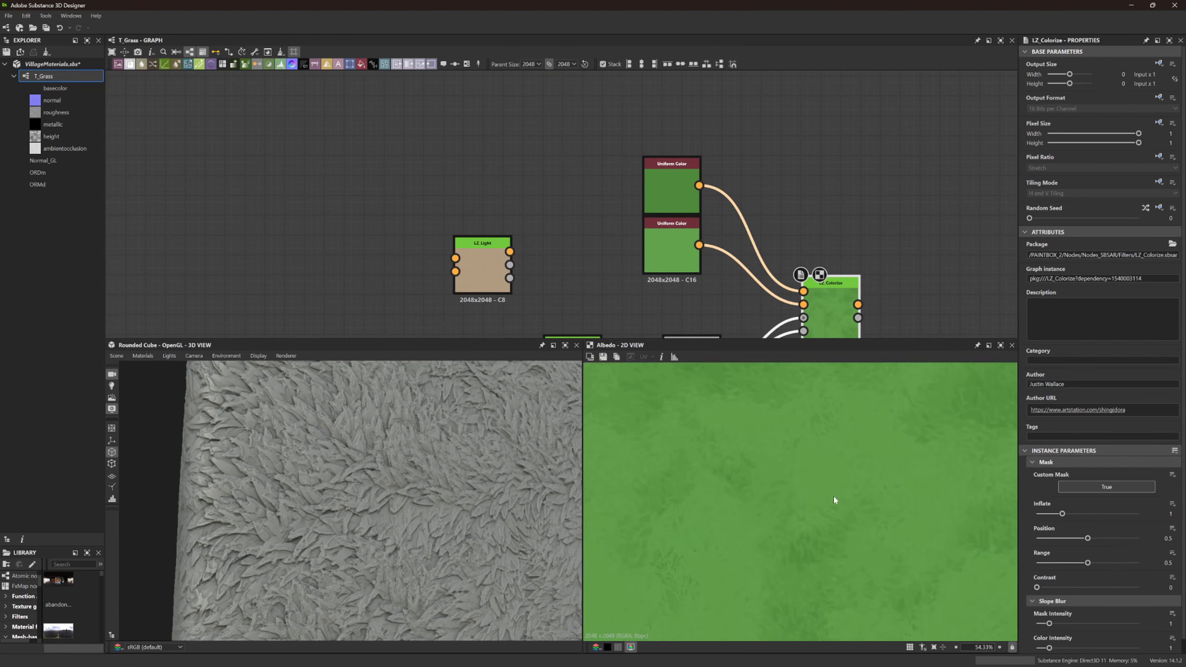
pyautogui.scroll(-3, 864, 503)
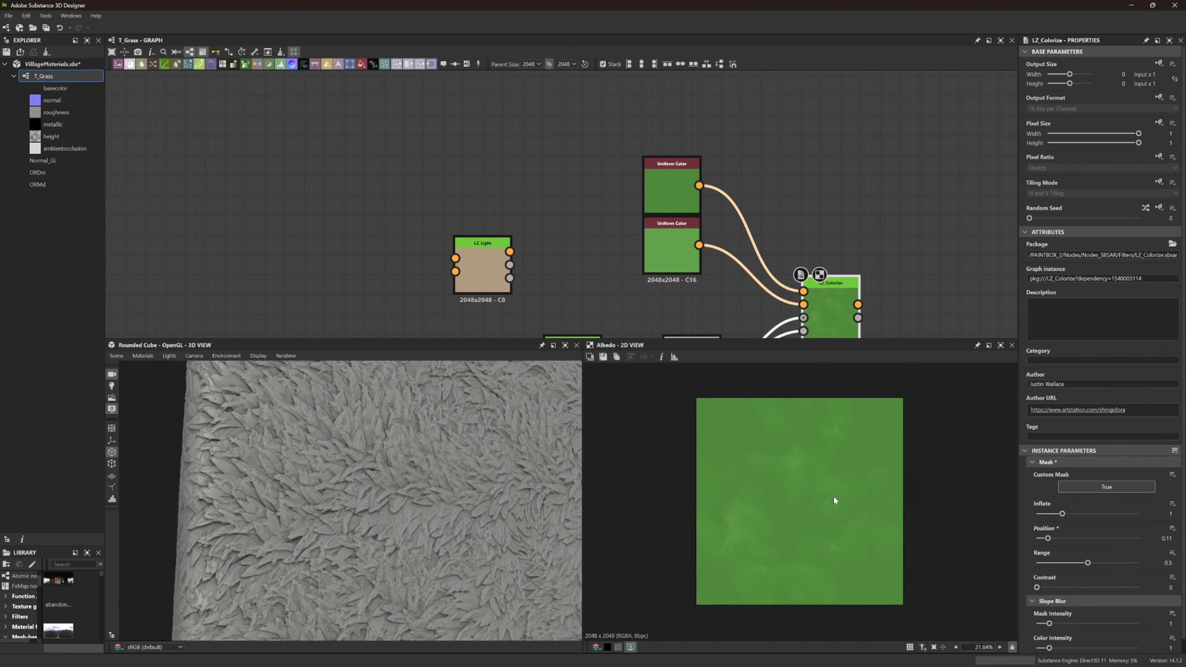
pyautogui.moveTo(1060, 539); pyautogui.dragTo(1108, 542)
pyautogui.moveTo(1049, 588); pyautogui.dragTo(1051, 635)
pyautogui.scroll(-1, 1049, 539)
pyautogui.scroll(5, 820, 480)
# Reconnect LZ_Colorize's Slope Blur input to the grayscale noise node at the bottom of the PBR frame
pyautogui.moveTo(829, 322); pyautogui.dragTo(749, 186, button='middle')
pyautogui.scroll(-1, 806, 208)
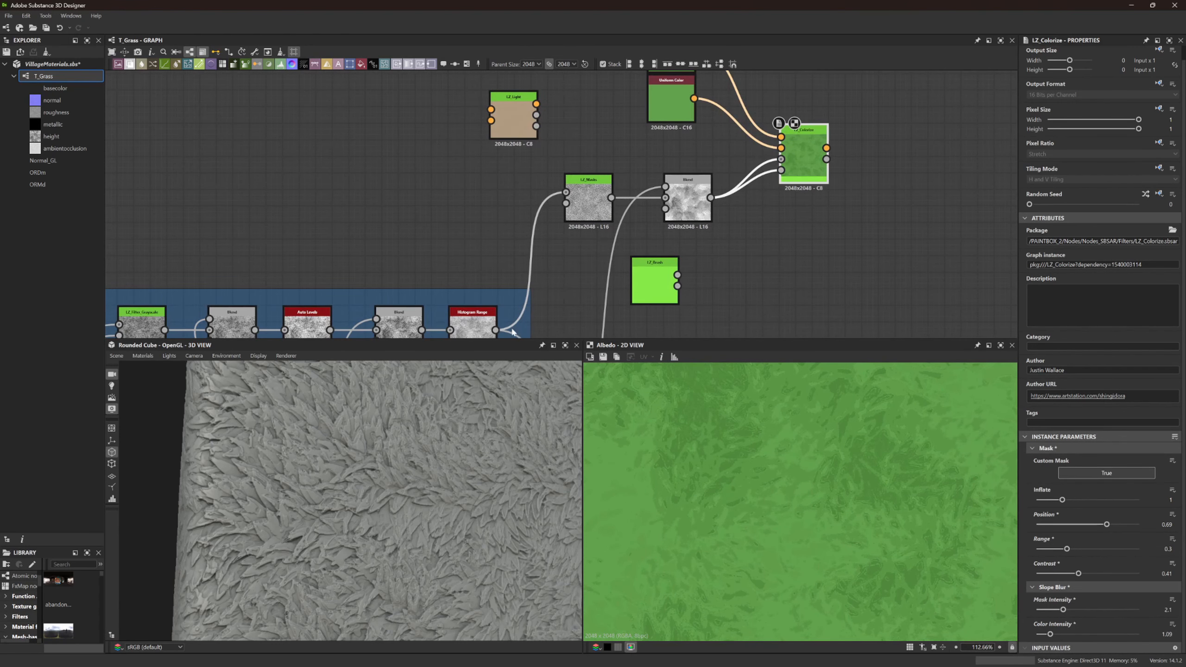
pyautogui.scroll(-2, 750, 227)
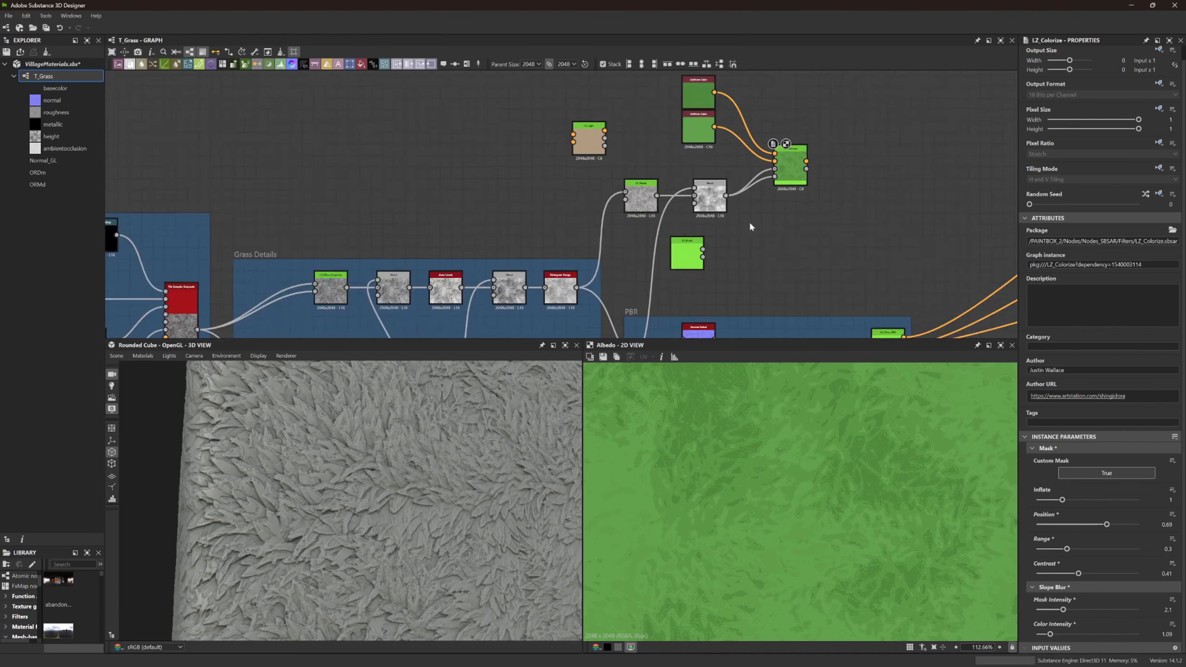
pyautogui.scroll(-1, 751, 227)
pyautogui.moveTo(751, 228); pyautogui.dragTo(716, 147, button='middle')
pyautogui.moveTo(743, 112); pyautogui.dragTo(742, 81)
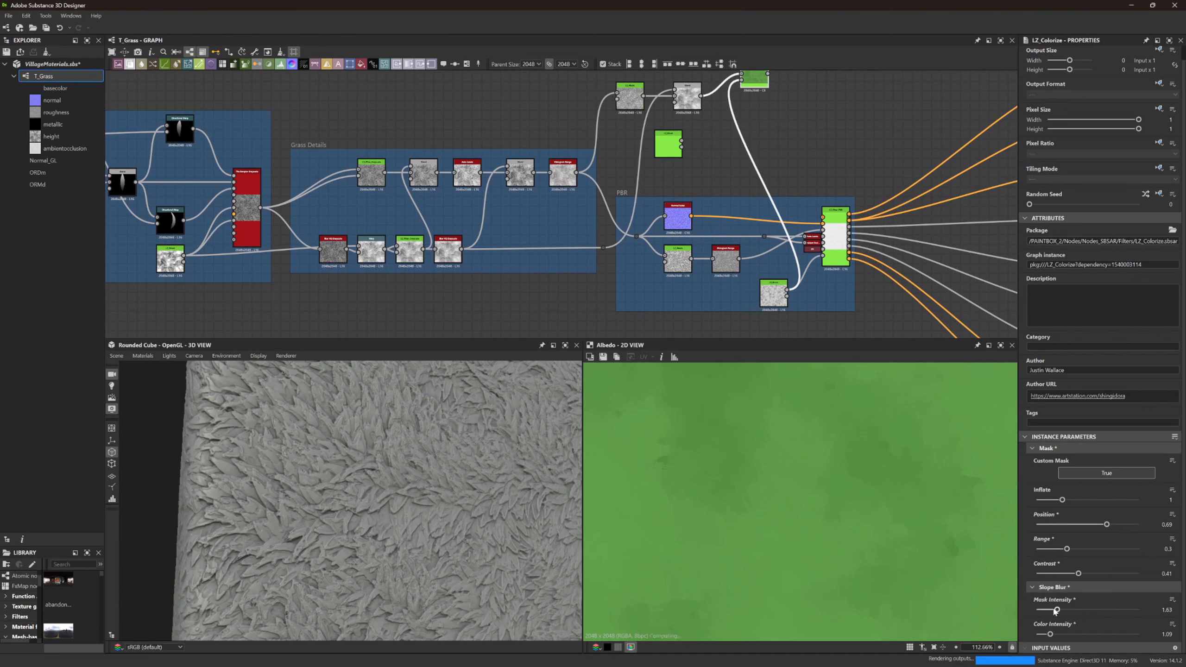
# Reduce LZ_Colorize's slope blur mask intensity to 0.07 and its color intensity to 0
pyautogui.moveTo(1063, 610); pyautogui.dragTo(1037, 614)
pyautogui.scroll(-5, 783, 491)
pyautogui.scroll(2, 771, 456)
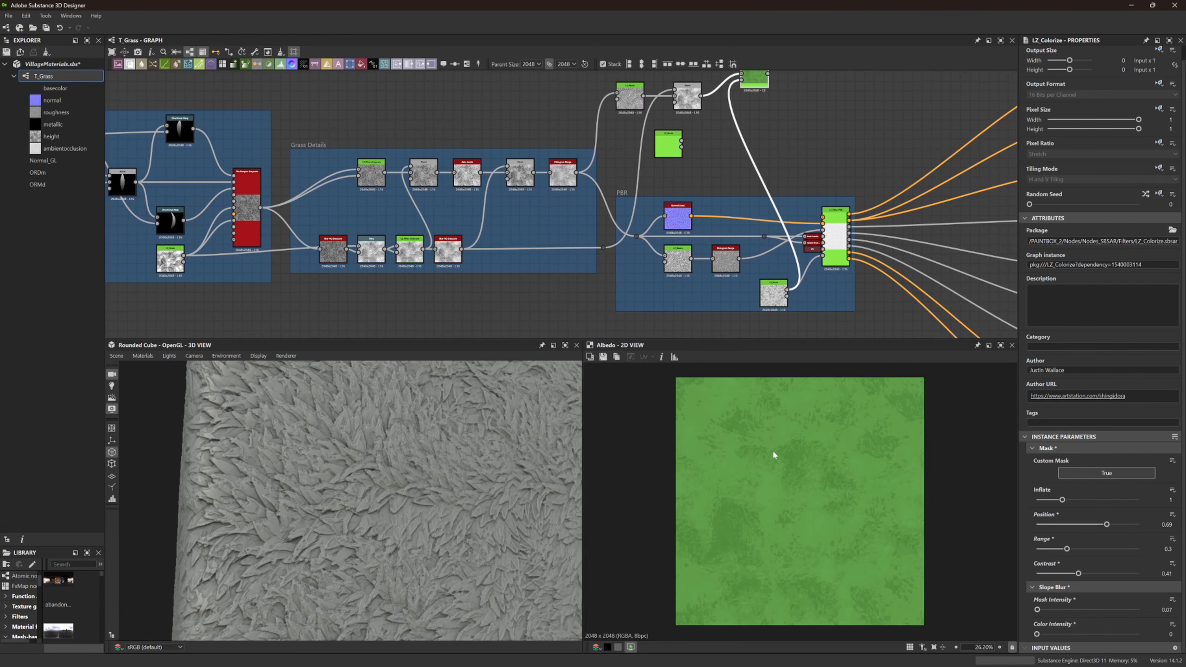
# Preview the unconnected LZ_Brush node and raise its pattern Mask Random to about 0.9
pyautogui.moveTo(835, 193); pyautogui.dragTo(835, 260, button='middle')
pyautogui.scroll(4, 784, 143)
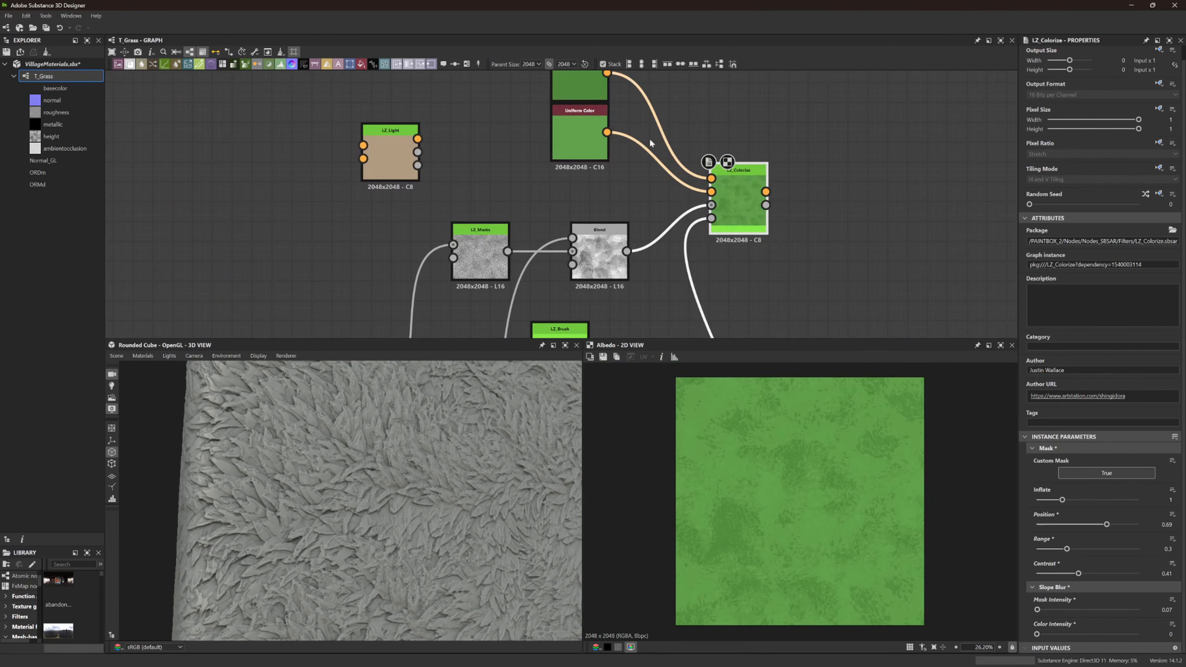
pyautogui.scroll(-2, 614, 193)
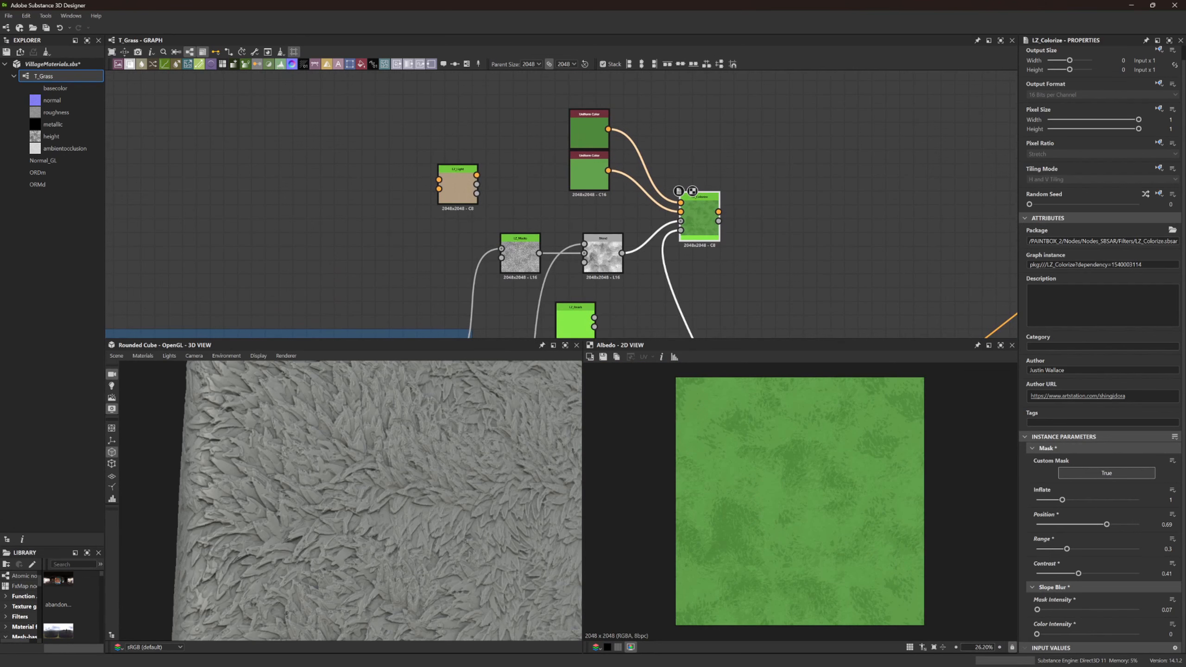
pyautogui.moveTo(704, 247); pyautogui.dragTo(717, 182, button='middle')
pyautogui.doubleClick(589, 260)
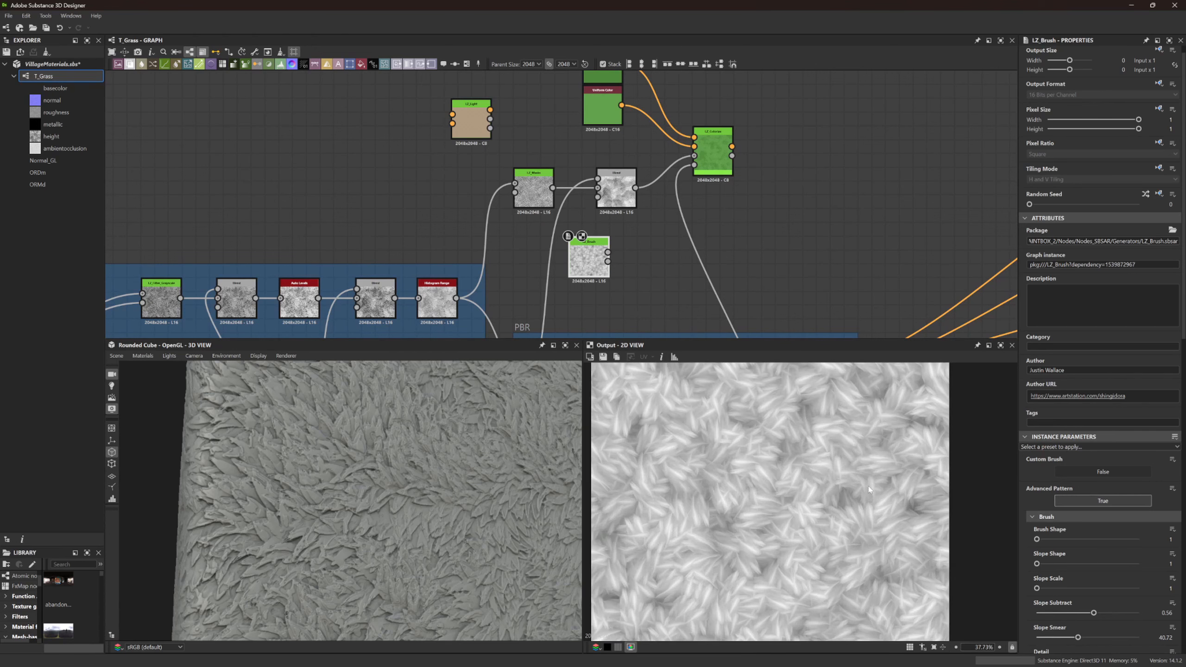
pyautogui.scroll(-13, 1066, 547)
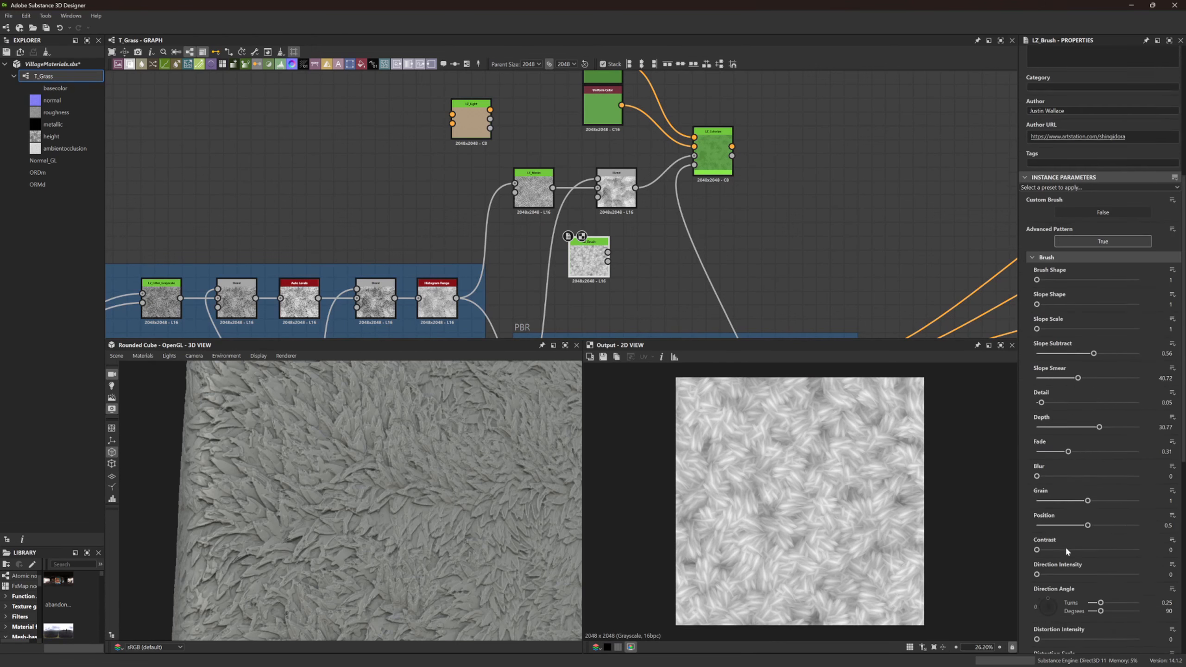
pyautogui.scroll(-6, 1066, 528)
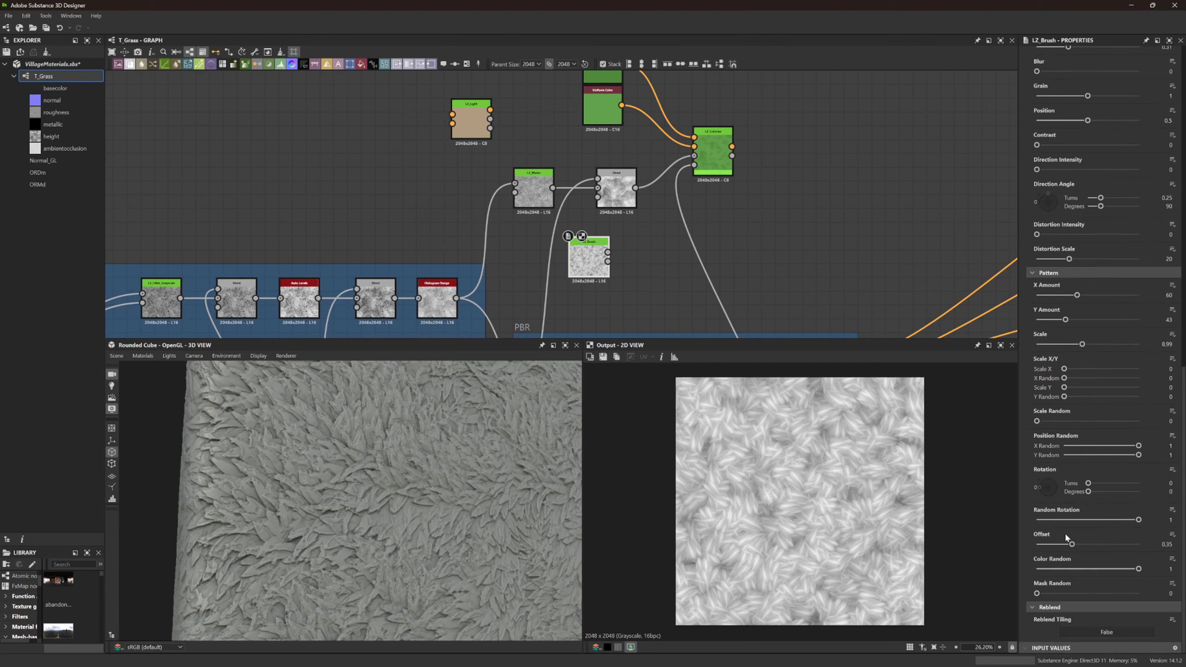
pyautogui.moveTo(1076, 594); pyautogui.dragTo(1120, 593)
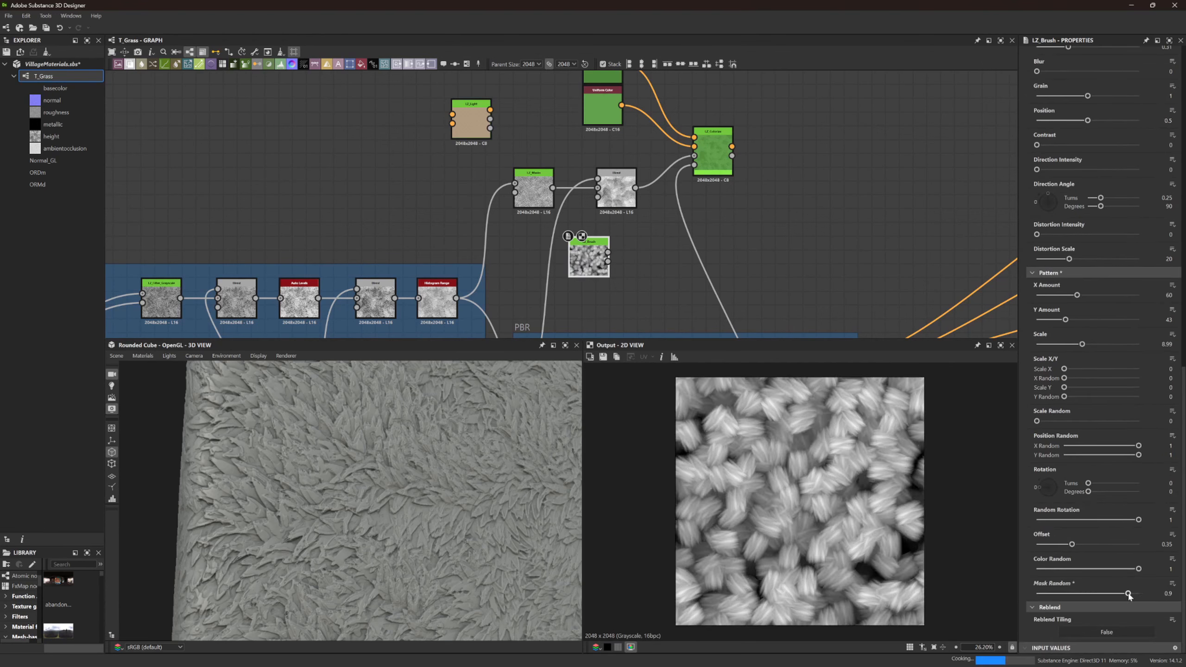
# Set the LZ_Brush Slope Scale to 2 and its pattern Scale to 20
pyautogui.scroll(10, 1066, 319)
pyautogui.scroll(1, 1066, 318)
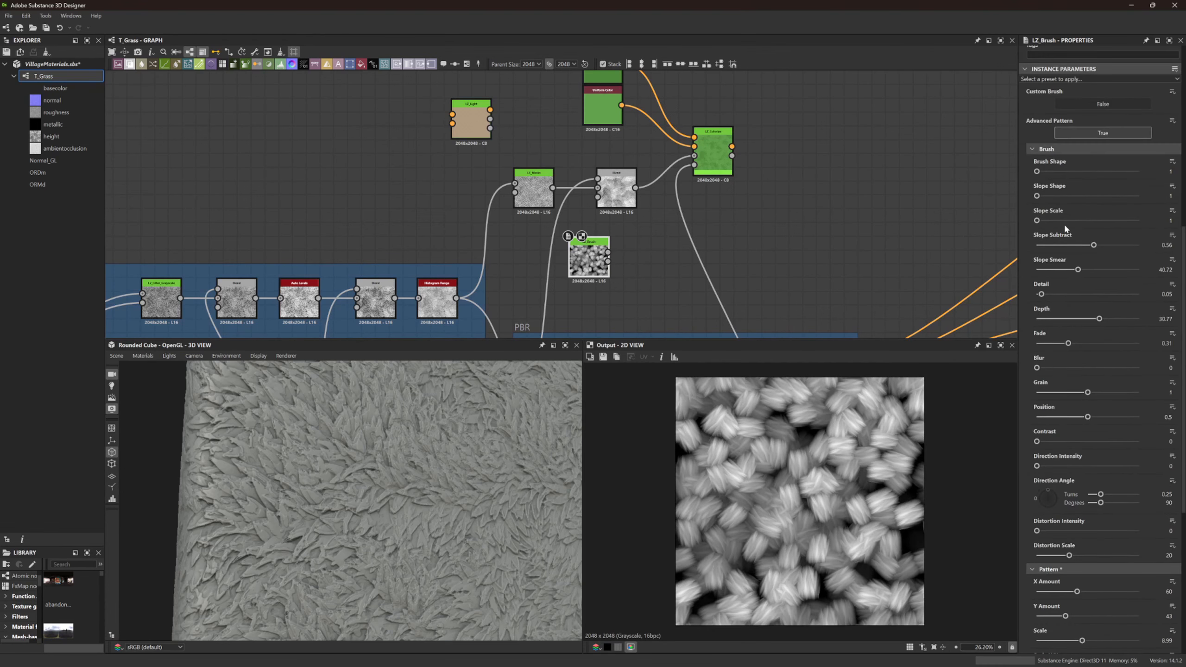
pyautogui.moveTo(1037, 220); pyautogui.dragTo(1057, 221)
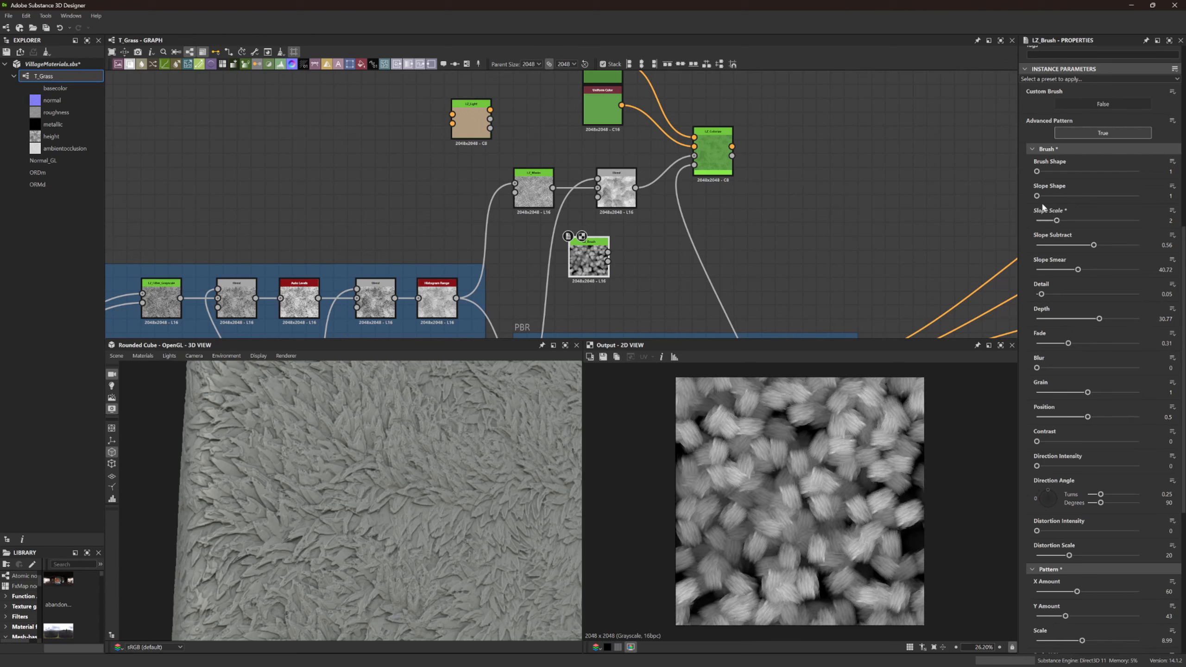
pyautogui.scroll(-9, 1083, 355)
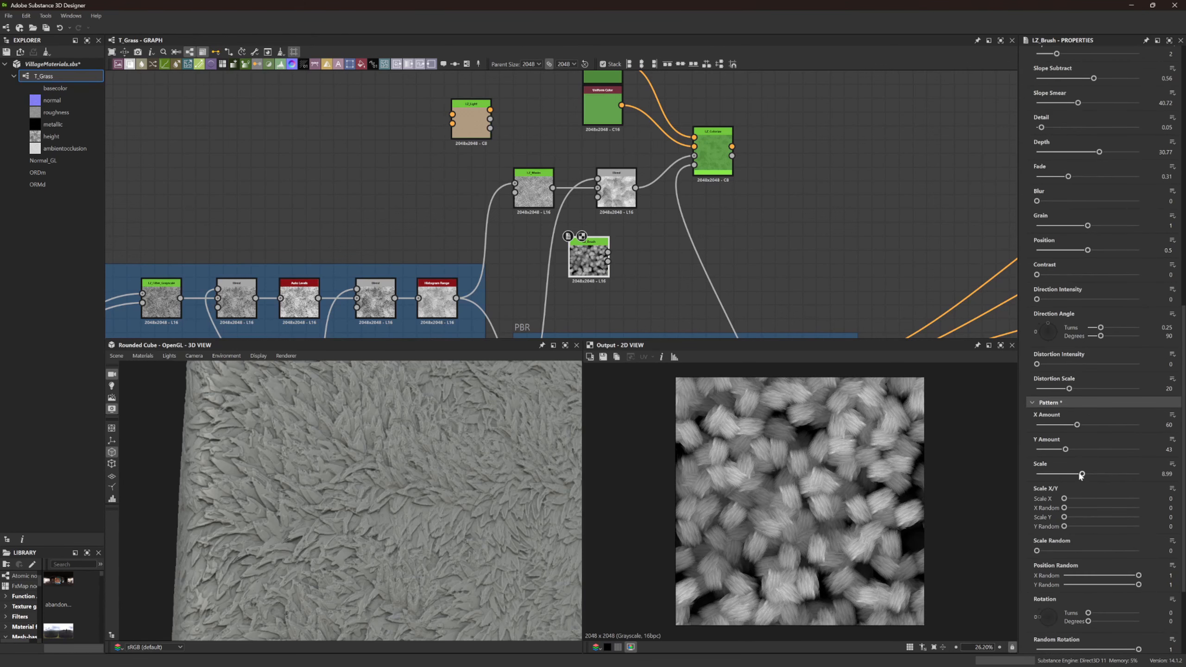
pyautogui.moveTo(1082, 474); pyautogui.dragTo(1165, 480)
# Set the LZ_Brush Slope Subtract to 1, Slope Smear to 25.79, Depth to 2.94 and Fade to 1
pyautogui.scroll(6, 1069, 117)
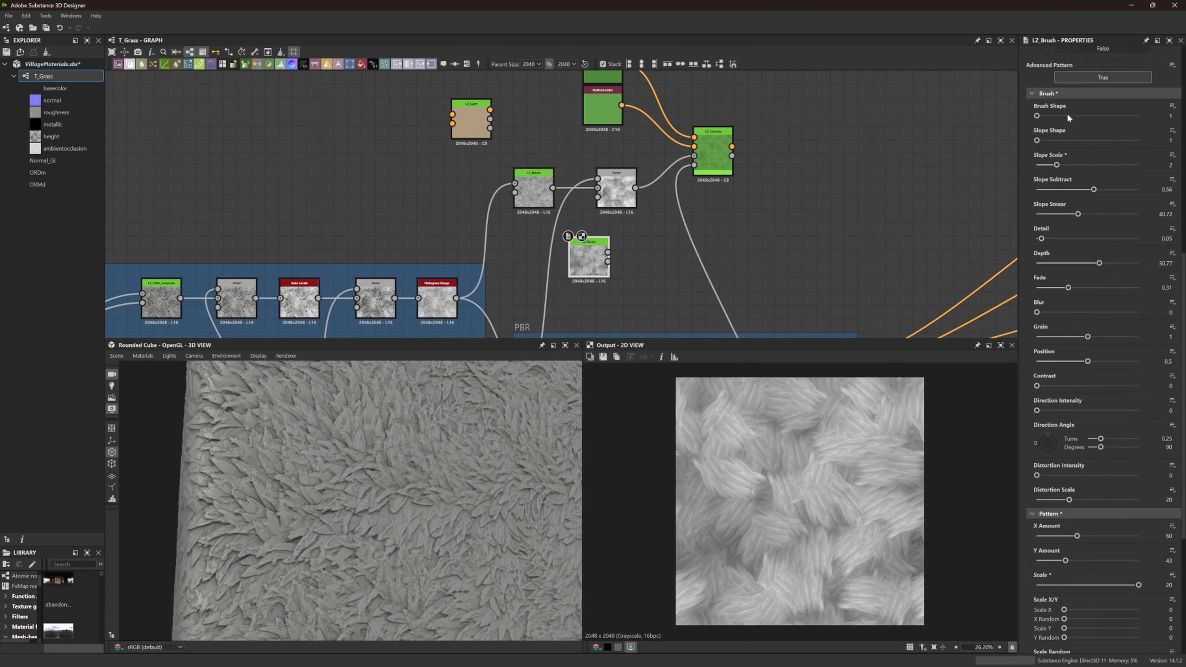
pyautogui.moveTo(1057, 166); pyautogui.dragTo(1155, 191)
pyautogui.moveTo(1086, 212)
pyautogui.mouseDown()
pyautogui.moveTo(1145, 214)
pyautogui.moveTo(1063, 214)
pyautogui.mouseUp()
pyautogui.moveTo(1099, 263)
pyautogui.mouseDown()
pyautogui.moveTo(1119, 264)
pyautogui.moveTo(1039, 264)
pyautogui.moveTo(1095, 287)
pyautogui.moveTo(1149, 289)
pyautogui.mouseUp()
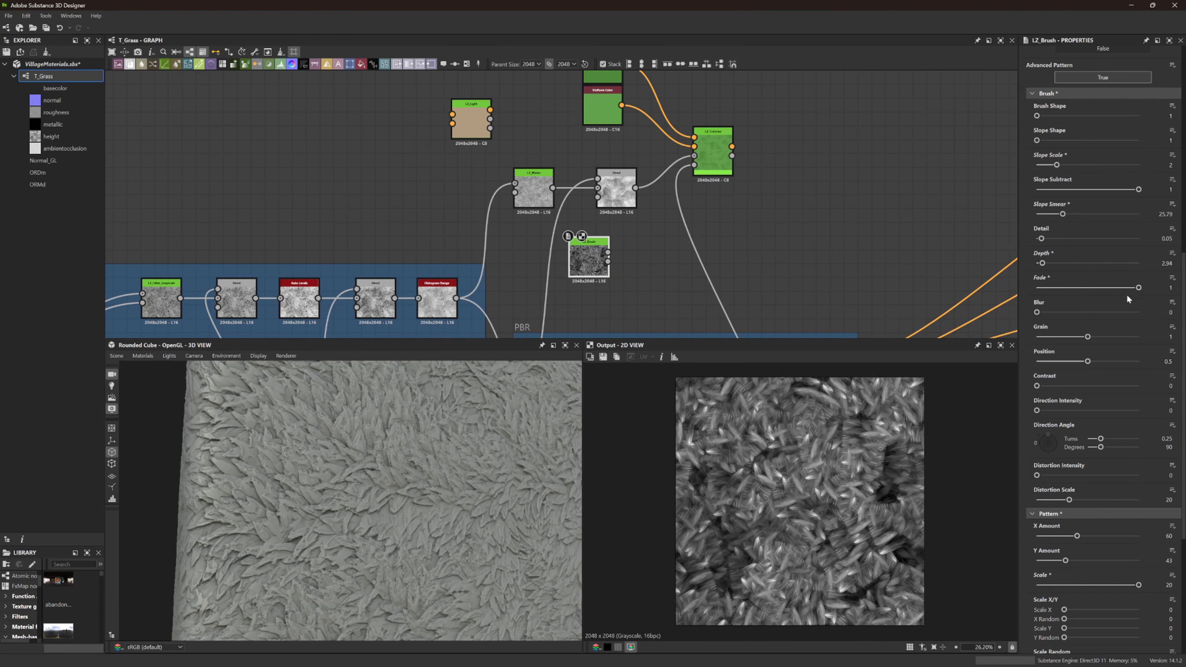
# Set the LZ_Brush pattern Scale to 40, X Amount to 25 and Y Amount to 54
pyautogui.scroll(-5, 1127, 295)
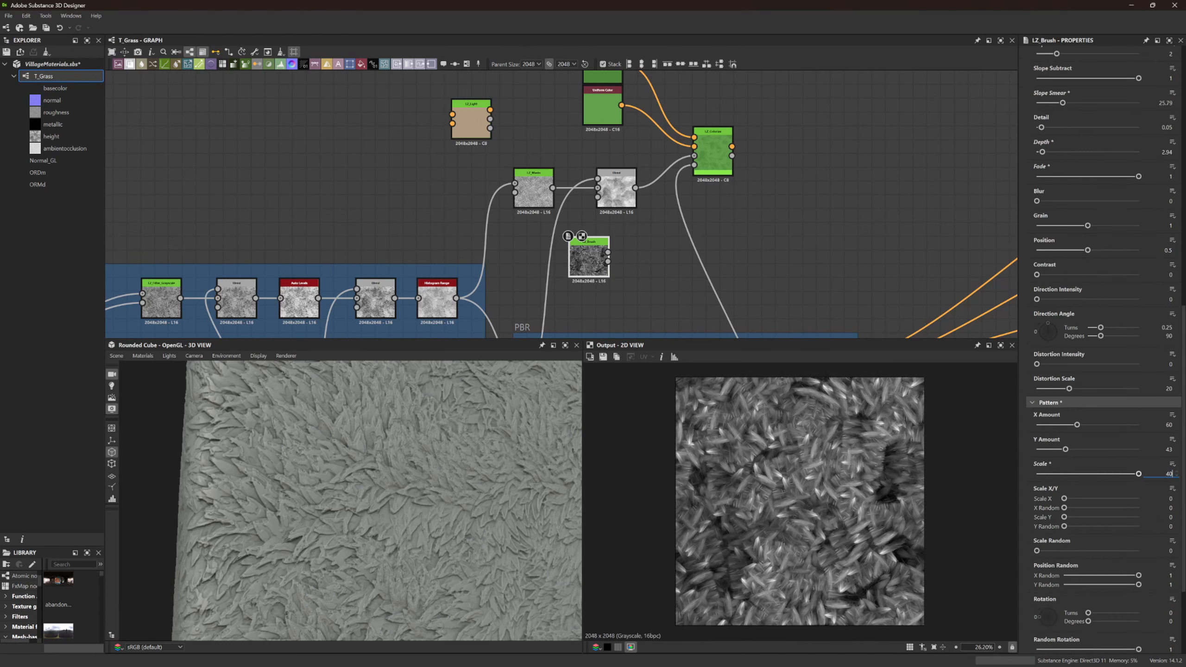
pyautogui.press('Return')
pyautogui.moveTo(1079, 449); pyautogui.dragTo(1073, 447)
pyautogui.moveTo(1077, 425); pyautogui.dragTo(1053, 426)
# Randomize the LZ_Brush pattern with Mask Random 0.95, Offset 0.72, Random Rotation 0.31 and Scale Random 0.43
pyautogui.scroll(-3, 1089, 554)
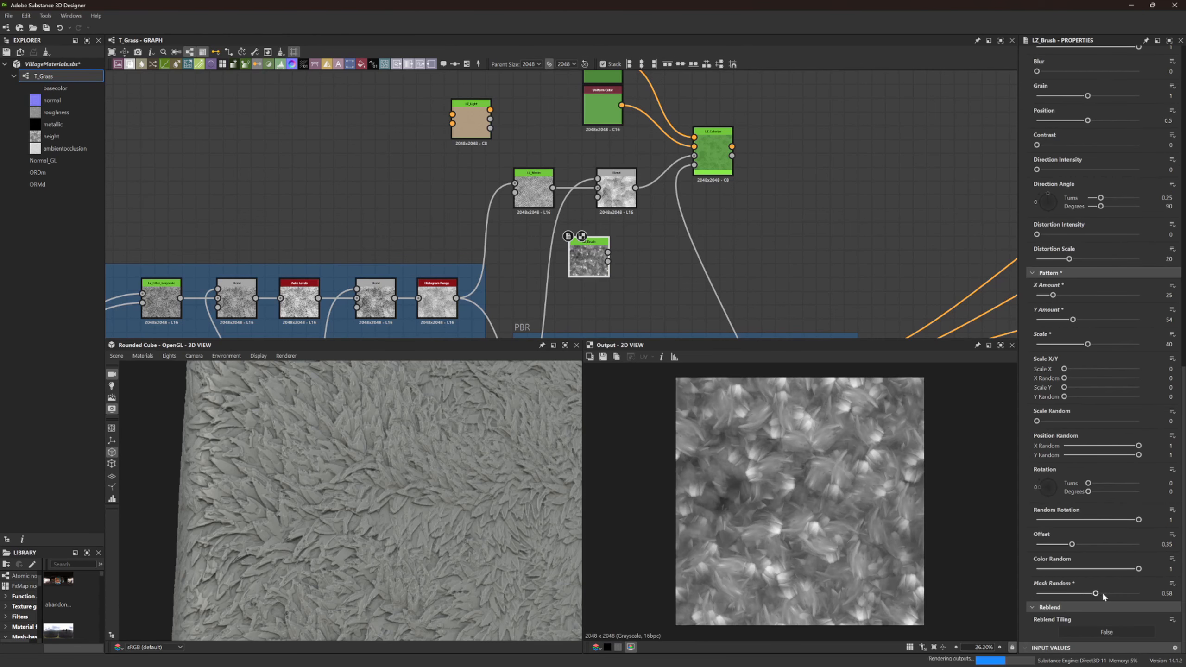
pyautogui.moveTo(1103, 594); pyautogui.dragTo(1134, 595)
pyautogui.moveTo(1070, 544)
pyautogui.mouseDown()
pyautogui.moveTo(1139, 545)
pyautogui.moveTo(1069, 523)
pyautogui.mouseUp()
pyautogui.moveTo(1059, 422); pyautogui.dragTo(1071, 420)
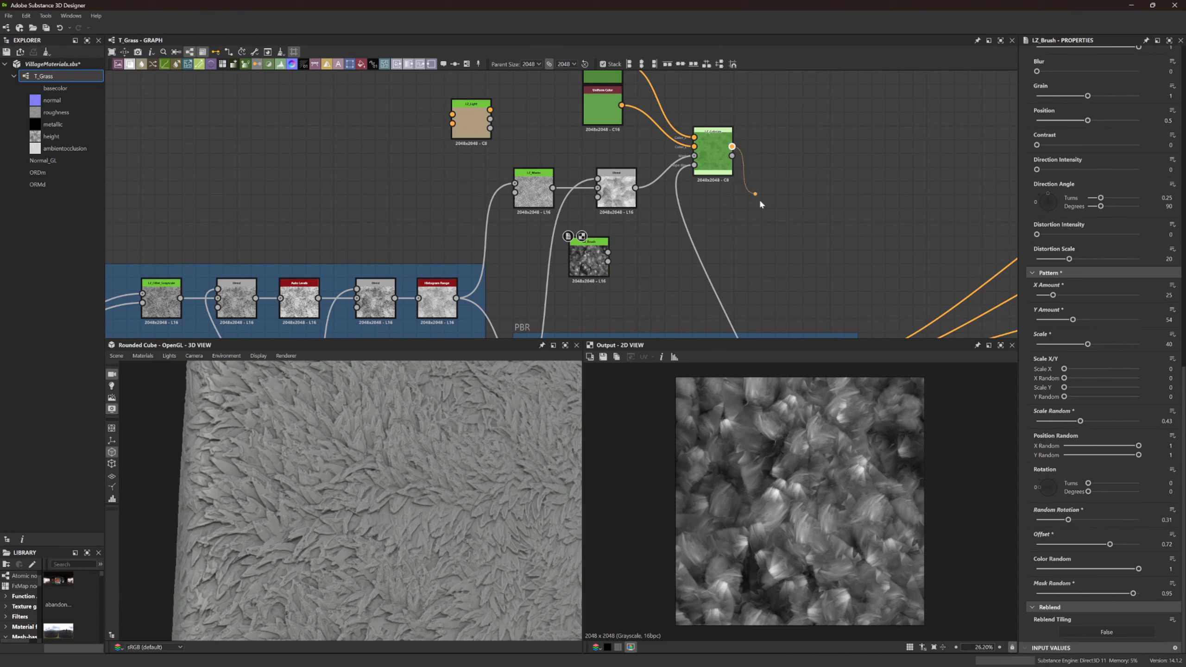
# Add a Blend node with LZ_Colorize's base color as background and the LZ_Brush output as its mask
pyautogui.moveTo(759, 198); pyautogui.dragTo(771, 215)
pyautogui.click(796, 233)
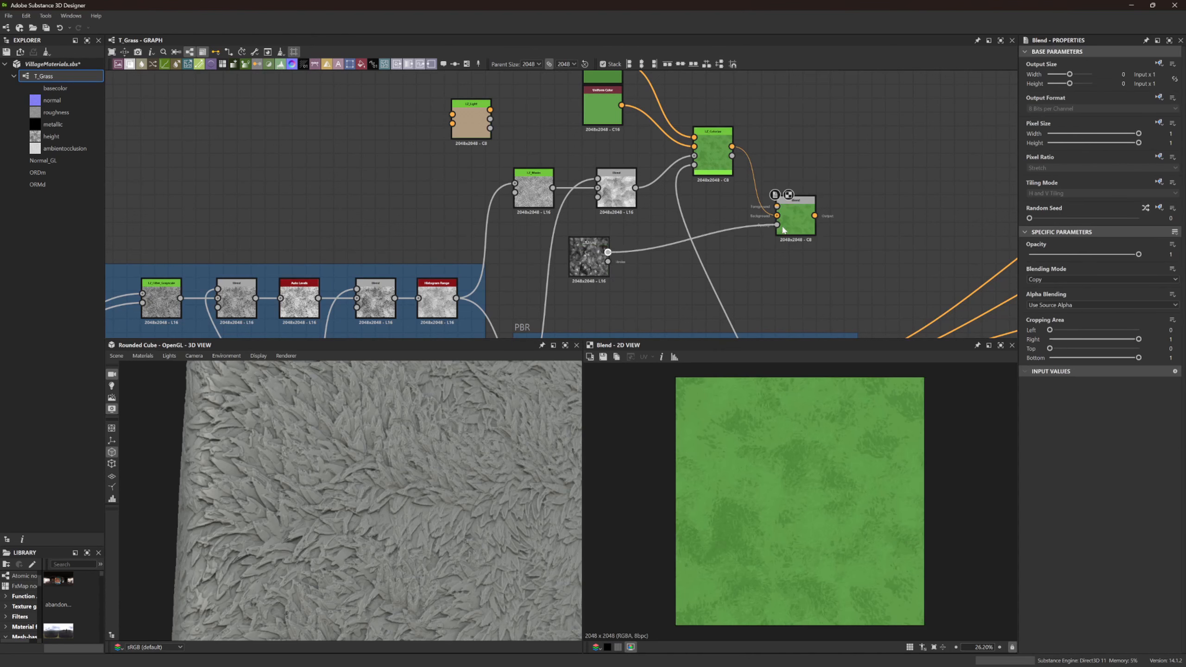
# Add a new Uniform Color node above LZ_Colorize
pyautogui.moveTo(779, 129); pyautogui.dragTo(772, 163, button='middle')
pyautogui.press('space')
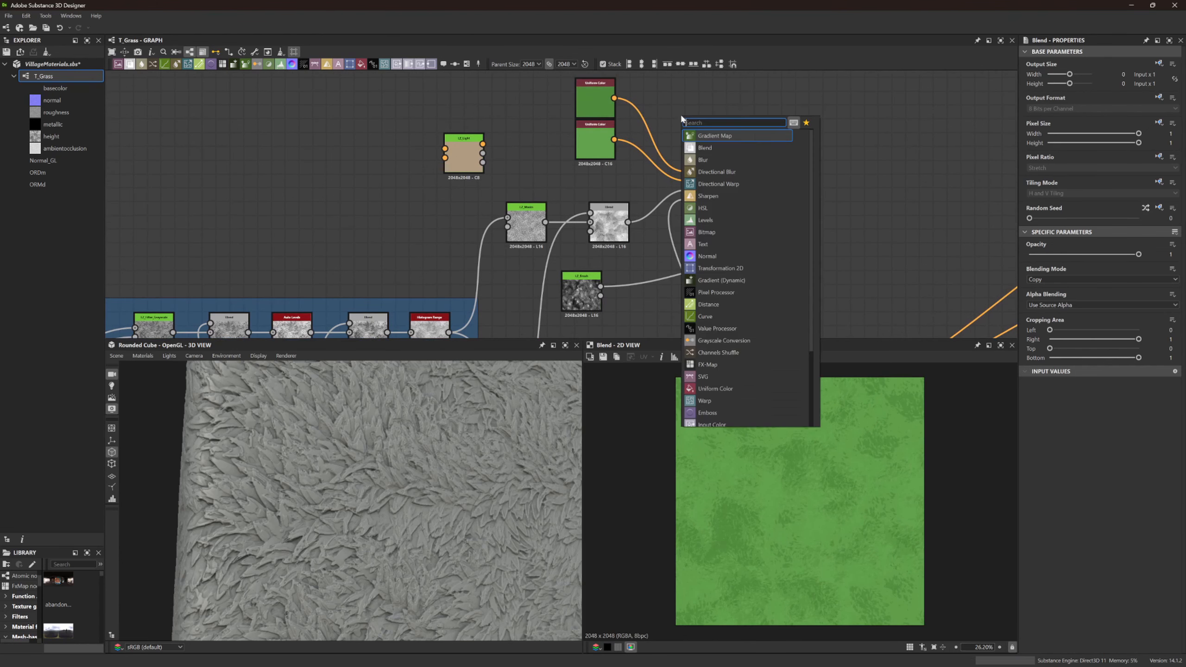
pyautogui.write('unifo')
pyautogui.press('Return')
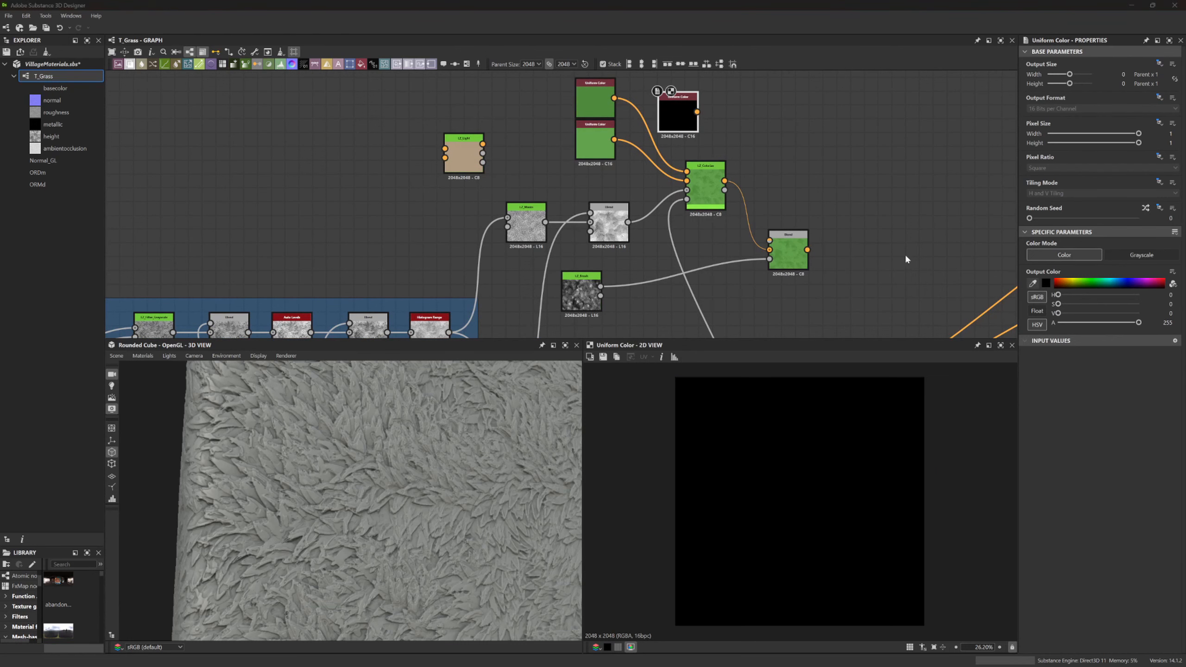
# Give the new Uniform Color node an olive green of H 90, S 147, V 143 and connect it to the Blend's foreground
pyautogui.click(598, 145)
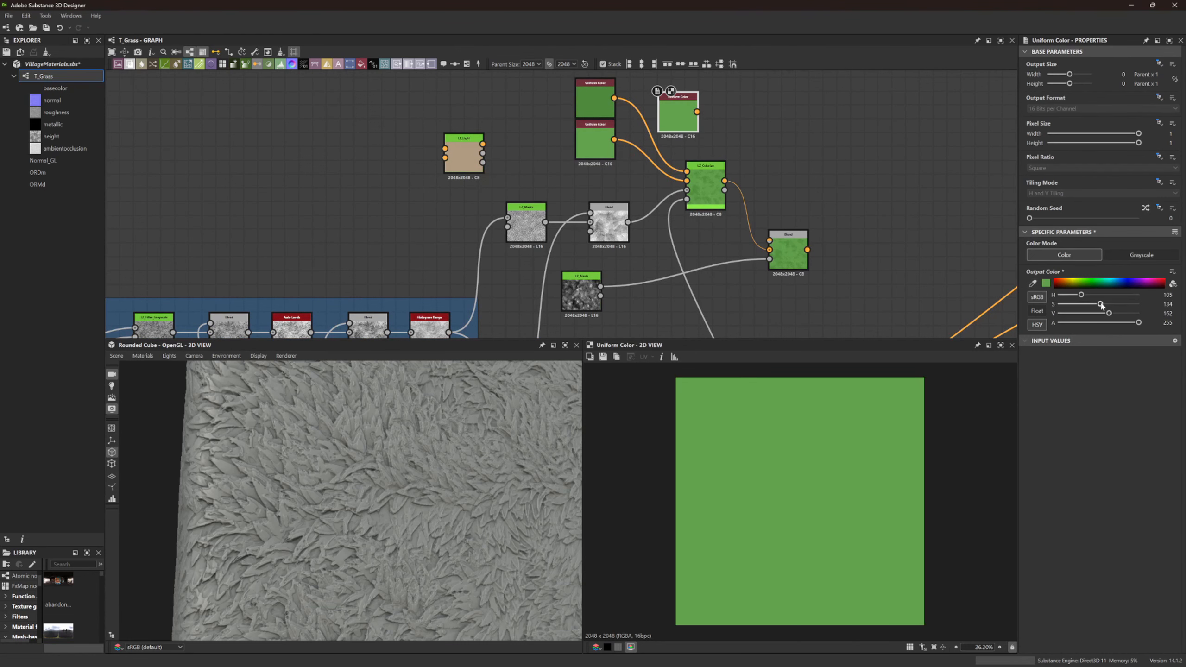
pyautogui.moveTo(1082, 296)
pyautogui.mouseDown()
pyautogui.moveTo(1102, 313)
pyautogui.moveTo(1107, 304)
pyautogui.moveTo(1079, 297)
pyautogui.mouseUp()
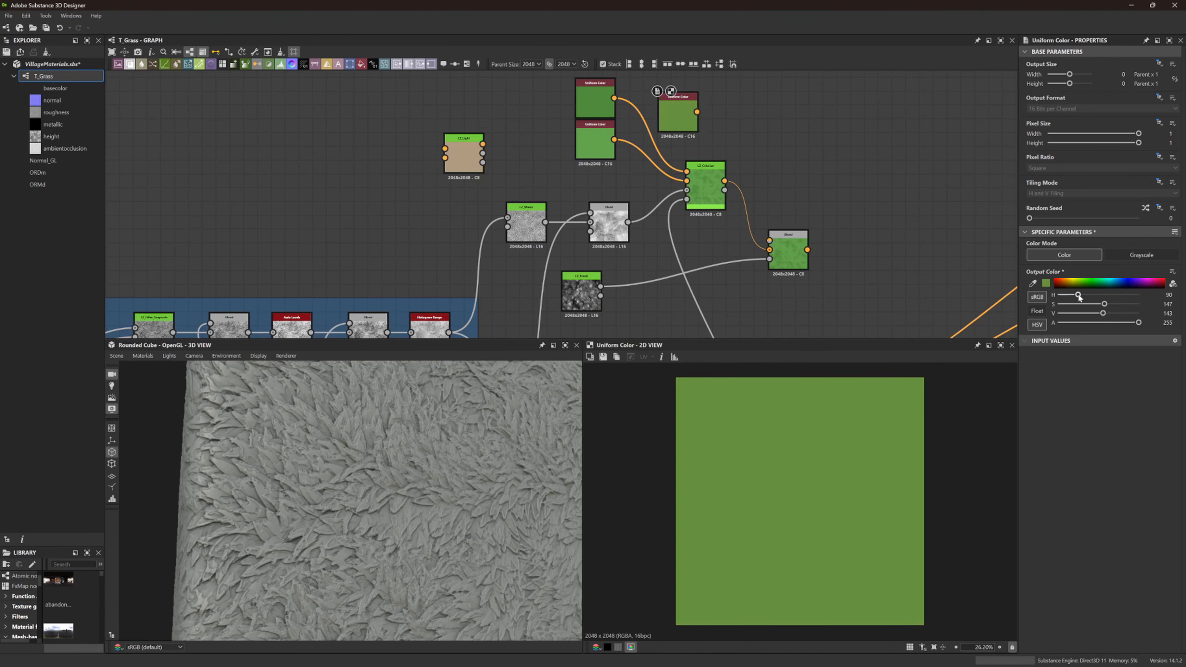
pyautogui.moveTo(696, 112); pyautogui.dragTo(775, 177)
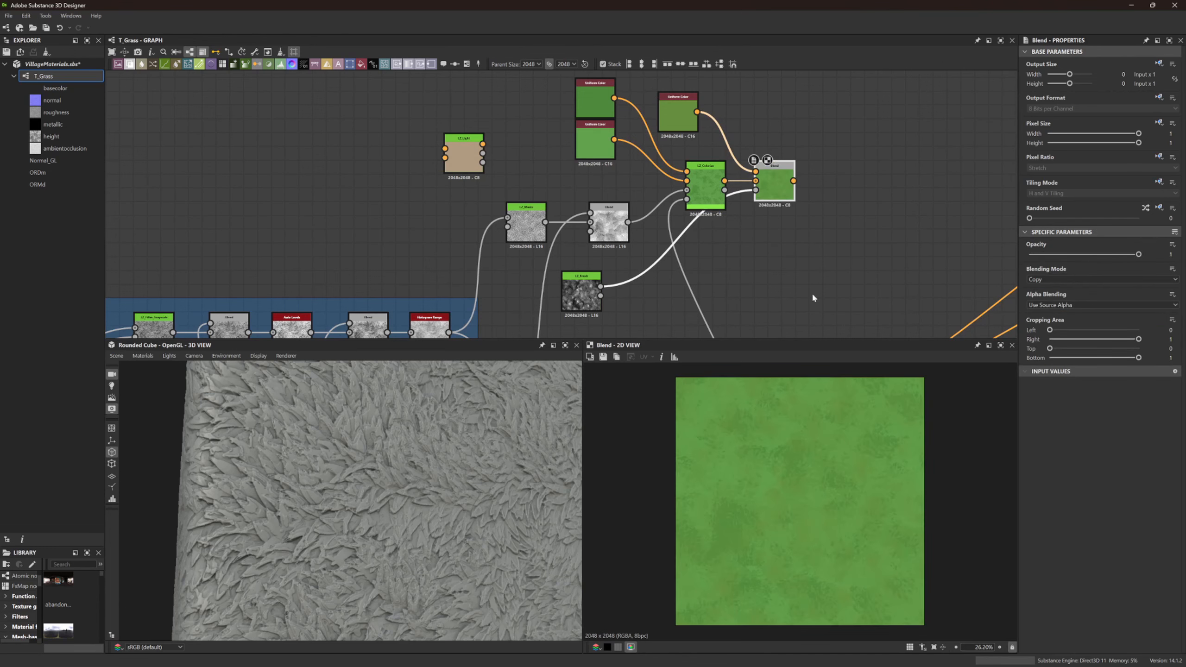
# Set the brush Position of the LZ_Brush mask node to 0.71
pyautogui.click(579, 287)
pyautogui.scroll(-3, 1136, 533)
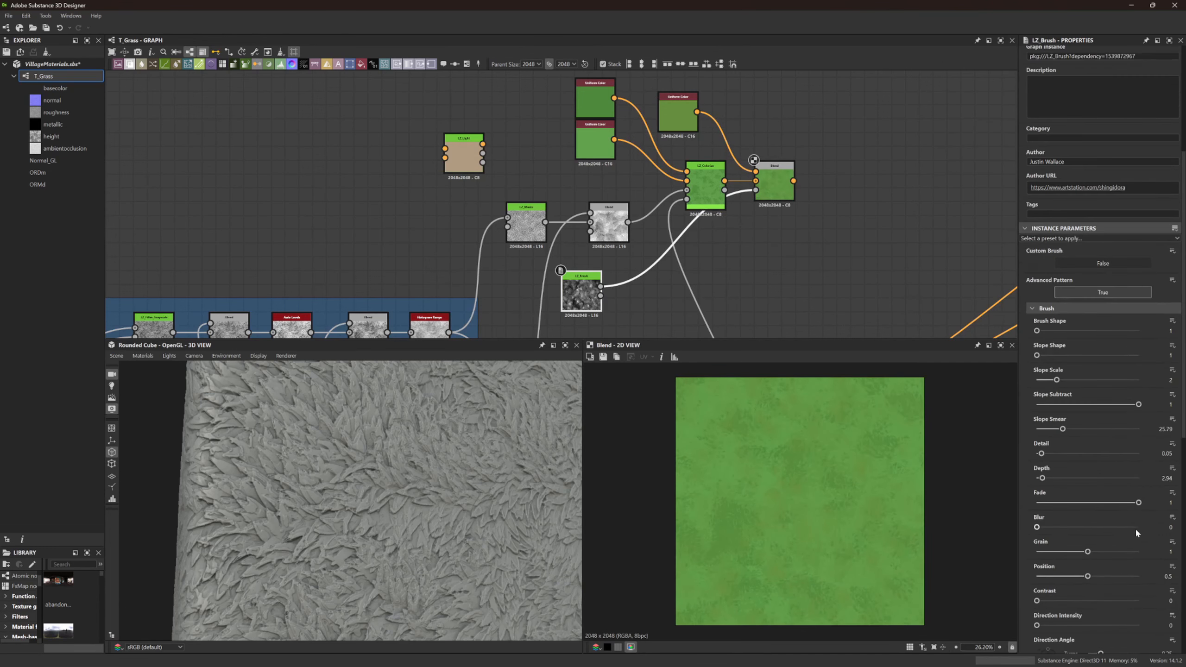
pyautogui.scroll(-1, 1136, 534)
pyautogui.moveTo(1087, 520); pyautogui.dragTo(1109, 523)
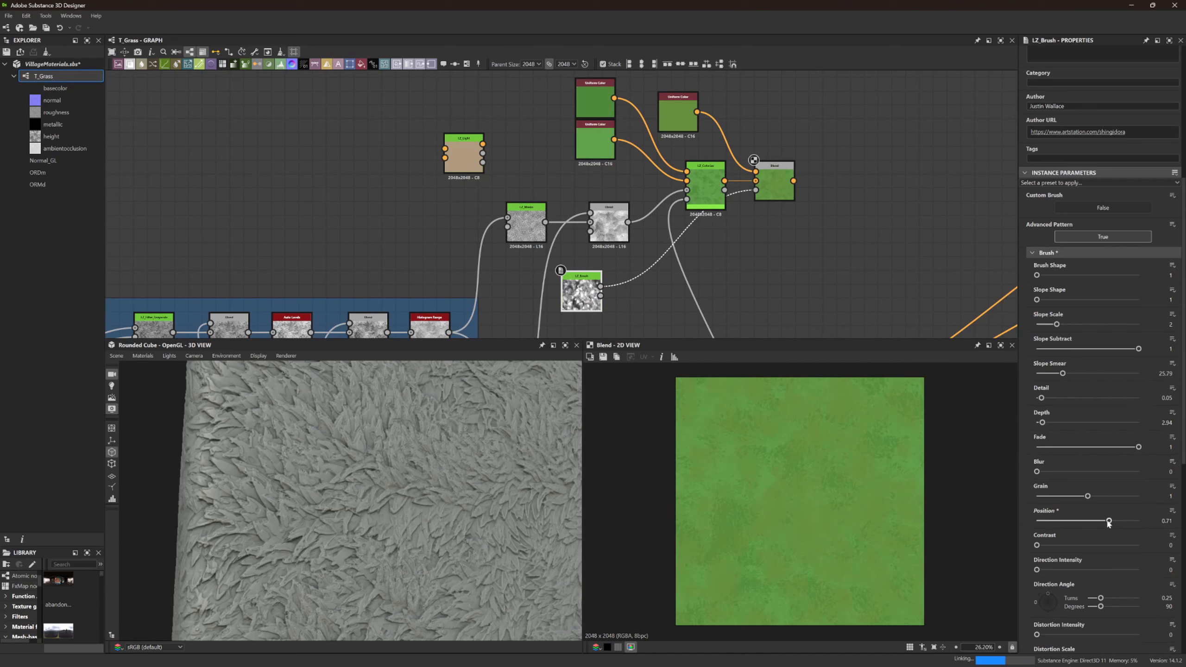
# Change the Blend's foreground Uniform Color to a lighter green of H 103, S 121, V 169
pyautogui.click(678, 117)
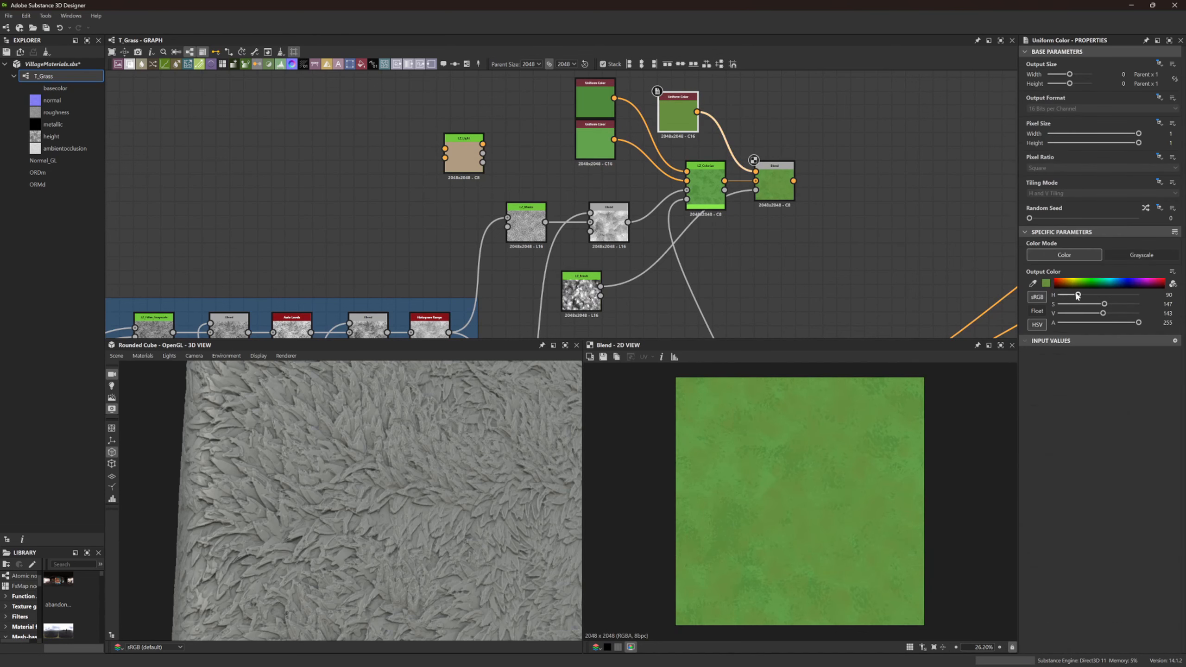
pyautogui.moveTo(1077, 296); pyautogui.dragTo(1082, 297)
pyautogui.moveTo(1081, 297)
pyautogui.mouseDown()
pyautogui.moveTo(1112, 318)
pyautogui.moveTo(1096, 304)
pyautogui.mouseUp()
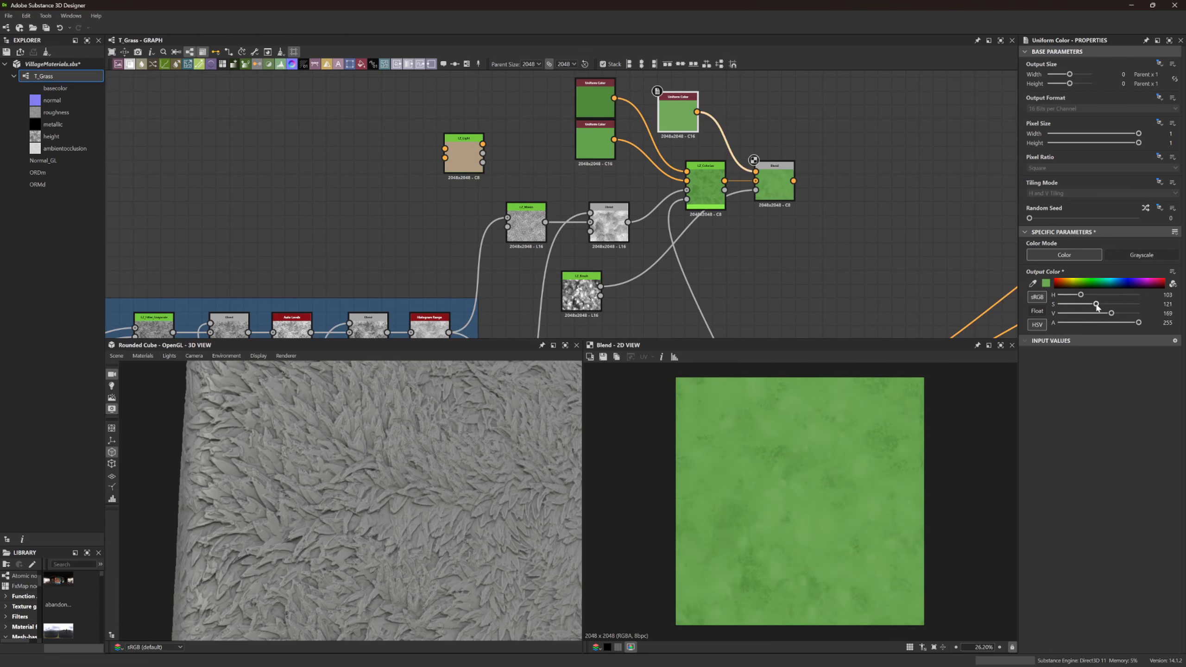
# Set the LZ_Brush mask's brush Contrast to 0.67 and its Position to 0.66
pyautogui.click(581, 292)
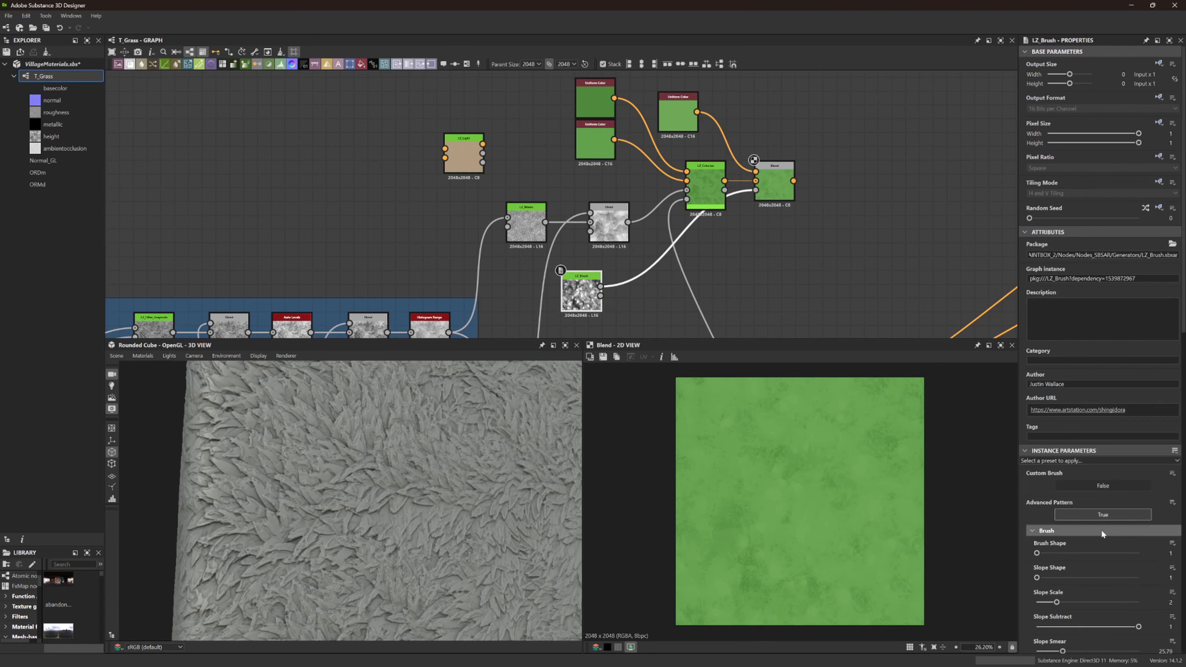
pyautogui.scroll(-2, 1071, 617)
pyautogui.scroll(-1, 1071, 617)
pyautogui.moveTo(1071, 601); pyautogui.dragTo(1096, 579)
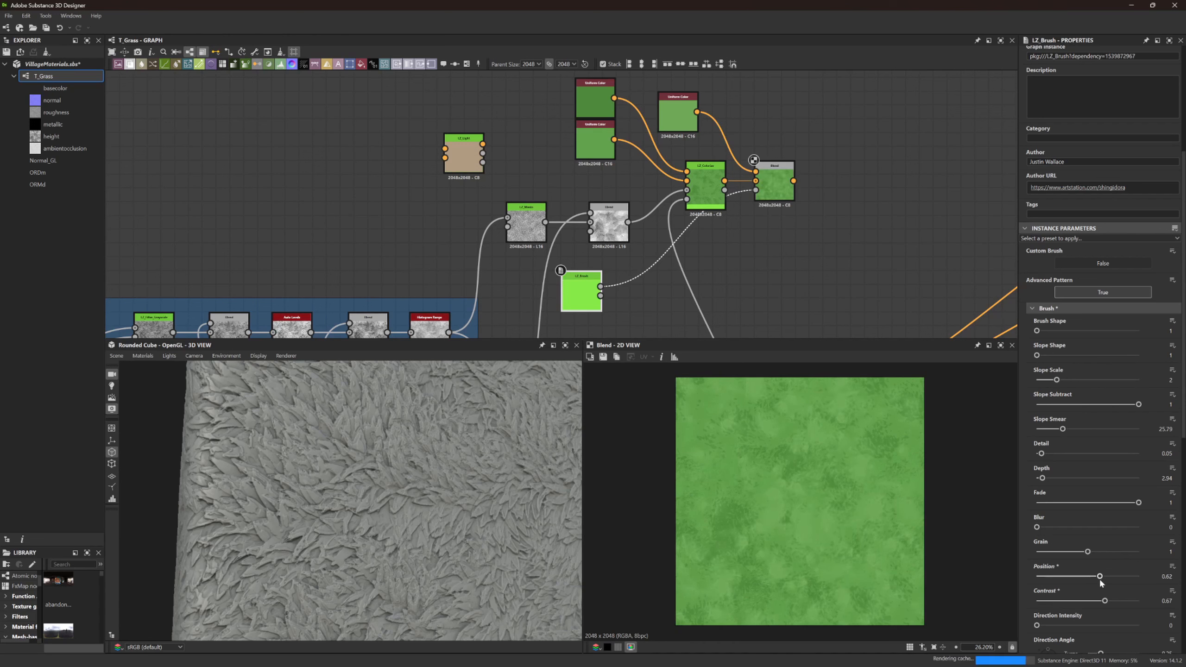
pyautogui.moveTo(1095, 580); pyautogui.dragTo(1104, 582)
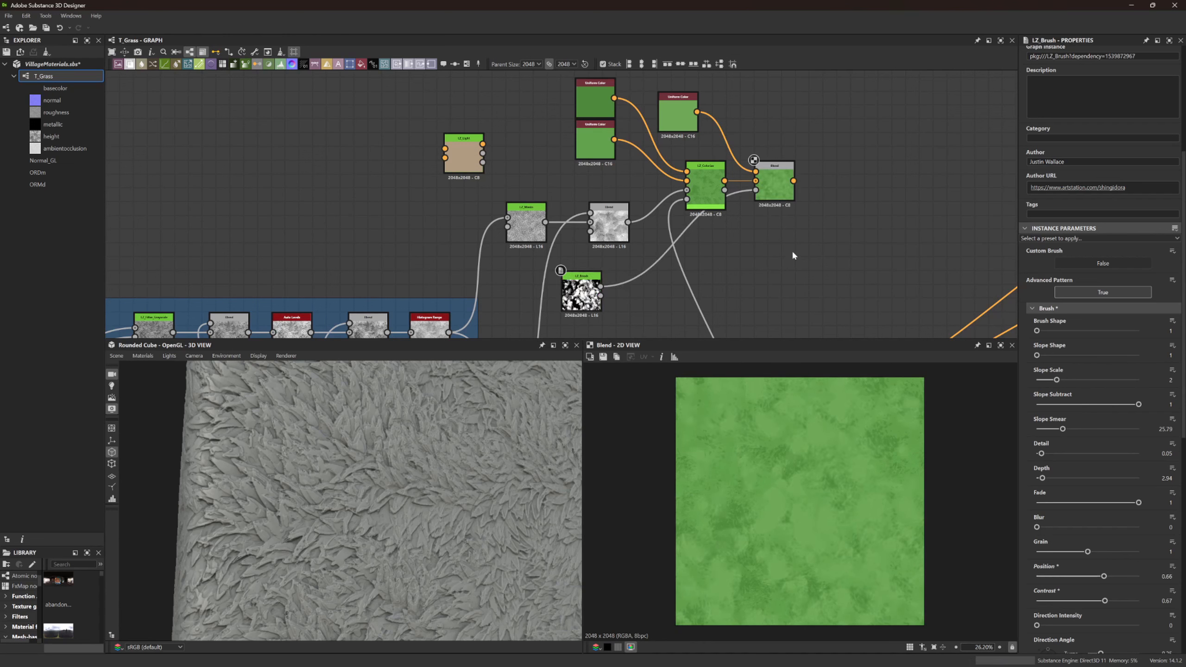
# Lower the Opacity of the green color Blend node to 0.69
pyautogui.click(768, 202)
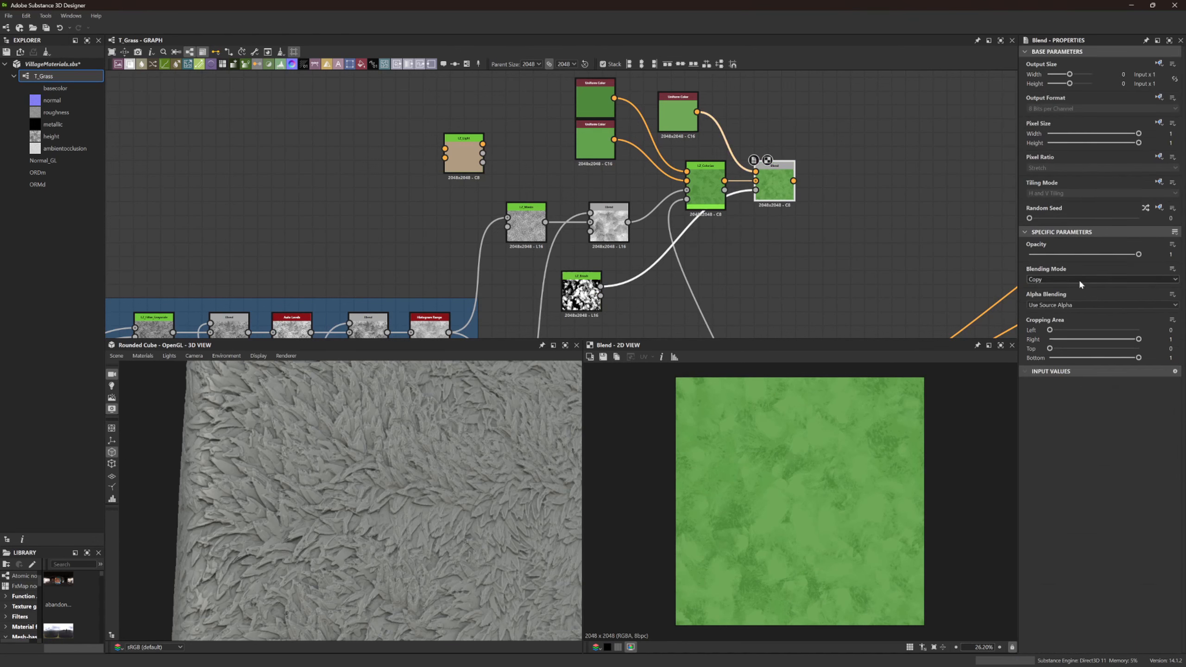
pyautogui.moveTo(1078, 254); pyautogui.dragTo(1027, 257)
# Add a Clouds 2 node below the color Blend and feed its output into a new Histogram Scan node
pyautogui.moveTo(848, 172); pyautogui.dragTo(808, 169, button='middle')
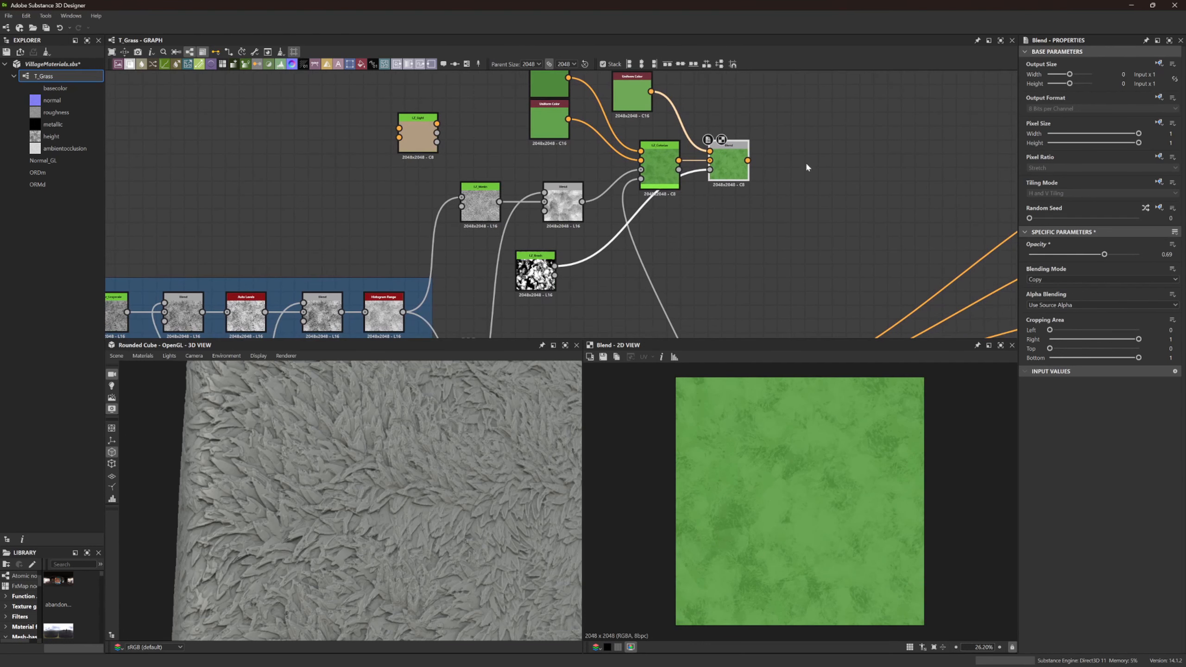
pyautogui.moveTo(821, 219); pyautogui.dragTo(834, 188, button='middle')
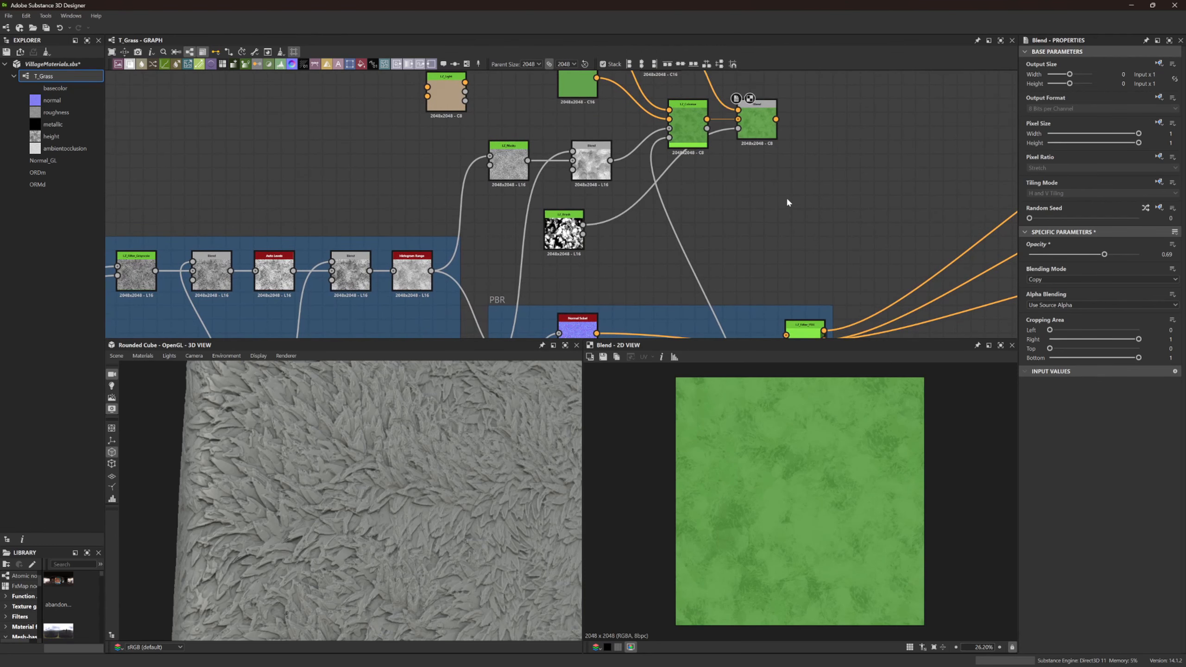
pyautogui.press('space')
pyautogui.write('clouds 2')
pyautogui.press('Return')
pyautogui.moveTo(785, 201); pyautogui.dragTo(770, 221)
pyautogui.write('histogr')
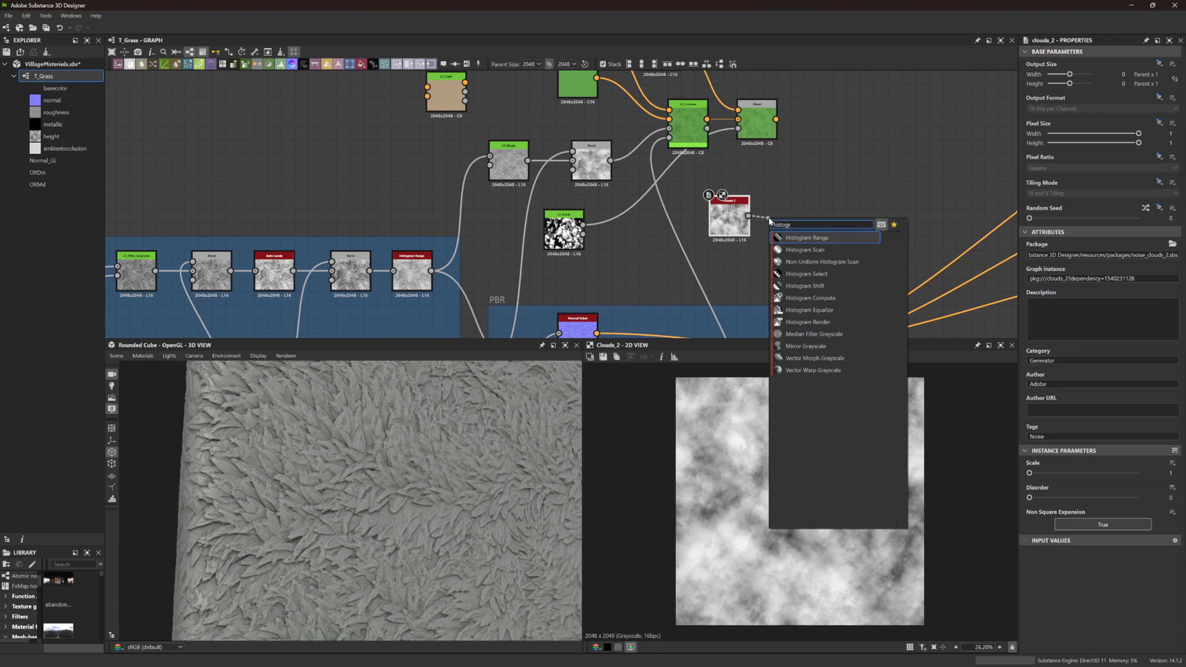
pyautogui.write('am scan')
pyautogui.press('Return')
# Set the Histogram Scan Position to 0.25 and Contrast to 0.73, and the Clouds 2 Disorder to 0.21
pyautogui.moveTo(1082, 476); pyautogui.dragTo(1072, 475)
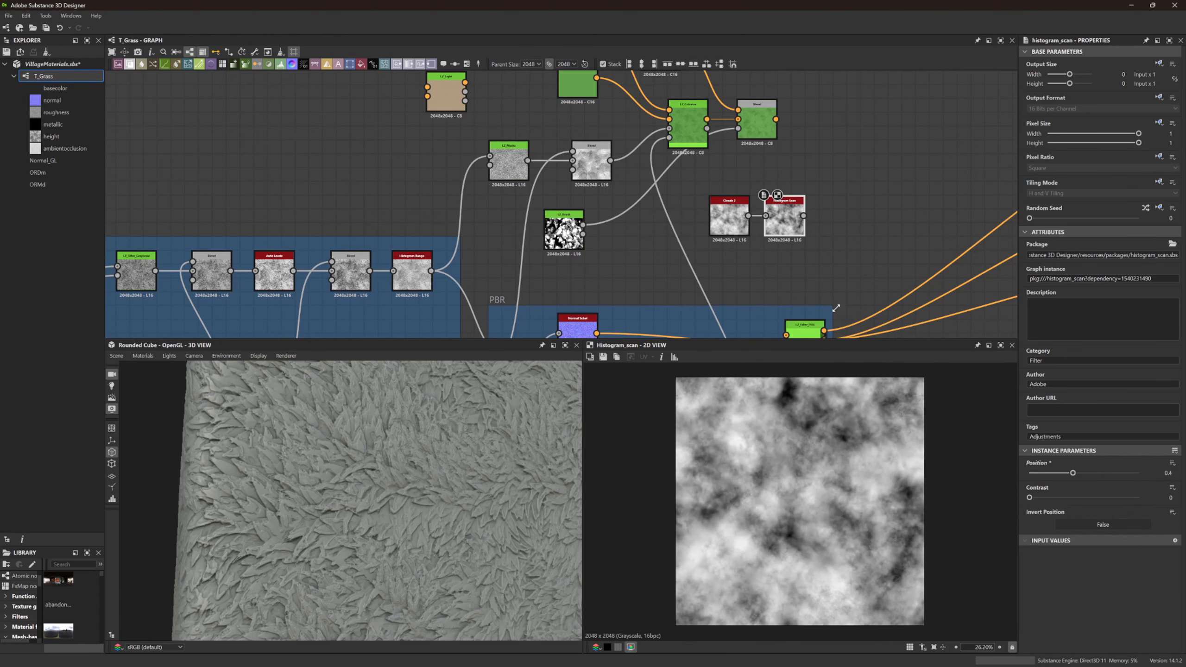
pyautogui.moveTo(1060, 498)
pyautogui.mouseDown()
pyautogui.moveTo(1112, 507)
pyautogui.moveTo(1087, 474)
pyautogui.moveTo(1058, 477)
pyautogui.mouseUp()
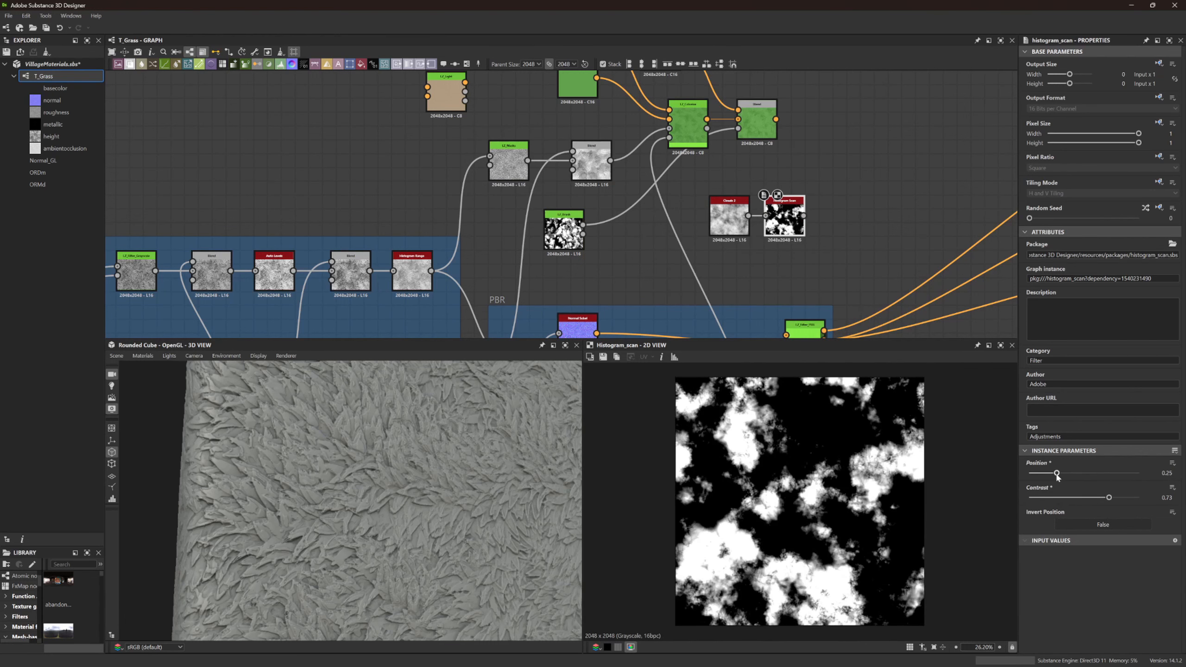
pyautogui.click(729, 216)
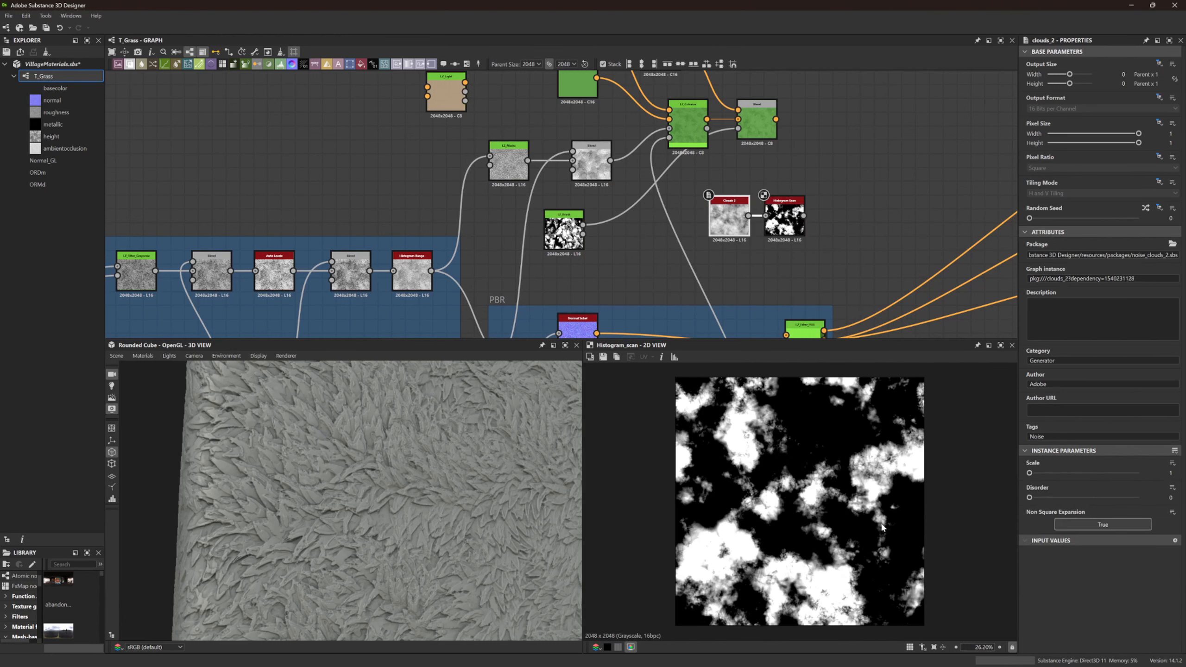
pyautogui.click(1050, 497)
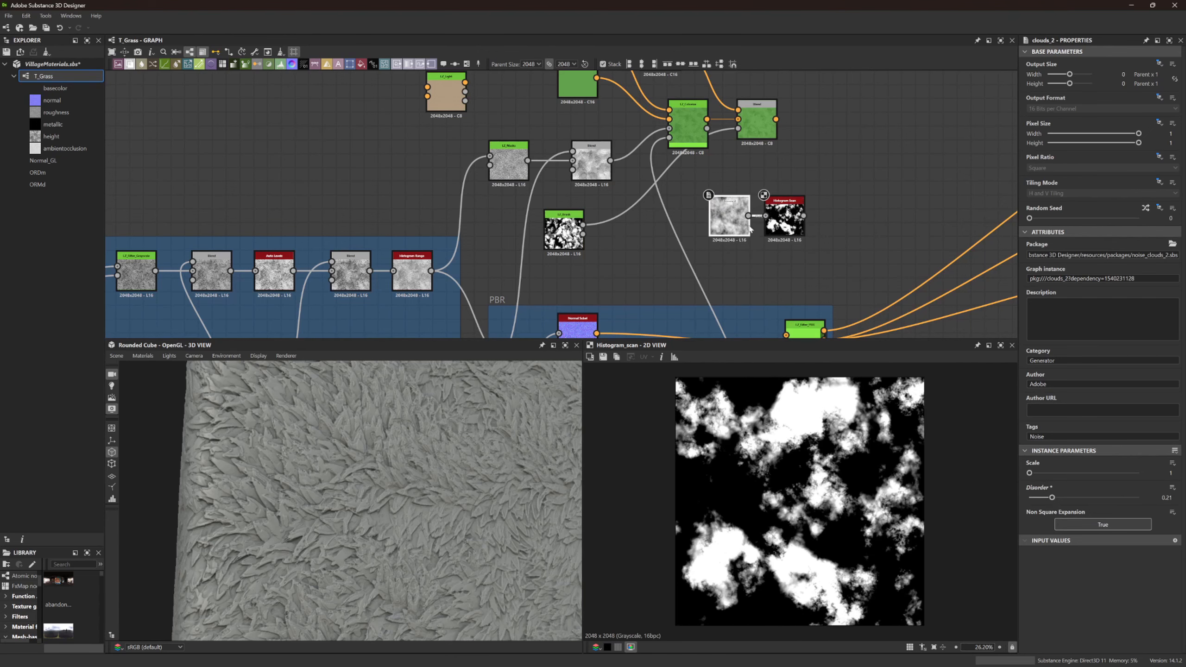
# Add a Blend node fed by the Histogram Scan output
pyautogui.moveTo(823, 216); pyautogui.dragTo(822, 216)
pyautogui.write('blend')
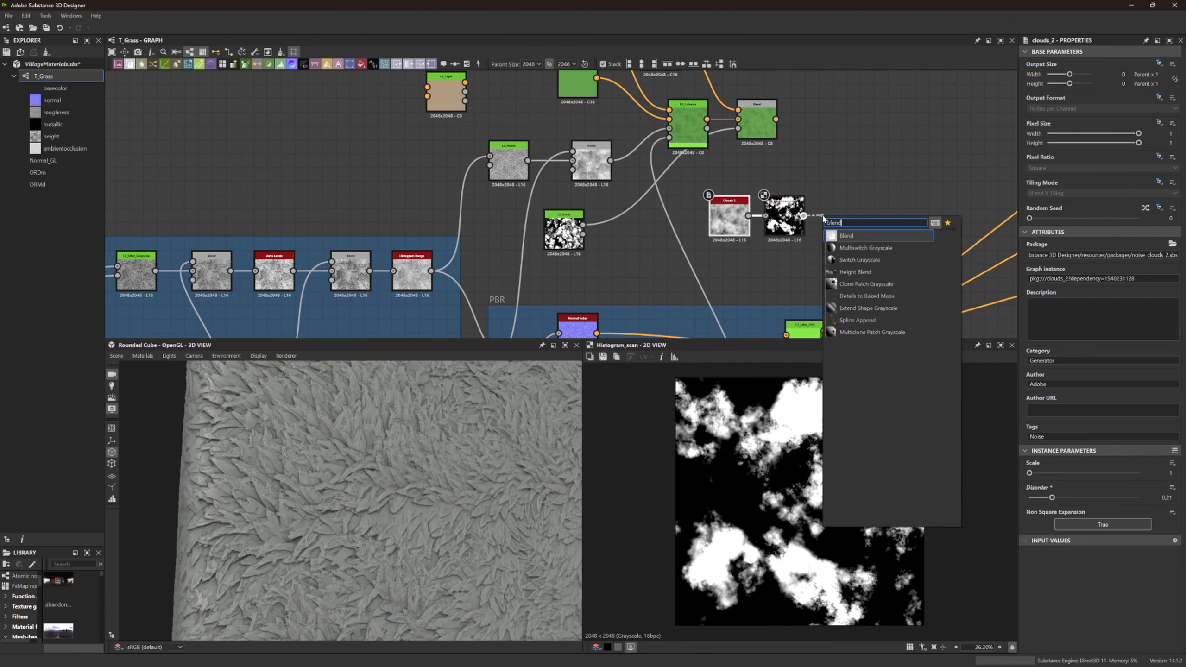
pyautogui.press('Return')
# Duplicate the LZ_Brush node, place the copy below the Histogram Scan node and preview its output
pyautogui.click(581, 240)
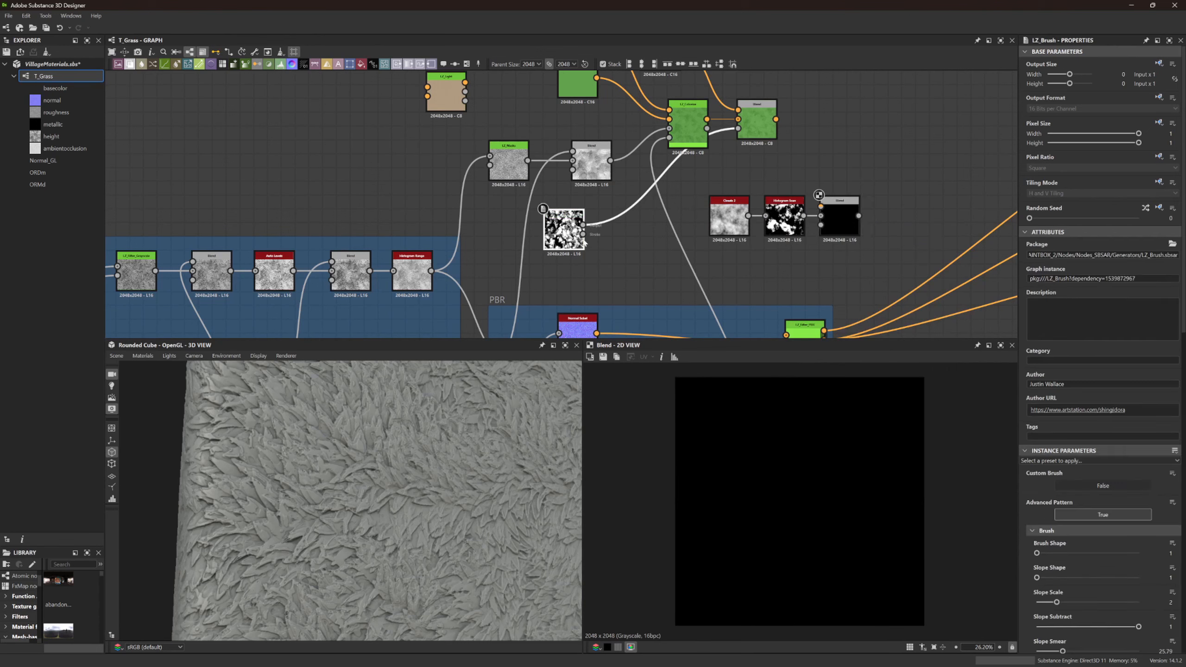
pyautogui.hotkey('ctrl', 'd')
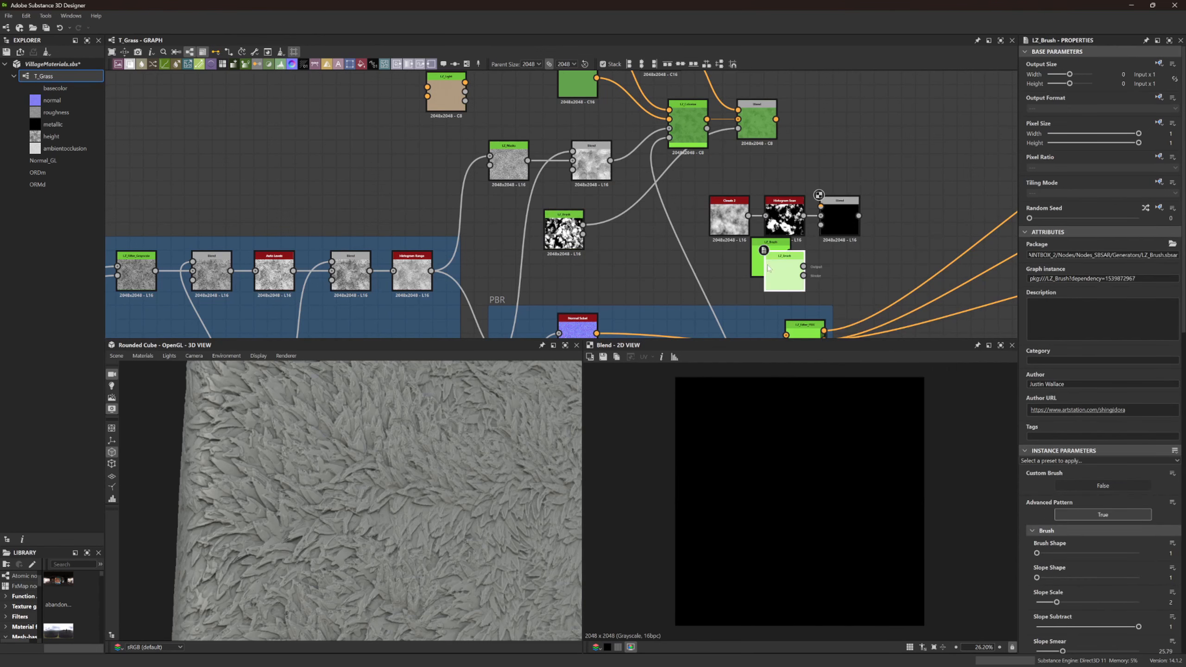
pyautogui.click(773, 265)
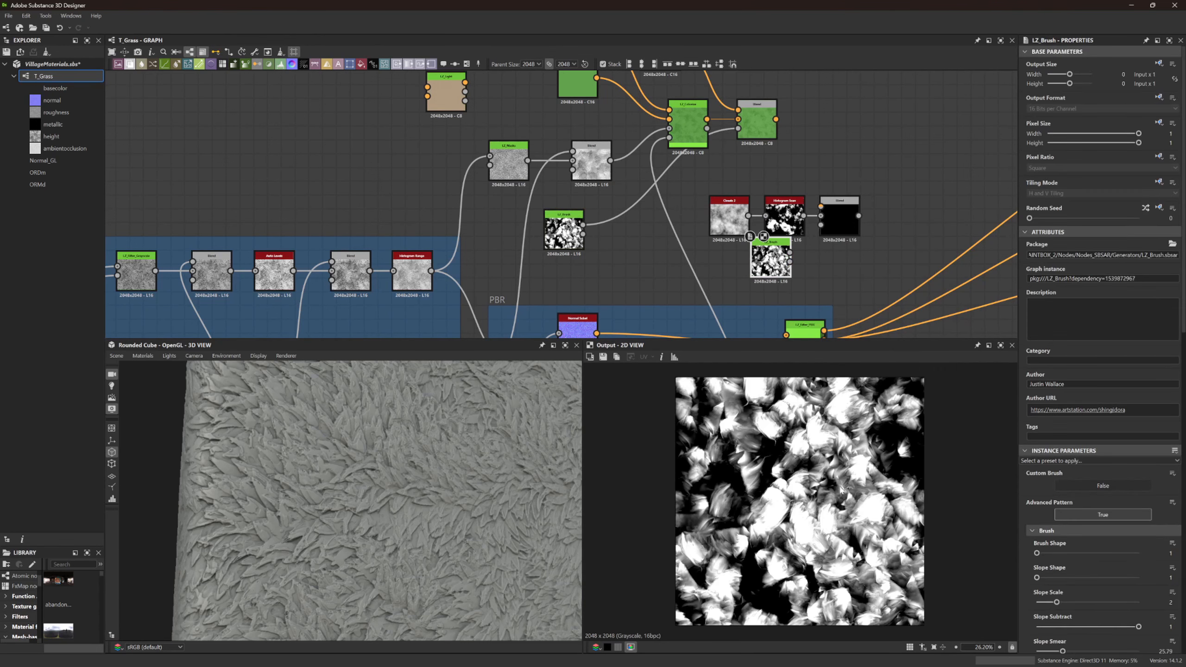
# Set the duplicated LZ_Brush pattern's Scale to 6.15 and X Amount to 43
pyautogui.scroll(-12, 1089, 567)
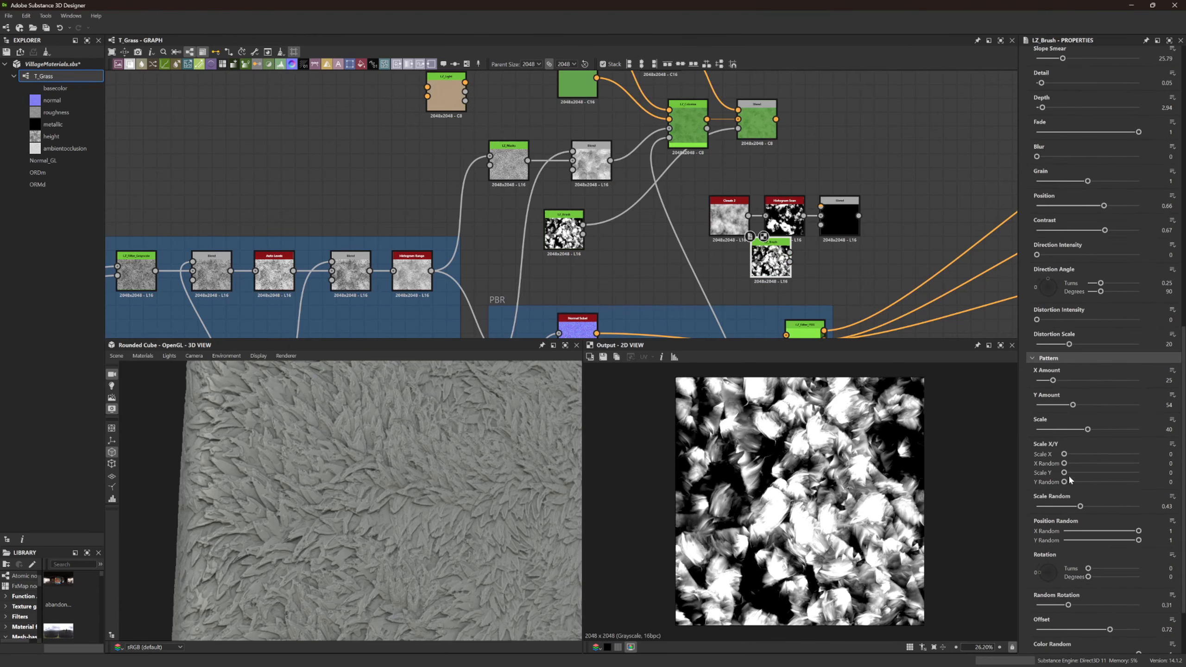
pyautogui.click(1045, 430)
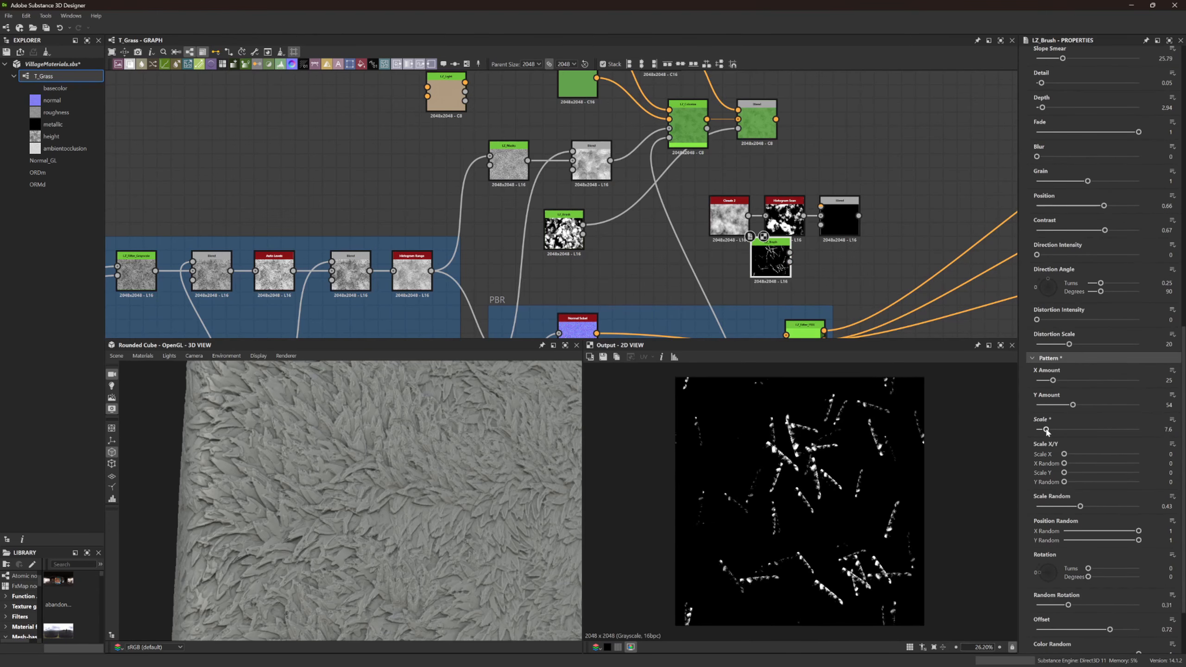
pyautogui.moveTo(1045, 430); pyautogui.dragTo(1044, 430)
pyautogui.scroll(3, 1057, 282)
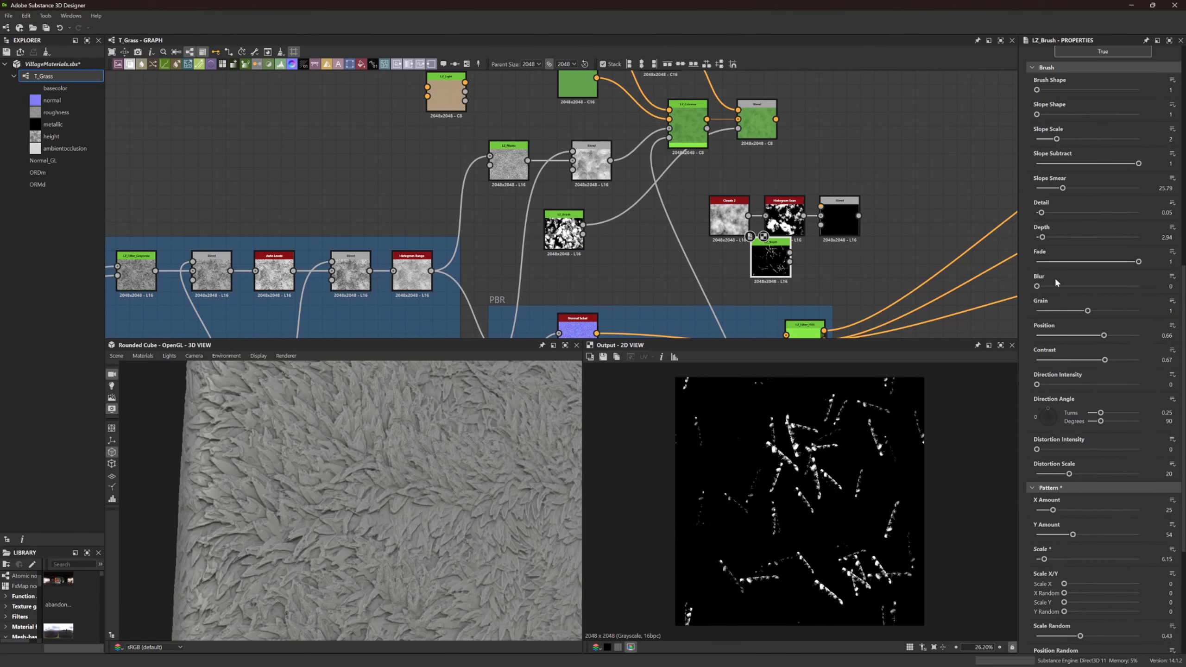
pyautogui.moveTo(1054, 510); pyautogui.dragTo(1066, 512)
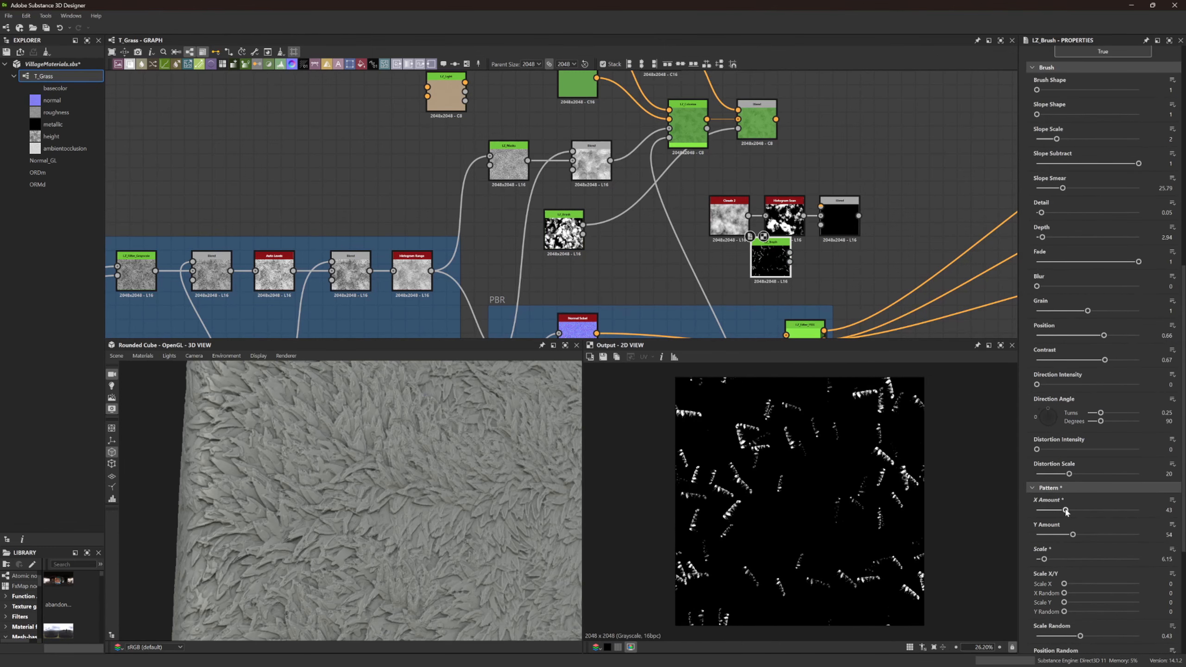
# Reshape the duplicated LZ_Brush strokes with Fade 0, Slope Smear 31.67, Slope Scale 1, Brush Shape 3, Slope Shape 3 and Depth 6.11
pyautogui.moveTo(1070, 261); pyautogui.dragTo(1011, 263)
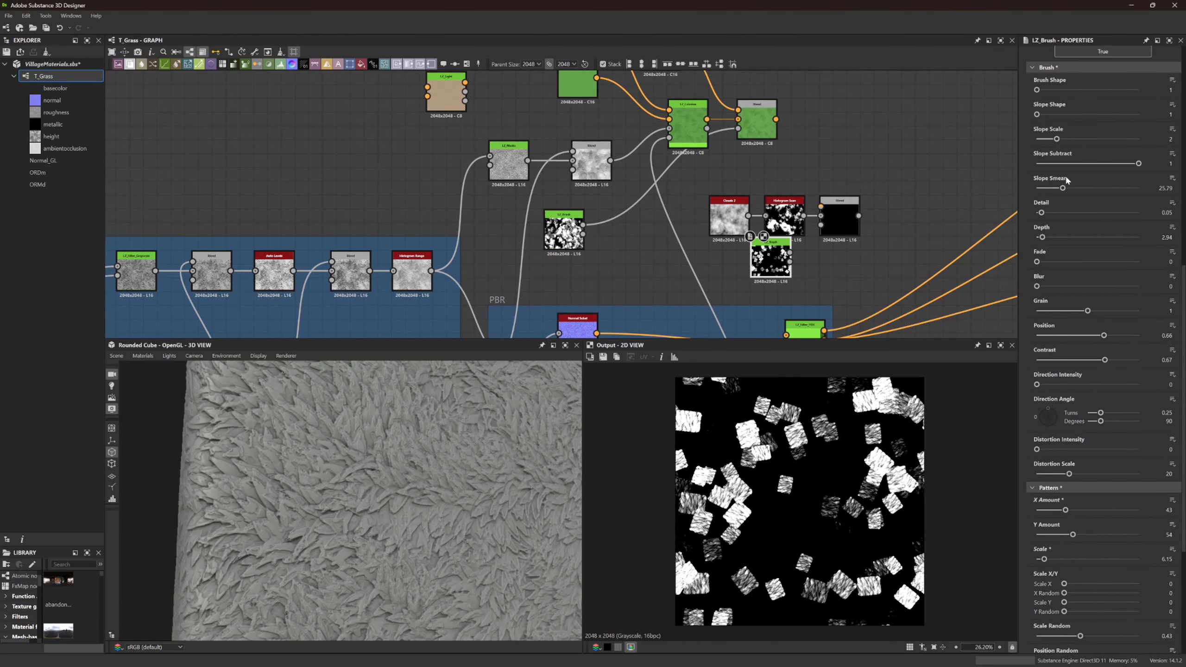
pyautogui.moveTo(1106, 194)
pyautogui.mouseDown()
pyautogui.moveTo(1048, 189)
pyautogui.moveTo(1069, 187)
pyautogui.mouseUp()
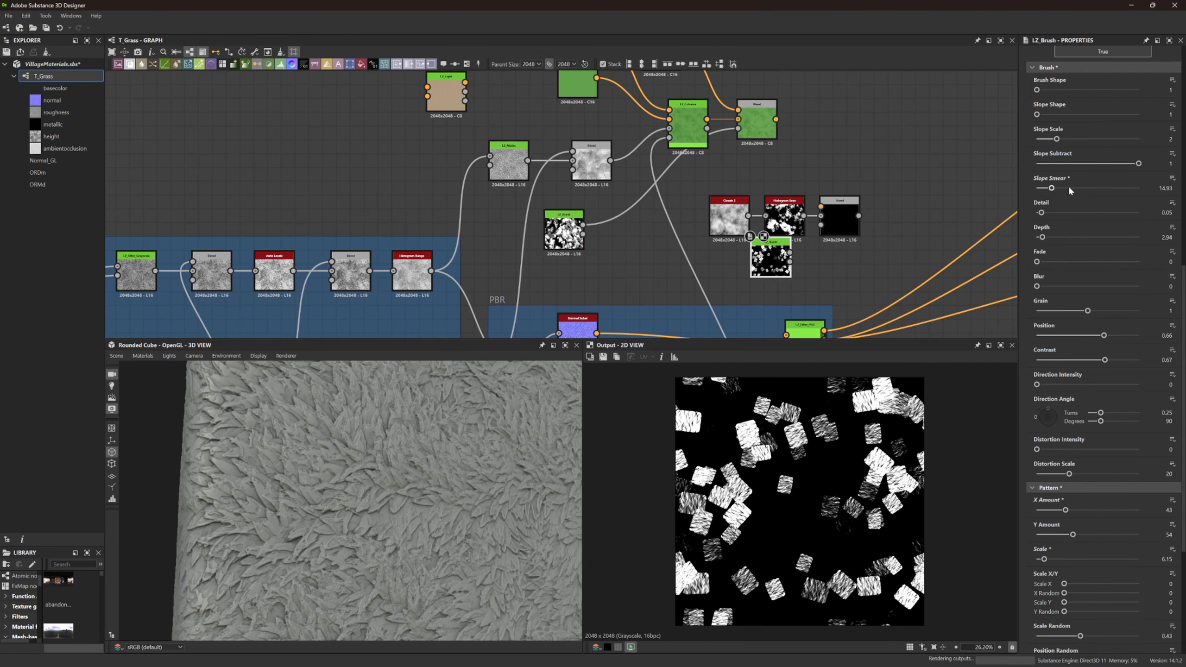
pyautogui.moveTo(1056, 139); pyautogui.dragTo(1035, 140)
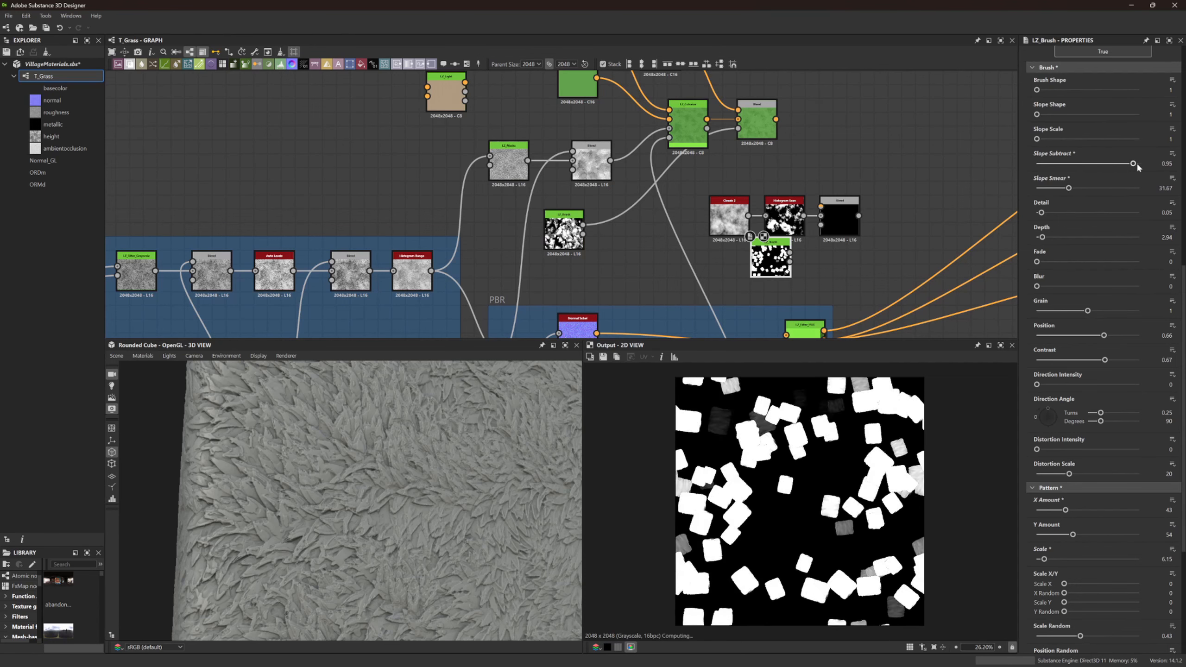
pyautogui.moveTo(1038, 90); pyautogui.dragTo(1078, 90)
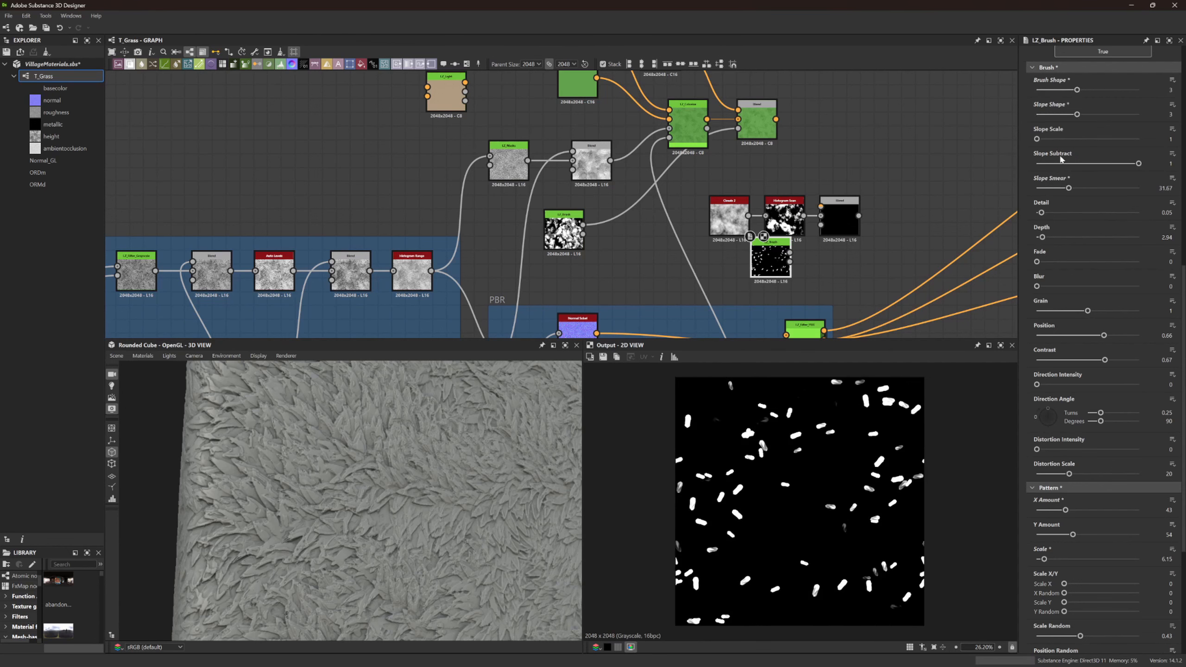
pyautogui.click(1050, 237)
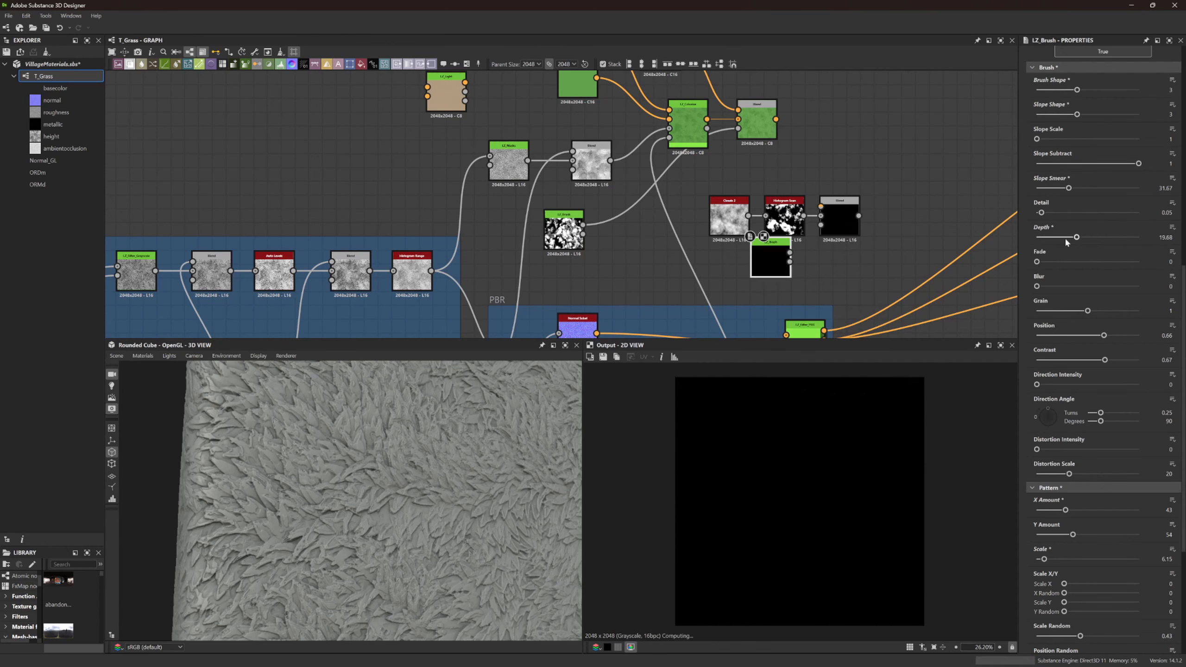
# Scatter small varied specks in the duplicated LZ_Brush with Mask Random 0.58, Scale Random 0.82, Scale 4.34 and Scale Y 0.44
pyautogui.scroll(-6, 1062, 421)
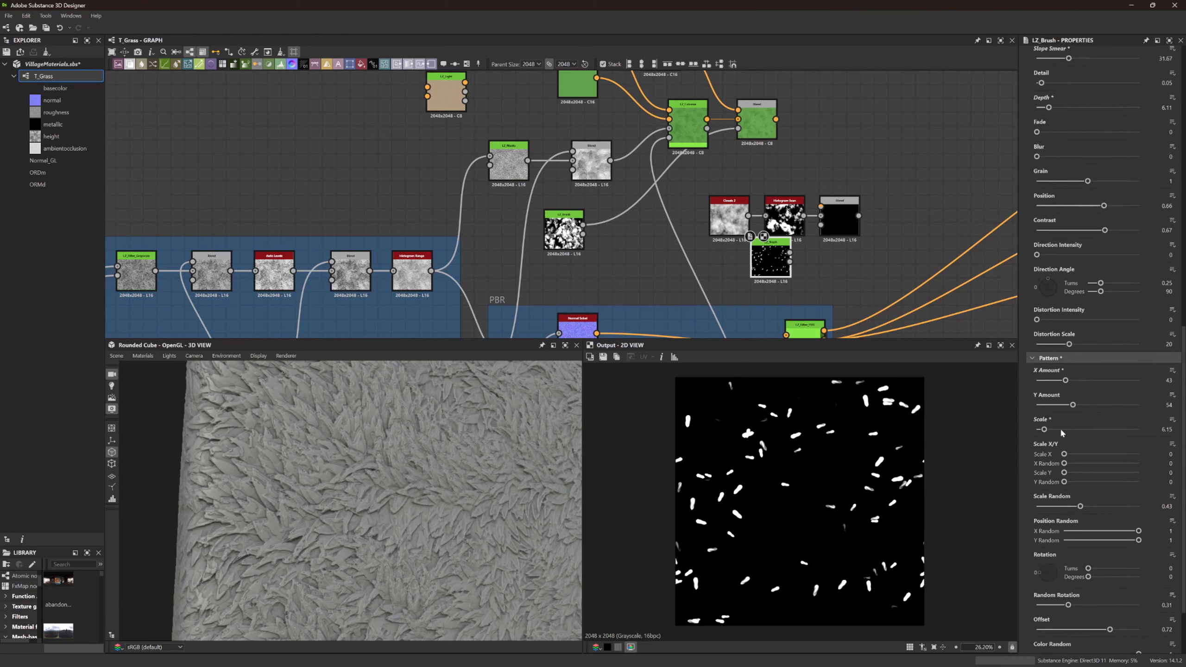
pyautogui.click(1069, 593)
pyautogui.moveTo(1069, 593); pyautogui.dragTo(1056, 594)
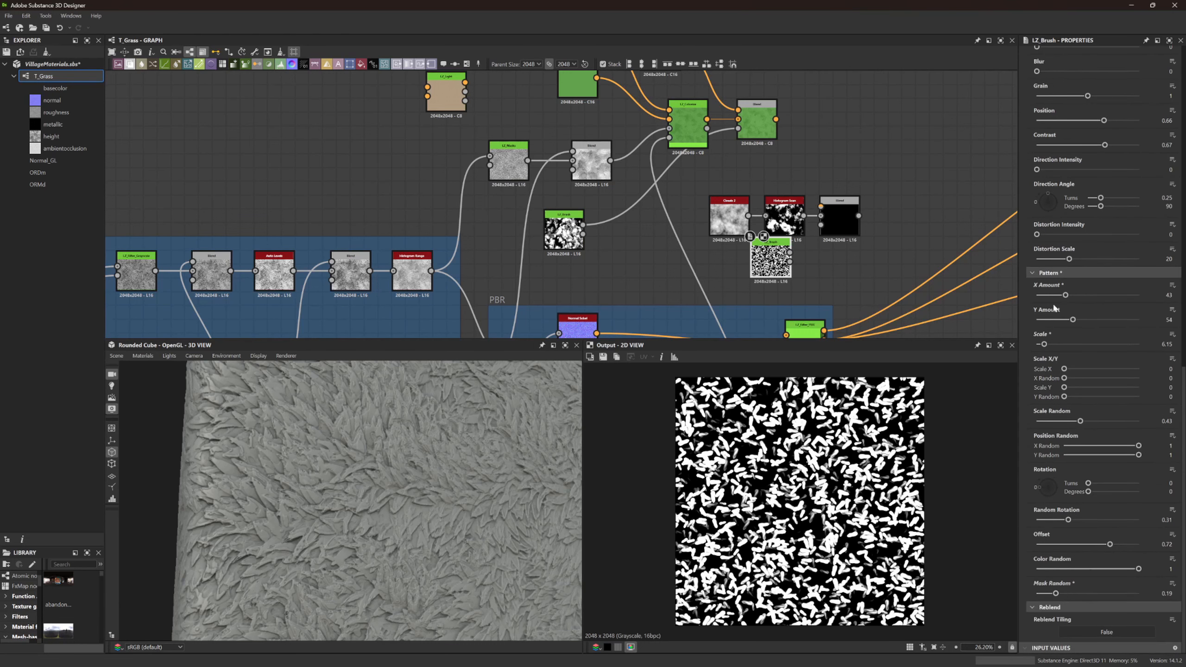
pyautogui.moveTo(1043, 344); pyautogui.dragTo(1040, 344)
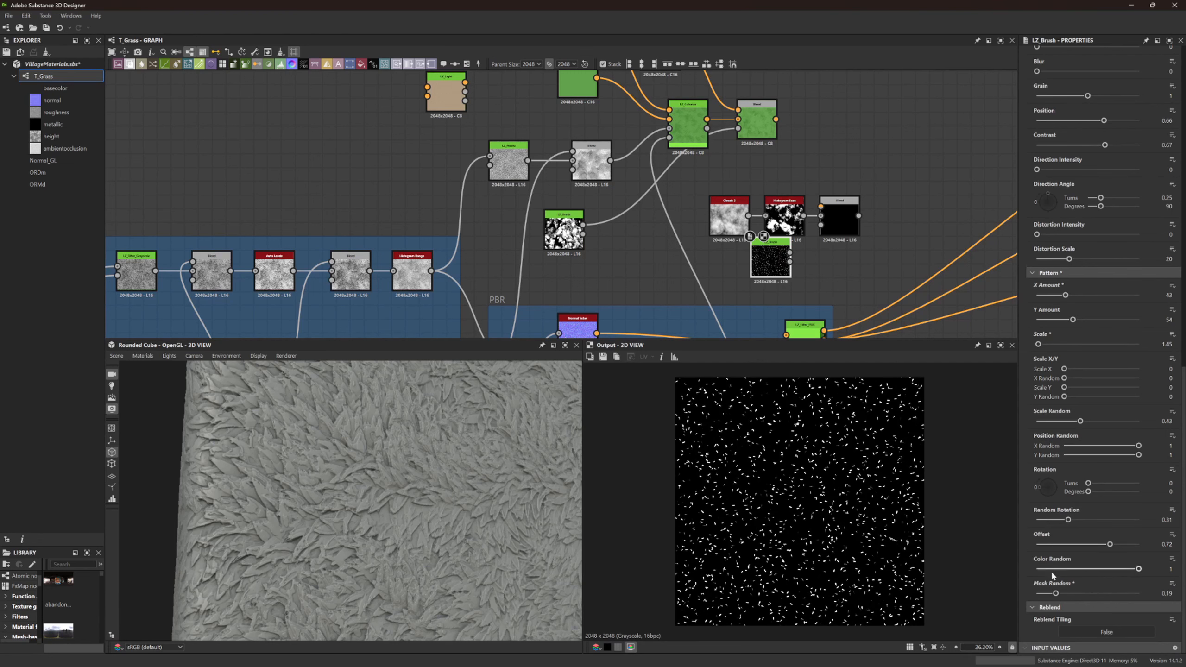
pyautogui.moveTo(1056, 593); pyautogui.dragTo(1096, 595)
pyautogui.hotkey('ctrl', 'z')
pyautogui.moveTo(1080, 421)
pyautogui.mouseDown()
pyautogui.moveTo(1153, 429)
pyautogui.moveTo(1123, 422)
pyautogui.mouseUp()
pyautogui.moveTo(1045, 345)
pyautogui.mouseDown()
pyautogui.moveTo(1061, 370)
pyautogui.moveTo(1103, 389)
pyautogui.mouseUp()
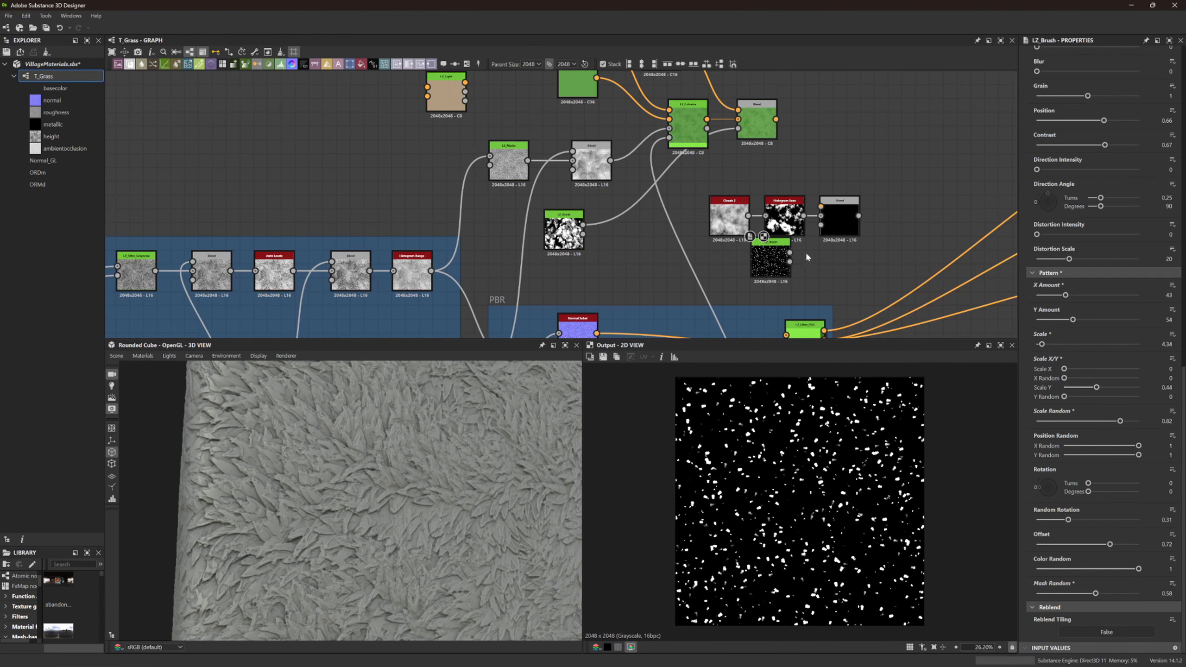
# Connect the speckled LZ_Brush to the Blend fed by the cloud Histogram Scan, set its Blending Mode to Multiply and preview the result
pyautogui.moveTo(773, 254); pyautogui.dragTo(773, 265)
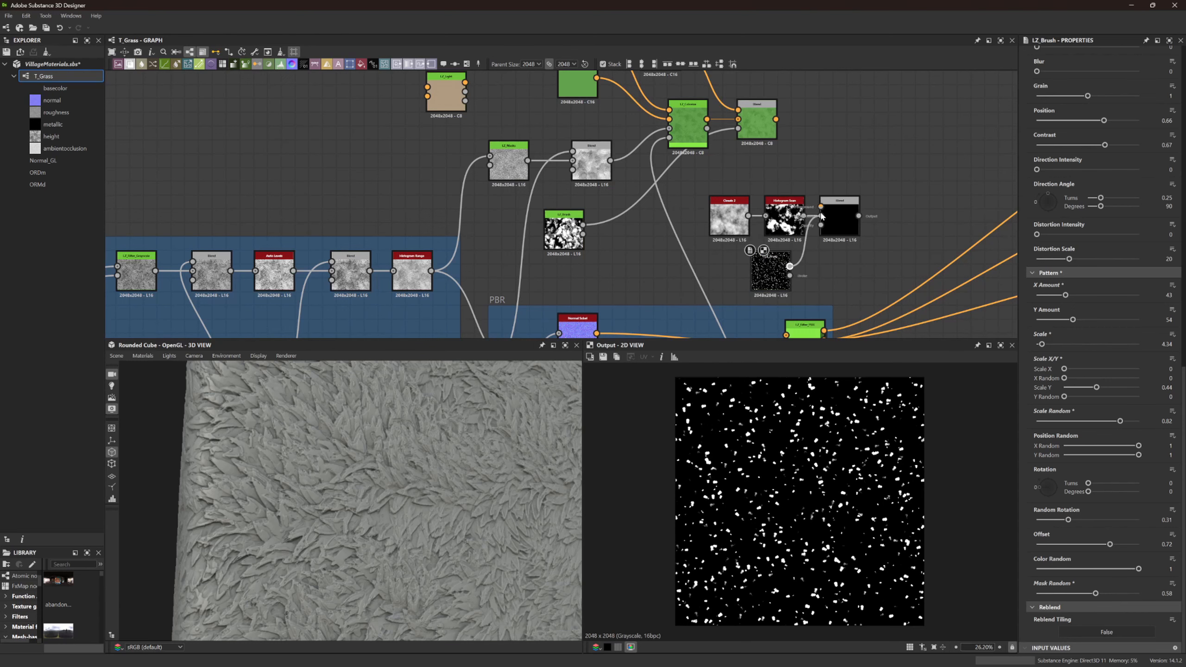
pyautogui.scroll(5, 821, 216)
pyautogui.doubleClick(929, 255)
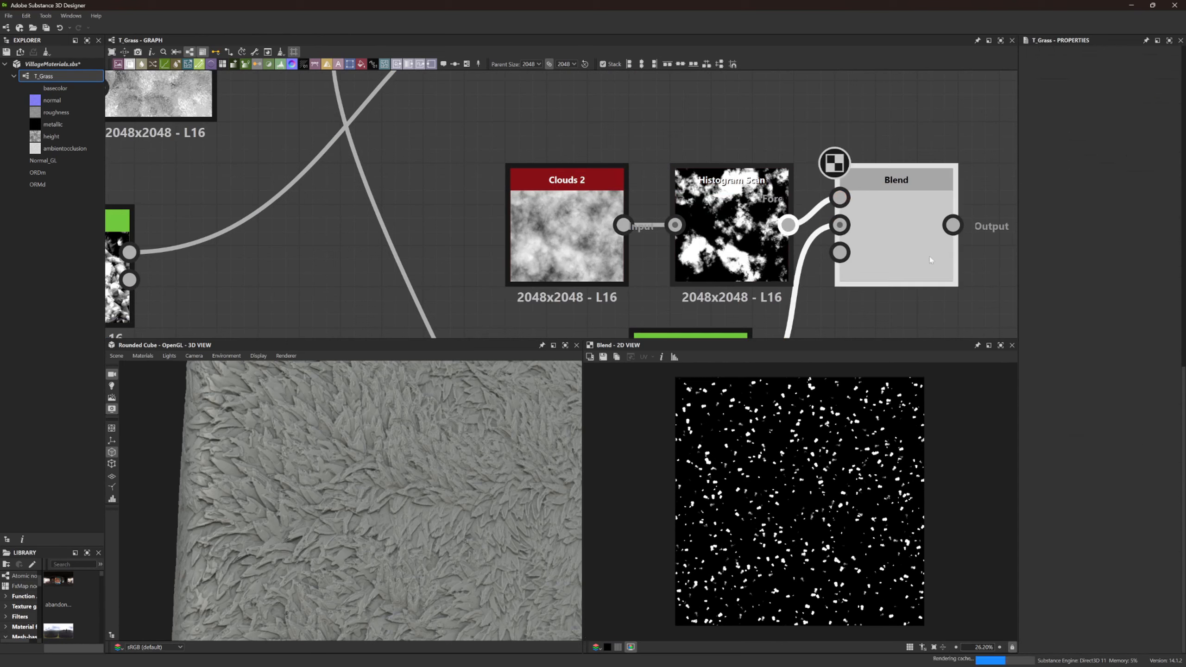
pyautogui.click(1050, 280)
pyautogui.click(1049, 302)
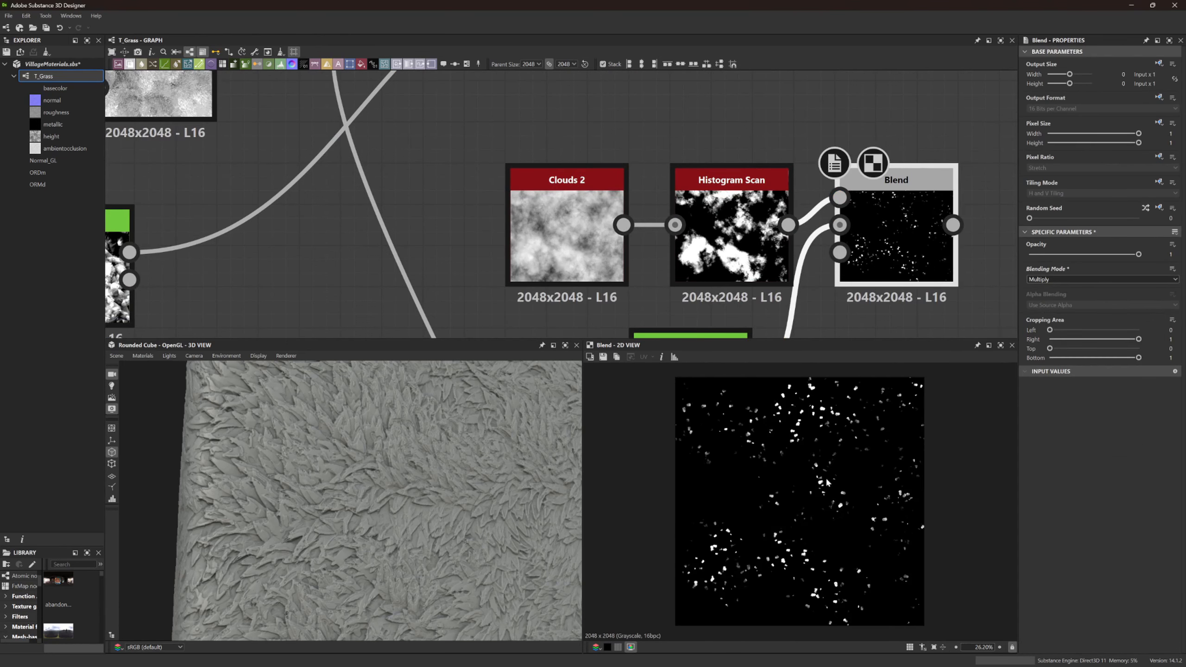
pyautogui.scroll(-6, 806, 498)
pyautogui.scroll(4, 806, 496)
pyautogui.moveTo(752, 284); pyautogui.dragTo(748, 189, button='middle')
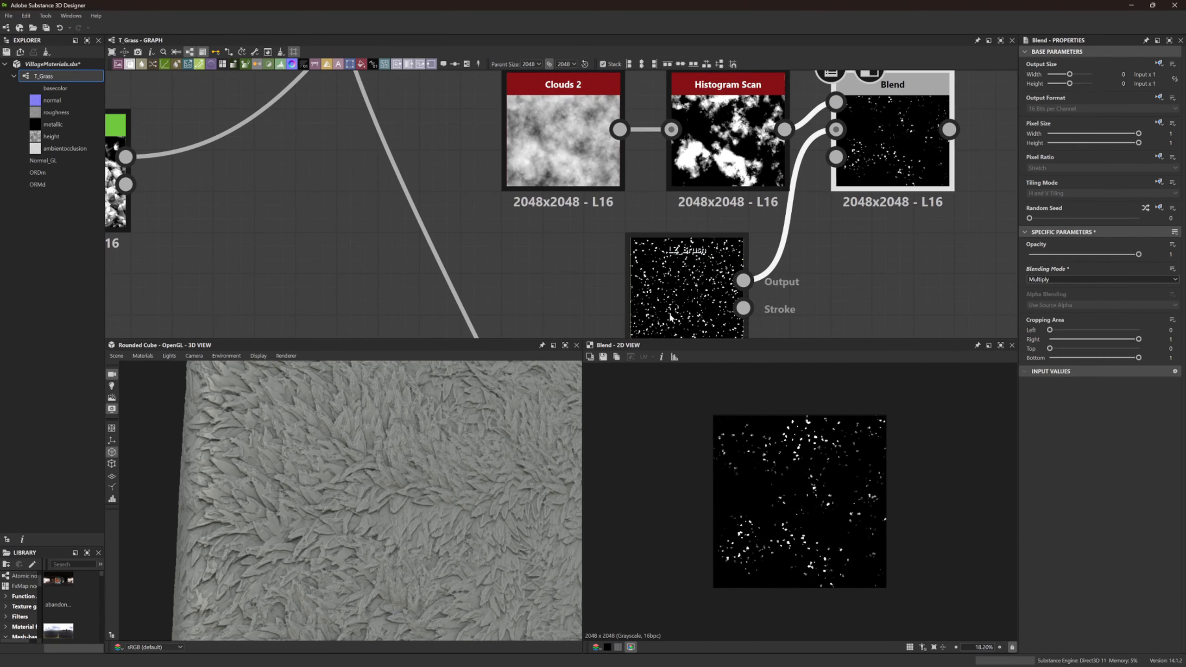
pyautogui.doubleClick(696, 289)
pyautogui.doubleClick(895, 154)
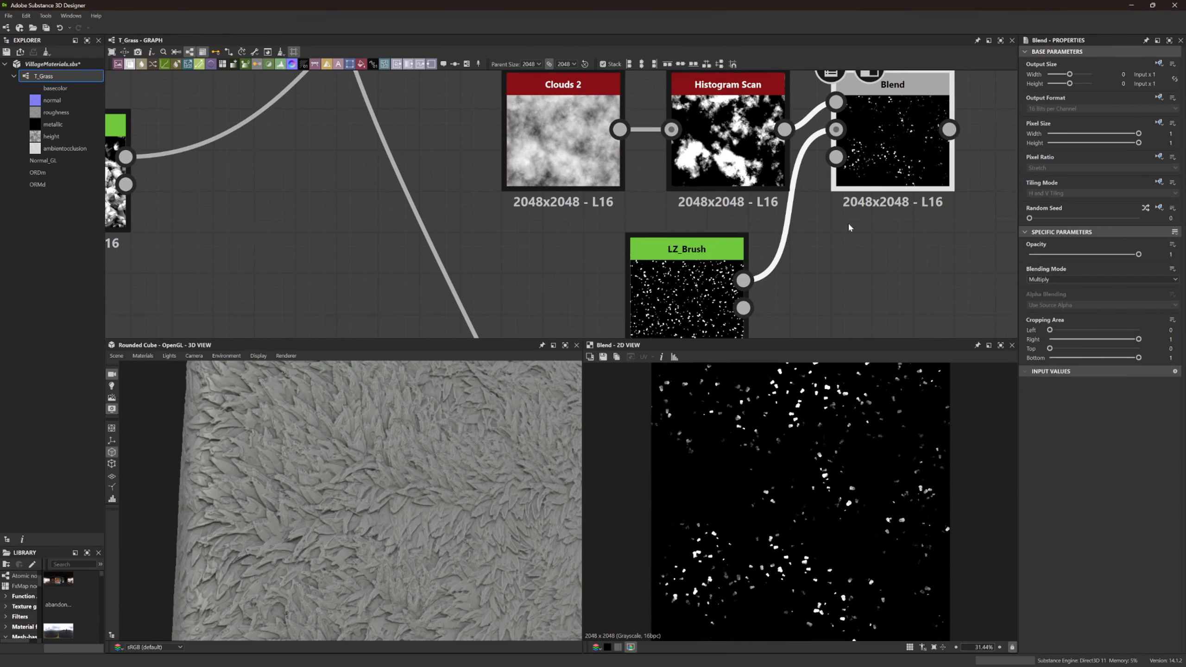
# Add a Blend node that uses the green color Blend as background and the cloud-masked speckles as opacity
pyautogui.scroll(-5, 888, 158)
pyautogui.moveTo(888, 158); pyautogui.dragTo(771, 213, button='middle')
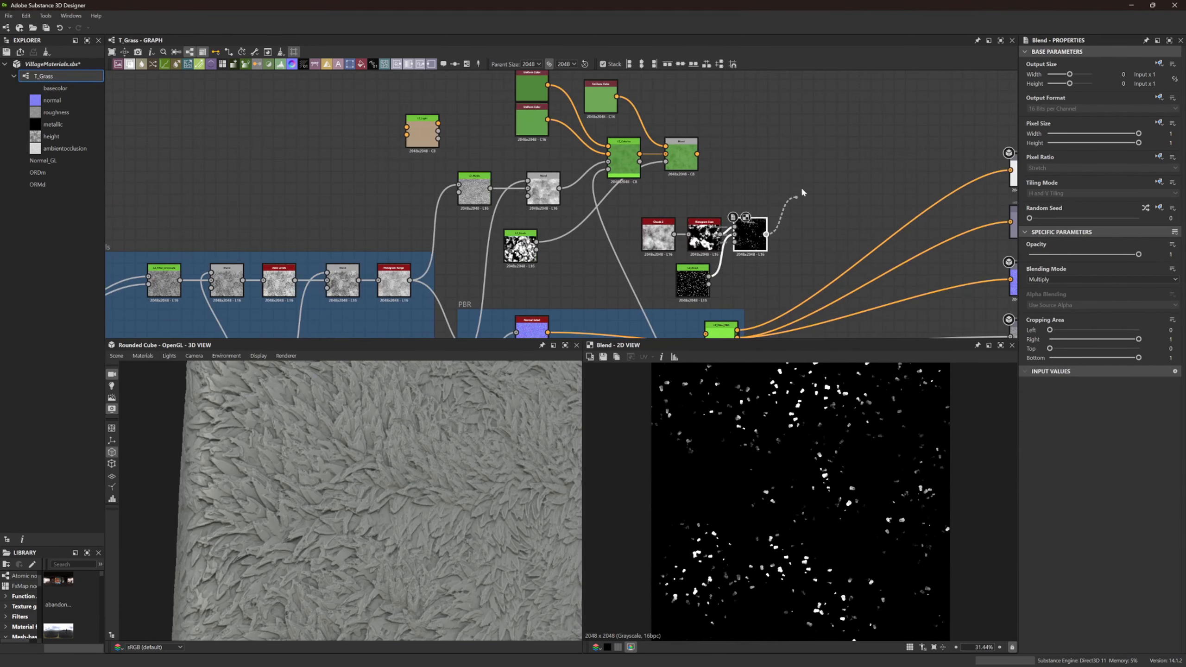
pyautogui.moveTo(802, 188); pyautogui.dragTo(804, 182)
pyautogui.write('bl')
pyautogui.press('Return')
pyautogui.moveTo(698, 154); pyautogui.dragTo(705, 155)
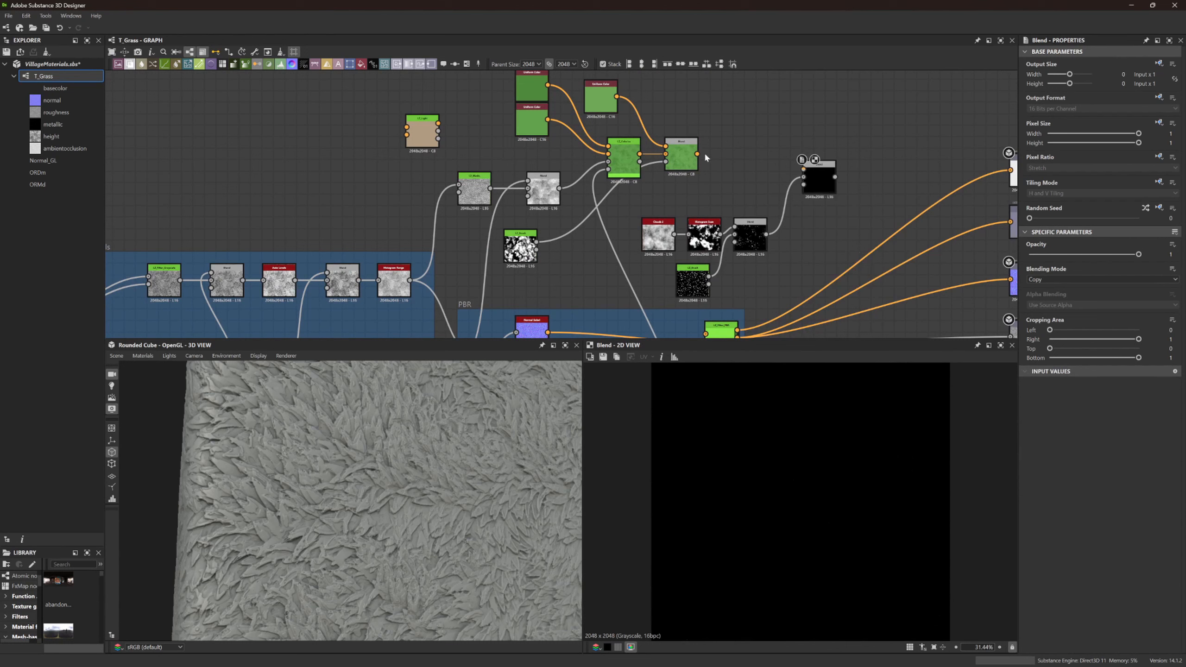
pyautogui.click(758, 234)
pyautogui.moveTo(785, 155); pyautogui.dragTo(804, 192)
# Duplicate the Uniform Color node as the new Blend's foreground and set its hue to 78 for yellow-green speckles
pyautogui.click(607, 100)
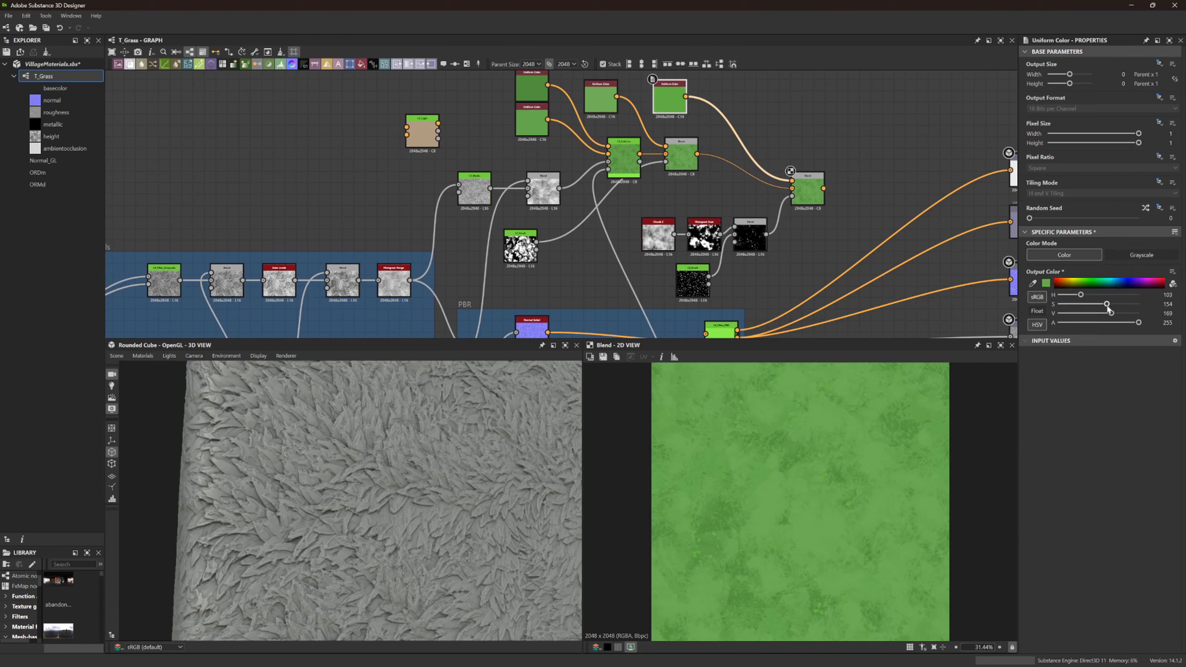
pyautogui.moveTo(1073, 296); pyautogui.dragTo(1076, 297)
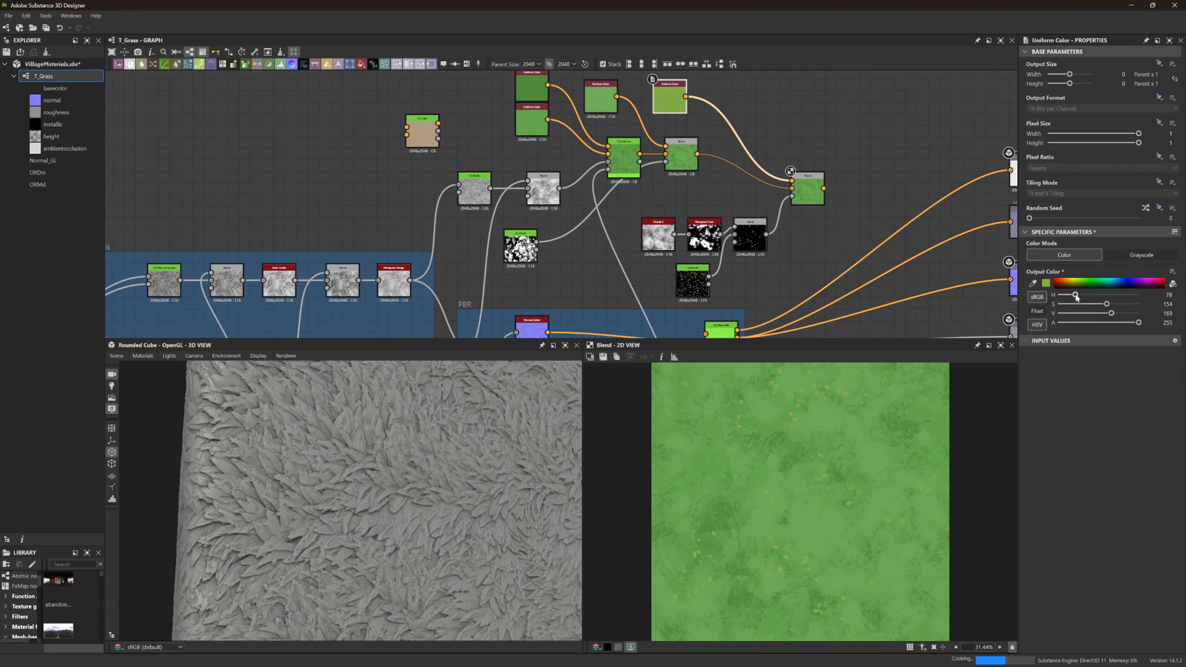
pyautogui.click(814, 191)
pyautogui.scroll(-4, 836, 415)
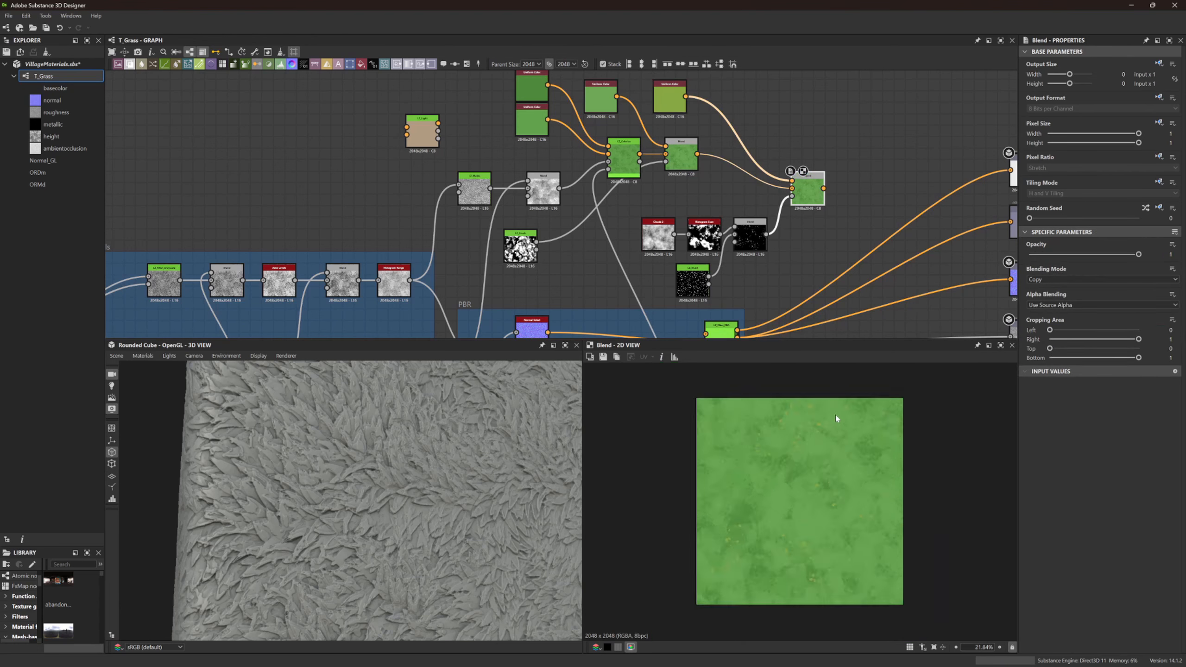
# Arrange the LZ_Brush, Clouds 2, Histogram Scan and speckle mask nodes compactly beneath the color Blend chain
pyautogui.scroll(8, 834, 415)
pyautogui.moveTo(807, 189); pyautogui.dragTo(795, 172)
pyautogui.moveTo(766, 300); pyautogui.dragTo(649, 221)
pyautogui.moveTo(666, 230); pyautogui.dragTo(637, 208)
pyautogui.click(704, 169)
pyautogui.moveTo(704, 172); pyautogui.dragTo(743, 210, button='middle')
pyautogui.moveTo(566, 302); pyautogui.dragTo(703, 274)
pyautogui.scroll(4, 652, 236)
pyautogui.scroll(-2, 748, 277)
pyautogui.moveTo(747, 277); pyautogui.dragTo(682, 218, button='middle')
pyautogui.moveTo(801, 301); pyautogui.dragTo(662, 221)
pyautogui.moveTo(656, 219); pyautogui.dragTo(844, 217)
pyautogui.click(800, 231)
pyautogui.moveTo(759, 253); pyautogui.dragTo(773, 260)
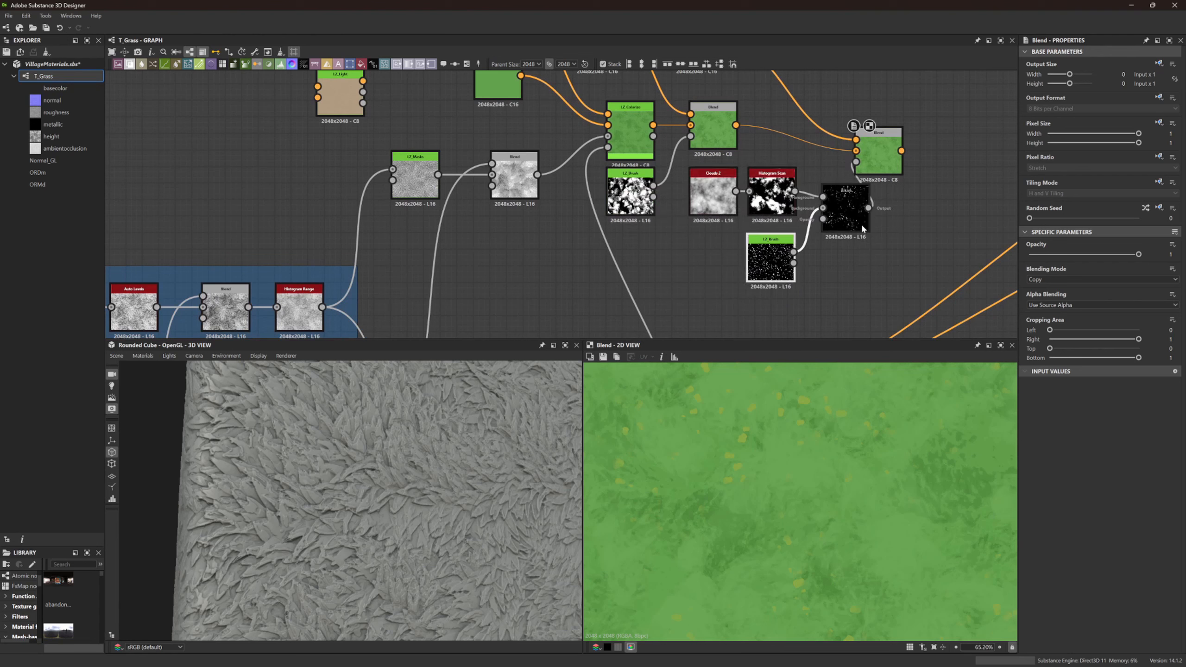
pyautogui.moveTo(846, 225); pyautogui.dragTo(846, 275)
# Line up the Uniform Color nodes above and beside the LZ_Colorize and Blend nodes they feed
pyautogui.moveTo(891, 206); pyautogui.dragTo(802, 268, button='middle')
pyautogui.moveTo(791, 217); pyautogui.dragTo(833, 191)
pyautogui.moveTo(606, 110); pyautogui.dragTo(625, 126)
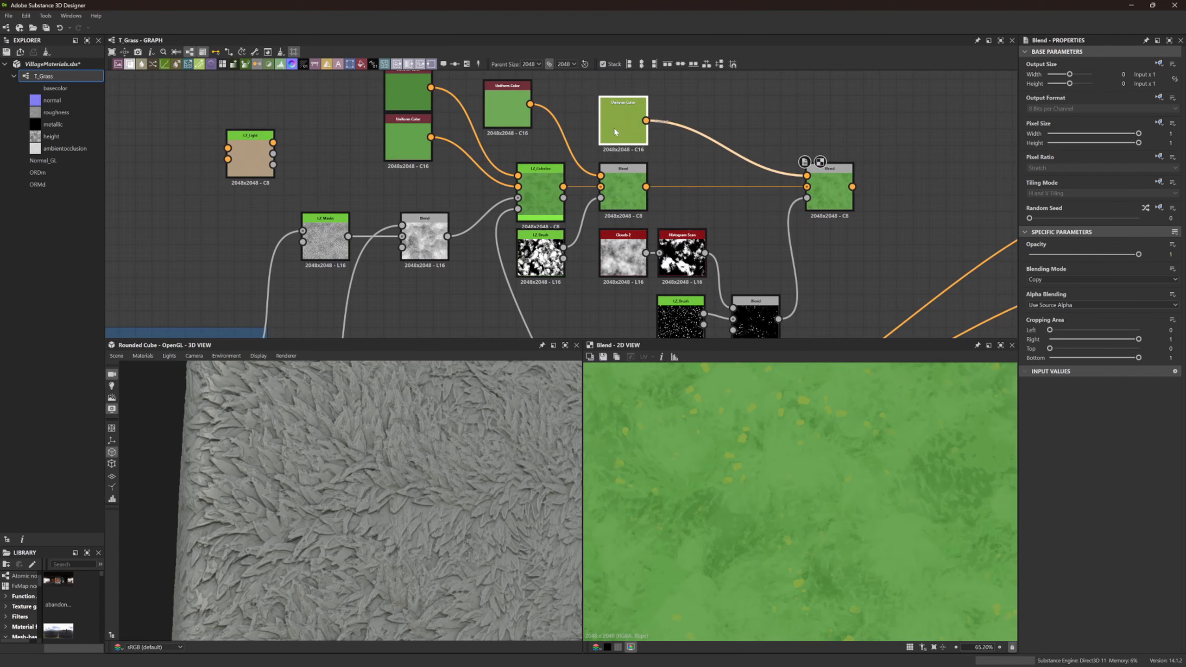
pyautogui.moveTo(508, 108); pyautogui.dragTo(525, 125)
pyautogui.moveTo(447, 165); pyautogui.dragTo(497, 191, button='middle')
pyautogui.scroll(-1, 496, 191)
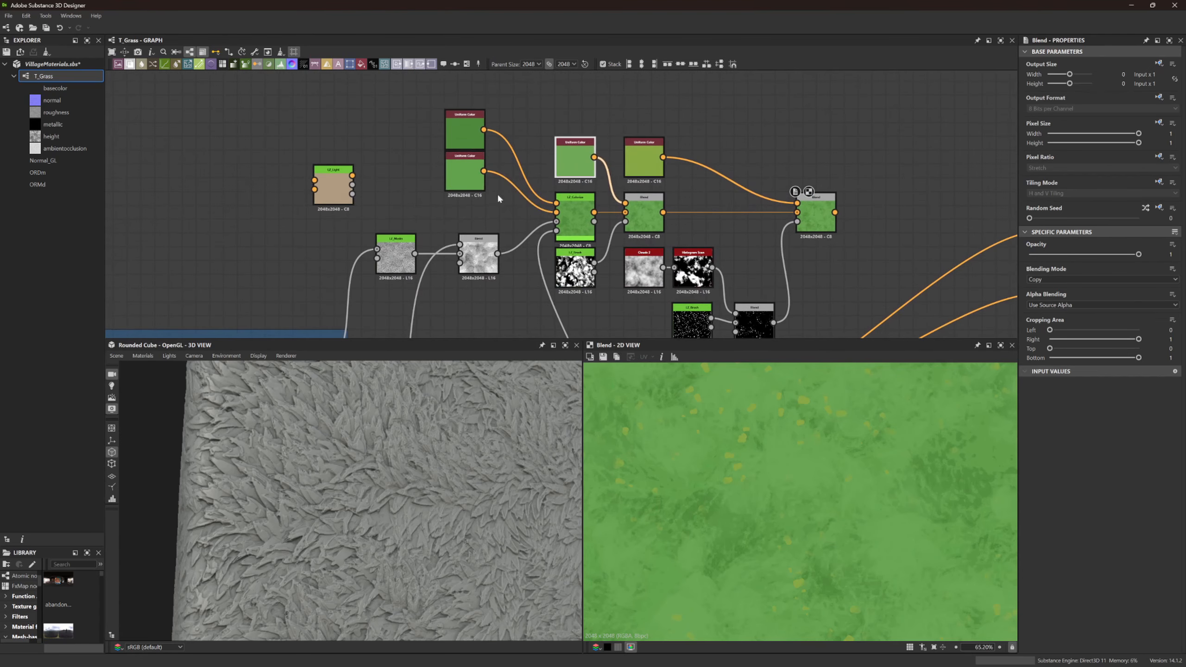
pyautogui.moveTo(469, 172); pyautogui.dragTo(483, 200)
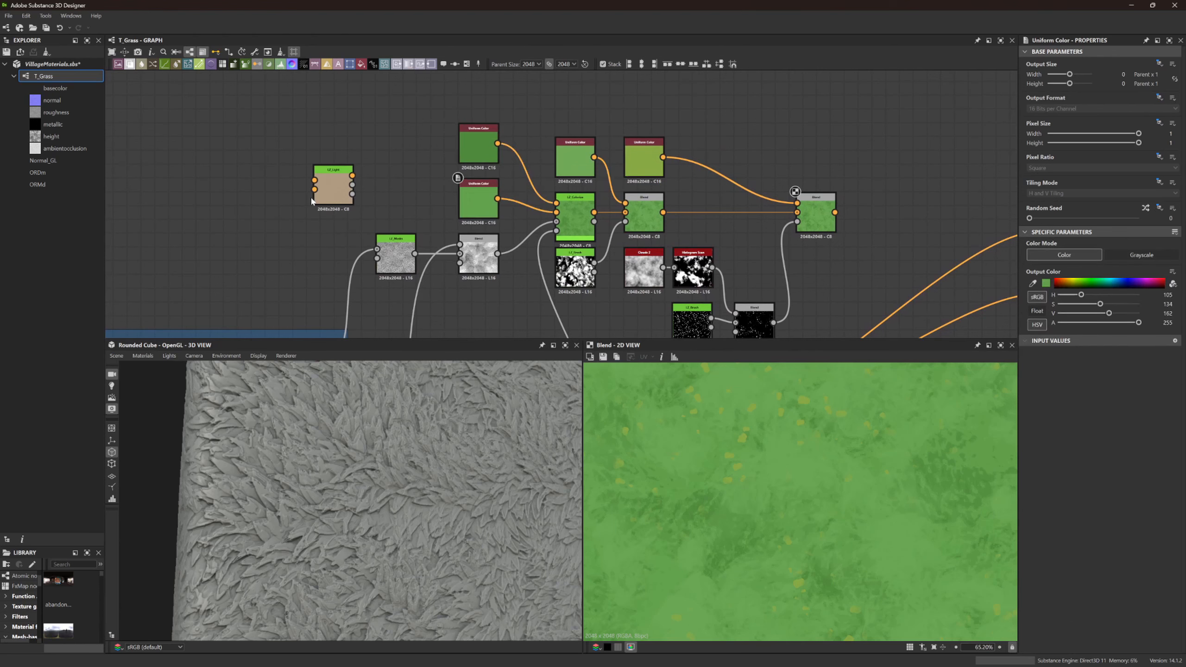
# Try an Opacity of 0.97 on the Overlay Blend in the Grass Details group
pyautogui.moveTo(688, 329); pyautogui.dragTo(761, 181, button='middle')
pyautogui.scroll(-3, 760, 182)
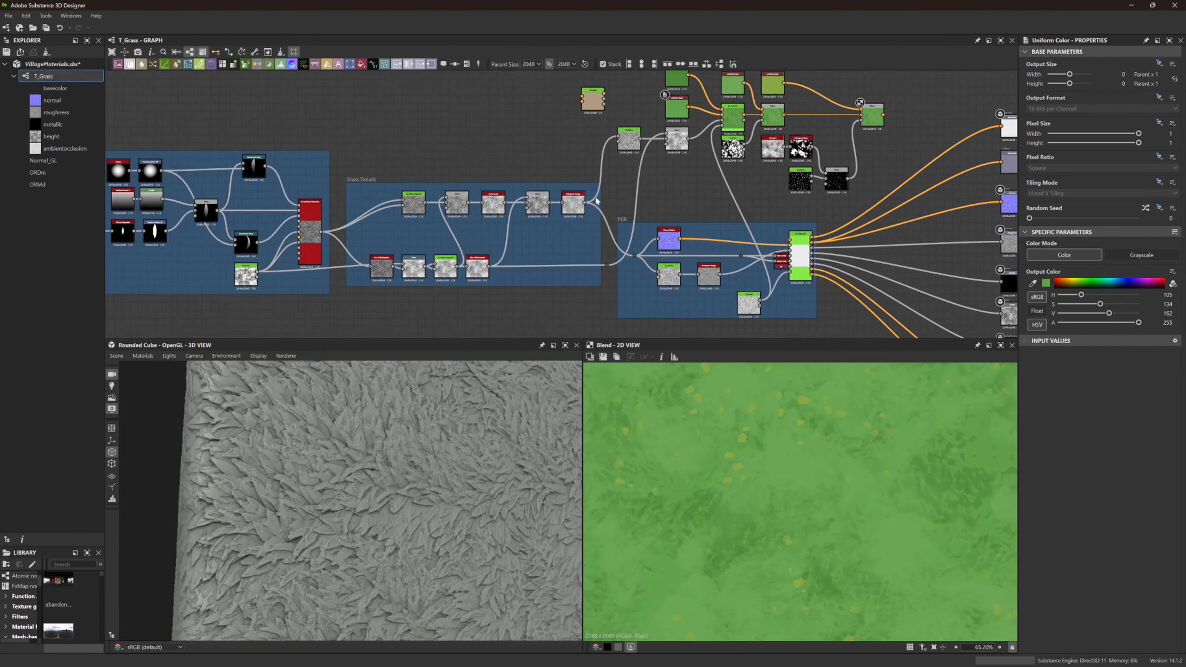
pyautogui.moveTo(415, 200); pyautogui.dragTo(450, 176, button='middle')
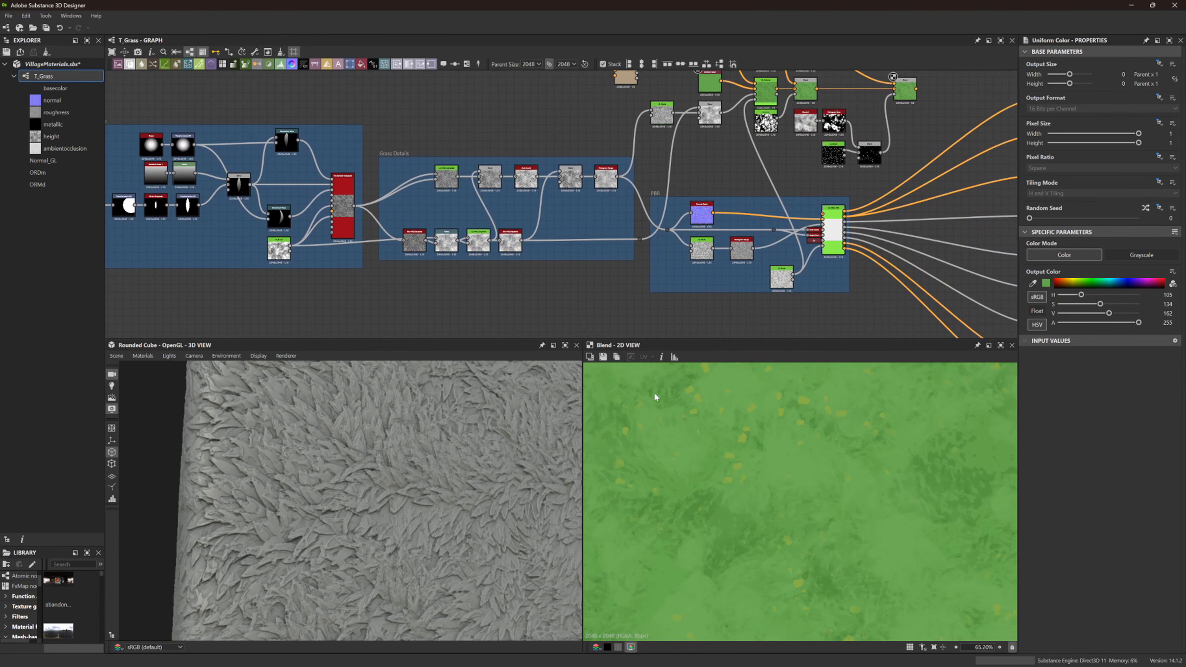
pyautogui.scroll(-5, 431, 551)
pyautogui.scroll(4, 431, 551)
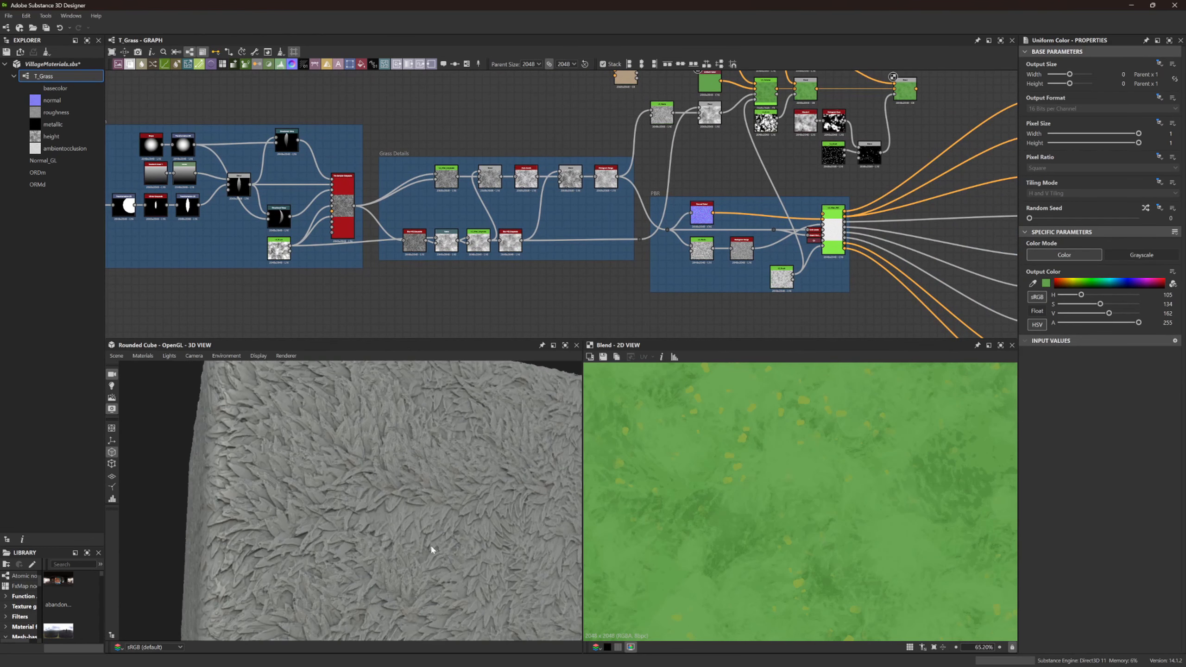
pyautogui.scroll(2, 430, 552)
pyautogui.scroll(5, 590, 199)
pyautogui.moveTo(747, 132); pyautogui.dragTo(712, 137, button='middle')
pyautogui.moveTo(387, 183); pyautogui.dragTo(650, 142, button='middle')
pyautogui.click(549, 125)
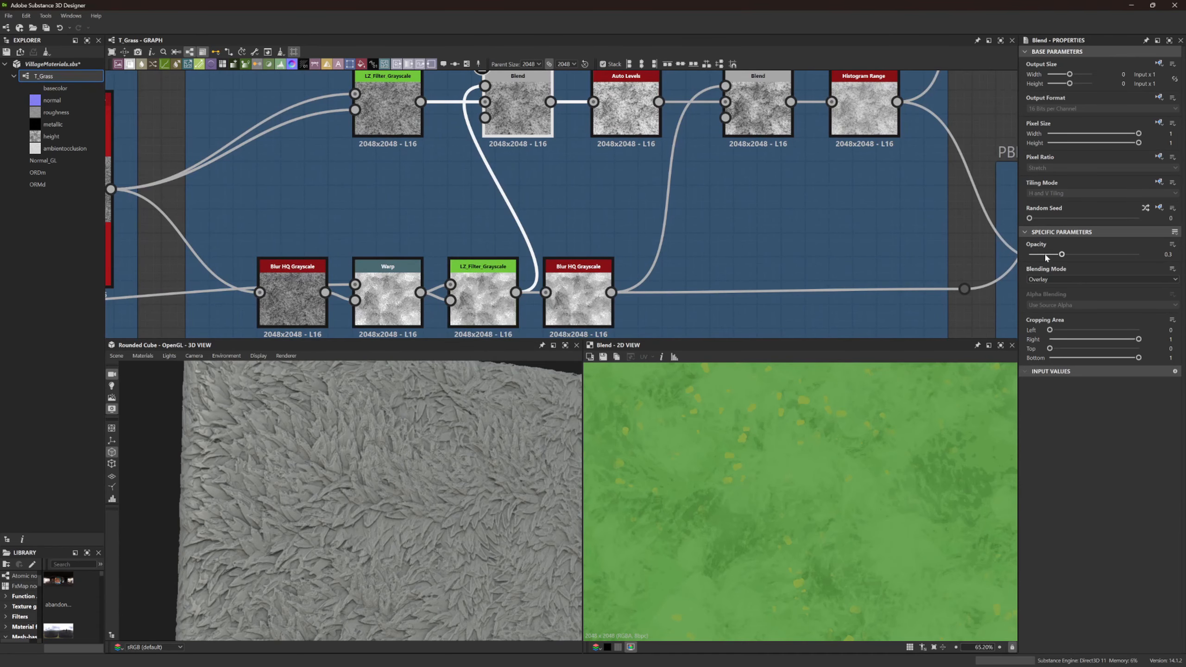
pyautogui.moveTo(1059, 255); pyautogui.dragTo(1136, 263)
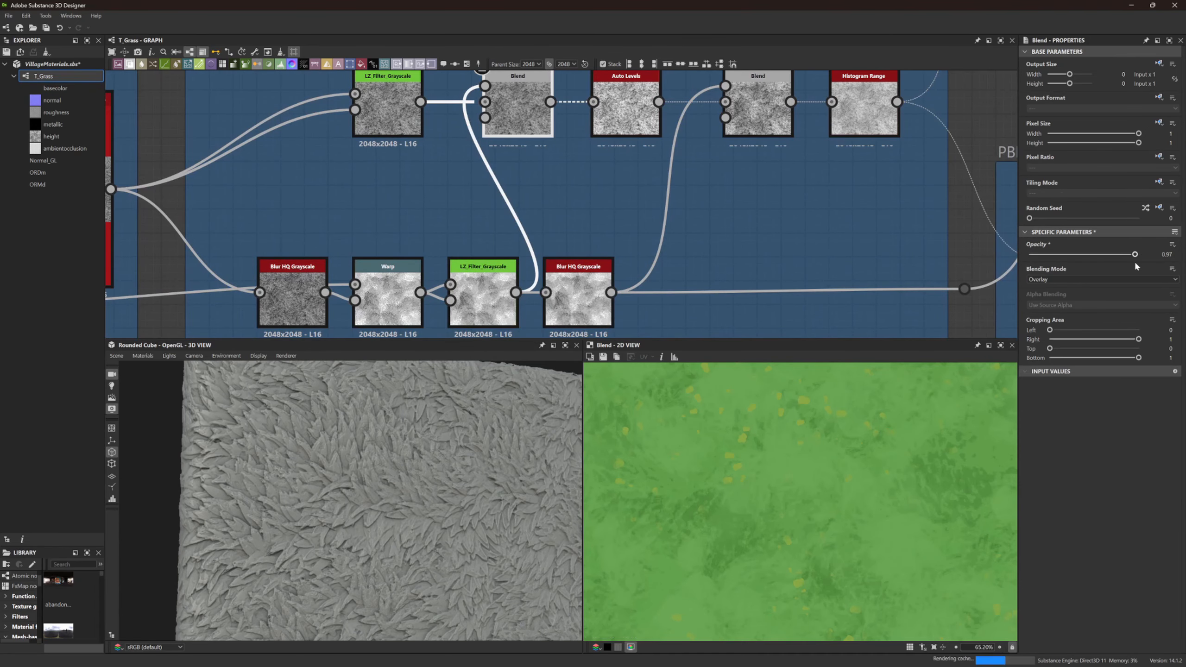
# Reduce the Opacity of the Multiply Blend before Histogram Range in the Grass Details group to 0.1
pyautogui.click(768, 112)
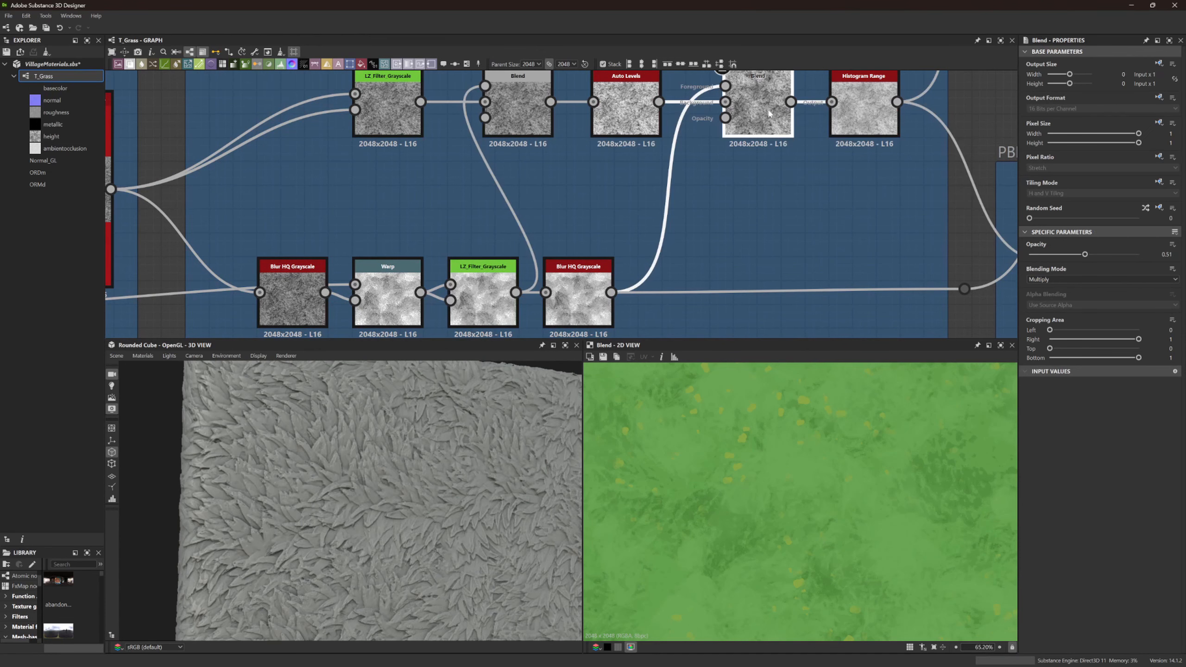
pyautogui.moveTo(1085, 255); pyautogui.dragTo(950, 251)
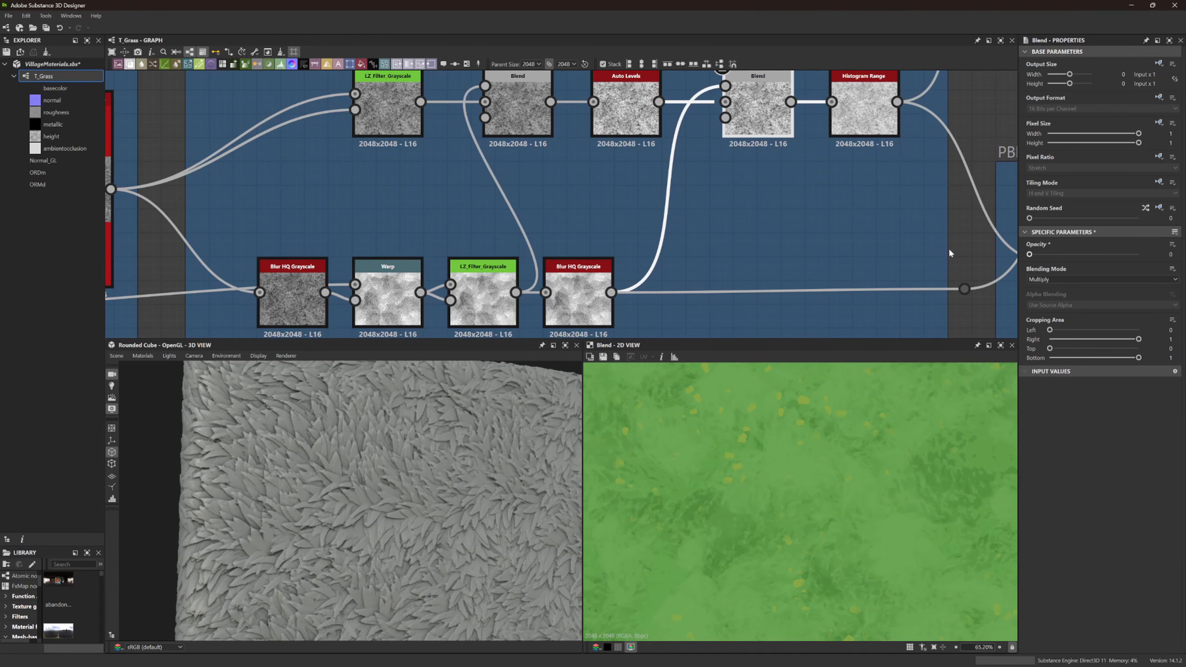
pyautogui.moveTo(1030, 255); pyautogui.dragTo(1040, 256)
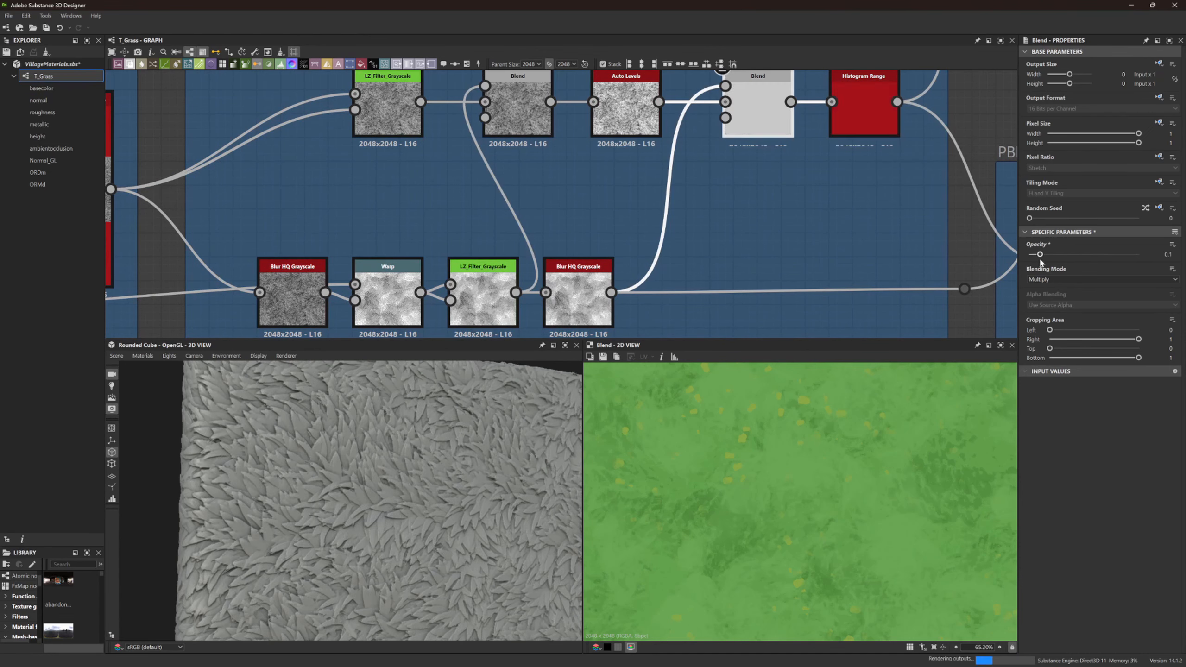
# Delete the Overlay Blend node between LZ_Filter_Grayscale and Auto Levels in the Grass Details group
pyautogui.moveTo(609, 159); pyautogui.dragTo(608, 185, button='middle')
pyautogui.moveTo(588, 131); pyautogui.dragTo(590, 128)
pyautogui.click(517, 131)
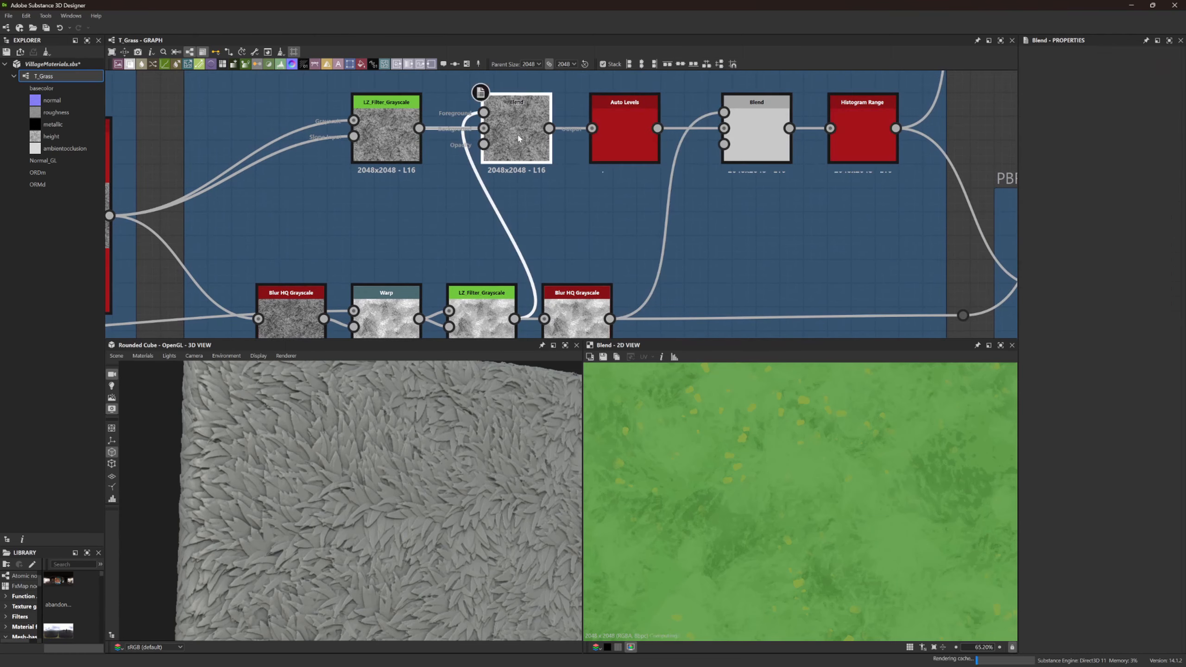
pyautogui.press('Delete')
# Preview the Blend node after LZ_Masks and add a Histogram Scan node to its output
pyautogui.scroll(-3, 650, 242)
pyautogui.moveTo(650, 242); pyautogui.dragTo(461, 211, button='middle')
pyautogui.scroll(-1, 637, 168)
pyautogui.moveTo(637, 169); pyautogui.dragTo(402, 147, button='middle')
pyautogui.scroll(1, 664, 162)
pyautogui.scroll(3, 598, 196)
pyautogui.scroll(-1, 545, 169)
pyautogui.doubleClick(492, 164)
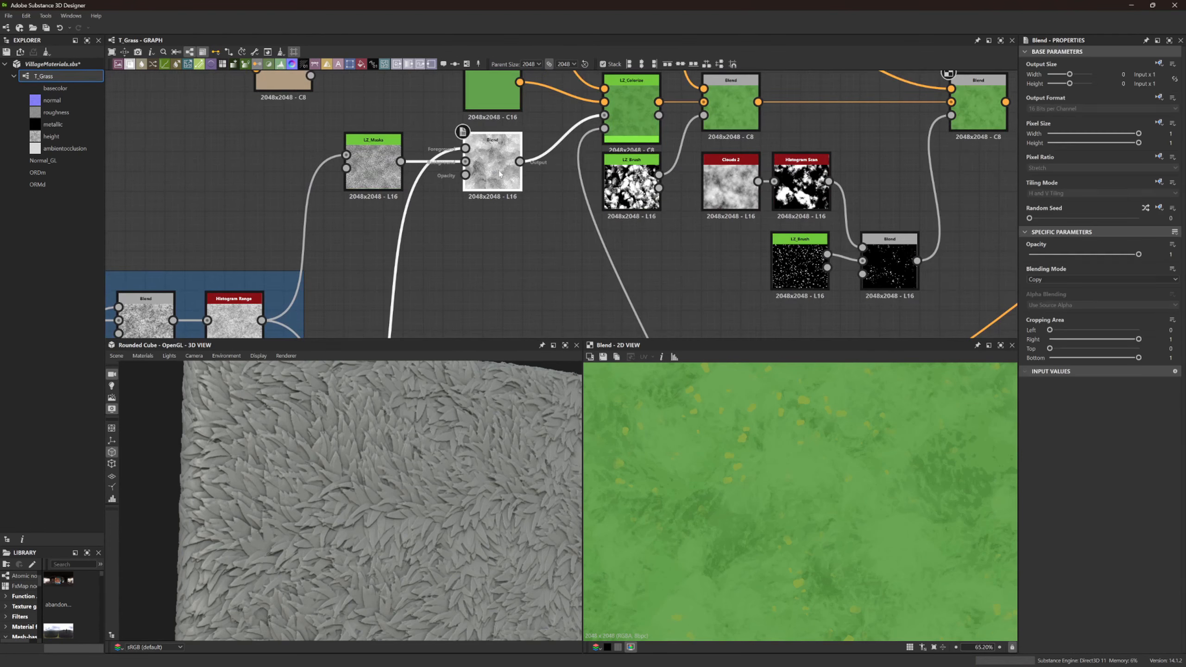
pyautogui.scroll(-1, 541, 219)
pyautogui.moveTo(541, 218); pyautogui.dragTo(499, 172, button='middle')
pyautogui.scroll(-3, 723, 471)
pyautogui.scroll(1, 723, 471)
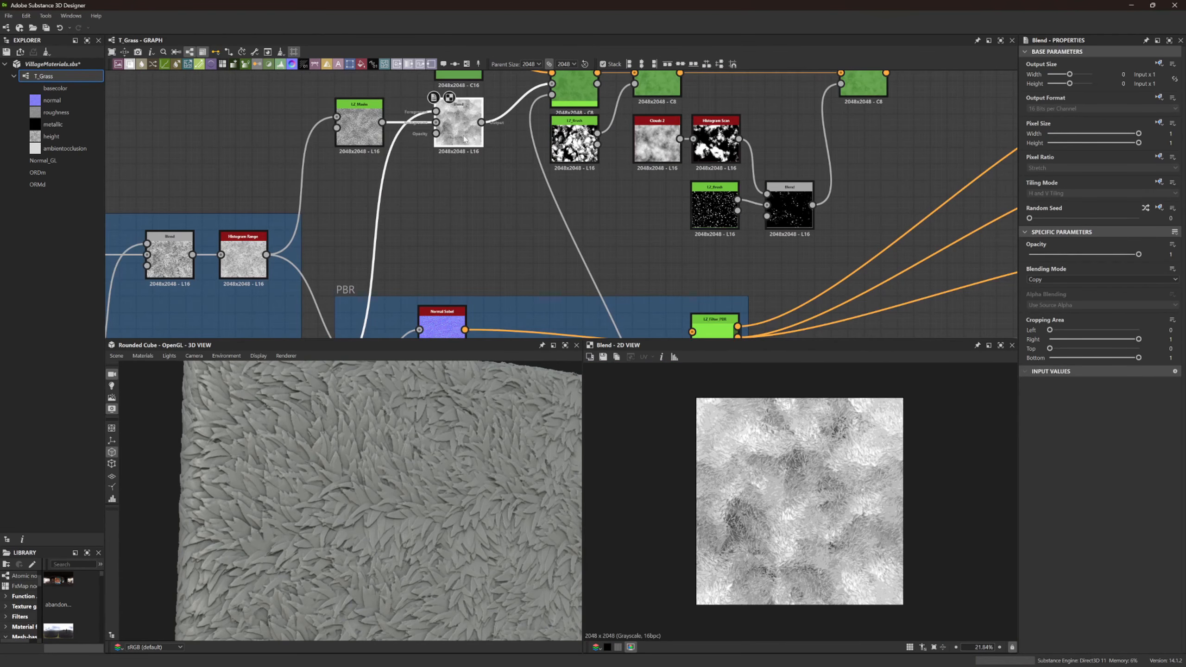
pyautogui.moveTo(493, 152); pyautogui.dragTo(502, 176)
pyautogui.write('histogr')
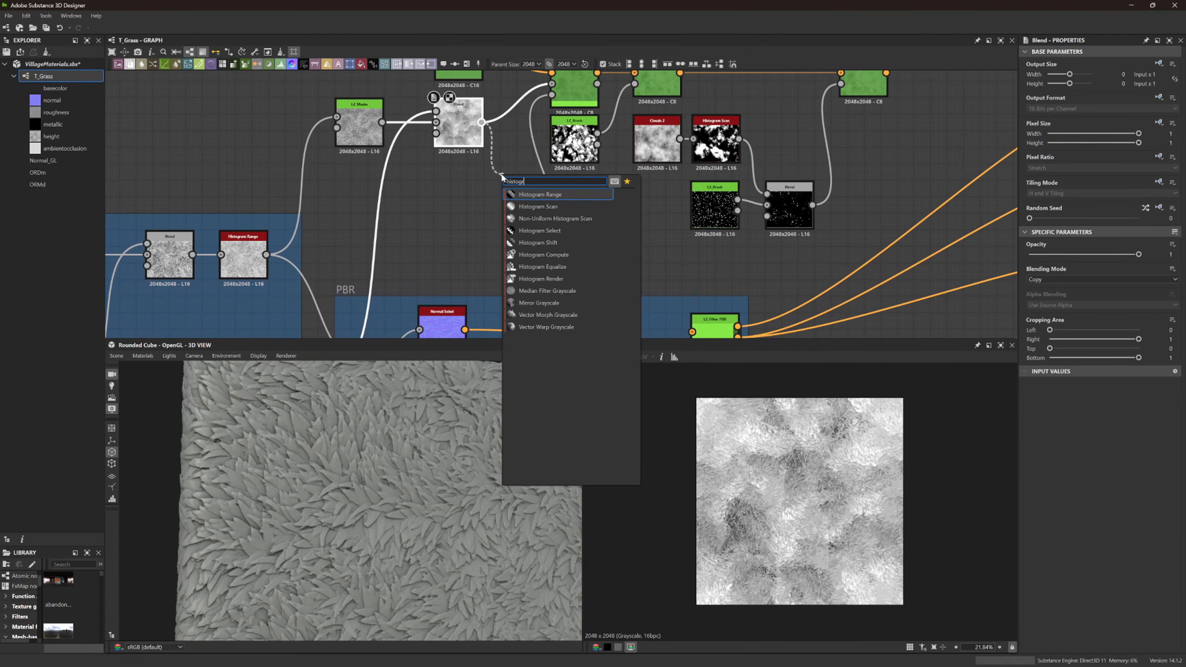
pyautogui.click(538, 206)
pyautogui.moveTo(501, 157); pyautogui.dragTo(507, 213, button='middle')
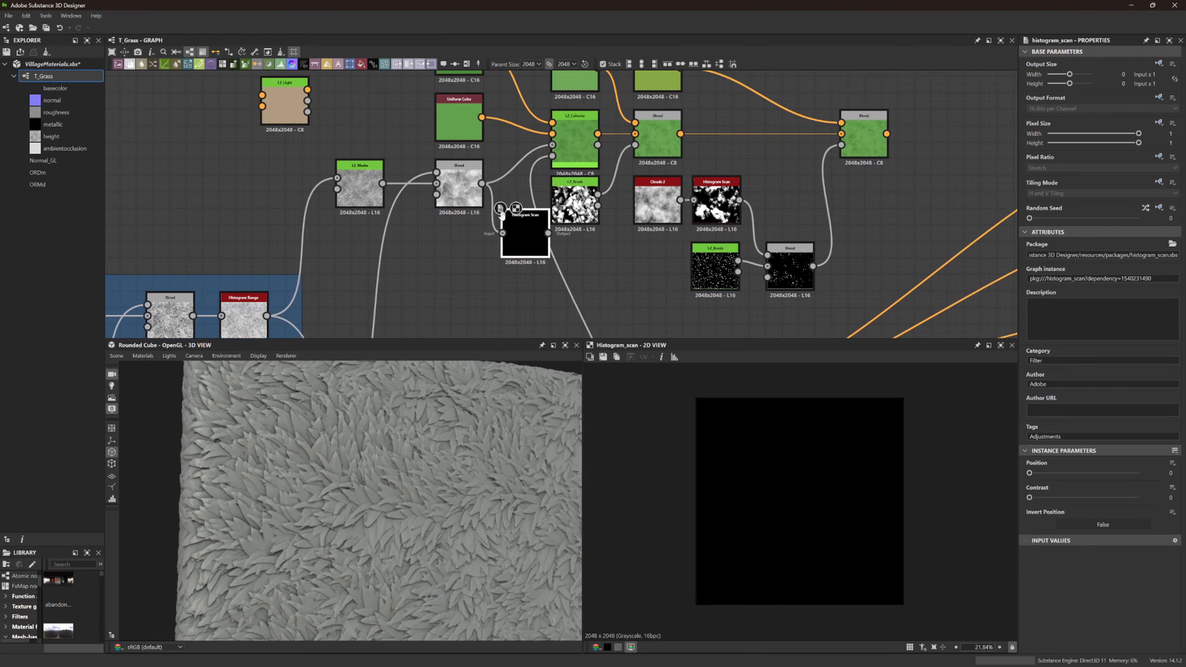
# Feed LZ_Masks directly into LZ_Colorize and place the grayscale Blend node below LZ_Masks
pyautogui.scroll(3, 507, 213)
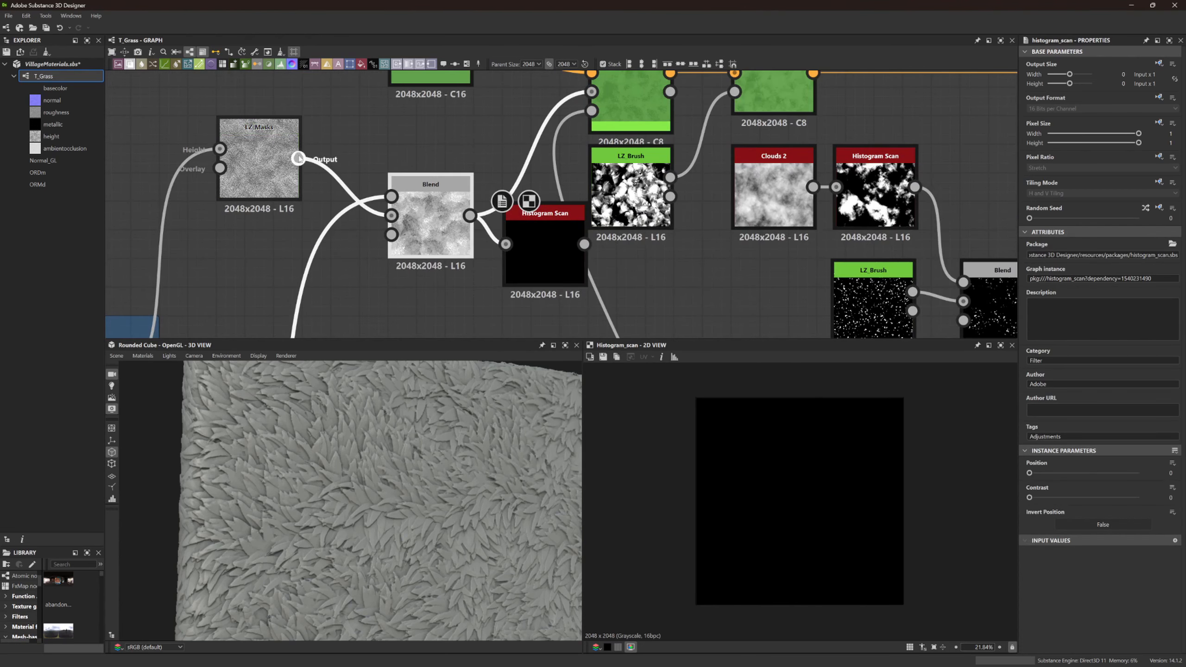
pyautogui.moveTo(579, 95); pyautogui.dragTo(590, 93)
pyautogui.moveTo(252, 152); pyautogui.dragTo(423, 123)
pyautogui.moveTo(422, 215); pyautogui.dragTo(422, 301)
pyautogui.moveTo(419, 120); pyautogui.dragTo(419, 150)
pyautogui.moveTo(419, 149); pyautogui.dragTo(299, 204, button='middle')
# Move the Blend after LZ_Colorize and the two upper Uniform Color nodes away to open a gap in the color chain
pyautogui.scroll(-3, 322, 170)
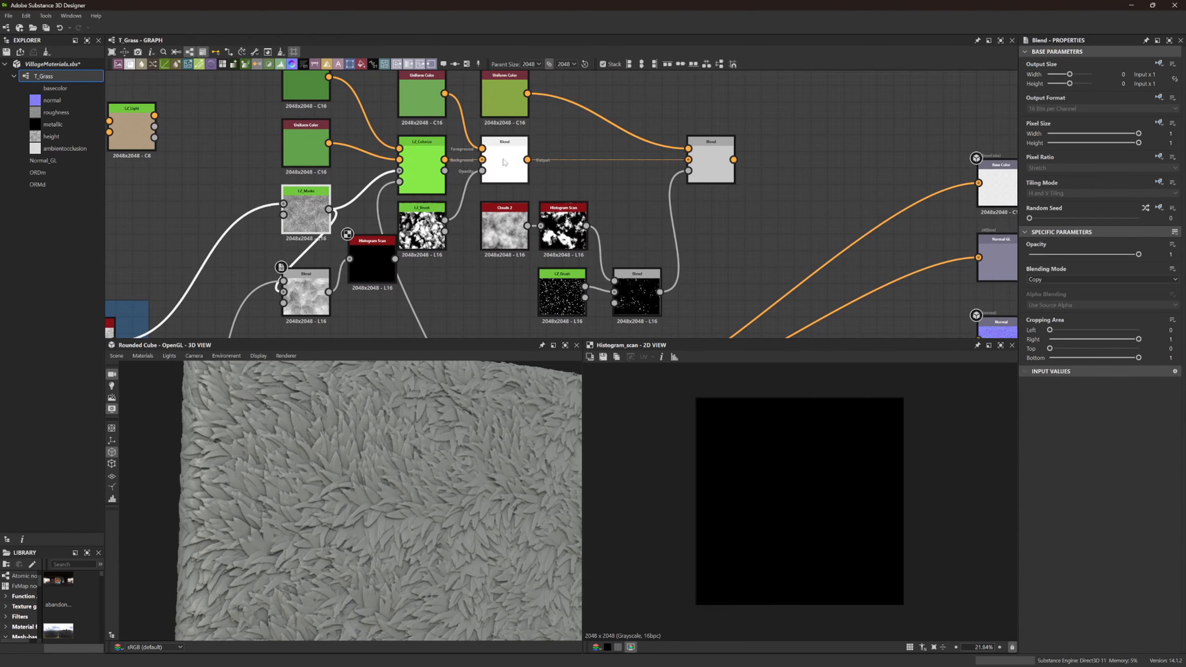
pyautogui.moveTo(507, 158); pyautogui.dragTo(606, 158)
pyautogui.moveTo(512, 96); pyautogui.dragTo(594, 96)
pyautogui.moveTo(416, 85); pyautogui.dragTo(522, 98)
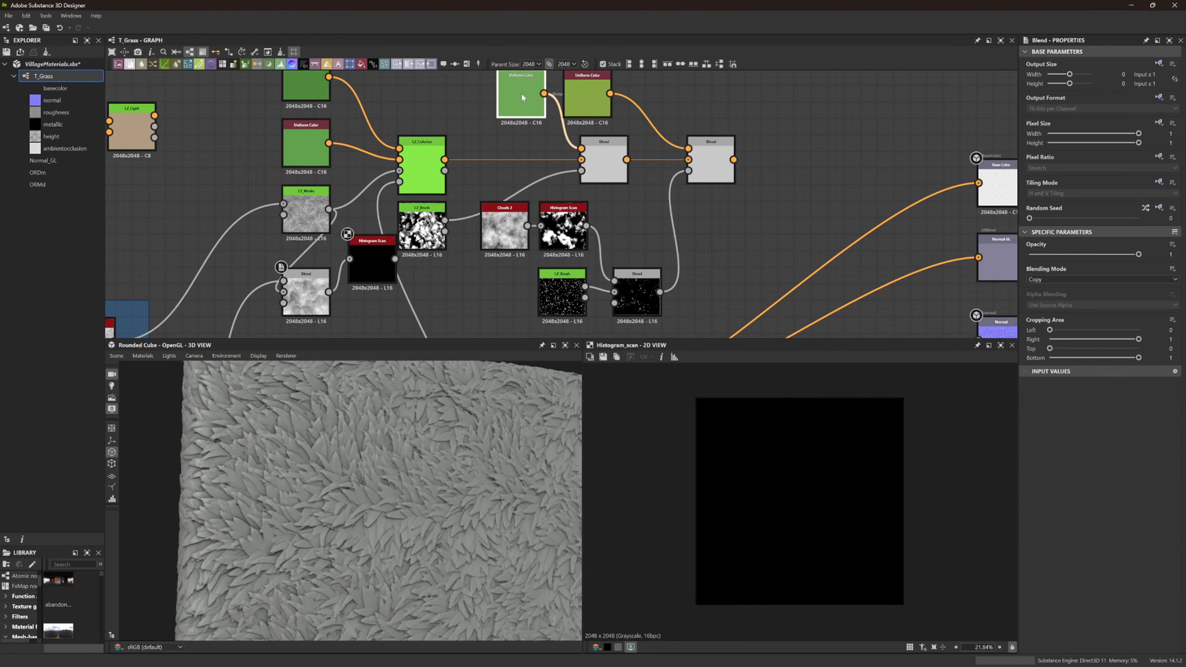
# Shift the brush and cloud mask nodes along, then place the grayscale Blend and its Histogram Scan beneath LZ_Colorize
pyautogui.moveTo(689, 320); pyautogui.dragTo(610, 238)
pyautogui.moveTo(422, 229); pyautogui.dragTo(537, 242)
pyautogui.click(477, 255)
pyautogui.moveTo(301, 295); pyautogui.dragTo(473, 239)
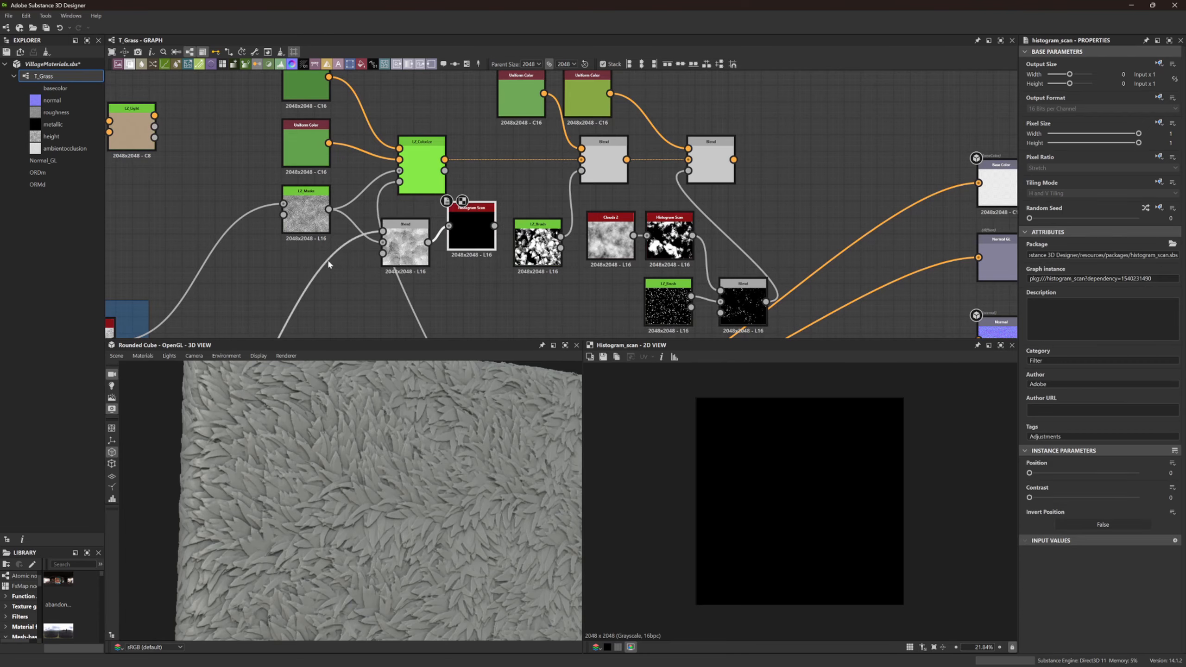
# Insert a Blend node after LZ_Colorize in the color chain, with the new Histogram Scan as its opacity mask
pyautogui.scroll(-3, 327, 269)
pyautogui.moveTo(286, 322); pyautogui.dragTo(532, 180, button='middle')
pyautogui.scroll(1, 574, 146)
pyautogui.moveTo(593, 108); pyautogui.dragTo(507, 249, button='middle')
pyautogui.scroll(3, 523, 238)
pyautogui.moveTo(622, 163); pyautogui.dragTo(566, 195, button='middle')
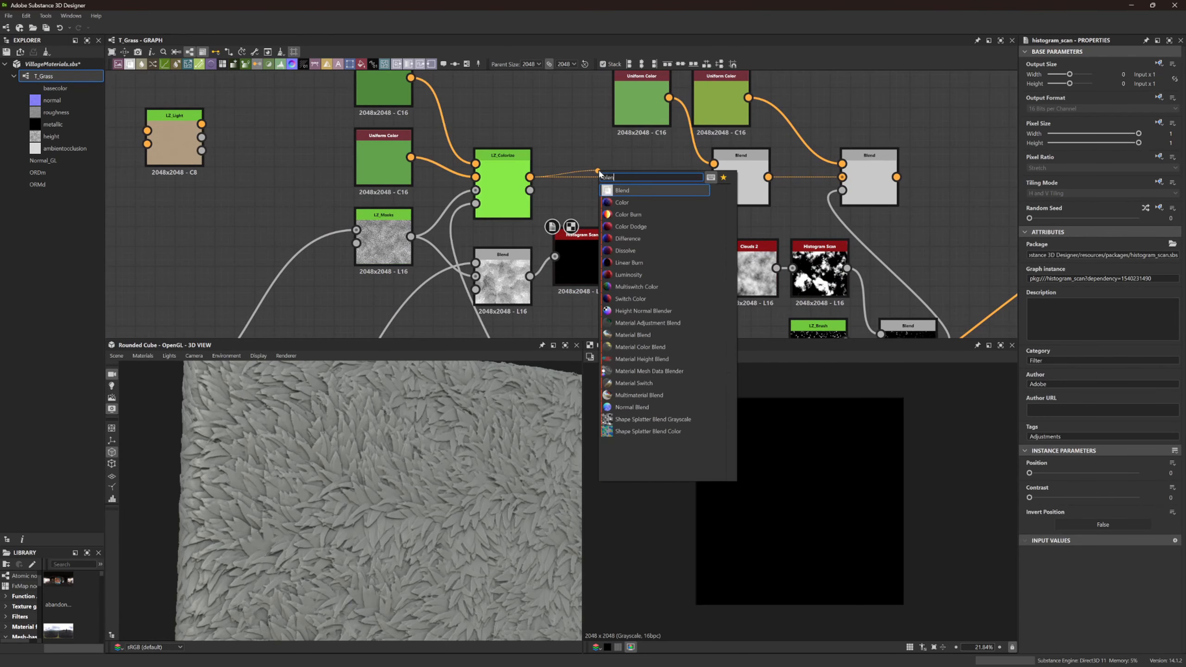
pyautogui.press('Return')
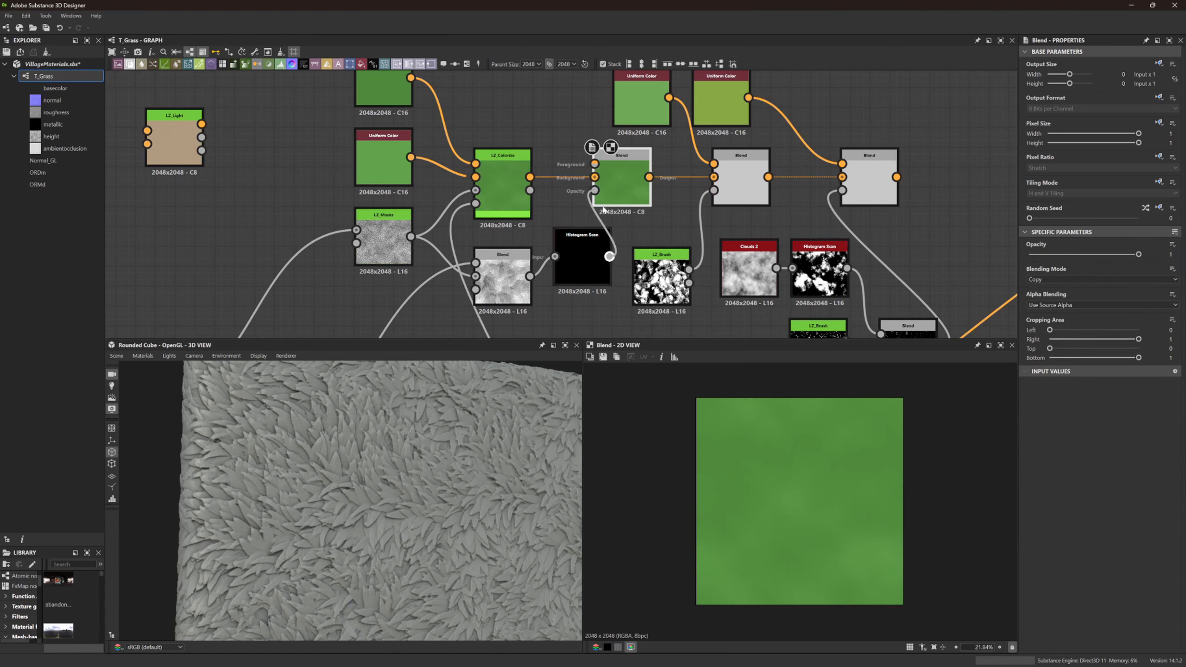
# Place the Histogram Scan beside the grayscale Blend, preview it and set its Position to 0.25
pyautogui.moveTo(582, 245); pyautogui.dragTo(570, 264)
pyautogui.doubleClick(570, 263)
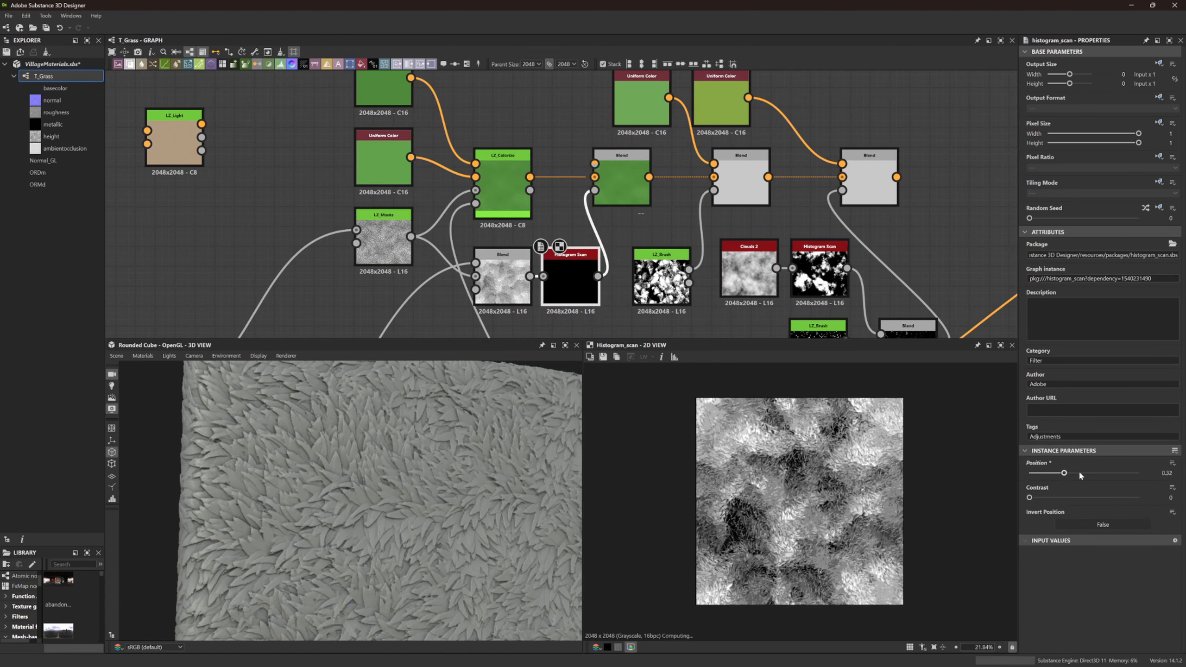
pyautogui.moveTo(1064, 473)
pyautogui.mouseDown()
pyautogui.moveTo(1027, 496)
pyautogui.moveTo(1067, 474)
pyautogui.moveTo(1057, 475)
pyautogui.mouseUp()
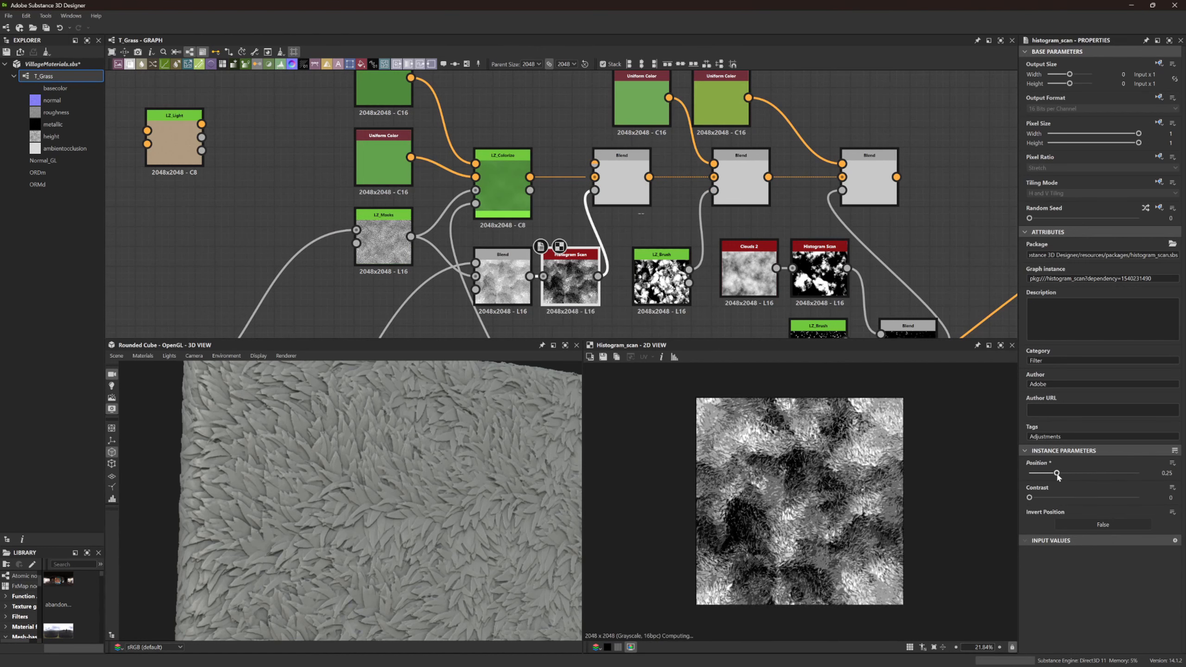
# Duplicate the yellow-green Uniform Color above LZ_Colorize, connect it to the first color Blend's foreground, and preview that Blend
pyautogui.click(615, 179)
pyautogui.moveTo(712, 107); pyautogui.dragTo(703, 153, button='middle')
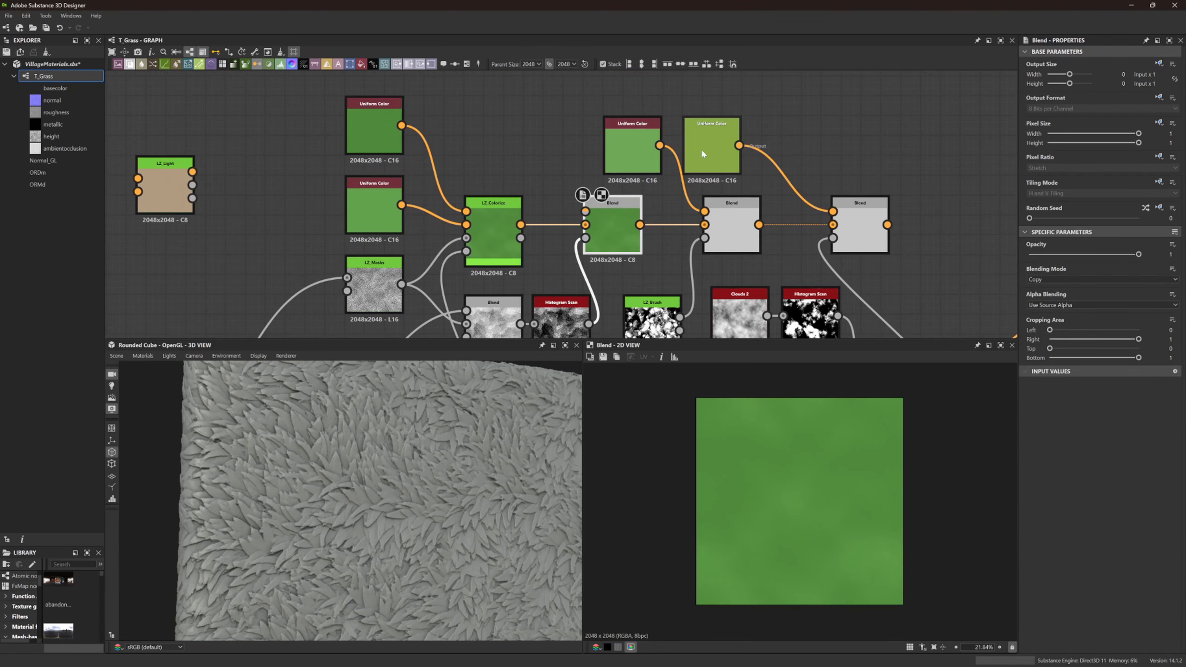
pyautogui.click(702, 151)
pyautogui.hotkey('ctrl', 'c')
pyautogui.hotkey('ctrl', 'v')
pyautogui.moveTo(516, 161); pyautogui.dragTo(495, 142)
pyautogui.moveTo(521, 146); pyautogui.dragTo(586, 212)
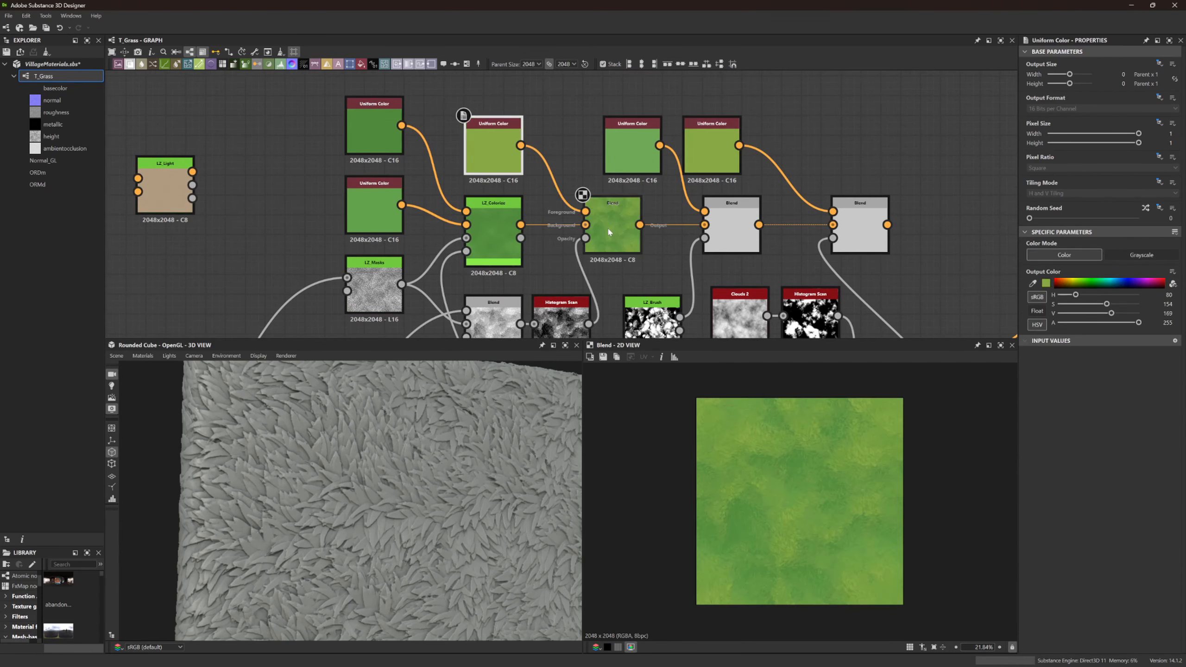
pyautogui.click(608, 230)
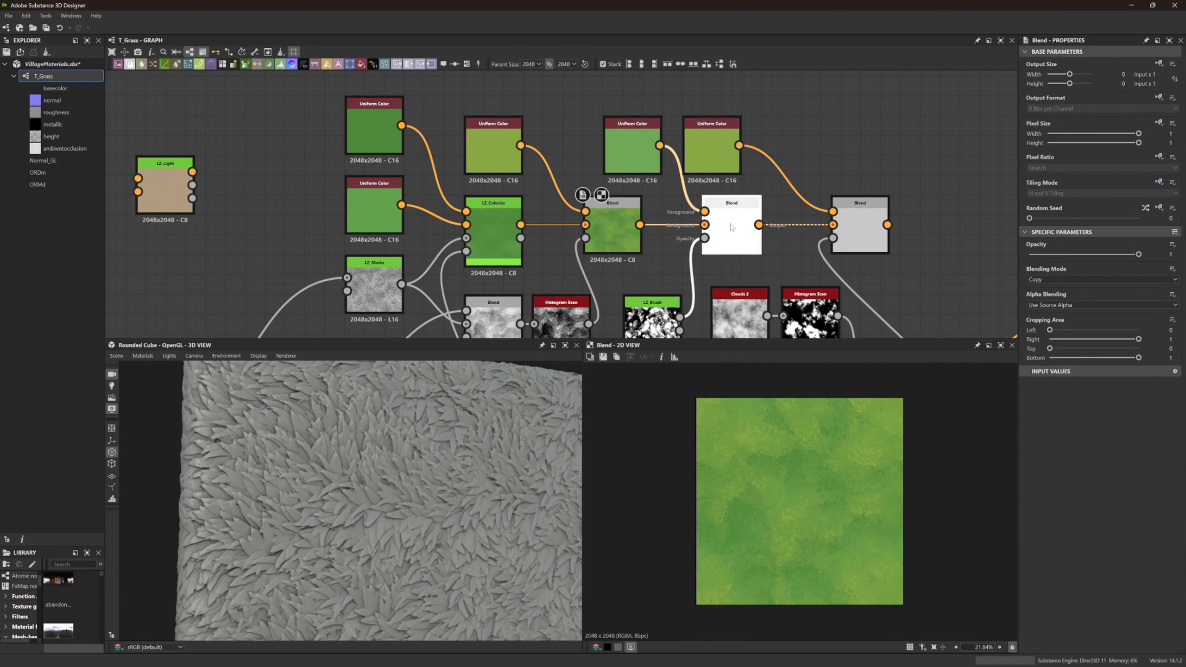
# Set the Uniform Color feeding the second color Blend to H 86, S 152, V 165
pyautogui.click(646, 152)
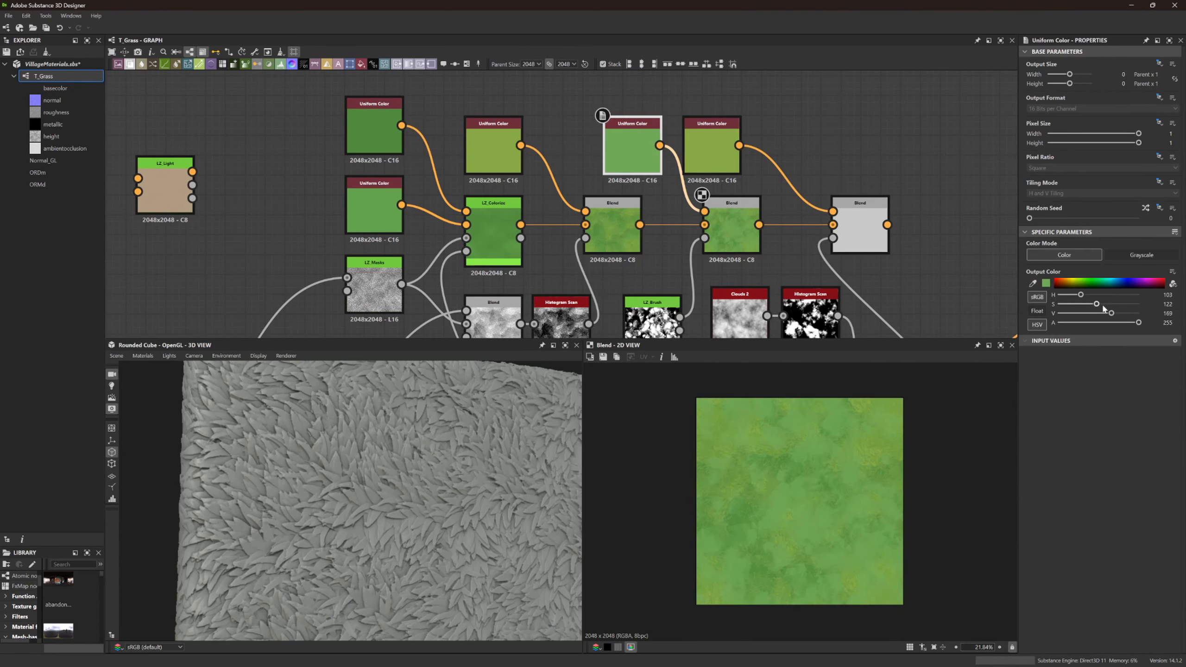
pyautogui.moveTo(1082, 298); pyautogui.dragTo(1111, 317)
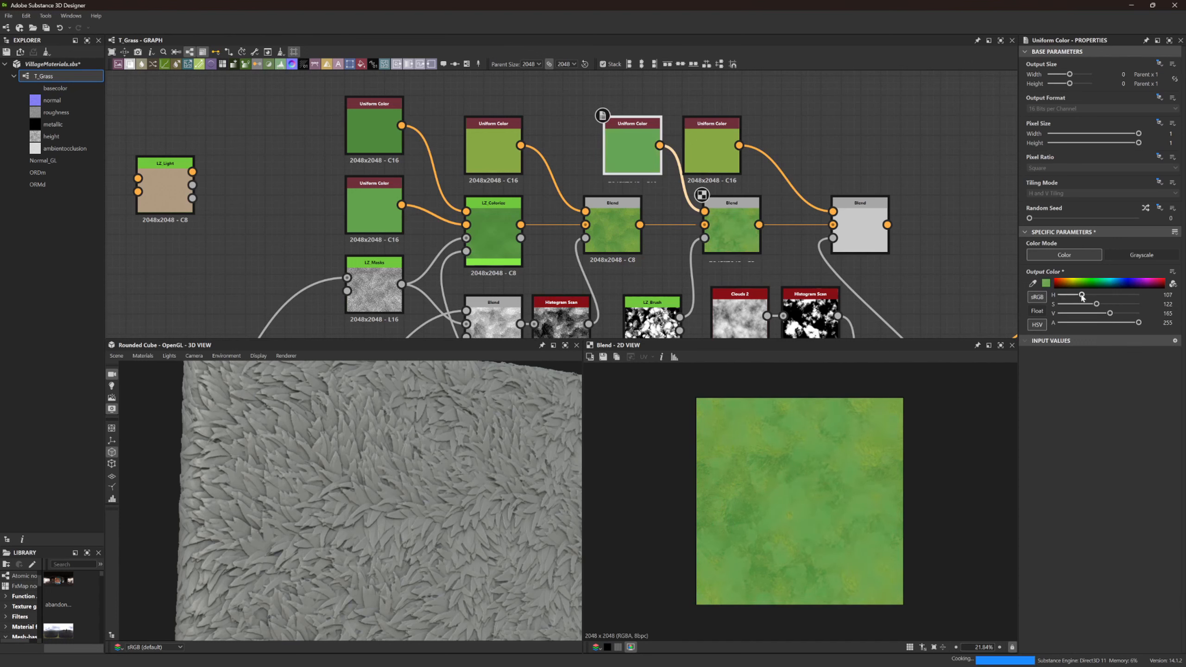
pyautogui.hotkey('ctrl', 'z')
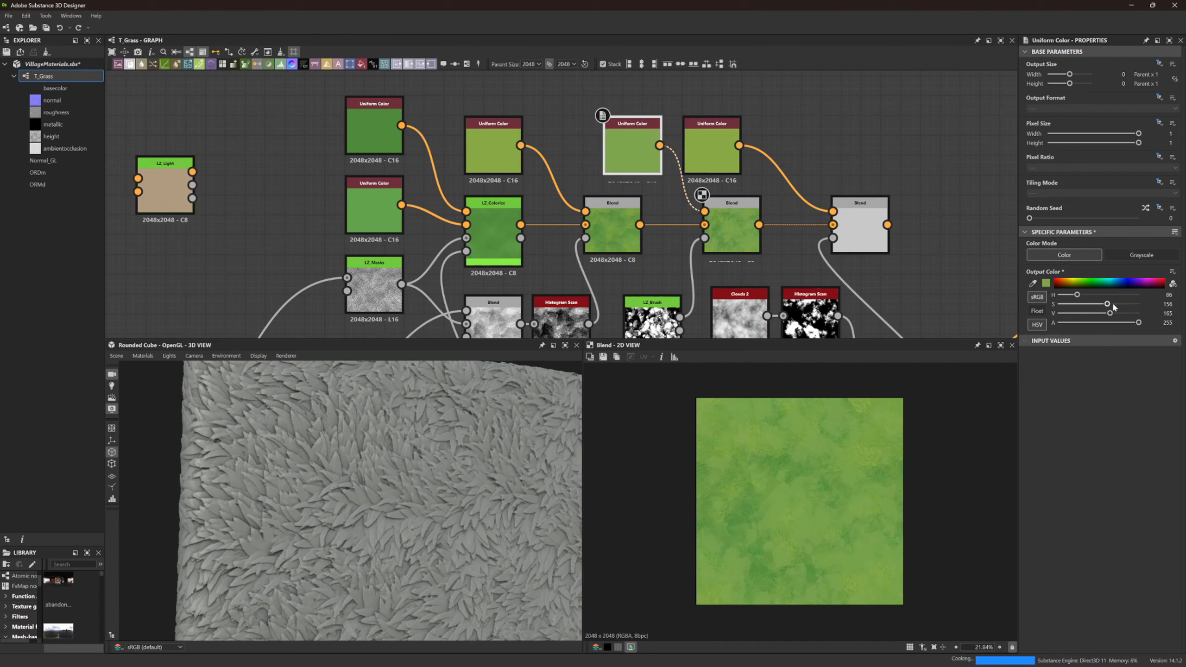
pyautogui.moveTo(1096, 304); pyautogui.dragTo(1107, 308)
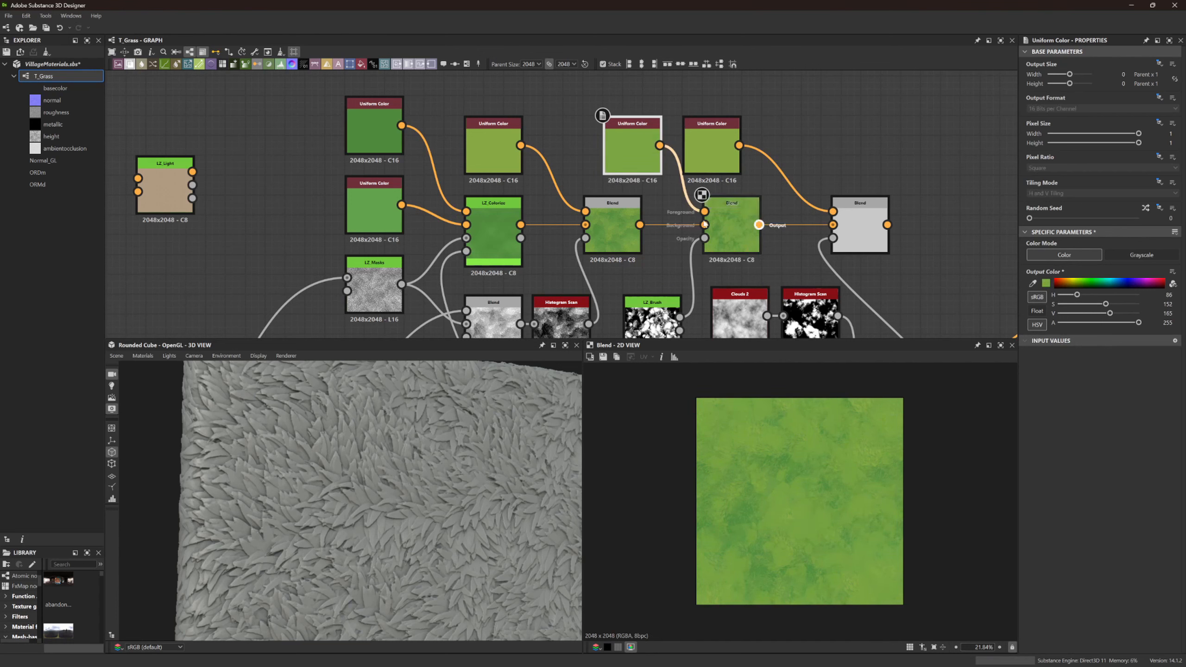
# Preview the color chain node by node up to the last Blend, and set that Blend's Uniform Color hue to 66
pyautogui.doubleClick(374, 213)
pyautogui.doubleClick(486, 235)
pyautogui.doubleClick(611, 229)
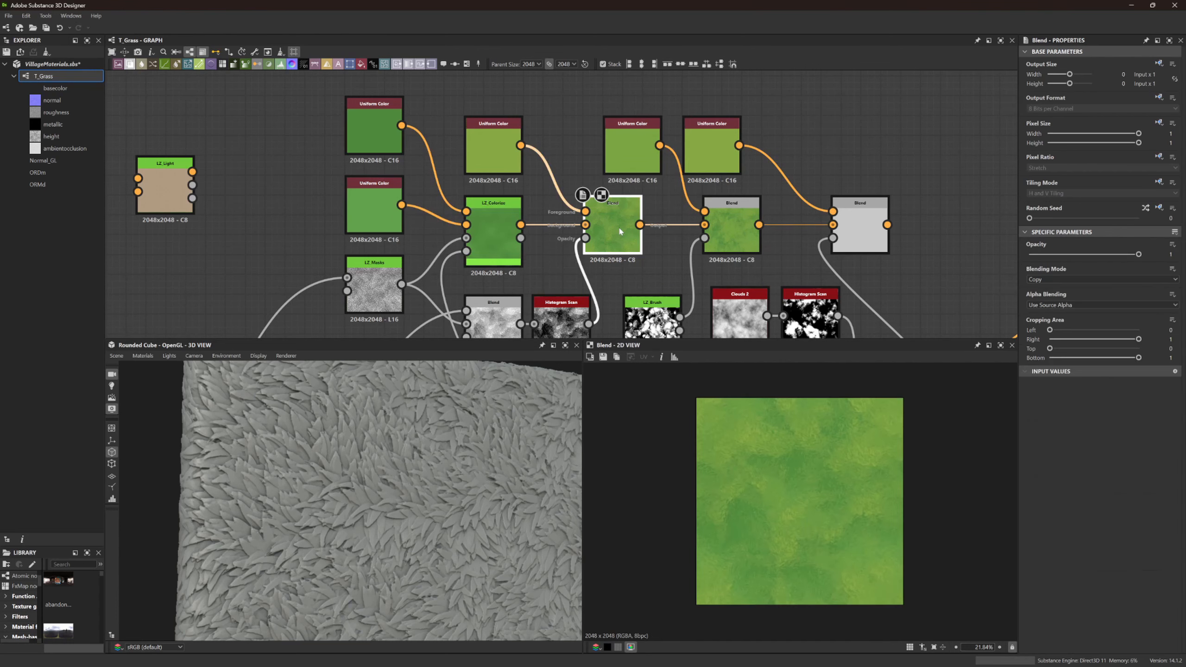
pyautogui.doubleClick(718, 222)
pyautogui.doubleClick(857, 231)
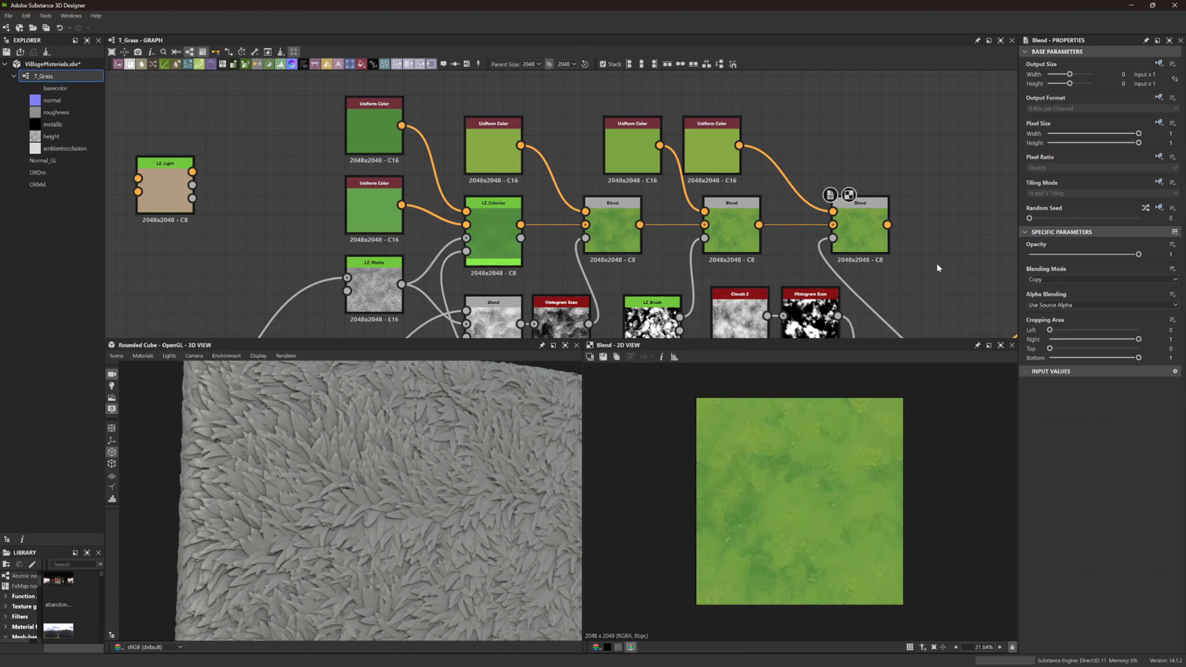
pyautogui.click(715, 154)
pyautogui.moveTo(1075, 297); pyautogui.dragTo(1073, 297)
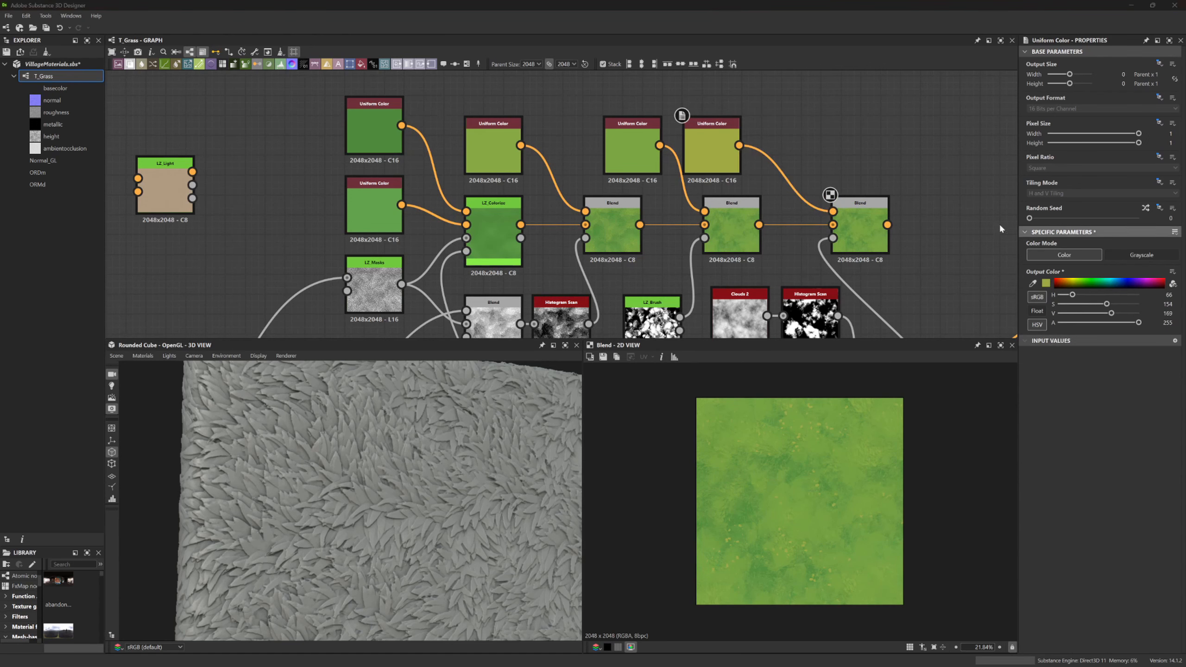
# Move the last color Blend further from the chain and raise its mask Blend level with the cloud Histogram Scan
pyautogui.moveTo(904, 200); pyautogui.dragTo(762, 77, button='middle')
pyautogui.scroll(-1, 762, 77)
pyautogui.moveTo(725, 99); pyautogui.dragTo(824, 99)
pyautogui.moveTo(757, 236); pyautogui.dragTo(761, 181)
# Move the PBR frame with its nodes away from the Grass Details frame, closer to the output nodes
pyautogui.scroll(-2, 762, 180)
pyautogui.scroll(-4, 757, 171)
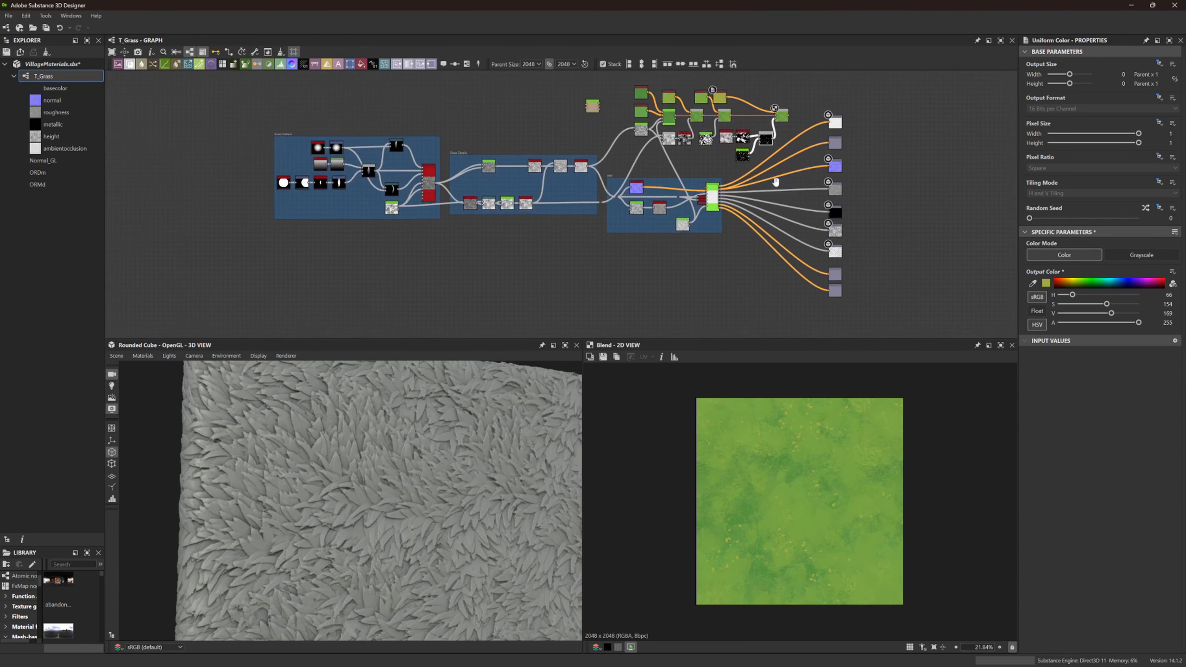
pyautogui.moveTo(627, 159); pyautogui.dragTo(651, 187, button='middle')
pyautogui.moveTo(659, 187); pyautogui.dragTo(770, 189)
pyautogui.scroll(3, 759, 231)
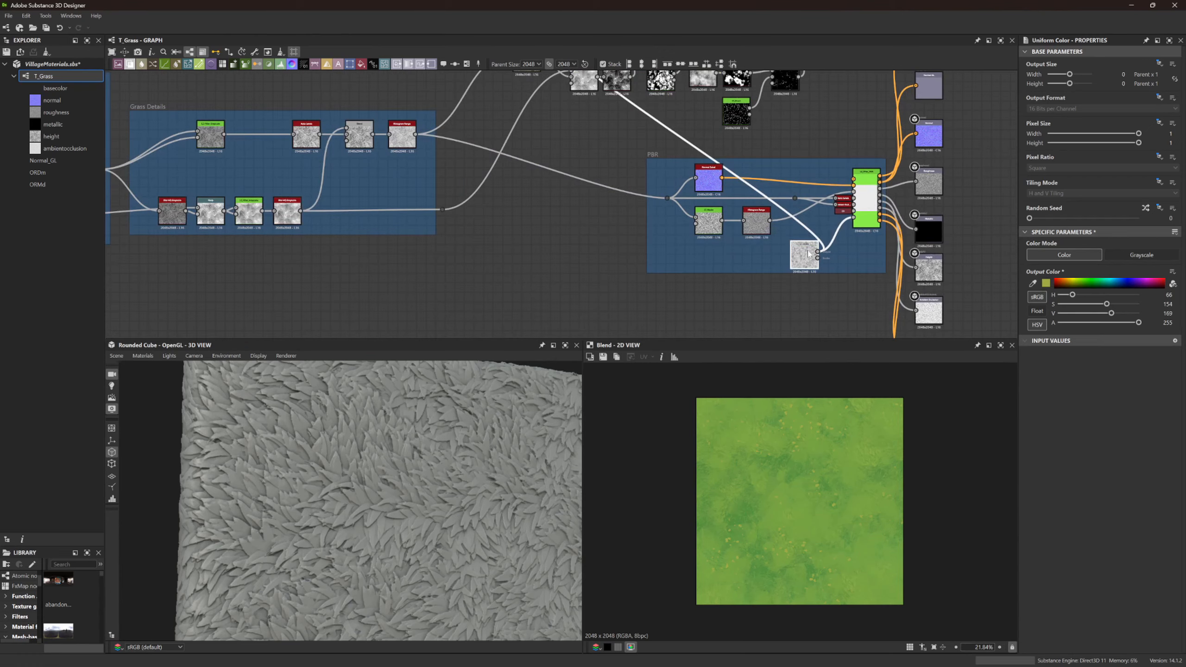
# Place the grayscale Blend just beneath LZ_Masks and connect it to LZ_Colorize's lowest input in place of the PBR frame's LZ_Brush
pyautogui.click(808, 252)
pyautogui.scroll(5, 808, 252)
pyautogui.scroll(4, 808, 253)
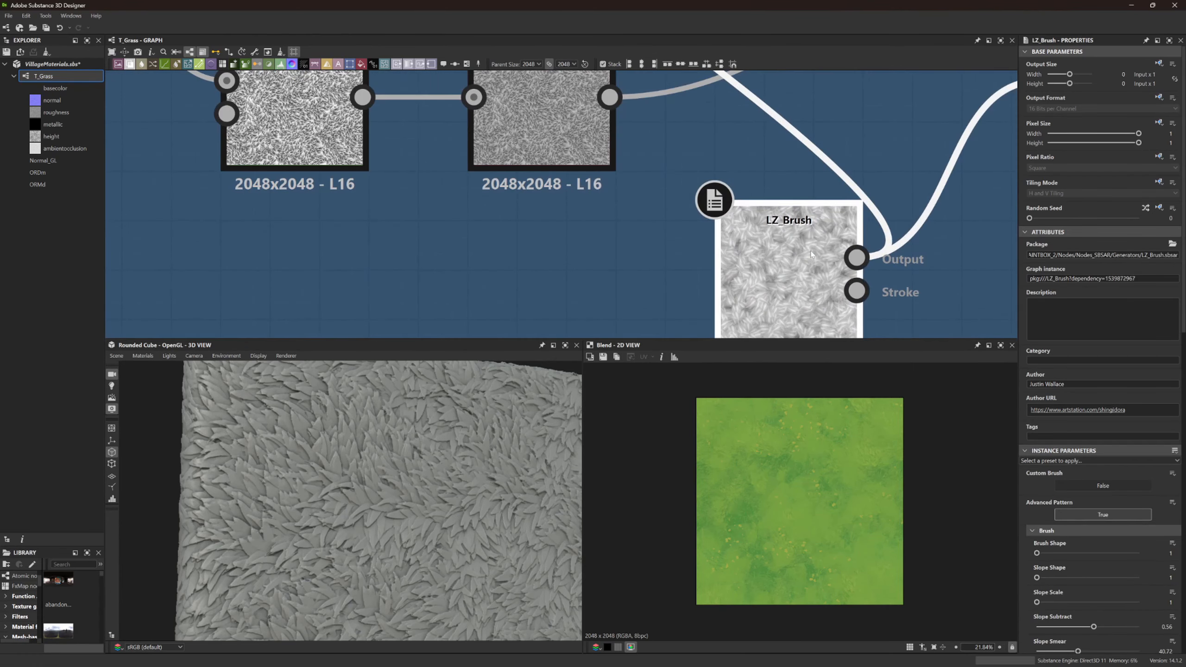
pyautogui.scroll(-9, 811, 255)
pyautogui.moveTo(618, 135); pyautogui.dragTo(720, 310, button='middle')
pyautogui.scroll(7, 653, 220)
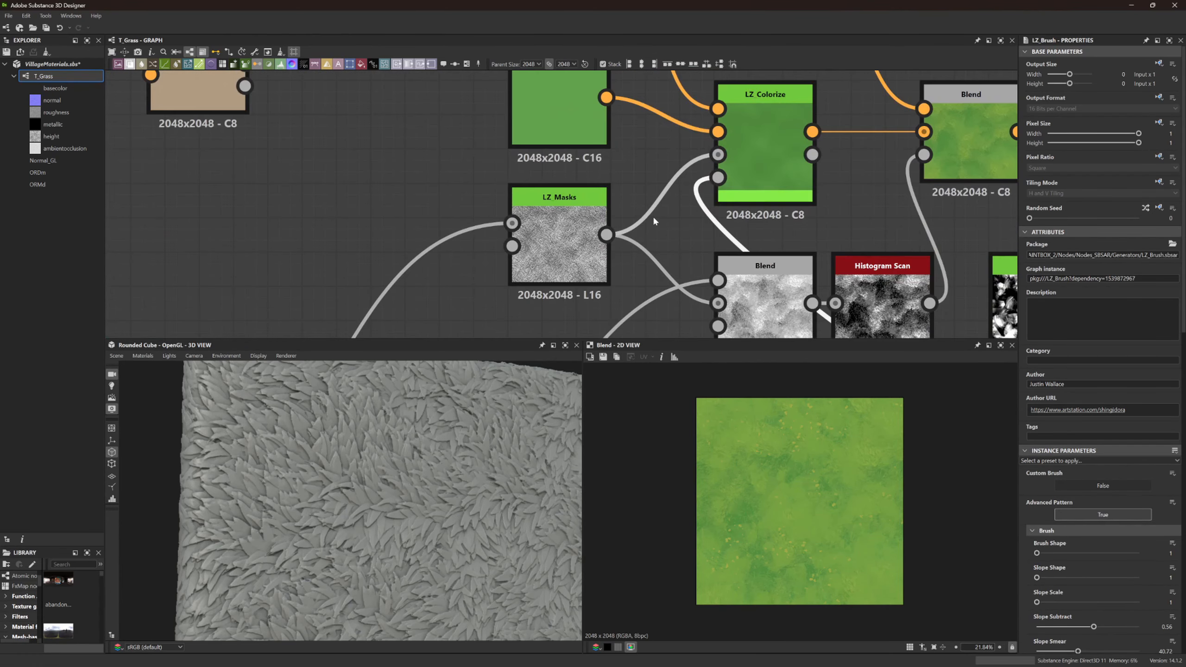
pyautogui.moveTo(583, 252); pyautogui.dragTo(573, 205, button='middle')
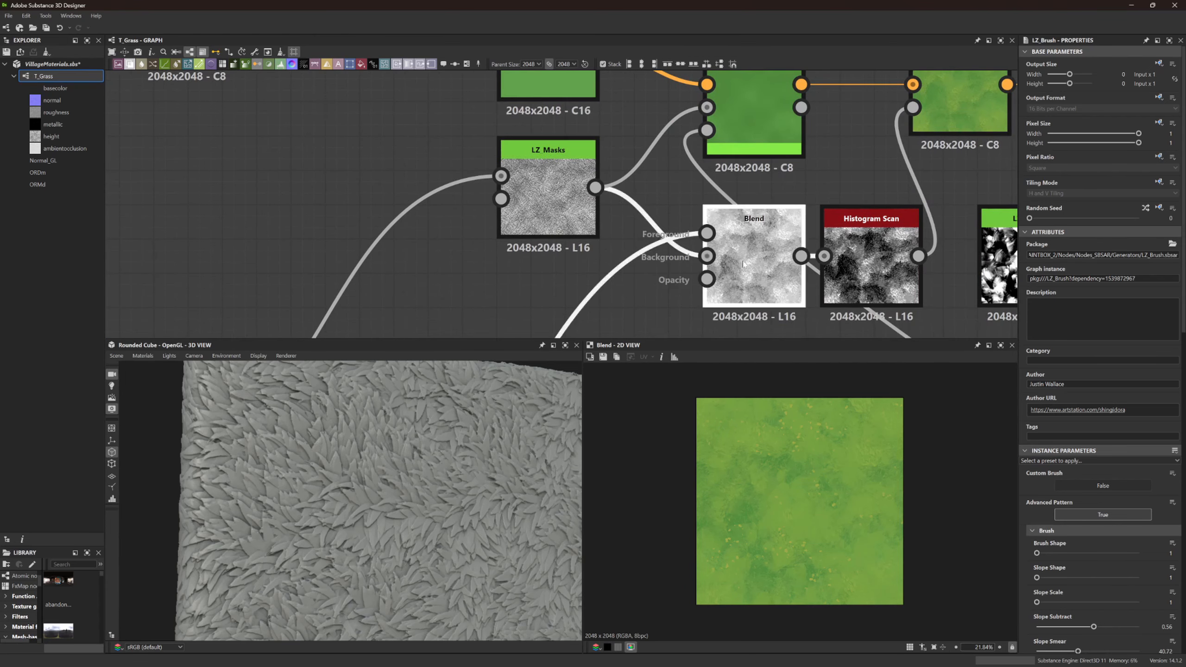
pyautogui.moveTo(742, 264); pyautogui.dragTo(642, 298)
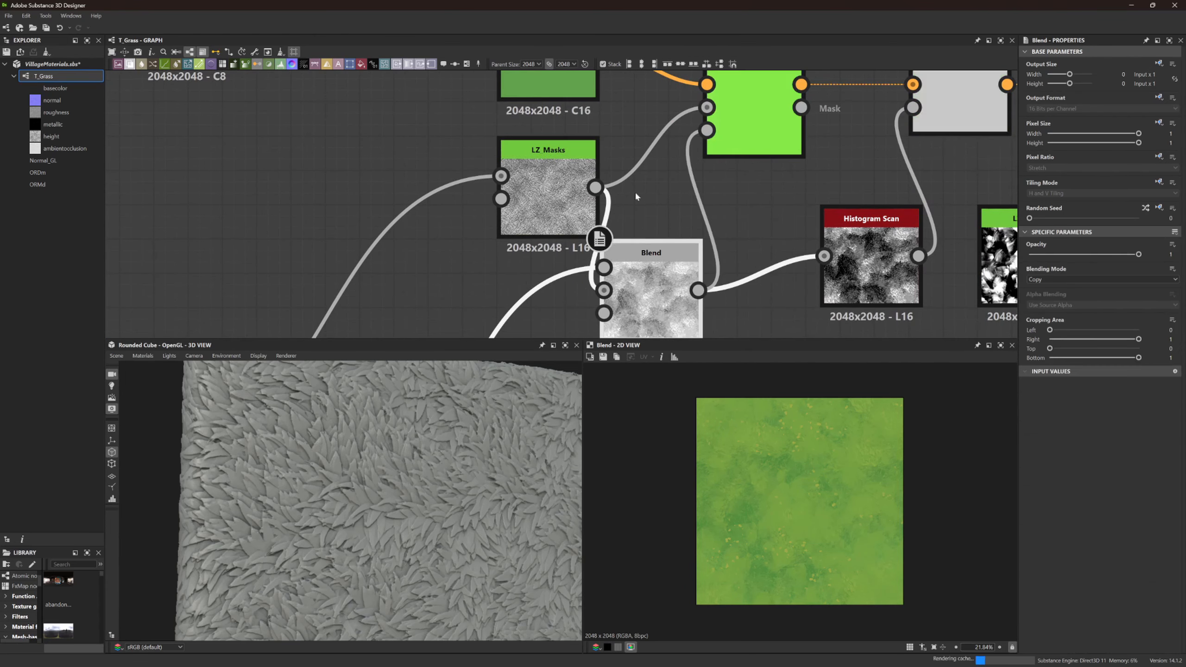
# Preview LZ_Colorize and set its Mask Intensity to 0, Inflate to 0.07 and Position to 0.28
pyautogui.doubleClick(755, 117)
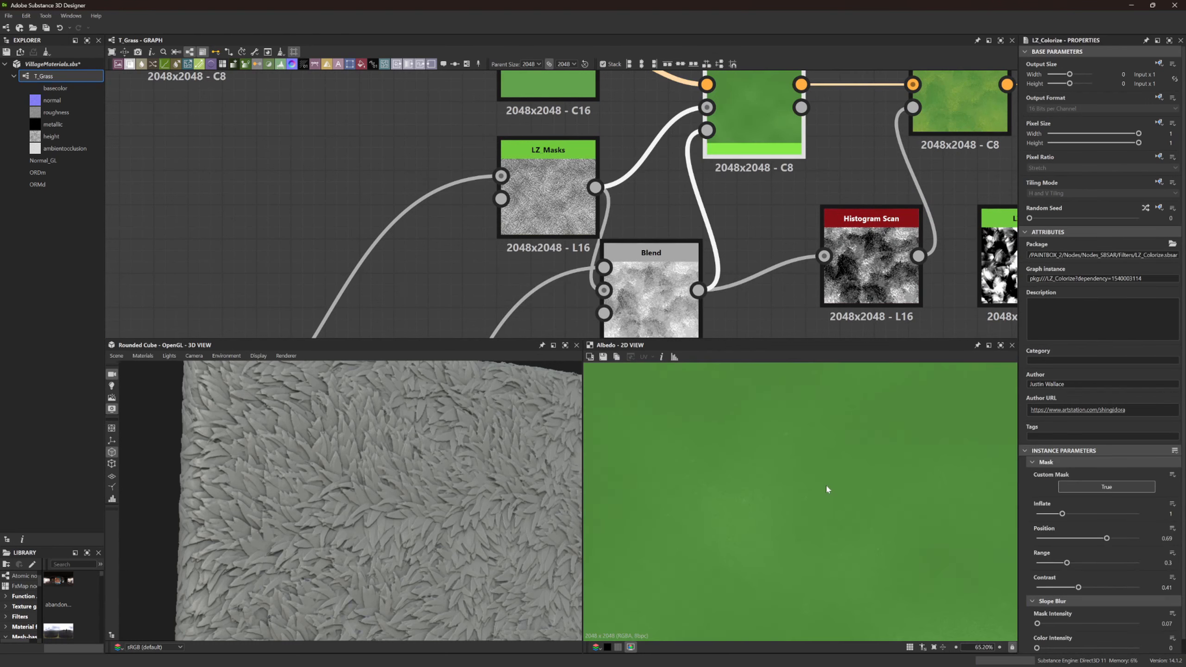
pyautogui.scroll(-1, 1119, 581)
pyautogui.moveTo(1037, 610); pyautogui.dragTo(1020, 609)
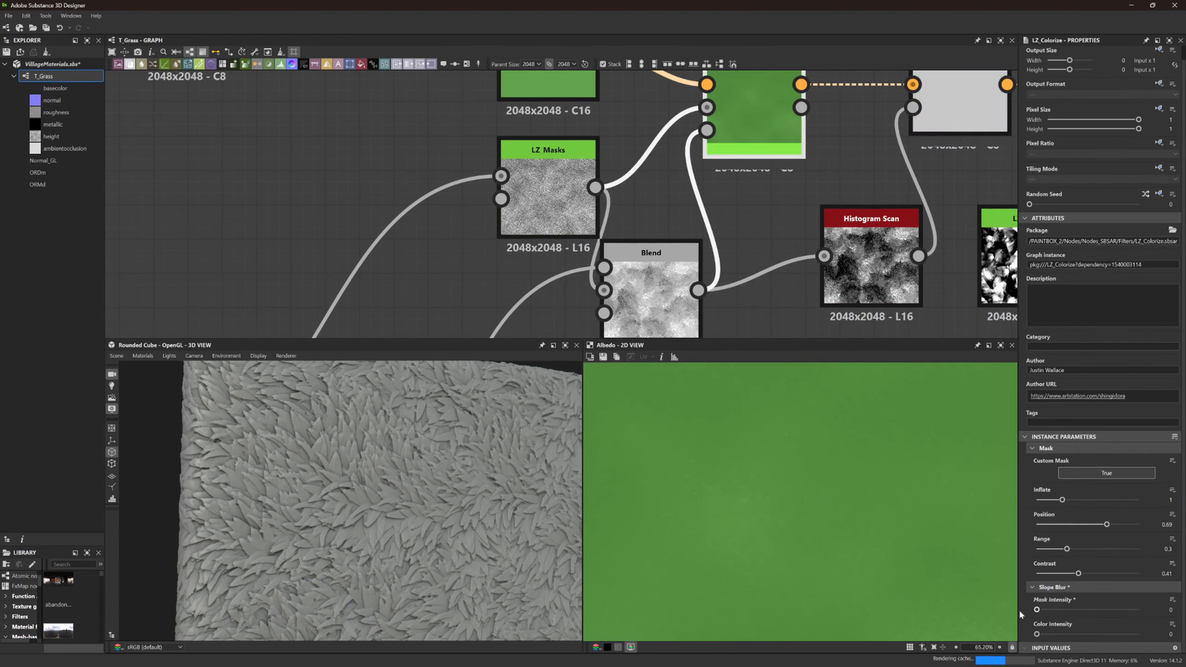
pyautogui.moveTo(1063, 500); pyautogui.dragTo(1064, 526)
pyautogui.press('f')
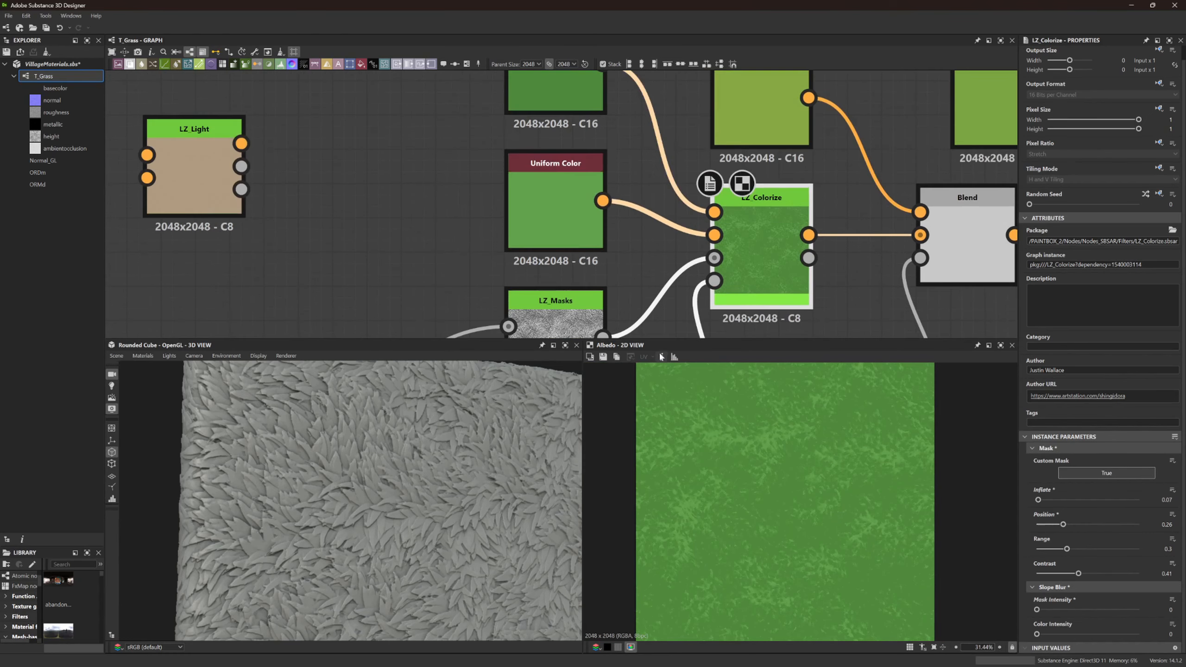
# Set the lower Uniform Color feeding LZ_Colorize to H 94, S 157, V 147
pyautogui.click(555, 206)
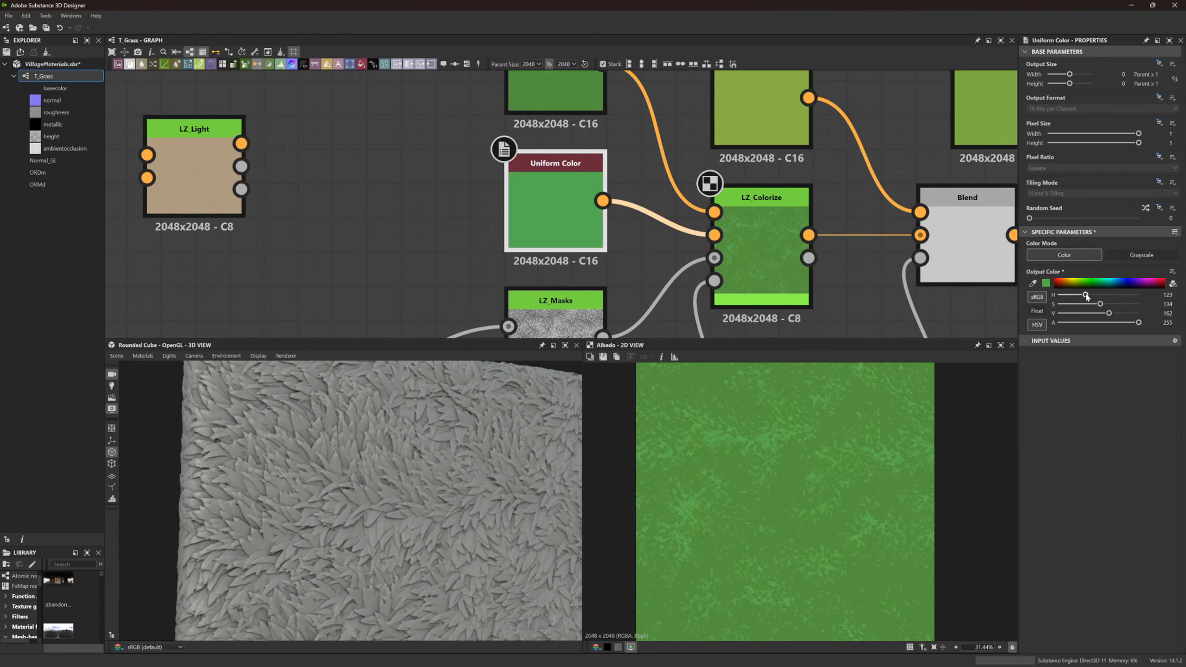
pyautogui.moveTo(1086, 295); pyautogui.dragTo(1108, 305)
pyautogui.scroll(-4, 740, 243)
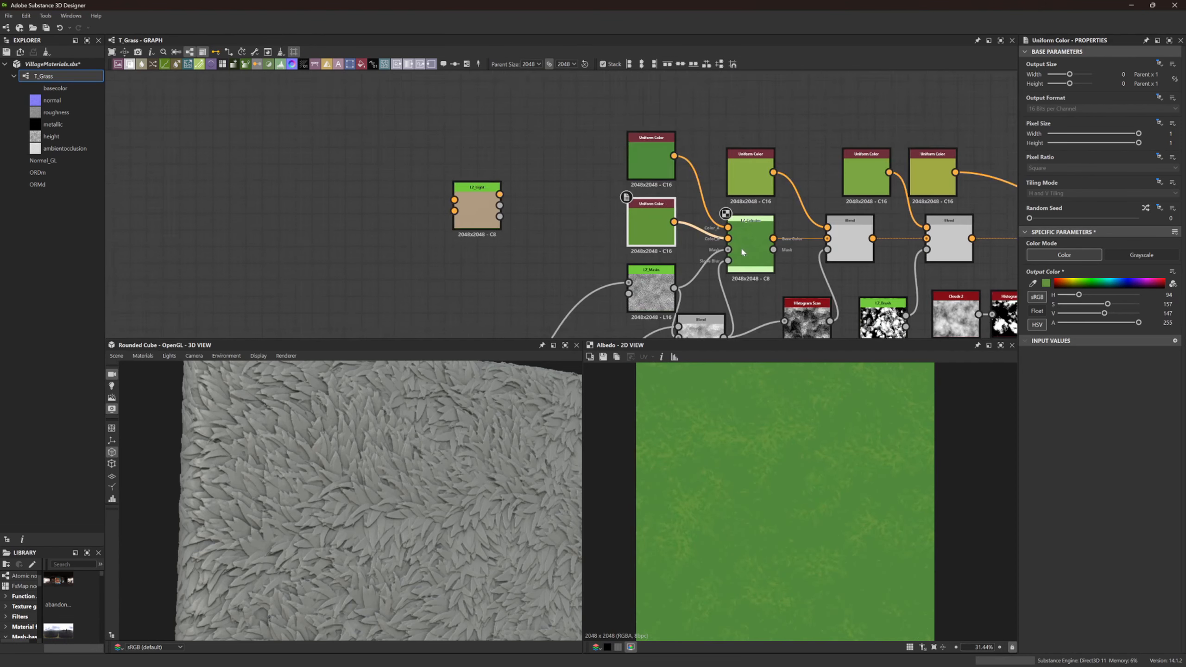
# Raise the mask Position of LZ_Colorize to 0.34
pyautogui.moveTo(742, 248); pyautogui.dragTo(721, 188, button='middle')
pyautogui.click(722, 188)
pyautogui.moveTo(1061, 541); pyautogui.dragTo(1076, 540)
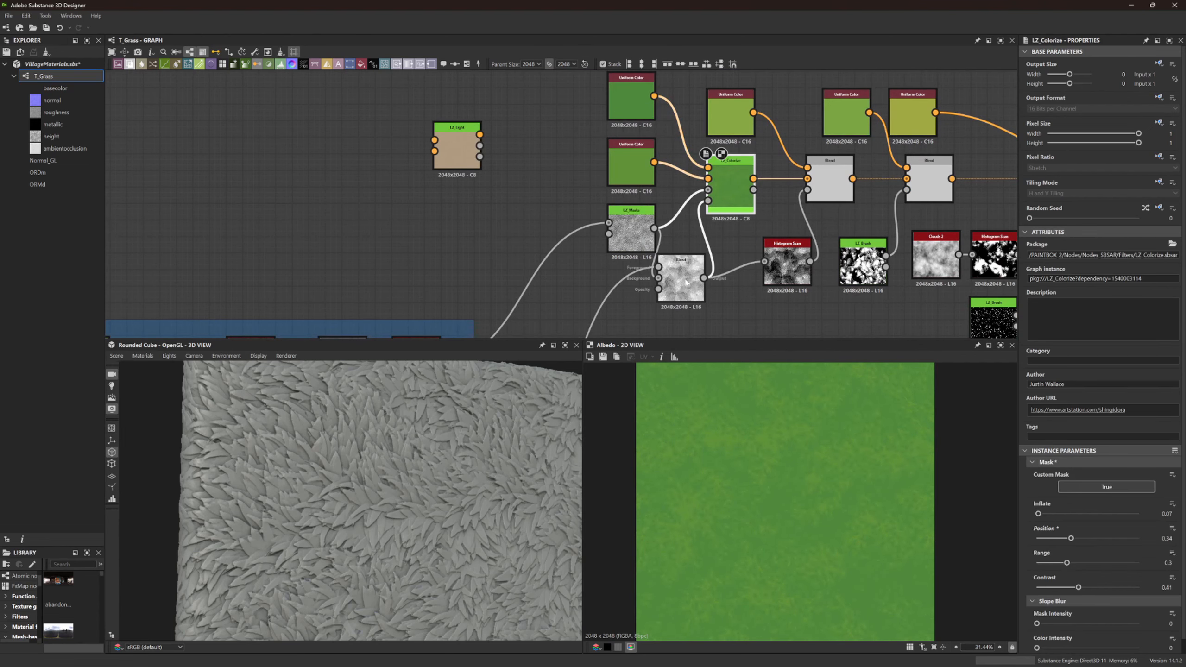
# Preview the grayscale Blend beneath LZ_Masks and align its Histogram Scan directly beside it
pyautogui.doubleClick(686, 281)
pyautogui.scroll(4, 687, 282)
pyautogui.scroll(-5, 810, 242)
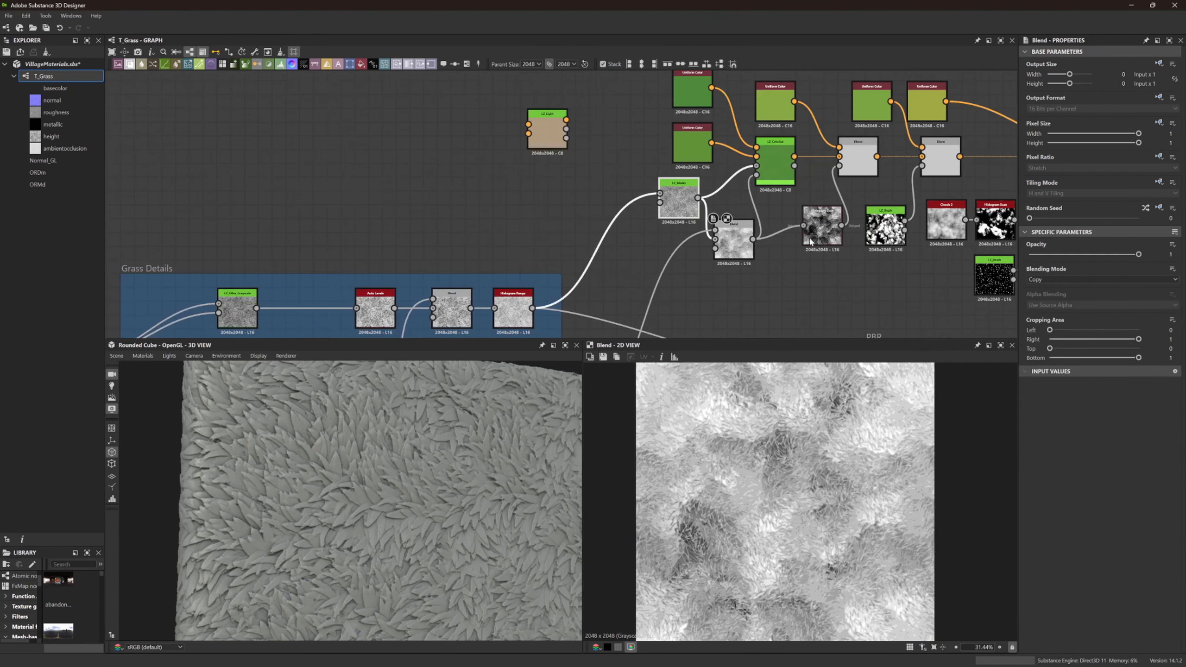
pyautogui.moveTo(810, 241)
pyautogui.mouseDown(button='middle')
pyautogui.moveTo(597, 13)
pyautogui.moveTo(814, 249)
pyautogui.mouseUp(button='middle')
pyautogui.moveTo(877, 257); pyautogui.dragTo(895, 233)
pyautogui.moveTo(616, 84); pyautogui.dragTo(760, 286, button='middle')
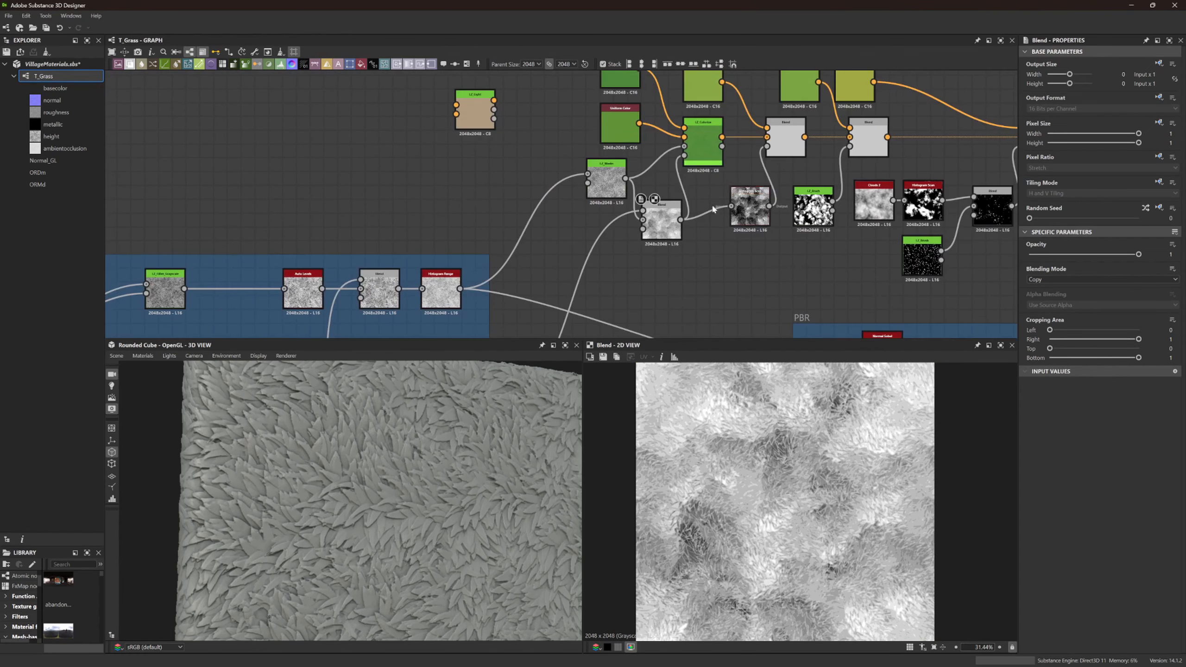
pyautogui.scroll(3, 620, 194)
pyautogui.scroll(-3, 667, 120)
pyautogui.moveTo(642, 215); pyautogui.dragTo(700, 215, button='middle')
pyautogui.scroll(2, 703, 206)
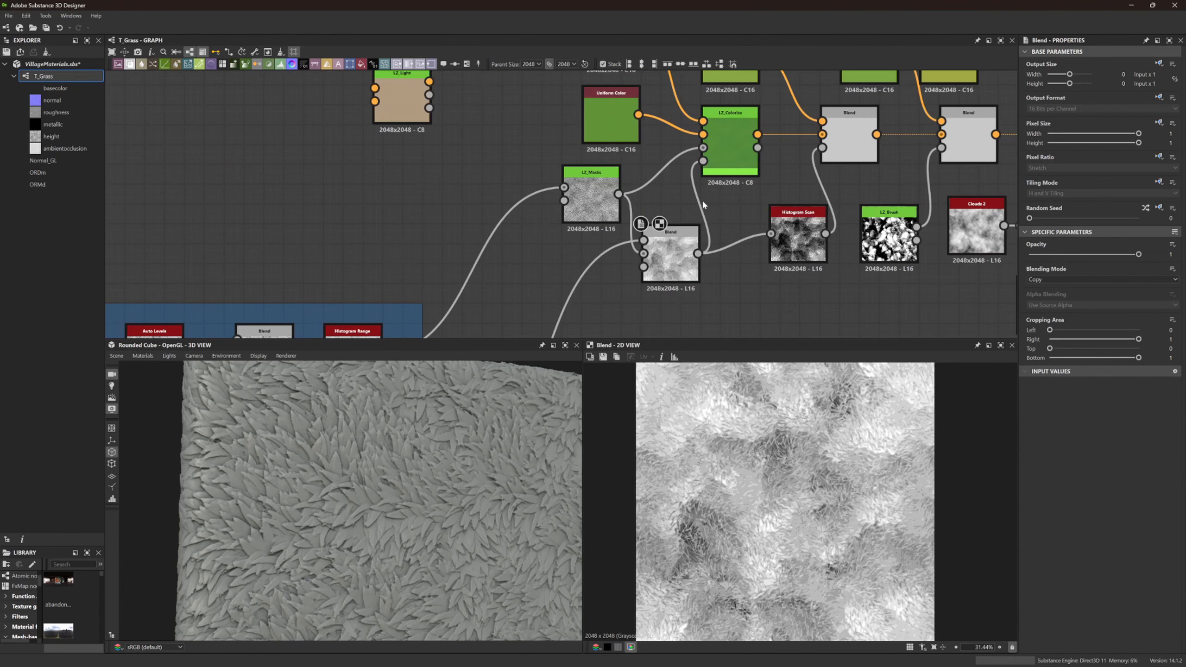
pyautogui.moveTo(798, 224); pyautogui.dragTo(771, 244)
# Preview the first color Blend and shift its yellow-green Uniform Color to a darker, less yellow green
pyautogui.doubleClick(717, 129)
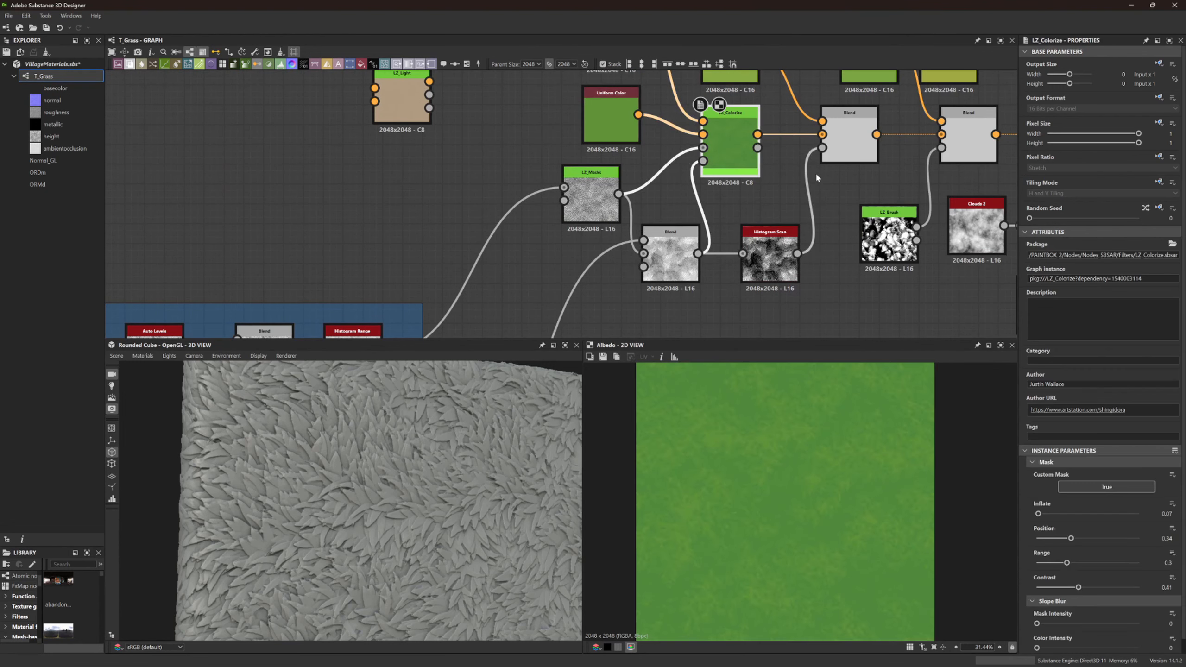
pyautogui.doubleClick(845, 143)
pyautogui.moveTo(835, 176); pyautogui.dragTo(777, 261, button='middle')
pyautogui.click(684, 143)
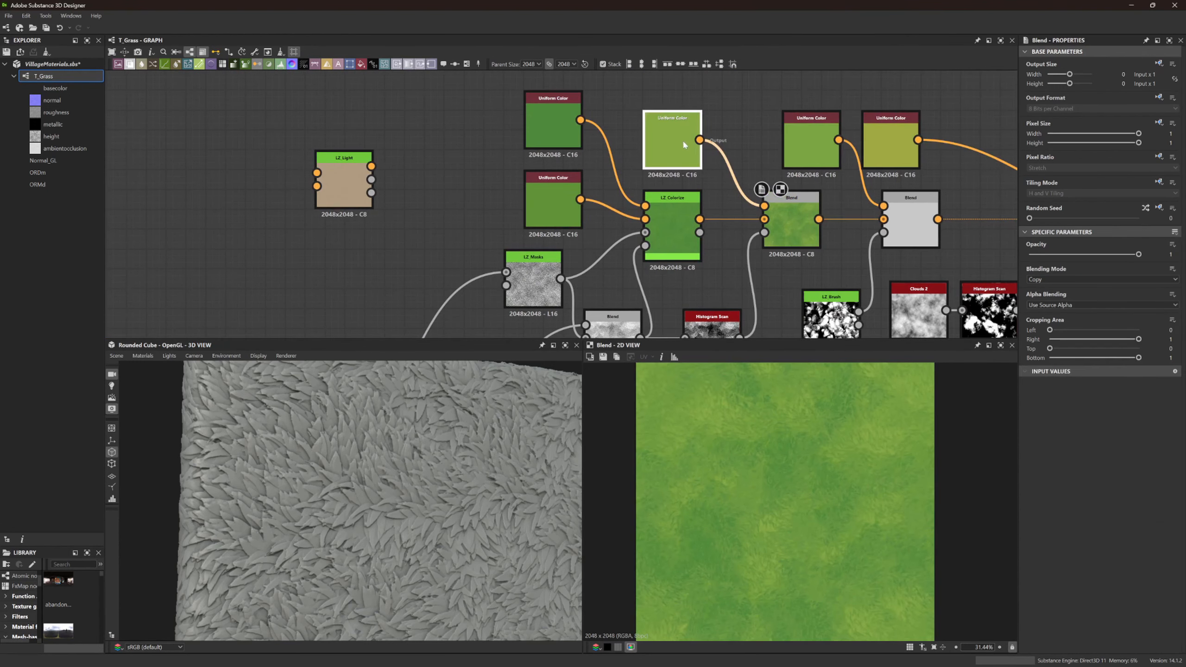
pyautogui.moveTo(1075, 294); pyautogui.dragTo(1108, 315)
pyautogui.click(793, 235)
# Preview the final color Blend and set Mask Random to 0.99 on the LZ_Brush masking the second Blend
pyautogui.moveTo(844, 252); pyautogui.dragTo(545, 182, button='middle')
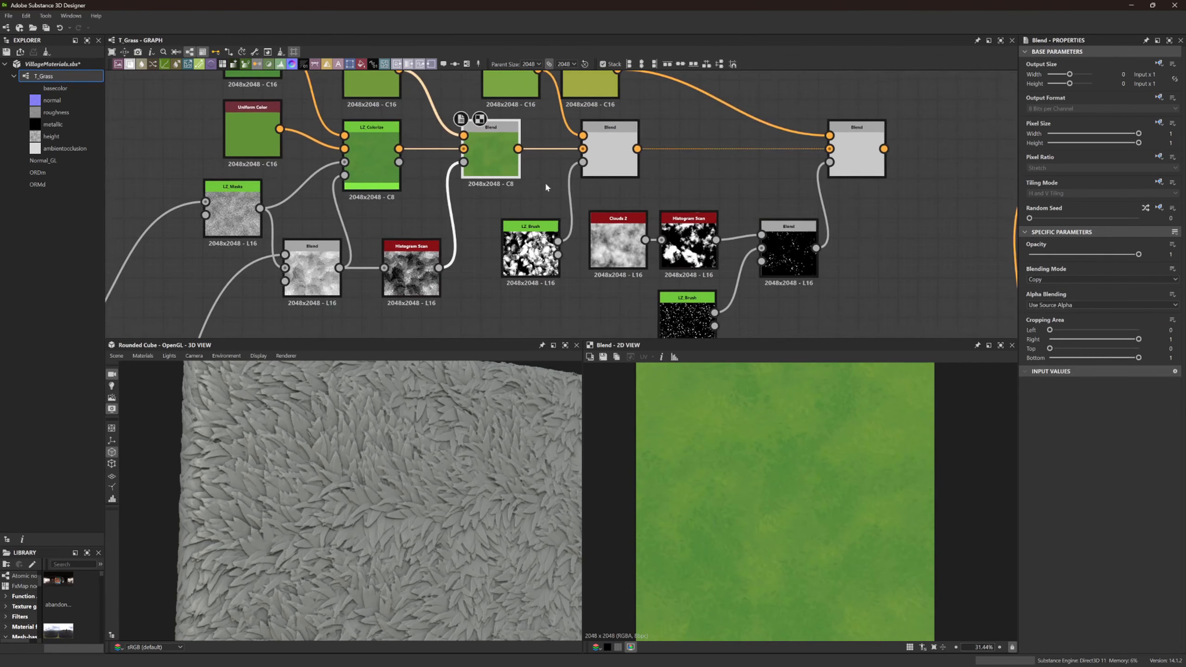
pyautogui.scroll(-2, 545, 182)
pyautogui.click(590, 162)
pyautogui.click(760, 158)
pyautogui.doubleClick(762, 159)
pyautogui.scroll(-2, 789, 469)
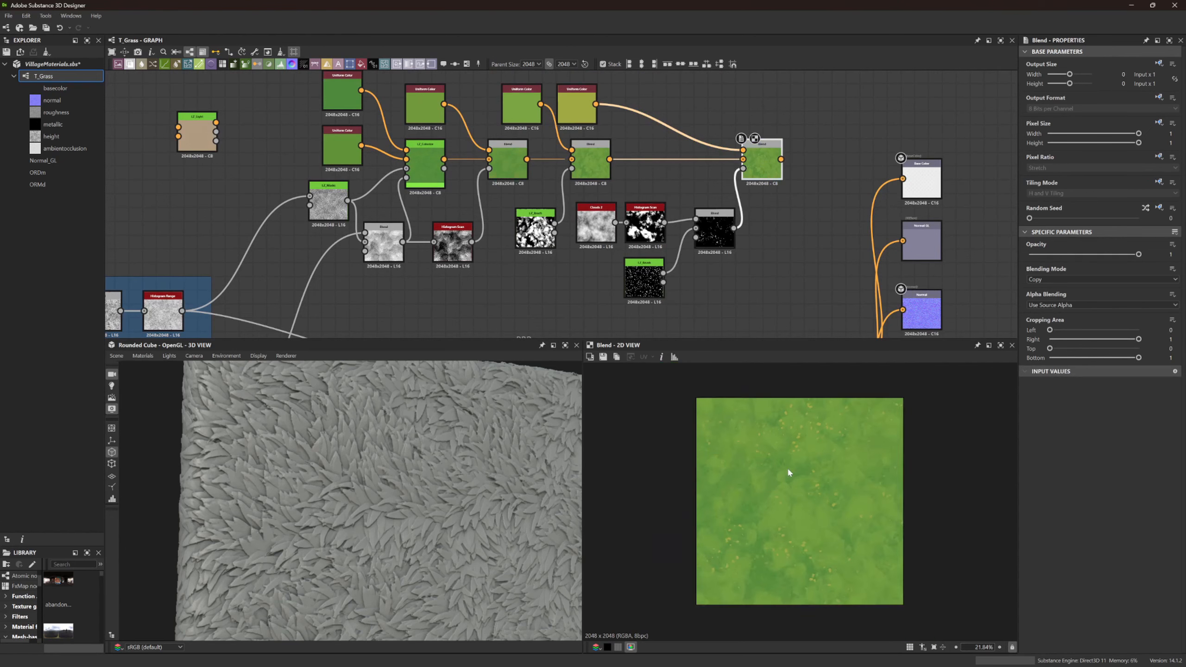
pyautogui.scroll(2, 789, 472)
pyautogui.click(596, 165)
pyautogui.click(535, 229)
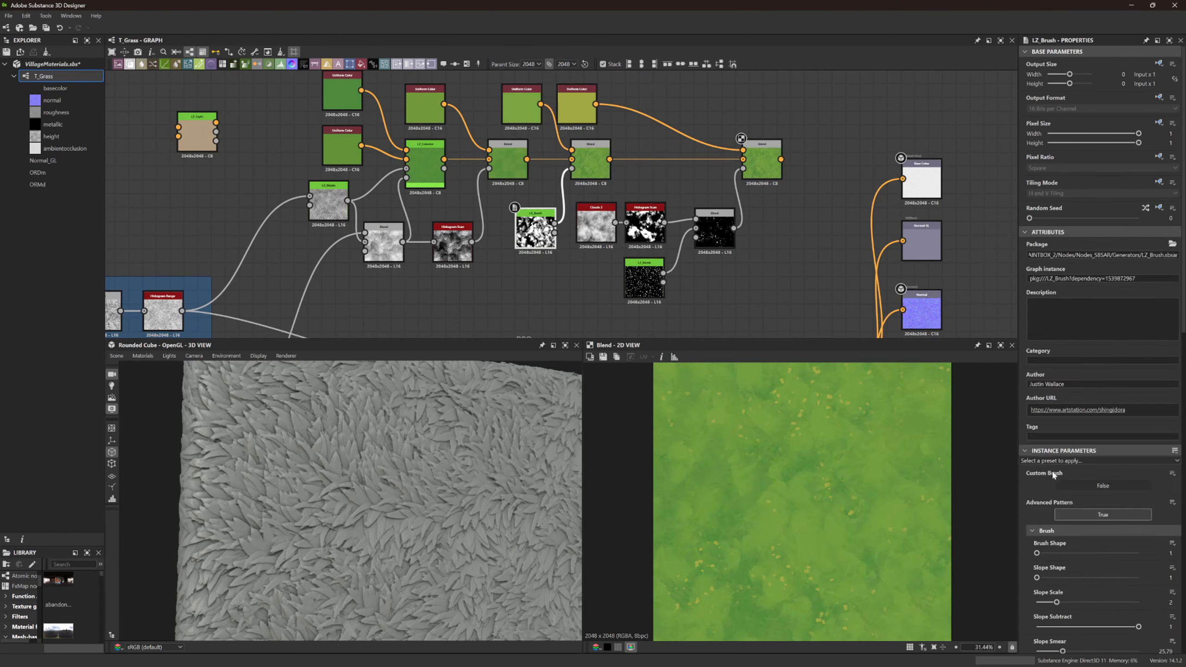
pyautogui.scroll(-10, 1136, 588)
pyautogui.moveTo(1133, 593); pyautogui.dragTo(1138, 594)
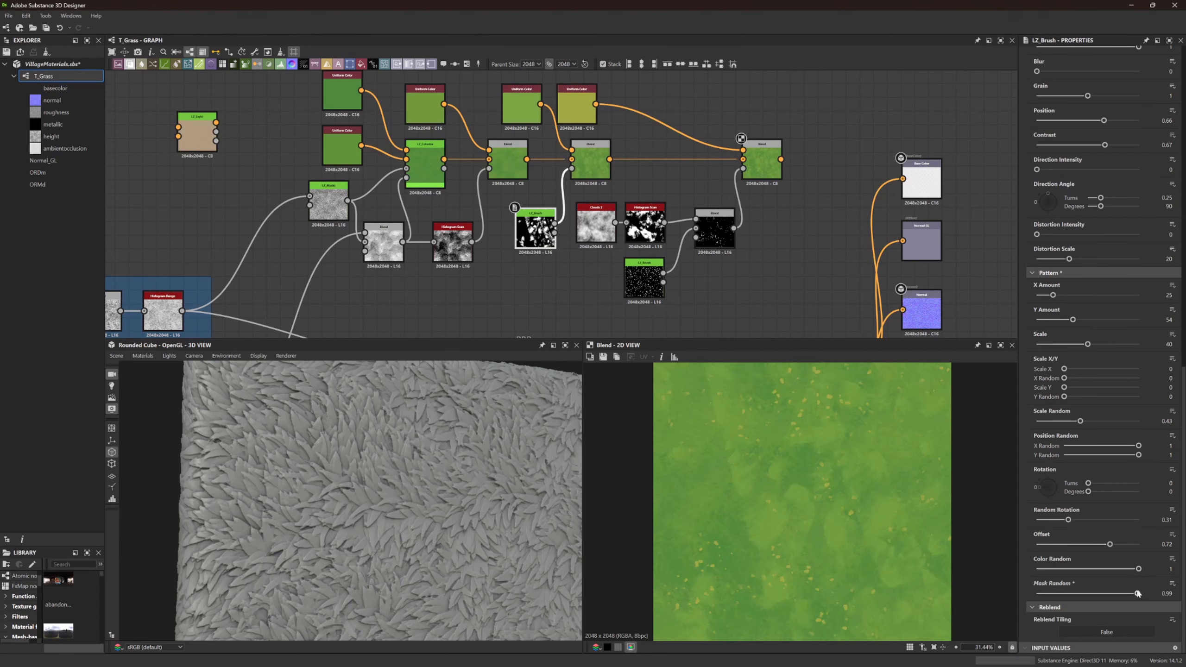
# Move the LZ_Light node to the end of the color chain, beyond the final Blend, and open its parameters
pyautogui.click(772, 176)
pyautogui.scroll(-5, 747, 173)
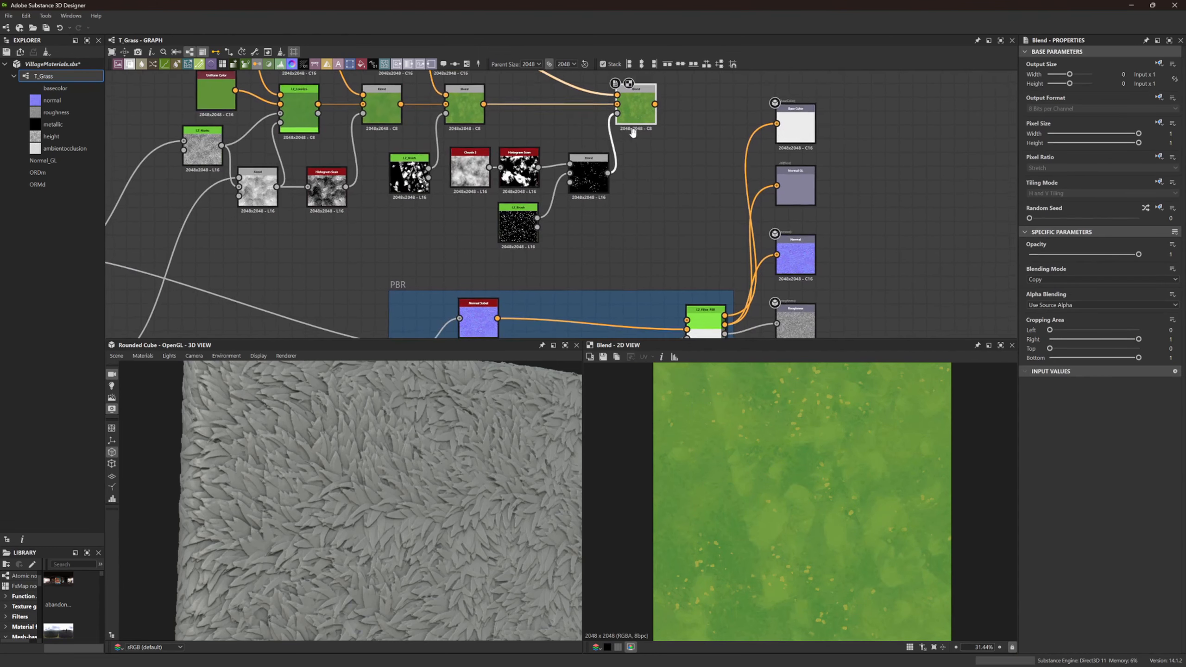
pyautogui.moveTo(691, 228); pyautogui.dragTo(776, 177)
pyautogui.scroll(3, 392, 144)
pyautogui.scroll(-1, 394, 145)
pyautogui.scroll(5, 775, 178)
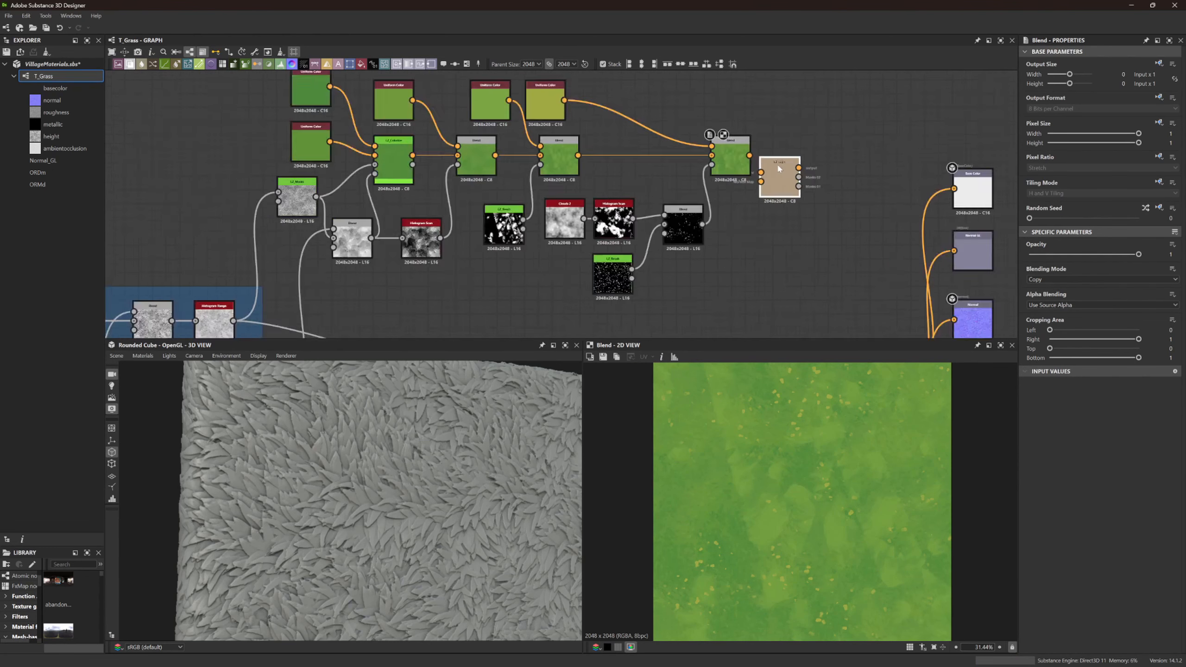
pyautogui.moveTo(776, 176); pyautogui.dragTo(818, 130, button='middle')
pyautogui.scroll(-2, 840, 118)
pyautogui.moveTo(832, 129); pyautogui.dragTo(884, 162)
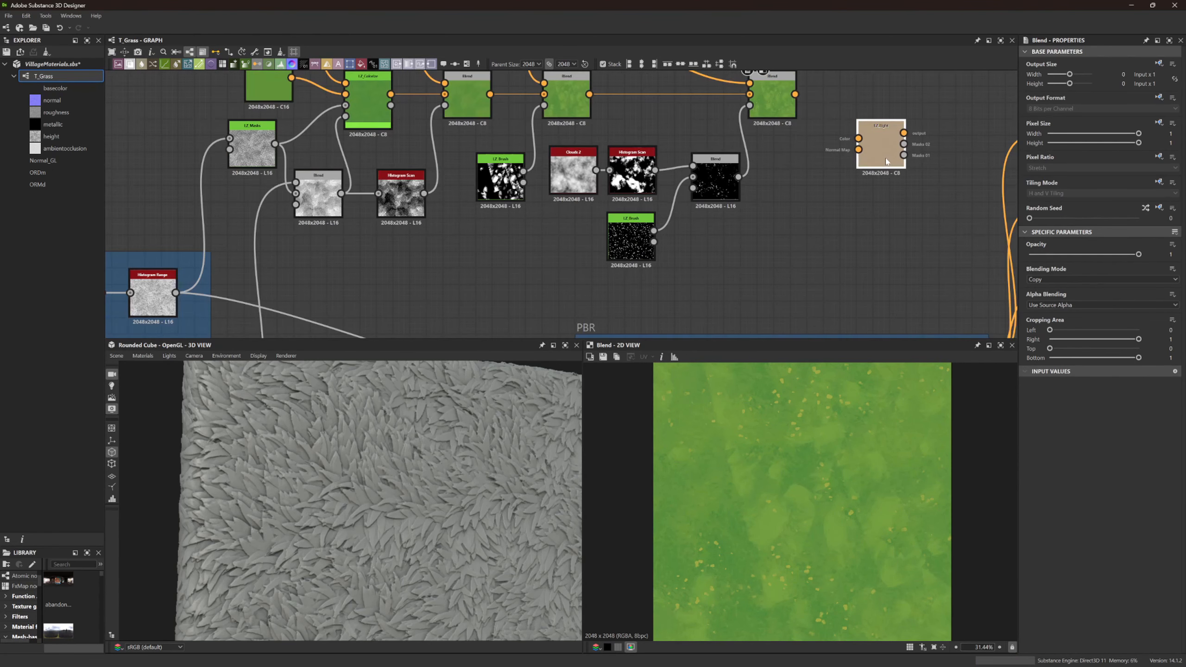
pyautogui.scroll(2, 463, 480)
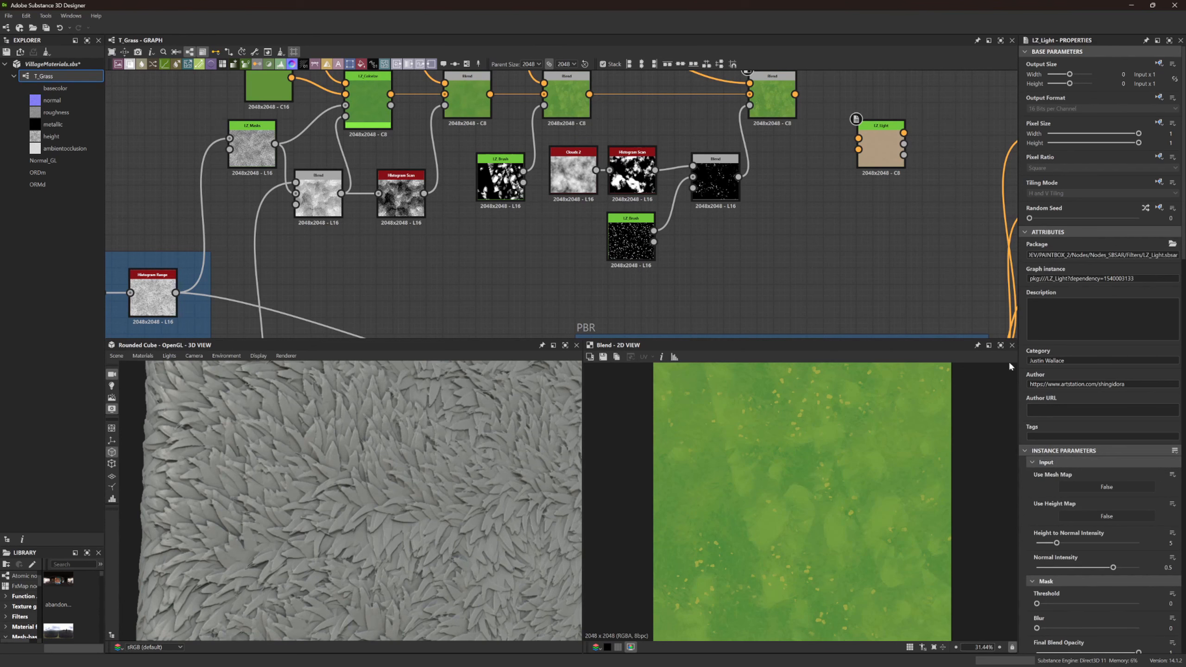
# Enable Use Height Map on LZ_Light and wire the grass height and the final Blend's color into its inputs
pyautogui.click(1097, 516)
pyautogui.scroll(-4, 812, 179)
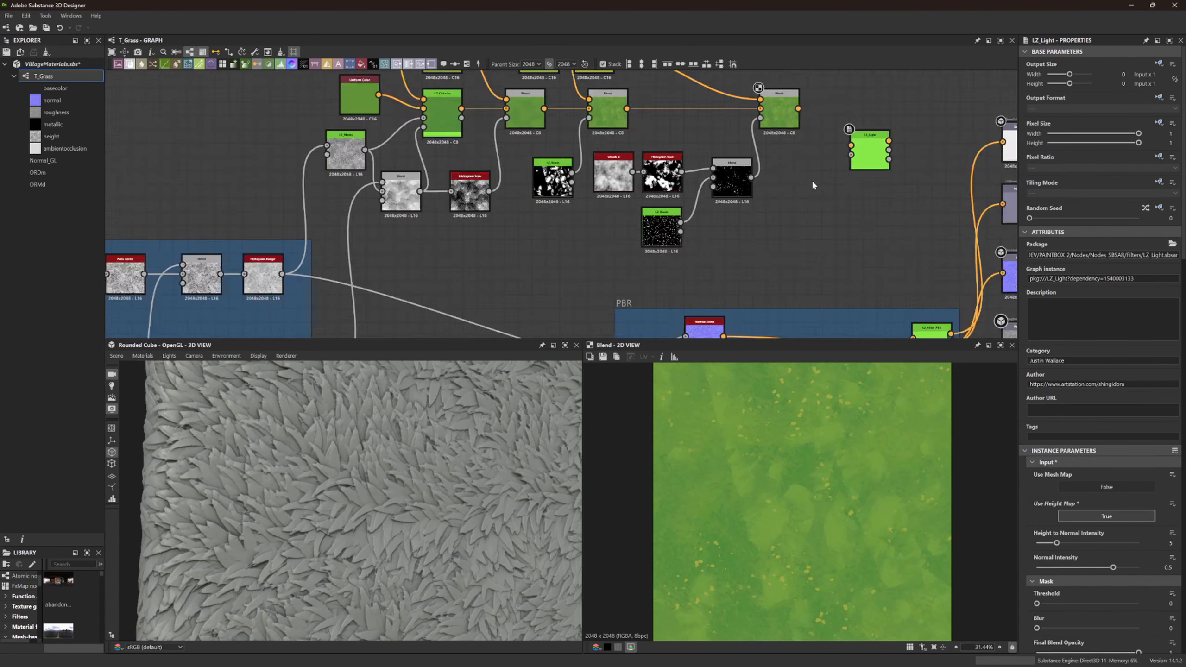
pyautogui.moveTo(746, 203); pyautogui.dragTo(743, 202, button='middle')
pyautogui.keyDown('alt'); pyautogui.moveTo(778, 236); pyautogui.dragTo(831, 163); pyautogui.keyUp('alt')
pyautogui.scroll(5, 830, 165)
pyautogui.doubleClick(863, 155)
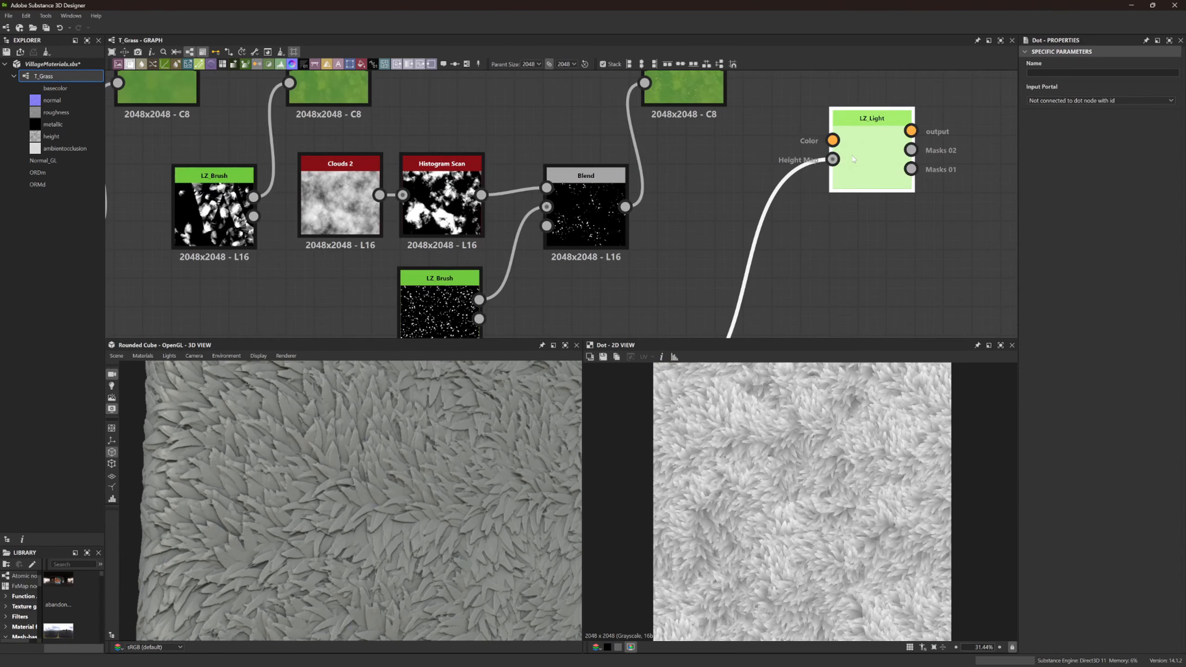
pyautogui.moveTo(806, 204); pyautogui.dragTo(784, 283, button='middle')
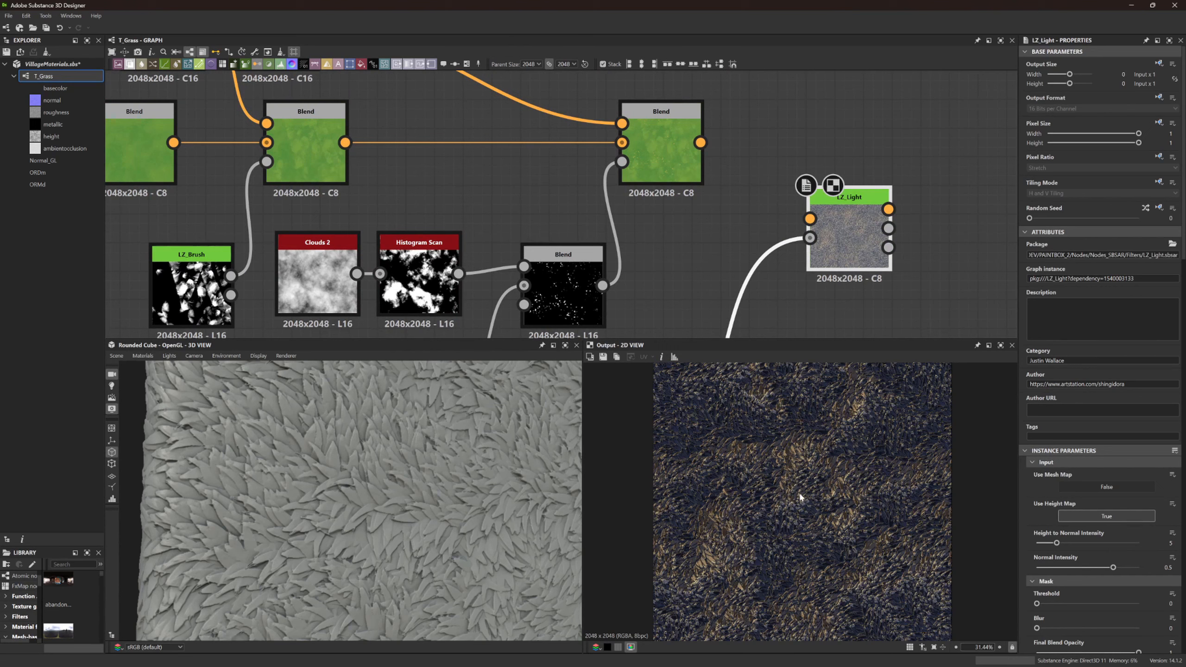
pyautogui.moveTo(813, 216); pyautogui.dragTo(811, 218)
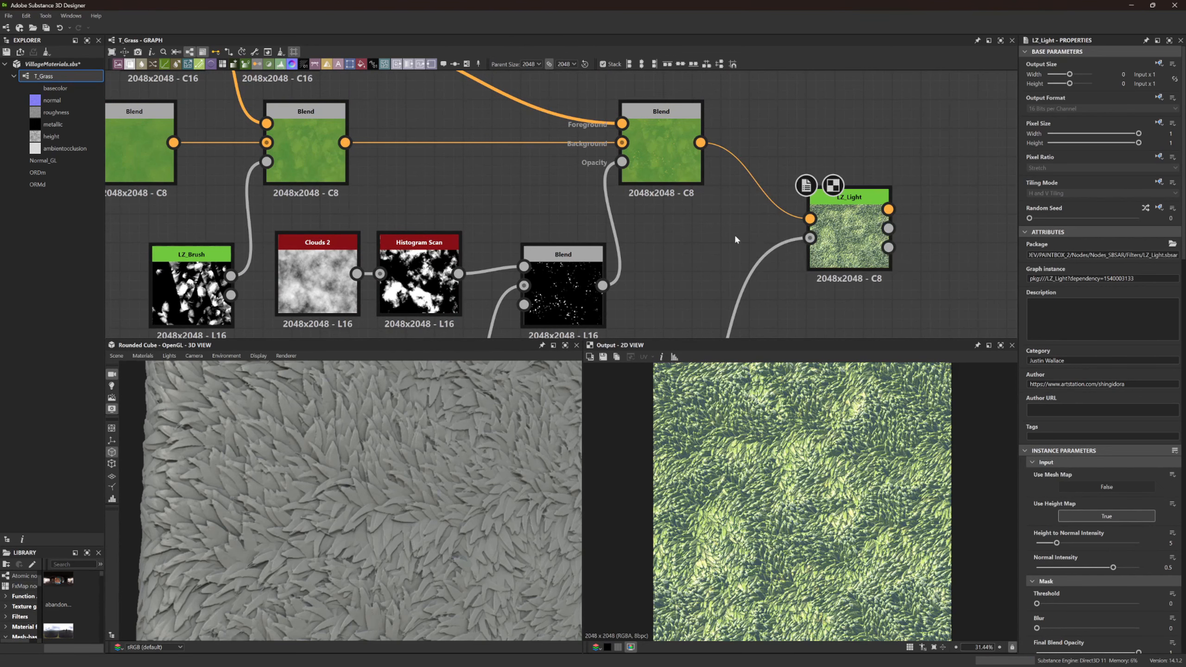
# Set Opacity 02 and Opacity 03 to 0 for both the Light and Shadow groups of LZ_Light
pyautogui.scroll(-5, 1065, 465)
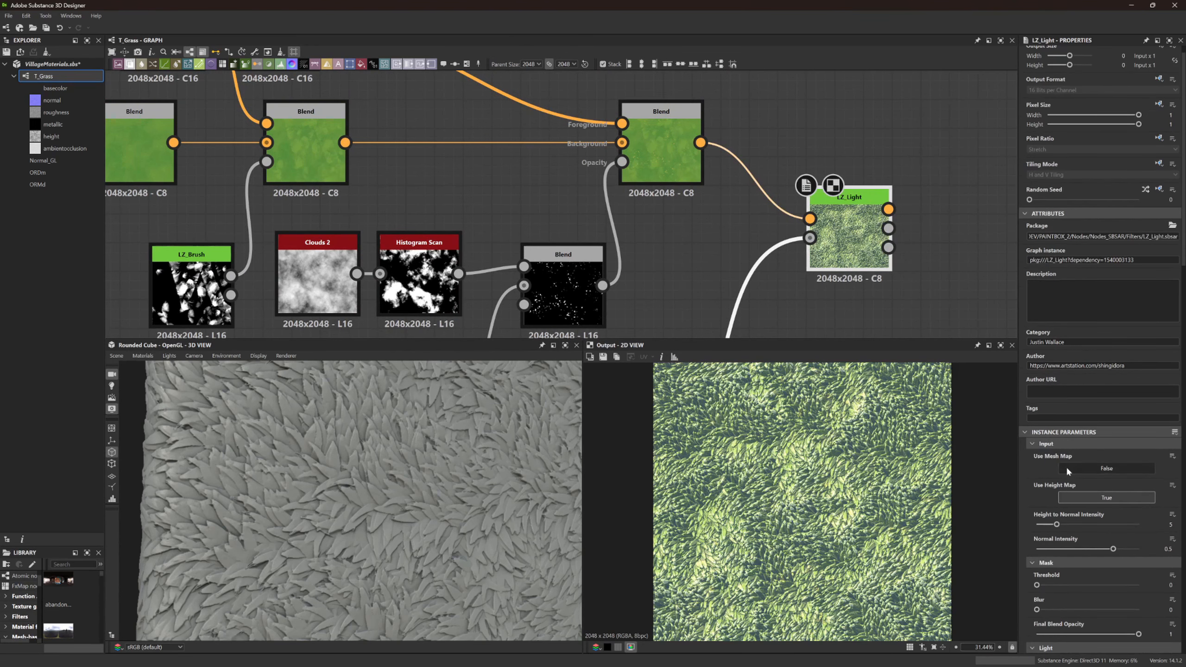
pyautogui.scroll(-18, 1051, 467)
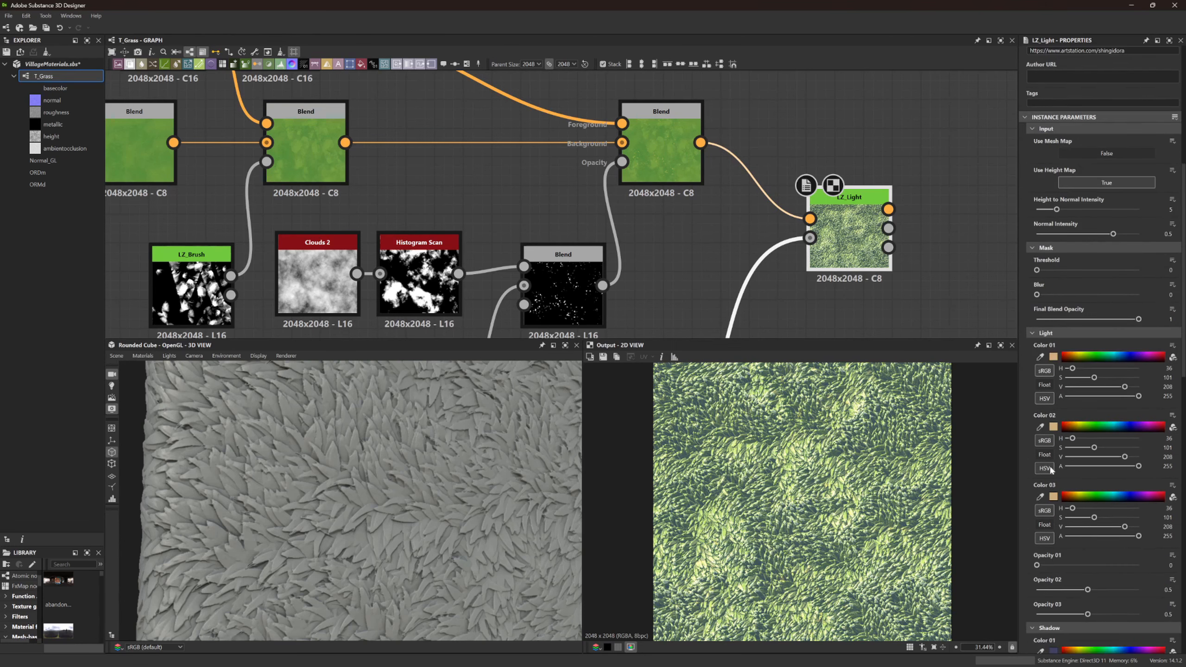
pyautogui.moveTo(1088, 441); pyautogui.dragTo(954, 437)
pyautogui.moveTo(1088, 466); pyautogui.dragTo(1029, 465)
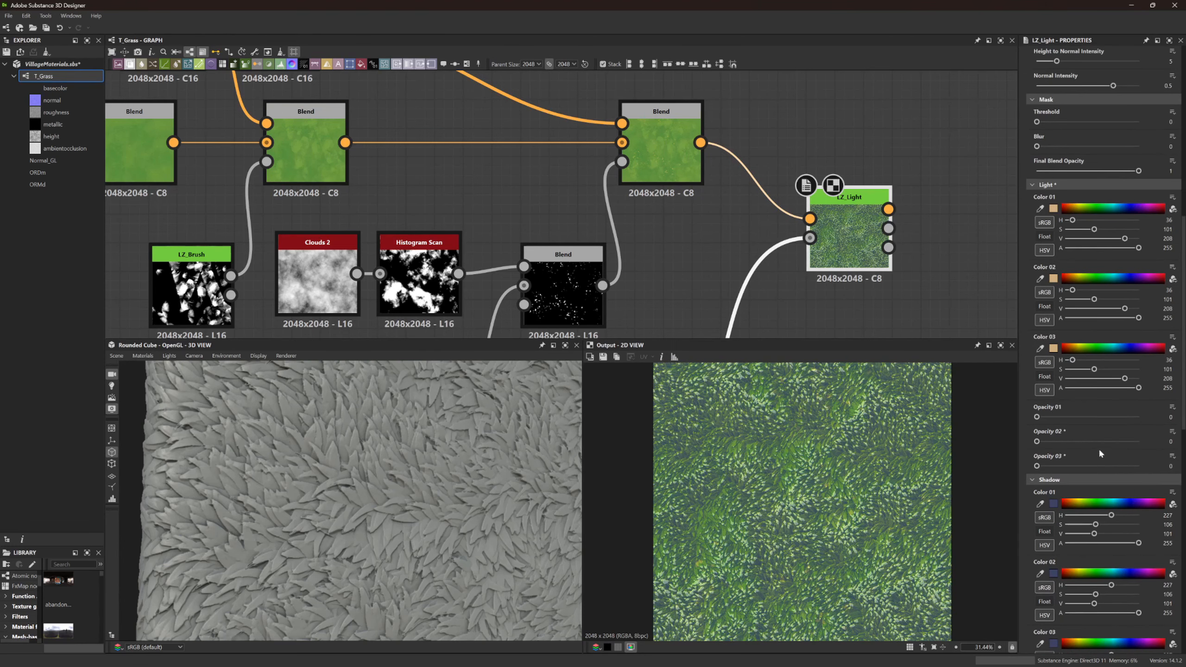
pyautogui.scroll(-6, 1099, 449)
pyautogui.moveTo(1087, 514); pyautogui.dragTo(1032, 539)
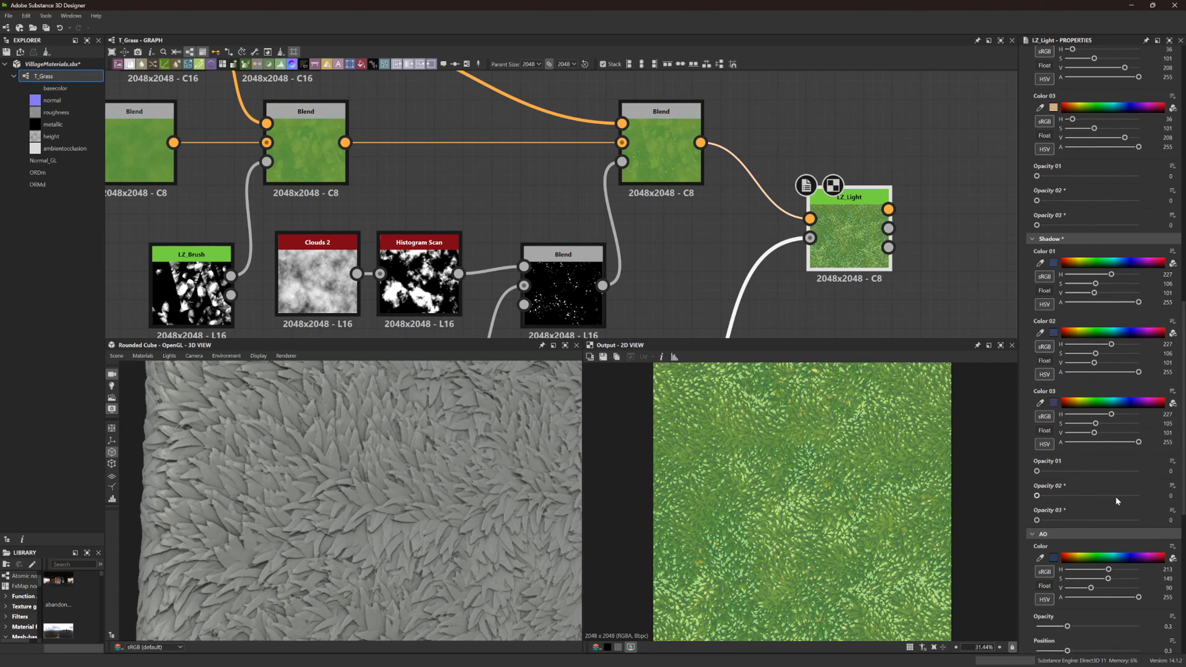
# Set LZ_Light's AO and Shine opacities to 0
pyautogui.scroll(-7, 1093, 509)
pyautogui.scroll(-2, 1079, 522)
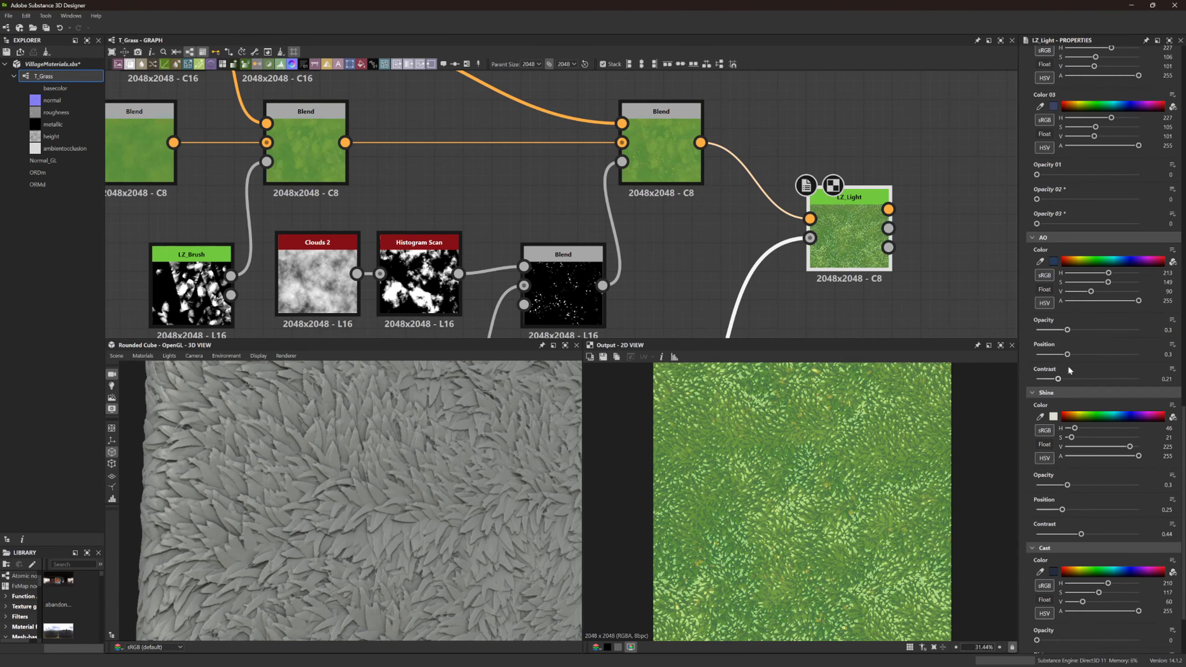
pyautogui.moveTo(1068, 329); pyautogui.dragTo(1029, 330)
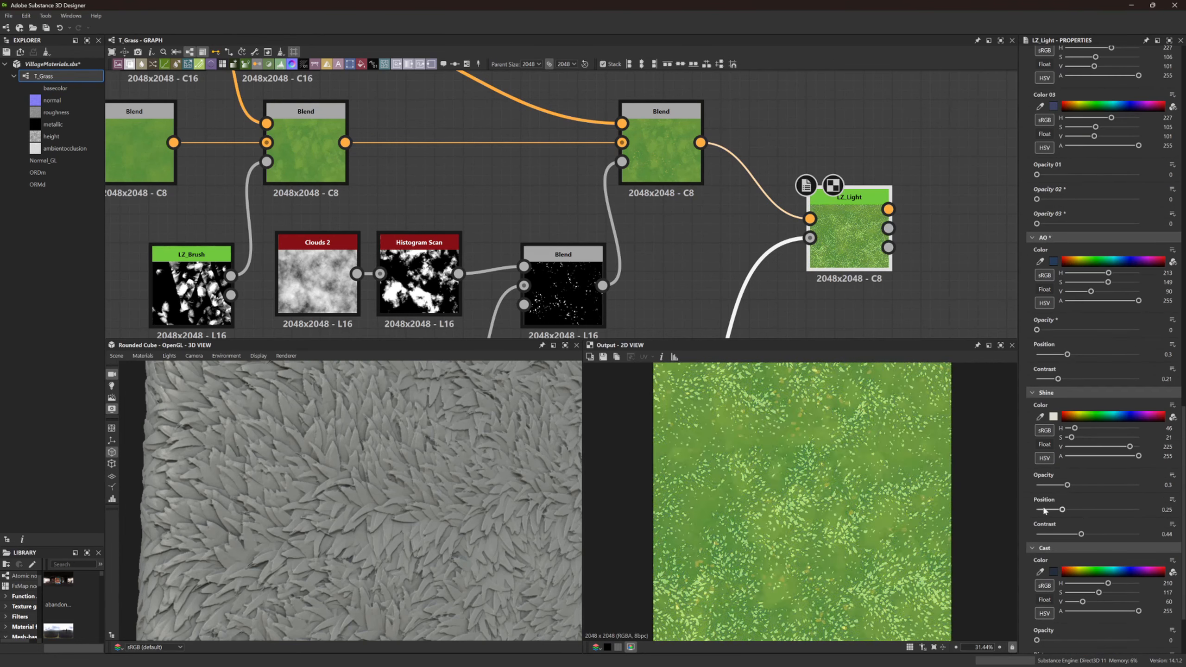
pyautogui.moveTo(1068, 486); pyautogui.dragTo(975, 479)
pyautogui.scroll(-3, 1050, 548)
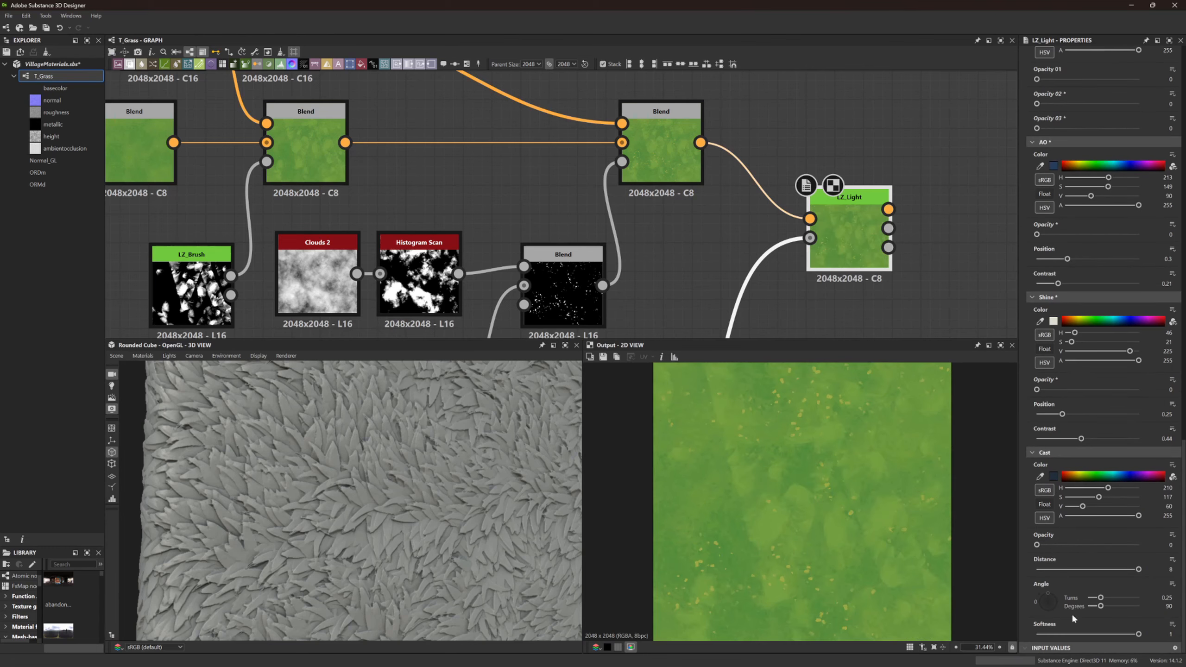
# Try LZ_Light's Light Opacity 01 at 0.31 and inspect the highlights up close
pyautogui.scroll(10, 1062, 418)
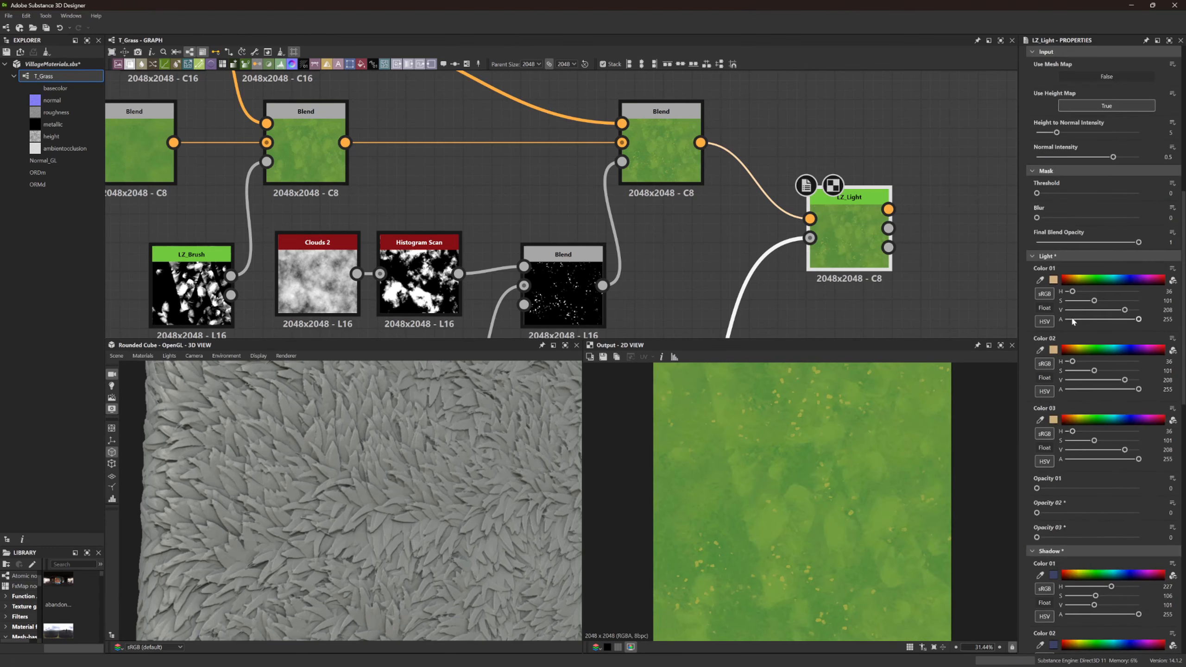
pyautogui.scroll(2, 1074, 321)
pyautogui.scroll(-8, 1039, 373)
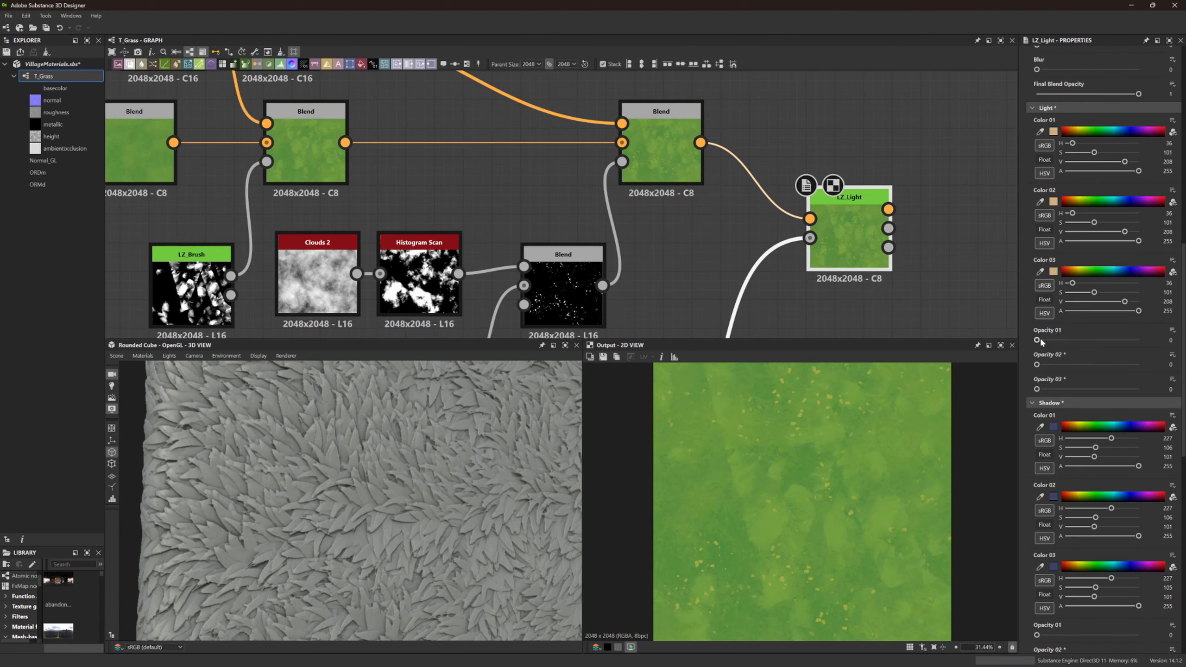
pyautogui.moveTo(1041, 340); pyautogui.dragTo(1068, 340)
pyautogui.scroll(1, 858, 459)
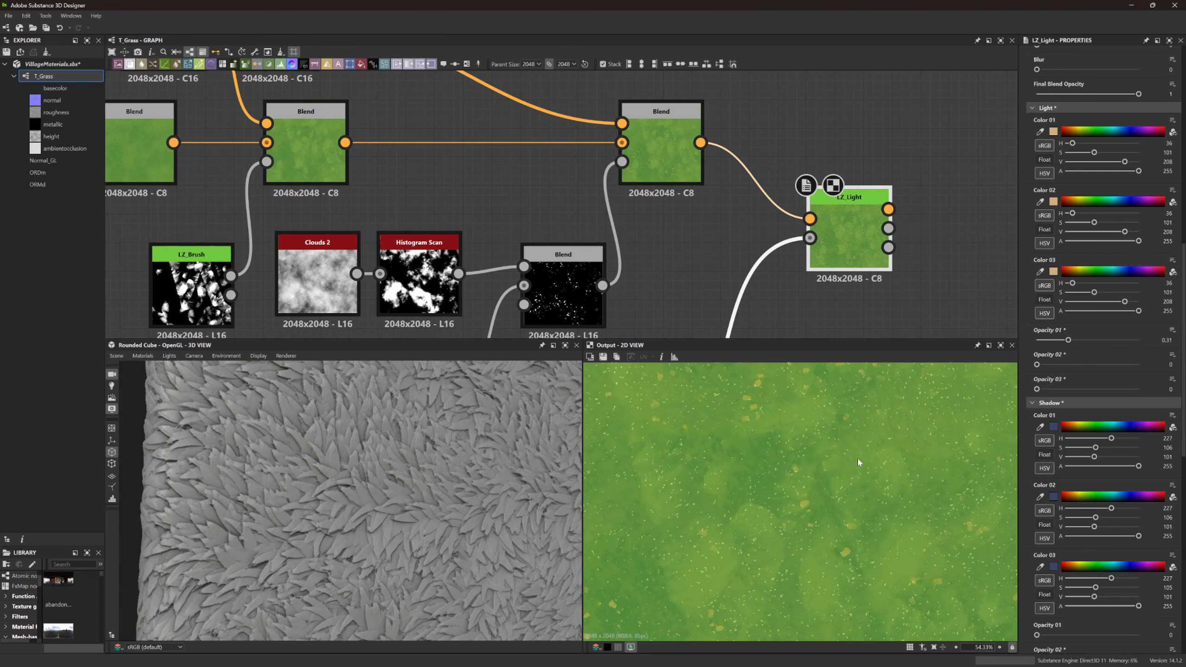
# Set LZ_Light's Height to Normal Intensity to 4.52 and its mask Blur to 0.04
pyautogui.scroll(7, 1103, 352)
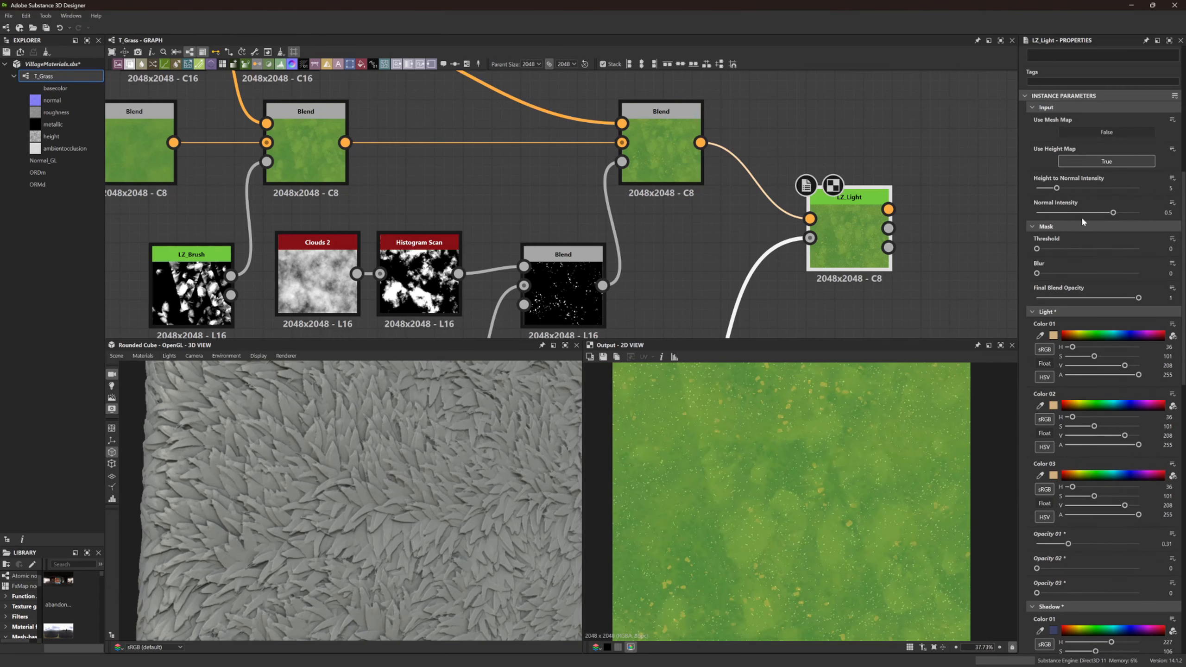
pyautogui.click(1067, 188)
pyautogui.click(1055, 189)
pyautogui.moveTo(1048, 250); pyautogui.dragTo(1047, 275)
# Trace the height connection back to the Histogram Range in the grass details frame and preview it
pyautogui.scroll(-4, 714, 239)
pyautogui.moveTo(714, 240); pyautogui.dragTo(983, 140, button='middle')
pyautogui.scroll(2, 474, 249)
pyautogui.click(442, 253)
pyautogui.doubleClick(442, 253)
# Insert an Auto Levels node on the height connection just before LZ_Light
pyautogui.scroll(-3, 633, 258)
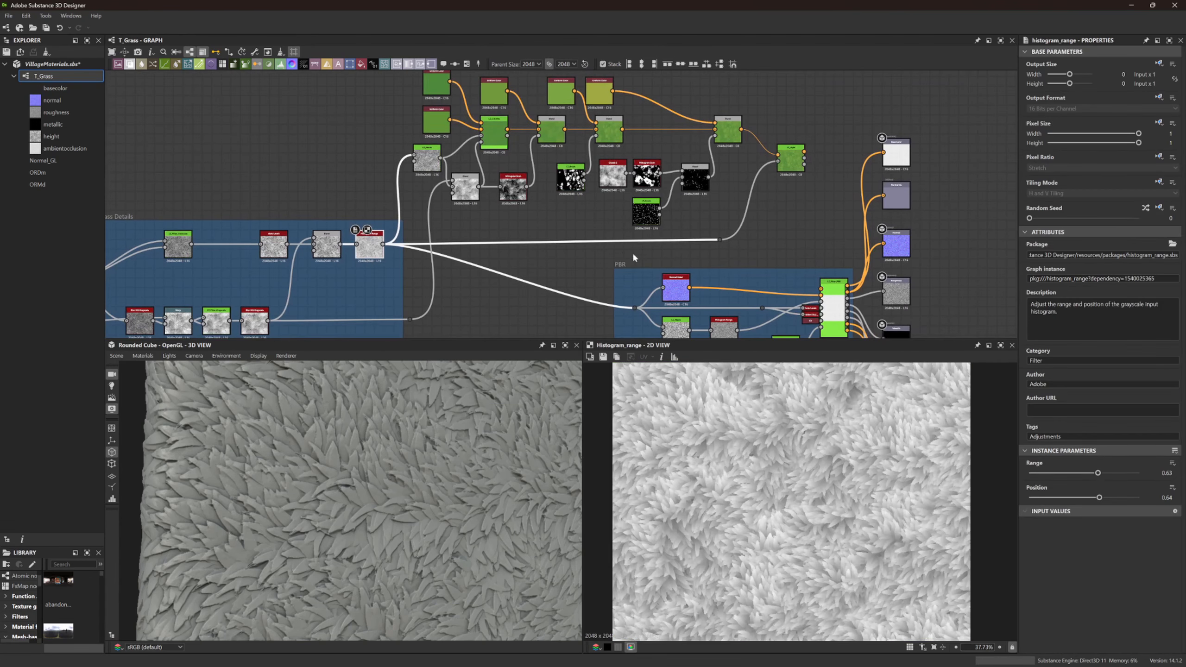
pyautogui.moveTo(728, 231); pyautogui.dragTo(727, 230)
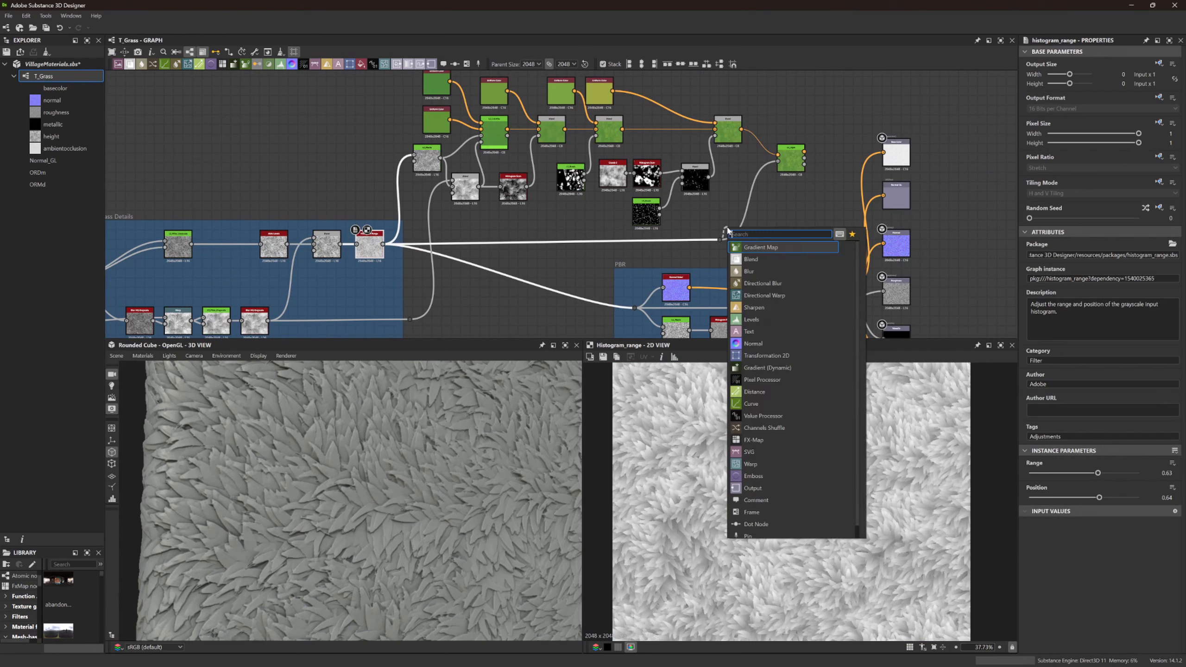
pyautogui.write('auto level')
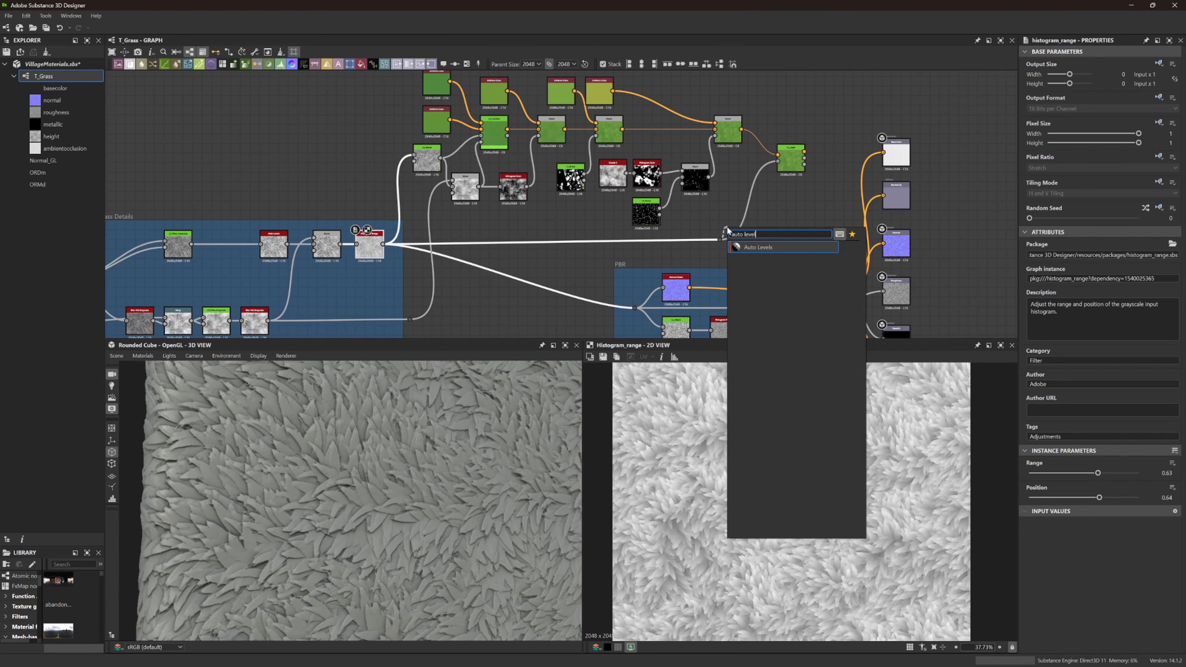
pyautogui.press('Return')
pyautogui.scroll(3, 728, 231)
pyautogui.moveTo(797, 112); pyautogui.dragTo(789, 122)
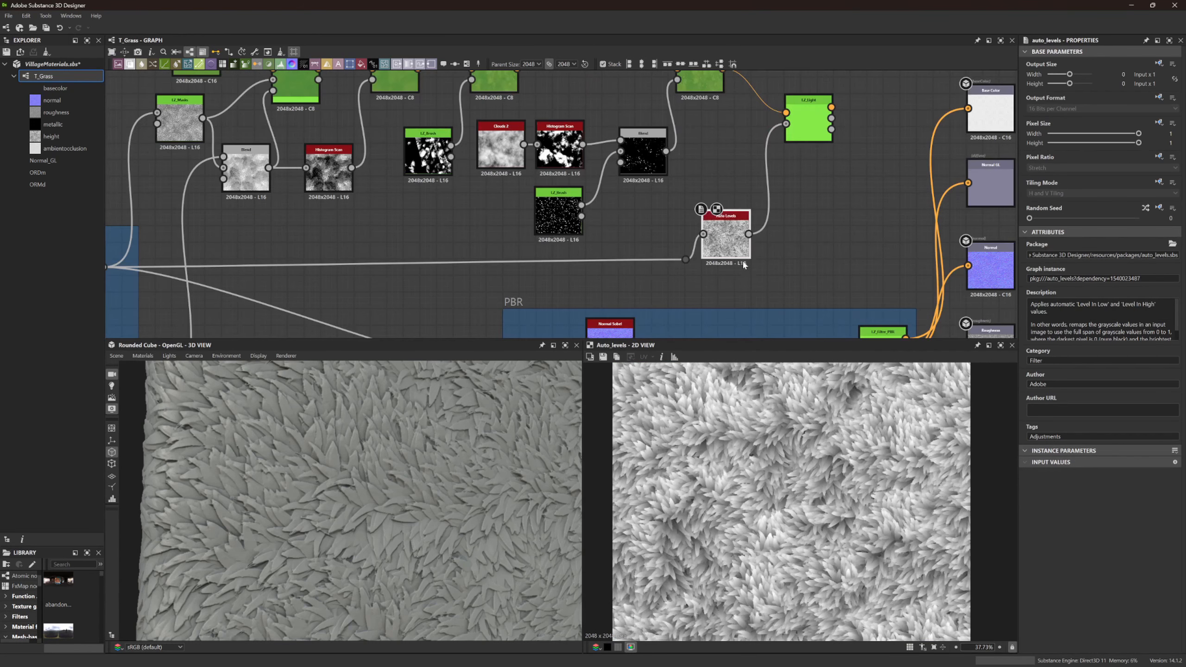
# Preview LZ_Light and set its Normal Intensity to -0.08
pyautogui.doubleClick(808, 122)
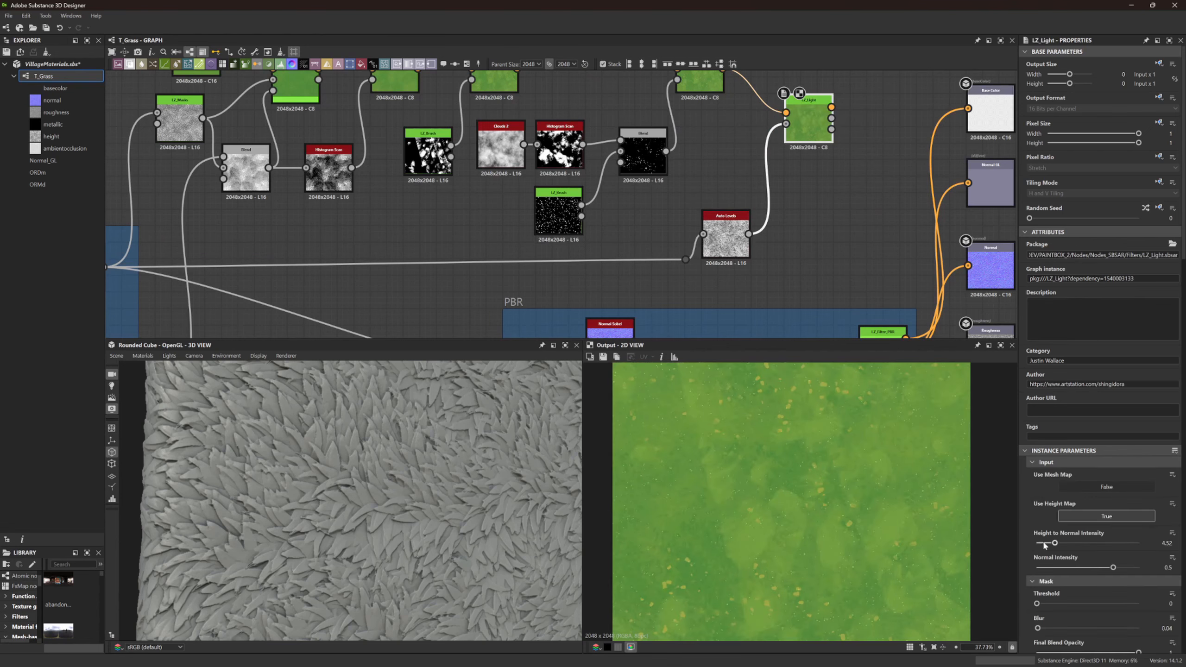
pyautogui.moveTo(1086, 568)
pyautogui.mouseDown()
pyautogui.moveTo(1050, 567)
pyautogui.moveTo(1078, 568)
pyautogui.mouseUp()
pyautogui.scroll(-8, 1082, 573)
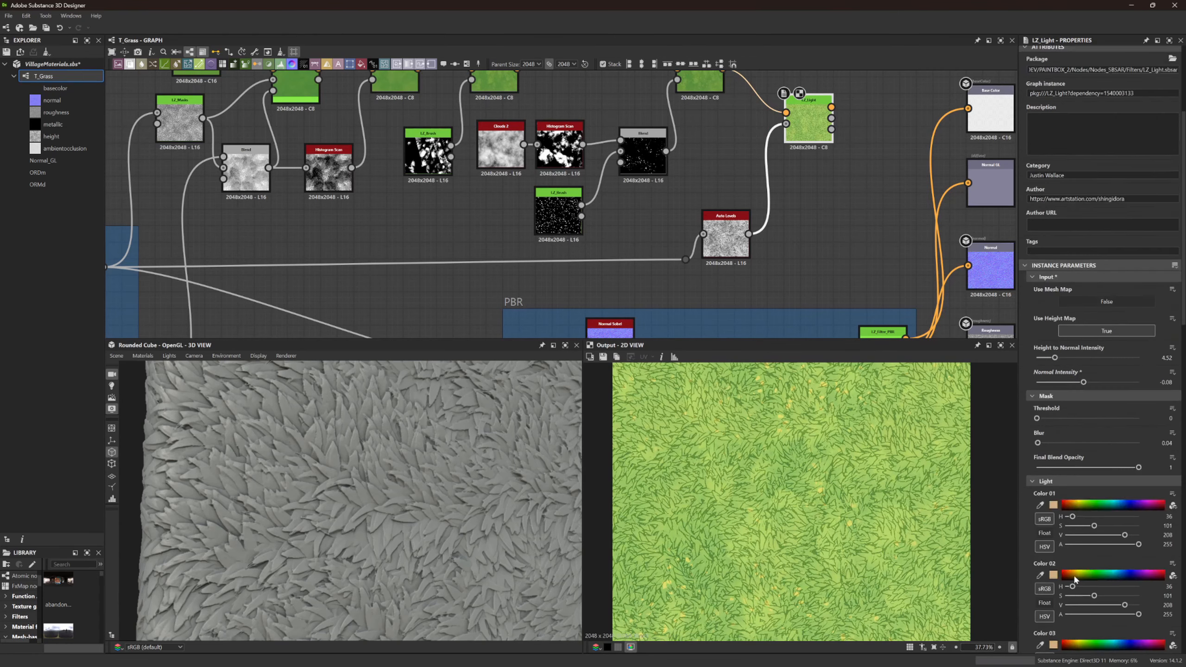
pyautogui.scroll(-2, 881, 504)
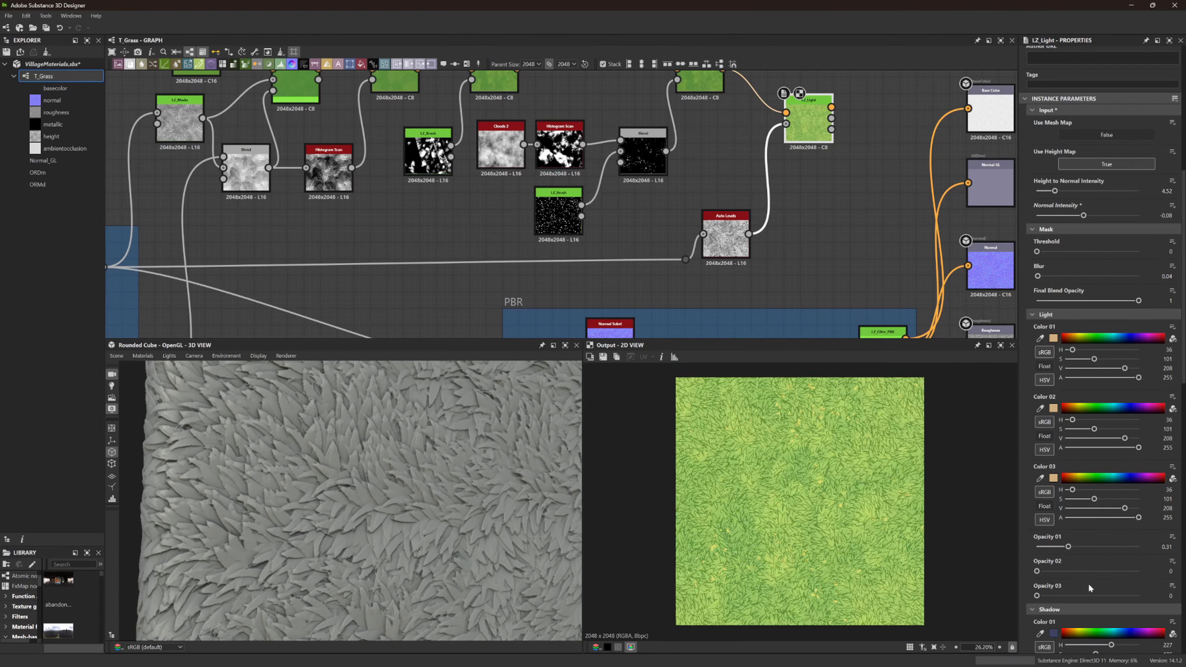
# Try Light Opacity 01 at 0.04 and inspect the blade highlights at close and far zoom
pyautogui.moveTo(1056, 548); pyautogui.dragTo(1041, 547)
pyautogui.scroll(7, 799, 483)
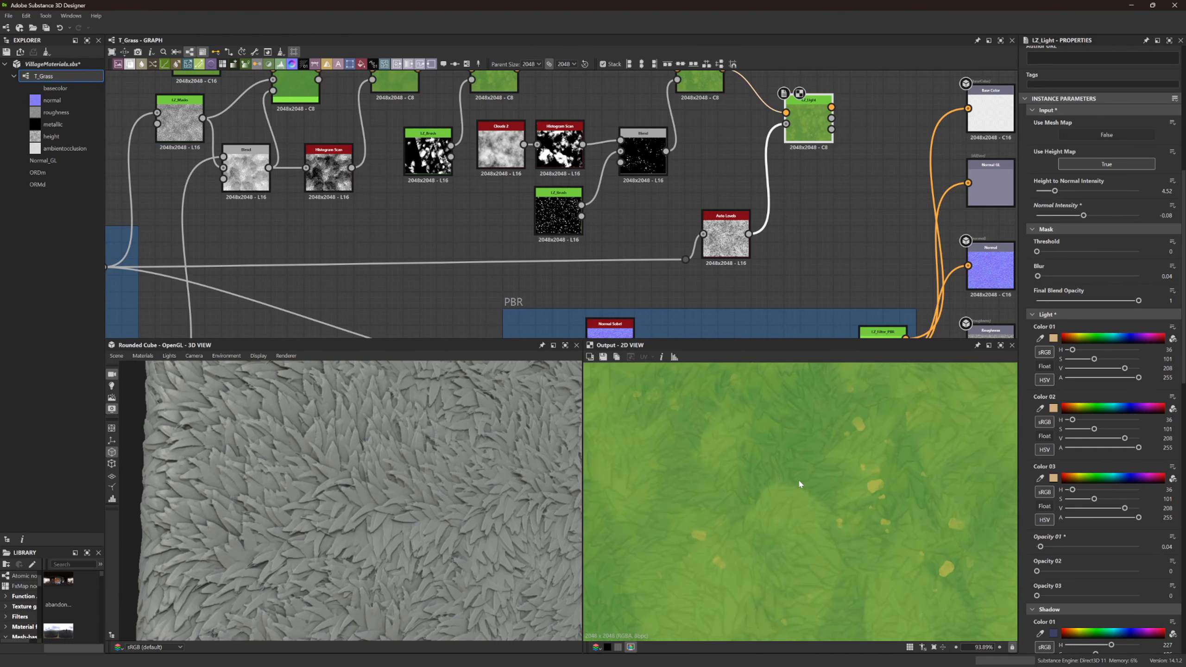
pyautogui.scroll(-7, 798, 479)
pyautogui.scroll(8, 798, 479)
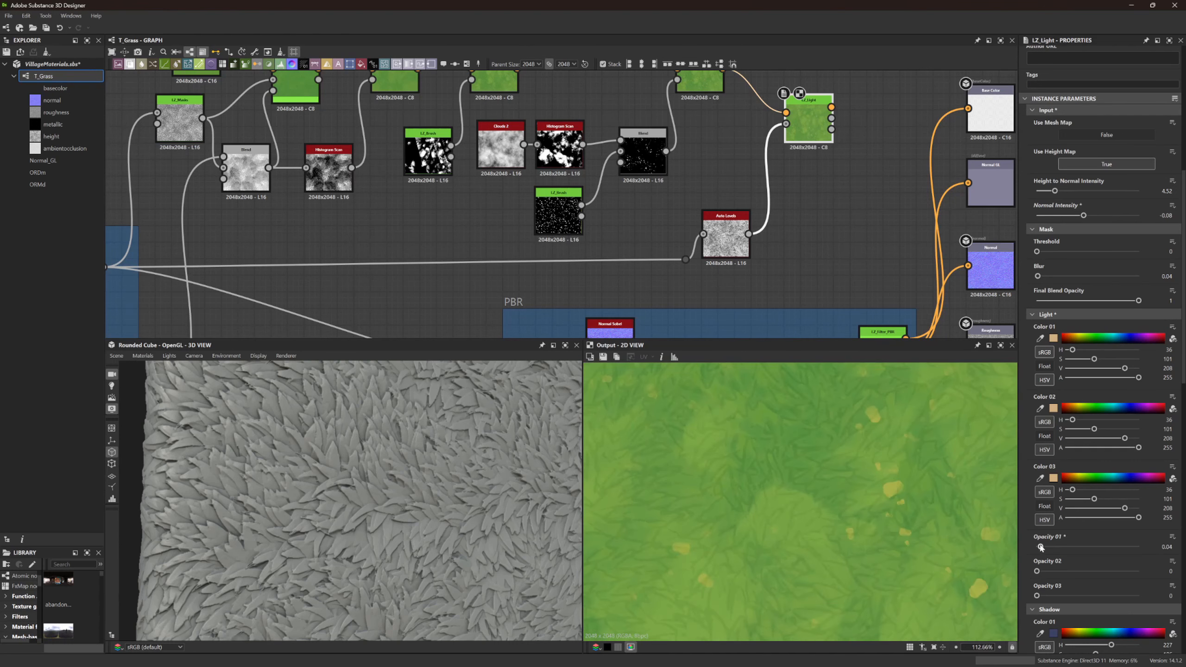
# Set Light Opacity 01 to 0 and Light Opacity 02 to 0.05, checking the highlights at different zoom levels
pyautogui.moveTo(1040, 569); pyautogui.dragTo(1049, 572)
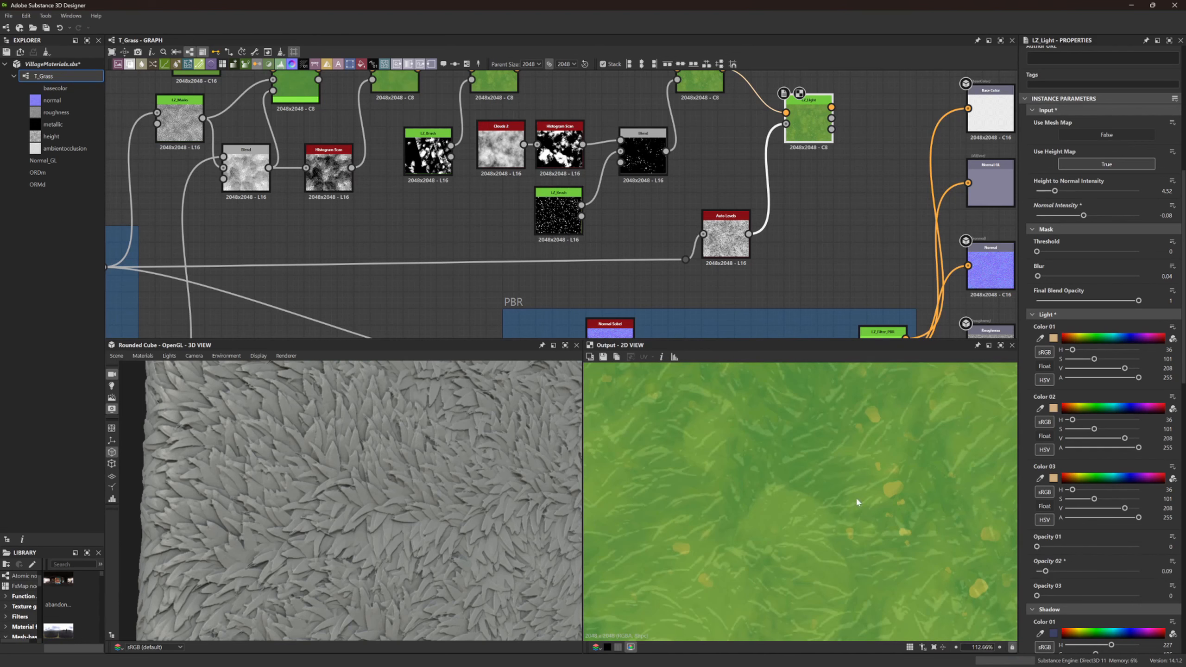
pyautogui.scroll(-8, 855, 496)
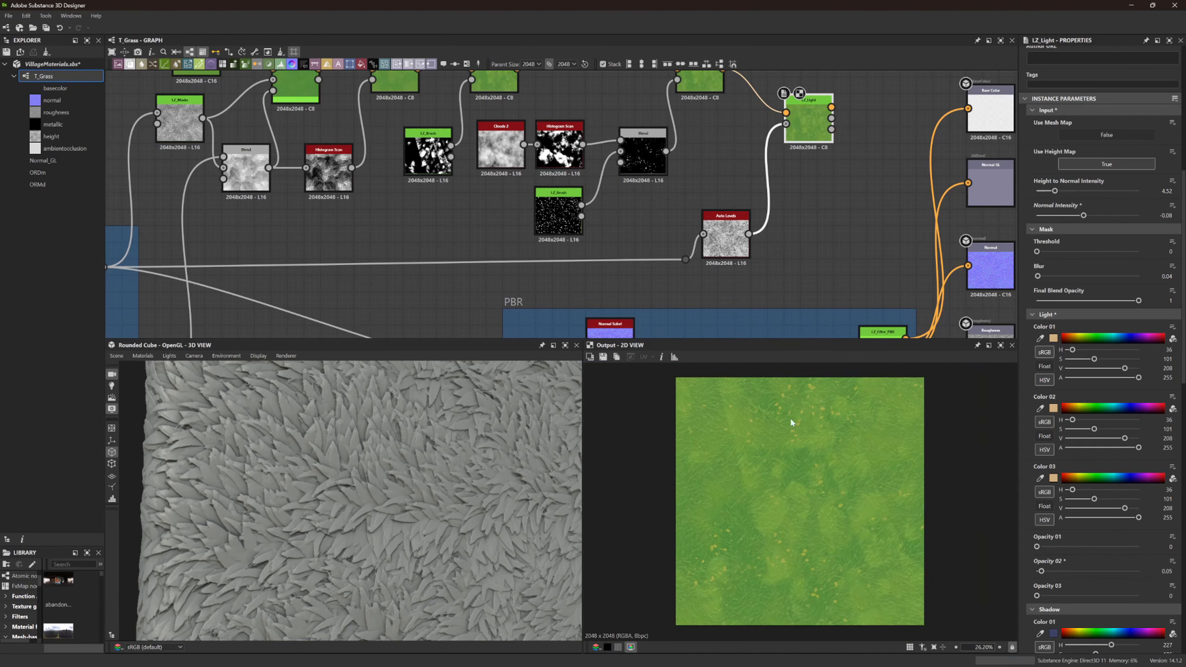
pyautogui.scroll(3, 791, 422)
pyautogui.scroll(-5, 778, 326)
pyautogui.scroll(-4, 783, 420)
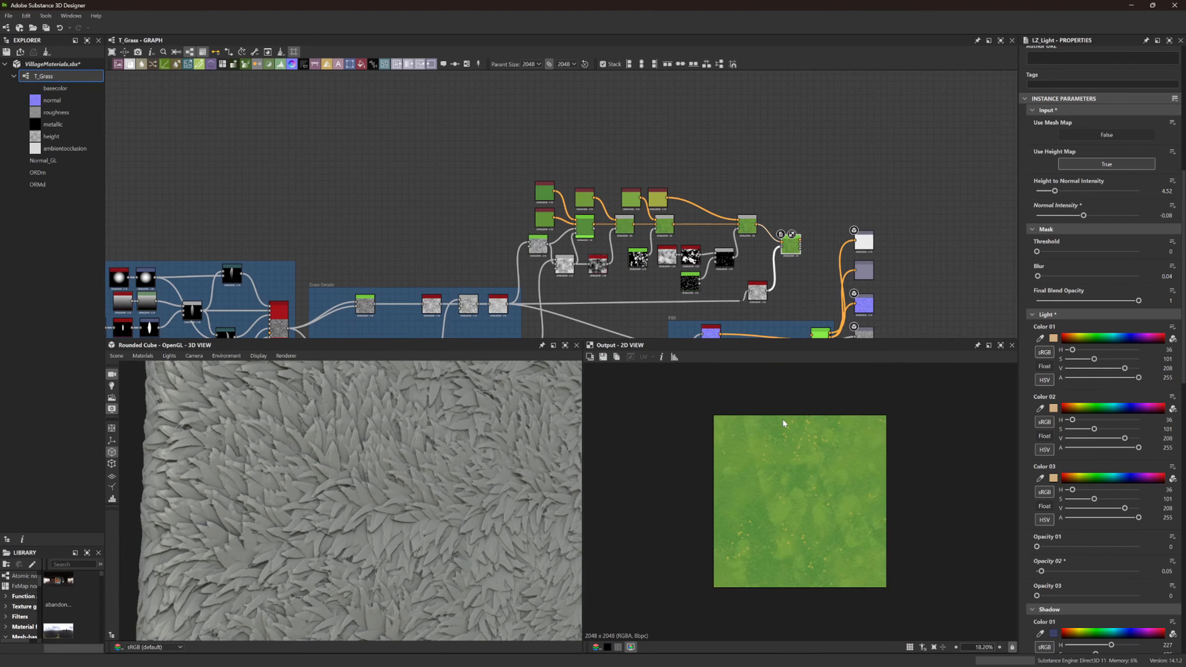
pyautogui.scroll(8, 789, 403)
pyautogui.scroll(-3, 813, 480)
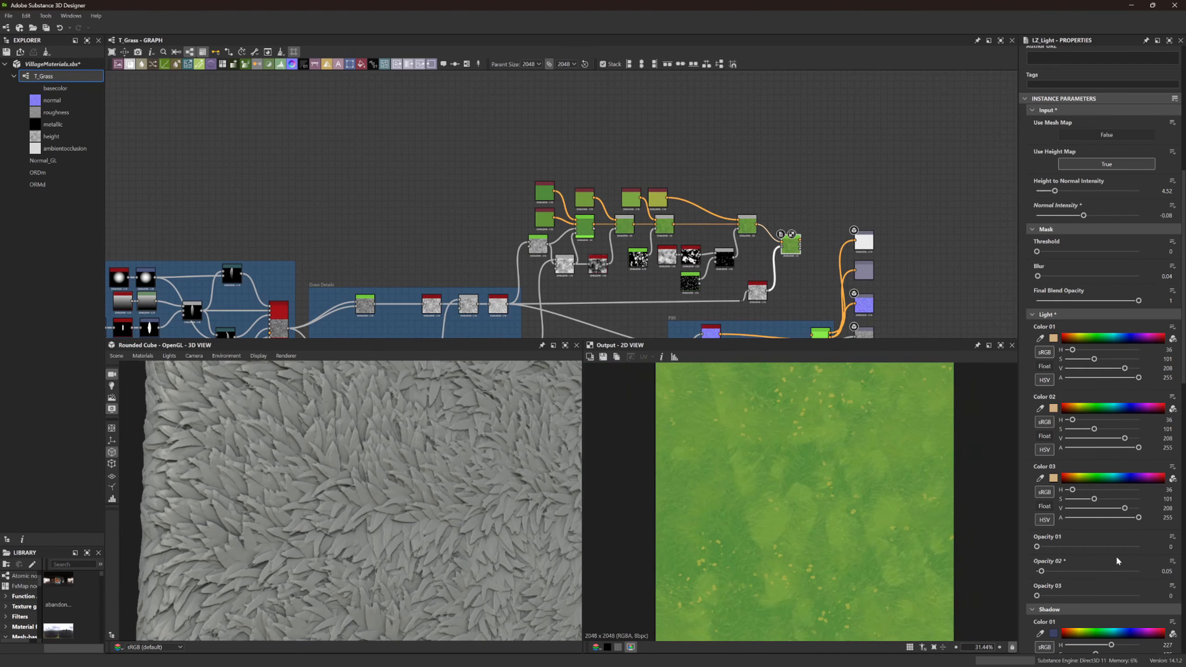
# Set Light Opacity 02 to 0.13 and test the shadow opacities, leaving Shadow Opacity 02 at 0 and Shadow Opacity 03 at 0.17
pyautogui.moveTo(1045, 572); pyautogui.dragTo(1057, 610)
pyautogui.scroll(-5, 1072, 549)
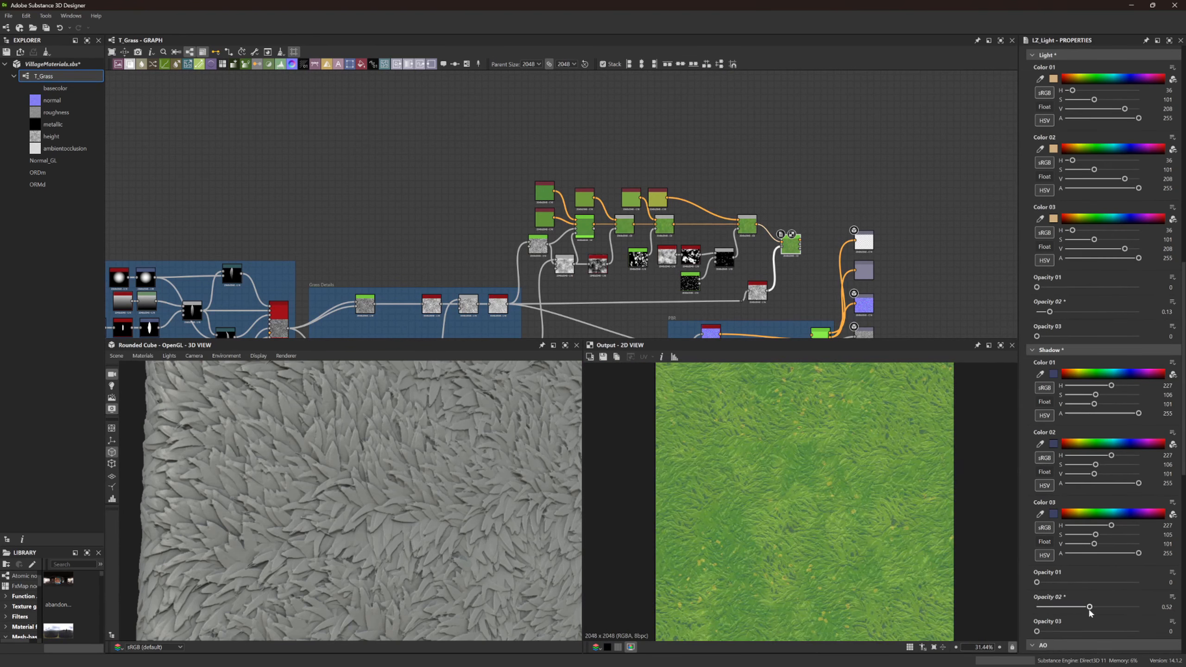
pyautogui.moveTo(1037, 584)
pyautogui.mouseDown()
pyautogui.moveTo(1110, 587)
pyautogui.moveTo(1030, 584)
pyautogui.mouseUp()
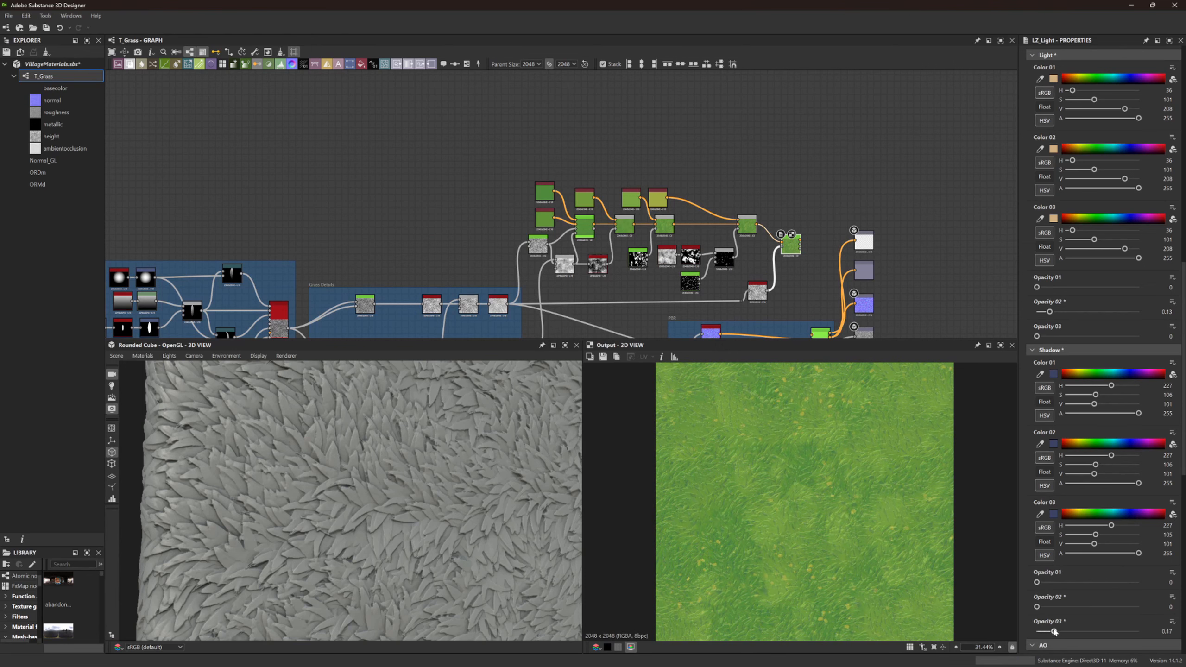
# Set Shadow Opacity 03 to 0 and tune the AO to Opacity 0.11, Position 0.5 and Contrast 0.5
pyautogui.scroll(-3, 1051, 607)
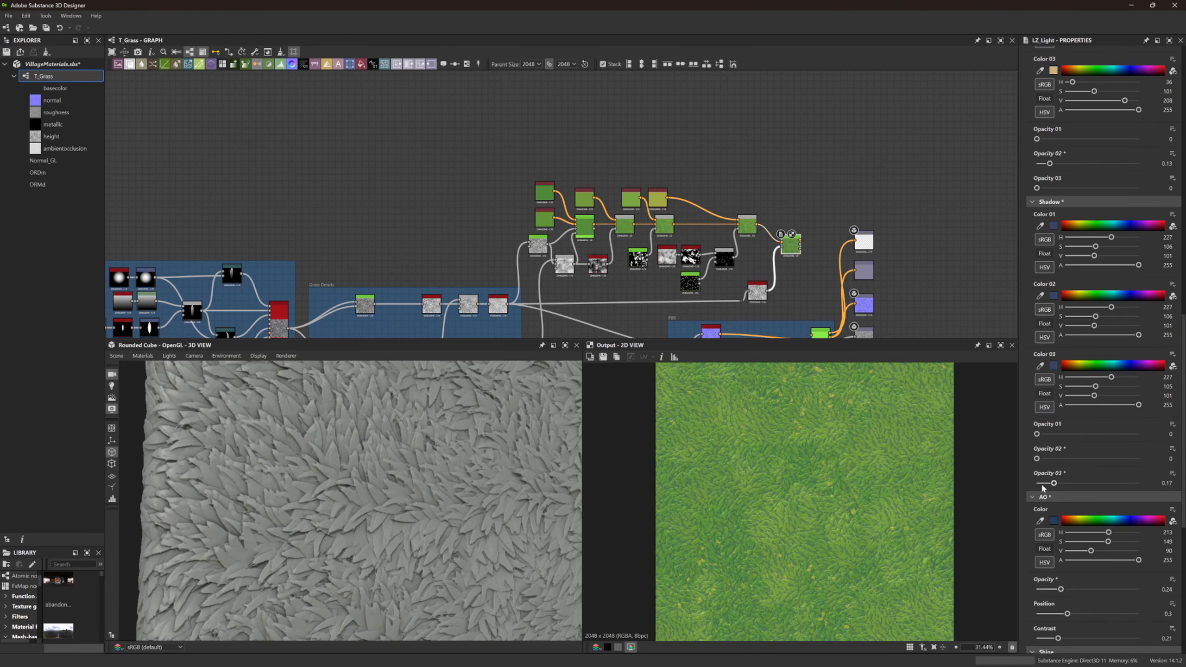
pyautogui.moveTo(1051, 590); pyautogui.dragTo(1087, 618)
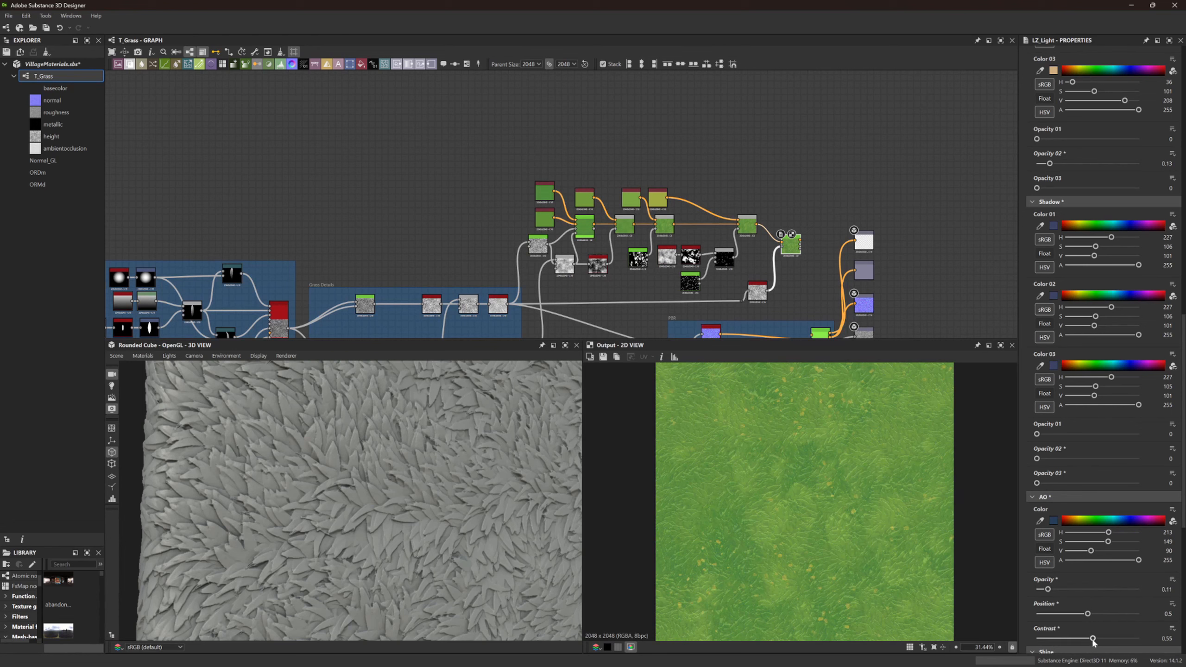
# Test Light Opacity 03 and return it to 0, and lower the AO Opacity to 0.05
pyautogui.scroll(3, 1092, 327)
pyautogui.moveTo(1037, 319)
pyautogui.mouseDown()
pyautogui.moveTo(1074, 320)
pyautogui.moveTo(1049, 321)
pyautogui.mouseUp()
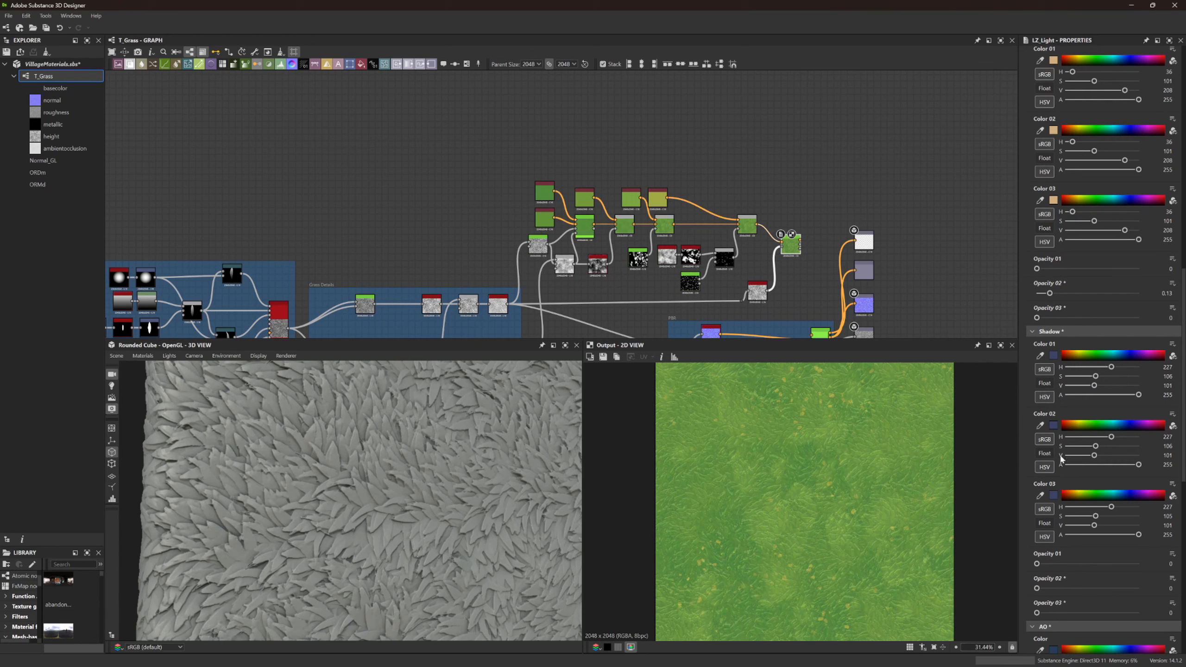
pyautogui.scroll(-3, 1050, 463)
pyautogui.click(1036, 570)
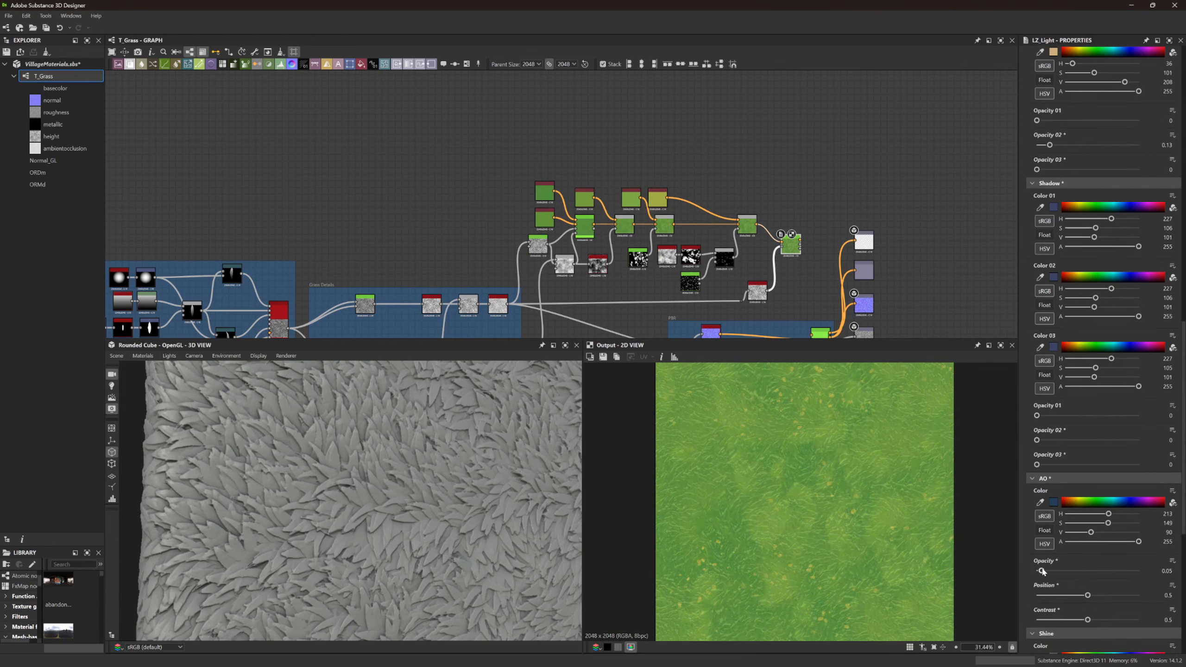
pyautogui.scroll(8, 1053, 378)
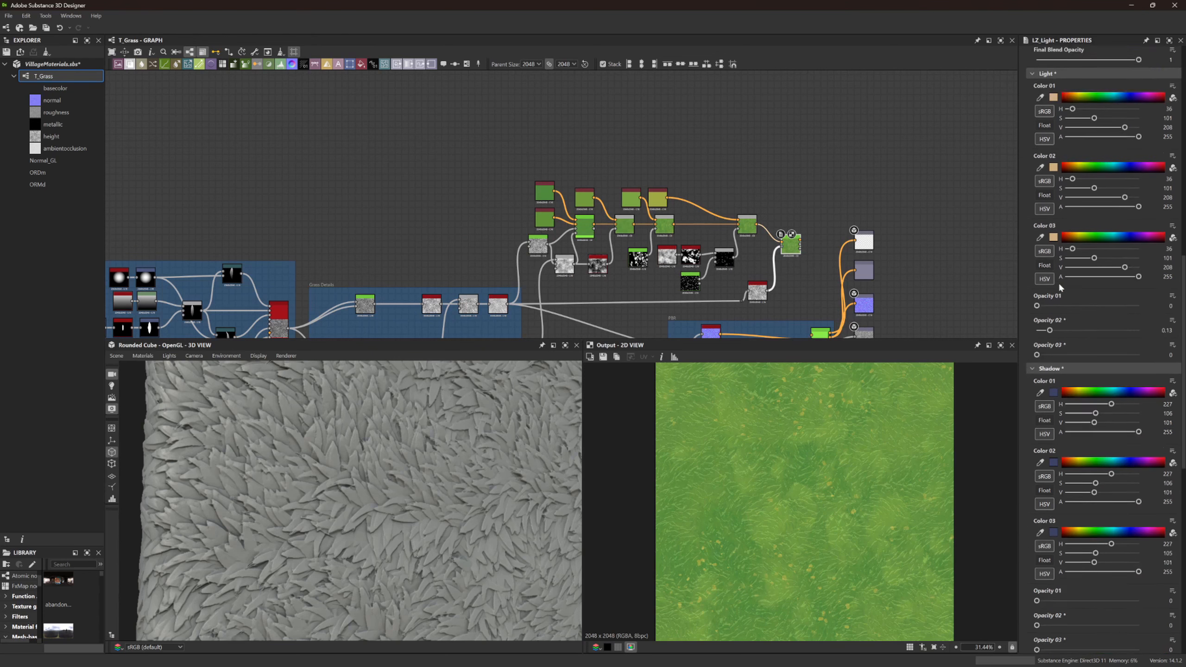
# Test the LZ_Light mask Threshold, and set the Shine Opacity to 0.24 and the Cast Opacity to 0.01
pyautogui.moveTo(1037, 382); pyautogui.dragTo(1055, 383)
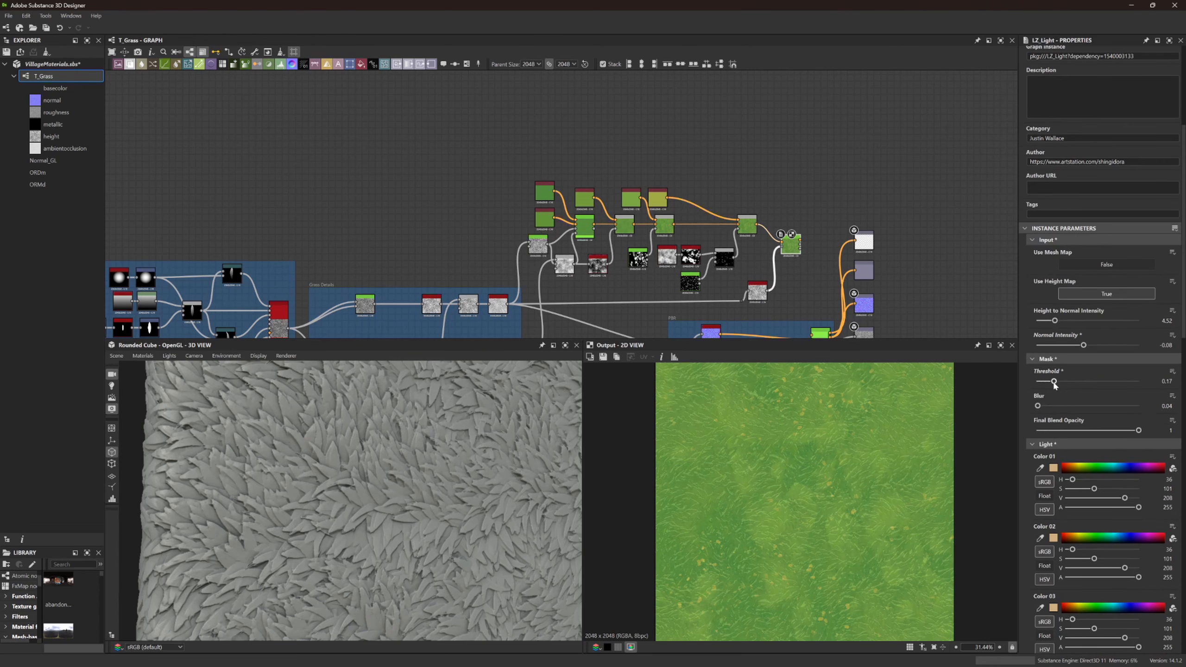
pyautogui.scroll(-9, 1042, 388)
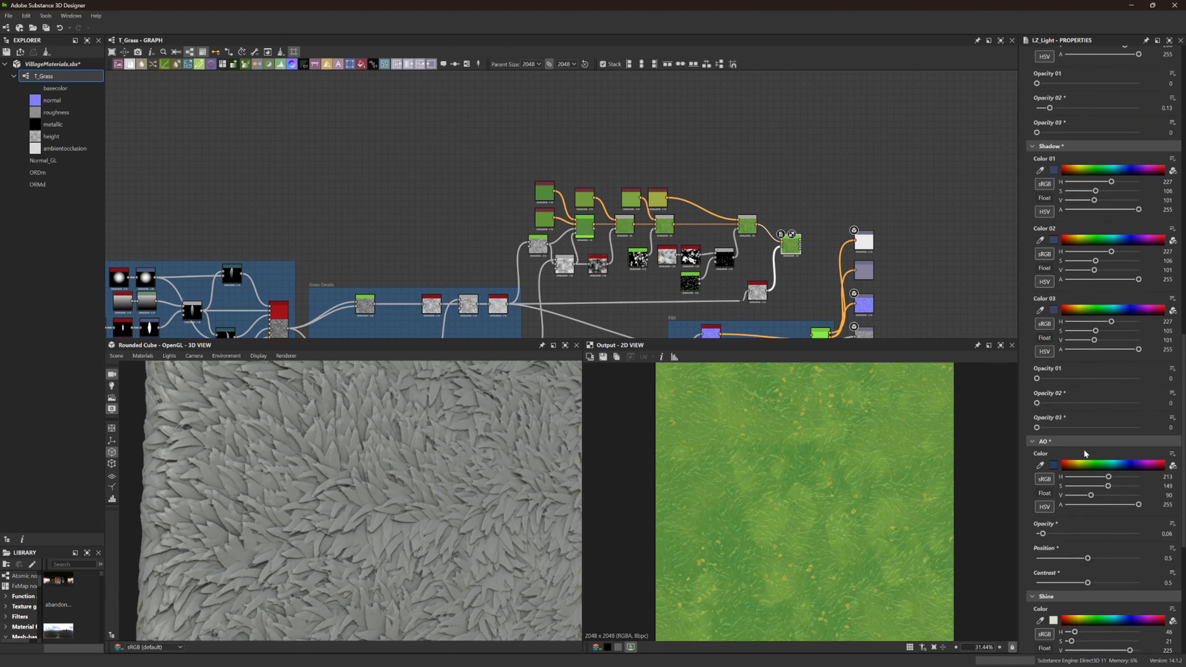
pyautogui.moveTo(1036, 540); pyautogui.dragTo(1072, 546)
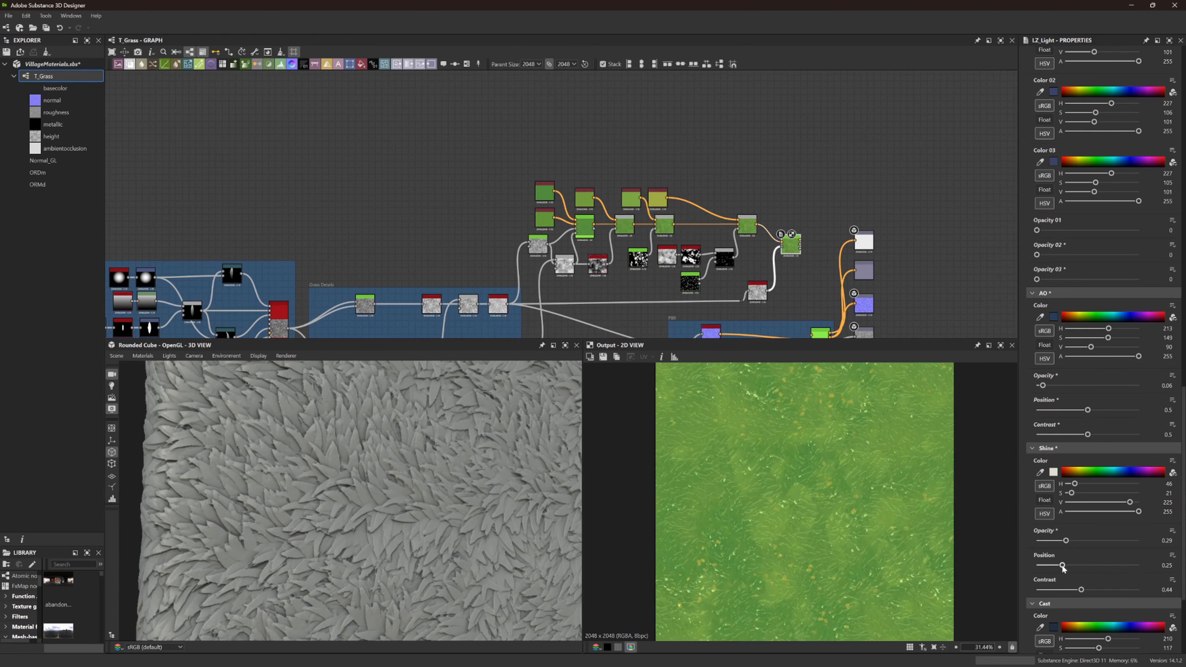
pyautogui.moveTo(1062, 566)
pyautogui.mouseDown()
pyautogui.moveTo(1115, 566)
pyautogui.moveTo(1053, 575)
pyautogui.moveTo(1064, 575)
pyautogui.mouseUp()
pyautogui.scroll(-4, 1062, 544)
pyautogui.moveTo(1062, 545); pyautogui.dragTo(1046, 546)
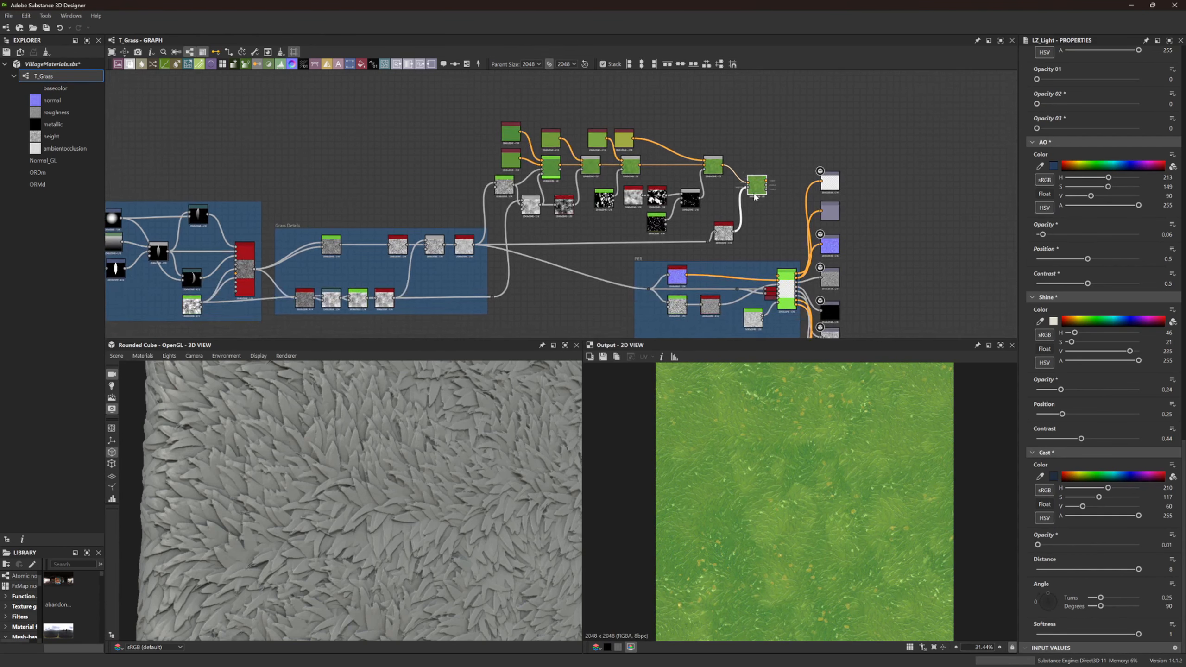
# Preview the LZ_Light node's Masks 02 output and return to its color output
pyautogui.scroll(5, 764, 147)
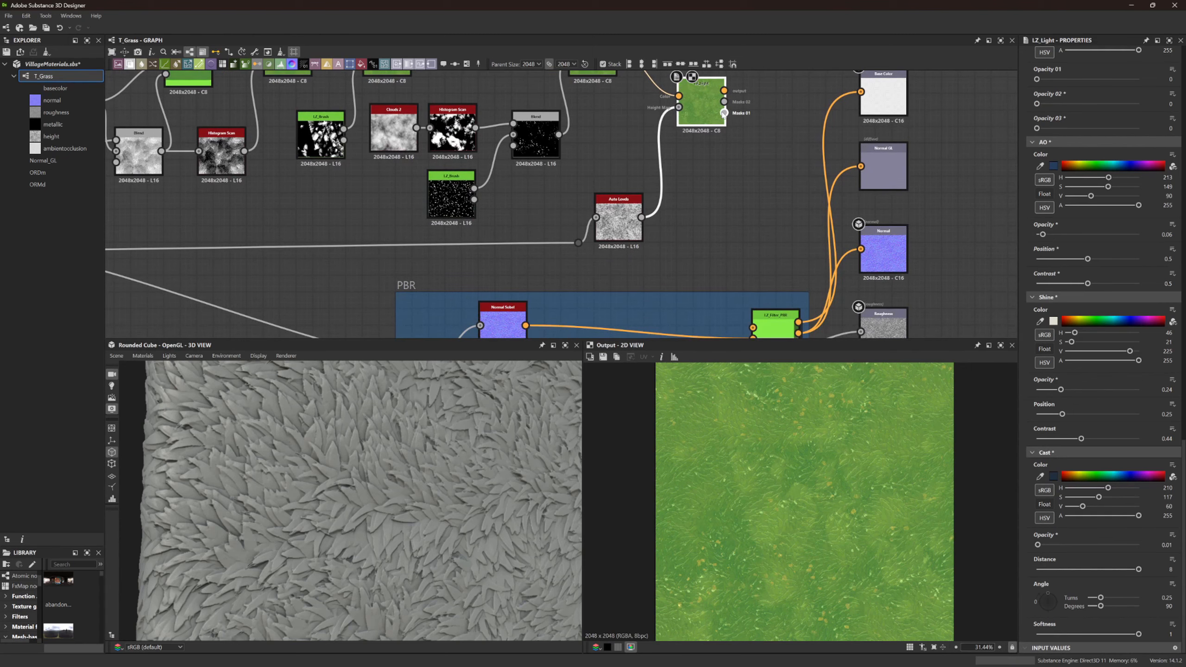
pyautogui.click(725, 102)
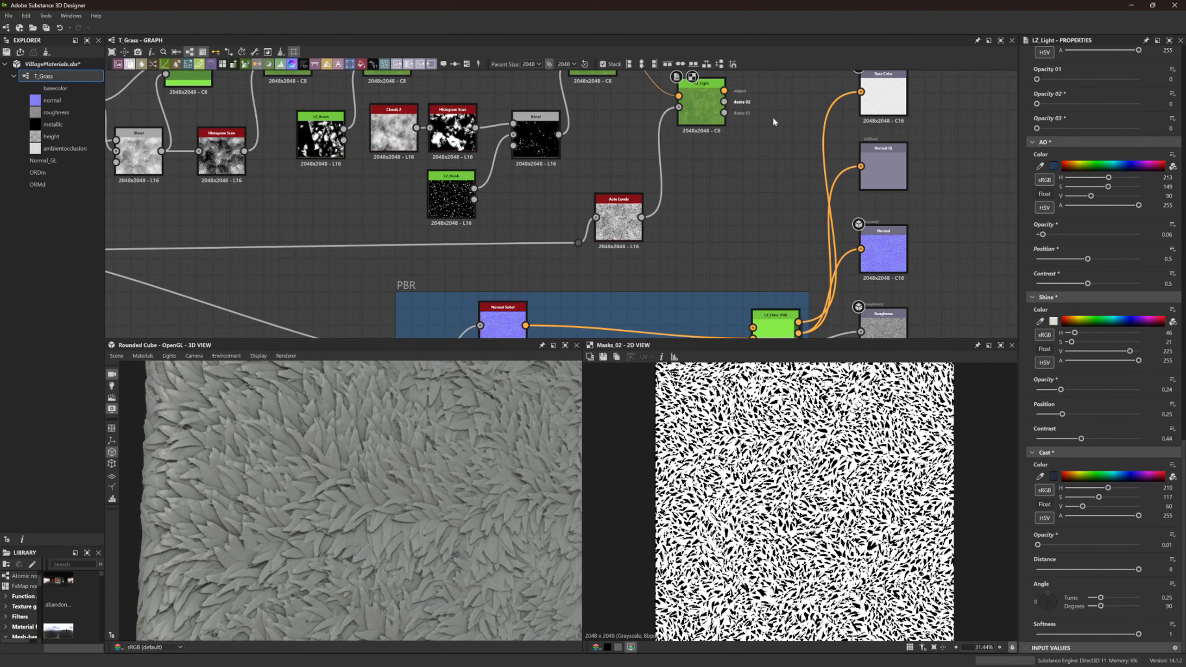
pyautogui.doubleClick(711, 87)
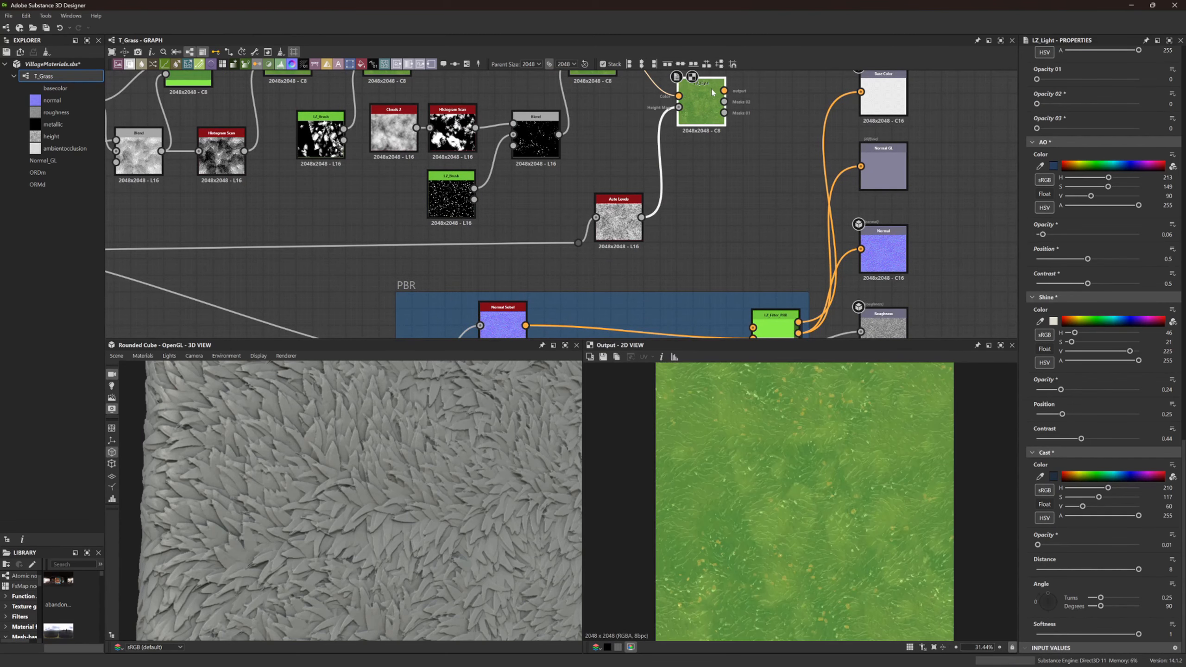
# Test Shadow Opacity 01 and return it to 0, and set Light Opacity 01 to 0.04
pyautogui.scroll(5, 1084, 264)
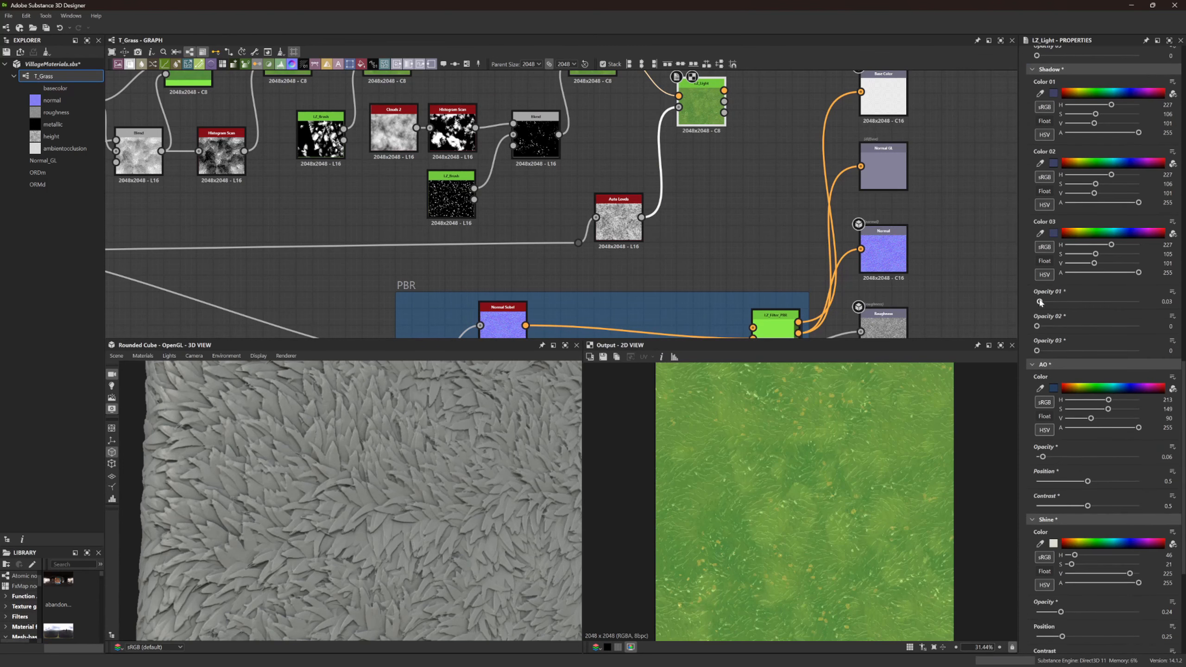
pyautogui.moveTo(1055, 300); pyautogui.dragTo(1040, 300)
pyautogui.scroll(5, 1040, 153)
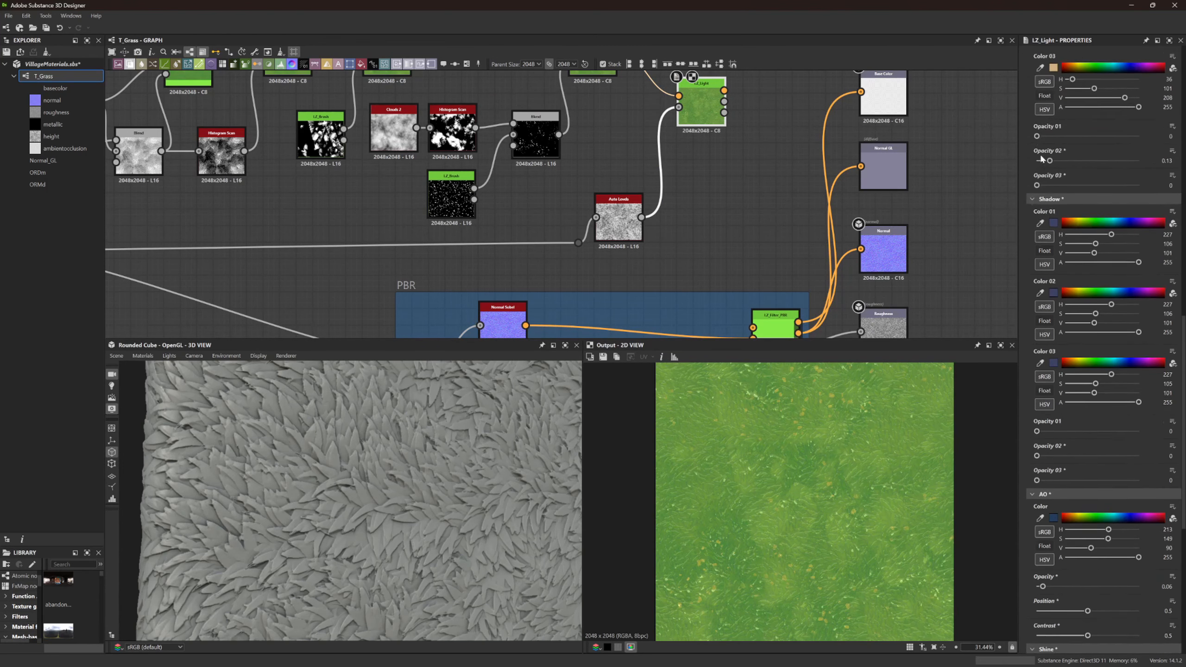
pyautogui.moveTo(1037, 247); pyautogui.dragTo(1042, 248)
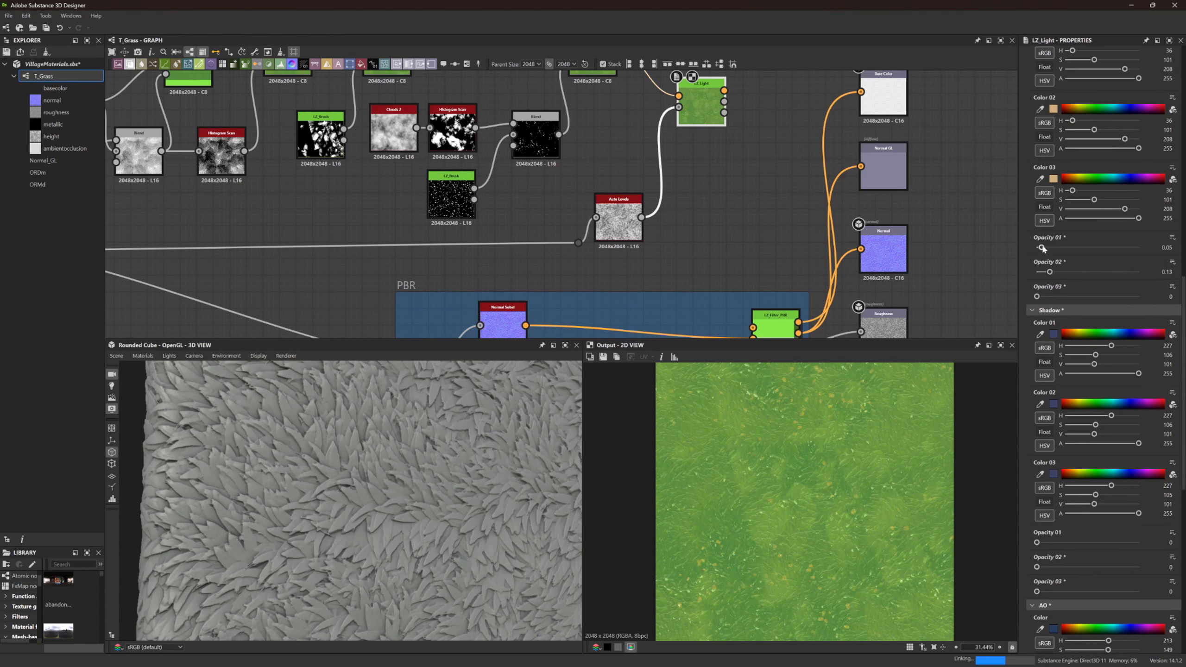
# Set the LZ_Light mask Threshold to 0.05 and the mask Blur to 0.13
pyautogui.scroll(5, 1046, 280)
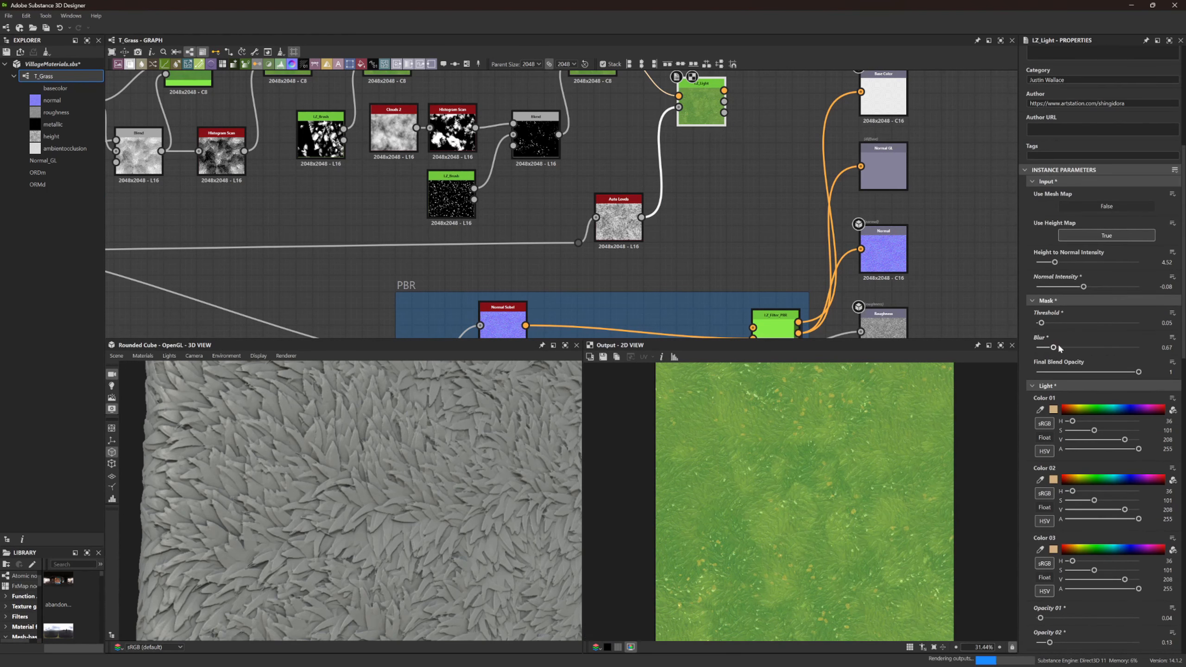
pyautogui.moveTo(1060, 348); pyautogui.dragTo(1040, 348)
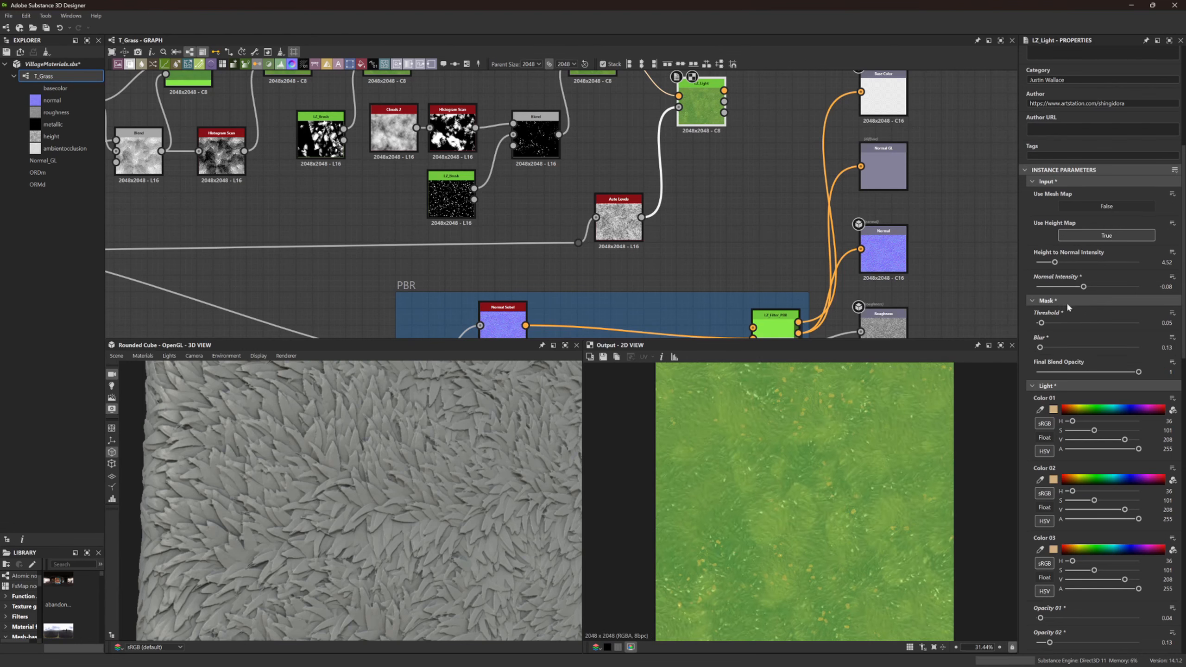
pyautogui.scroll(5, 780, 437)
pyautogui.scroll(-5, 783, 435)
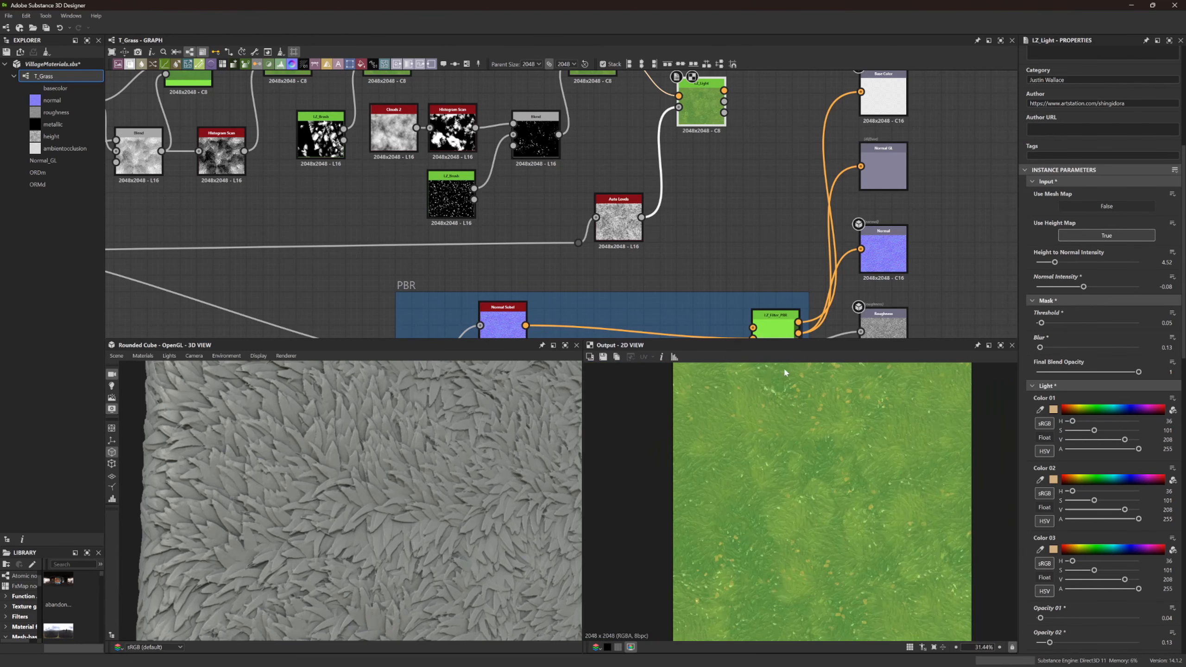
# Connect the LZ_Light color output to the base color input of LZ_Filter_PBR and inspect the material on the cube
pyautogui.moveTo(727, 92); pyautogui.dragTo(753, 328)
pyautogui.doubleClick(774, 325)
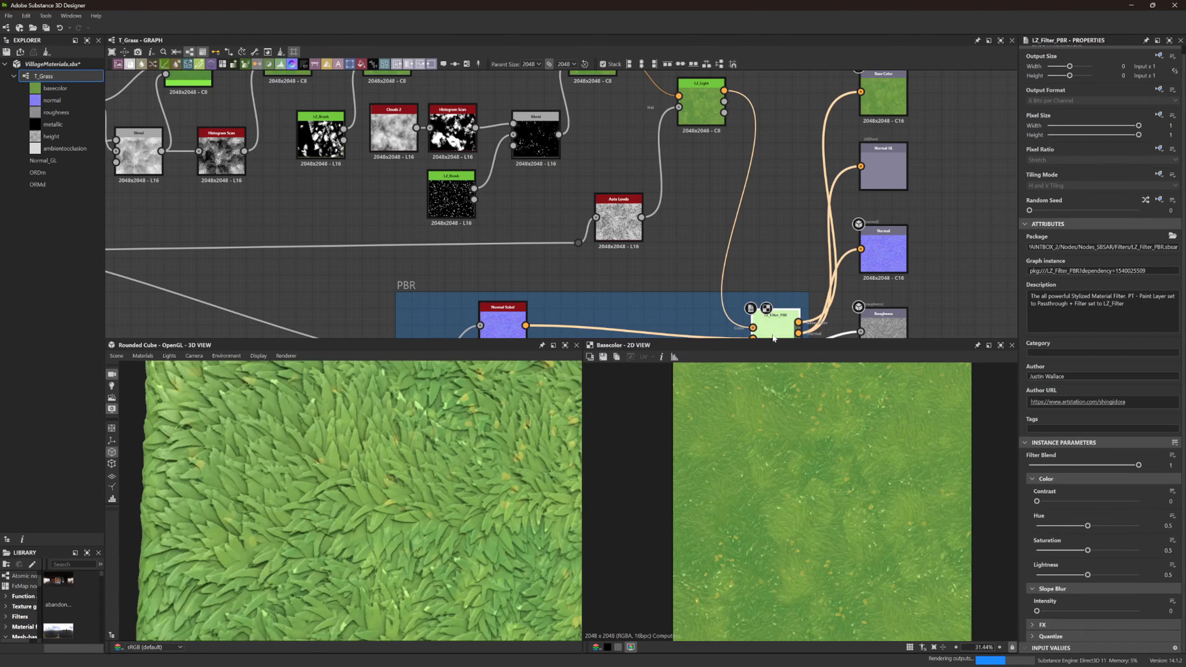
pyautogui.scroll(-3, 807, 523)
pyautogui.scroll(3, 811, 523)
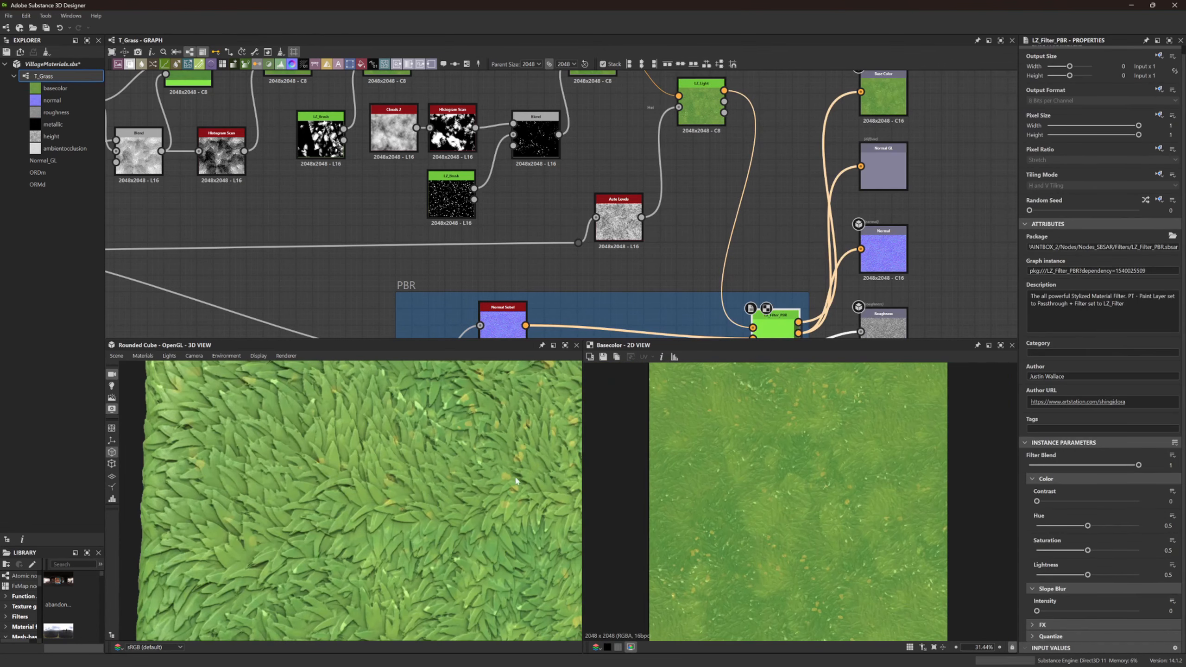
pyautogui.moveTo(517, 482); pyautogui.dragTo(543, 436)
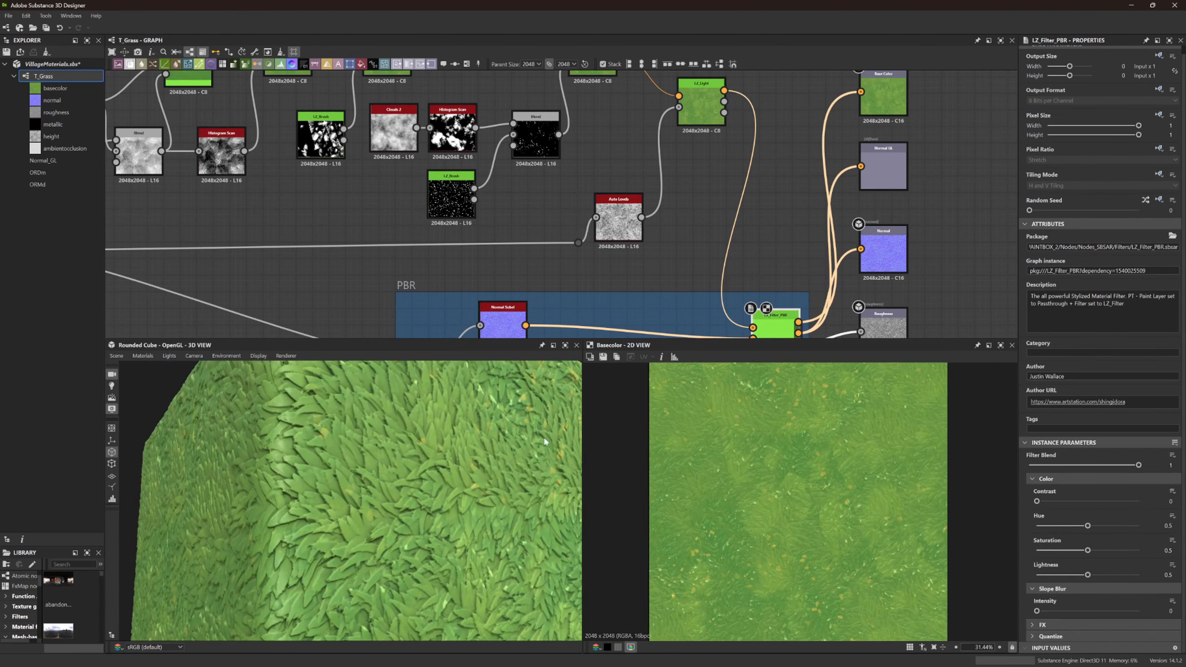
# Test the Normal Sobel node at Intensity 0 and set its Intensity to 1.01
pyautogui.click(879, 256)
pyautogui.moveTo(880, 257); pyautogui.dragTo(825, 126, button='middle')
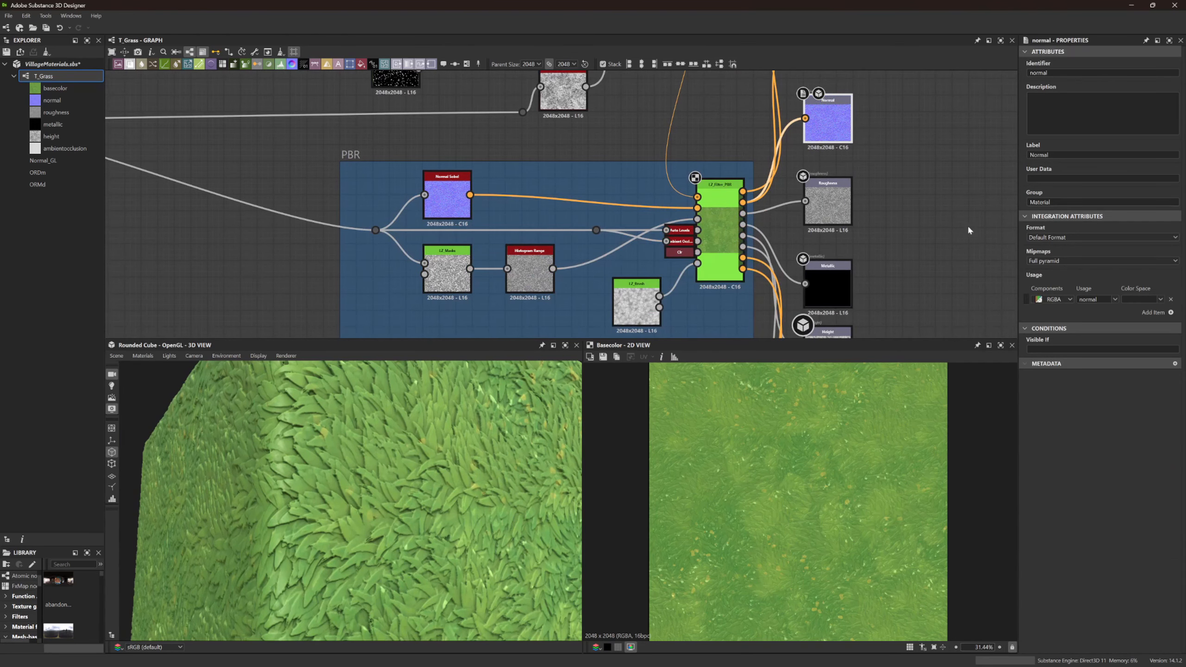
pyautogui.scroll(1, 664, 169)
pyautogui.click(406, 201)
pyautogui.moveTo(1084, 473); pyautogui.dragTo(1025, 474)
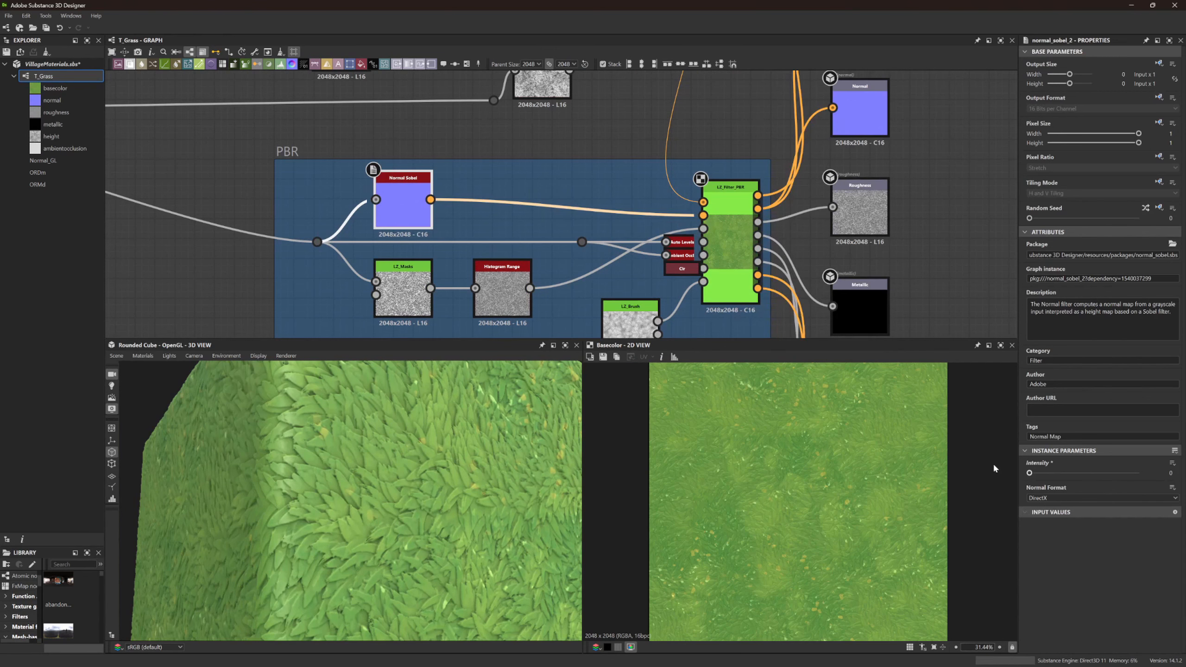
pyautogui.click(1040, 474)
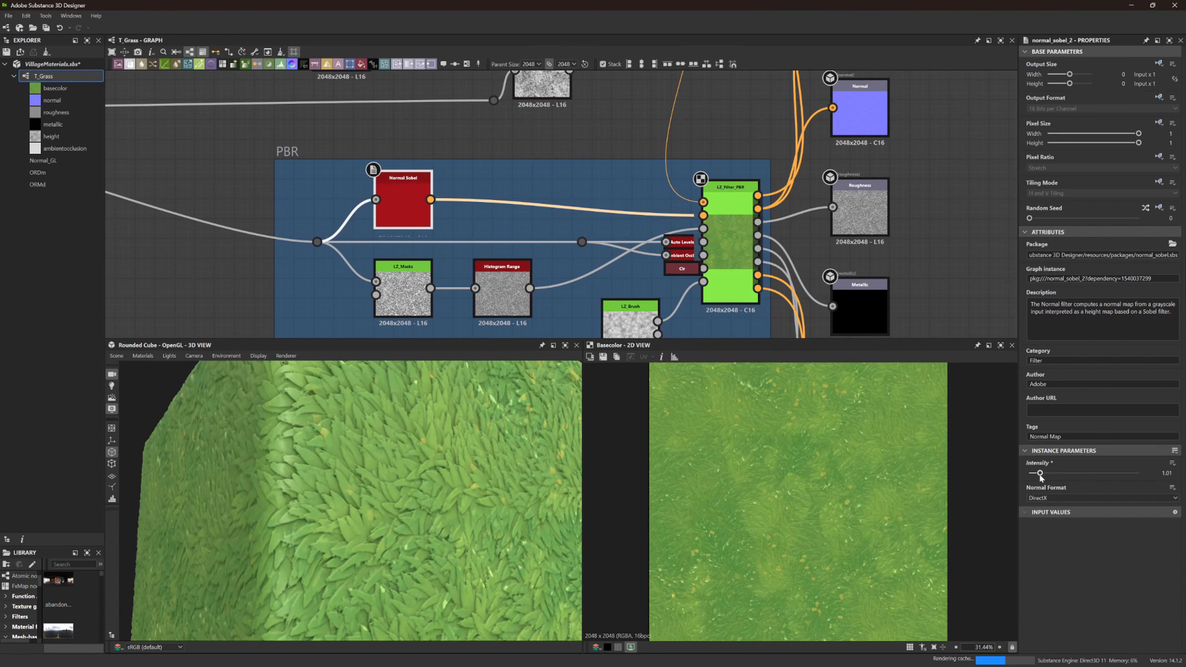
# Try a Height Depth of 0.005 on the Ambient Occlusion node and check its effect on the cube
pyautogui.scroll(4, 688, 268)
pyautogui.click(683, 255)
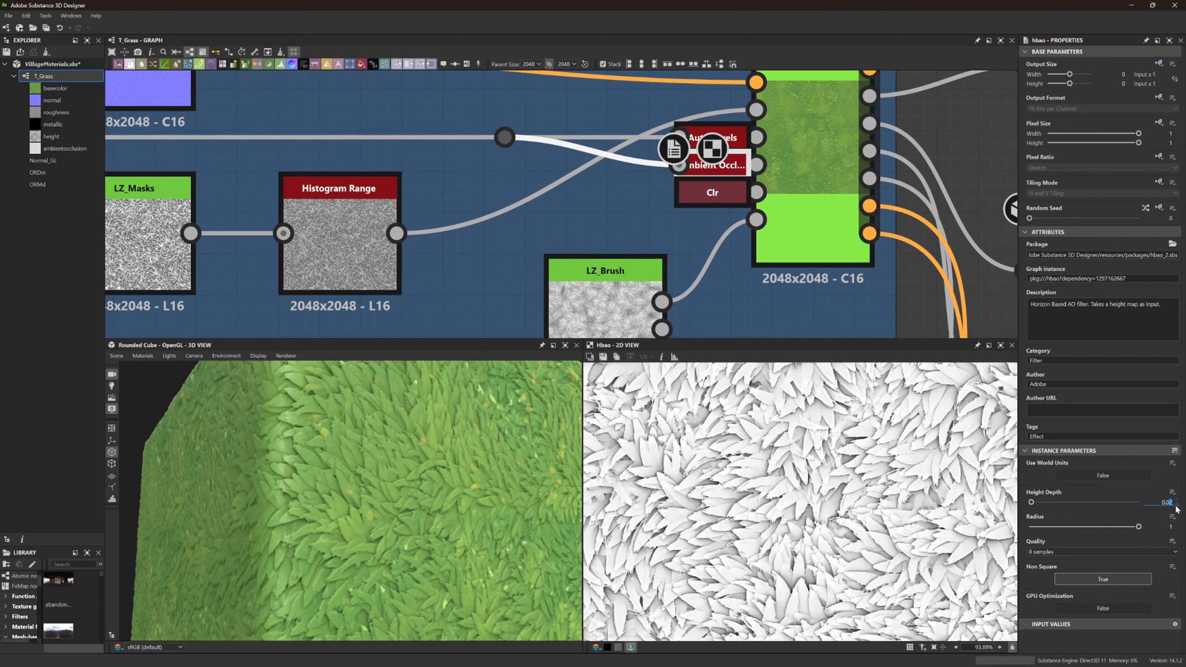
pyautogui.write('0.005')
pyautogui.press('Return')
pyautogui.scroll(-5, 520, 420)
pyautogui.moveTo(472, 439); pyautogui.dragTo(430, 476)
pyautogui.scroll(2, 430, 476)
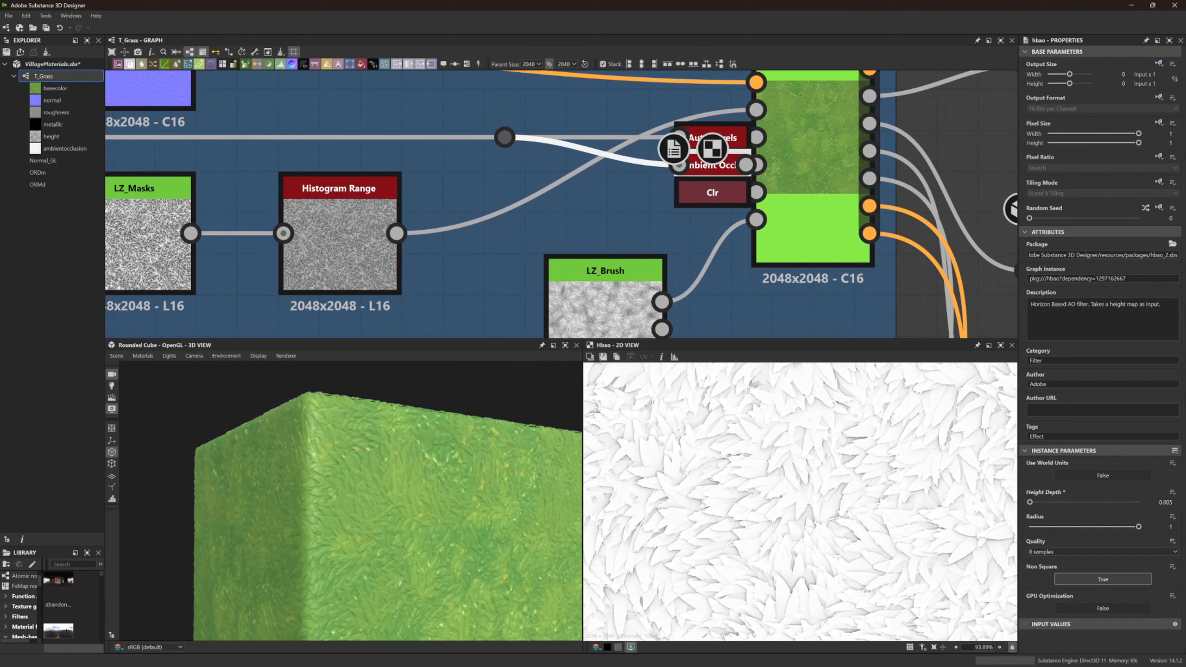
# Set the Ambient Occlusion node's Height Depth to 0.01 and inspect the shading on the cube up close
pyautogui.write('1')
pyautogui.press('Return')
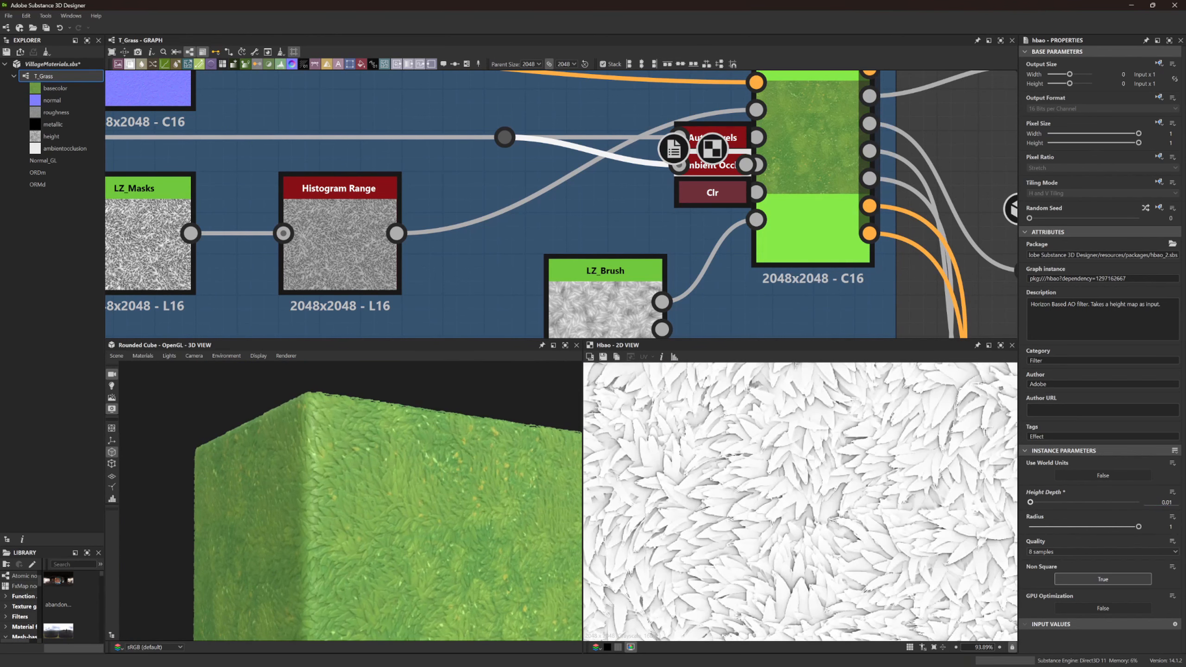
pyautogui.scroll(1, 655, 500)
pyautogui.scroll(-2, 547, 510)
pyautogui.moveTo(537, 510); pyautogui.dragTo(476, 481)
pyautogui.scroll(3, 486, 501)
pyautogui.scroll(-5, 435, 235)
# Preview the LZ_Filter_PBR base color and expand the node's FX and Quantize settings
pyautogui.scroll(-3, 434, 238)
pyautogui.moveTo(312, 216); pyautogui.dragTo(597, 240, button='middle')
pyautogui.moveTo(747, 224); pyautogui.dragTo(535, 252, button='middle')
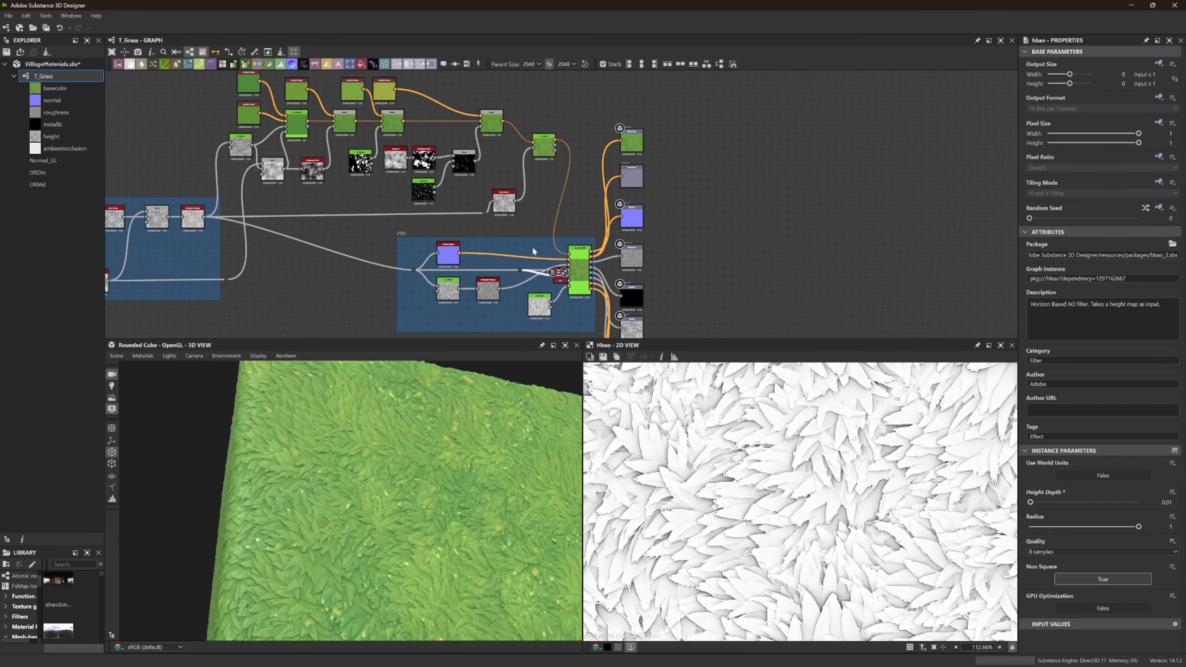
pyautogui.scroll(6, 584, 248)
pyautogui.doubleClick(577, 257)
pyautogui.scroll(-5, 825, 518)
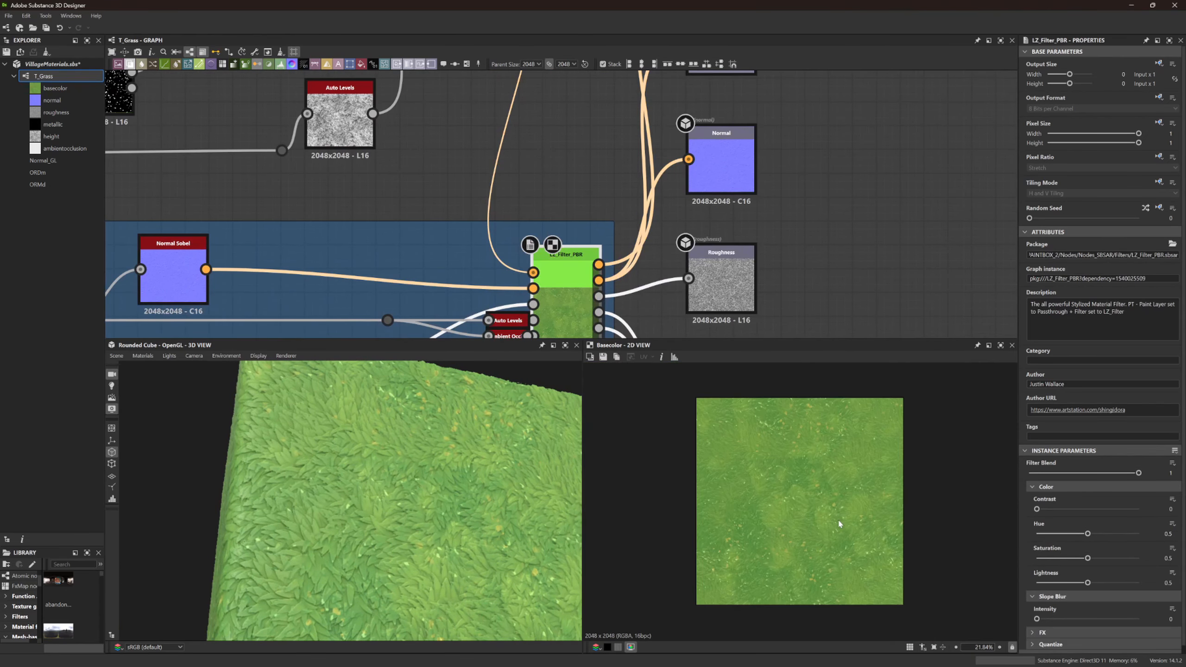
pyautogui.click(1031, 632)
pyautogui.scroll(-4, 1030, 636)
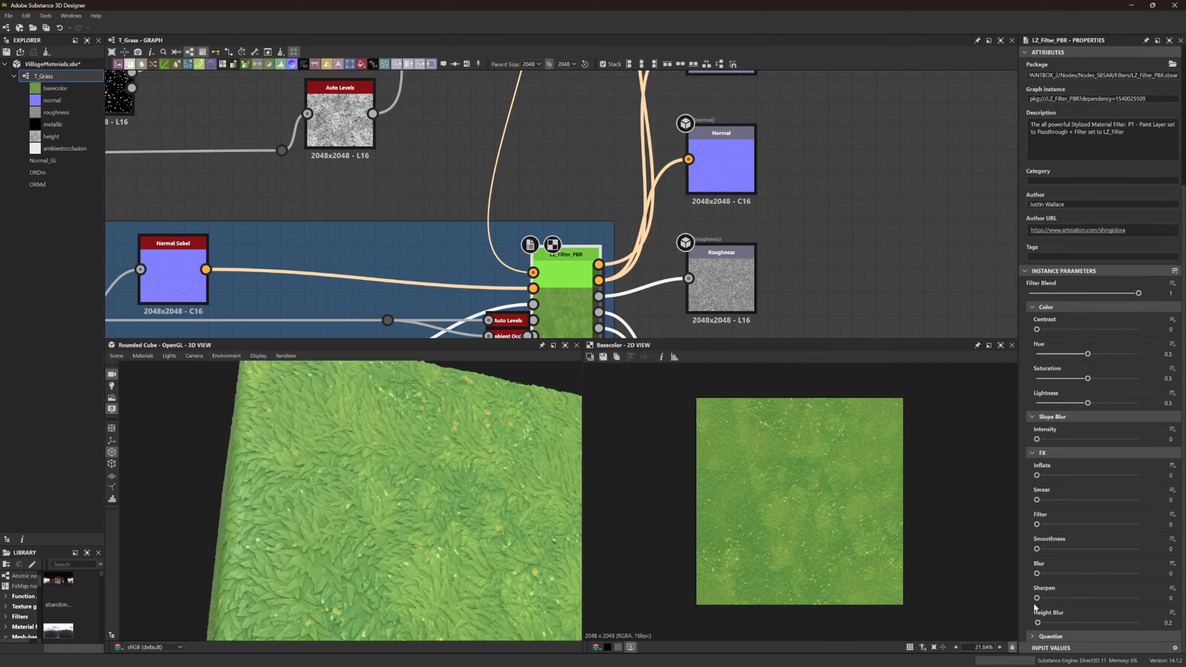
pyautogui.click(1032, 636)
pyautogui.scroll(-1, 1030, 637)
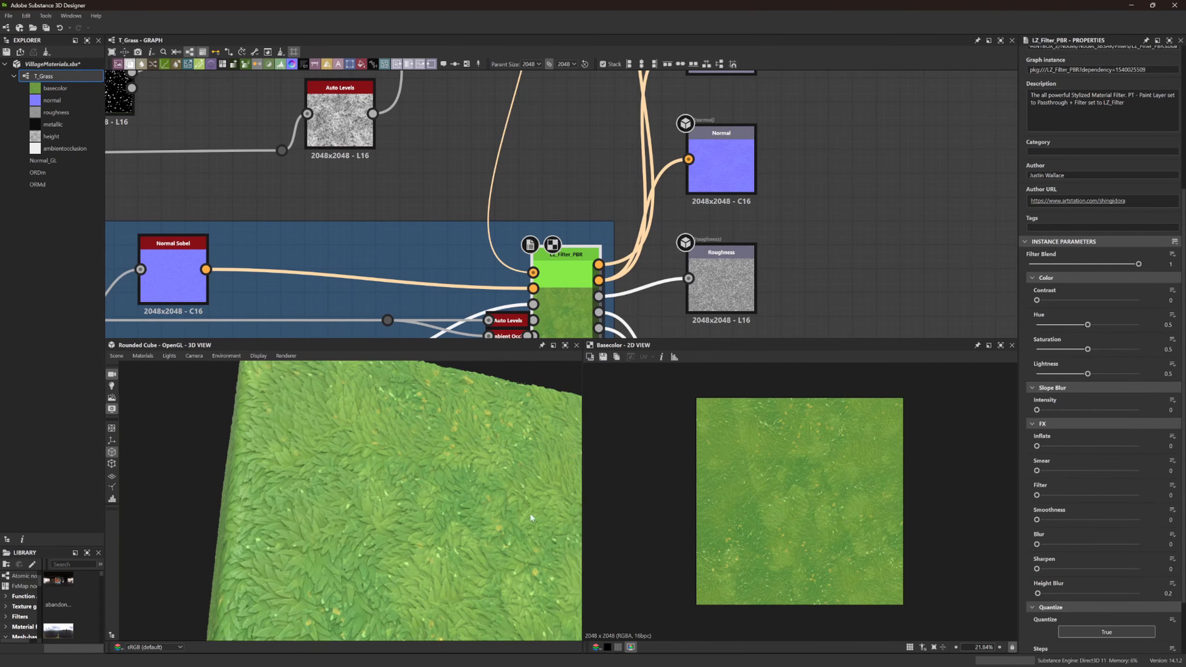
# Try 22 Quantize Steps on LZ_Filter_PBR and compare the color up close and at full size
pyautogui.scroll(5, 476, 502)
pyautogui.scroll(-1, 476, 503)
pyautogui.scroll(-2, 1061, 596)
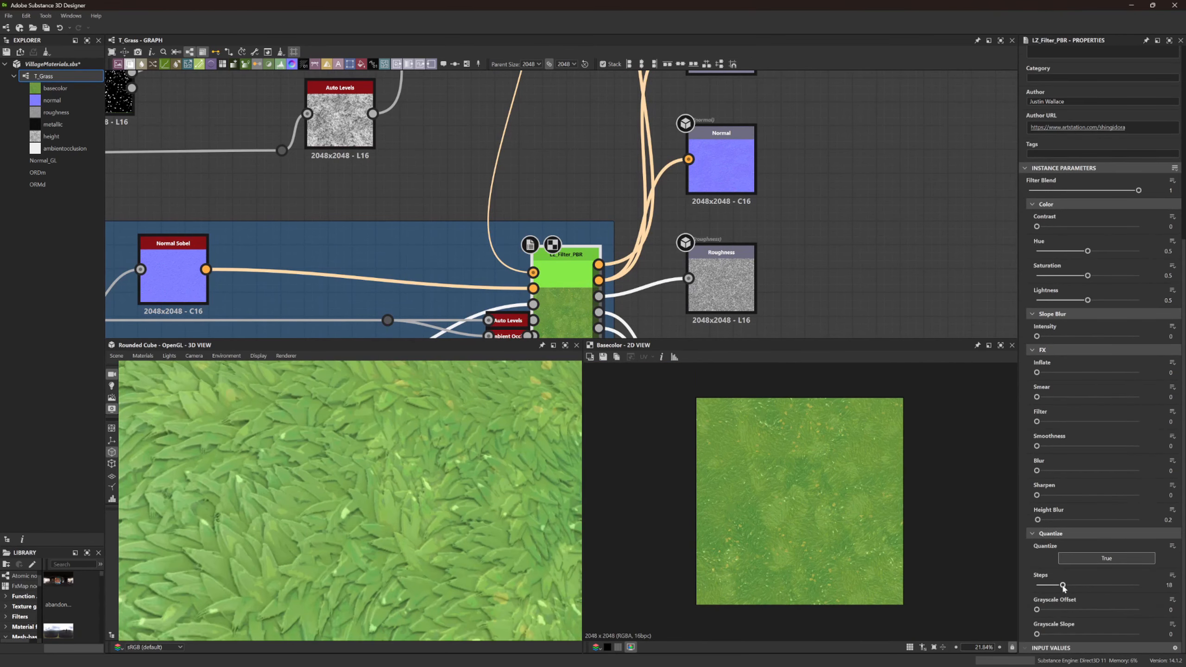
pyautogui.moveTo(1063, 586)
pyautogui.mouseDown()
pyautogui.moveTo(1051, 586)
pyautogui.moveTo(1087, 587)
pyautogui.moveTo(1069, 586)
pyautogui.mouseUp()
pyautogui.scroll(3, 826, 512)
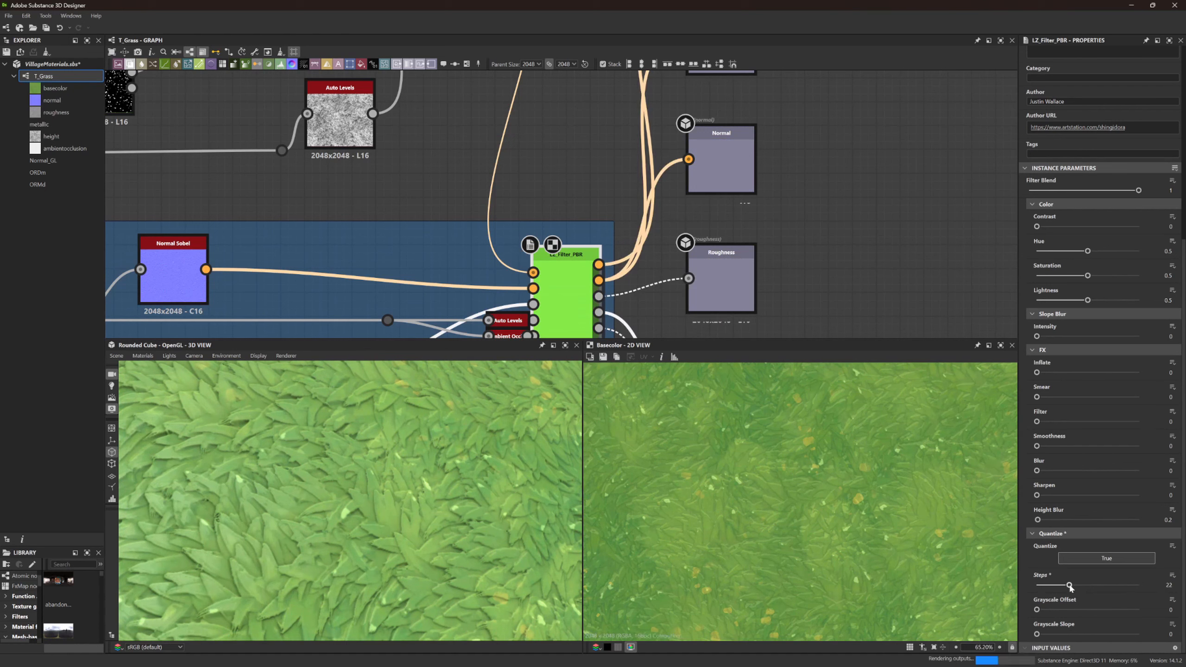
pyautogui.scroll(-3, 841, 490)
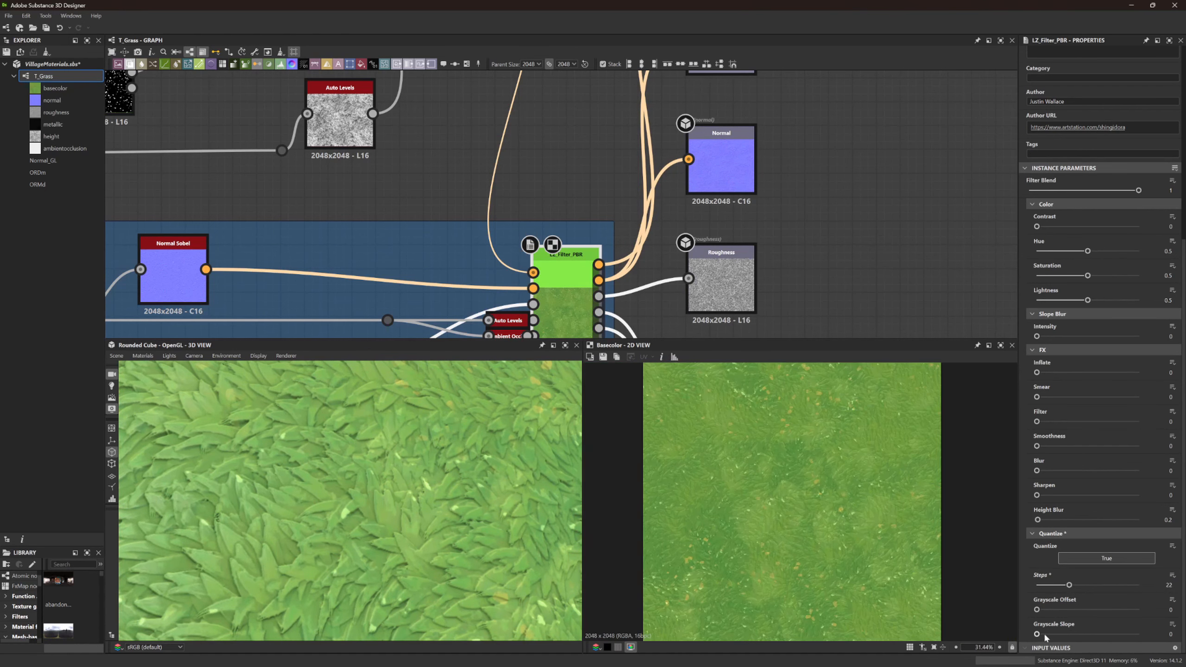
# Set the Quantize Grayscale Offset to 0.31 and the Steps to 20, and check the base color up close
pyautogui.moveTo(1045, 634); pyautogui.dragTo(1067, 623)
pyautogui.click(1068, 610)
pyautogui.scroll(2, 1051, 579)
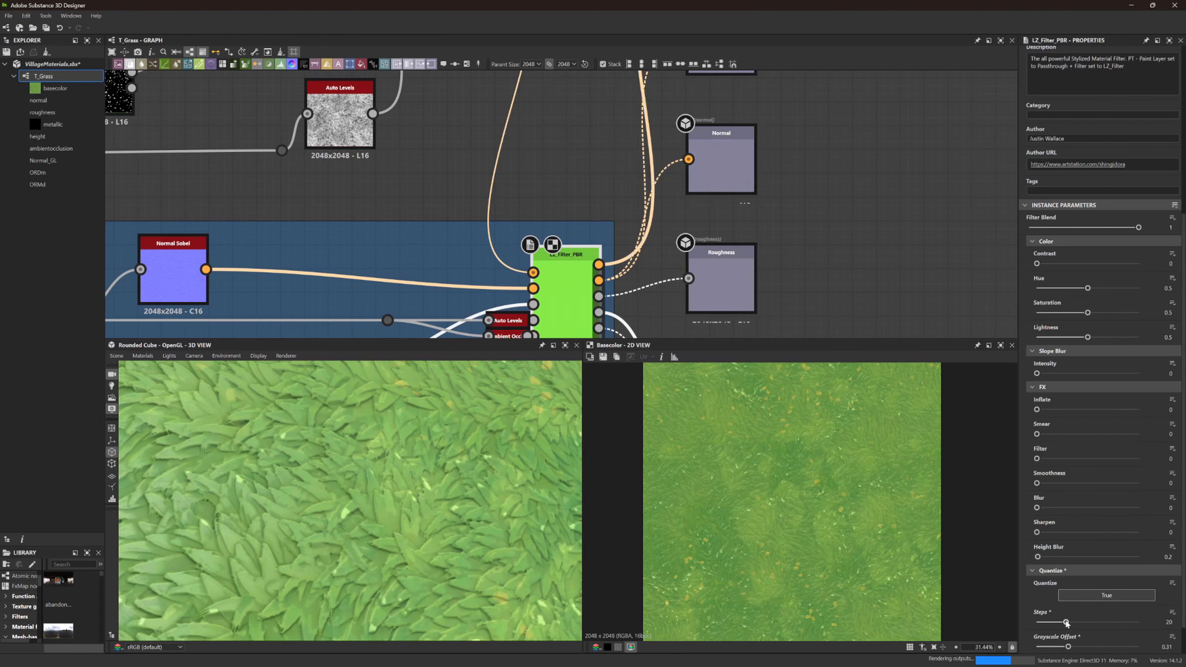
pyautogui.scroll(6, 785, 497)
pyautogui.moveTo(692, 289); pyautogui.dragTo(808, 178, button='middle')
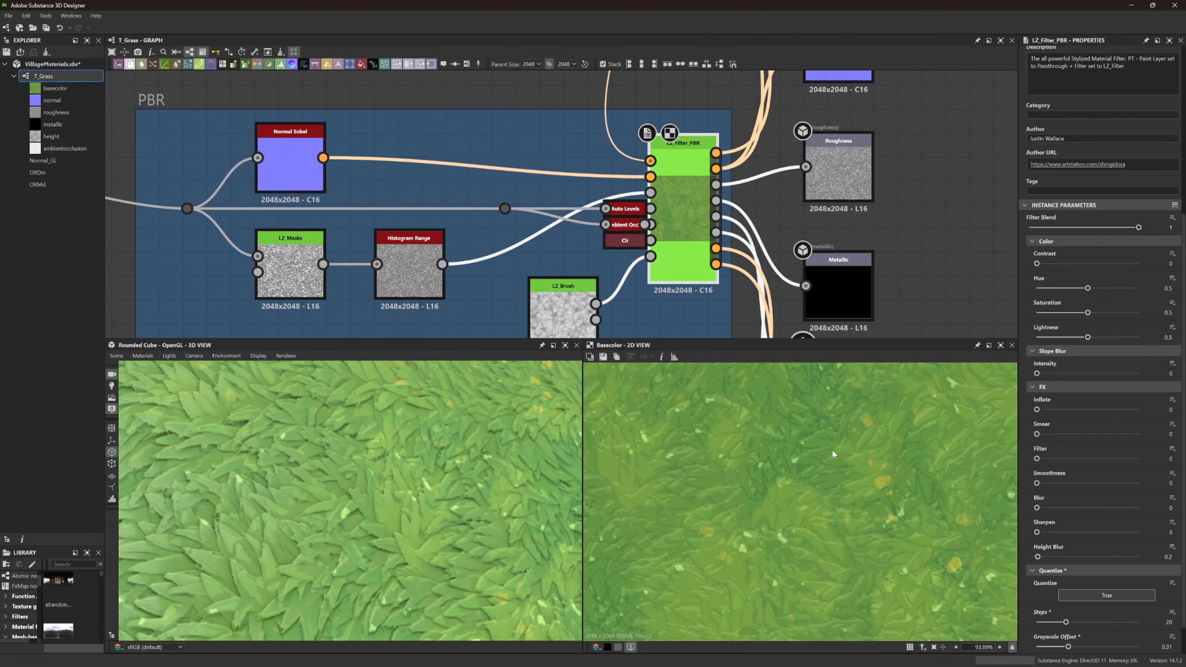
# Set the FX Inflate to 0.07 and test the Filter at 10 with Smoothness at 1
pyautogui.moveTo(1037, 409); pyautogui.dragTo(1039, 410)
pyautogui.moveTo(1037, 459); pyautogui.dragTo(1169, 485)
pyautogui.click(1088, 483)
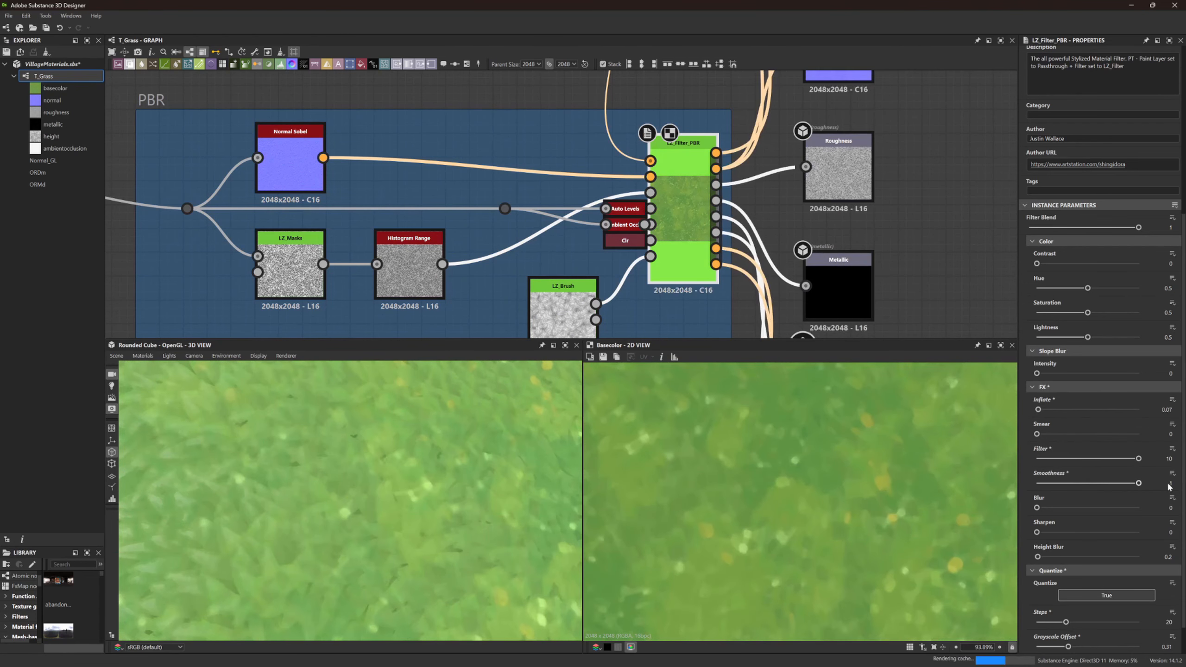
# Lower the FX Filter to about 2.08 and the Smoothness to 0.43, and inspect the painterly look on the cube
pyautogui.scroll(-5, 450, 482)
pyautogui.moveTo(1081, 484); pyautogui.dragTo(1055, 460)
pyautogui.moveTo(1036, 483); pyautogui.dragTo(1058, 460)
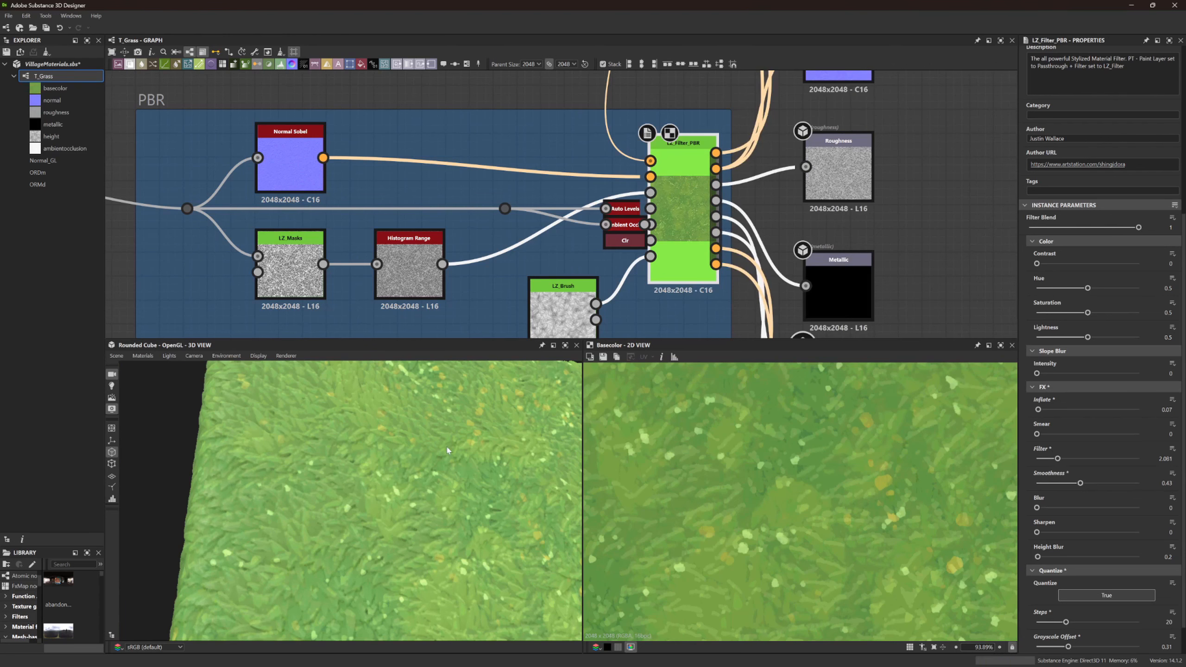
pyautogui.scroll(-5, 447, 450)
pyautogui.scroll(5, 410, 469)
pyautogui.moveTo(410, 469); pyautogui.dragTo(385, 476)
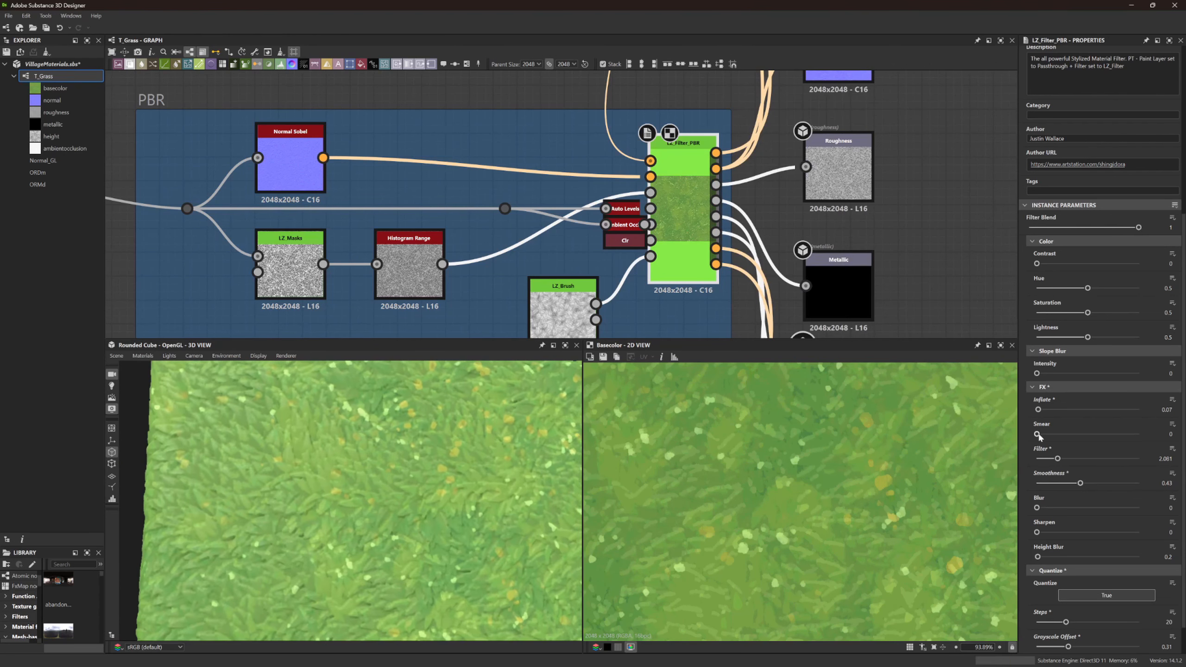
# Test the FX Smear, return it to 0, and look at the whole cube
pyautogui.moveTo(1039, 435); pyautogui.dragTo(1024, 432)
pyautogui.scroll(-3, 591, 142)
pyautogui.scroll(5, 621, 197)
pyautogui.scroll(-3, 426, 430)
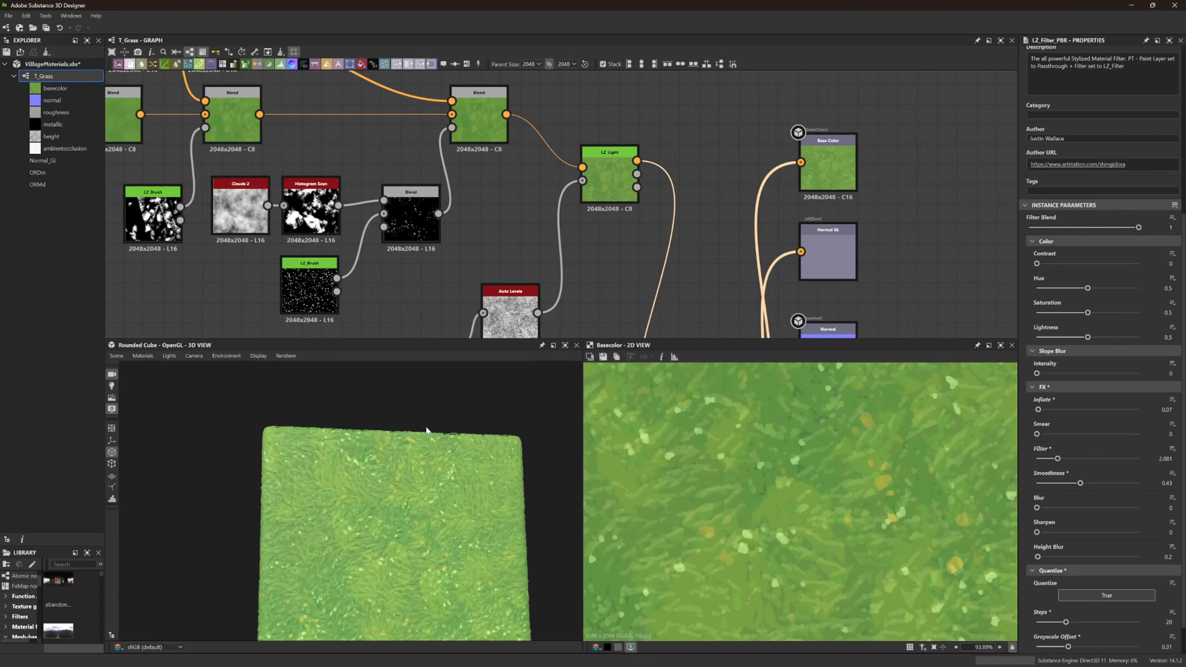
# Insert a Blend node between the LZ_Light output and the LZ_Filter_PBR base color input
pyautogui.scroll(-3, 426, 430)
pyautogui.moveTo(392, 491); pyautogui.dragTo(353, 457)
pyautogui.scroll(3, 417, 477)
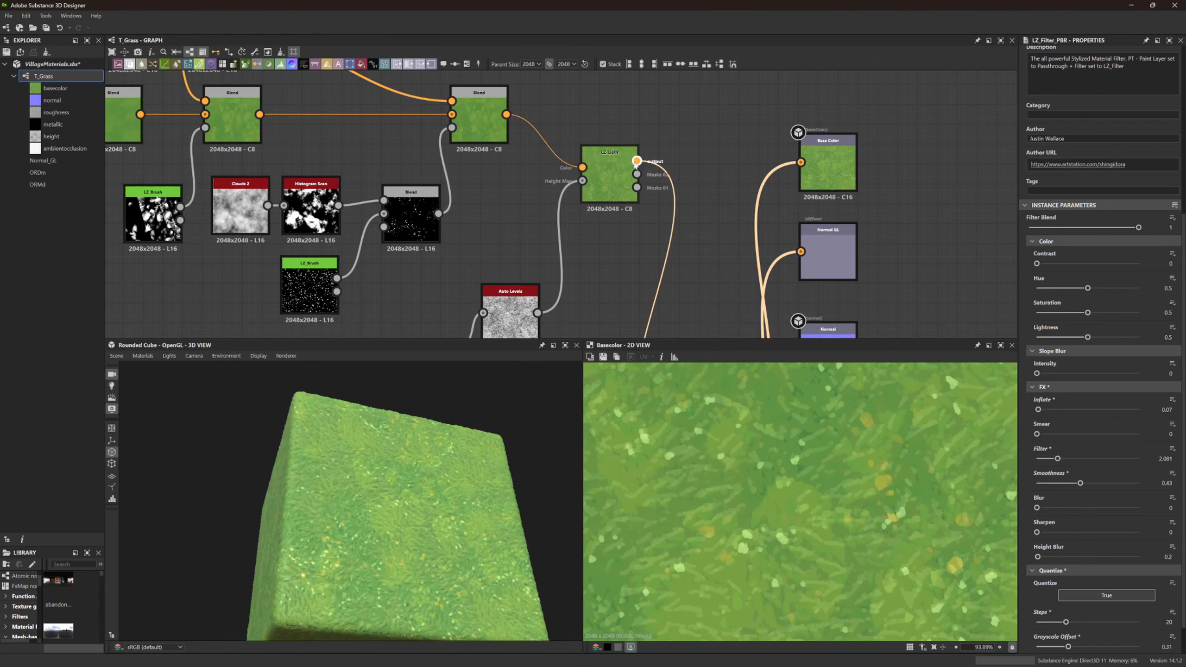
pyautogui.moveTo(637, 163); pyautogui.dragTo(660, 242)
pyautogui.scroll(1, 648, 202)
pyautogui.write('blend')
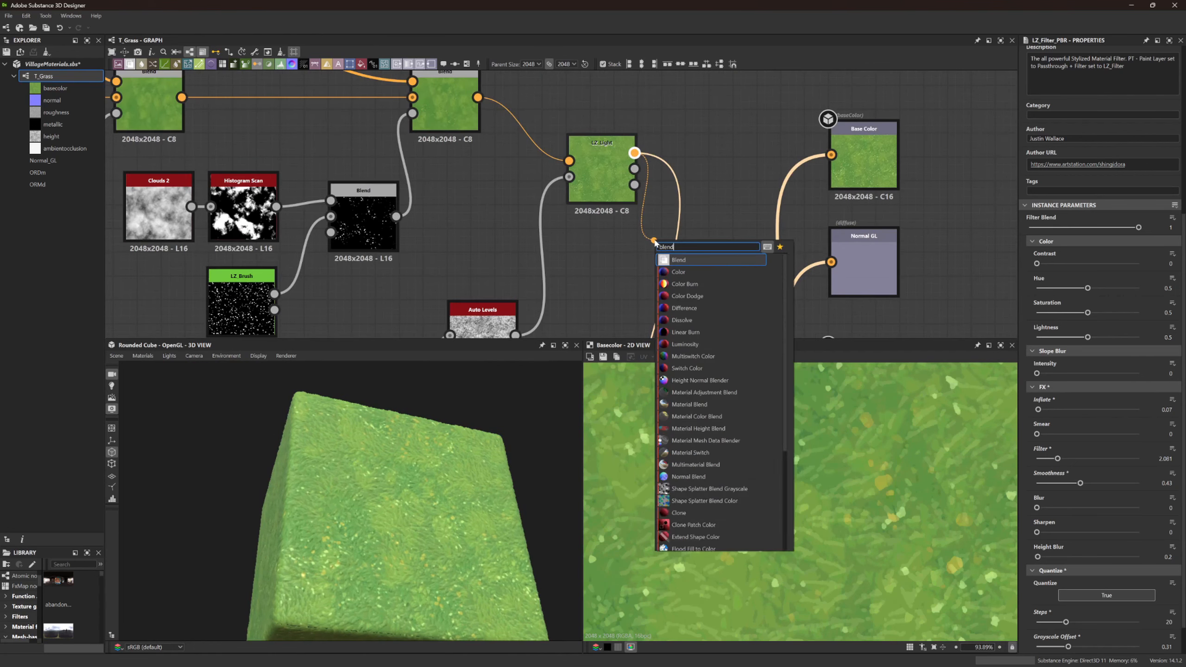
pyautogui.press('Return')
pyautogui.moveTo(685, 243); pyautogui.dragTo(643, 86, button='middle')
pyautogui.scroll(-1, 644, 86)
pyautogui.moveTo(680, 84); pyautogui.dragTo(638, 284)
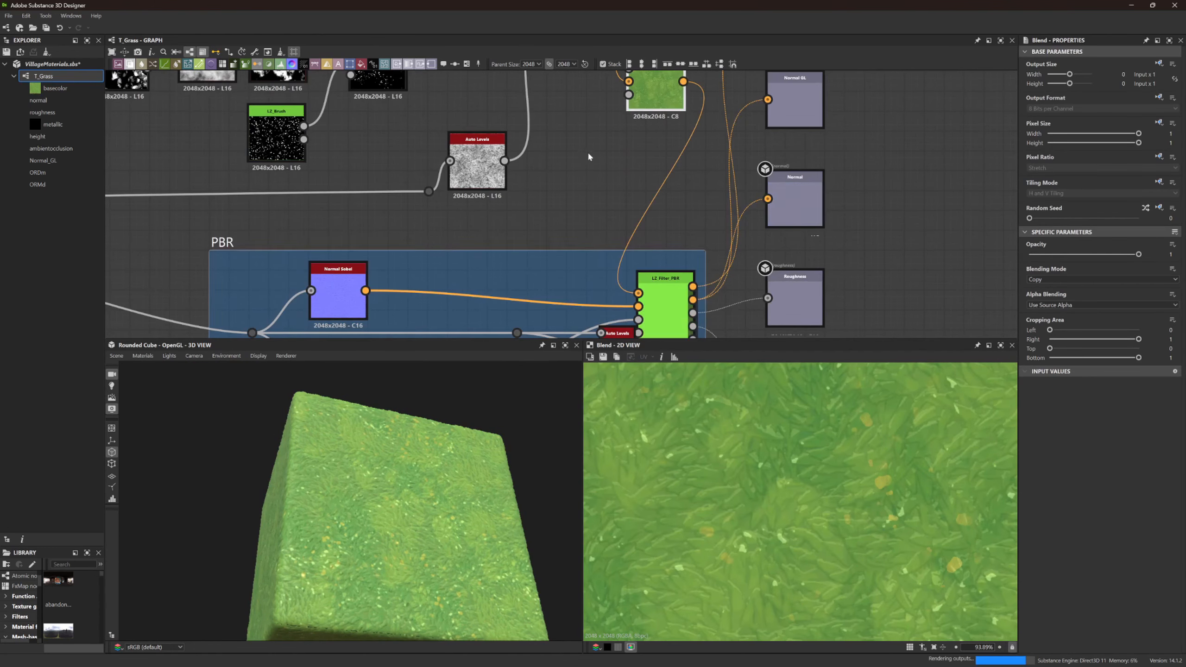
# Add a Uniform Color node, connect it to the new Blend's foreground, and sample its green from the LZ_Light node
pyautogui.moveTo(576, 127); pyautogui.dragTo(604, 215, button='middle')
pyautogui.scroll(1, 604, 215)
pyautogui.press('space')
pyautogui.write('uniform')
pyautogui.press('Return')
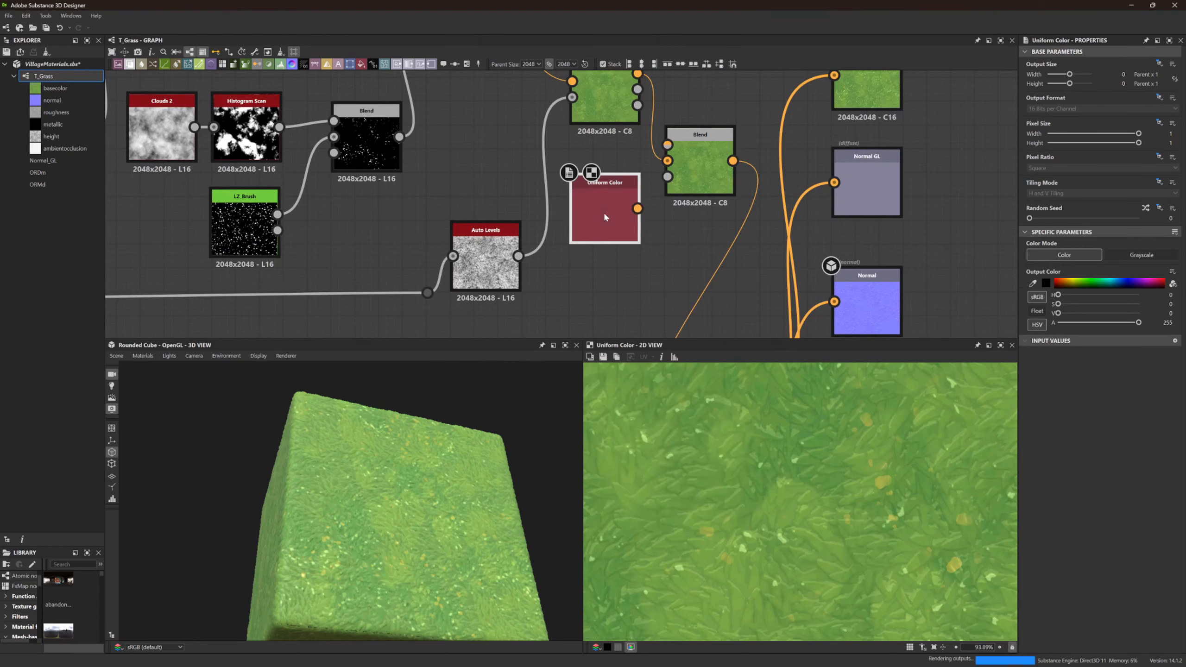
pyautogui.moveTo(638, 209); pyautogui.dragTo(668, 160)
pyautogui.scroll(1, 733, 247)
pyautogui.moveTo(733, 247); pyautogui.dragTo(744, 310, button='middle')
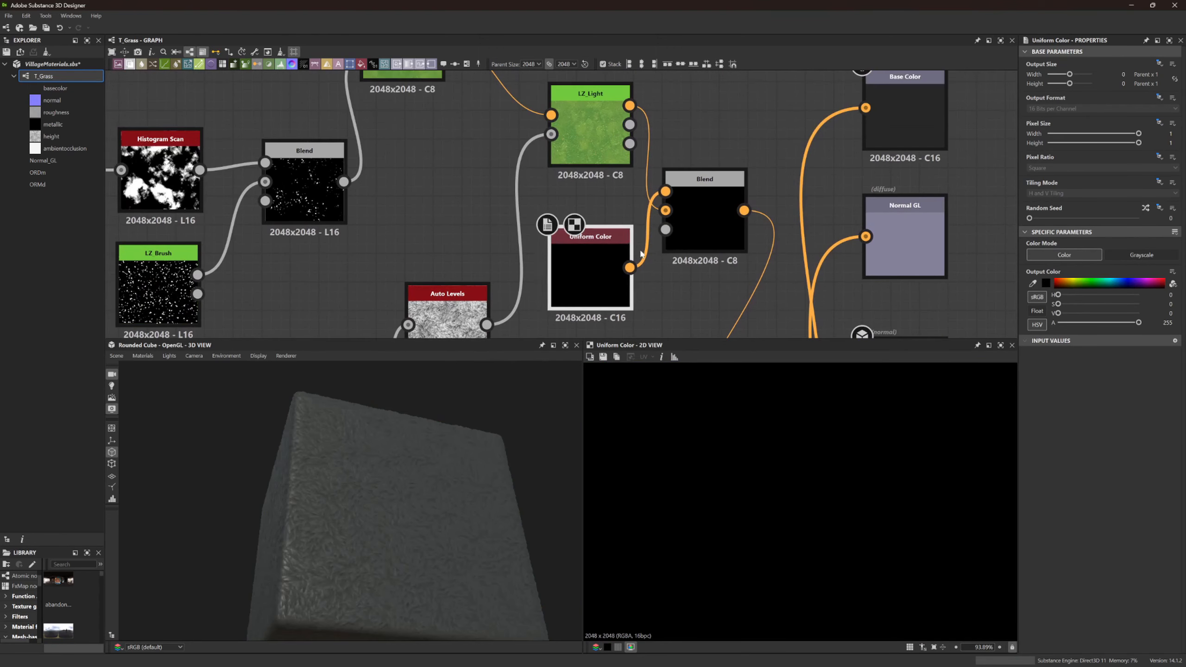
pyautogui.click(576, 131)
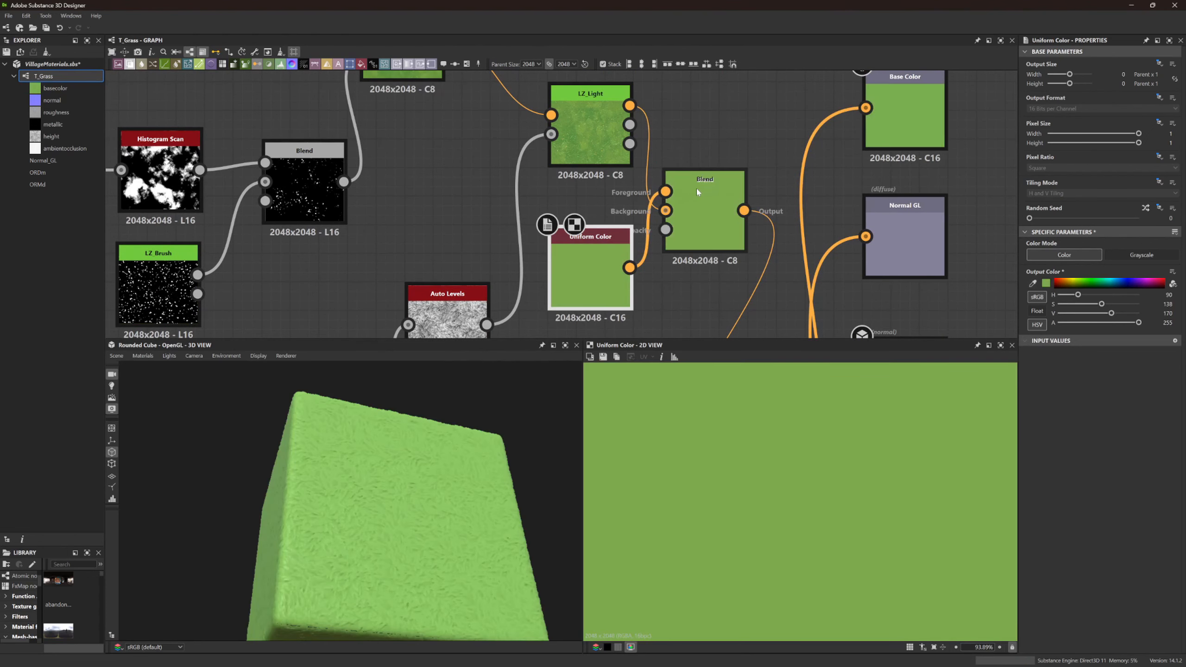
# Set the new Blend's Opacity to 0.55 and check the softened color on the whole cube
pyautogui.click(697, 189)
pyautogui.moveTo(1138, 254); pyautogui.dragTo(1089, 254)
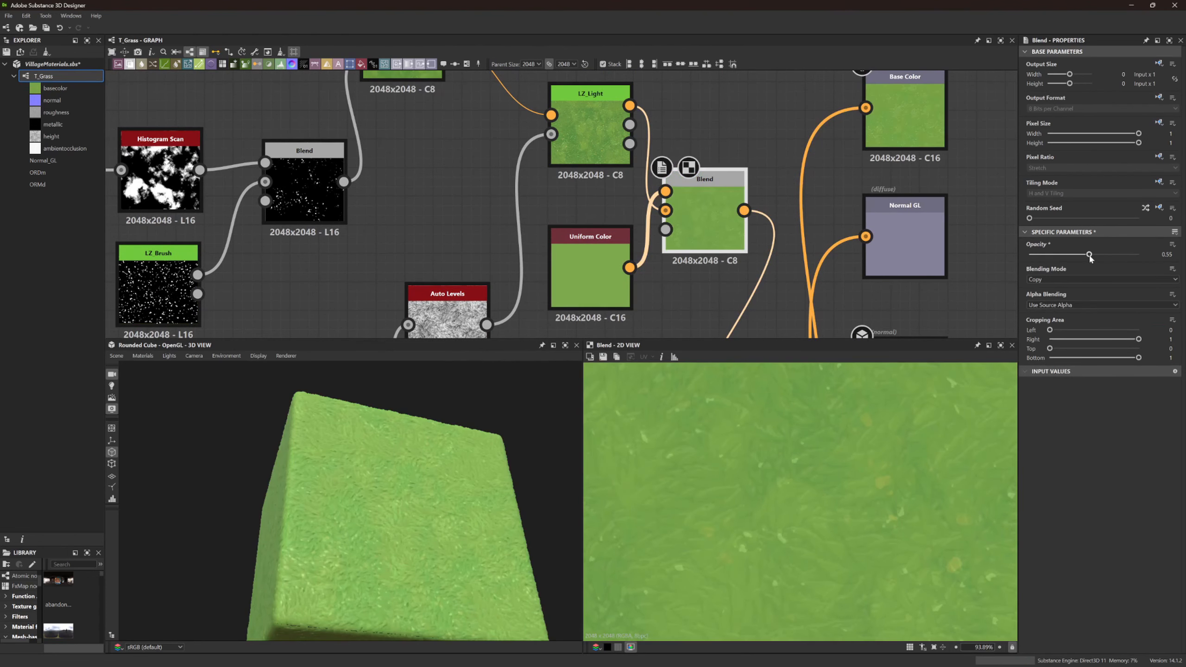
pyautogui.scroll(-5, 897, 434)
pyautogui.scroll(-5, 376, 493)
pyautogui.moveTo(375, 491); pyautogui.dragTo(392, 510)
pyautogui.scroll(2, 413, 438)
pyautogui.scroll(-6, 696, 262)
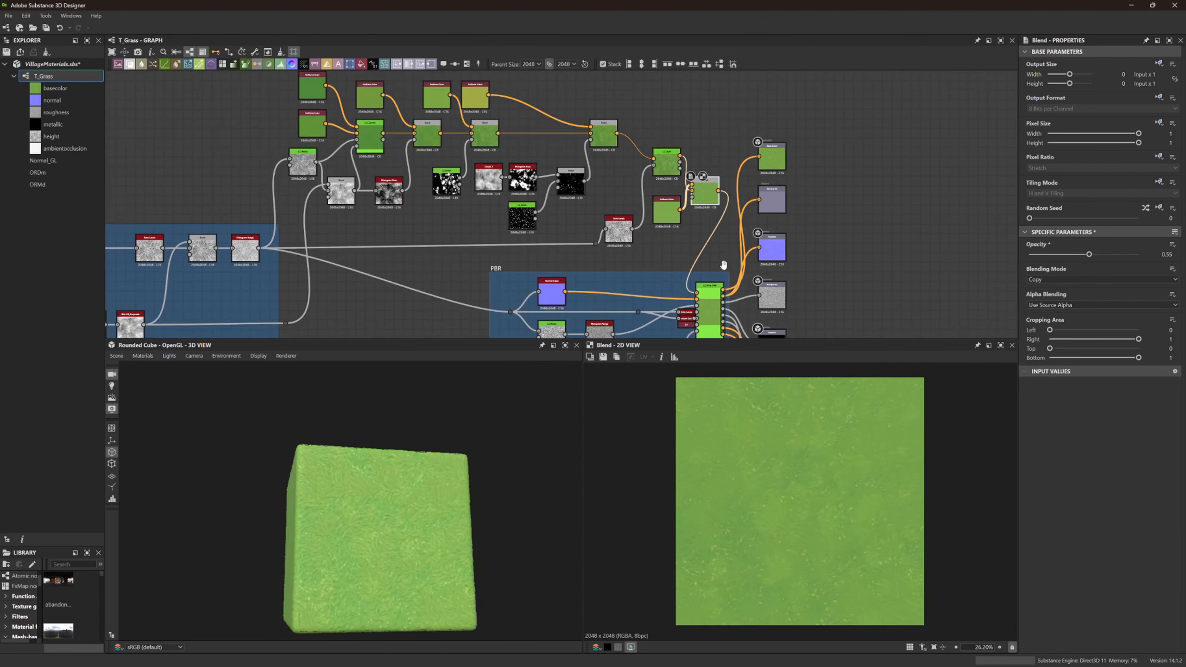
# Try a different Saturation on LZ_Filter_PBR and undo the change
pyautogui.moveTo(722, 265); pyautogui.dragTo(714, 197, button='middle')
pyautogui.doubleClick(698, 237)
pyautogui.scroll(2, 819, 511)
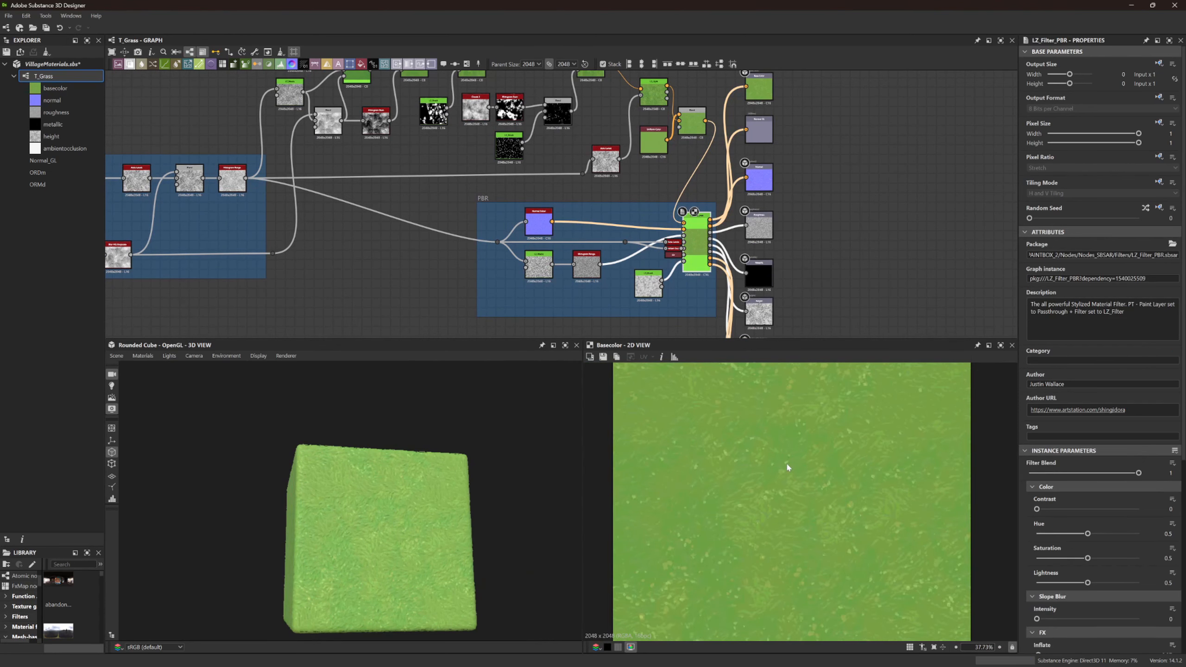
pyautogui.moveTo(1087, 559); pyautogui.dragTo(1088, 559)
pyautogui.click(889, 299)
pyautogui.hotkey('ctrl', 'z')
# Change the upper Uniform Color feeding LZ_Colorize to a muted green with H 94, S 117, V 144
pyautogui.scroll(5, 436, 273)
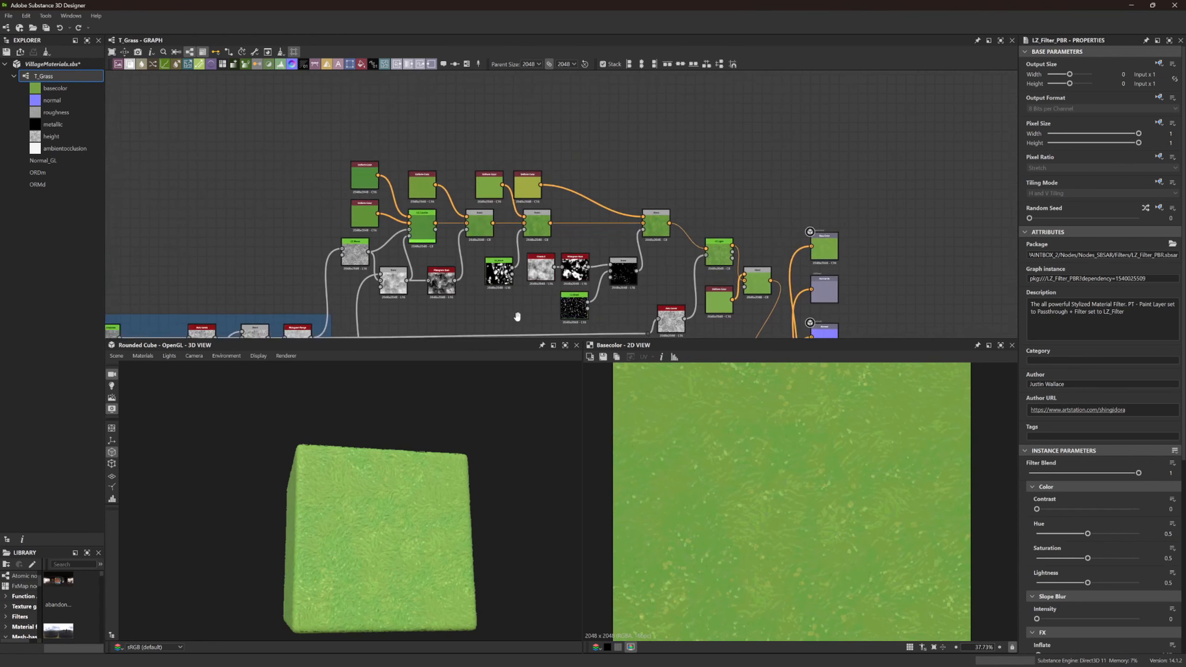
pyautogui.doubleClick(447, 223)
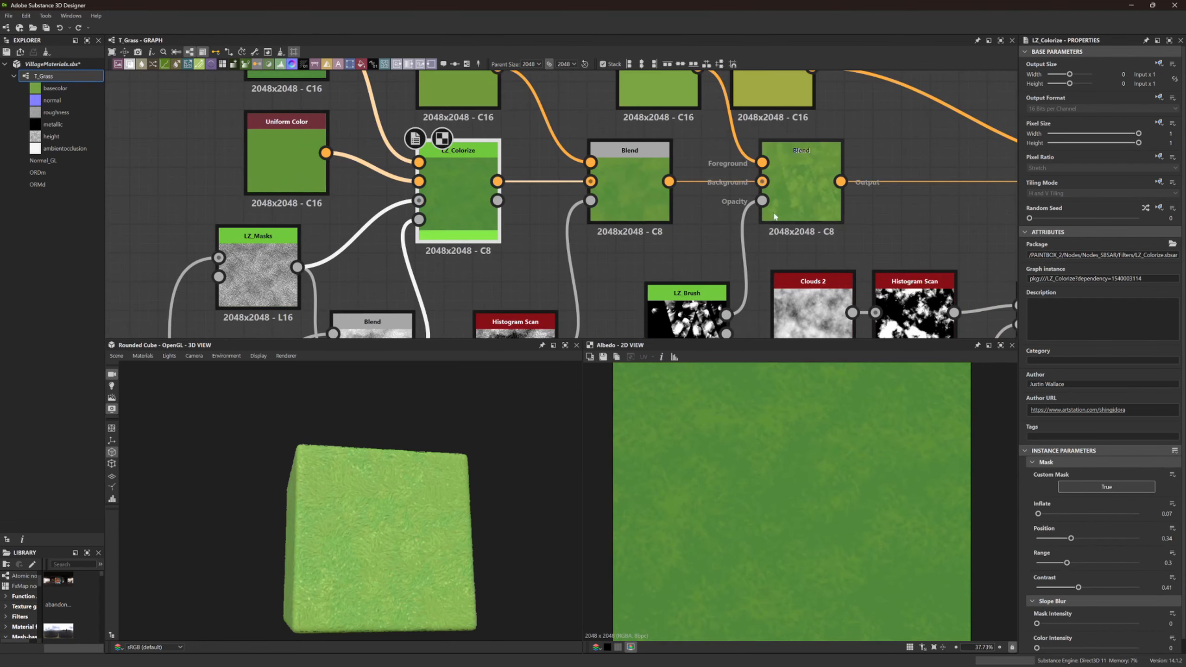
pyautogui.moveTo(336, 173); pyautogui.dragTo(383, 293, button='middle')
pyautogui.click(349, 176)
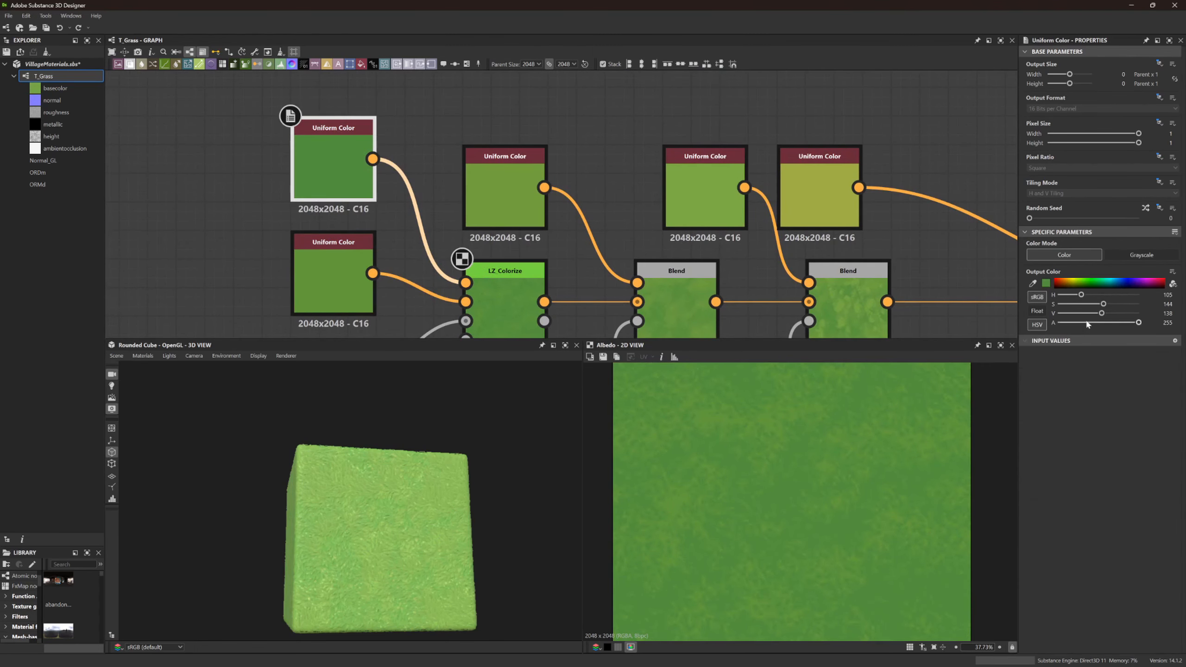
pyautogui.moveTo(1106, 315); pyautogui.dragTo(1080, 297)
pyautogui.moveTo(476, 556); pyautogui.dragTo(413, 486)
pyautogui.scroll(5, 405, 552)
pyautogui.scroll(1, 742, 262)
pyautogui.moveTo(742, 263); pyautogui.dragTo(286, 125, button='middle')
pyautogui.scroll(-6, 286, 125)
pyautogui.scroll(-3, 586, 218)
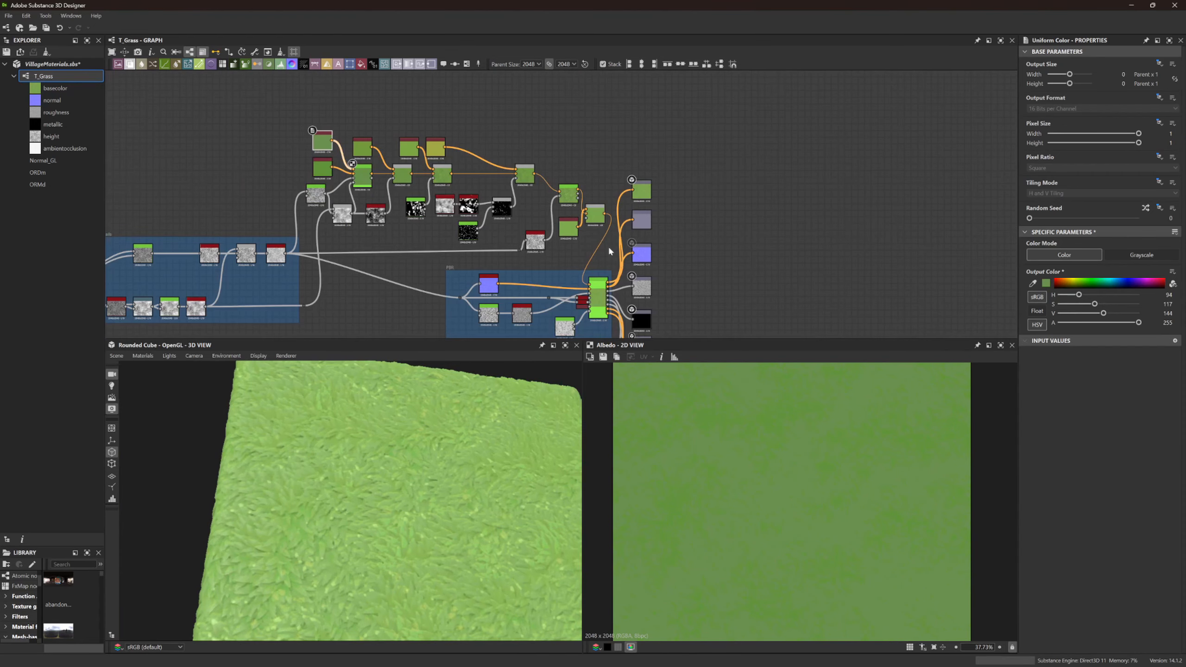
# Set the LZ_Filter_PBR Hue to 0.51 and Lightness to 0.49, keeping Saturation at 0.5, and inspect the cube
pyautogui.doubleClick(596, 292)
pyautogui.scroll(-3, 860, 465)
pyautogui.scroll(2, 861, 465)
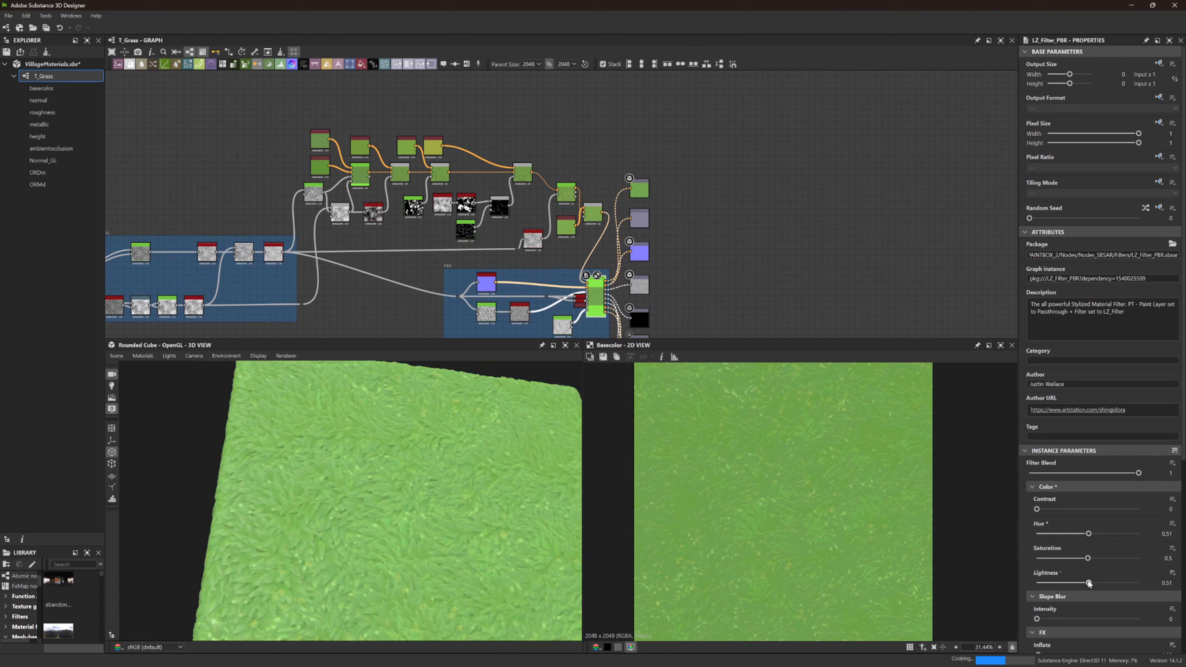
pyautogui.moveTo(1088, 582); pyautogui.dragTo(1090, 561)
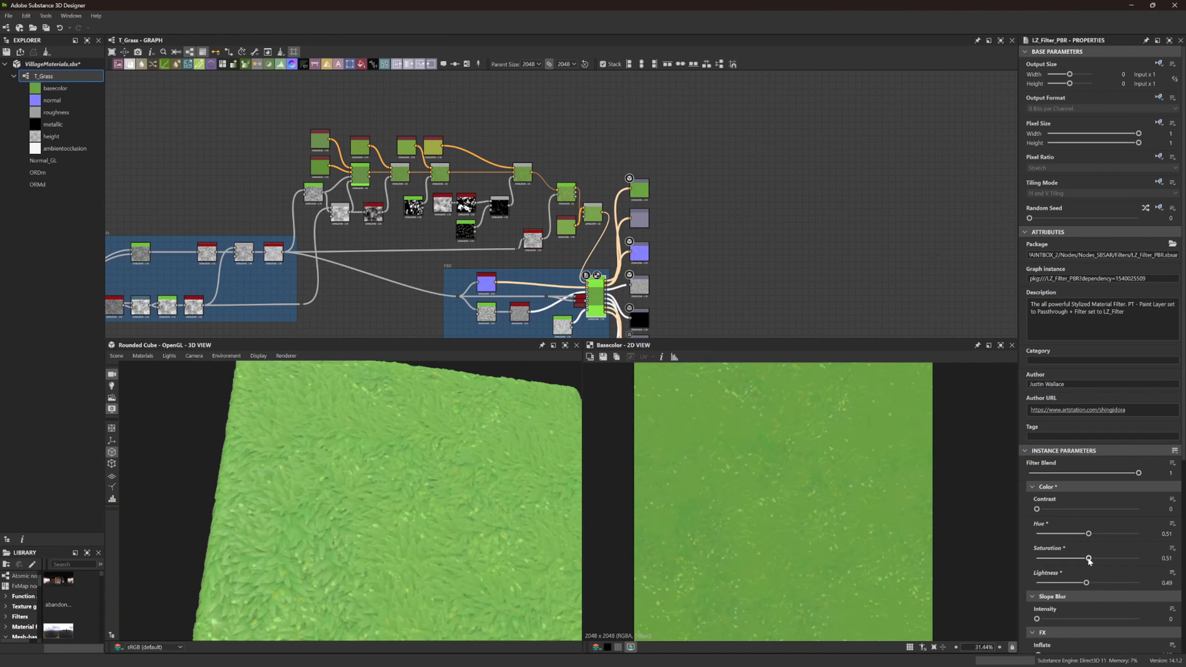
pyautogui.scroll(-4, 779, 476)
pyautogui.scroll(3, 779, 476)
pyautogui.scroll(-6, 406, 487)
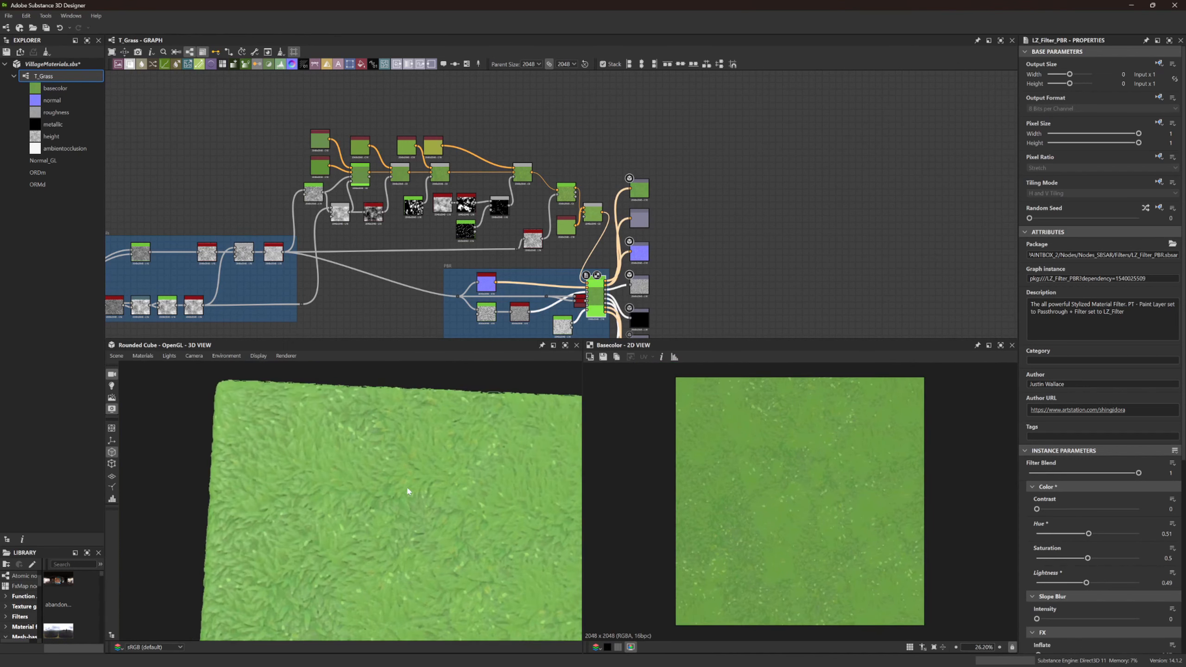
pyautogui.moveTo(400, 495)
pyautogui.mouseDown()
pyautogui.moveTo(339, 493)
pyautogui.moveTo(408, 507)
pyautogui.moveTo(395, 554)
pyautogui.moveTo(391, 507)
pyautogui.mouseUp()
pyautogui.scroll(5, 407, 507)
# Set the LZ_Filter_PBR FX Inflate to 0.2 and the Slope Blur Intensity to 0.93
pyautogui.scroll(-5, 1077, 561)
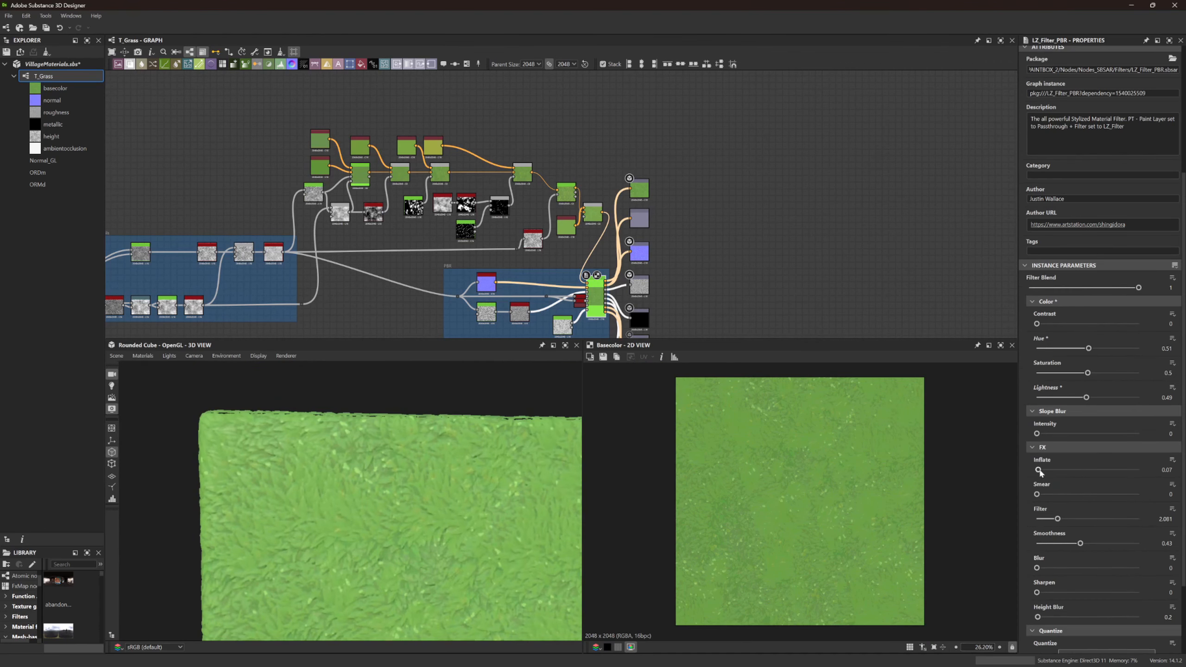
pyautogui.moveTo(1042, 471); pyautogui.dragTo(1041, 471)
pyautogui.scroll(-2, 1060, 502)
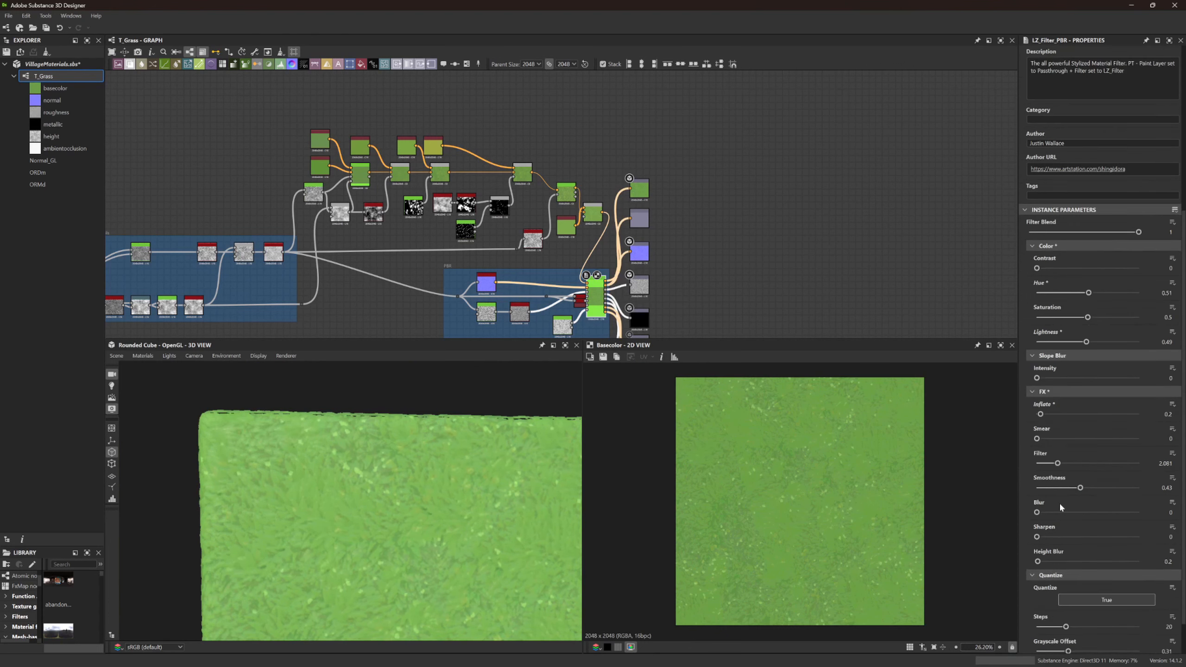
pyautogui.scroll(-1, 817, 462)
pyautogui.scroll(4, 817, 462)
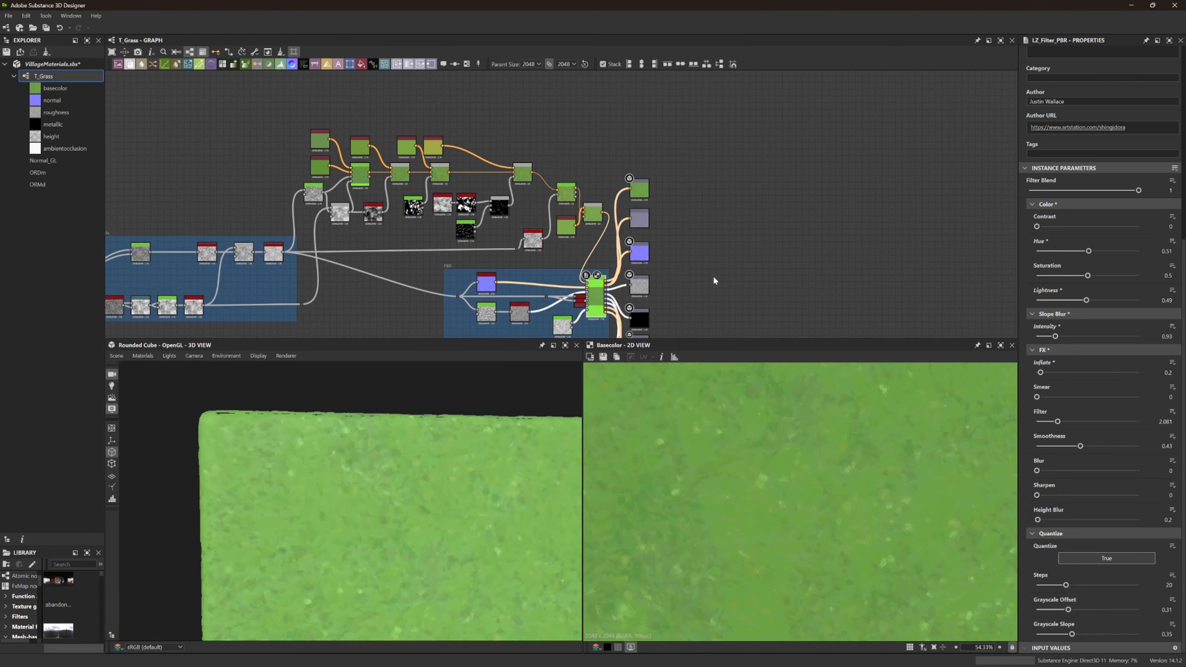
# Lower the Depth of the LZ_Brush feeding LZ_Filter_PBR to about 8.4 and inspect the cube's surface
pyautogui.scroll(8, 569, 300)
pyautogui.click(635, 211)
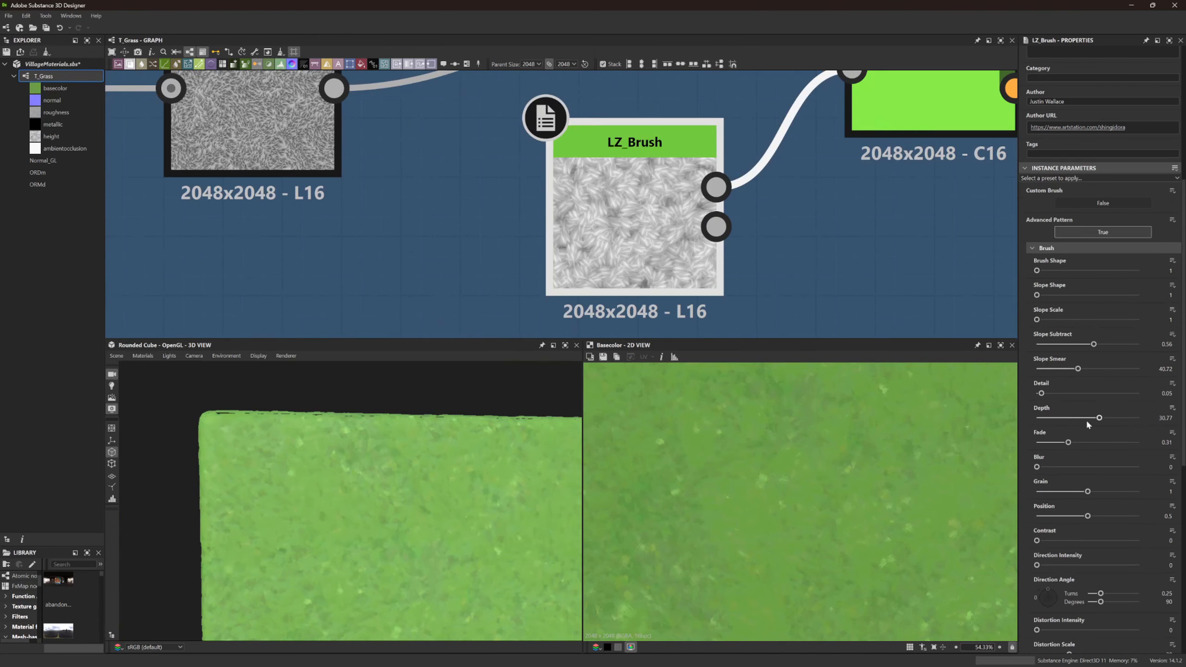
pyautogui.moveTo(1067, 419); pyautogui.dragTo(1055, 421)
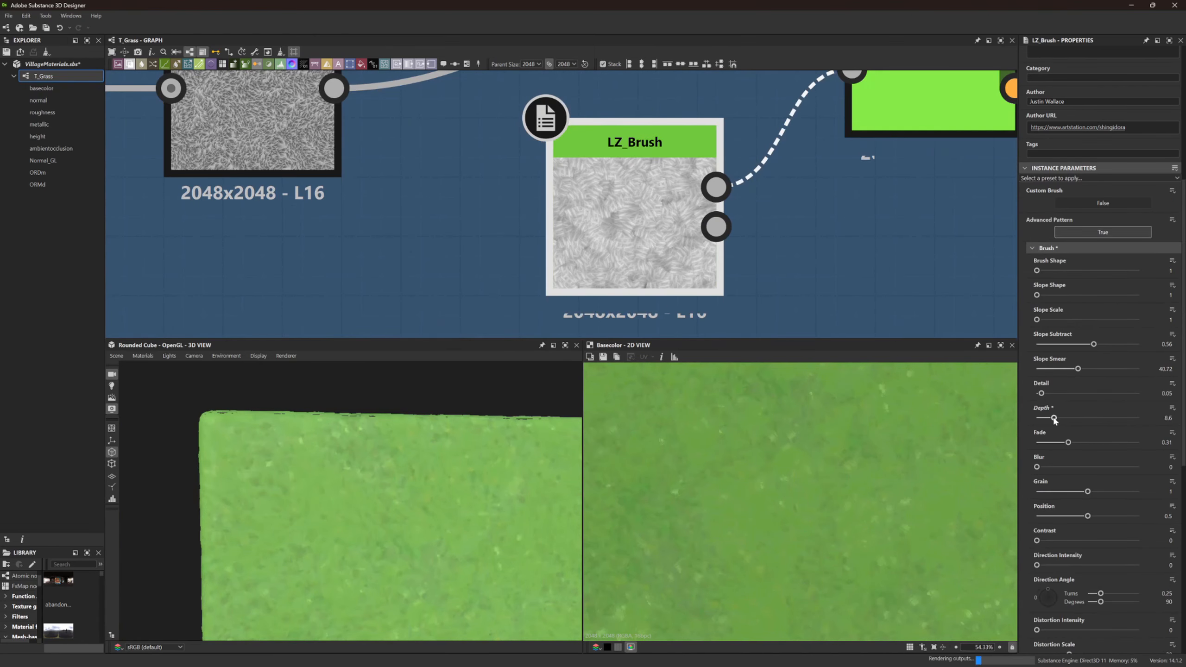
pyautogui.scroll(-5, 402, 510)
pyautogui.moveTo(403, 510); pyautogui.dragTo(399, 505)
pyautogui.scroll(10, 399, 505)
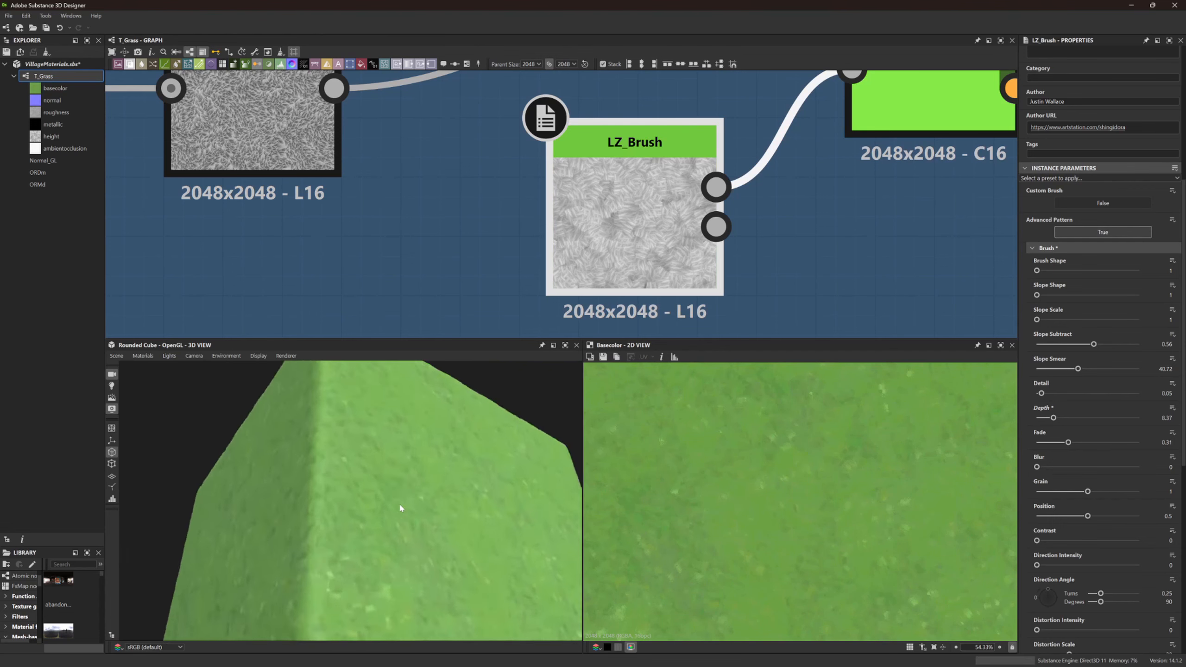
pyautogui.scroll(-4, 360, 520)
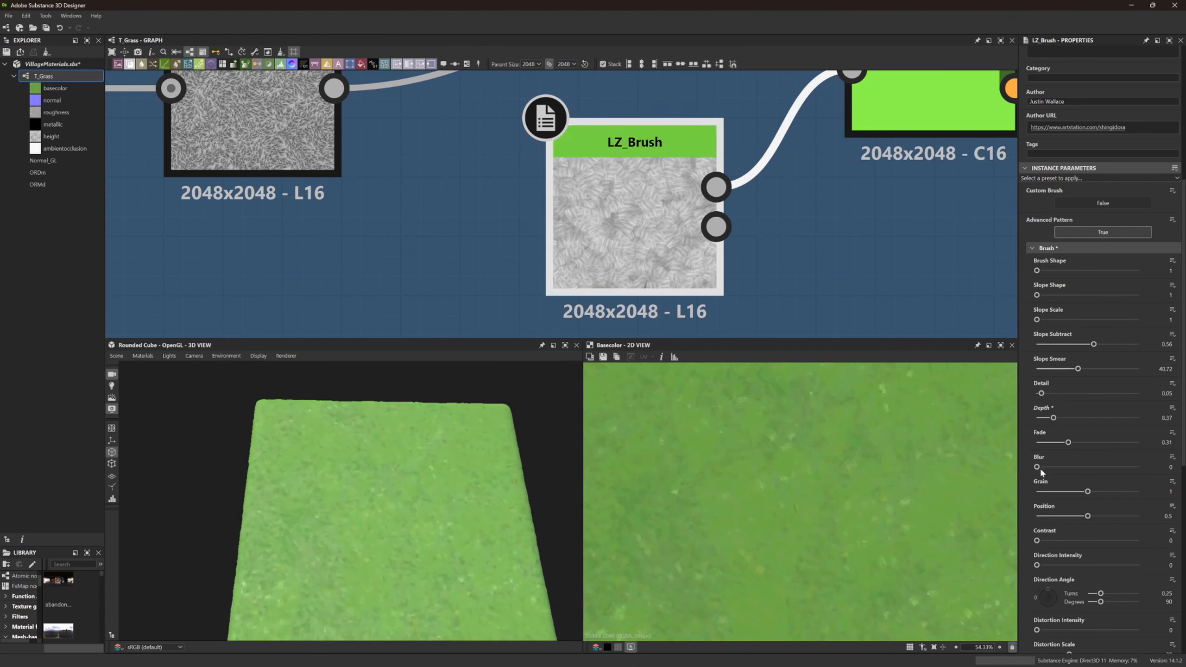
# Set the LZ_Brush pattern's X Amount to 39 and Y Amount to 27
pyautogui.click(752, 258)
pyautogui.scroll(-10, 1106, 551)
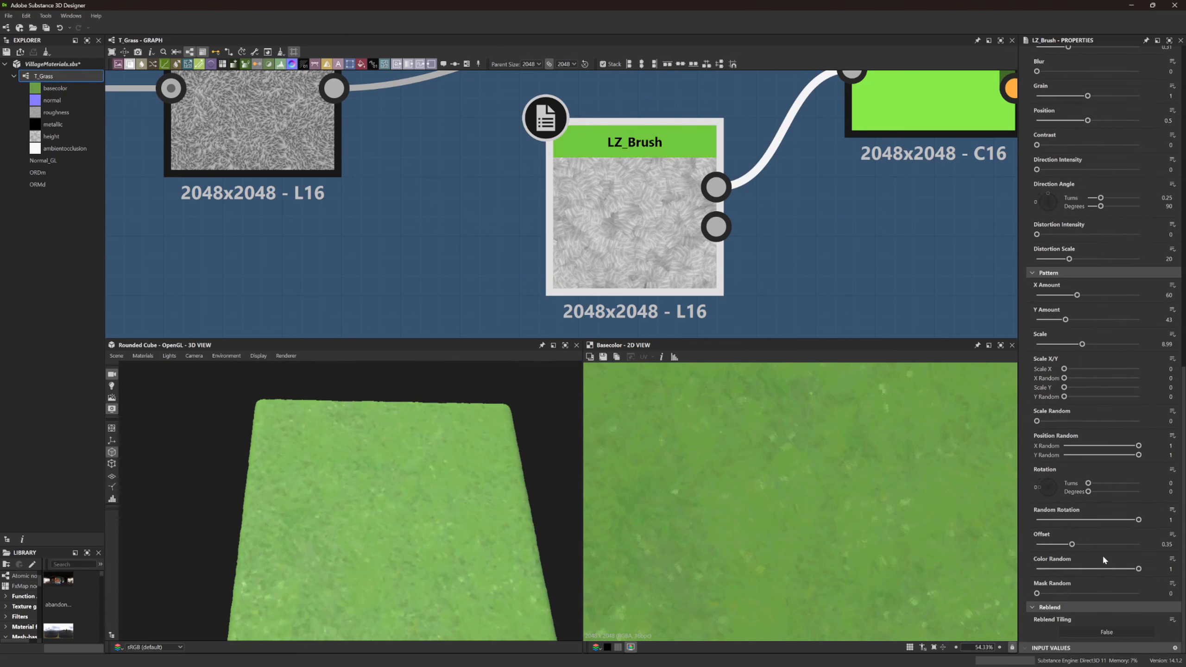
pyautogui.click(1049, 295)
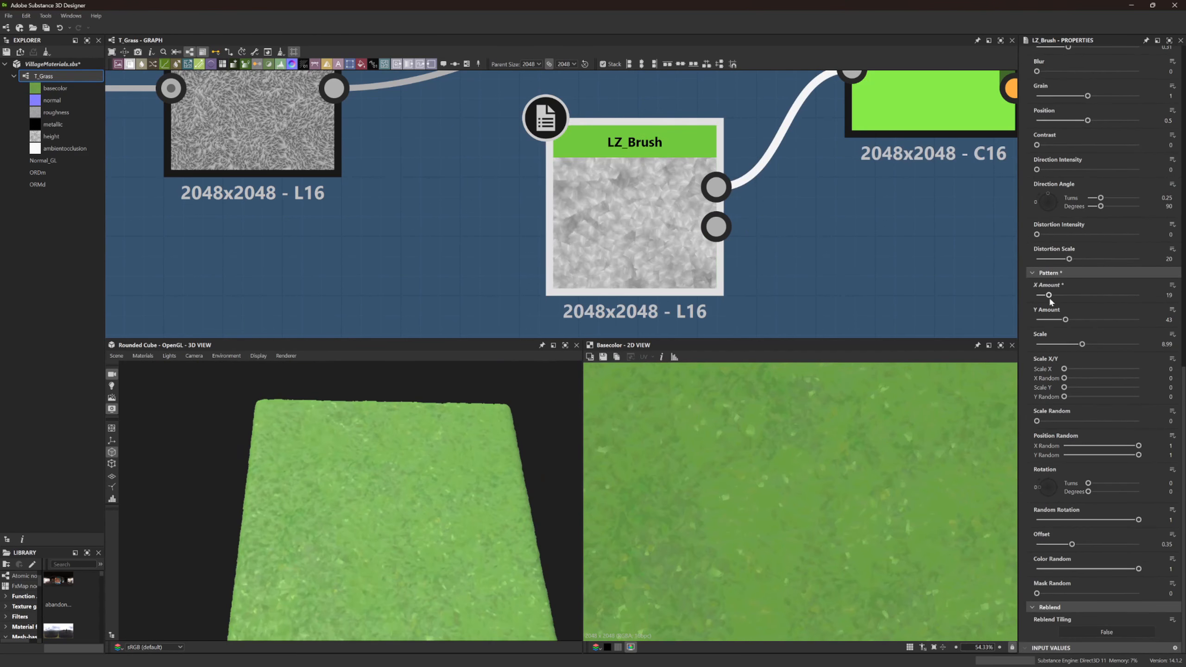
pyautogui.click(1054, 320)
pyautogui.click(1061, 295)
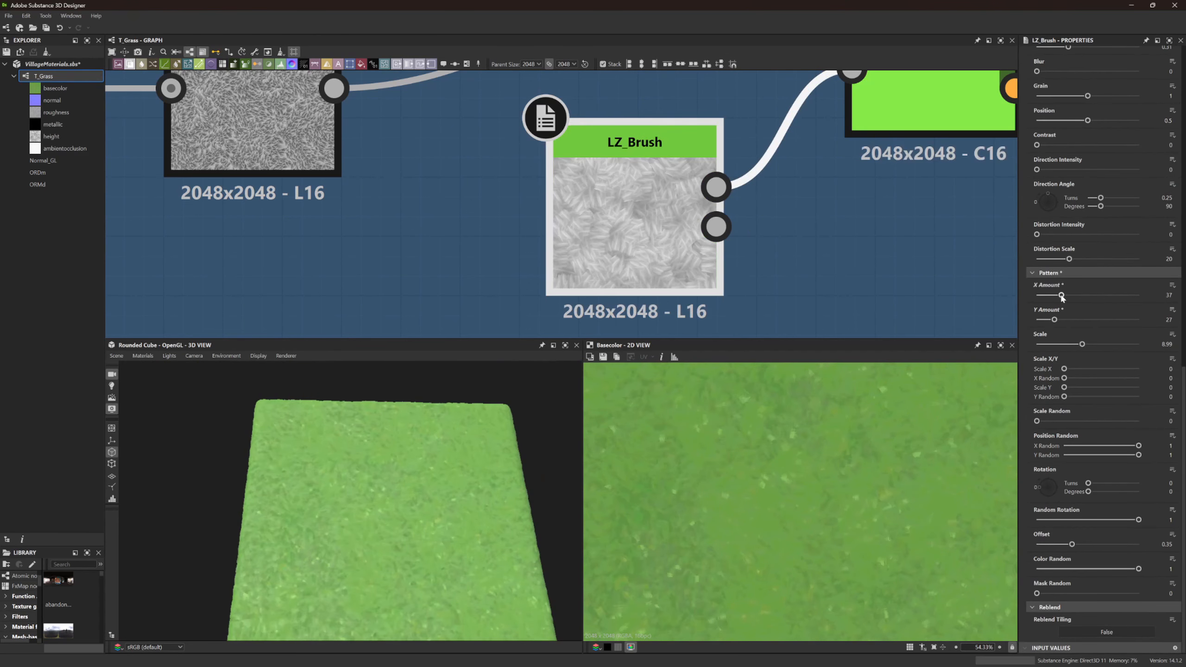
pyautogui.click(1063, 295)
# Reduce the LZ_Brush Depth and Fade to 0 and check the result up close on the cube
pyautogui.scroll(1, 1088, 144)
pyautogui.scroll(4, 1087, 142)
pyautogui.moveTo(1059, 214); pyautogui.dragTo(1033, 189)
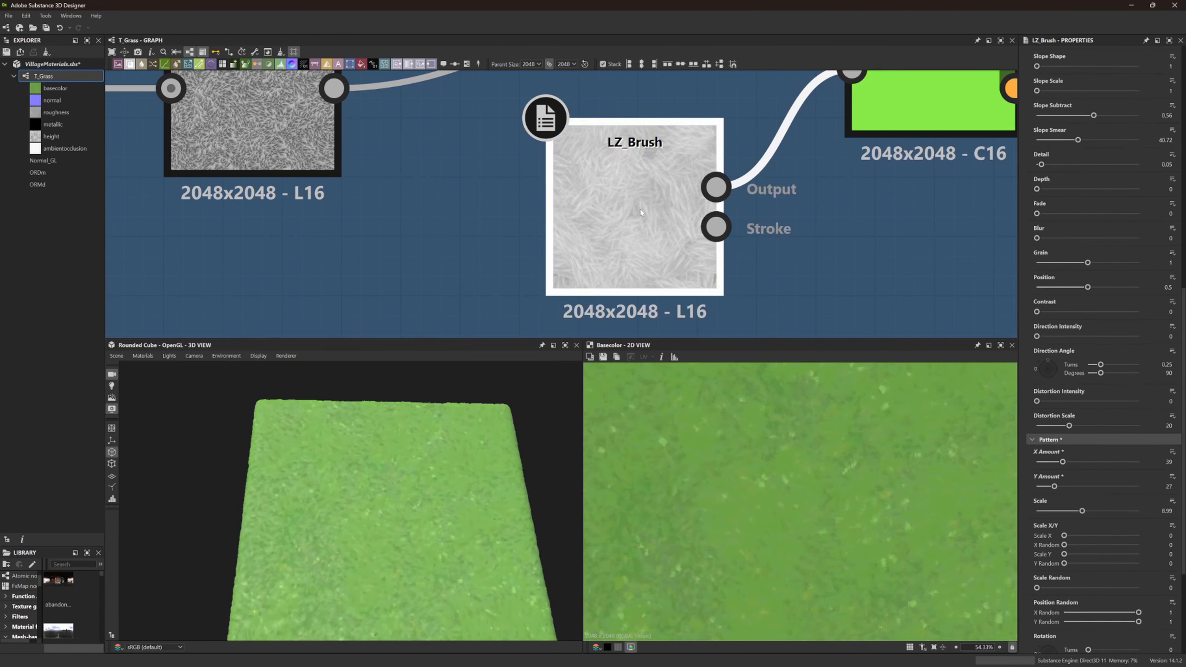
pyautogui.scroll(6, 341, 504)
pyautogui.moveTo(327, 507); pyautogui.dragTo(233, 435)
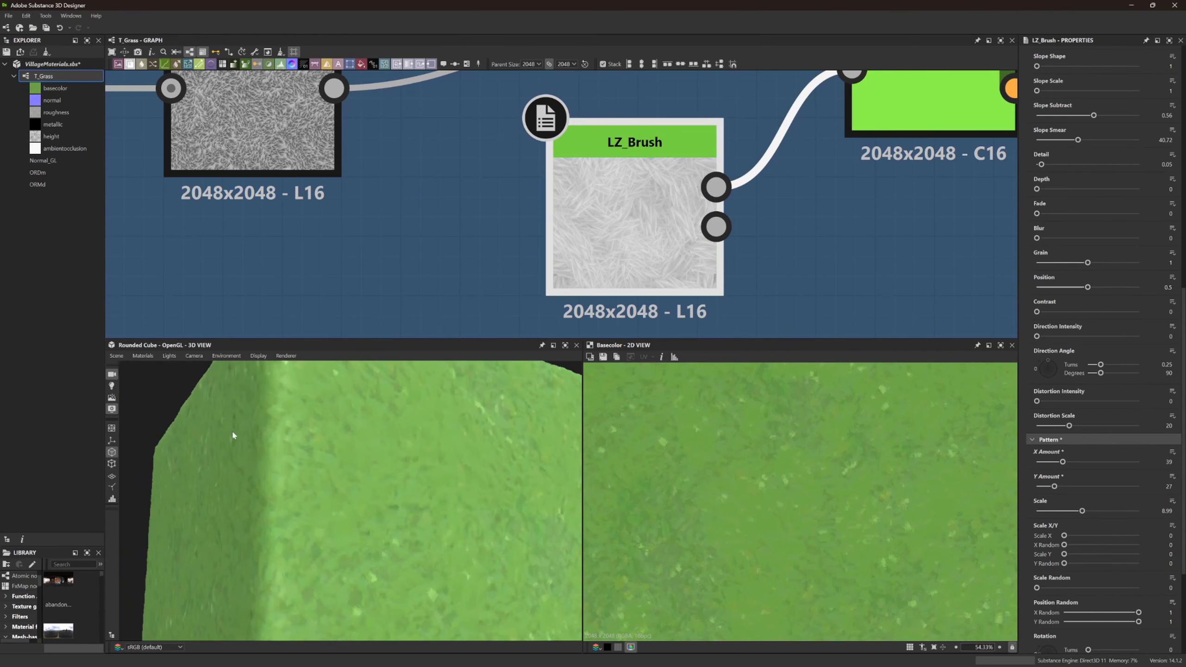
# Open the 3D view's default material, set its Height Scale to 4.03, and check the displacement on the cube
pyautogui.moveTo(168, 367)
pyautogui.click(266, 369)
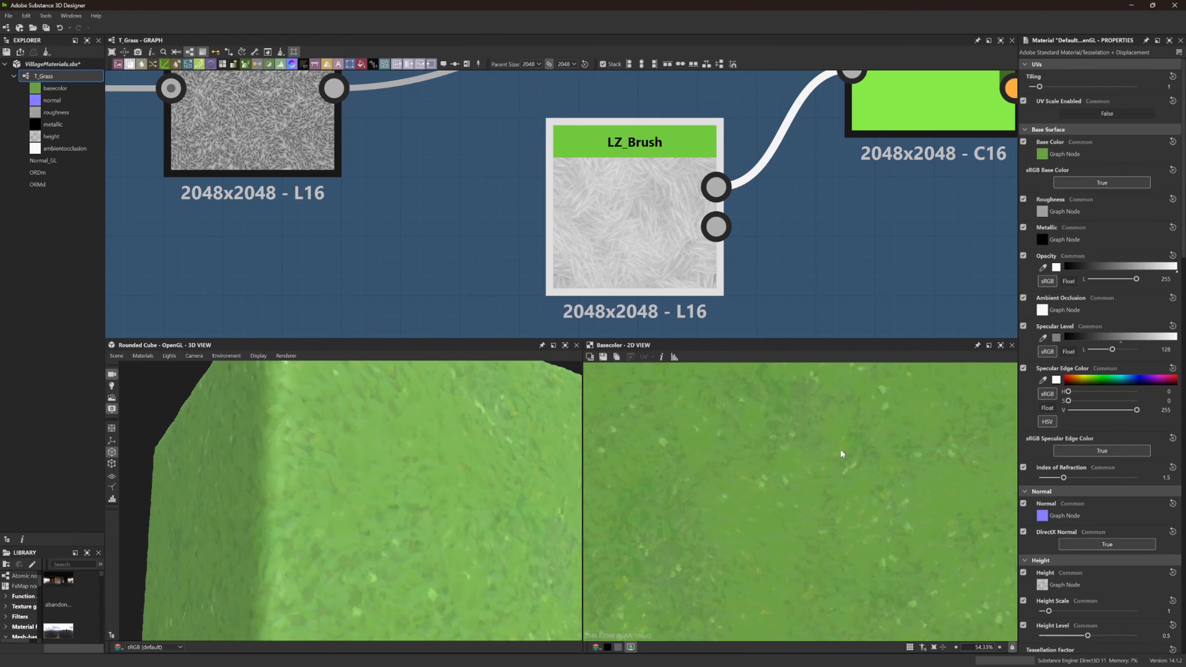
pyautogui.scroll(-3, 1088, 519)
pyautogui.moveTo(1052, 408); pyautogui.dragTo(1080, 412)
pyautogui.scroll(-4, 380, 509)
pyautogui.moveTo(380, 510); pyautogui.dragTo(177, 375)
# Switch the preview mesh to Plane (hi-res) and inspect the displaced grass from a low angle
pyautogui.click(115, 355)
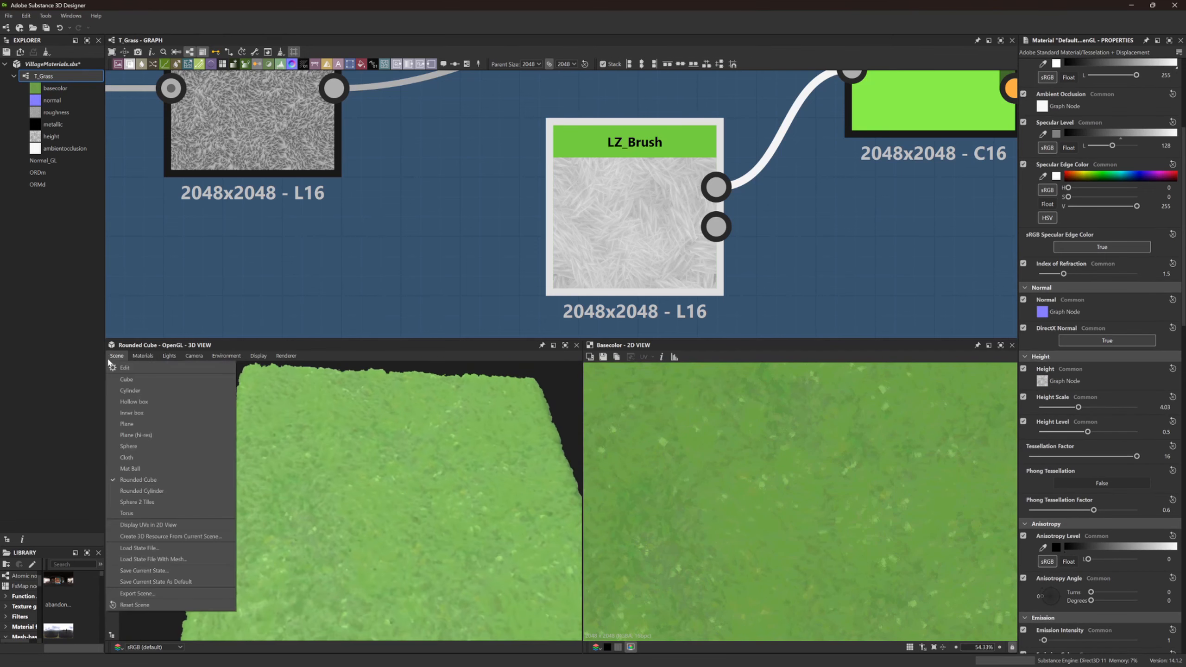
pyautogui.click(135, 435)
pyautogui.scroll(3, 334, 463)
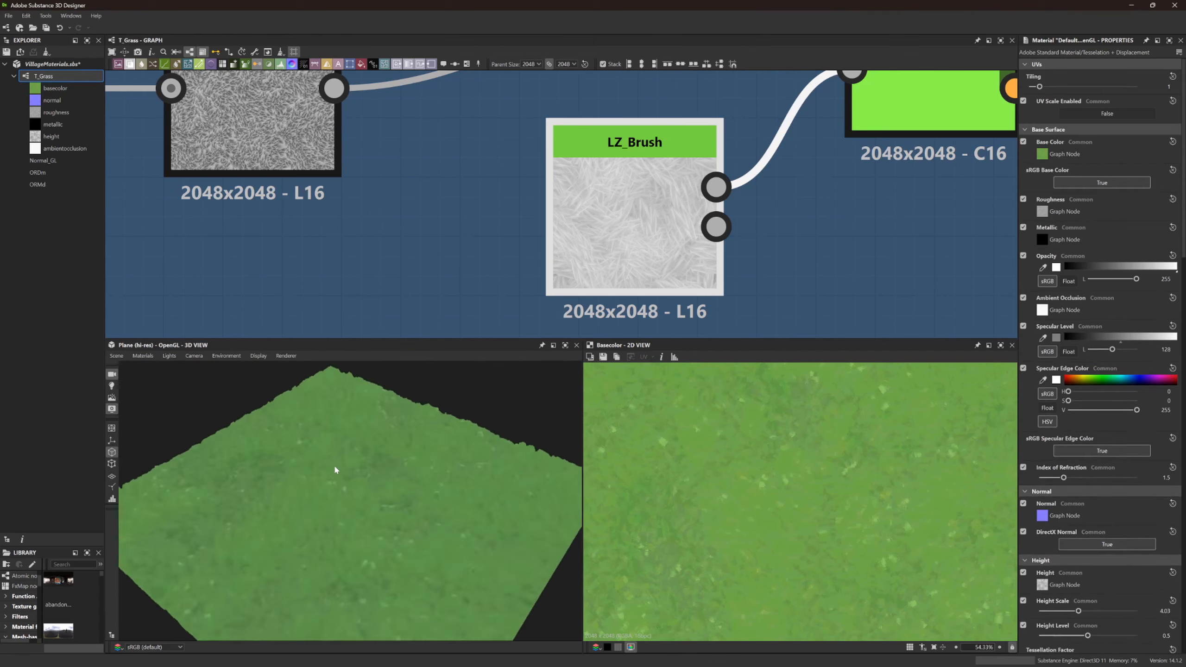
pyautogui.moveTo(334, 463); pyautogui.dragTo(450, 375)
pyautogui.scroll(-4, 864, 189)
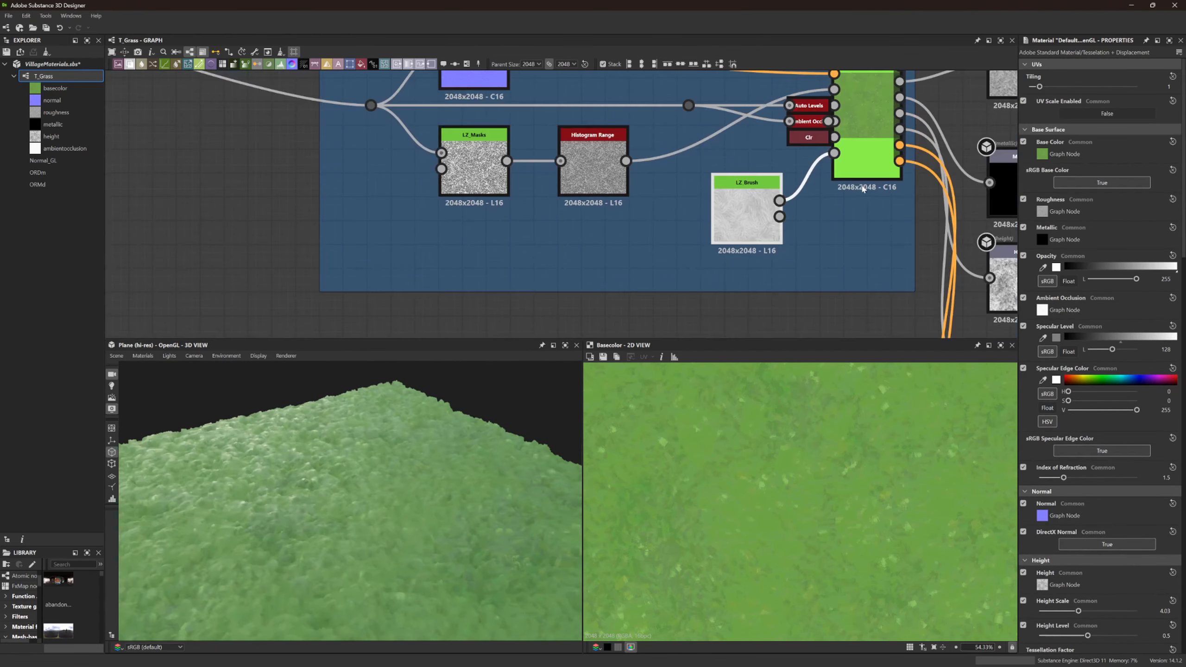
# Test the LZ_Filter_PBR Inflate at 0, then set it to 0.07 while checking the plane
pyautogui.moveTo(864, 189); pyautogui.dragTo(699, 279, button='middle')
pyautogui.click(706, 225)
pyautogui.scroll(-3, 1047, 547)
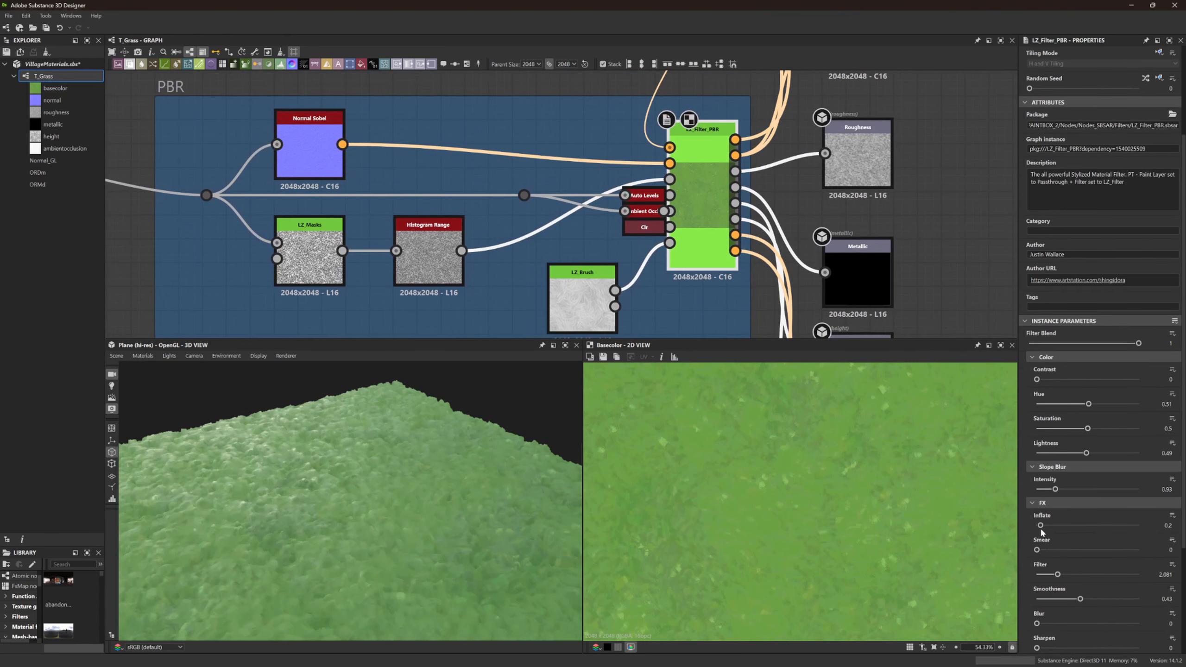
pyautogui.moveTo(1041, 527); pyautogui.dragTo(1028, 525)
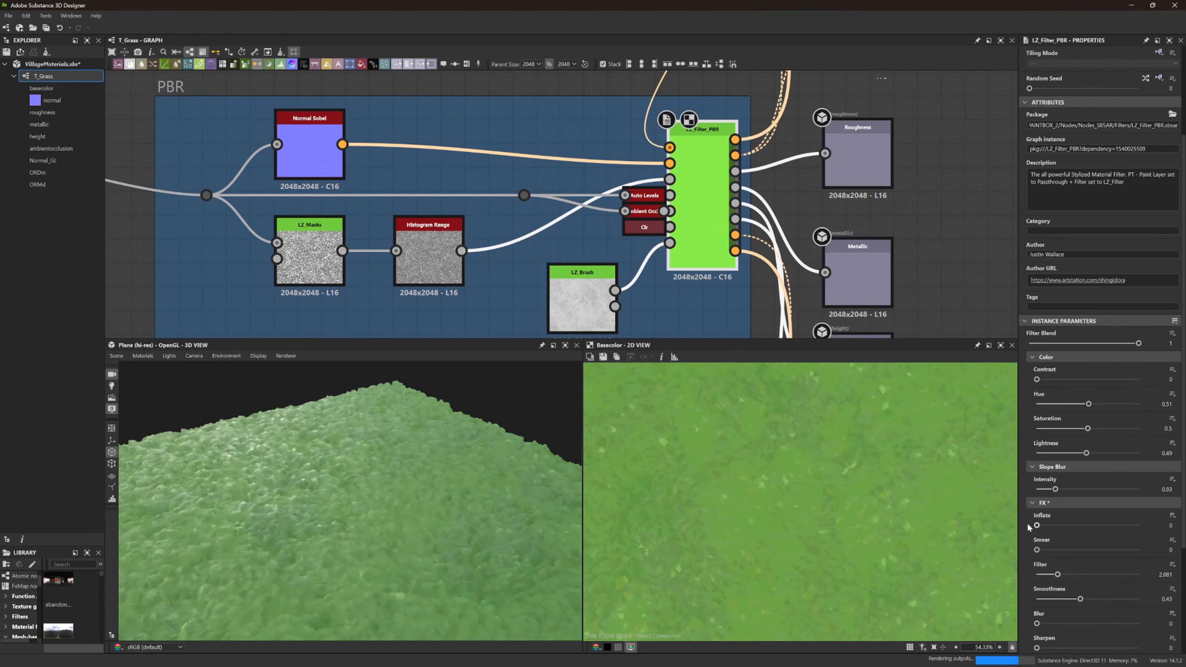
pyautogui.moveTo(374, 514); pyautogui.dragTo(334, 478)
pyautogui.moveTo(1036, 525); pyautogui.dragTo(1039, 525)
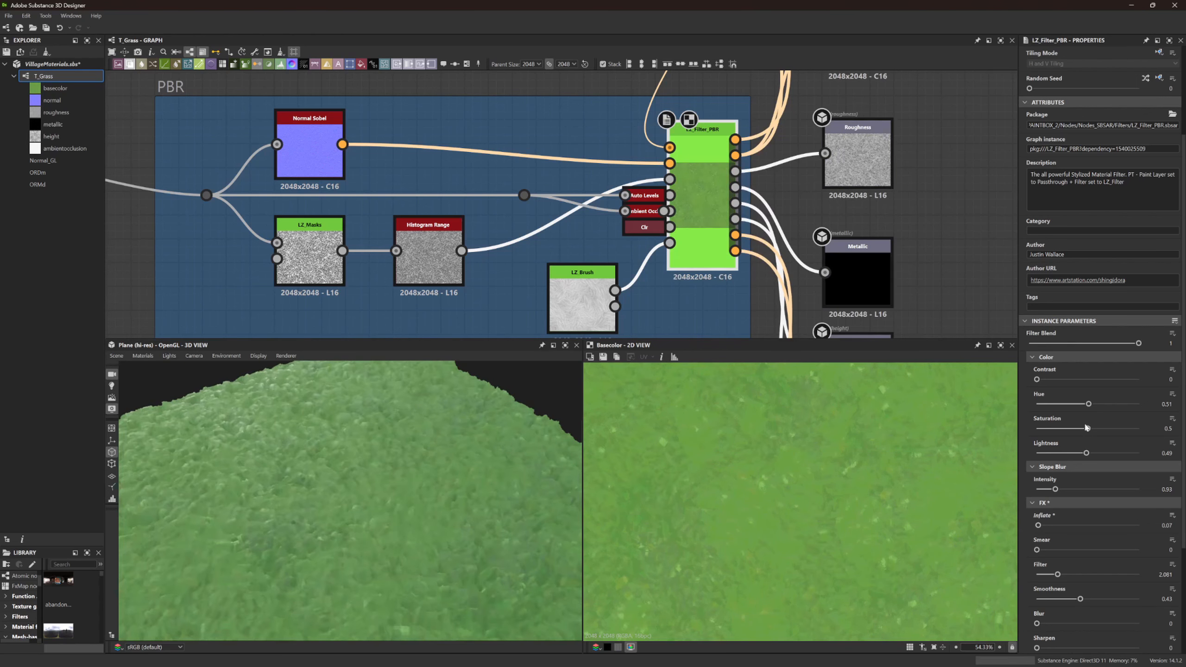
# Set the LZ_Filter_PBR Hue to 0.5, Saturation to 0.52, Lightness to 0.5 and Quantize Steps to 42
pyautogui.moveTo(1087, 427); pyautogui.dragTo(1085, 428)
pyautogui.scroll(-3, 1132, 547)
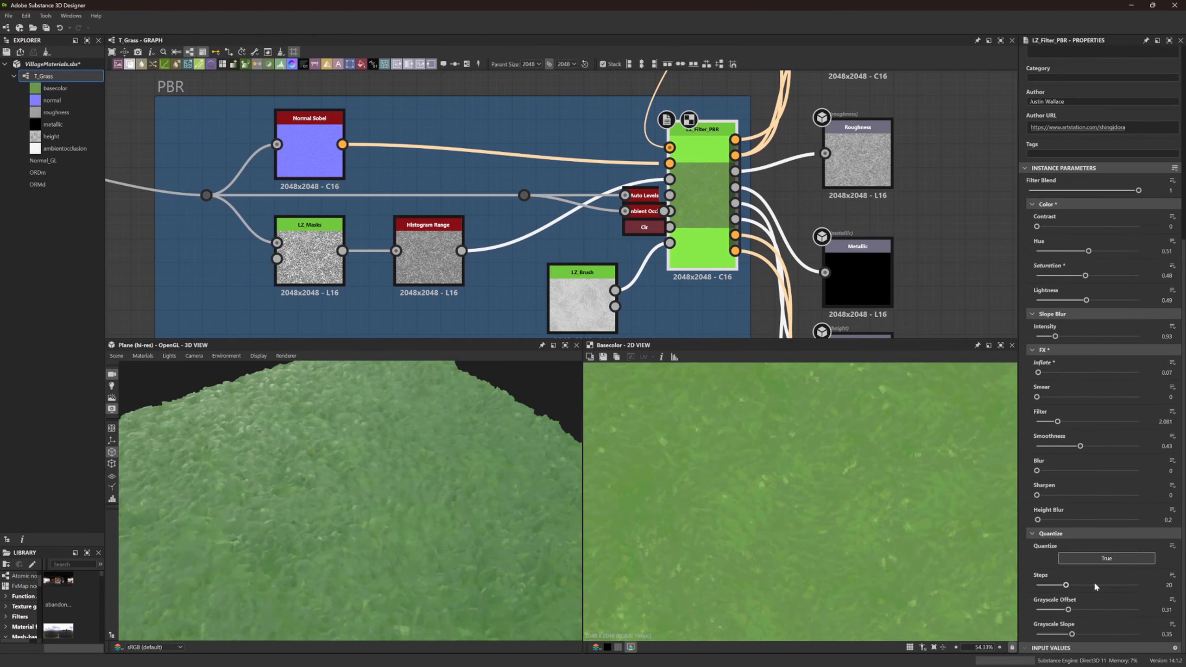
pyautogui.moveTo(1095, 587); pyautogui.dragTo(1103, 589)
pyautogui.moveTo(1086, 300); pyautogui.dragTo(1088, 251)
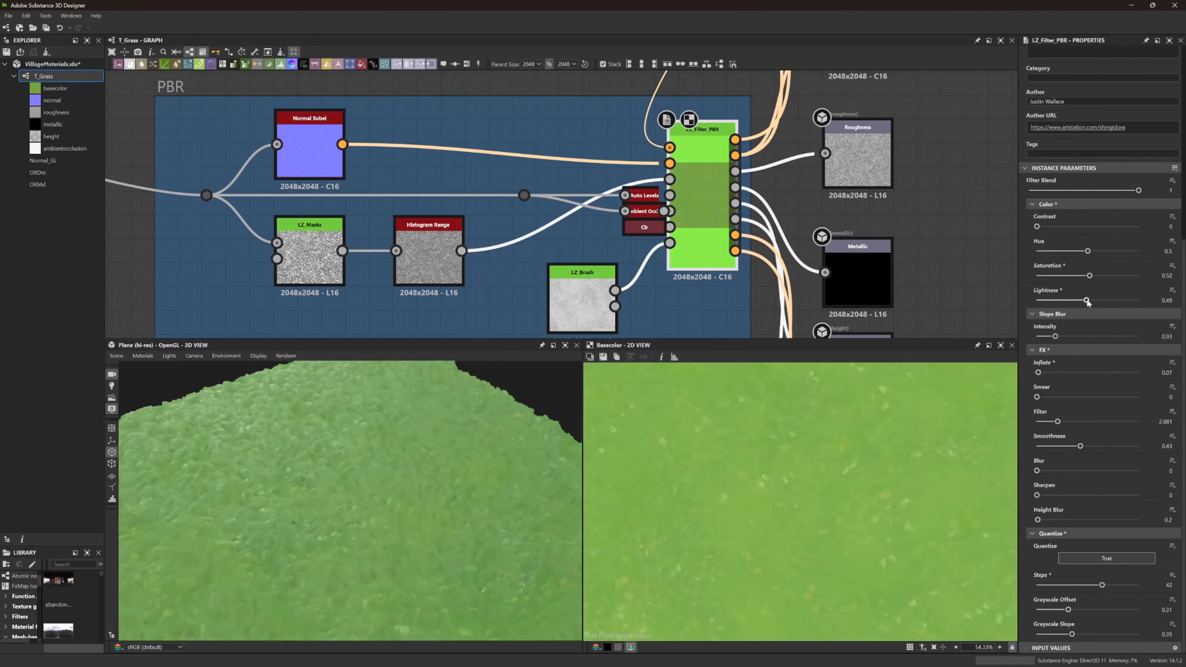
pyautogui.moveTo(1089, 300); pyautogui.dragTo(1088, 300)
# Test the Blend node after LZ_Light and Uniform Color at Opacity 0, then set its Opacity to 0.63
pyautogui.scroll(-10, 860, 488)
pyautogui.scroll(6, 854, 491)
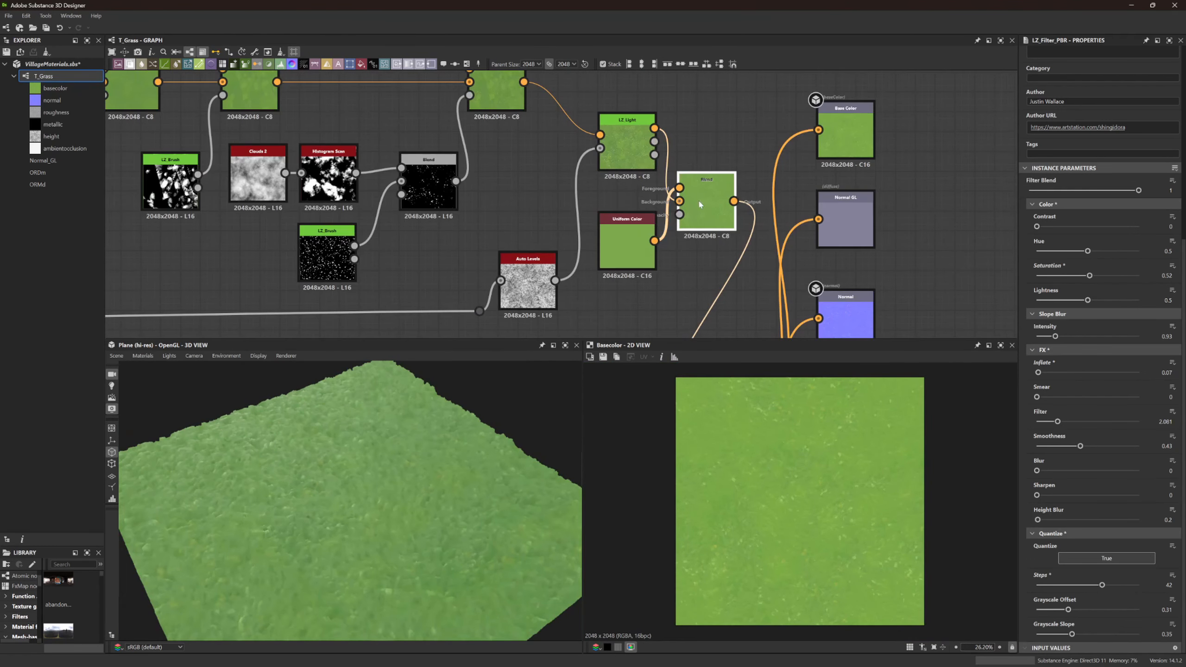
pyautogui.click(707, 201)
pyautogui.click(1028, 256)
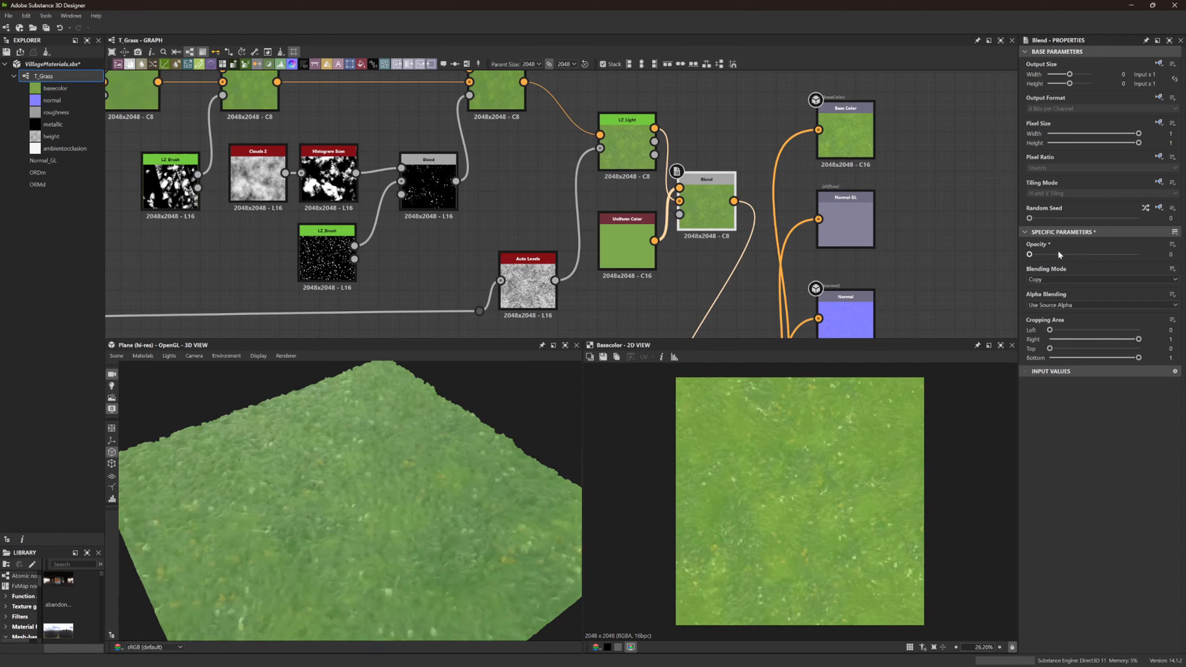
pyautogui.click(1098, 255)
pyautogui.moveTo(1099, 256); pyautogui.dragTo(1100, 256)
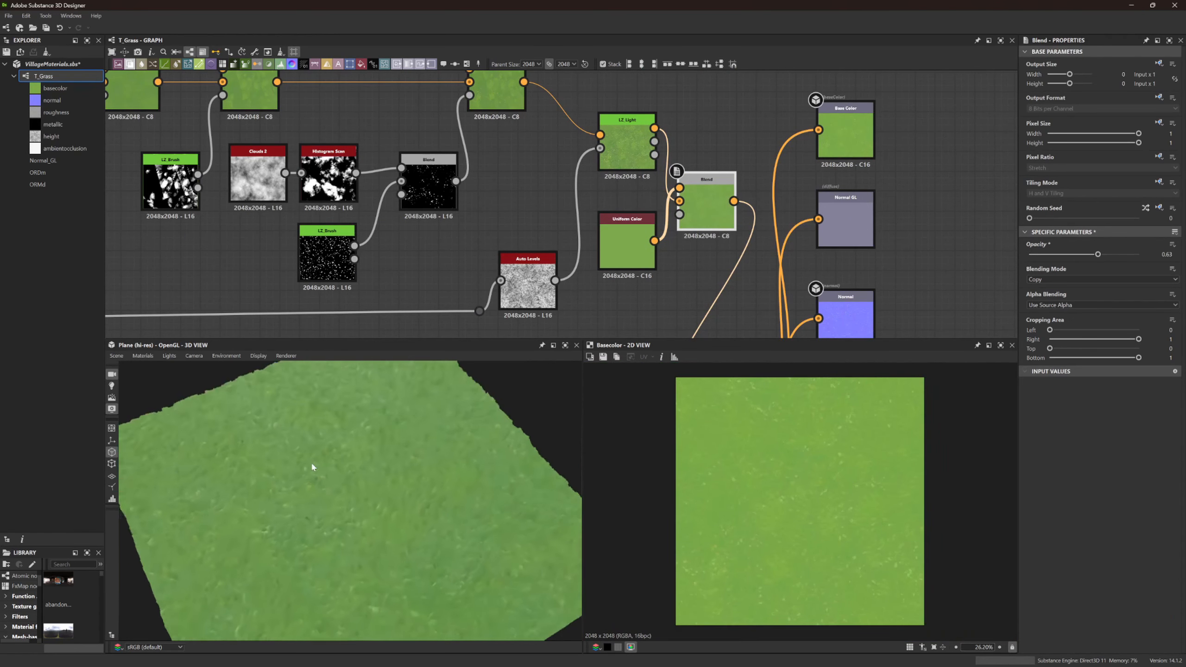
# Open the 3D view's default material, reduce its Height Scale to 0, and check the flat plane from a low angle
pyautogui.moveTo(313, 468); pyautogui.dragTo(299, 459)
pyautogui.click(139, 363)
pyautogui.moveTo(159, 370)
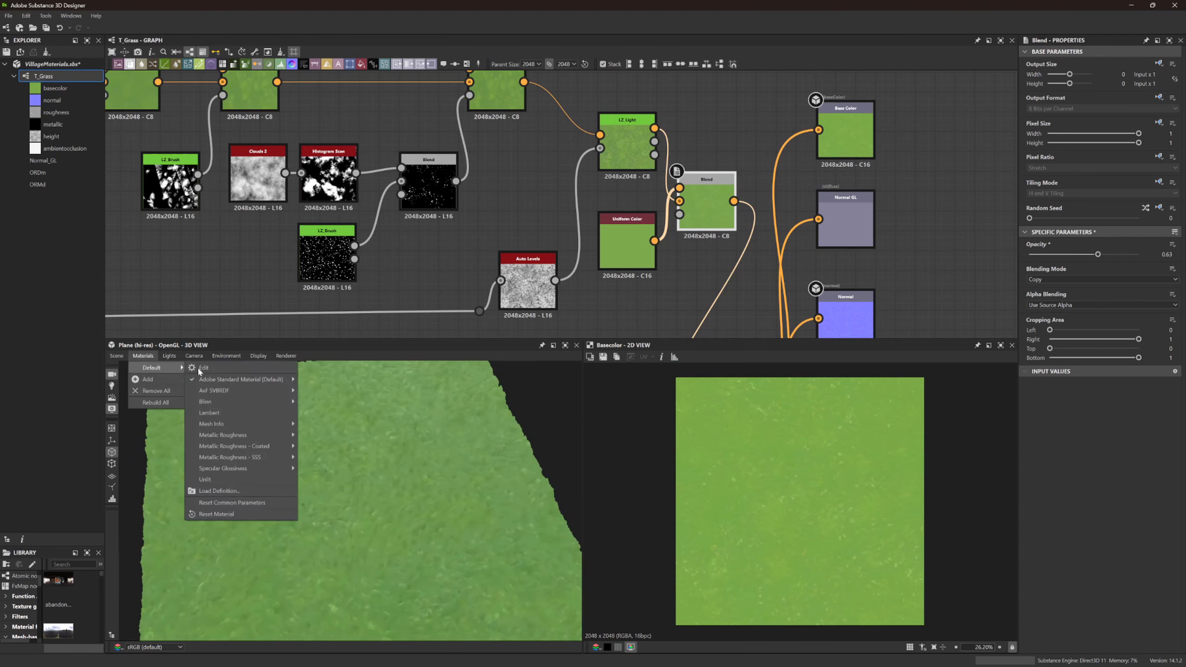
pyautogui.click(225, 370)
pyautogui.scroll(-1, 1063, 594)
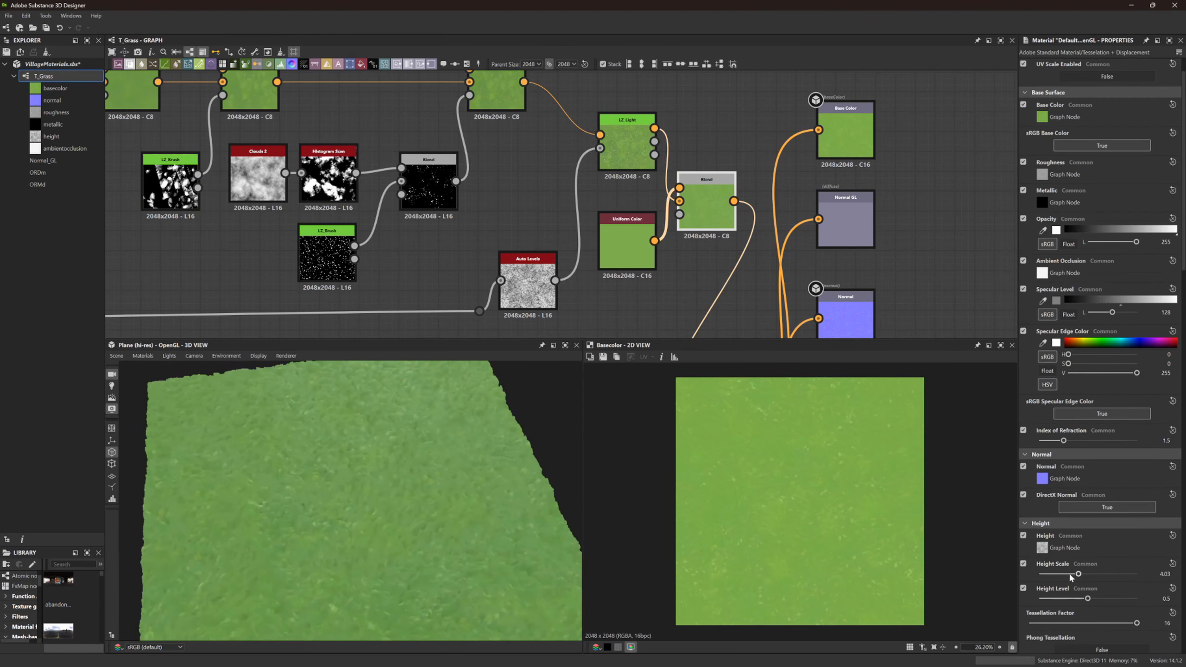
pyautogui.moveTo(485, 434); pyautogui.dragTo(400, 443)
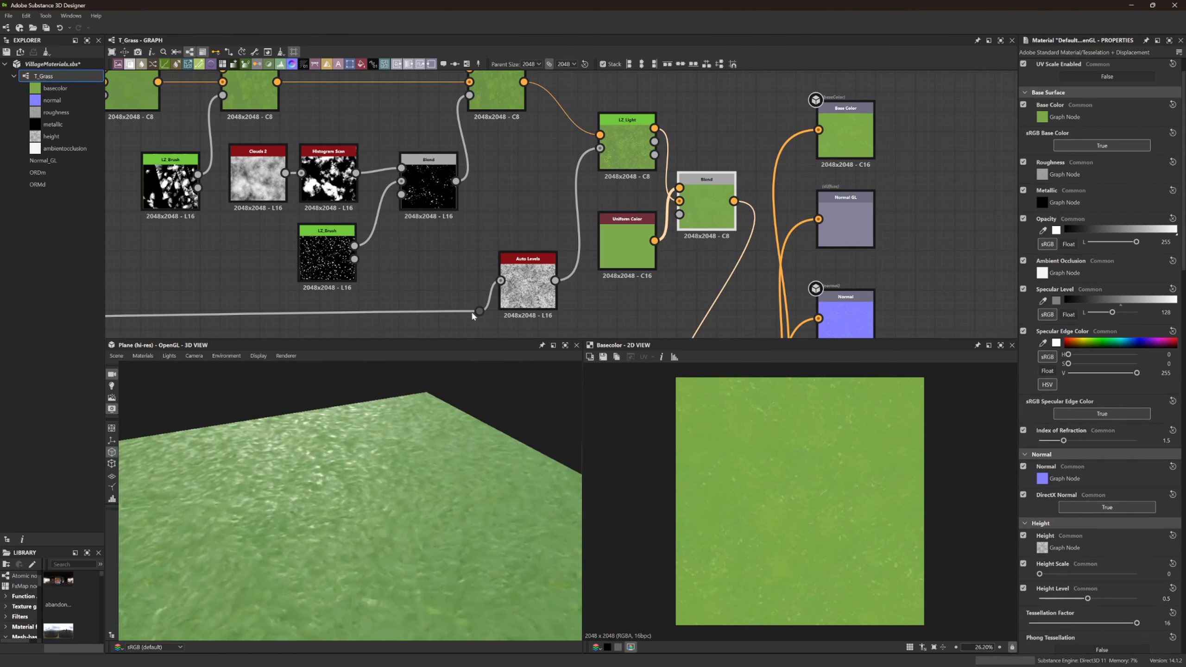
# Shift the two grass frames and their nodes slightly in the graph, then close the gap between them
pyautogui.scroll(-5, 561, 182)
pyautogui.moveTo(584, 200); pyautogui.dragTo(635, 149, button='middle')
pyautogui.scroll(-3, 635, 149)
pyautogui.moveTo(686, 129); pyautogui.dragTo(727, 121)
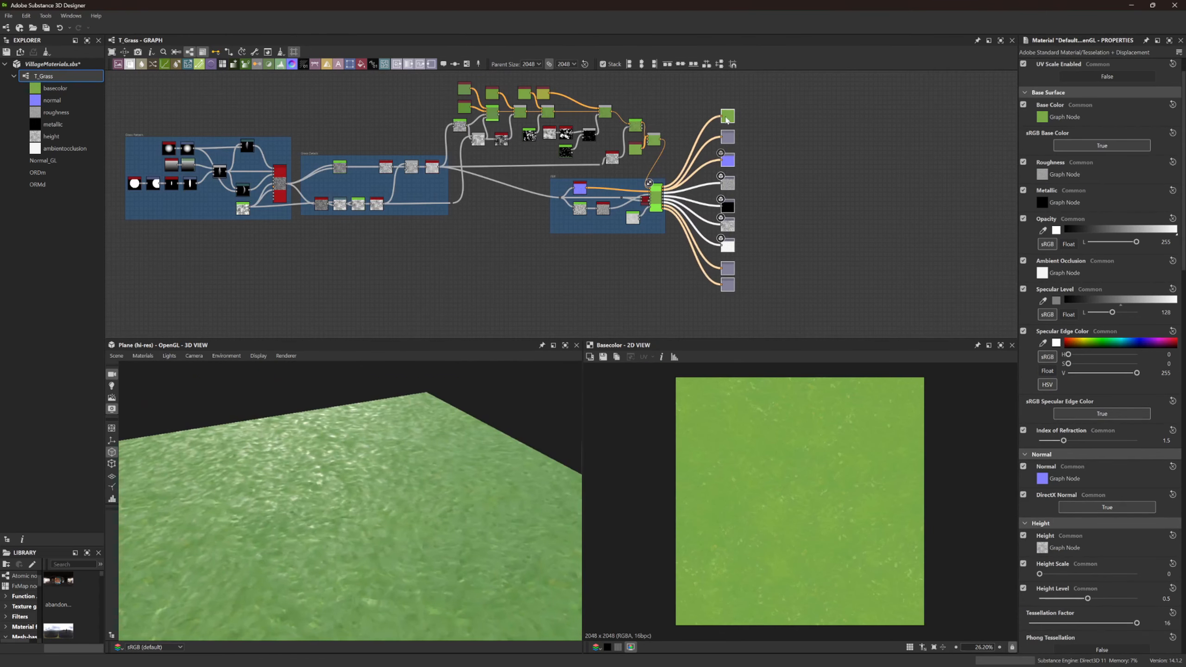
pyautogui.scroll(1, 672, 158)
pyautogui.moveTo(560, 138); pyautogui.dragTo(712, 176, button='middle')
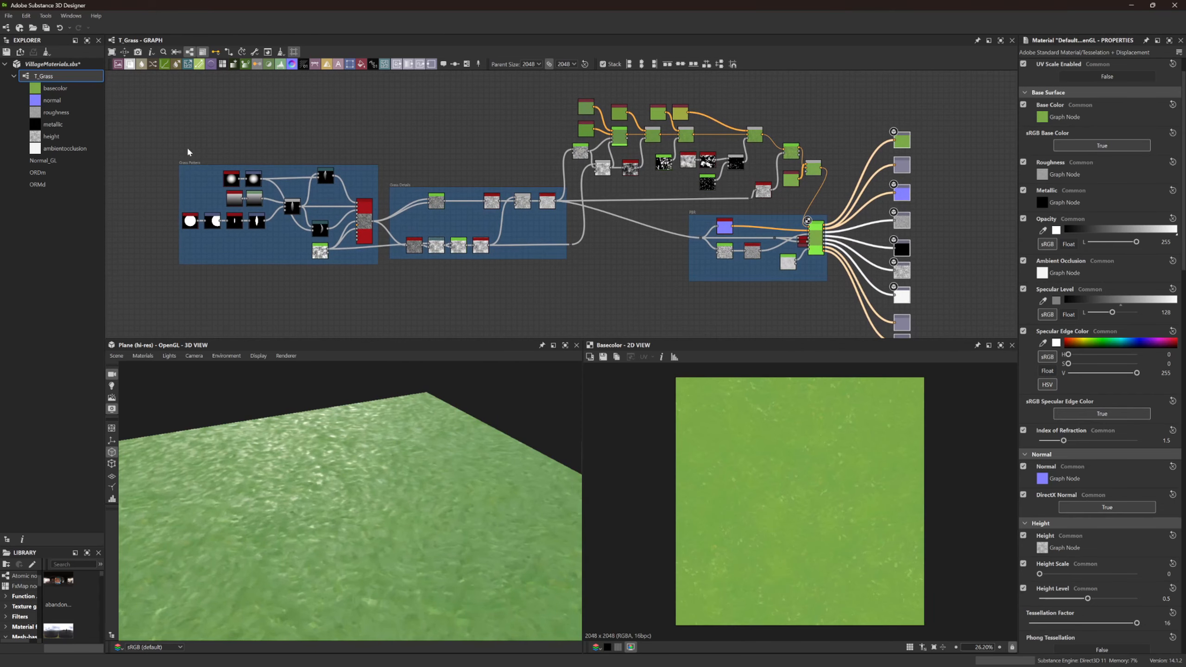
pyautogui.moveTo(145, 144); pyautogui.dragTo(517, 289)
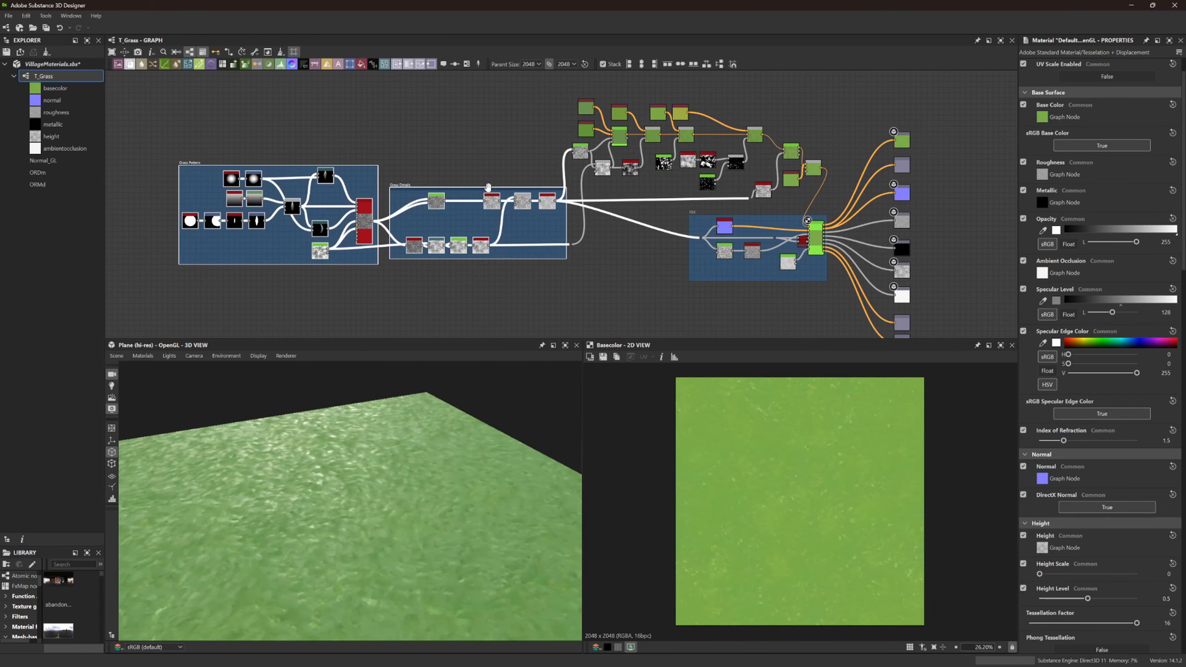
pyautogui.moveTo(488, 186); pyautogui.dragTo(478, 181)
pyautogui.click(492, 167)
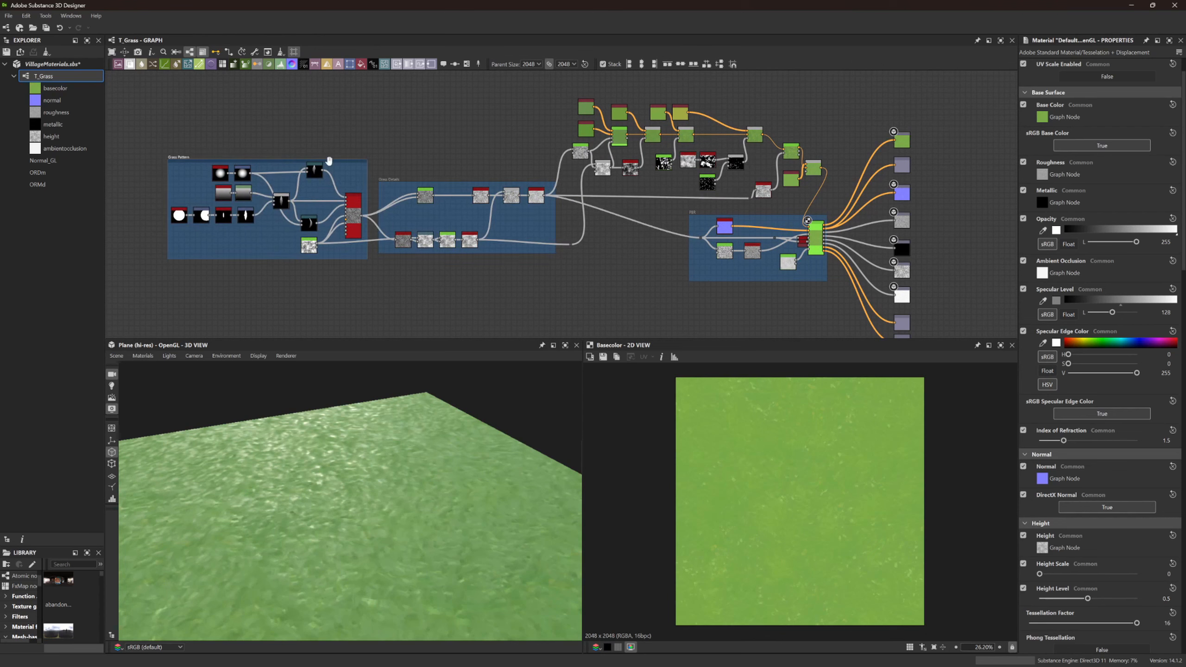
pyautogui.moveTo(329, 161); pyautogui.dragTo(340, 163)
# Nudge the PBR frame and its nodes slightly upward in the graph
pyautogui.moveTo(638, 149); pyautogui.dragTo(336, 123, button='middle')
pyautogui.scroll(4, 528, 145)
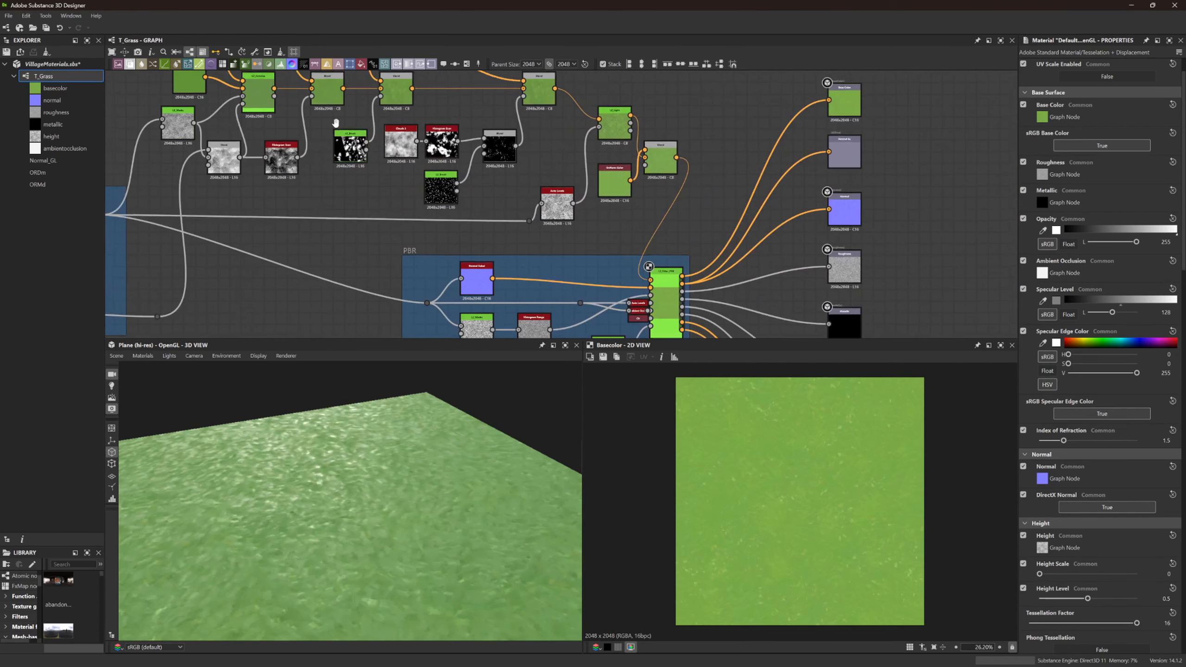
pyautogui.scroll(-2, 338, 124)
pyautogui.moveTo(466, 244); pyautogui.dragTo(445, 212, button='middle')
pyautogui.moveTo(447, 191)
pyautogui.mouseDown()
pyautogui.moveTo(429, 183)
pyautogui.moveTo(446, 181)
pyautogui.mouseUp()
pyautogui.moveTo(487, 206); pyautogui.dragTo(702, 171, button='middle')
pyautogui.scroll(-3, 702, 171)
# Inspect the whole flat grass plane from above and review the complete T_Grass node graph
pyautogui.scroll(-4, 390, 509)
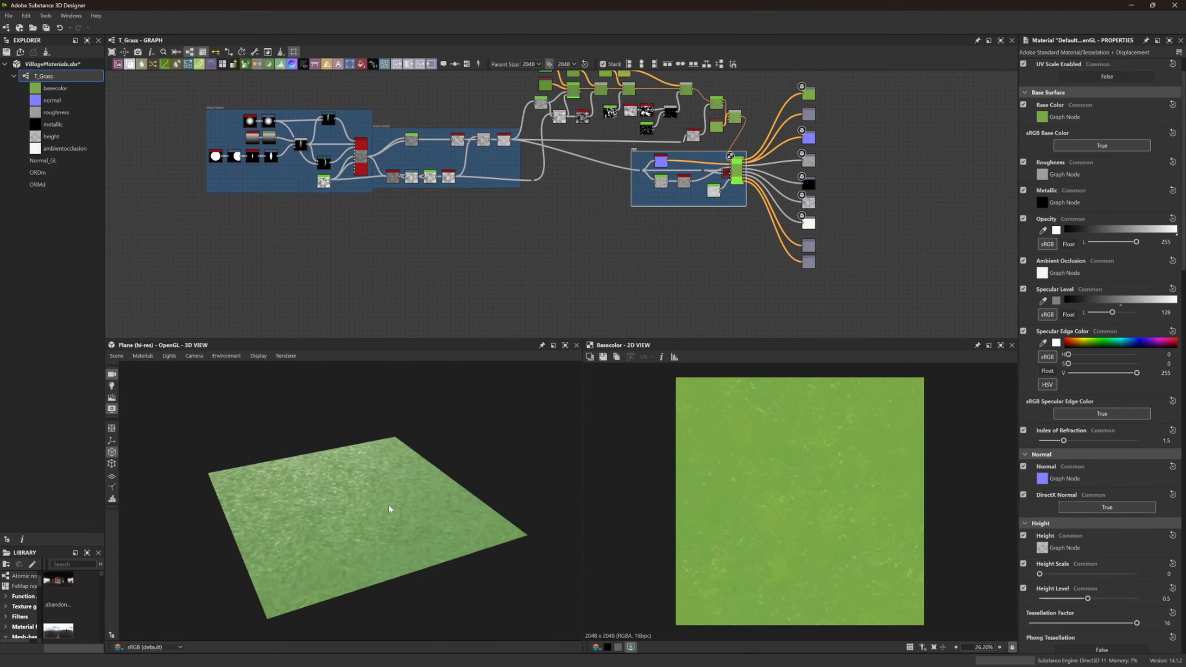
pyautogui.moveTo(390, 509)
pyautogui.mouseDown()
pyautogui.moveTo(360, 506)
pyautogui.moveTo(381, 501)
pyautogui.mouseUp()
pyautogui.scroll(2, 360, 506)
pyautogui.moveTo(381, 501); pyautogui.dragTo(384, 489, button='middle')
pyautogui.moveTo(384, 489); pyautogui.dragTo(392, 442)
pyautogui.moveTo(592, 97); pyautogui.dragTo(548, 150, button='middle')
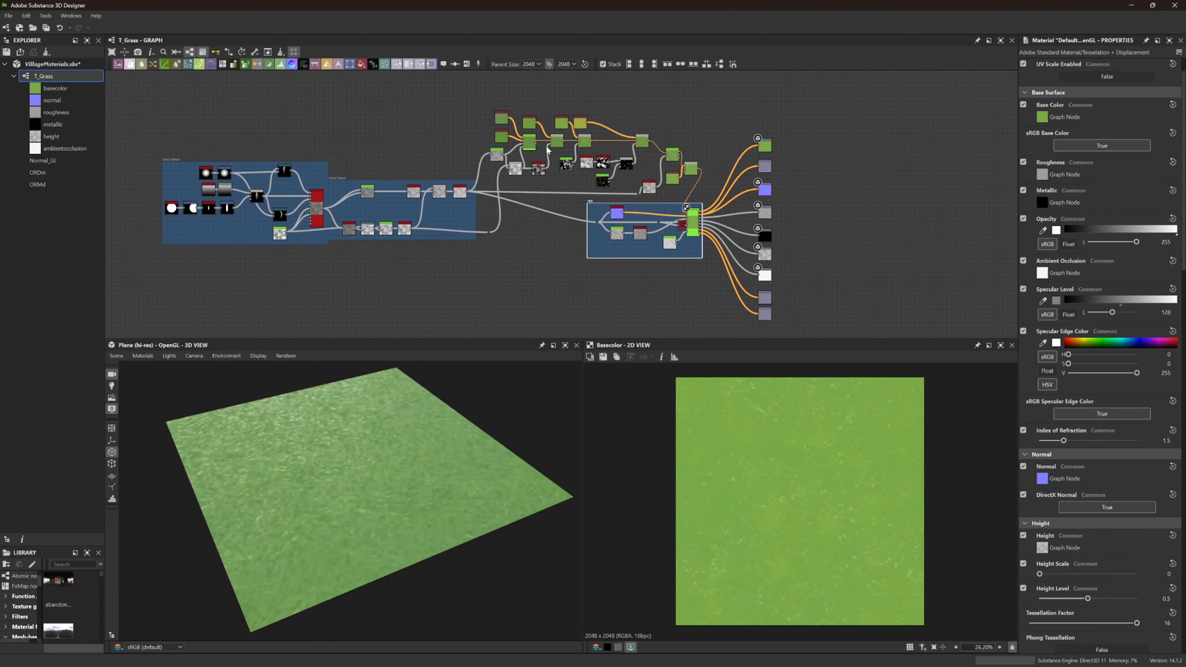